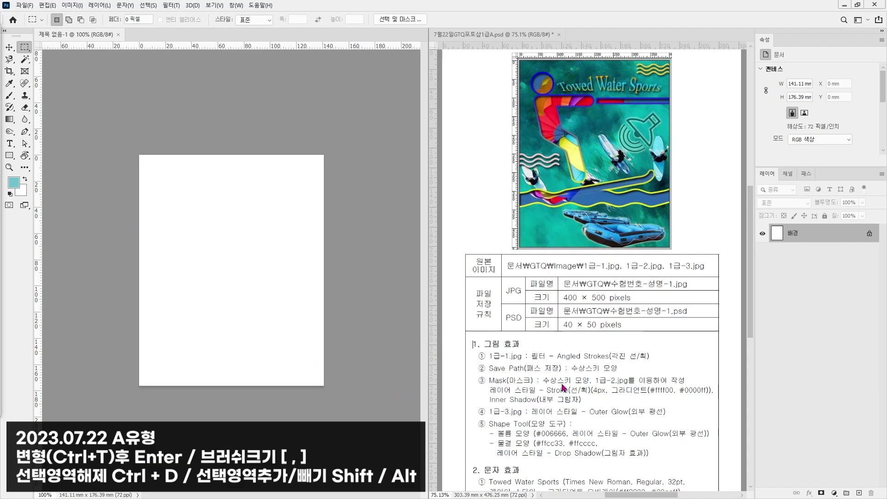
- Open 1급-1.jpg from the 소스파일 folder and detach it into a floating window
scroll(567, 430, down, 3)
scroll(567, 434, up, 4)
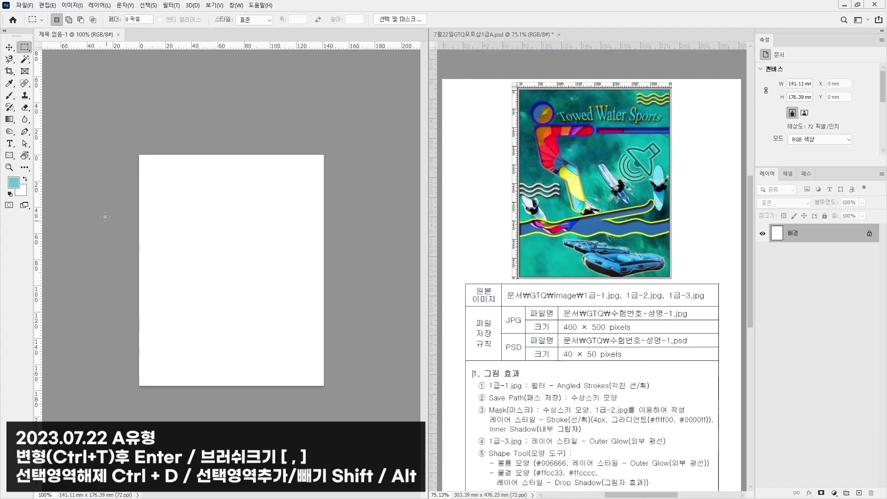
click(25, 6)
click(34, 27)
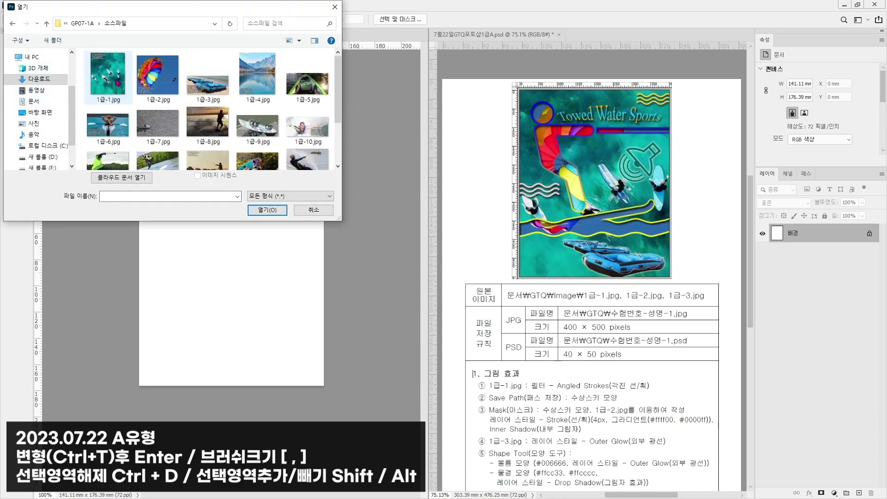
double_click(113, 84)
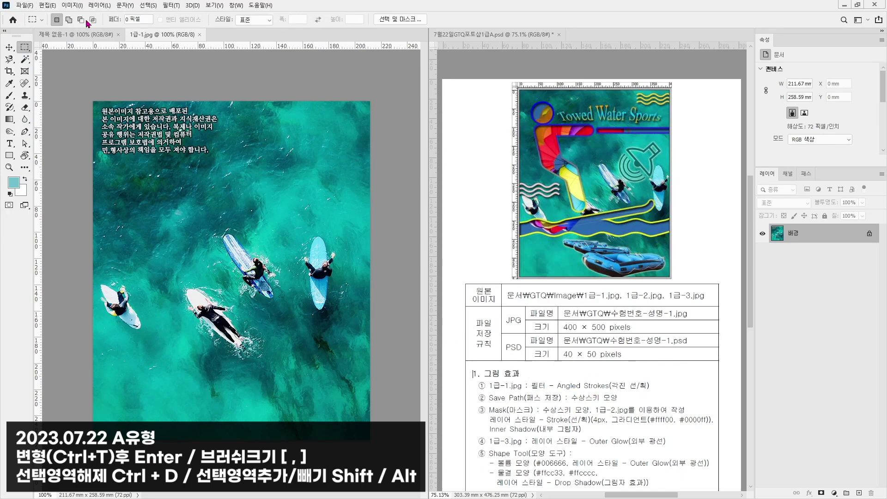
drag(144, 35, 180, 117)
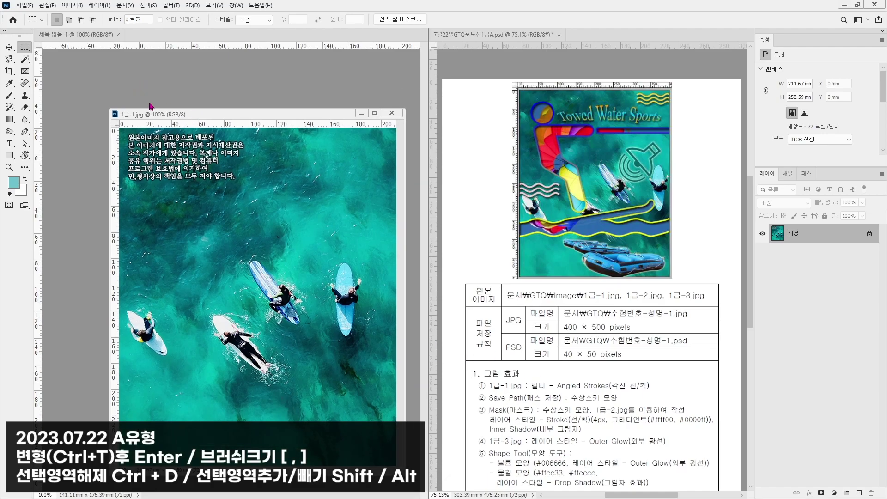
- Apply the Angled Strokes (각진 획) filter to 1급-1.jpg with direction balance 17, stroke length 15 and sharpness 3
click(171, 6)
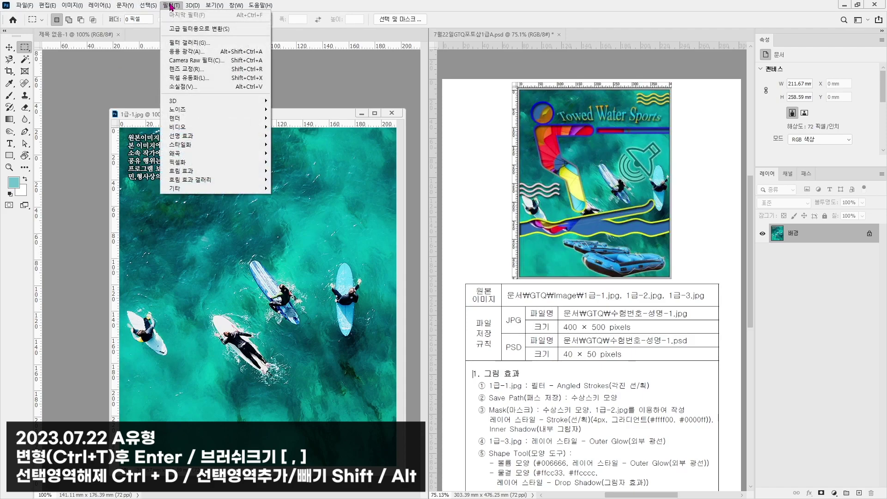
click(192, 43)
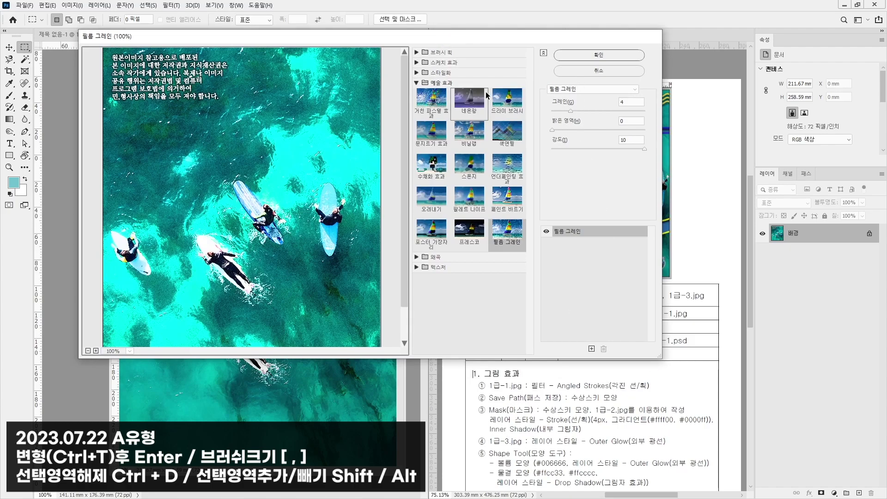
click(600, 90)
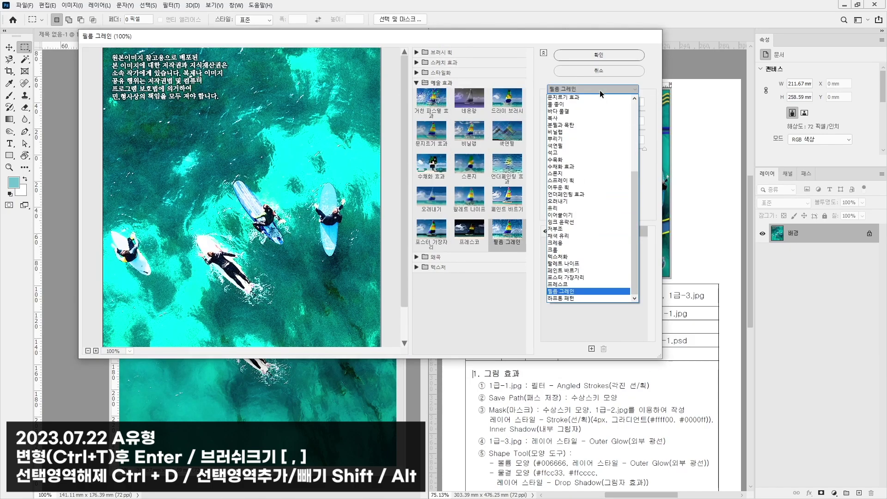
drag(634, 187, 560, 101)
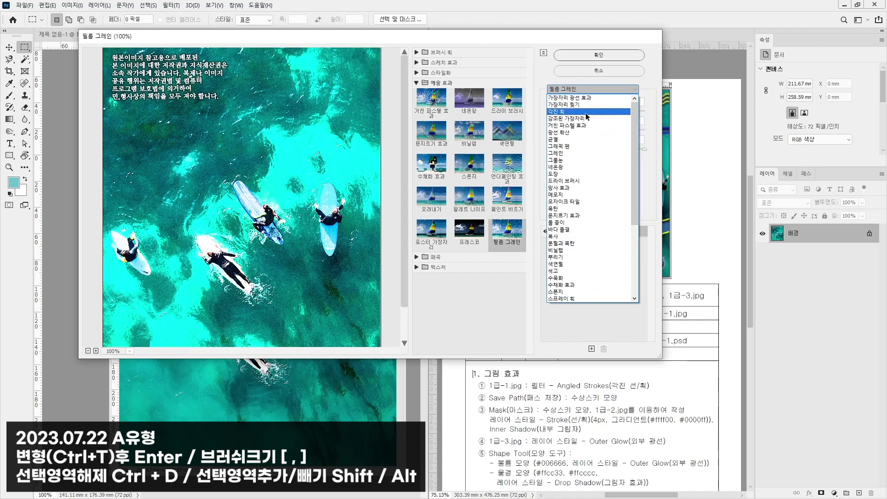
click(561, 112)
click(560, 89)
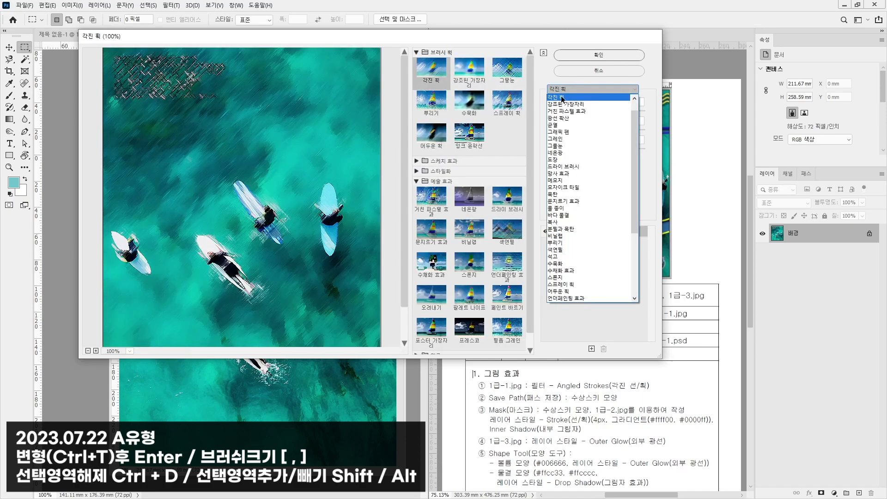
click(561, 97)
drag(535, 32, 724, 214)
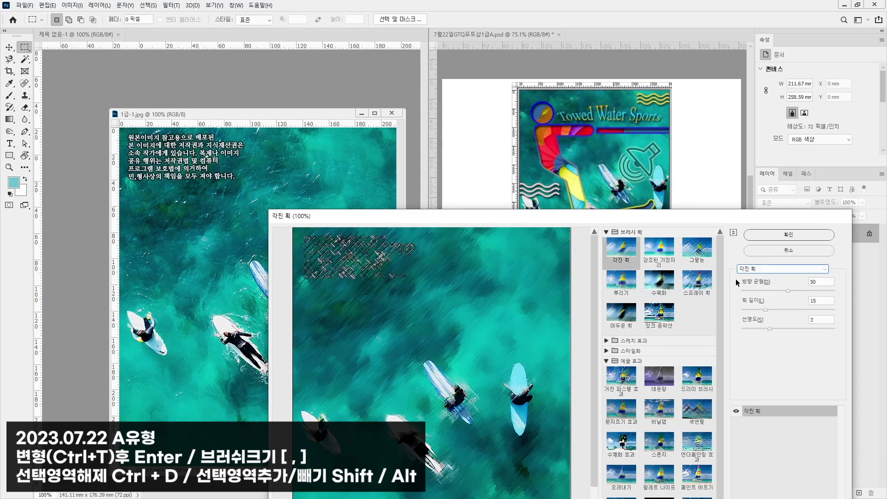
drag(791, 292, 759, 296)
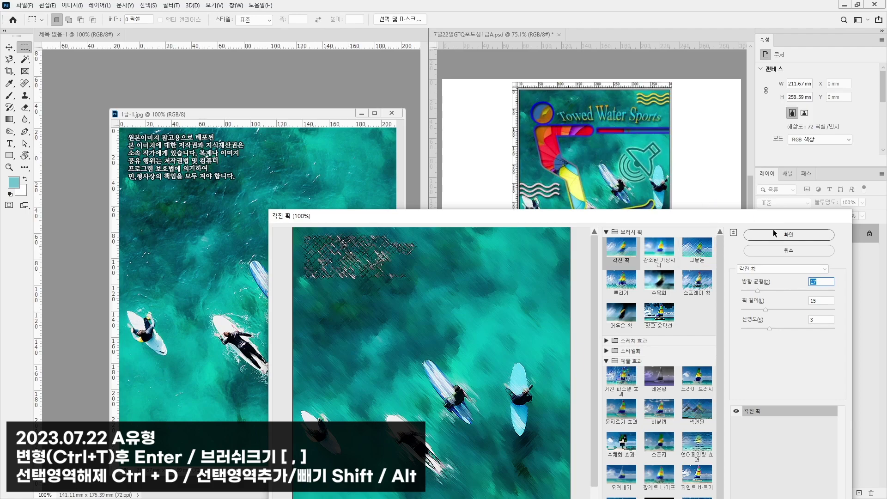
click(788, 235)
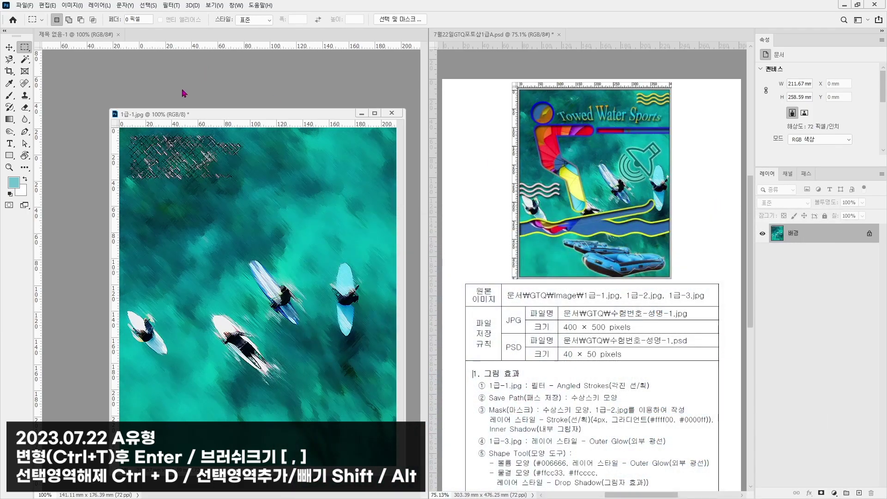
- Copy the filtered surfer image into the blank untitled document as a new layer and close 1급-1.jpg without saving
drag(220, 115, 516, 116)
click(11, 47)
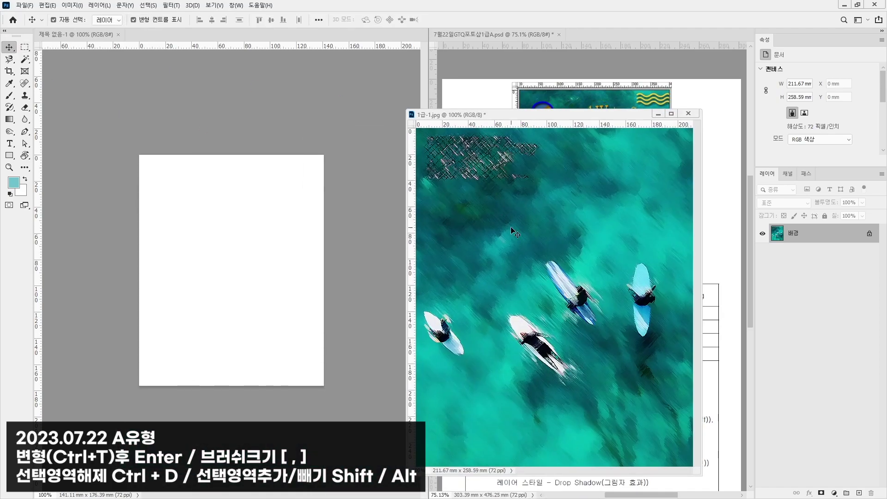
drag(490, 237, 254, 212)
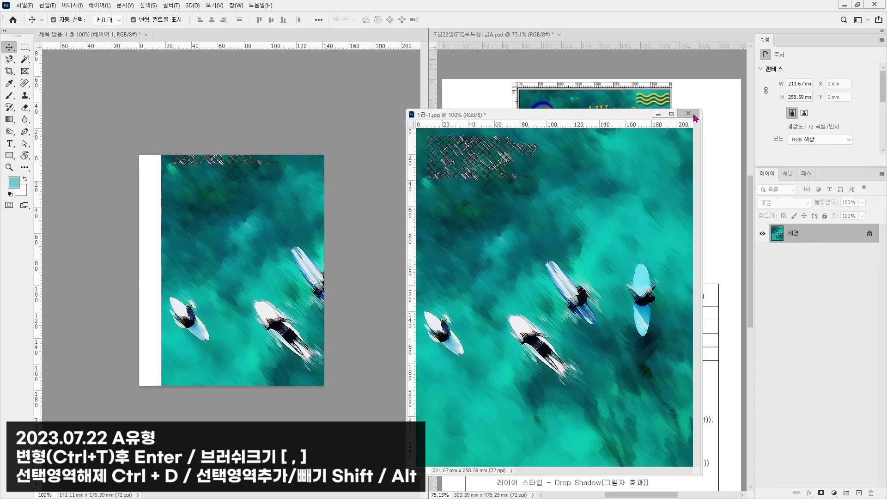
click(693, 117)
click(469, 189)
- Scale the surfer layer down to about 167 × 204 mm and position it to cover the canvas as in the reference
drag(284, 242, 257, 209)
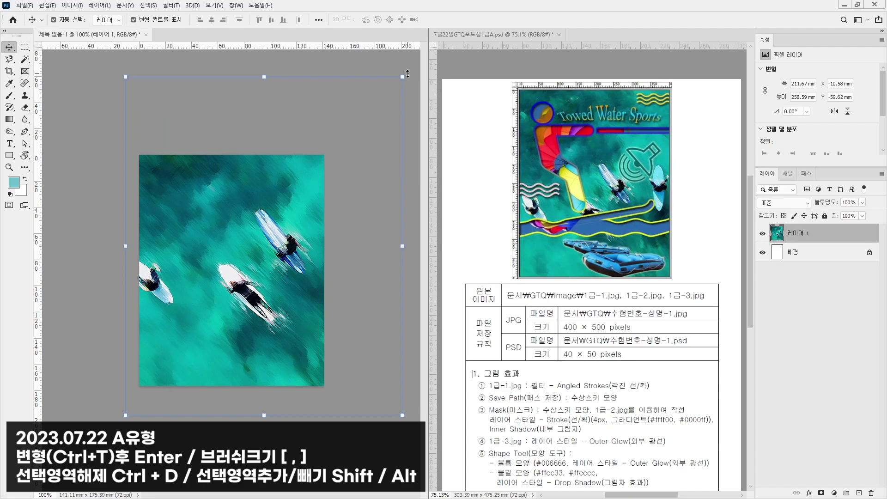
drag(404, 76, 372, 169)
drag(313, 207, 317, 196)
key(Return)
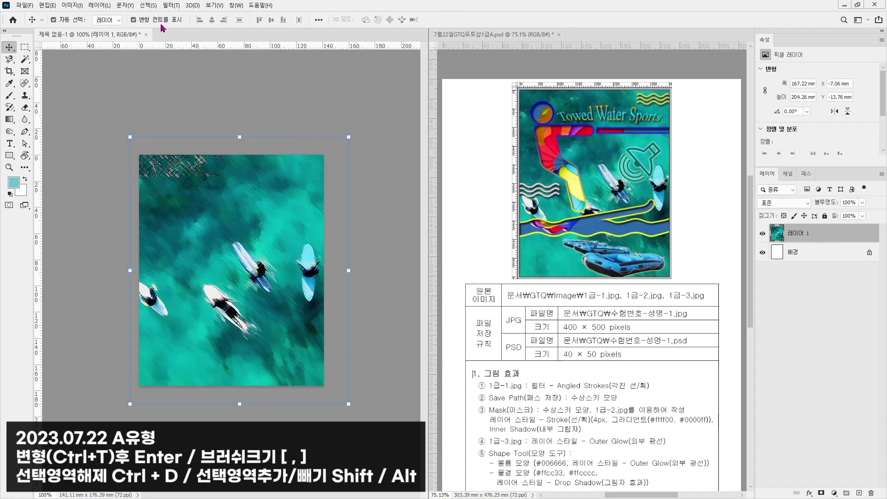
click(285, 89)
click(269, 257)
drag(275, 292, 275, 278)
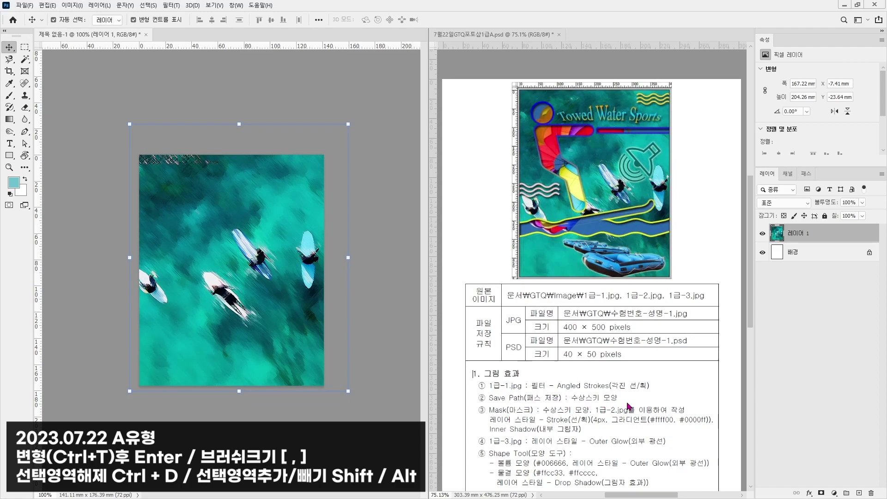
click(353, 83)
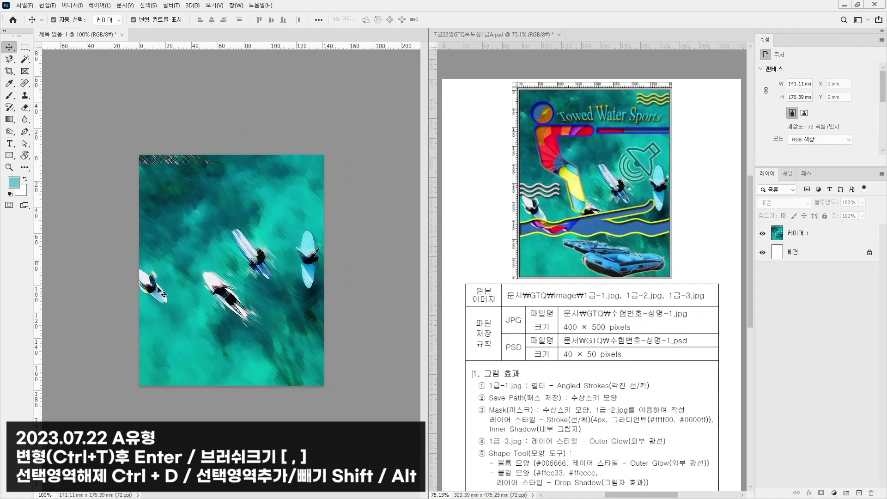
- Draw a circular path about 81 px across for the skier's head with the Ellipse tool in Path mode, using Combine Shapes
click(25, 132)
click(10, 155)
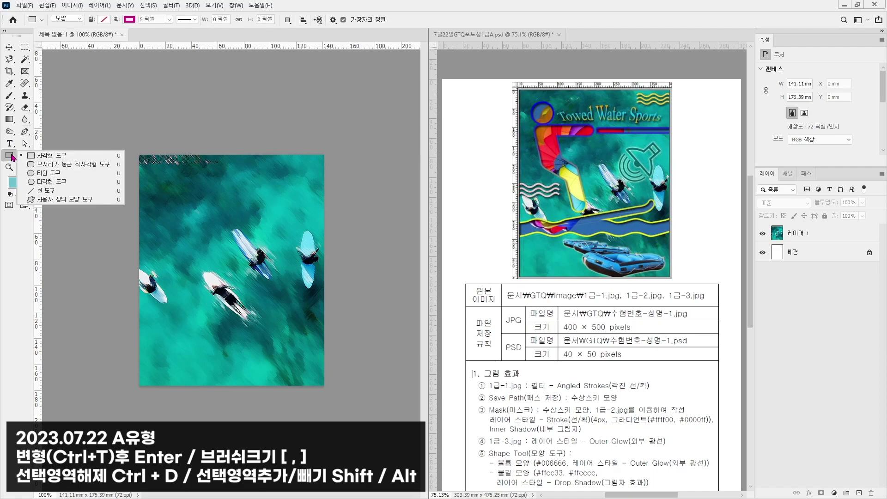
click(49, 173)
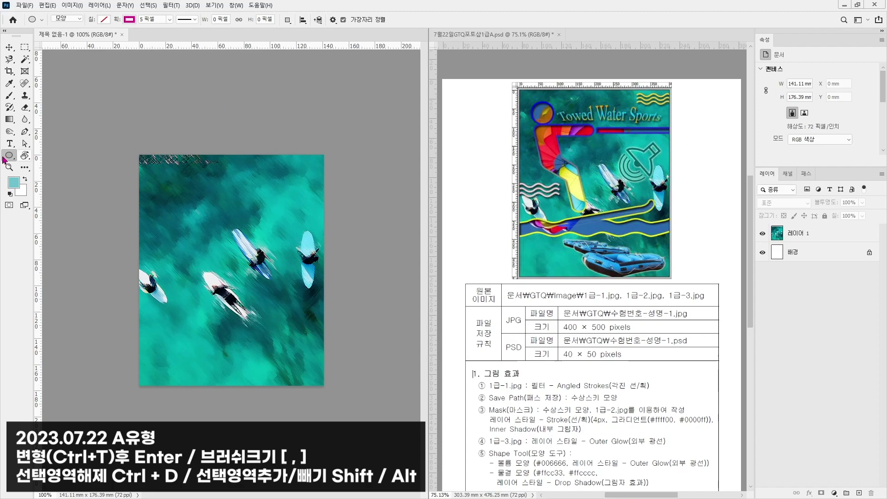
click(104, 20)
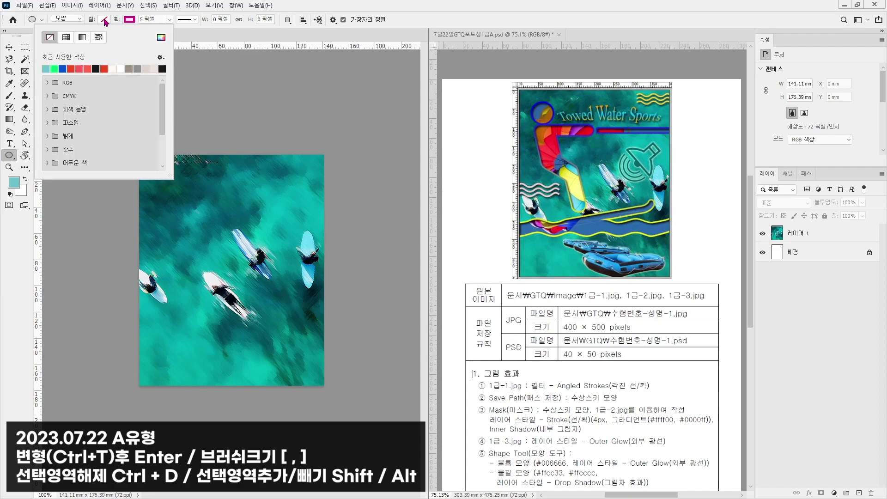
click(68, 19)
click(65, 28)
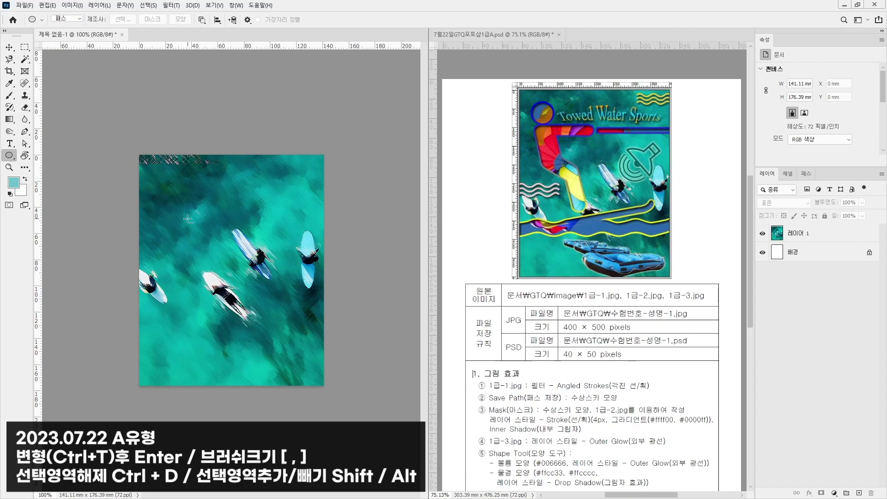
click(203, 20)
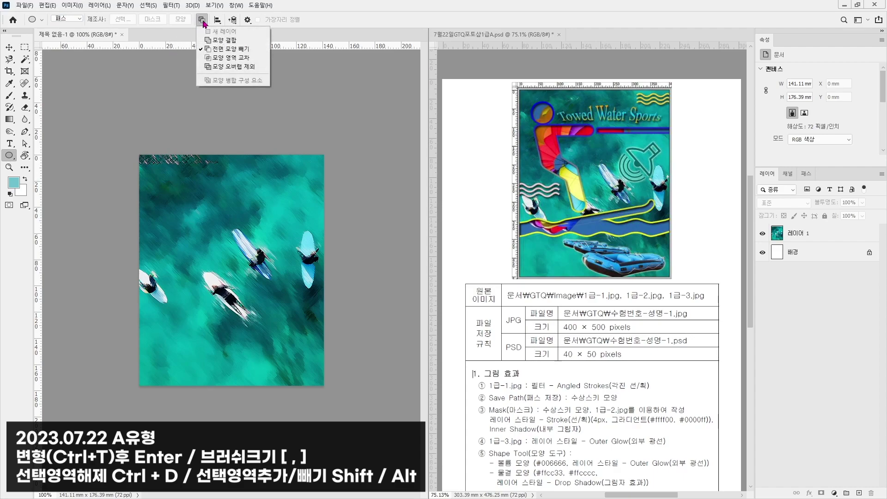
click(218, 44)
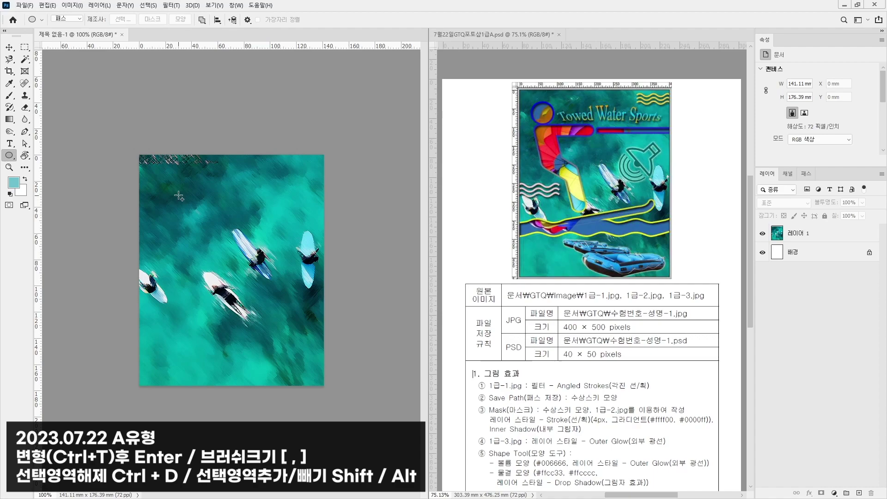
drag(169, 176, 207, 227)
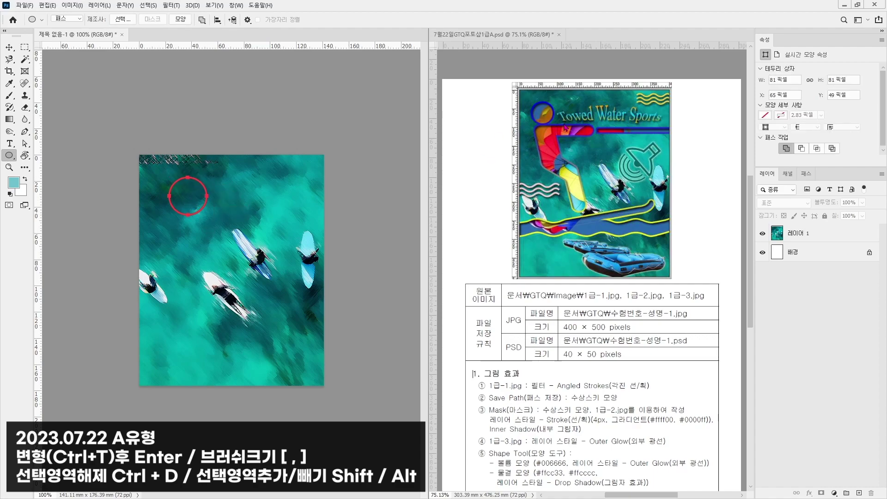
- Draw a thin horizontal rectangle path about 223 × 10 px from the arm area to the canvas's right edge, using Combine Shapes
right_click(9, 155)
click(37, 154)
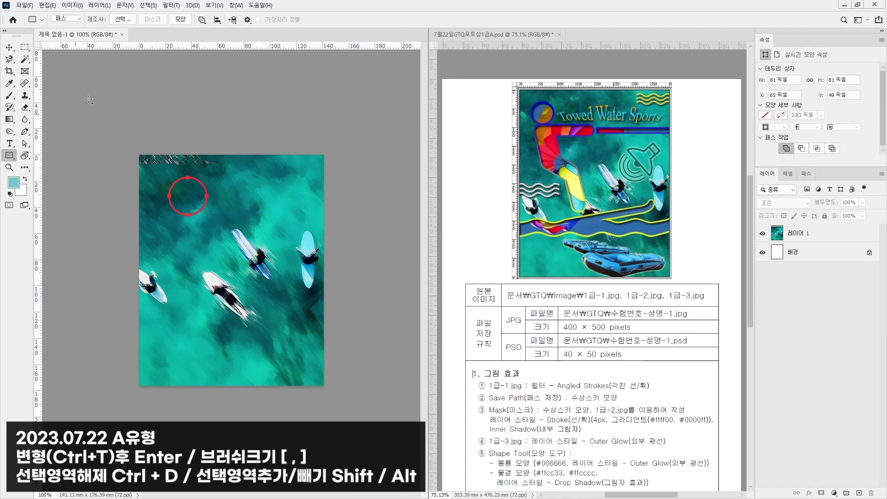
click(202, 21)
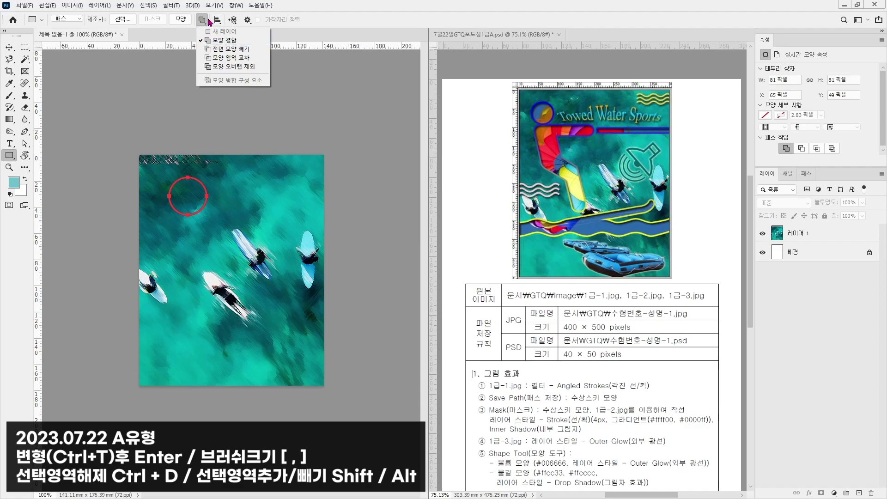
click(217, 40)
drag(222, 219, 326, 224)
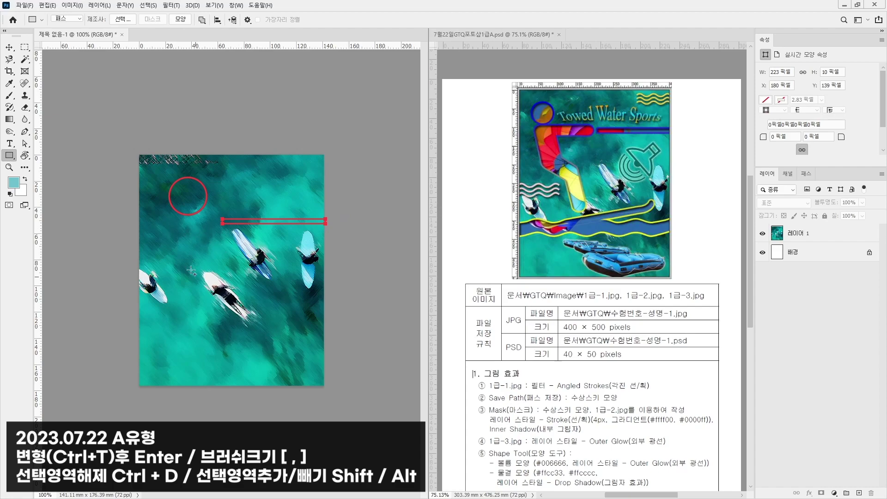
- Draw the skier's body as a closed Pen path with an outstretched arm, bent torso and rounded leg, below the head circle
click(25, 132)
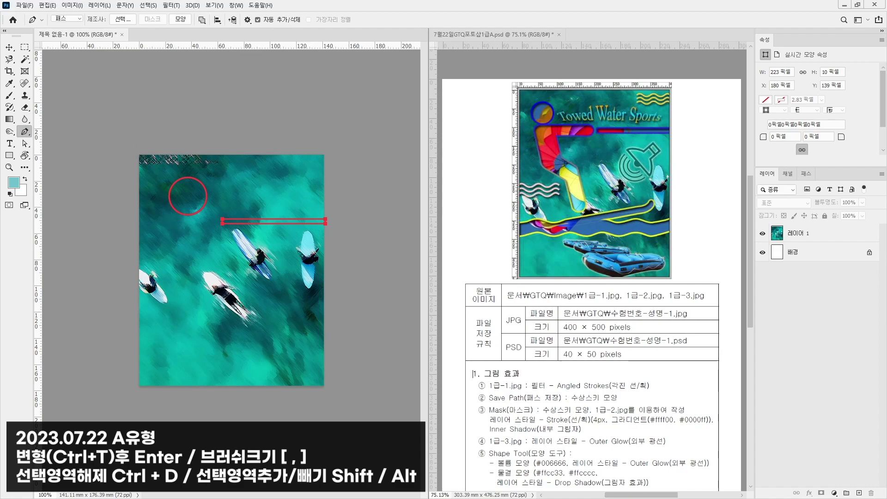
click(175, 220)
click(248, 217)
drag(257, 237, 253, 257)
alt+click(258, 237)
click(202, 237)
click(207, 275)
click(232, 294)
click(243, 339)
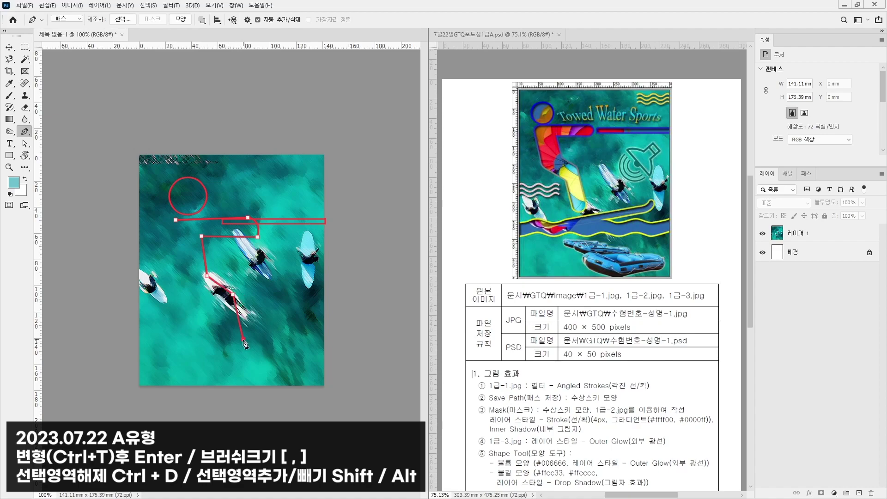
click(218, 343)
click(209, 310)
click(179, 289)
click(171, 274)
click(168, 261)
click(168, 222)
click(176, 220)
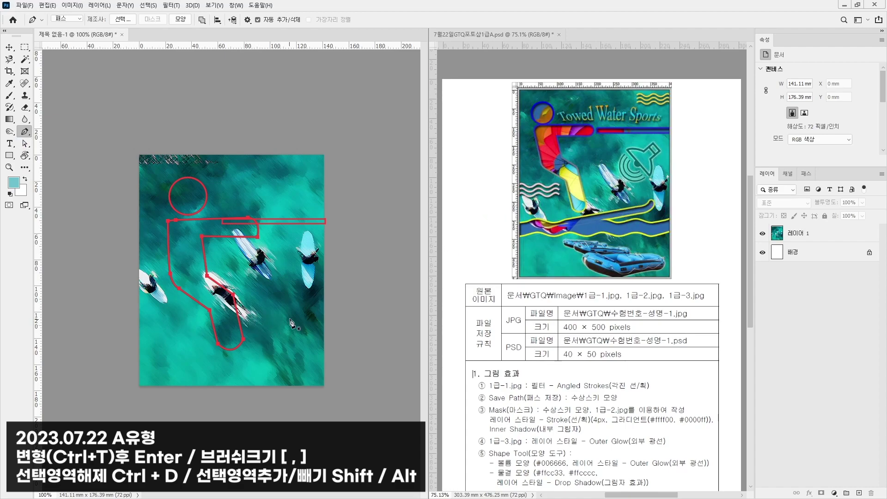
- Draw the water ski and waves as a closed Pen path with an upturned tip and wavy edges beneath the leg
click(284, 303)
drag(185, 360, 125, 359)
key(ctrl+z)
drag(274, 326, 256, 341)
click(191, 356)
drag(162, 355, 131, 364)
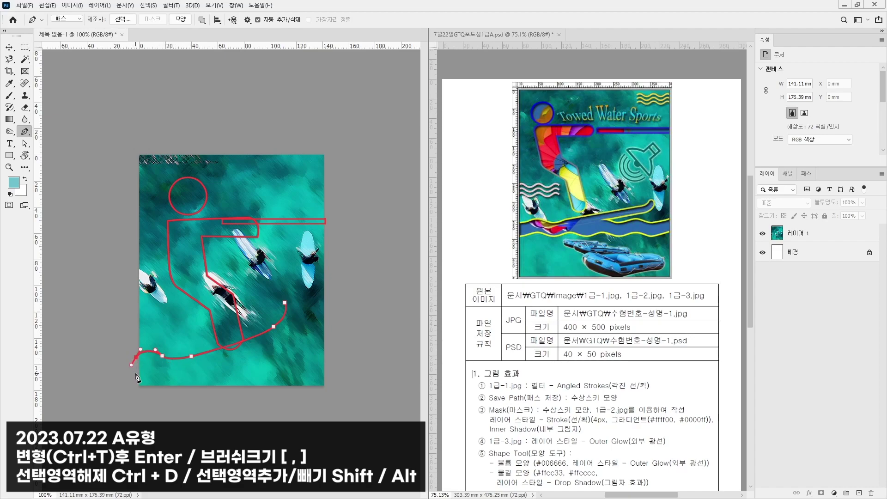
click(136, 374)
click(185, 376)
mouse_move(184, 374)
mouse_down()
mouse_move(206, 370)
mouse_move(208, 361)
mouse_up()
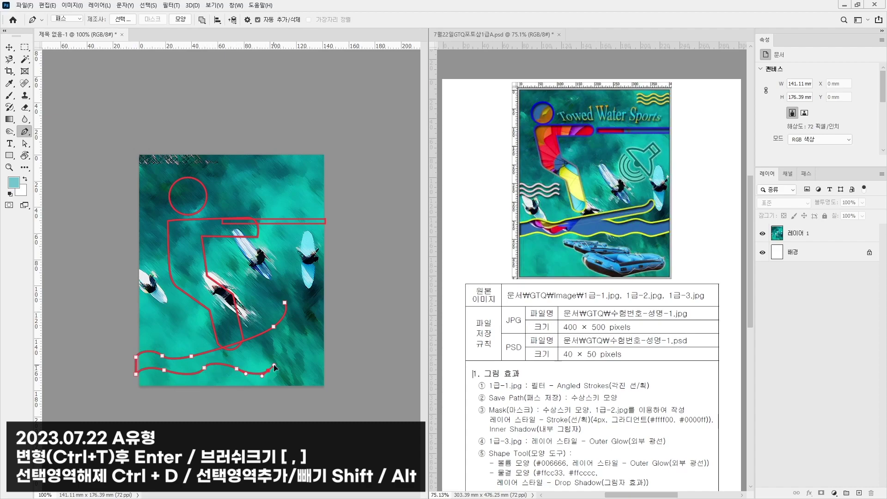
drag(308, 373, 313, 377)
click(340, 368)
click(344, 344)
click(324, 332)
drag(263, 352, 248, 353)
drag(294, 307, 291, 282)
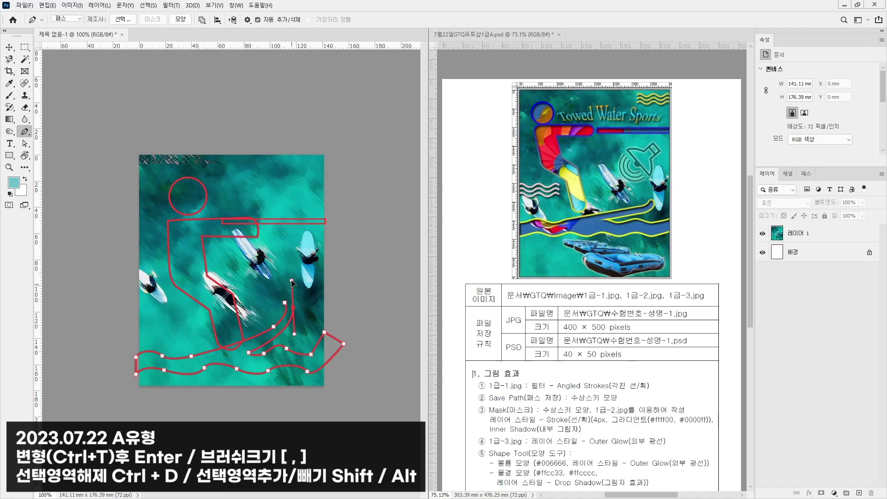
click(283, 317)
ctrl+click(366, 296)
- Shorten the thin rope rectangle from its arm end and move the head circle horizontally to X 35 px
click(25, 143)
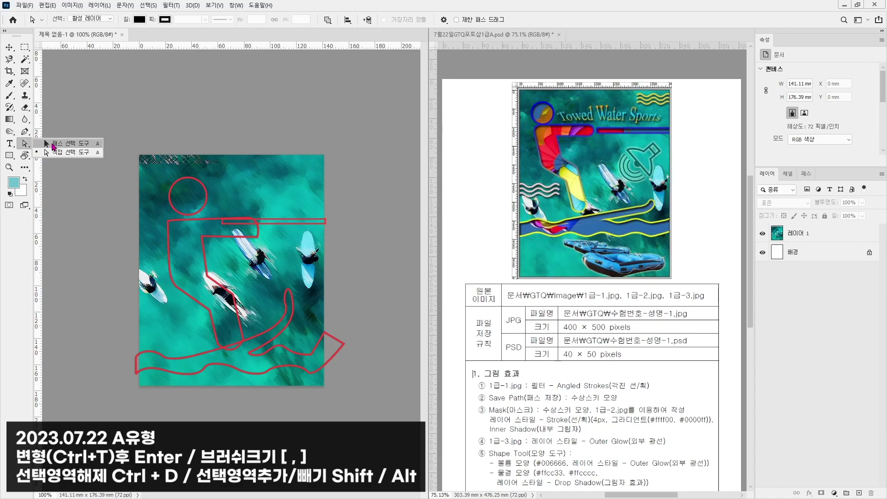
click(59, 146)
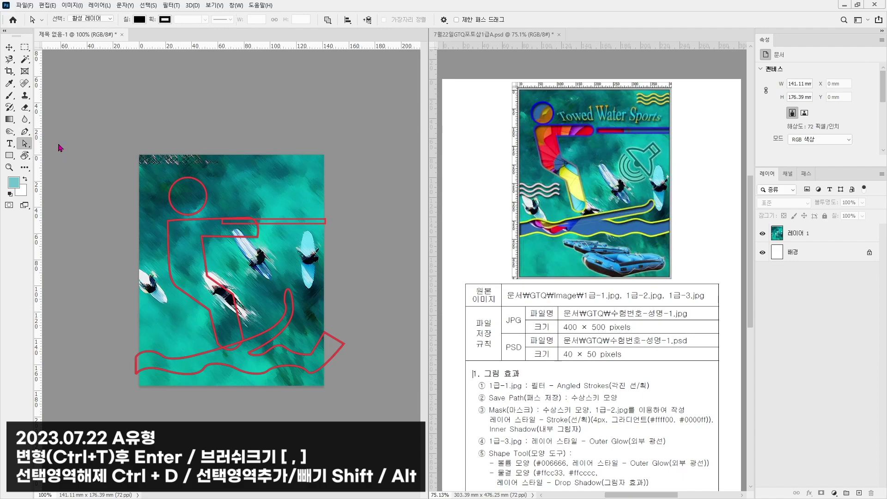
click(282, 220)
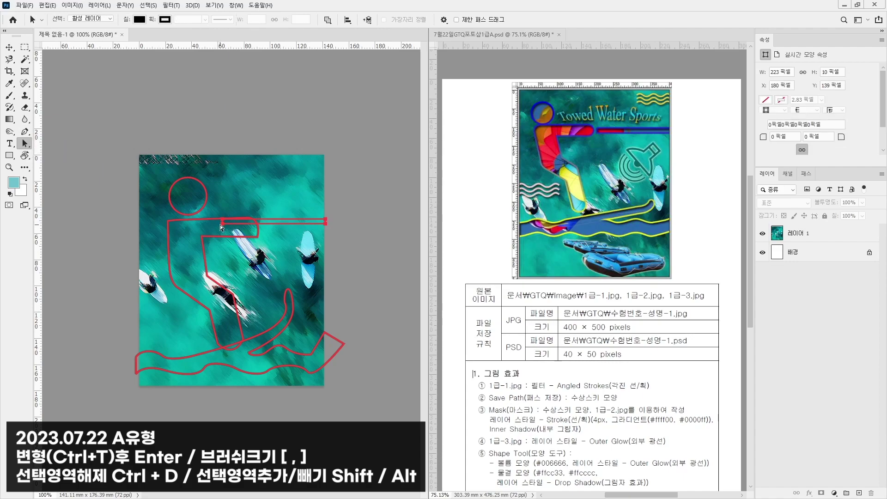
key(ctrl+t)
drag(222, 221, 248, 229)
key(Return)
key(a)
click(375, 204)
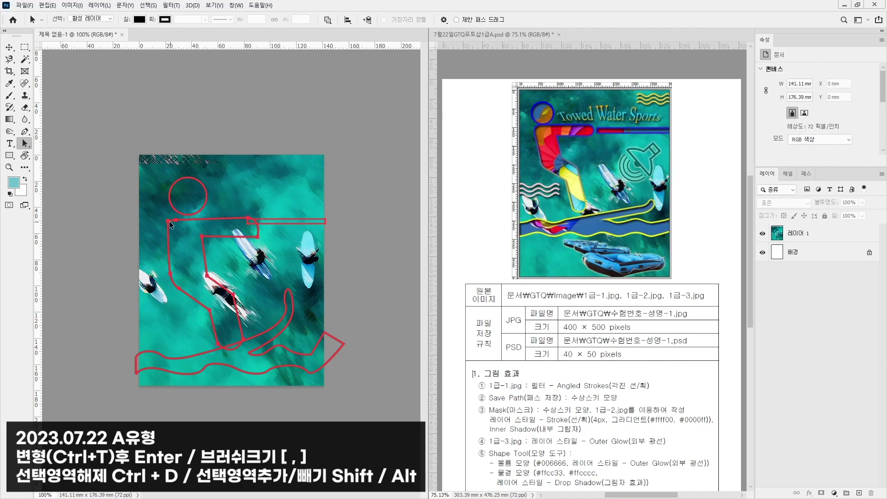
drag(184, 179, 170, 179)
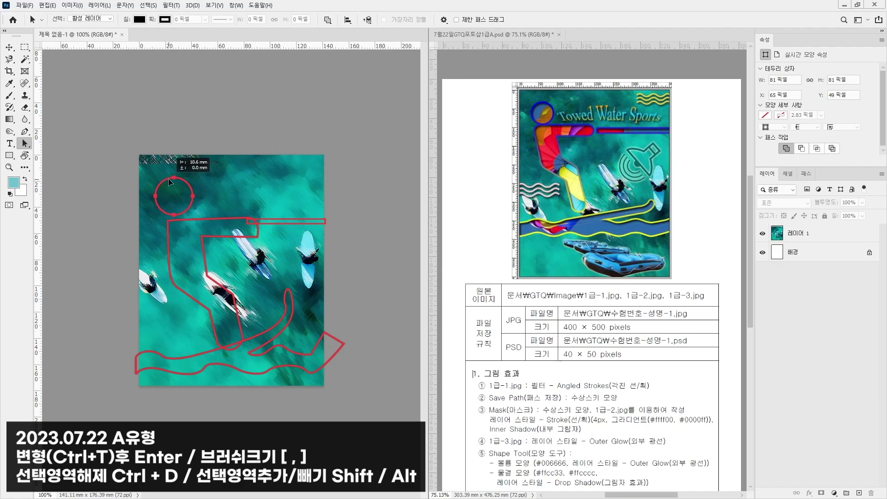
- Reshape the body path by moving the shoulder anchor outward and the arm's end anchors inward, away from the rope rectangle
right_click(25, 148)
click(58, 152)
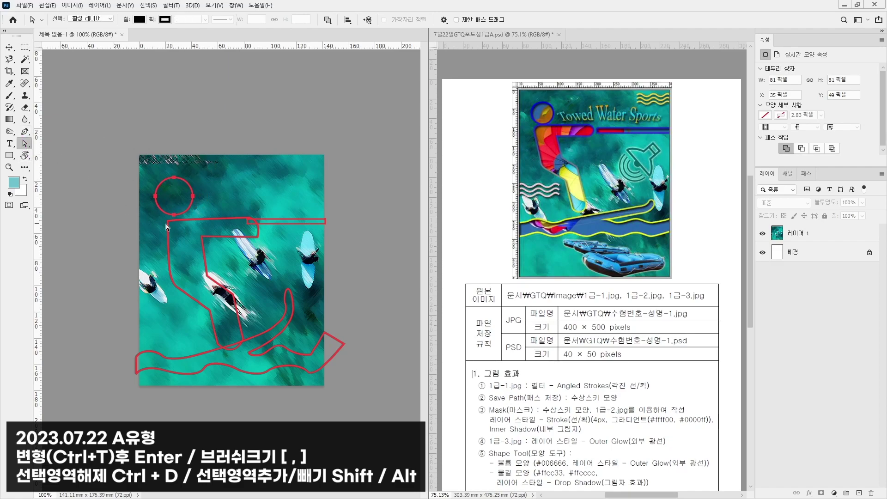
click(168, 225)
scroll(163, 232, up, 4)
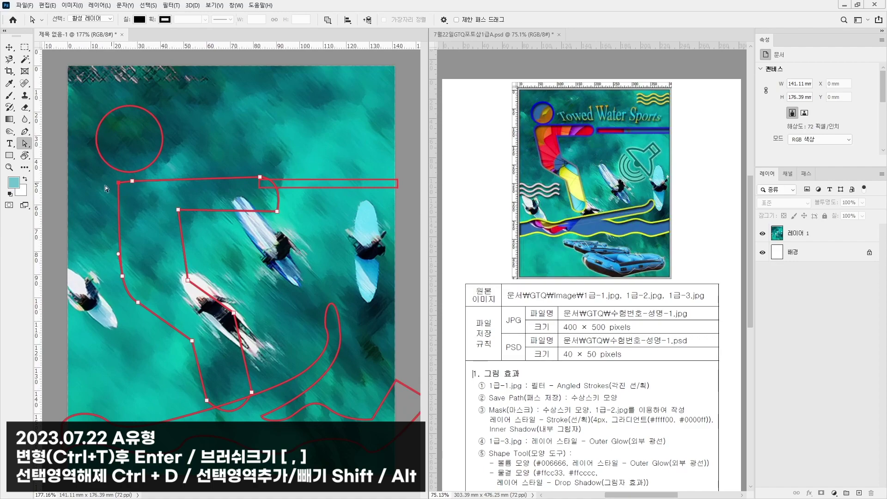
mouse_move(119, 185)
mouse_down()
mouse_move(104, 193)
mouse_move(132, 181)
mouse_move(121, 181)
mouse_up()
click(261, 178)
drag(277, 213, 253, 212)
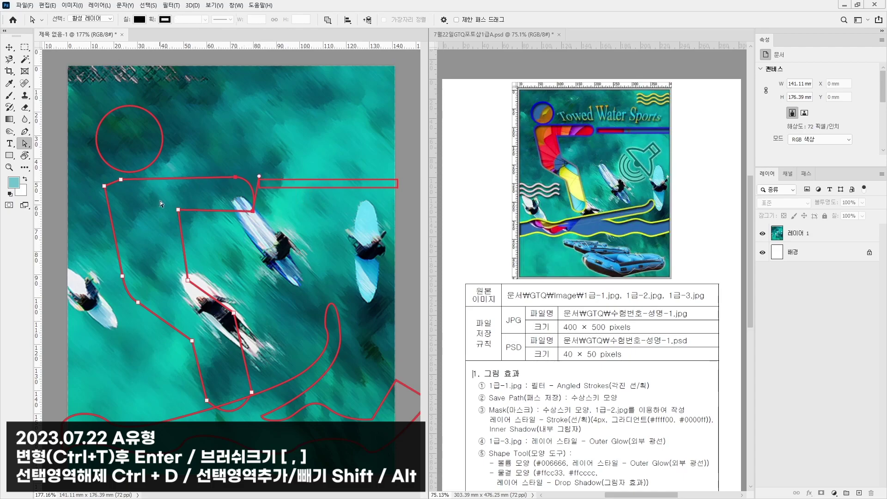
- Adjust the curve at the arm's end with the Convert Point tool so its direction line runs vertically
right_click(24, 145)
click(22, 146)
click(25, 132)
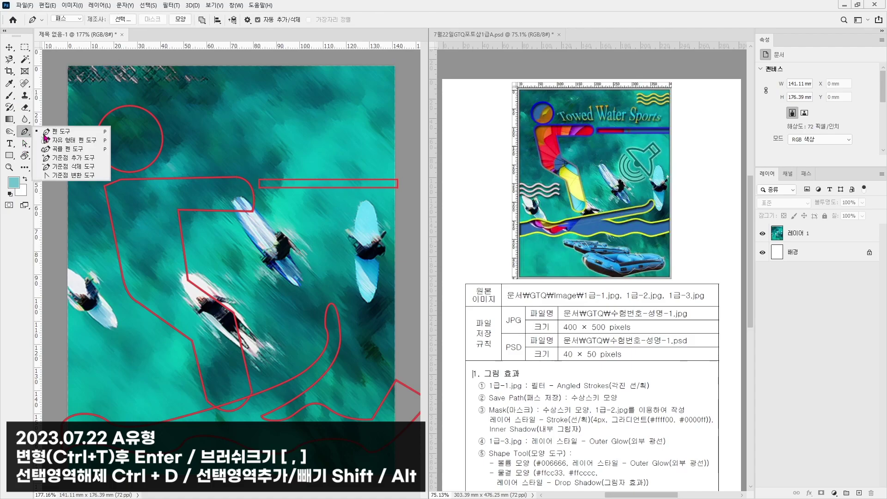
click(60, 176)
drag(252, 211, 252, 249)
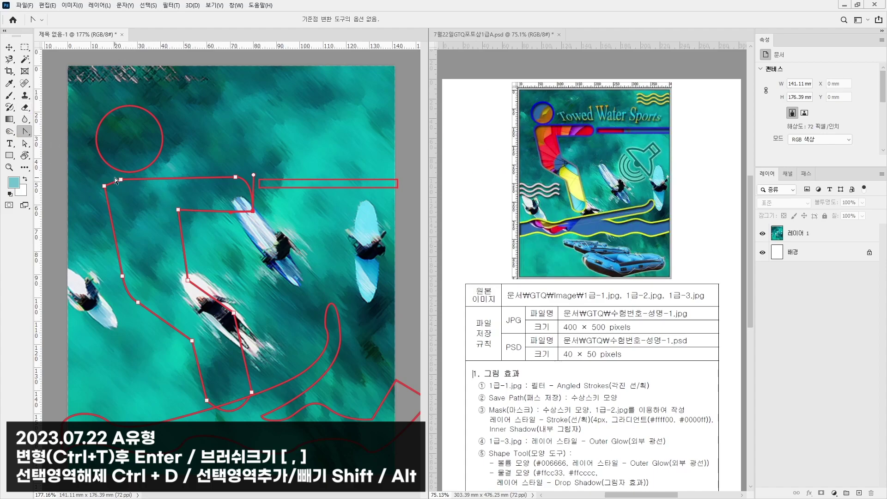
- Draw a circular path 41 px across over the body's shoulder corner, placed at X 44 px and Y 140 px
right_click(10, 155)
click(46, 163)
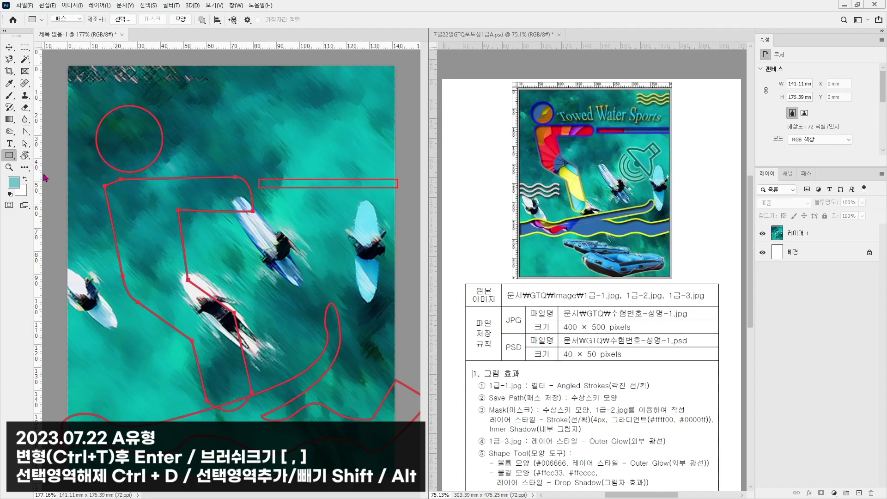
drag(104, 183, 138, 218)
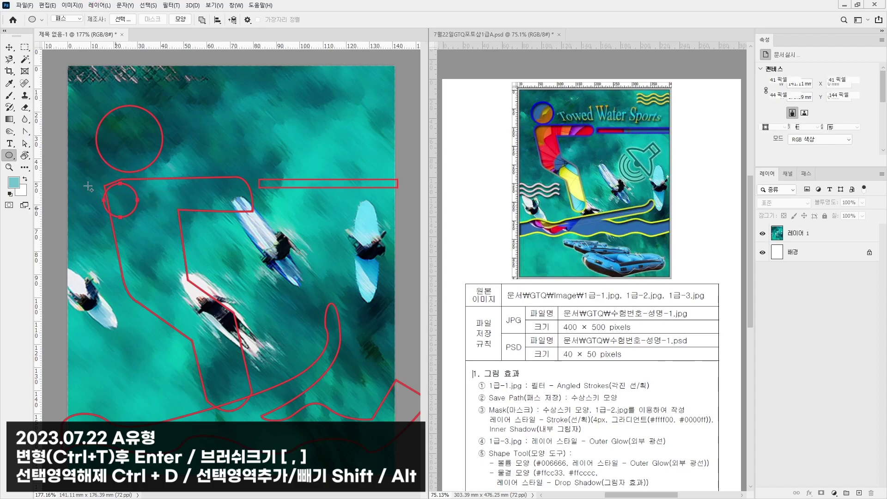
click(25, 143)
click(70, 143)
drag(131, 212, 132, 208)
scroll(143, 205, up, 3)
scroll(143, 205, up, 2)
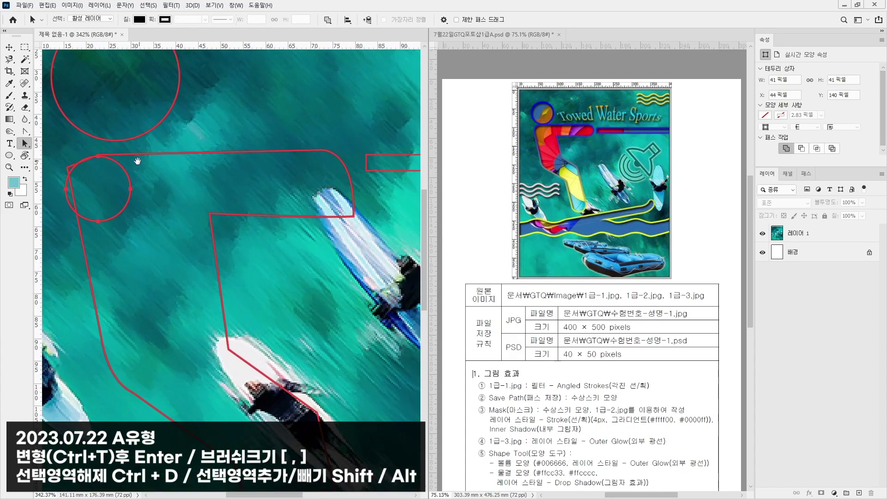
- Show the document's paths and lower the body's outer shoulder anchor along the edge of the small shoulder circle
click(806, 174)
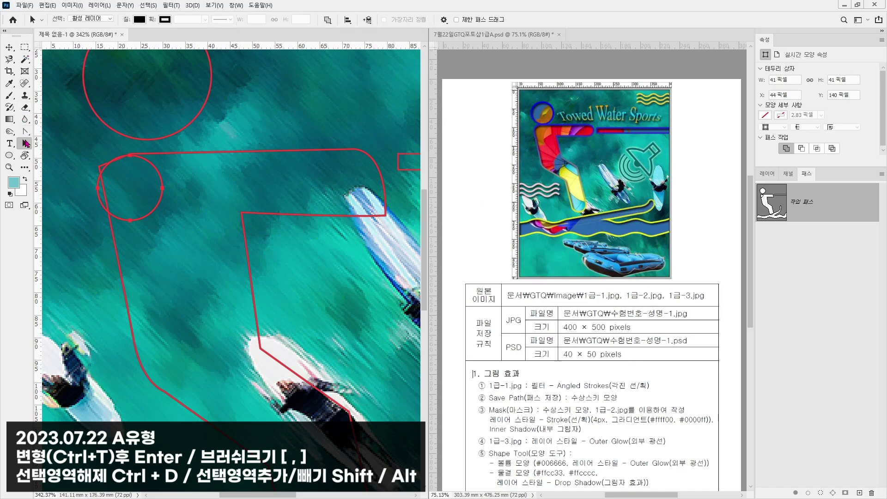
drag(99, 168, 99, 193)
scroll(268, 323, down, 3)
scroll(268, 323, up, 4)
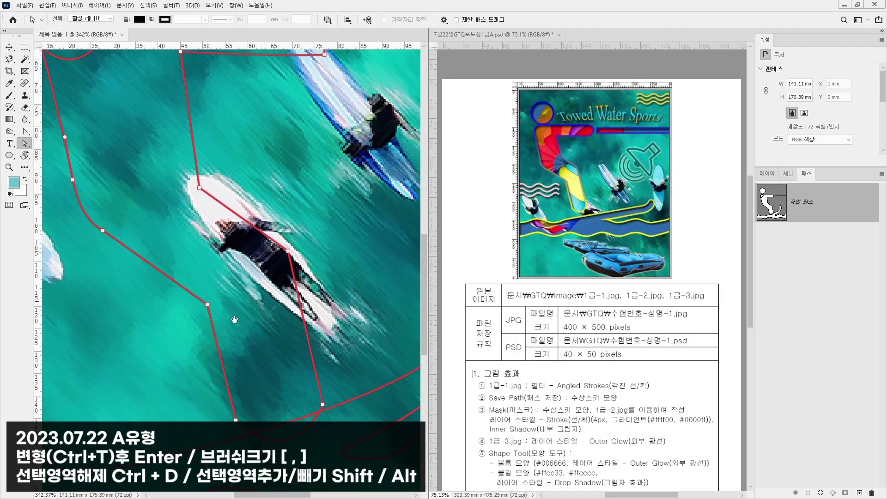
scroll(291, 194, right, 2)
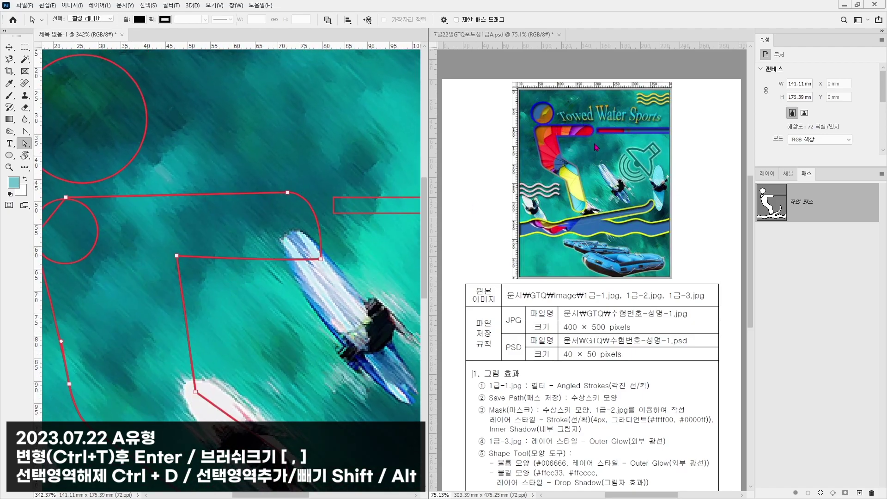
- Make the arm slimmer by moving its end and underarm anchors, and turn the curved arm end into a straight edge
drag(287, 192, 287, 200)
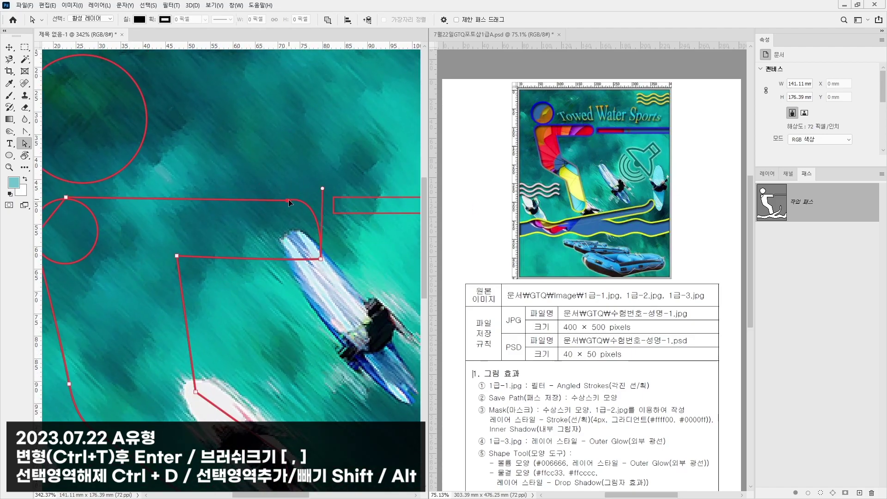
drag(321, 260, 320, 254)
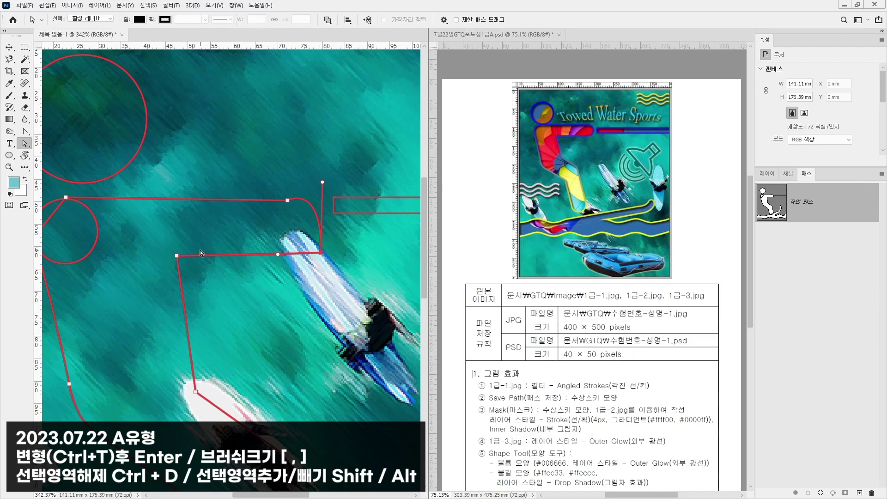
drag(178, 256, 149, 244)
drag(292, 171, 287, 201)
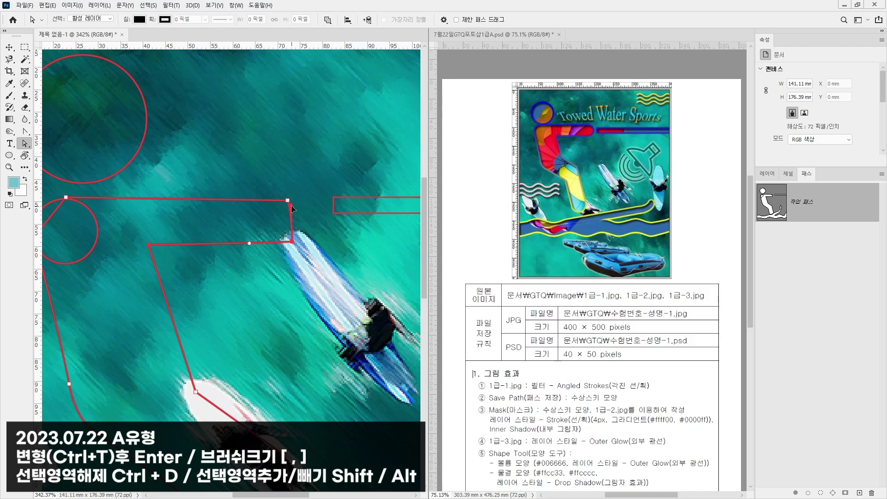
- Draw a small circular path over the arm's straight end and scale it to about 25 px across
click(9, 155)
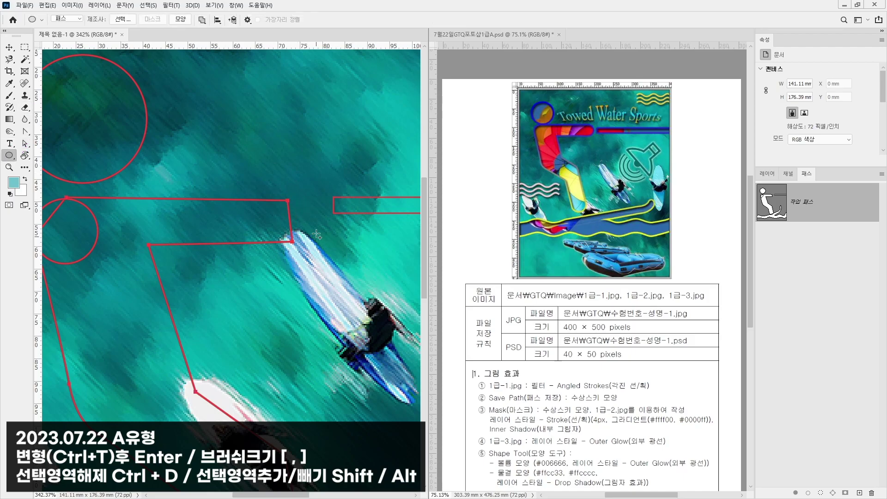
drag(281, 202, 326, 245)
drag(25, 143, 60, 142)
mouse_move(311, 207)
mouse_down()
mouse_move(297, 205)
mouse_move(306, 207)
mouse_up()
key(ctrl+t)
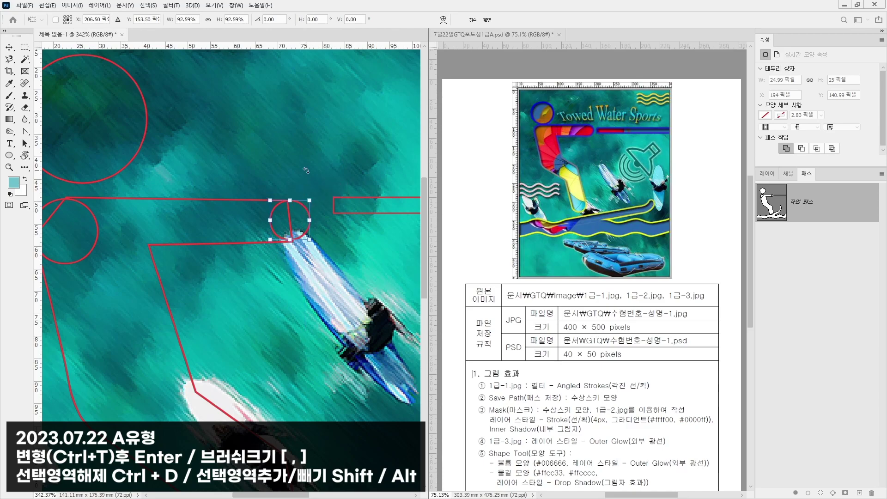
key(Return)
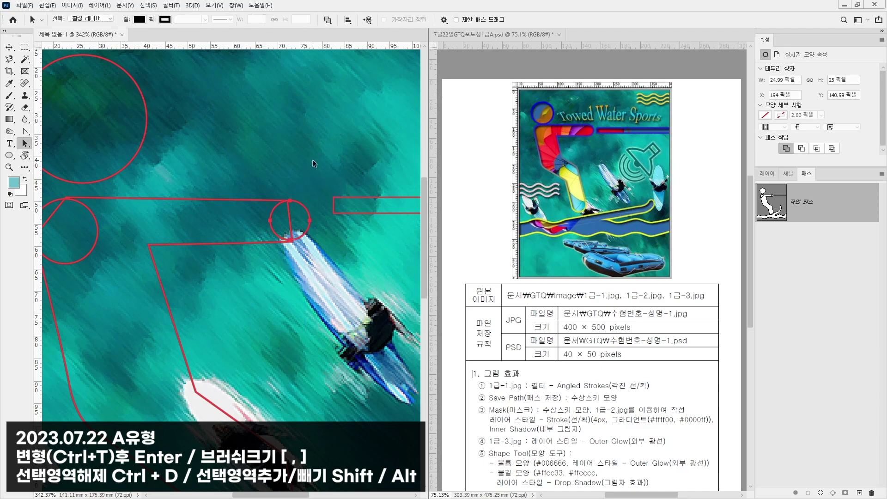
- Scale the small arm-end circle up to 104% so it spans the arm's full width
click(304, 239)
key(ctrl+t)
drag(309, 243, 312, 245)
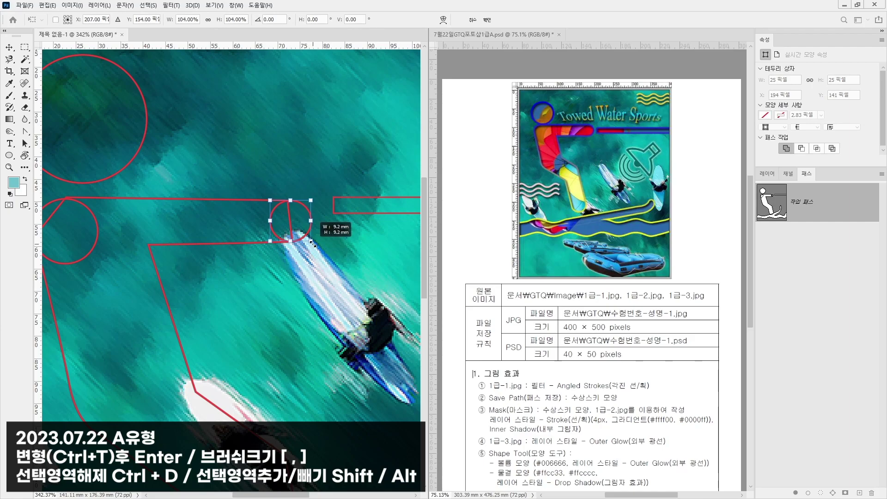
key(Return)
click(342, 213)
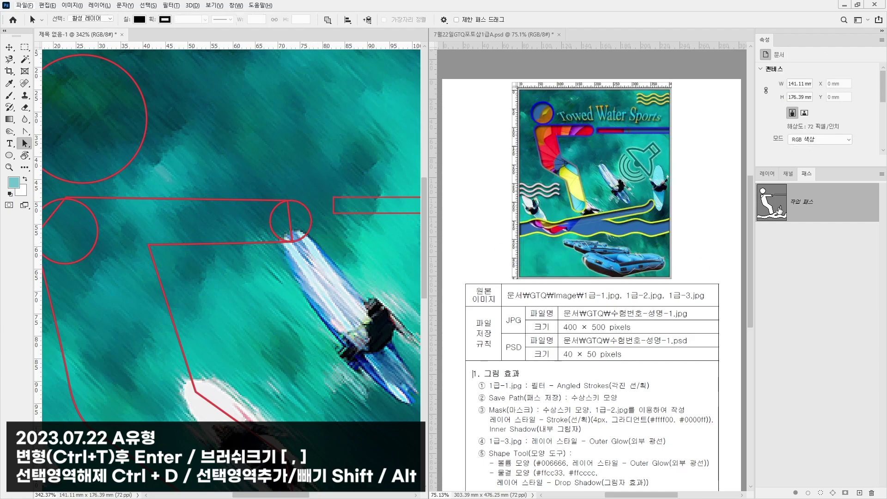
- Move the body path's two knee anchors up and inward and raise the two foot anchors to shorten the leg
scroll(361, 242, down, 3)
drag(362, 242, 311, 292)
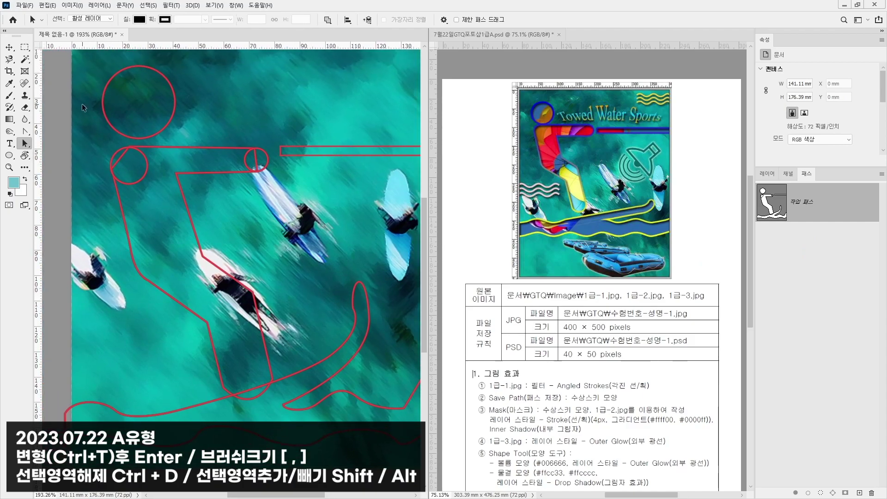
click(26, 134)
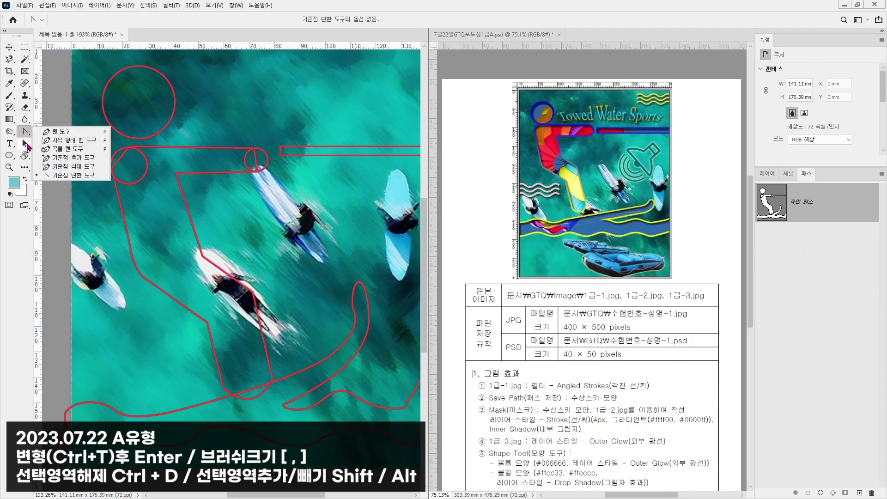
click(25, 143)
click(206, 323)
drag(206, 323, 199, 304)
drag(252, 292, 234, 275)
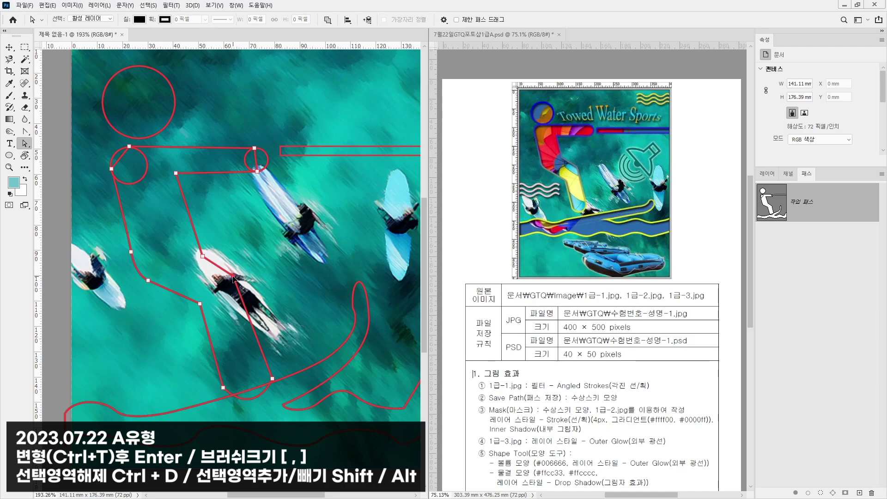
drag(271, 378, 223, 374)
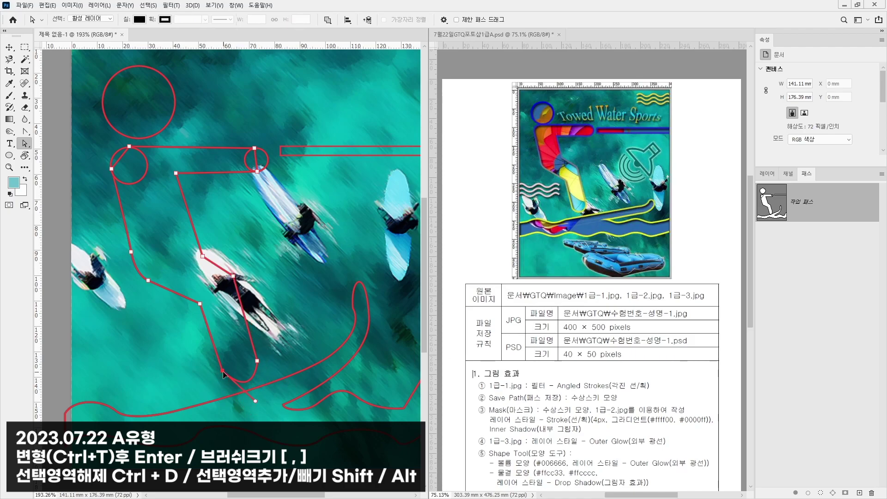
- Straighten the leg's lower edge, add an anchor on it, and pull it down into a rounded foot with the Curvature Pen
click(247, 383)
click(224, 373)
click(250, 362)
click(24, 131)
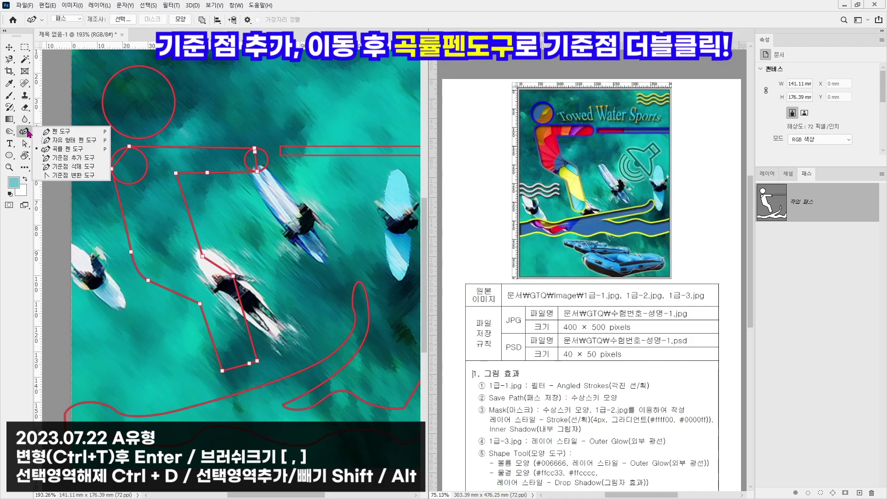
click(63, 159)
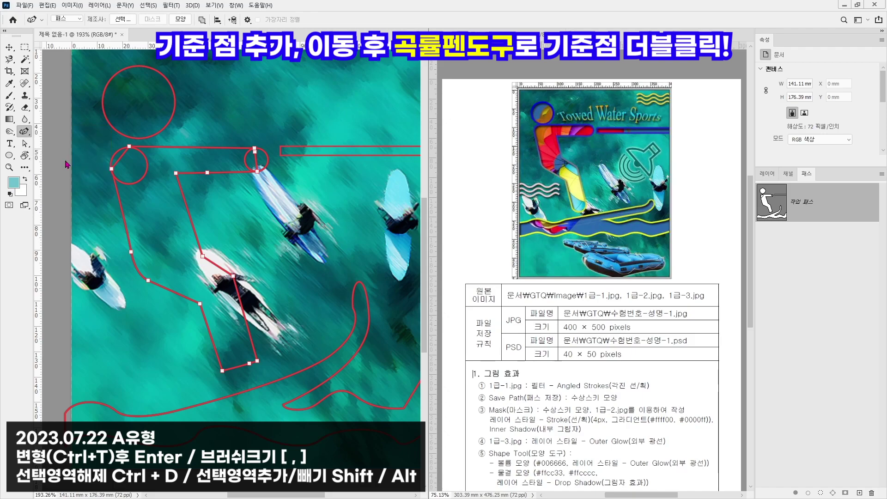
key(p)
drag(248, 364, 245, 376)
double_click(246, 377)
- Scale the head circle down to 64 px across, keeping it anchored above the shoulder at X 35 px and Y 66 px
click(9, 47)
scroll(244, 235, down, 2)
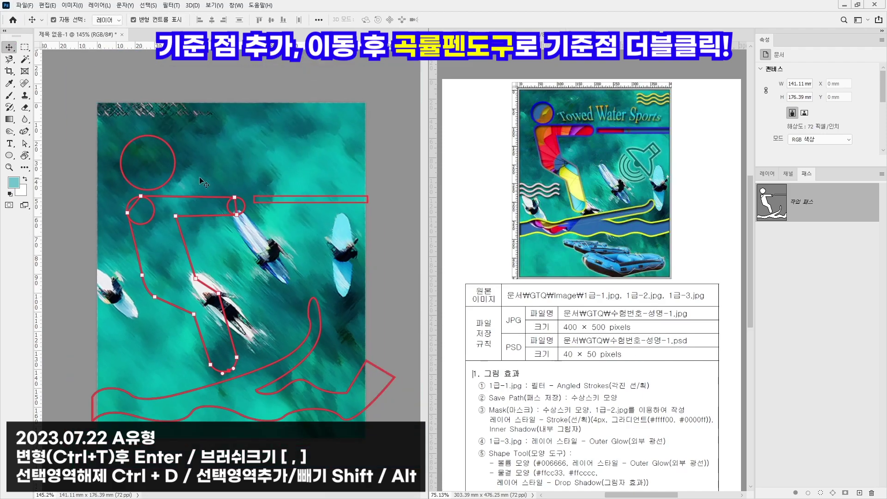
click(171, 170)
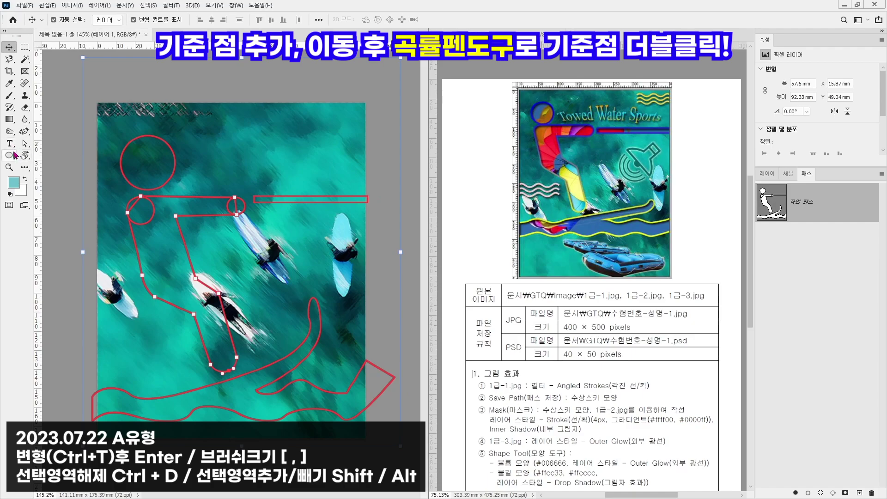
click(25, 143)
click(168, 147)
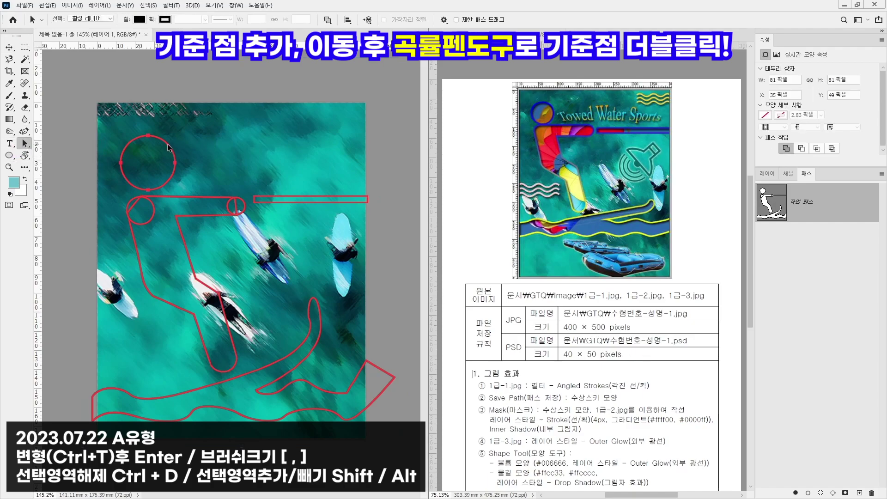
key(ctrl+t)
drag(175, 135, 169, 148)
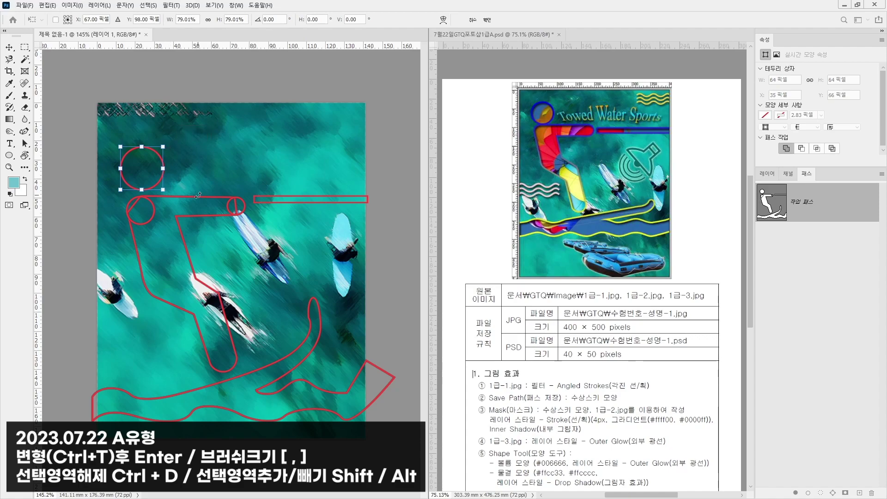
key(Return)
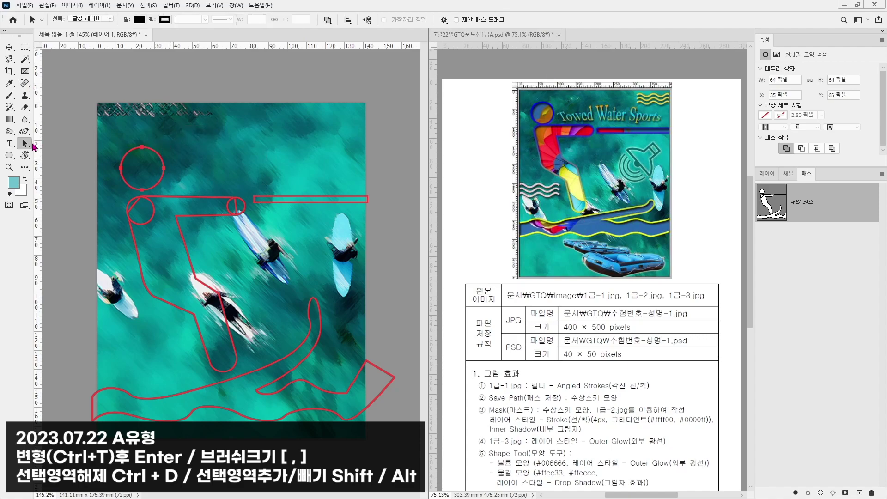
- Move all path shapes except the head up closer beneath the head, and save the work path as 수상스키모양
drag(82, 136, 441, 468)
drag(393, 381, 395, 351)
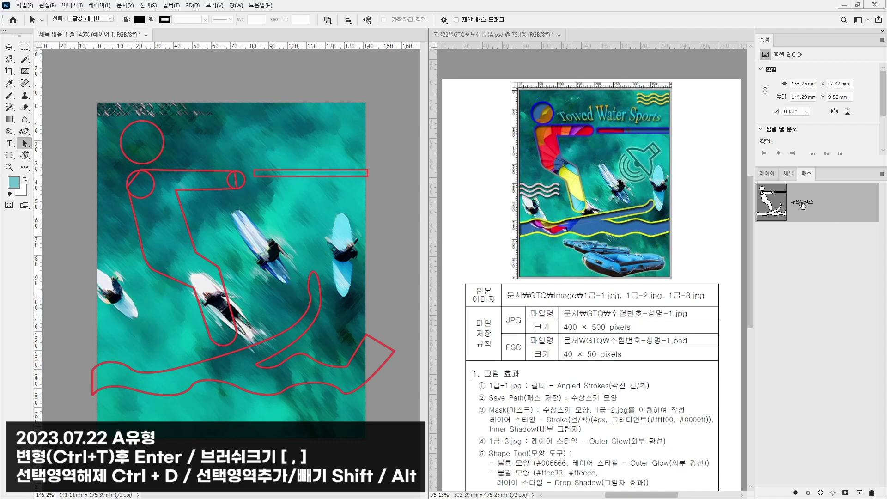
double_click(801, 201)
text(ㅅ)
text(상ㅅ키모양)
key(Return)
- Load the saved skier path as a selection, fill it with the foreground colour on a new layer, and deselect
ctrl+click(775, 199)
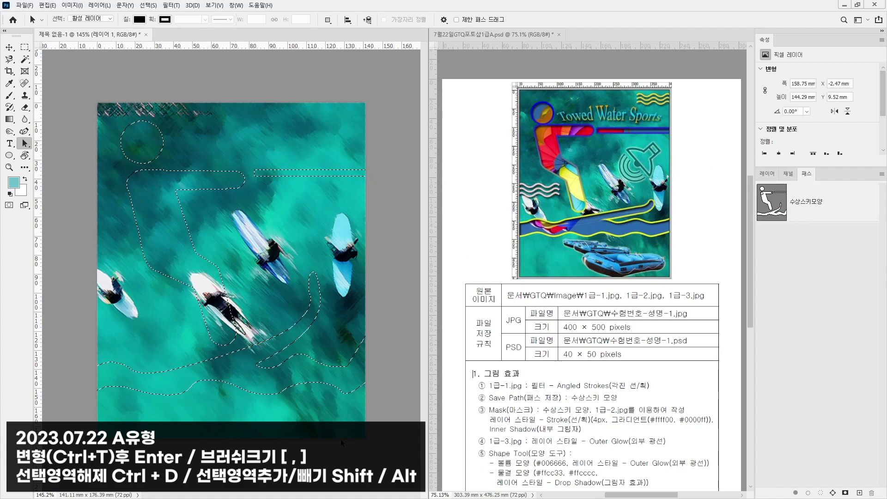
click(765, 174)
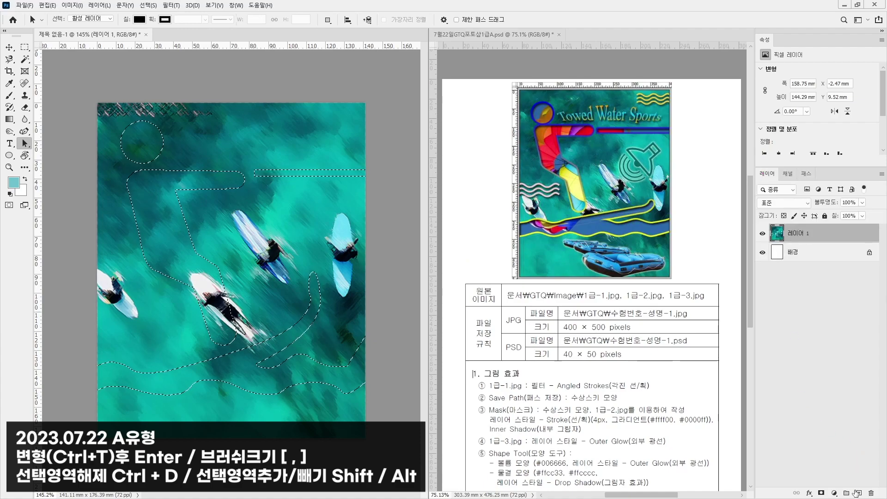
click(859, 492)
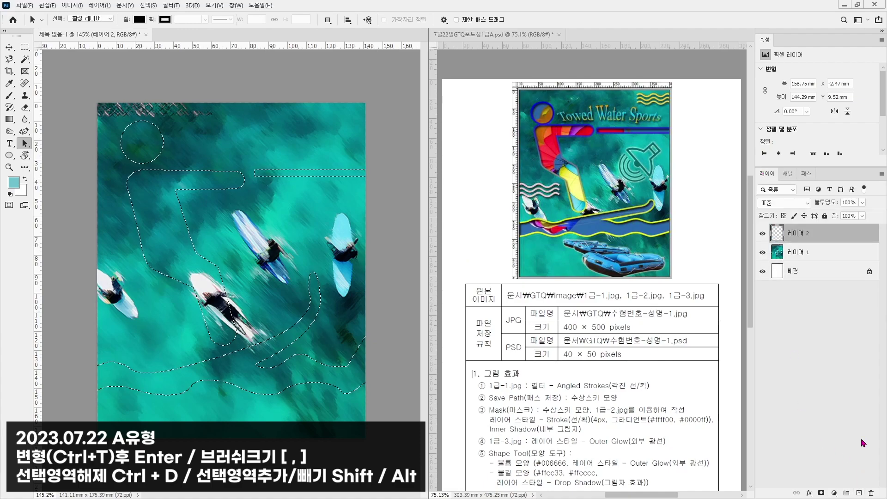
key(alt+Delete)
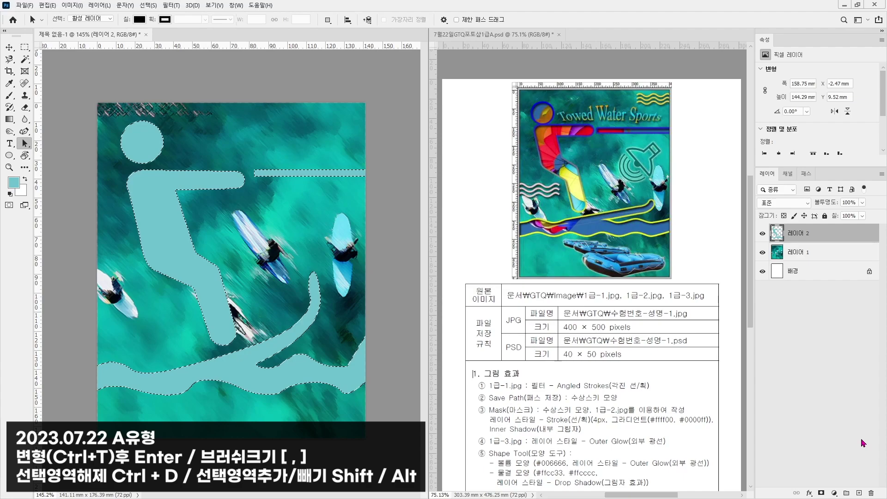
key(ctrl+d)
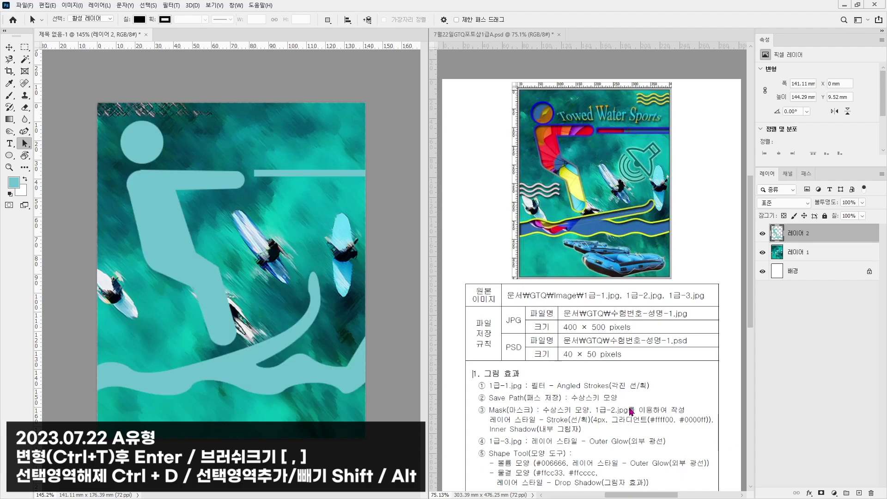
- Open 1급-2.jpg and copy its parachute photo into the poster as the top layer, then minimise the source image
click(10, 48)
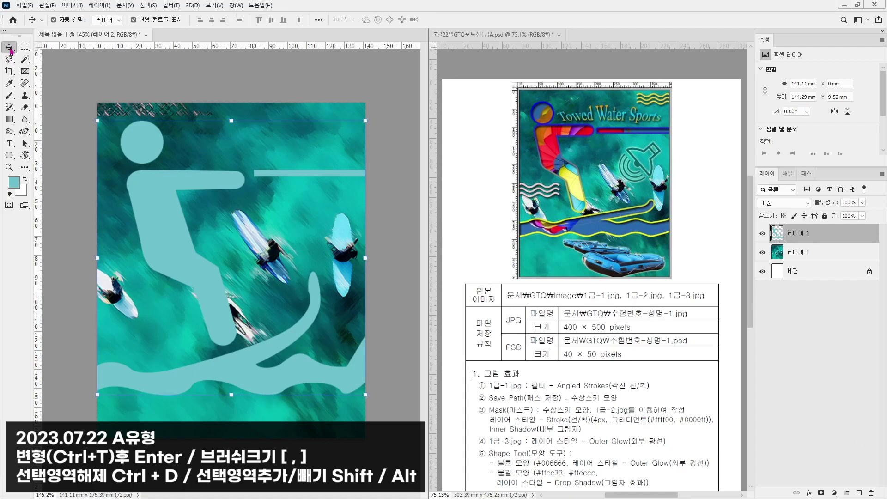
click(33, 6)
click(42, 25)
double_click(159, 92)
drag(174, 35, 351, 88)
drag(384, 190, 171, 201)
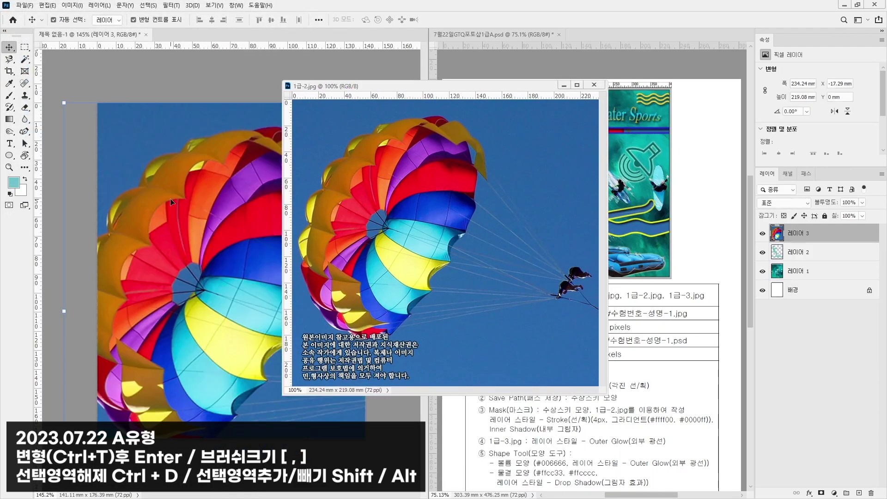
click(560, 87)
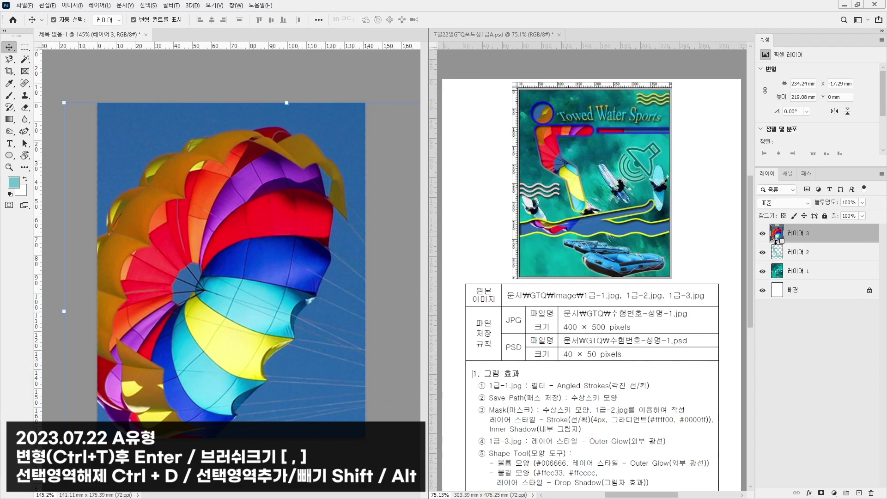
- Clip the parachute layer to the skier silhouette, scale it down to about 198 × 186 mm, and reposition it over the body
alt+click(776, 242)
mouse_move(160, 204)
mouse_down()
mouse_move(154, 195)
mouse_move(167, 206)
mouse_move(155, 193)
mouse_up()
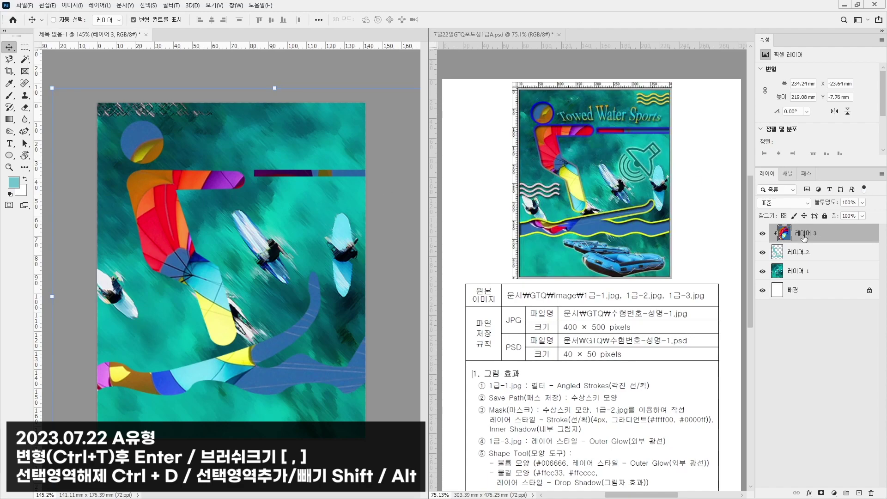
key(ctrl+t)
drag(53, 87, 85, 119)
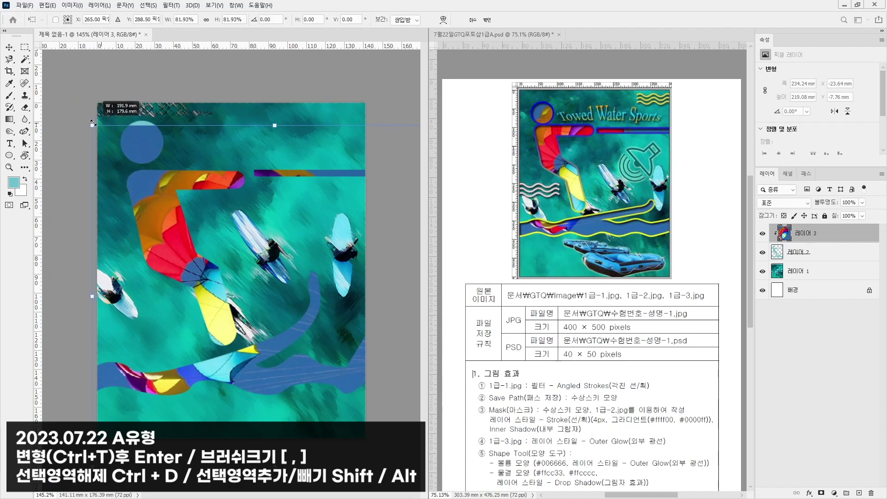
drag(174, 184, 140, 153)
key(Return)
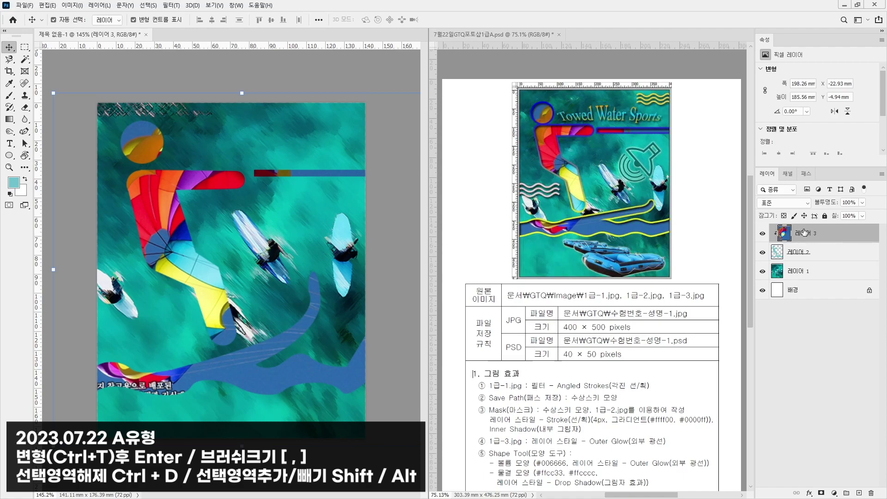
- Add a 4 px Stroke layer style with a gradient fill type to the skier silhouette layer
click(804, 252)
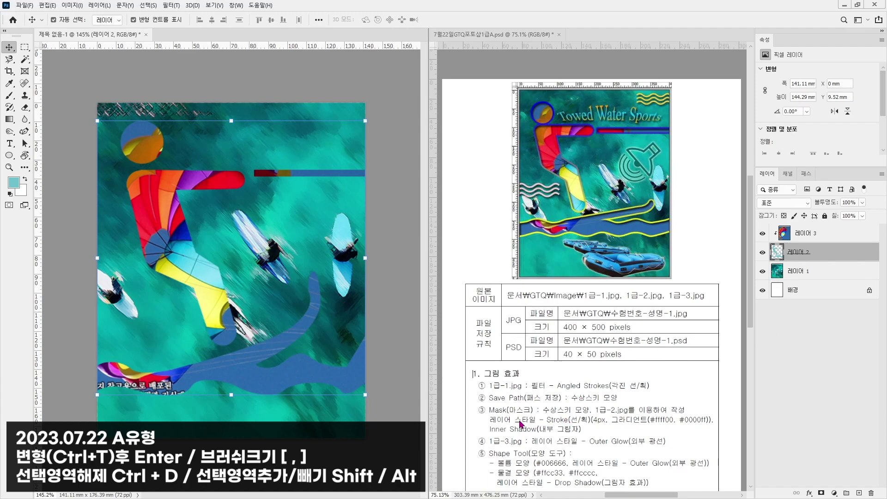
click(808, 492)
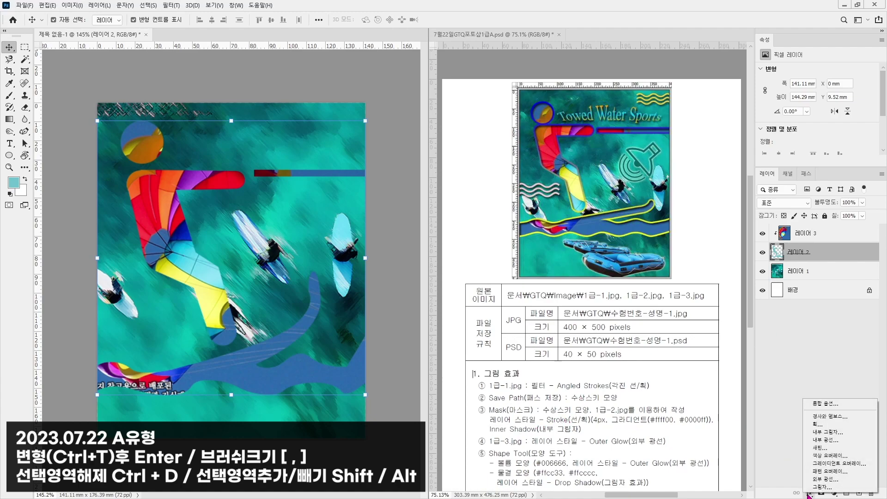
click(815, 428)
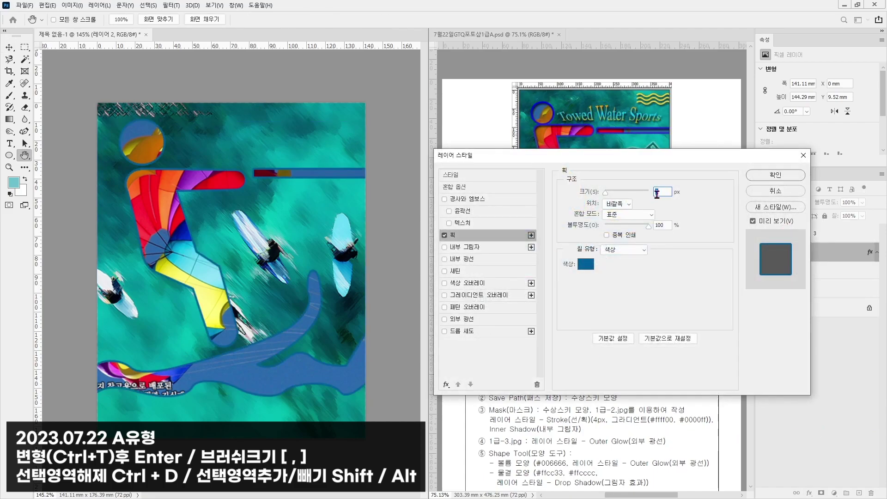
text(4)
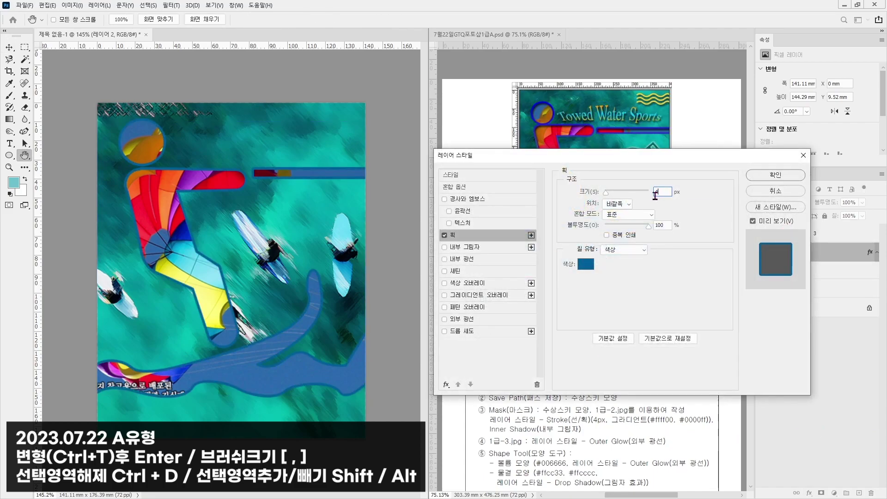
click(610, 249)
click(615, 267)
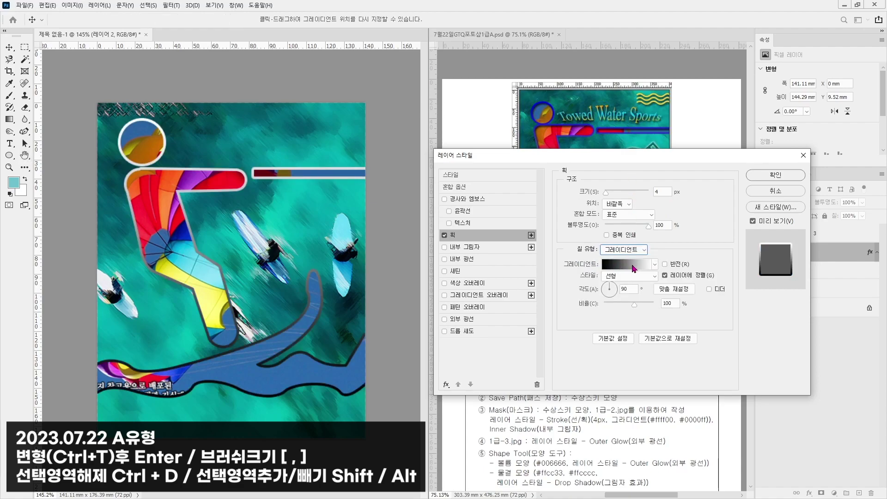
- Set the starting colour stop of the stroke gradient to #ffff00
click(629, 264)
click(79, 212)
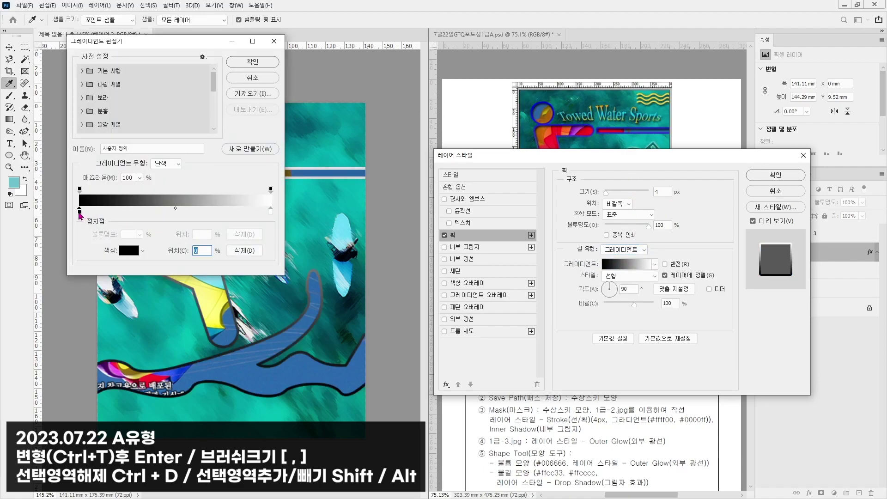
click(128, 251)
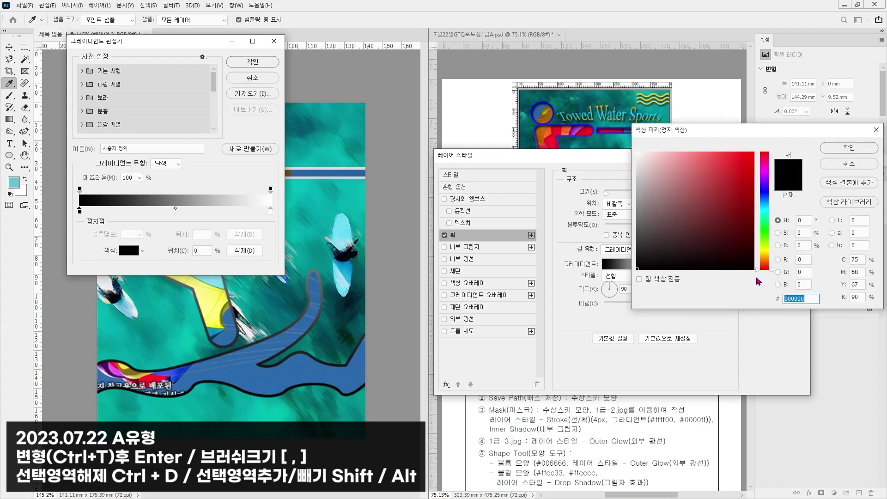
text(ㄹ)
text(ffff00)
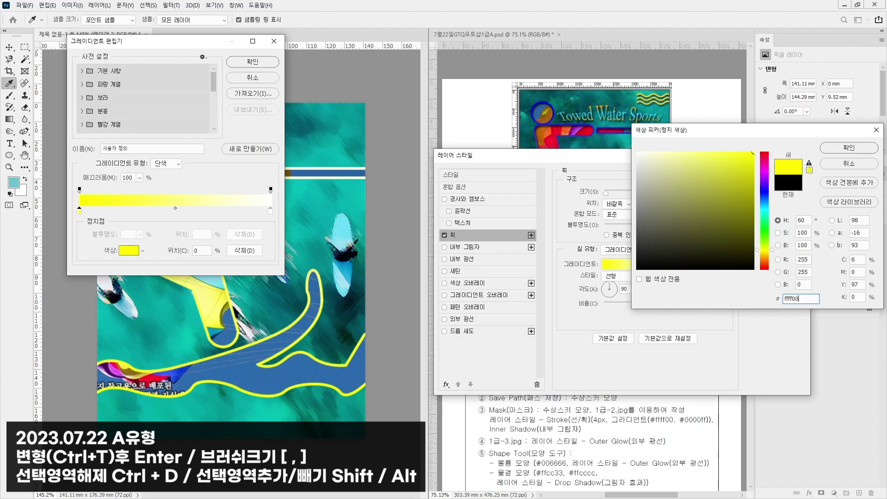
key(Return)
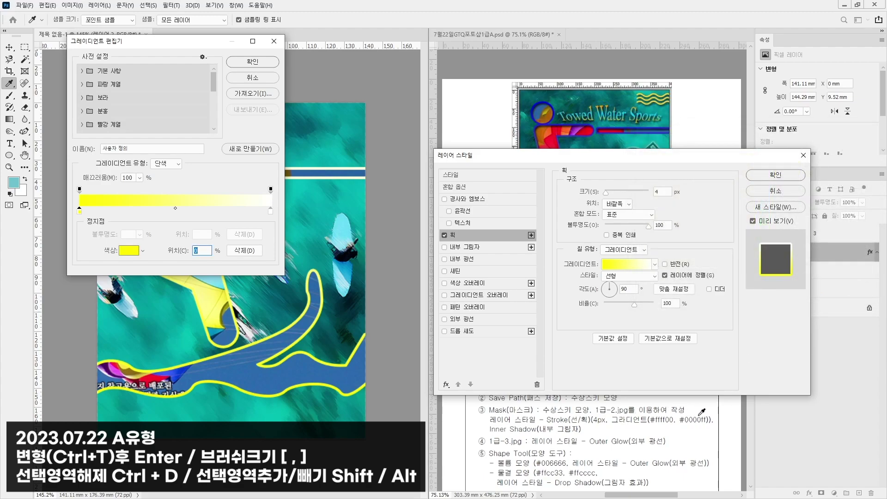
- Set the end colour stop of the stroke gradient to #0000ff and accept the gradient
click(270, 210)
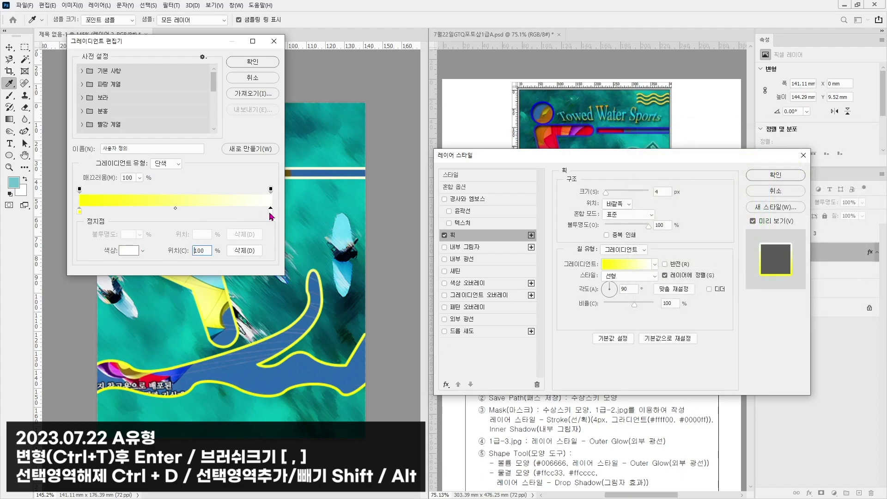
click(130, 250)
text(0000)
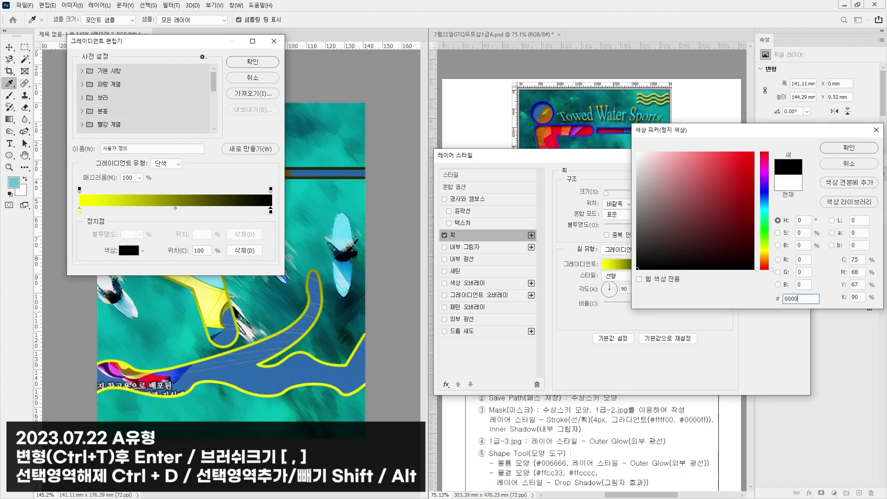
text(ff)
key(Return)
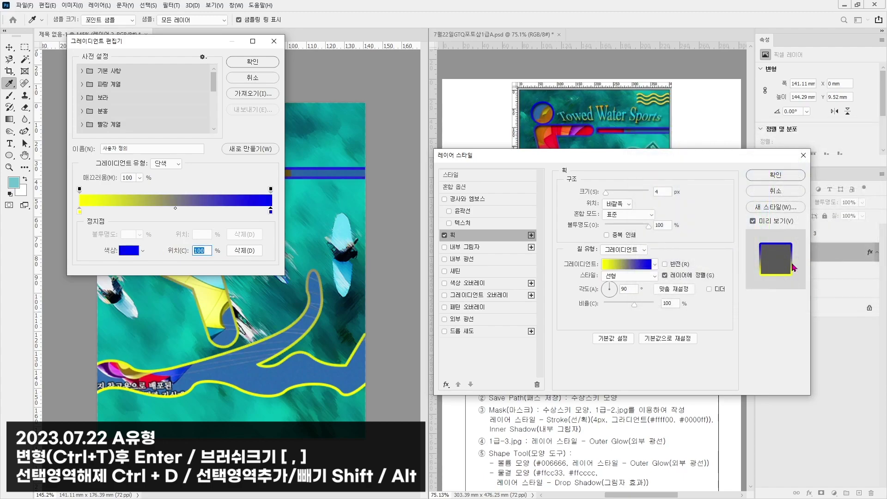
key(Return)
- Add an Inner Shadow to the skier silhouette with a 3 px distance and a slightly increased size, and apply the layer styles
drag(581, 156, 625, 249)
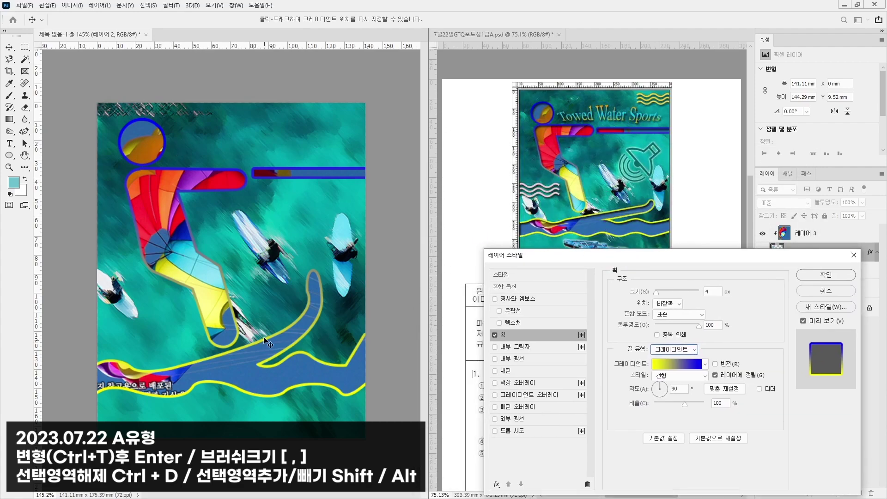
drag(664, 262, 664, 42)
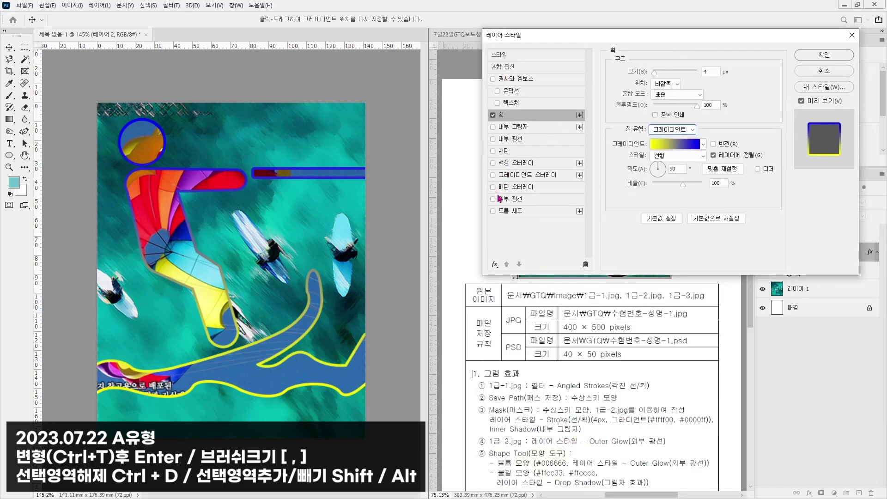
click(493, 127)
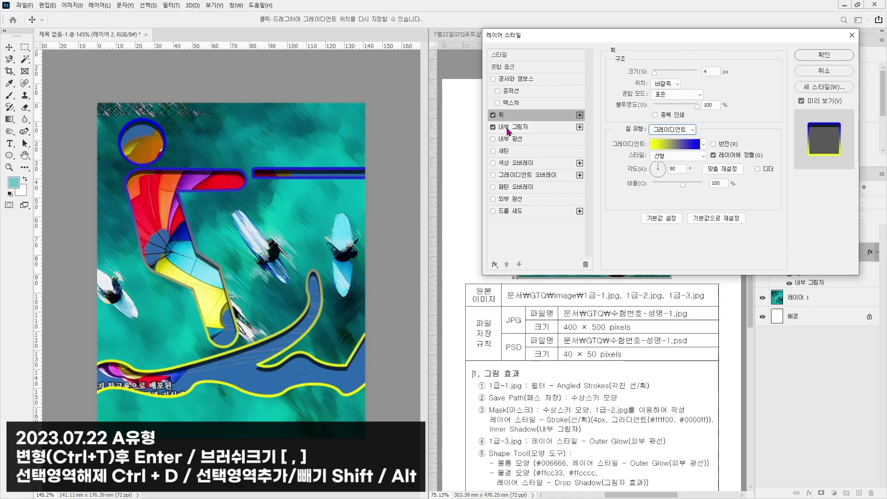
click(508, 131)
drag(598, 39, 618, 213)
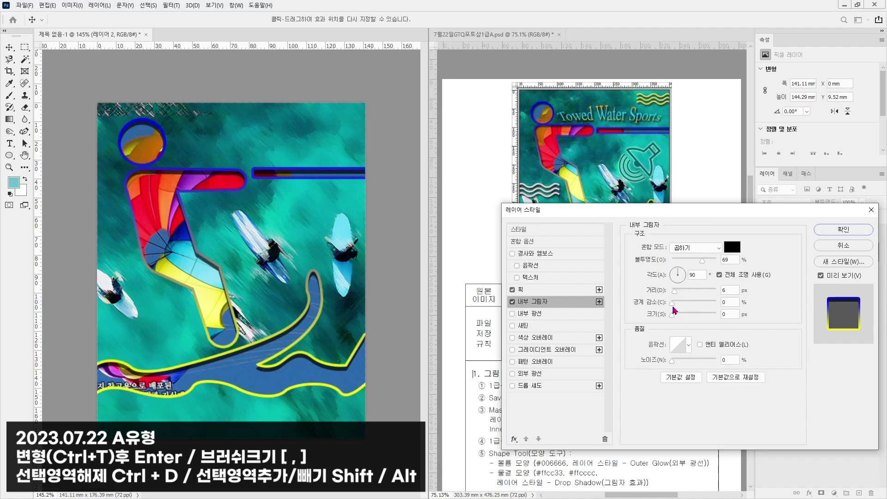
drag(673, 318, 677, 317)
key(Tab)
key(Tab)
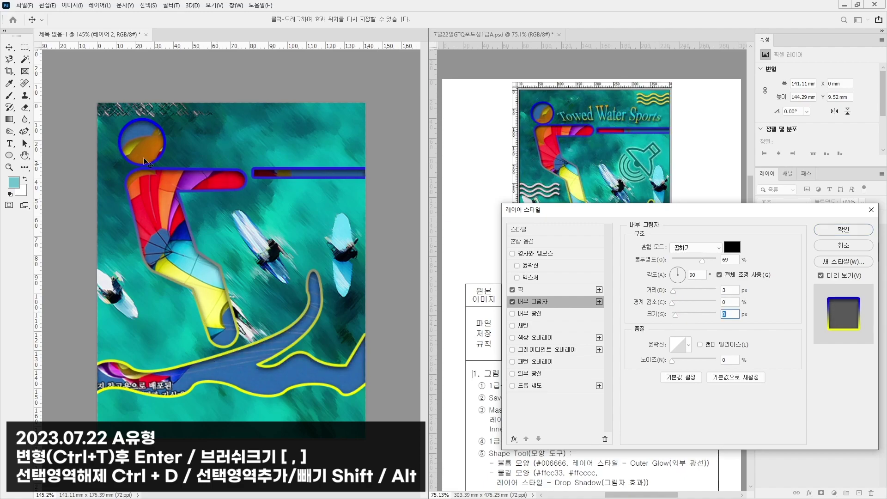
click(849, 229)
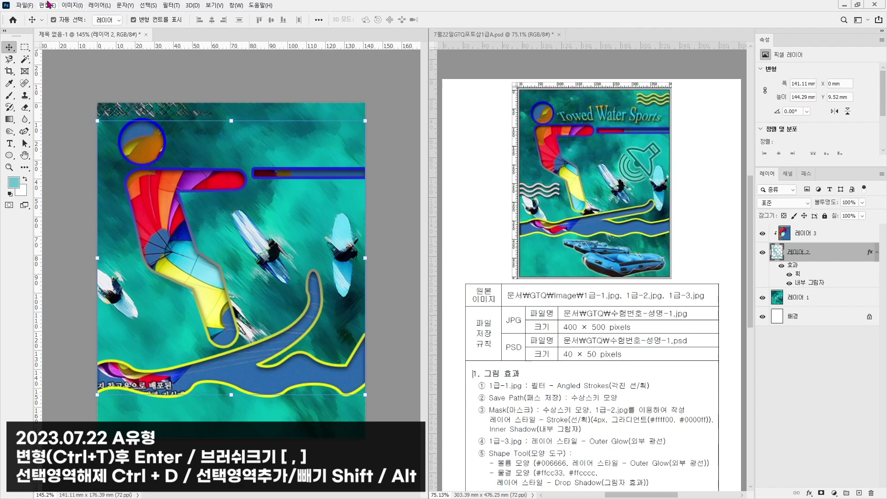
- Open the boat photo 1급-3.jpg
click(24, 5)
click(37, 26)
double_click(208, 84)
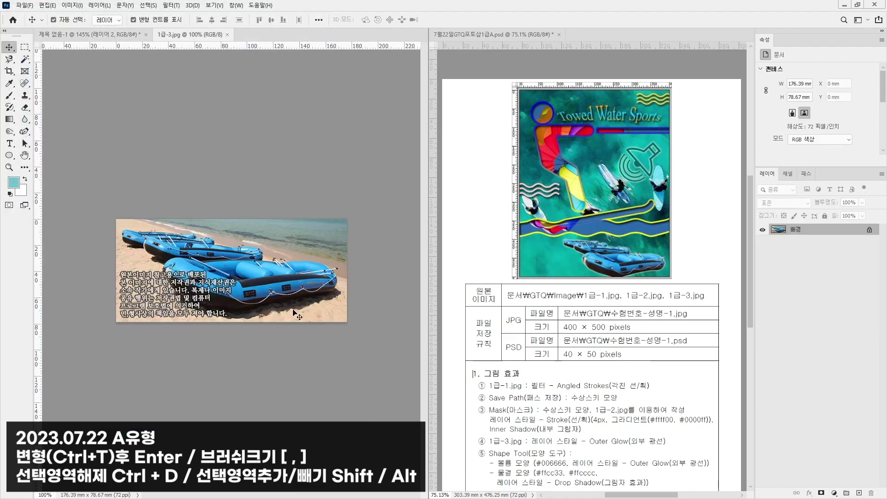
- Select the blue boats on the beach with the Quick Selection tool
click(25, 59)
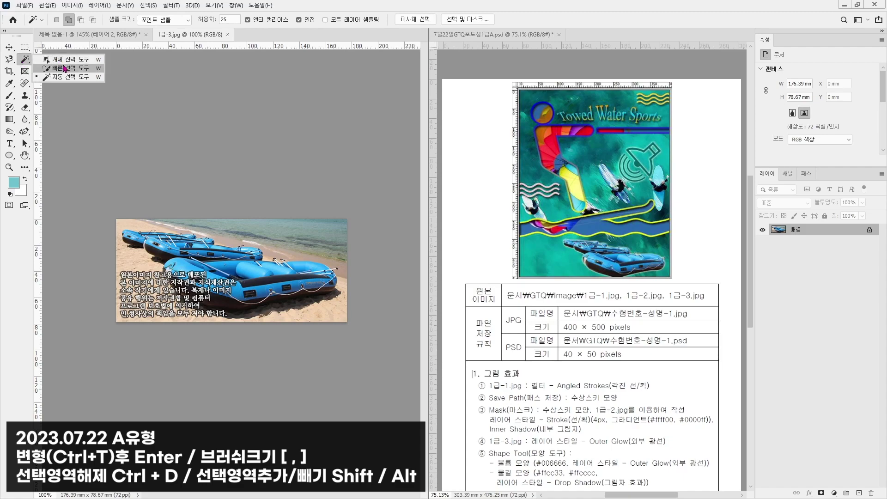
click(68, 67)
mouse_move(145, 232)
mouse_down()
mouse_move(186, 237)
mouse_move(176, 244)
mouse_move(205, 269)
mouse_move(185, 267)
mouse_move(221, 295)
mouse_move(168, 271)
mouse_move(223, 298)
mouse_move(303, 292)
mouse_move(321, 270)
mouse_move(255, 270)
mouse_move(245, 265)
mouse_move(250, 251)
mouse_move(125, 233)
mouse_move(175, 255)
mouse_move(154, 246)
mouse_up()
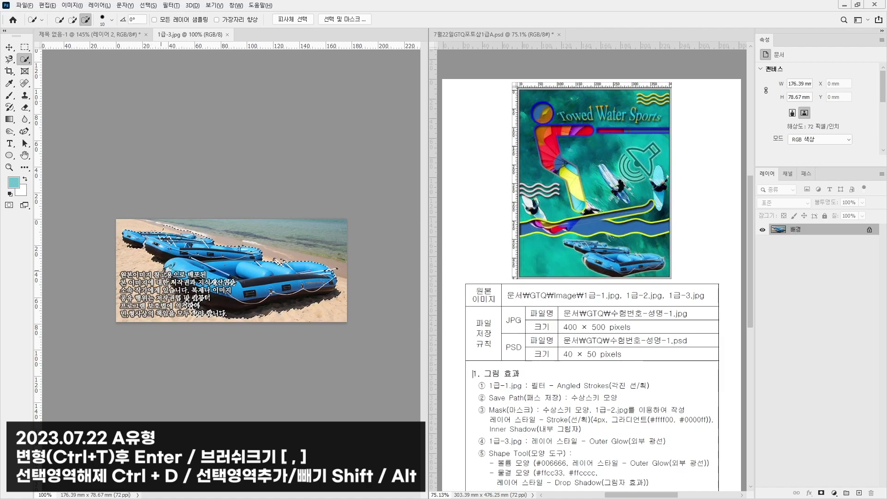
- Subtract the sand and shadow beneath the front boat from the quick selection
scroll(217, 274, up, 3)
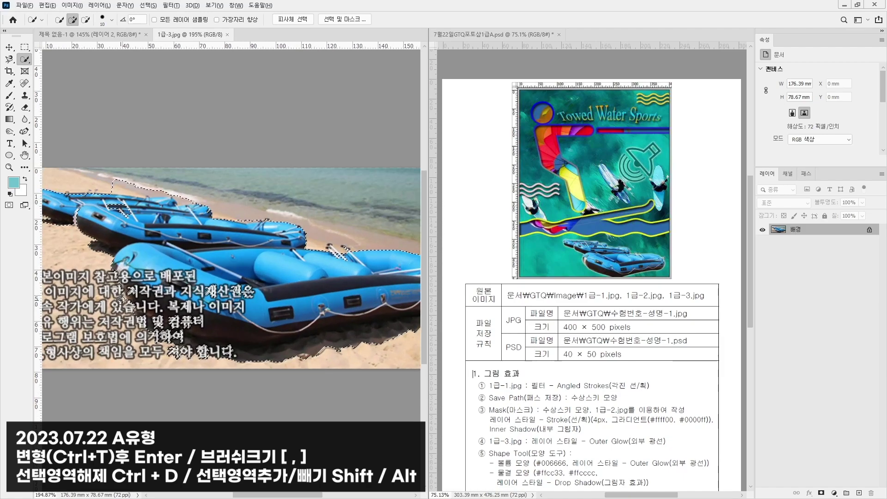
key(alt)
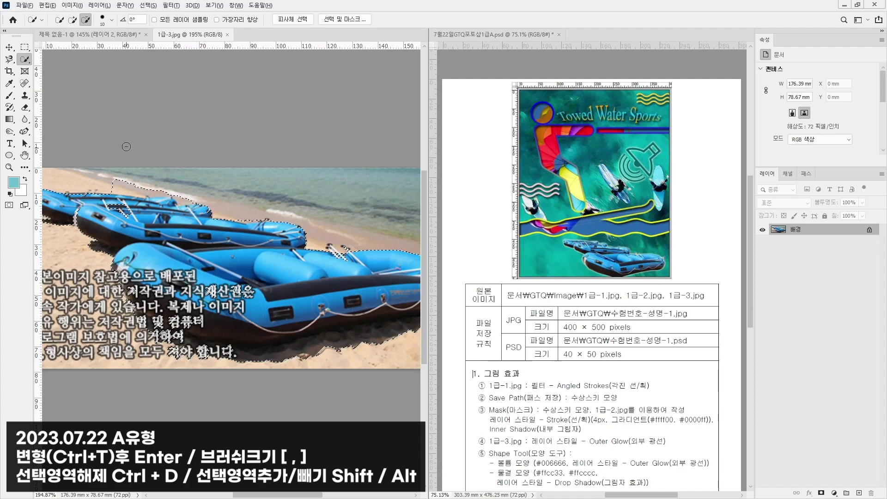
mouse_move(194, 345)
mouse_down()
mouse_move(273, 355)
mouse_move(391, 342)
mouse_move(423, 325)
mouse_move(341, 335)
mouse_up()
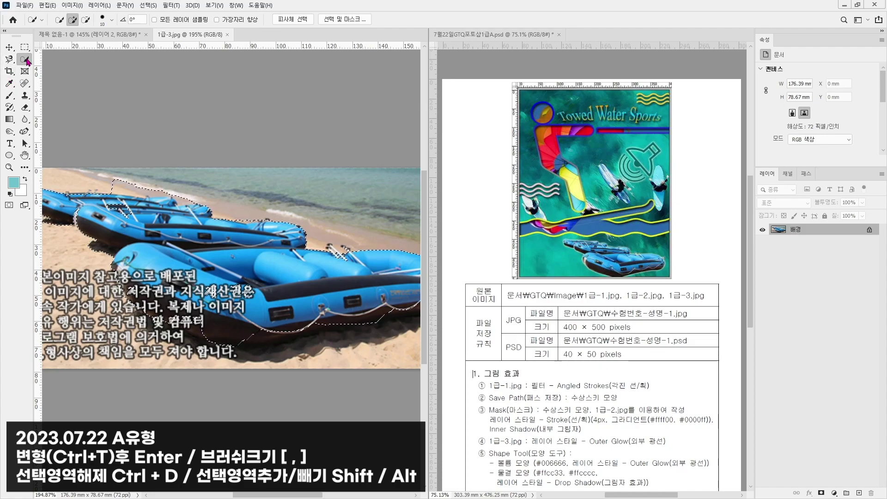
- Add the missing underside of the front boat's hull to the selection with the Lasso tool
click(9, 59)
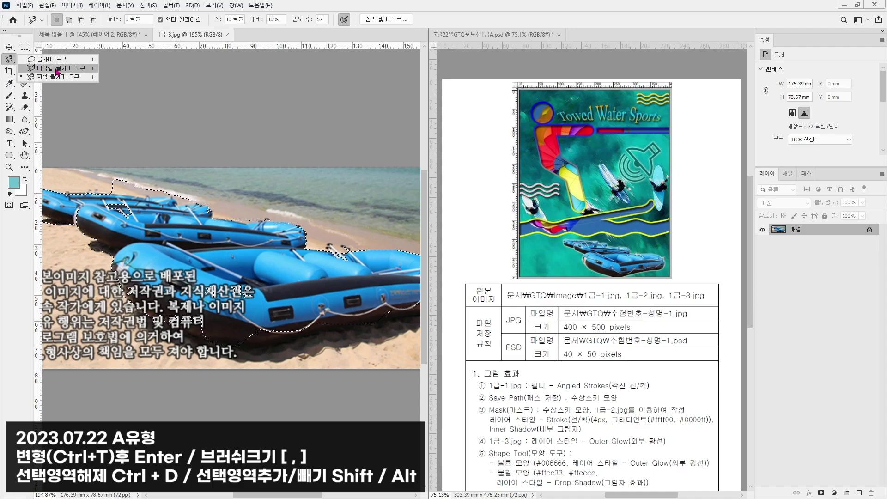
click(50, 59)
click(68, 20)
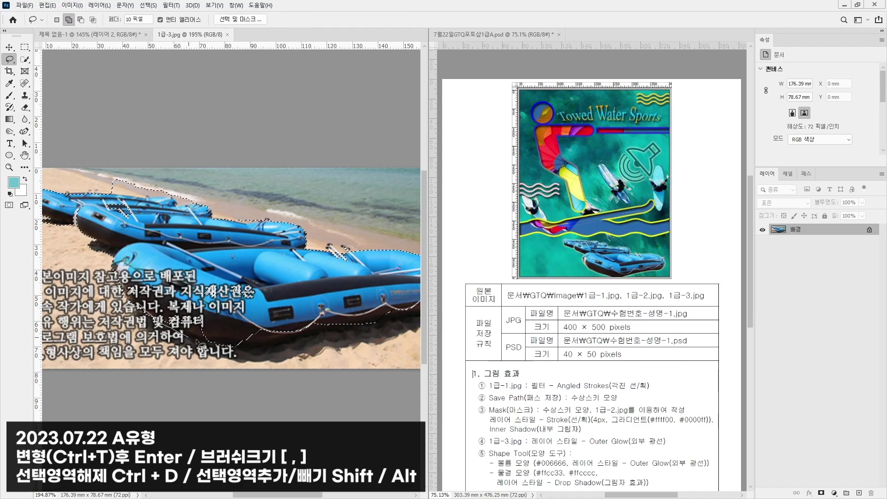
mouse_move(238, 343)
mouse_down()
mouse_move(293, 340)
mouse_move(393, 304)
mouse_move(308, 271)
mouse_move(193, 274)
mouse_move(145, 283)
mouse_move(134, 296)
mouse_move(150, 314)
mouse_up()
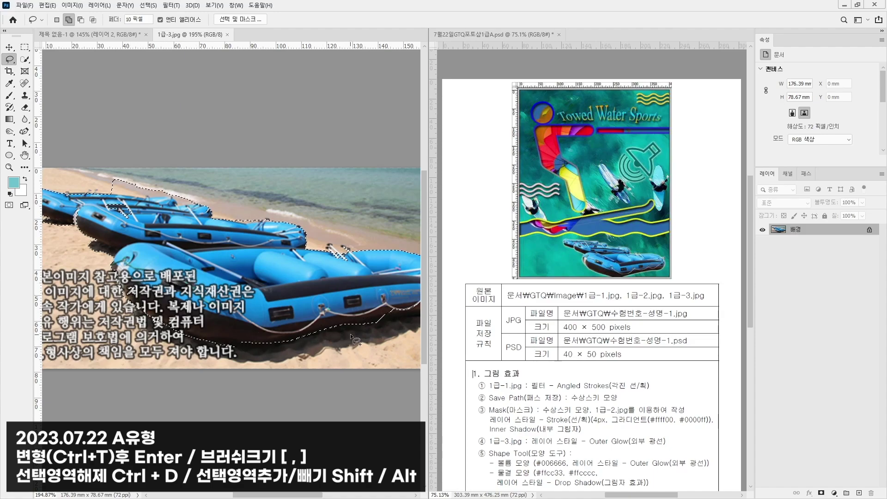
mouse_move(376, 322)
mouse_down()
mouse_move(429, 314)
mouse_move(412, 279)
mouse_move(355, 308)
mouse_move(383, 323)
mouse_up()
- Subtract the sand below the two rear boats from the selection with the Lasso tool
drag(118, 210, 190, 236)
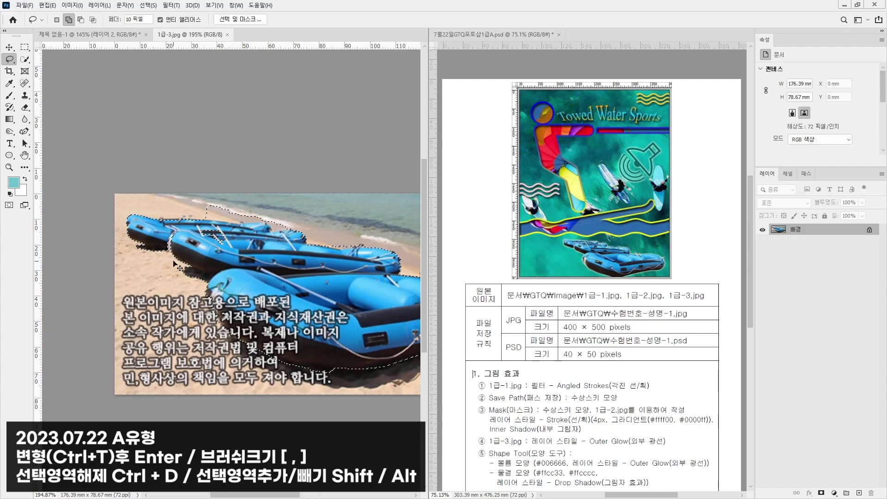
key(alt)
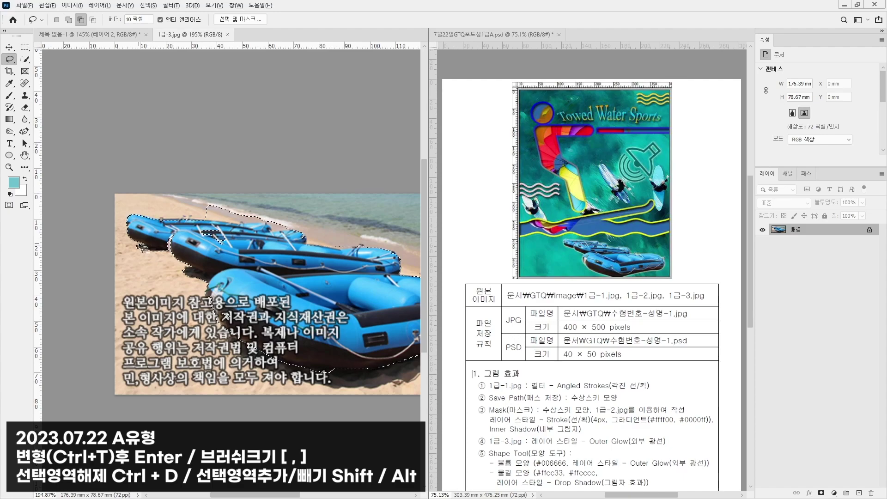
mouse_move(140, 244)
mouse_down()
mouse_move(168, 249)
mouse_move(139, 261)
mouse_move(134, 251)
mouse_up()
mouse_move(196, 275)
mouse_down()
mouse_move(194, 295)
mouse_move(184, 265)
mouse_move(215, 274)
mouse_move(203, 284)
mouse_move(183, 267)
mouse_up()
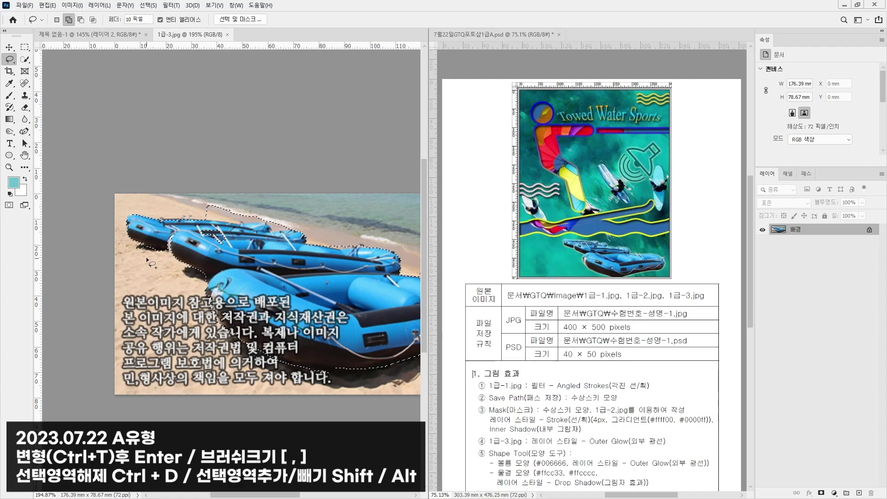
key(alt)
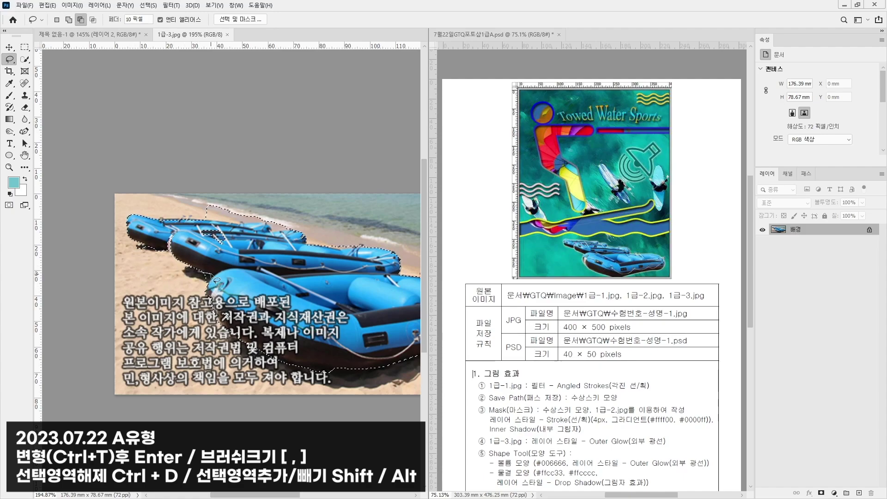
- Set the Lasso feather to 0 px and trim the sand beneath the farthest boat out of the selection
double_click(138, 19)
text(0)
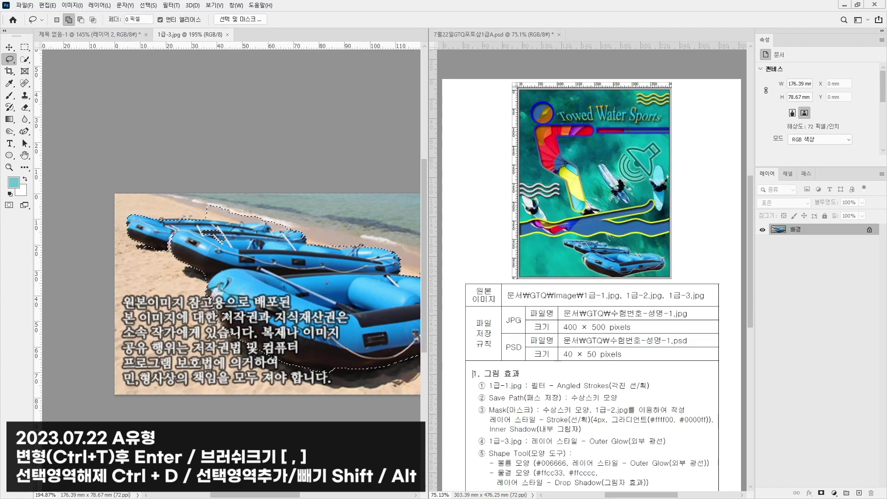
key(alt)
mouse_move(167, 246)
mouse_down()
mouse_move(166, 258)
mouse_move(125, 257)
mouse_move(136, 246)
mouse_up()
- Subtract the sand and water above the rear boats and touch up the remaining edges of the boat selection
mouse_move(206, 217)
mouse_down()
mouse_move(282, 224)
mouse_move(272, 208)
mouse_move(194, 214)
mouse_move(206, 219)
mouse_up()
key(shift)
key(alt)
mouse_move(279, 237)
mouse_down()
mouse_move(297, 209)
mouse_move(198, 213)
mouse_move(204, 226)
mouse_up()
key(shift)
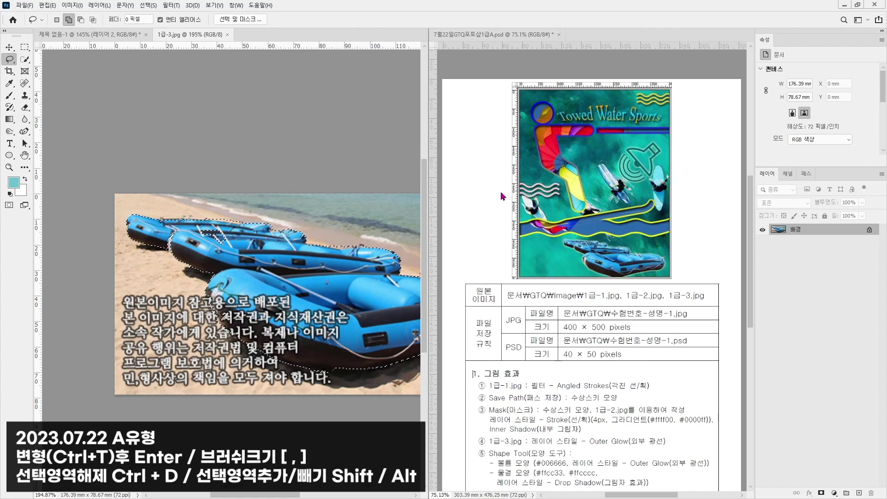
key(alt)
mouse_move(302, 371)
mouse_down()
mouse_move(347, 378)
mouse_move(300, 371)
mouse_up()
key(shift)
mouse_move(175, 254)
mouse_down()
mouse_move(185, 226)
mouse_move(162, 232)
mouse_move(174, 253)
mouse_up()
- Copy the selected boats and paste them into the untitled poster document
key(ctrl+c)
click(88, 34)
key(ctrl+v)
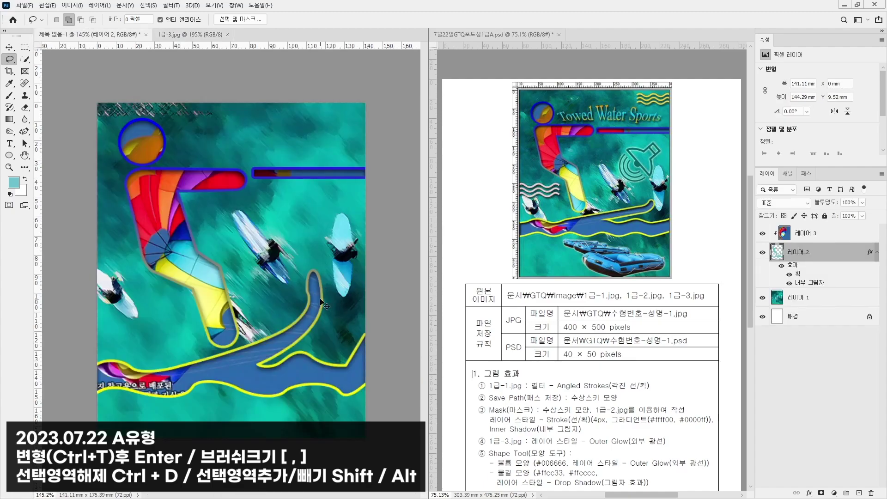
- Move the boat layer above the clipped kite photo layer and release it from the clipping mask
click(10, 47)
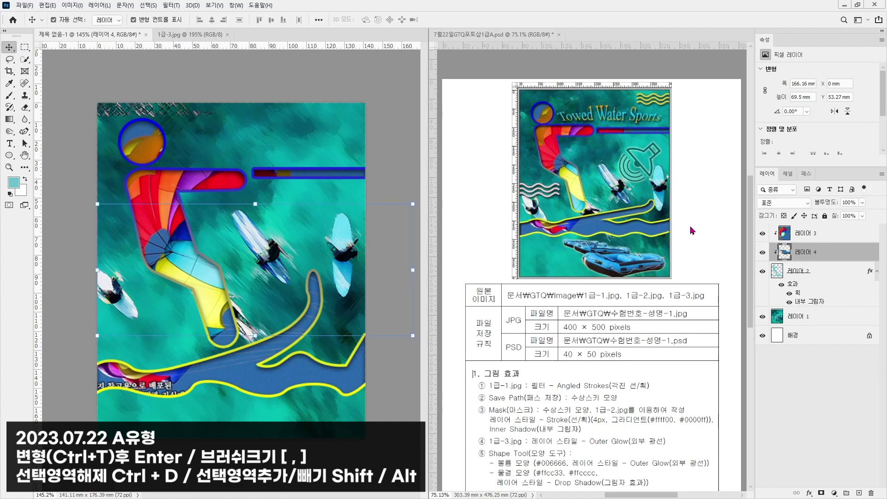
drag(808, 244, 788, 235)
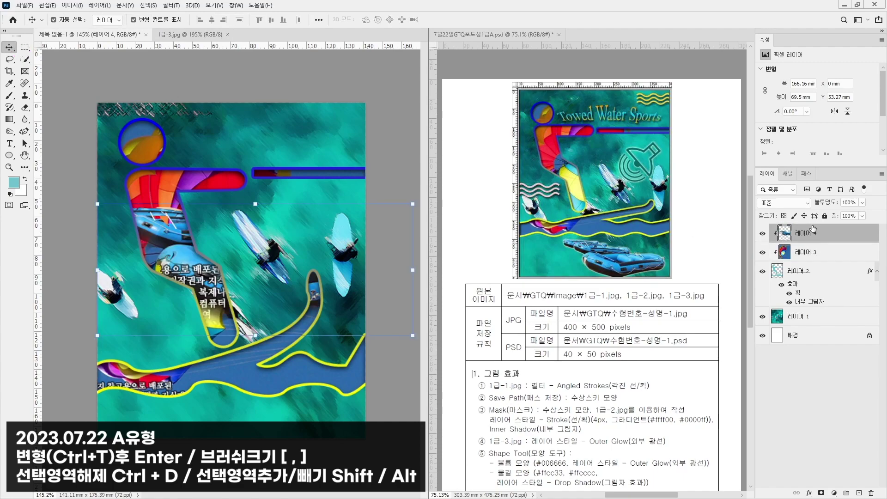
alt+click(785, 236)
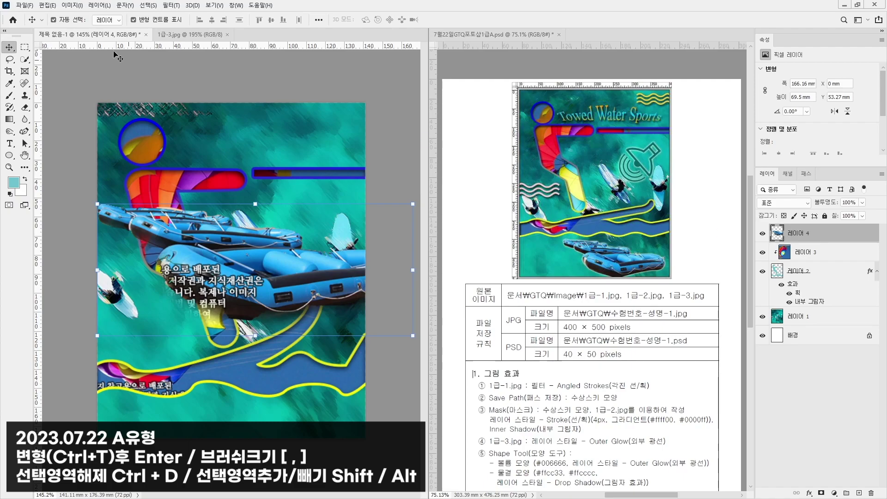
- Scale the boats down to about 59 × 25 mm and place them below the waves near the poster's bottom edge
key(ctrl+t)
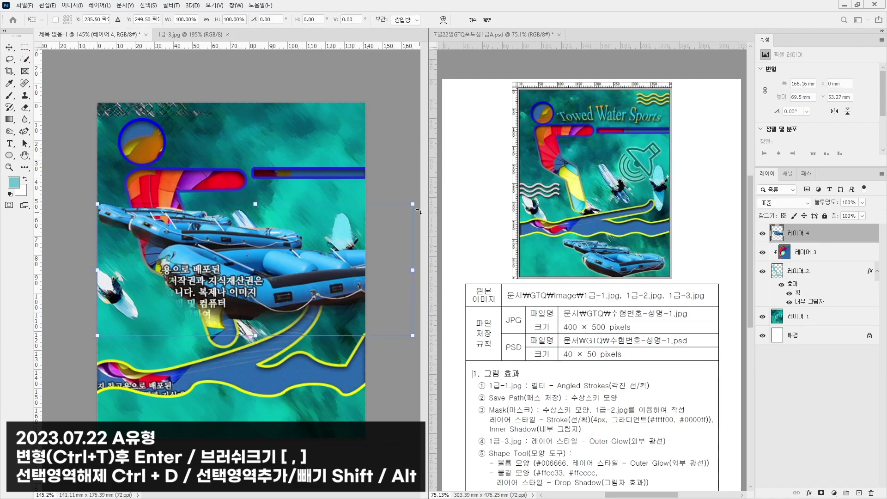
drag(415, 204, 211, 287)
drag(185, 331, 271, 432)
drag(319, 390, 318, 392)
key(Return)
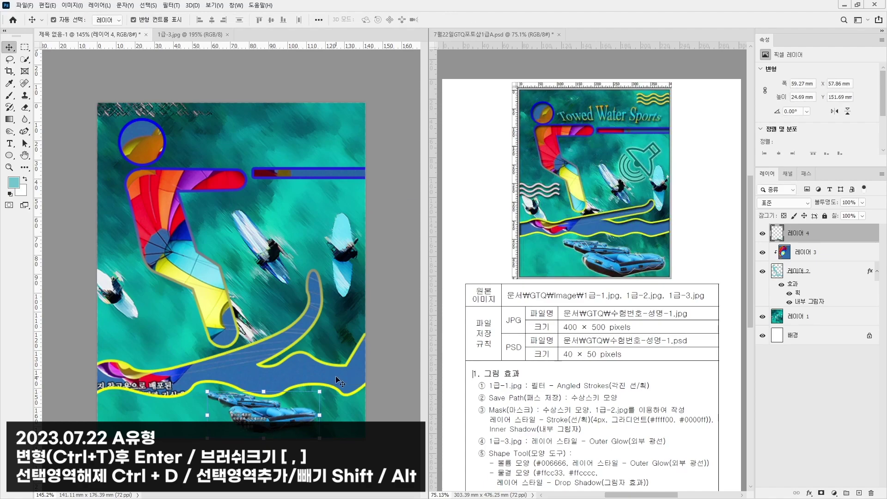
- Add an Outer Glow in bright yellow (#f6ff00) to the boat layer and apply it
click(809, 493)
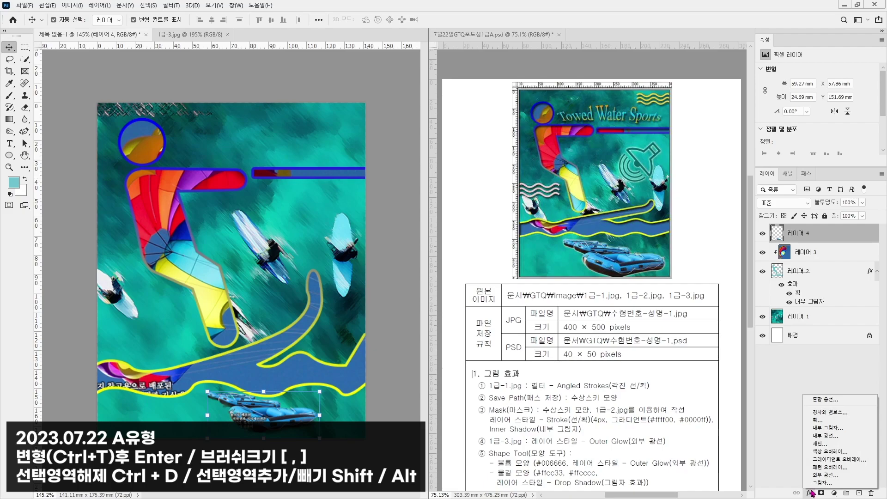
click(821, 479)
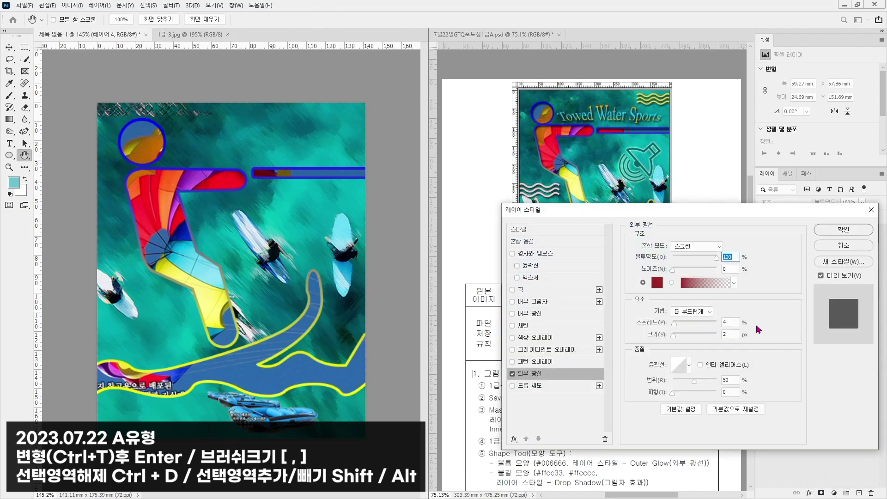
click(657, 282)
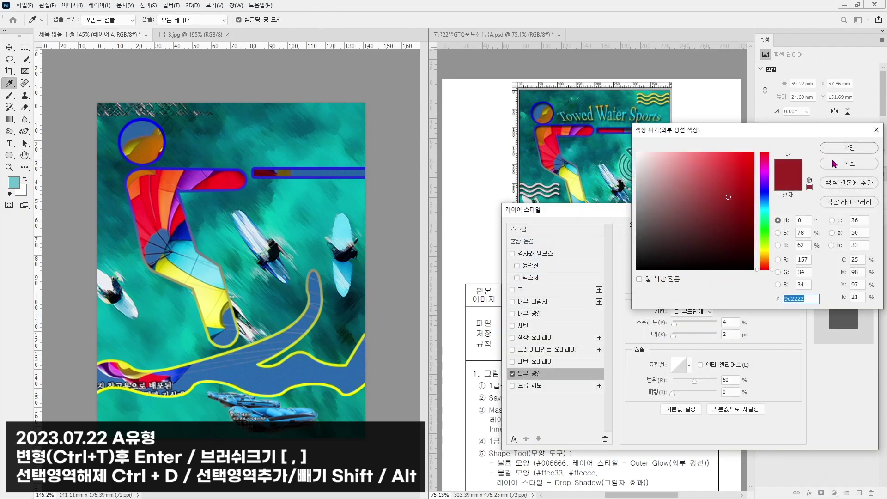
click(849, 147)
drag(625, 210, 458, 211)
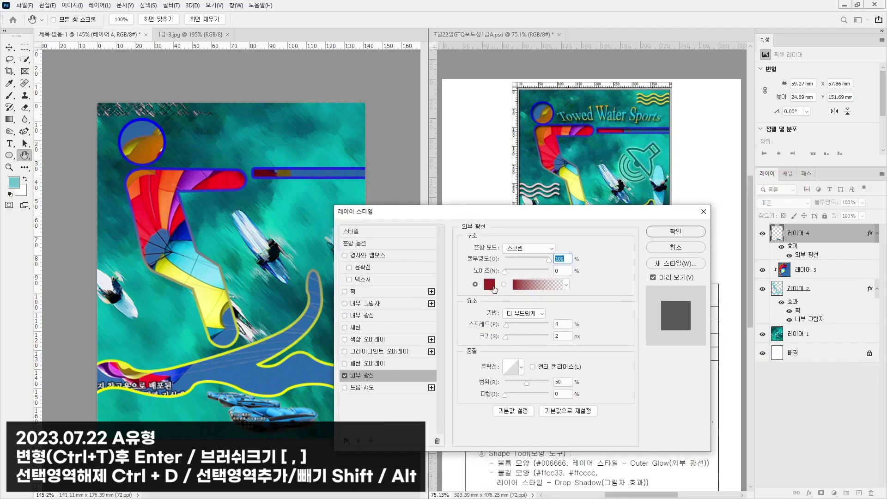
click(489, 285)
drag(764, 258, 764, 249)
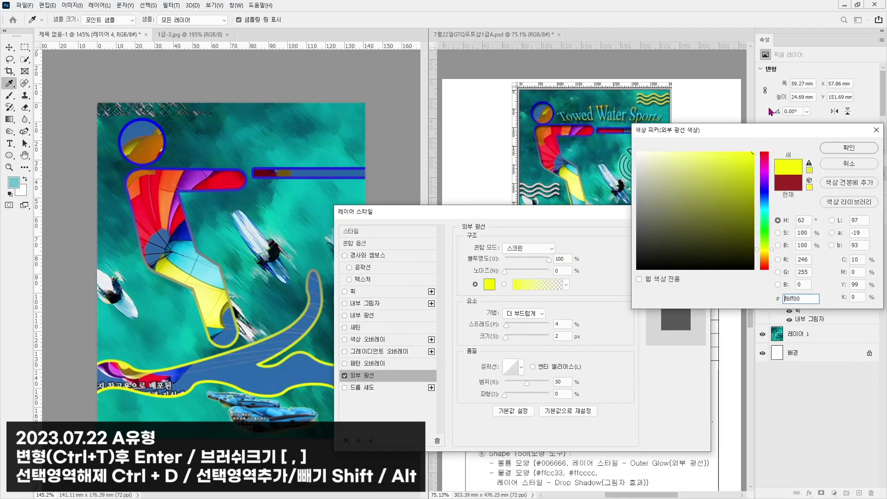
key(Return)
key(Return)
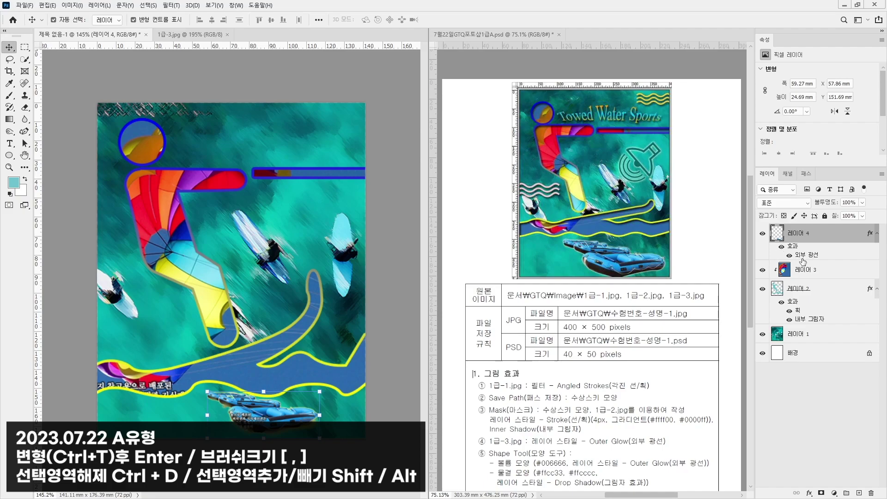
- Change the boats' Outer Glow colour to #ffffff, lower its opacity and apply the style
double_click(802, 258)
click(489, 284)
text(ffffff)
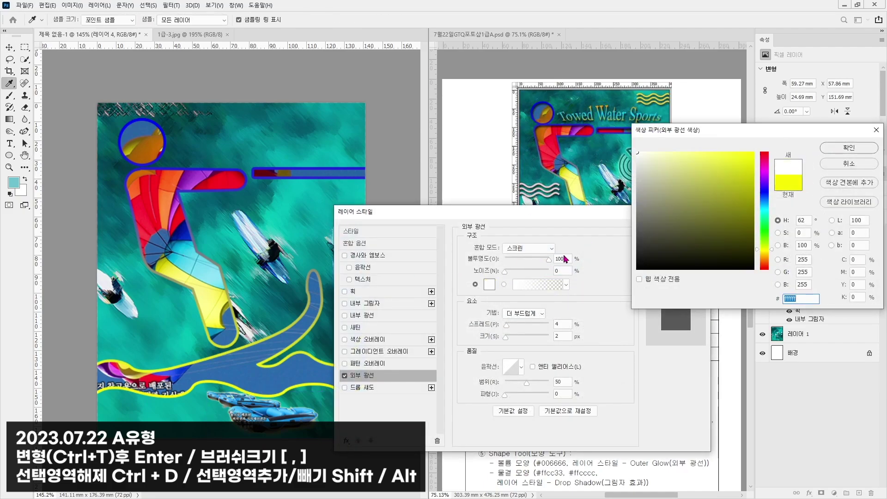
key(Return)
drag(549, 259, 538, 262)
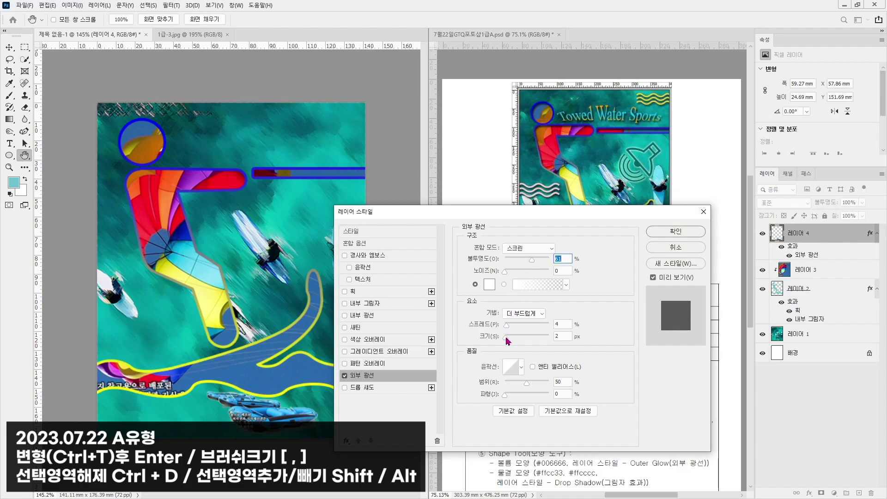
key(Return)
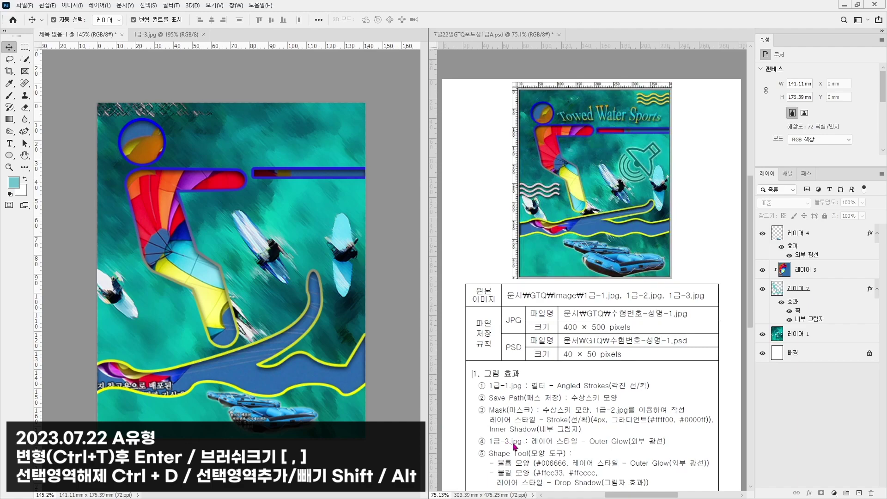
- Check the shape requirements in the task sheet and choose the speaker (volume) custom shape from the legacy default shapes' Web set
scroll(512, 447, down, 4)
scroll(511, 407, up, 1)
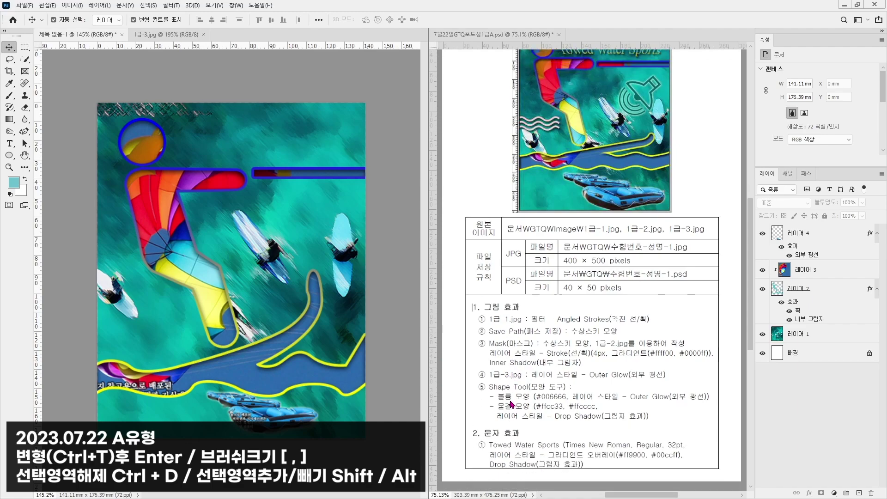
scroll(577, 408, up, 2)
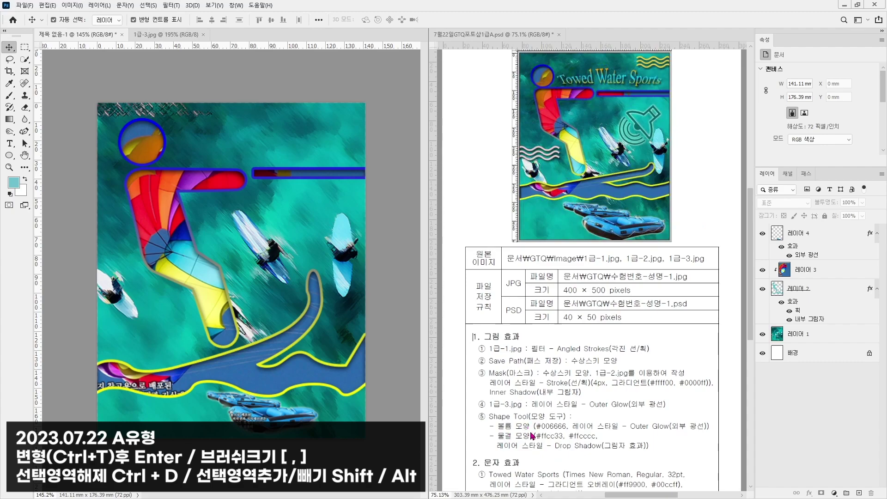
scroll(585, 399, up, 2)
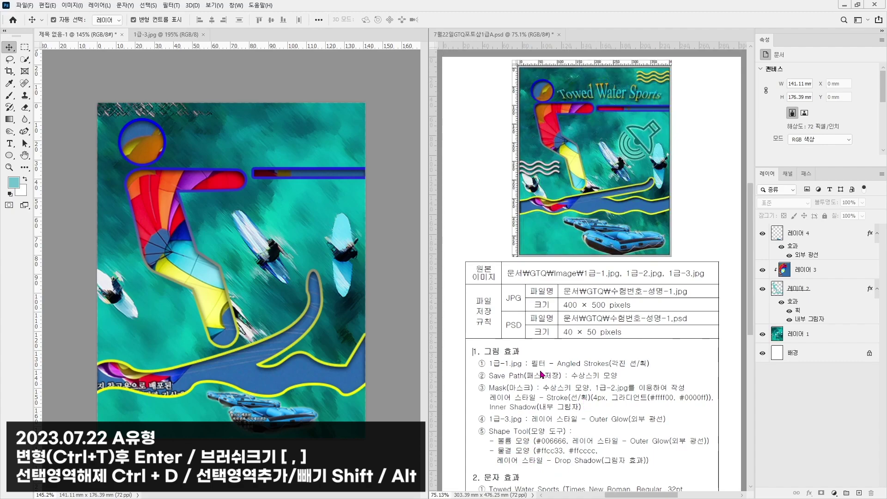
drag(10, 155, 54, 202)
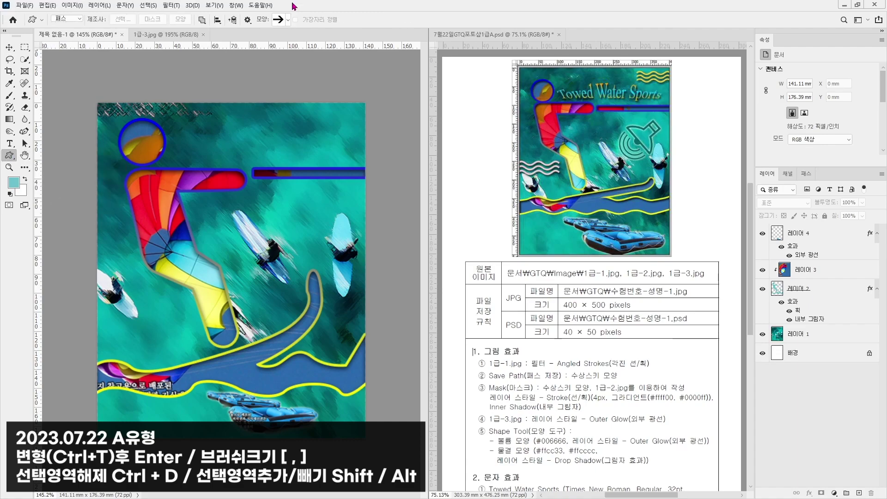
click(287, 20)
click(162, 280)
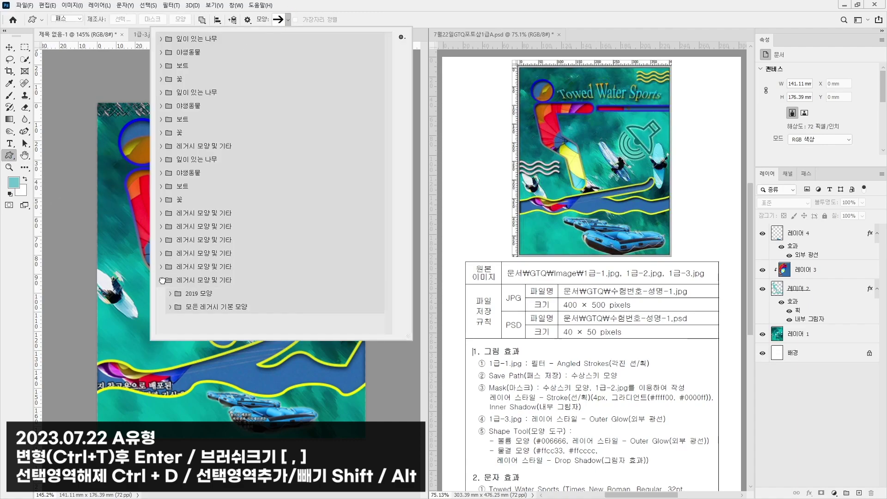
click(171, 307)
scroll(181, 283, down, 4)
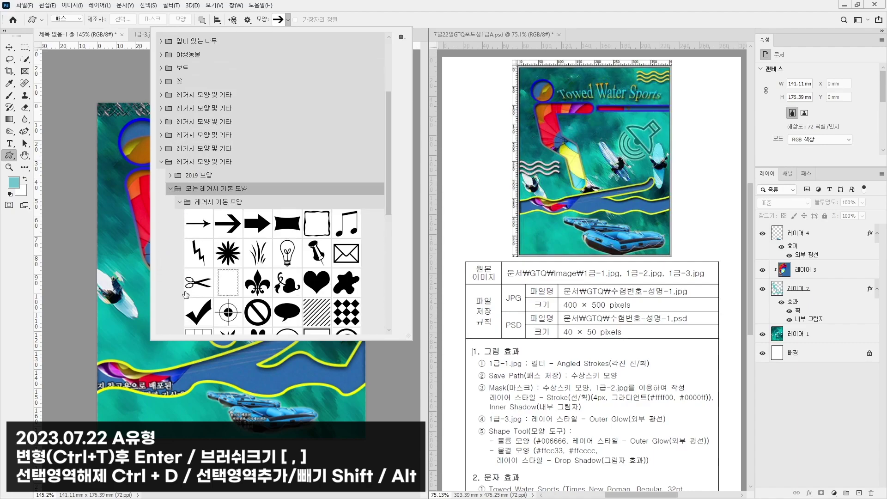
click(180, 268)
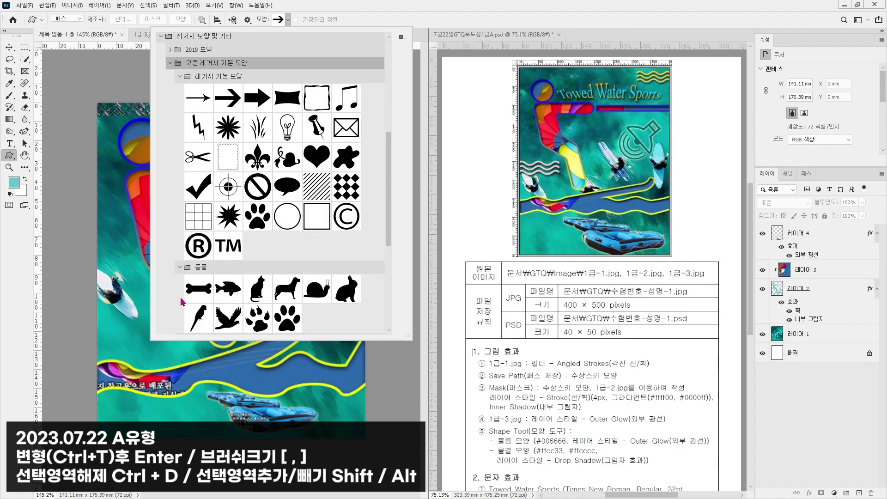
scroll(180, 282, down, 3)
click(179, 272)
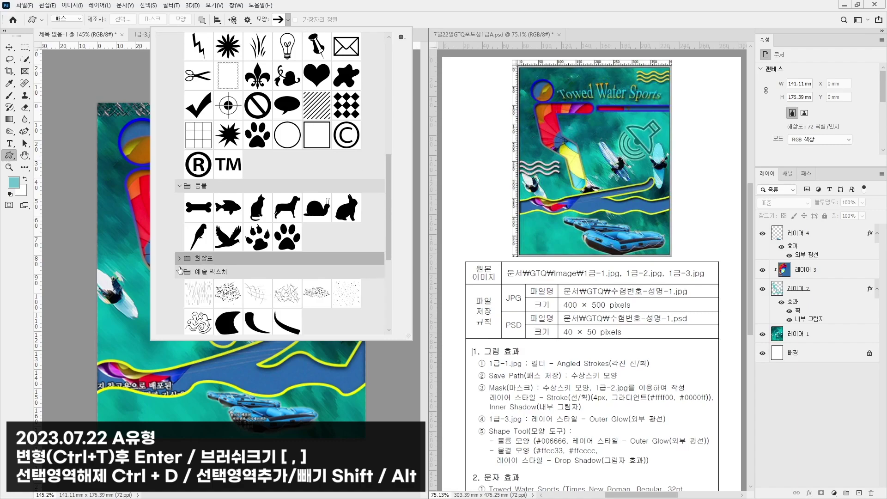
click(179, 258)
scroll(182, 291, down, 5)
scroll(182, 292, down, 3)
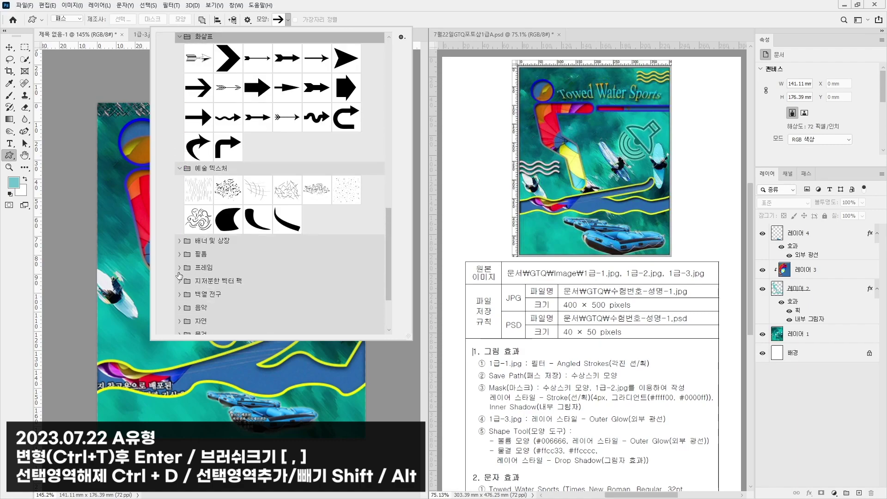
click(180, 240)
scroll(190, 304, down, 4)
scroll(189, 313, down, 6)
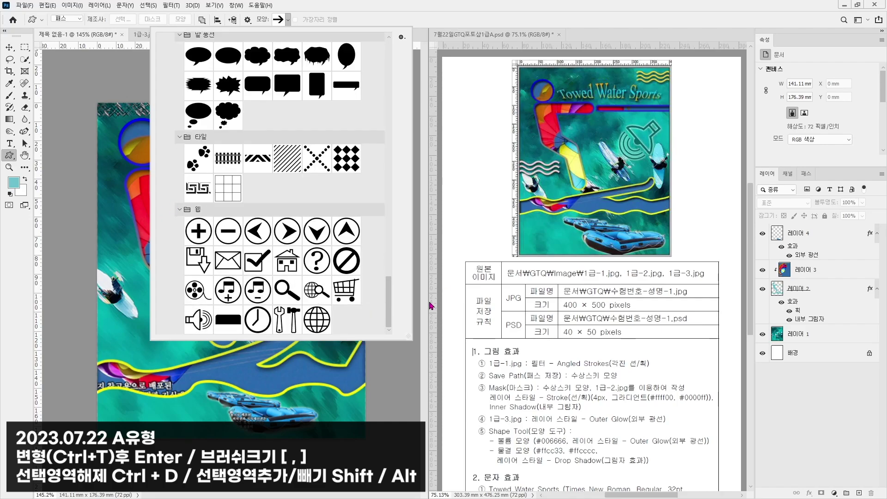
click(200, 319)
key(Return)
- Draw the speaker as a shape layer rather than a path, about 77 × 61 px, between the two surfers in the poster's right half
drag(252, 204, 305, 264)
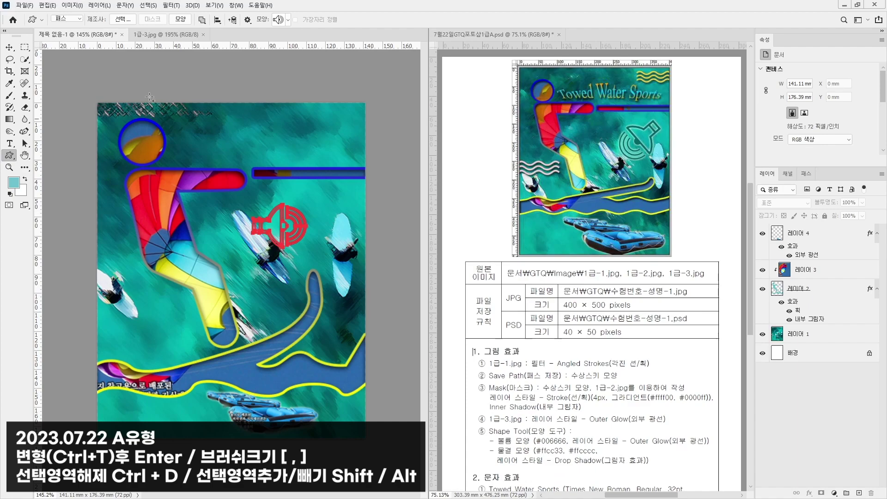
key(Return)
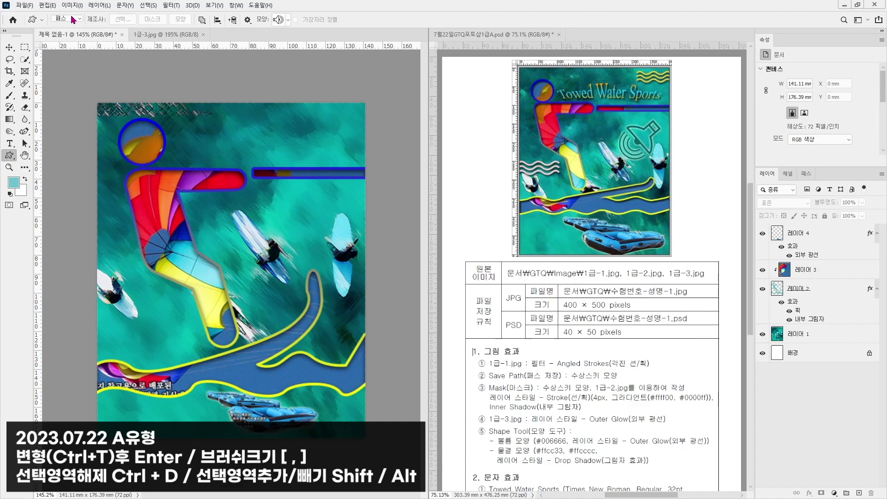
click(73, 19)
click(67, 27)
drag(278, 226, 324, 279)
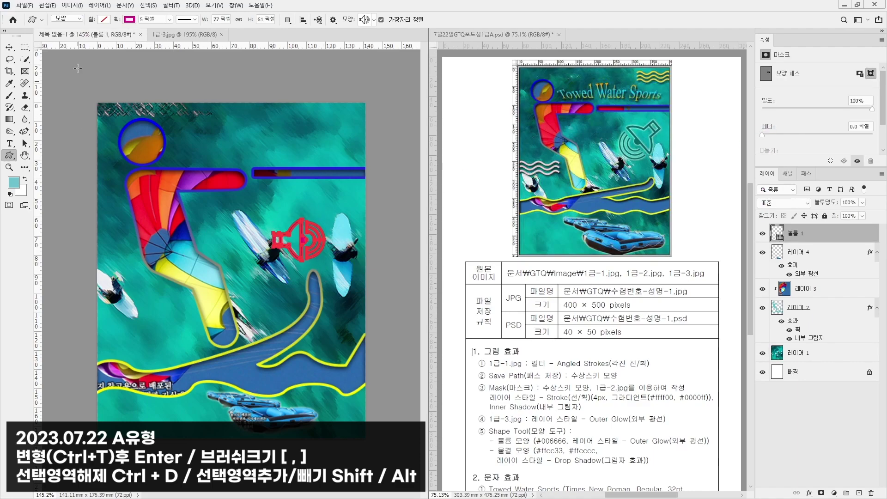
- Remove the speaker shape's stroke and set its fill colour to #006666
click(130, 19)
click(74, 38)
click(102, 20)
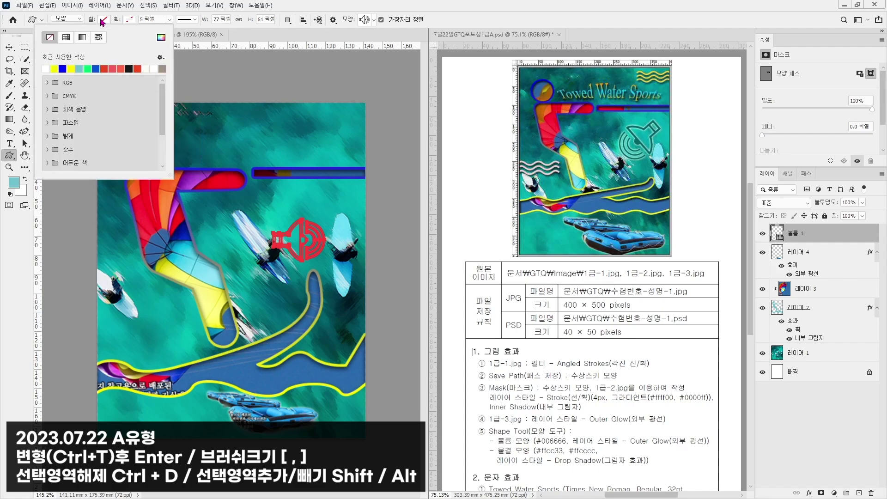
click(161, 37)
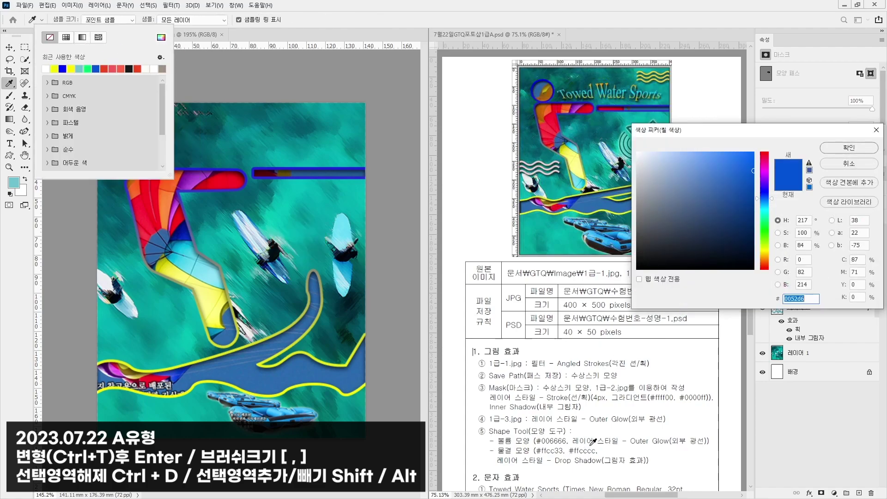
text(0066)
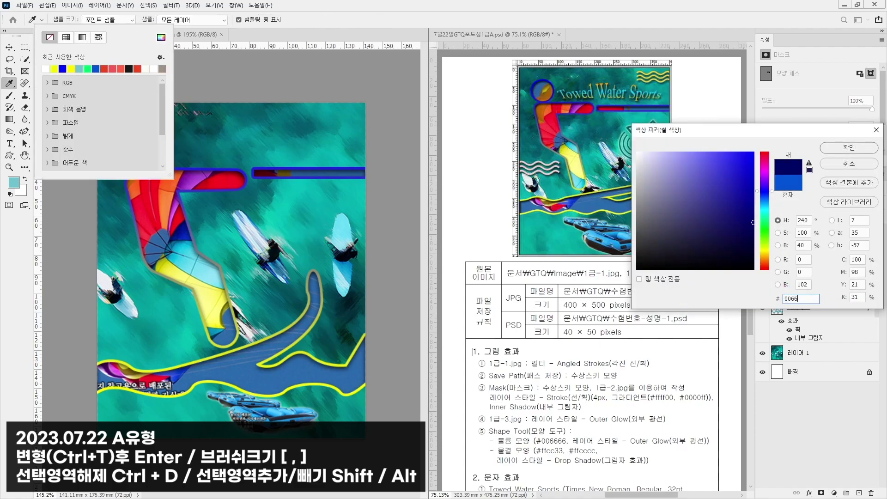
text(66)
key(Return)
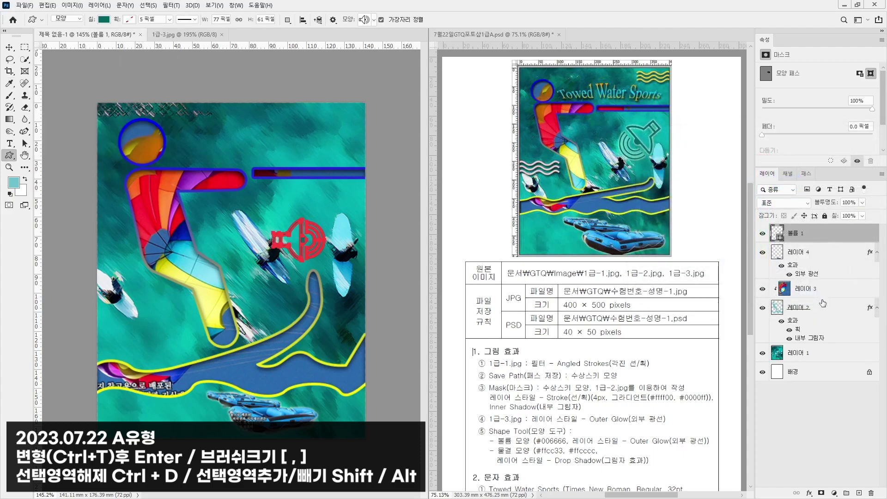
- Add an Outer Glow with the current settings to the speaker shape layer
click(809, 493)
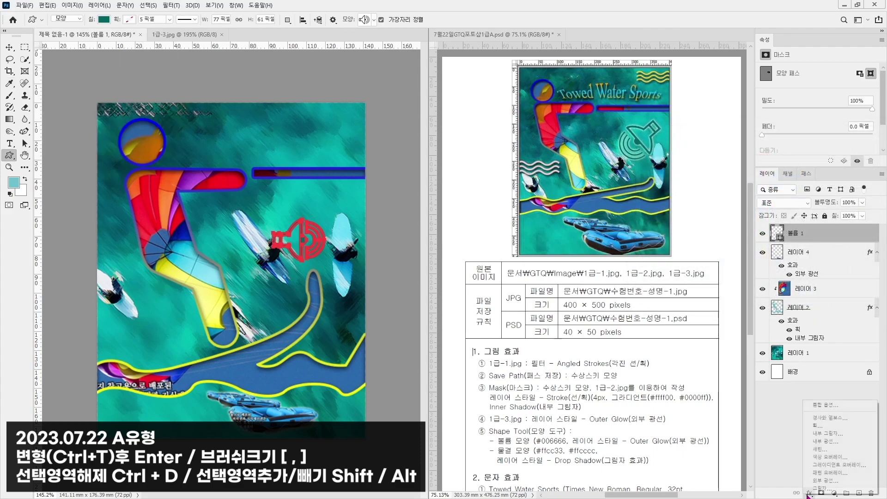
click(824, 480)
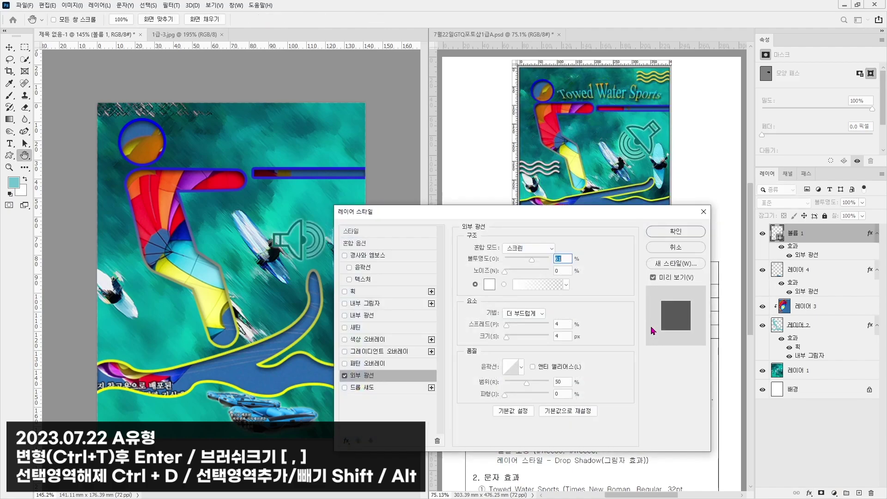
key(Return)
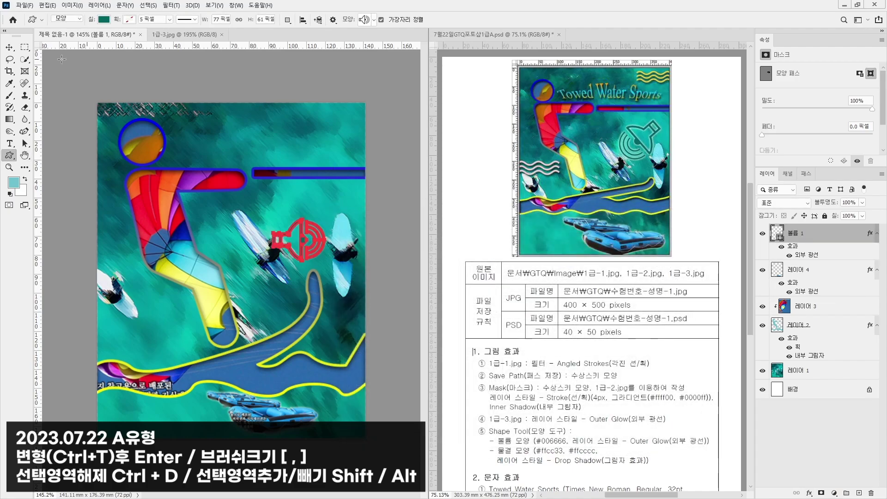
- Flip the speaker shape horizontally, rotate it counter-clockwise to match the reference, and move it up and to the right
click(9, 47)
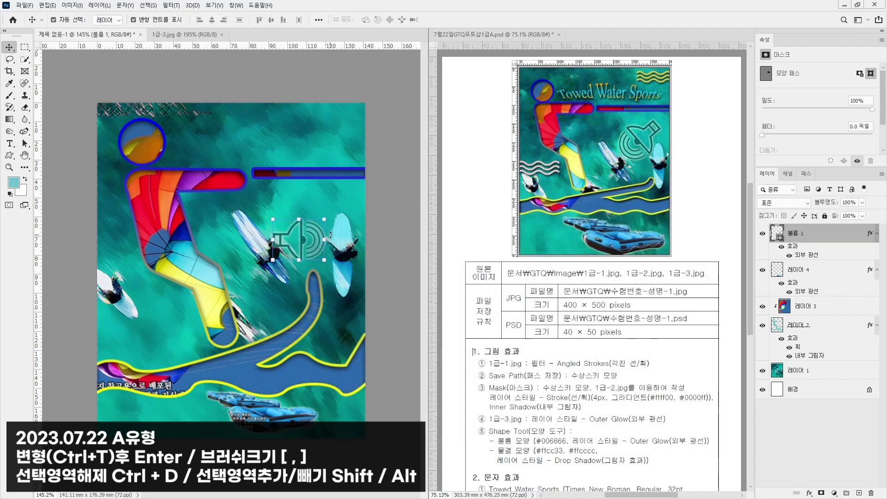
key(ctrl+t)
right_click(303, 241)
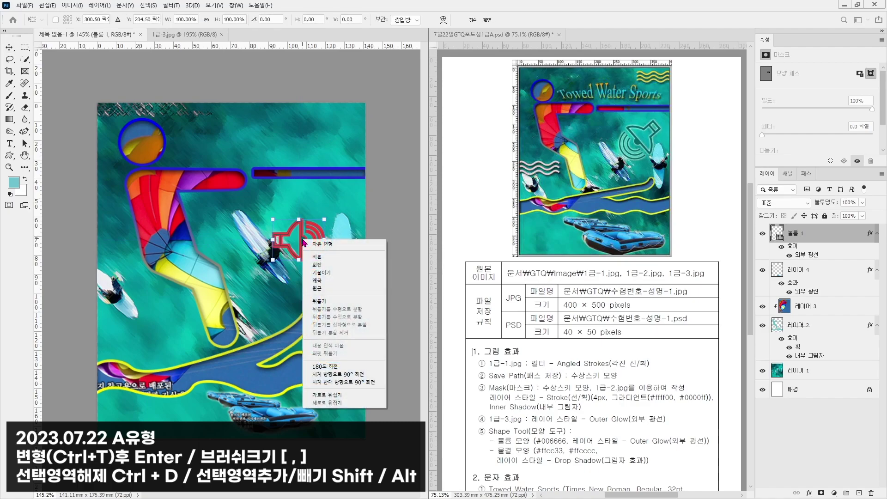
click(327, 395)
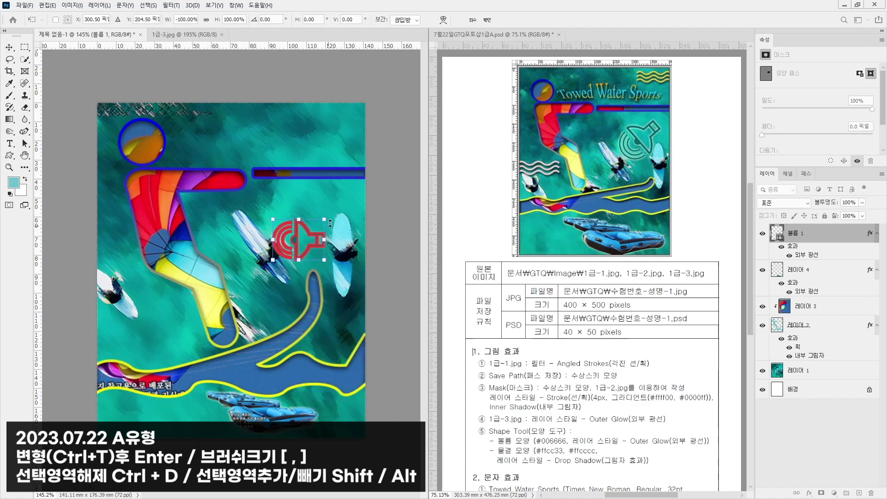
drag(335, 214, 332, 173)
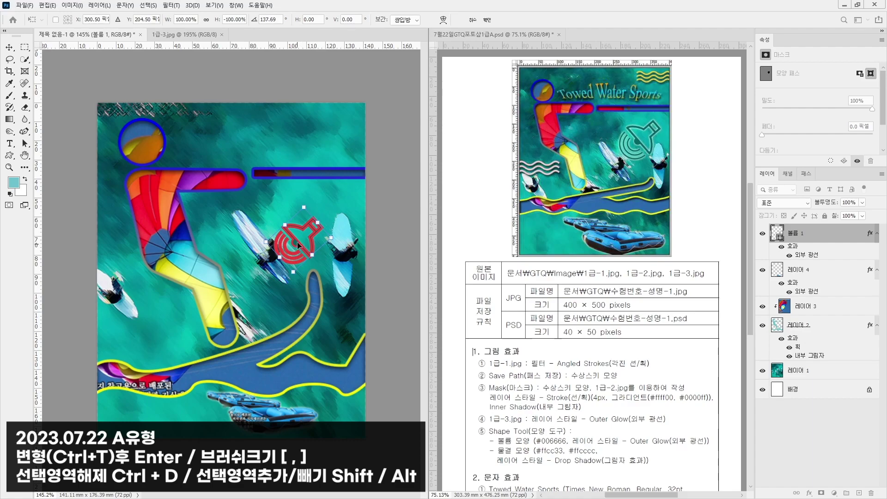
drag(297, 243, 315, 221)
key(Return)
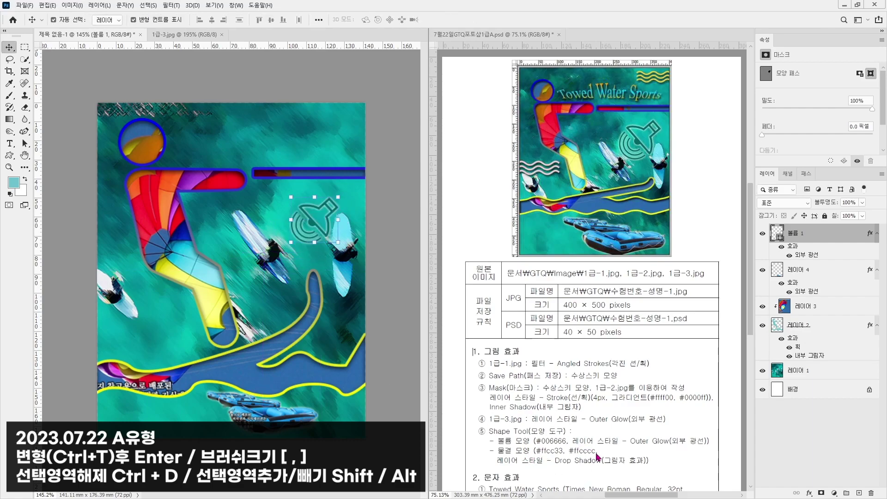
- Draw the wave custom shape from the Nature set, about 94 × 32 px, across the poster's left edge above the lower-left surfer
click(9, 155)
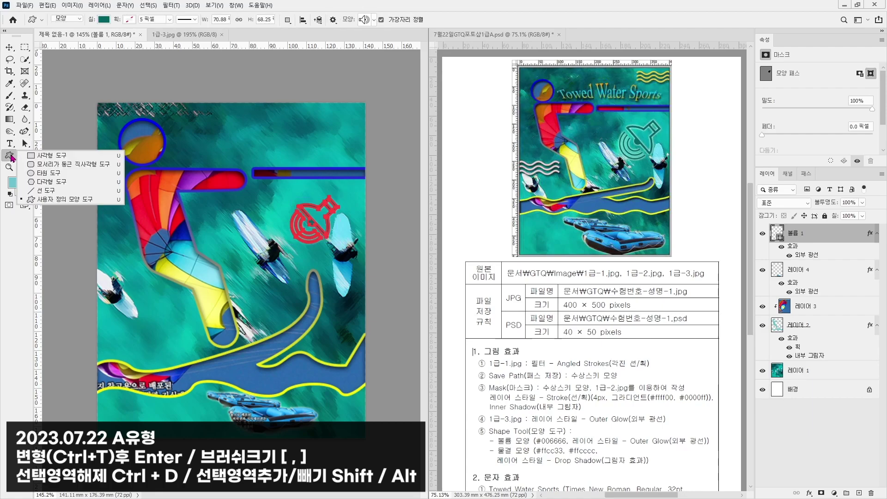
click(43, 201)
click(374, 19)
drag(479, 315, 479, 233)
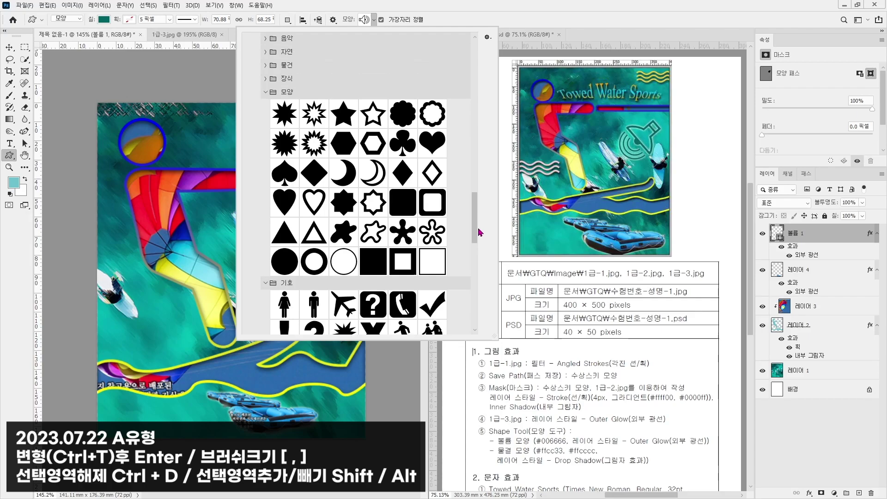
ctrl+click(265, 35)
scroll(292, 282, up, 3)
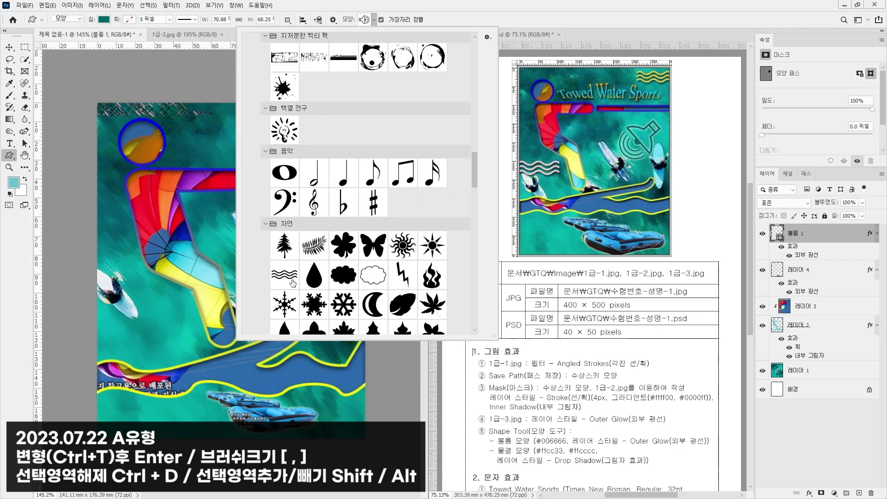
double_click(291, 280)
mouse_move(79, 249)
mouse_down()
mouse_move(185, 291)
mouse_move(146, 270)
mouse_up()
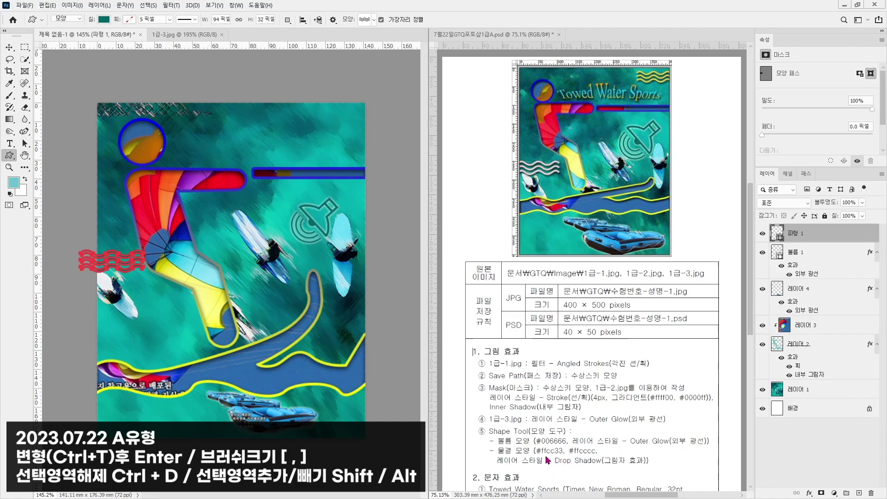
- Set the wave shape's fill colour to #ffcc33
scroll(562, 458, down, 1)
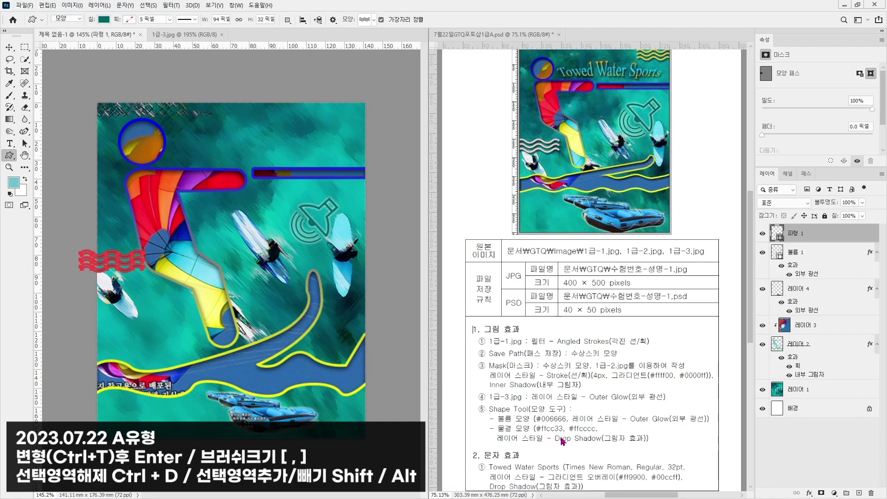
click(104, 20)
click(161, 38)
text(ffcc33)
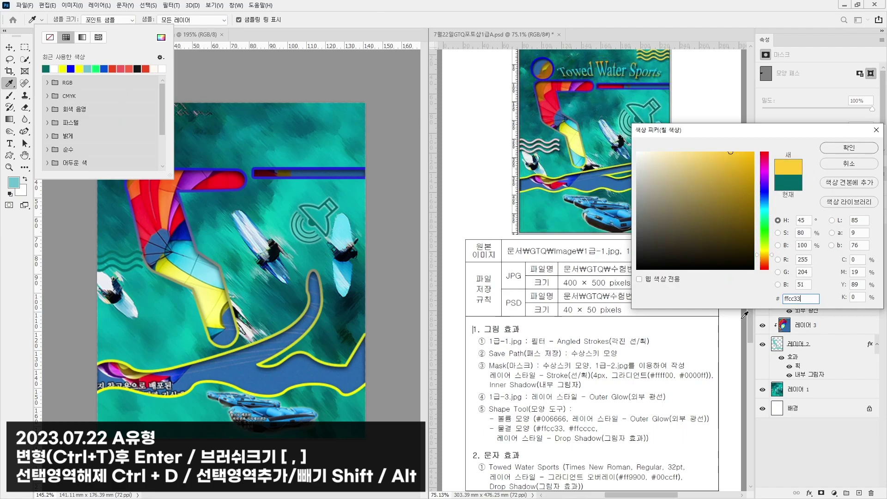
key(Return)
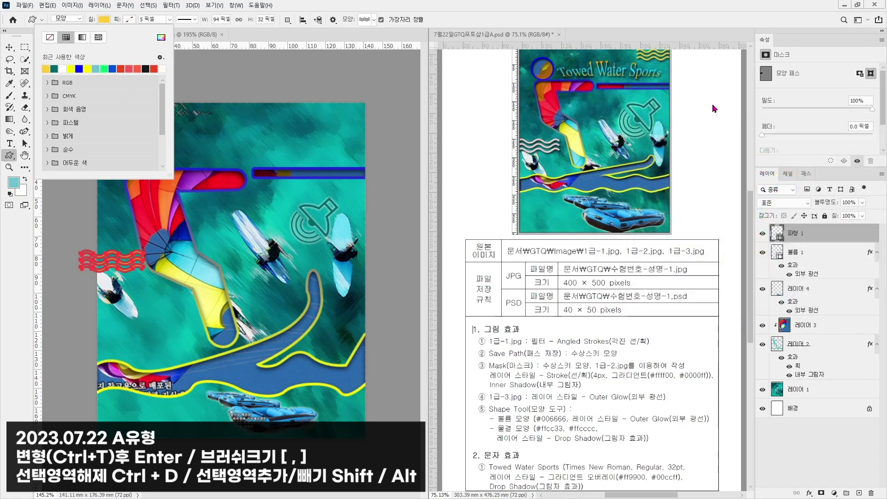
key(Escape)
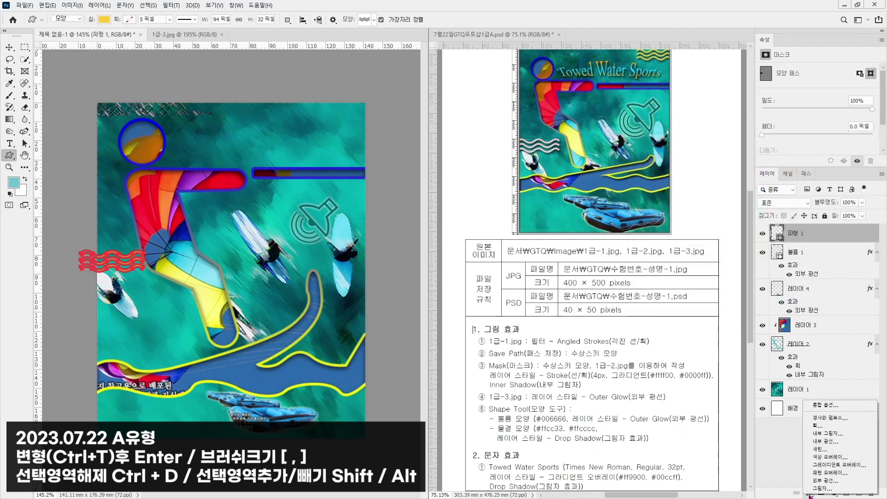
- Add a Drop Shadow to the wave shape from the default settings, using Normal blending, 85% opacity, a 118° angle and 17 px distance
click(809, 493)
click(827, 480)
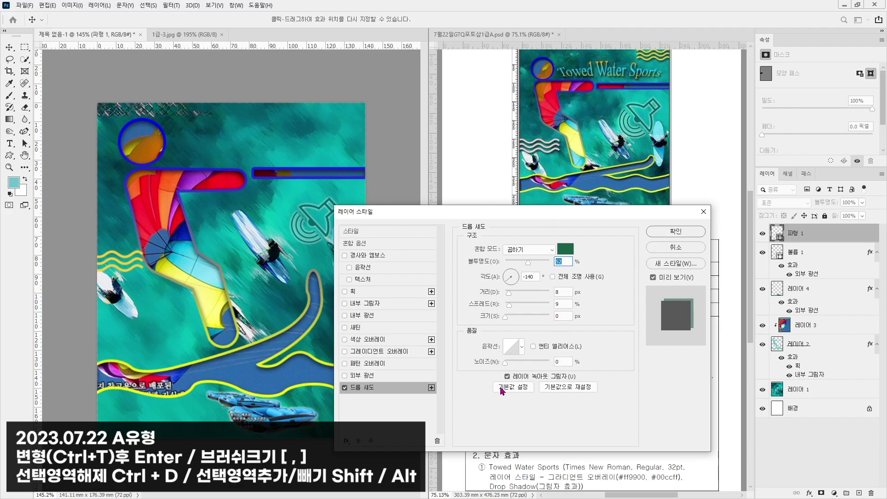
click(554, 388)
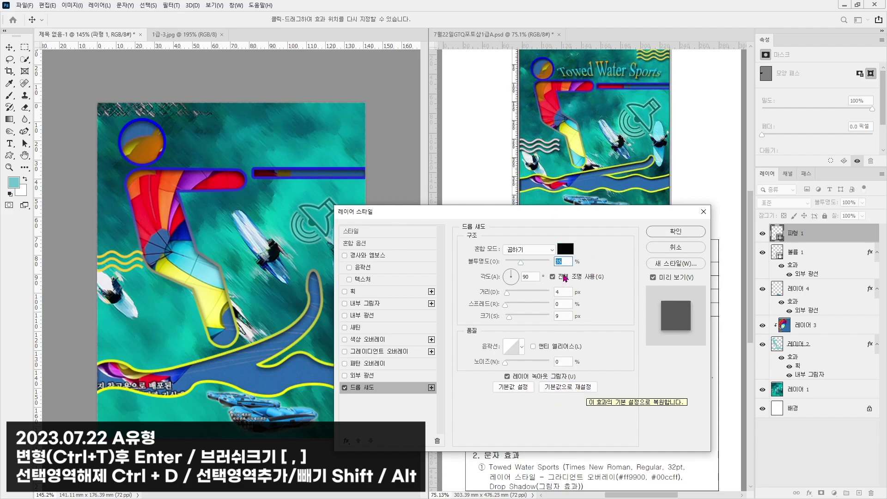
click(510, 276)
drag(507, 293, 515, 295)
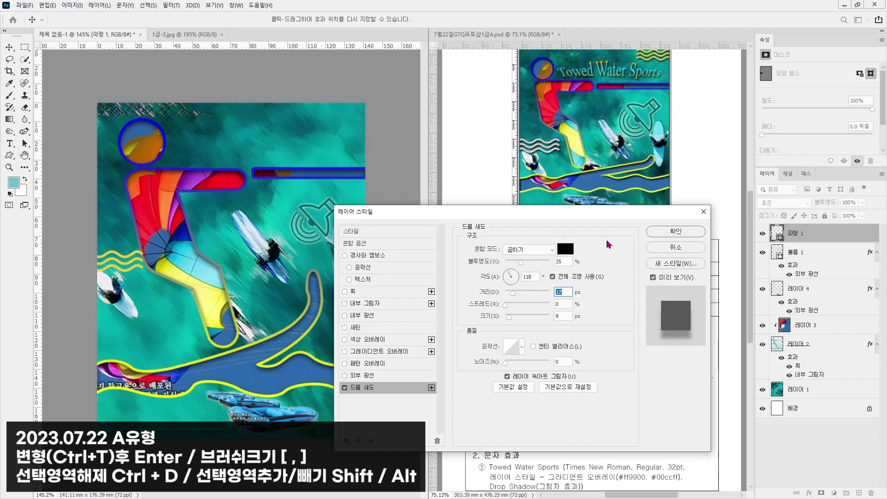
click(531, 249)
click(532, 247)
key(Return)
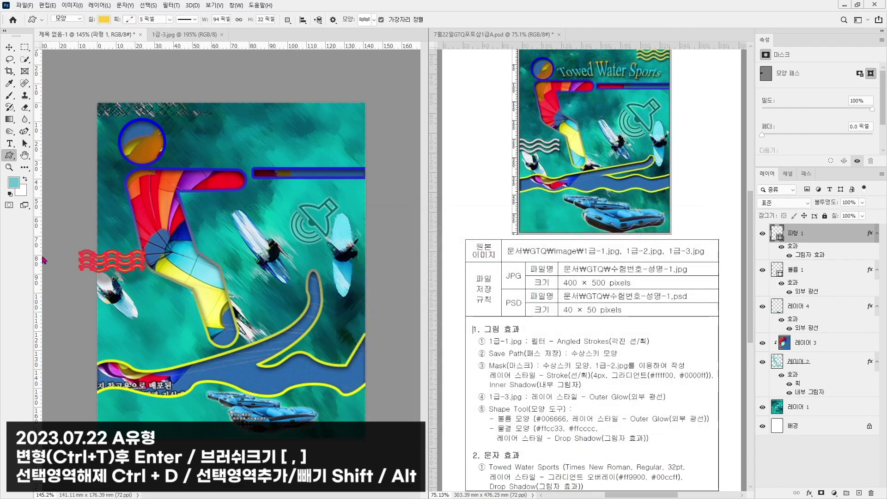
- Move the wave shape to the poster's upper-right edge and shorten its drop shadow's distance
drag(132, 272, 364, 150)
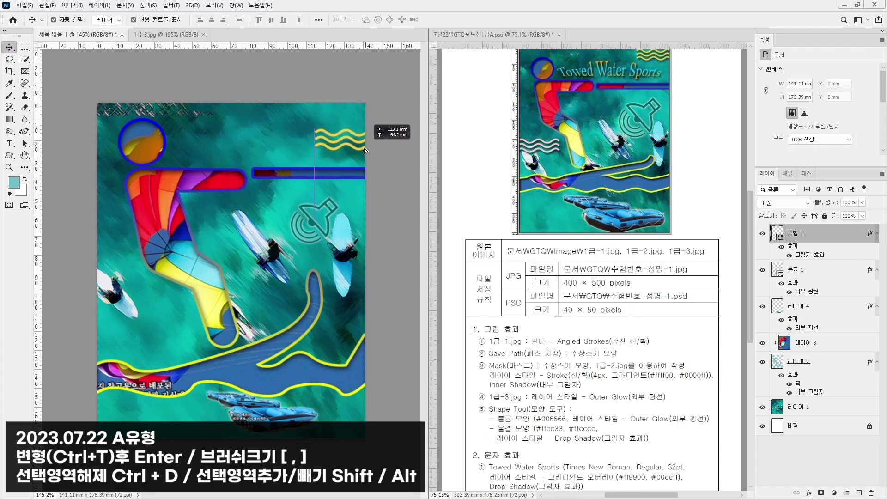
double_click(807, 257)
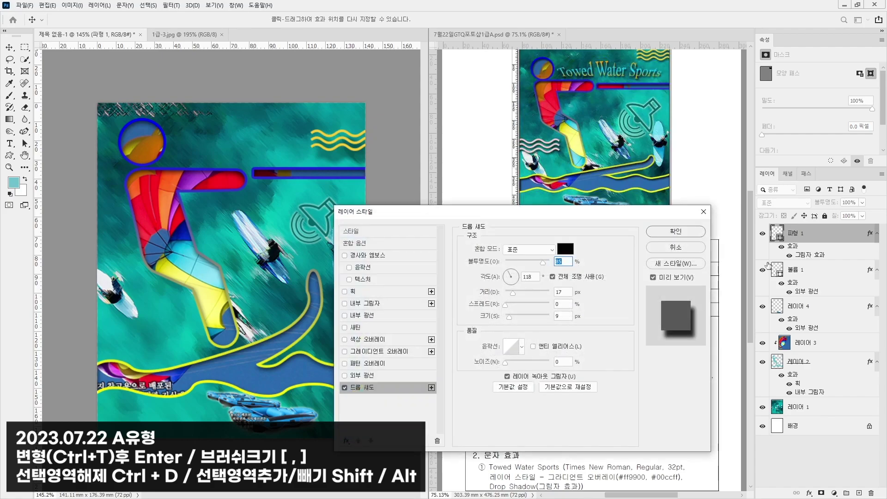
drag(512, 293, 507, 296)
key(Return)
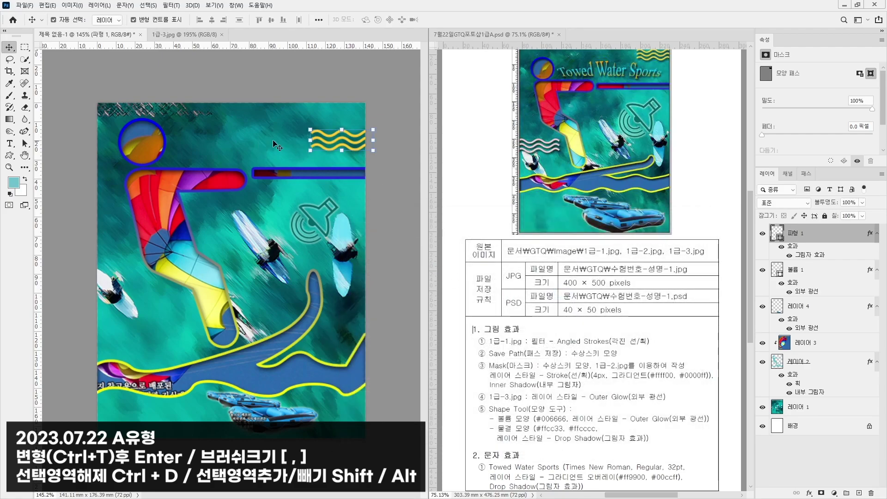
- Duplicate the wave shape to the poster's left edge above the lower-left surfer and set the copy's fill to #ffcccc
key(ctrl+h)
drag(340, 149, 109, 285)
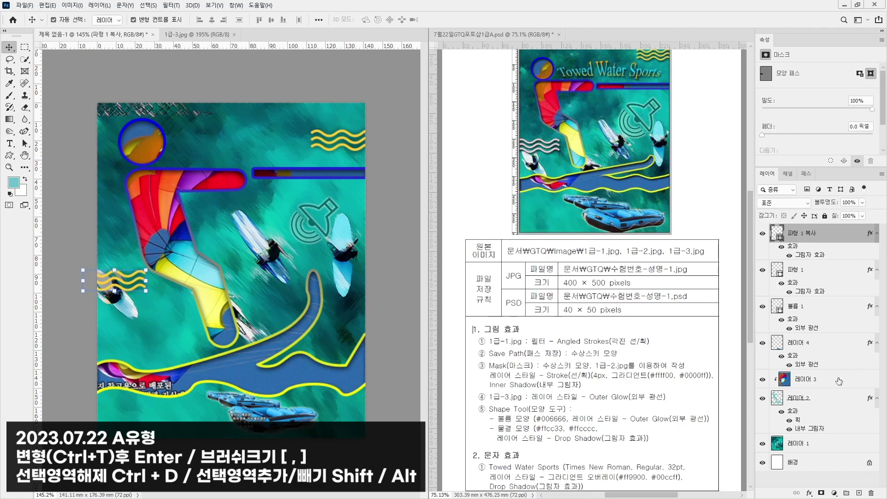
click(9, 156)
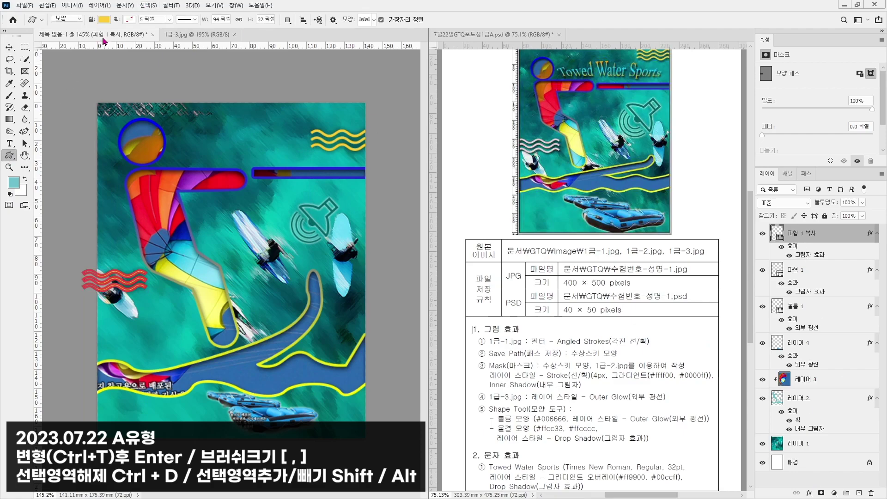
click(102, 19)
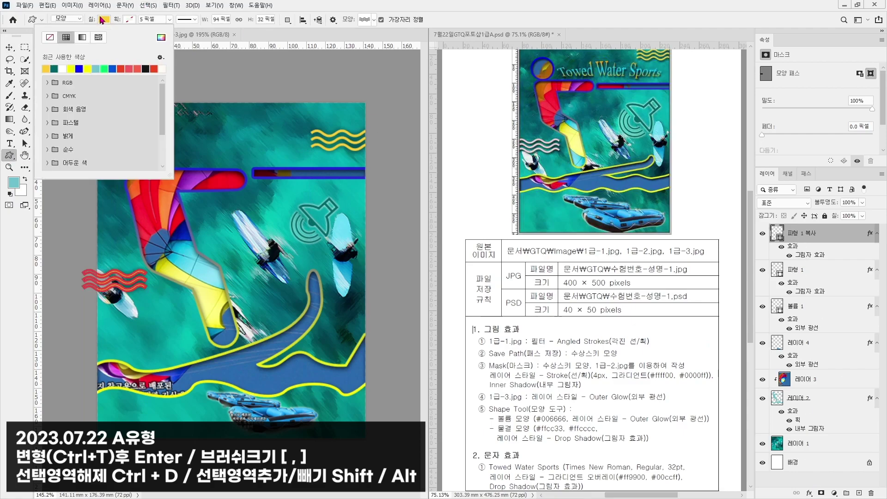
click(161, 37)
text(ffcccc)
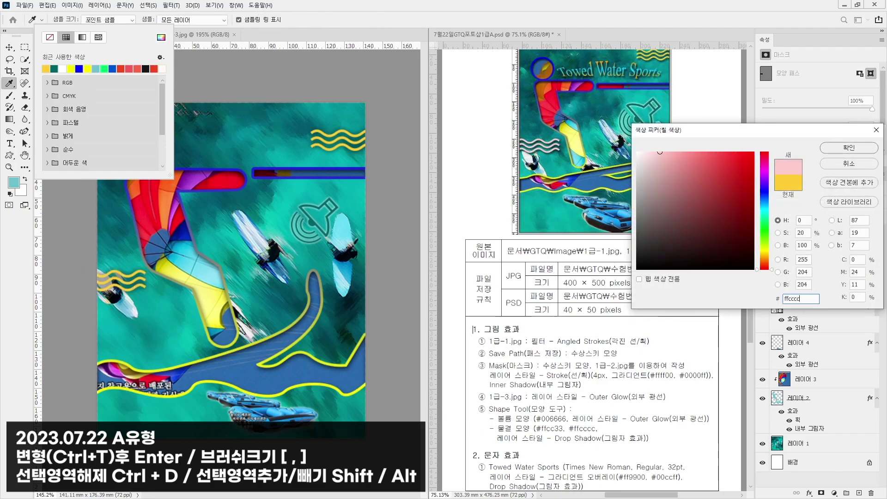
key(Return)
key(Return)
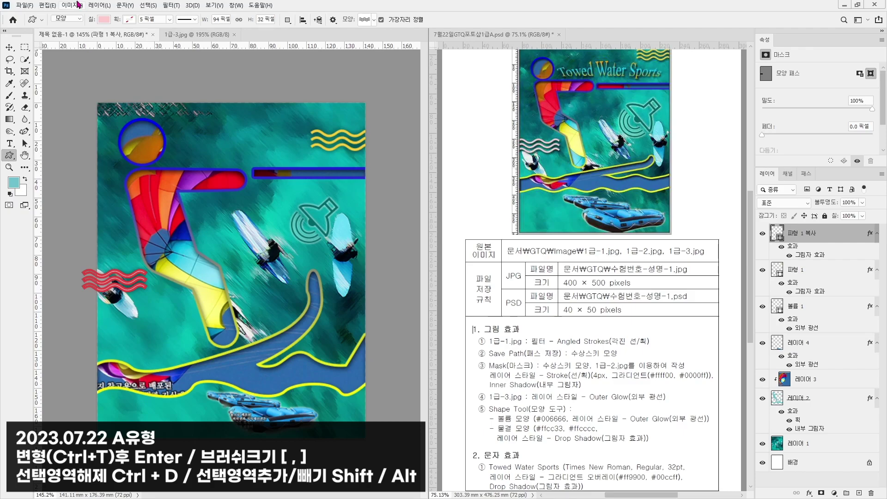
key(v)
click(166, 376)
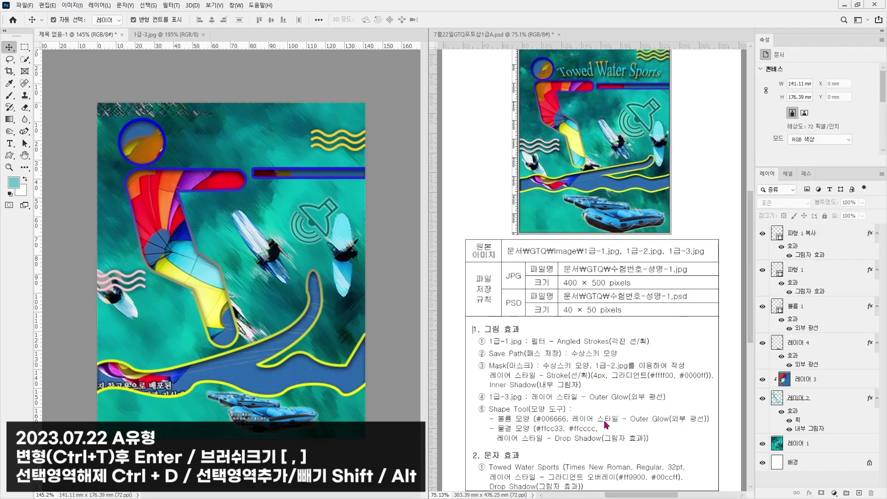
- Add the text "Towed Water Sports" beside the skier's head near the poster's top and enlarge it to 23 pt
scroll(606, 424, down, 2)
scroll(605, 424, up, 4)
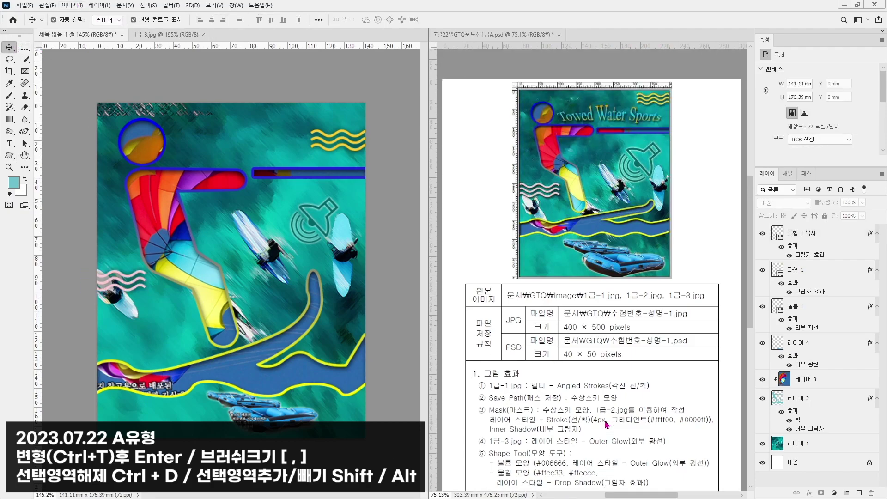
click(10, 131)
click(9, 146)
click(217, 146)
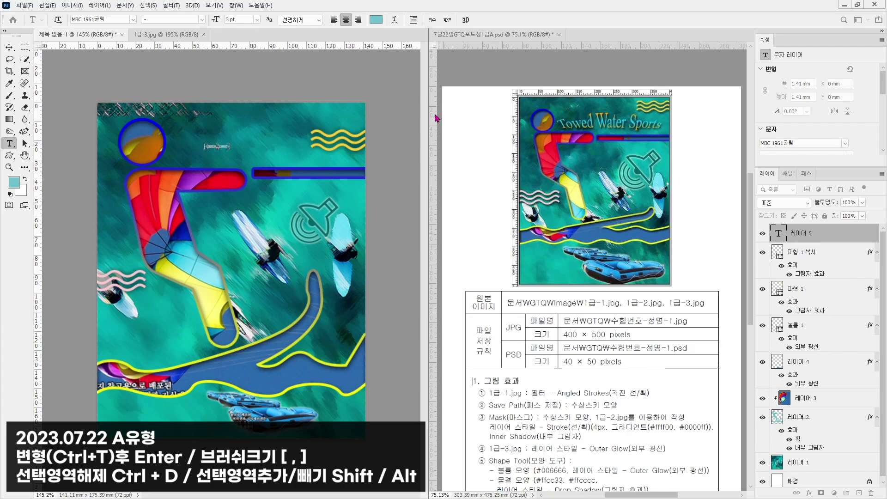
click(236, 20)
text(14)
scroll(236, 20, up, 9)
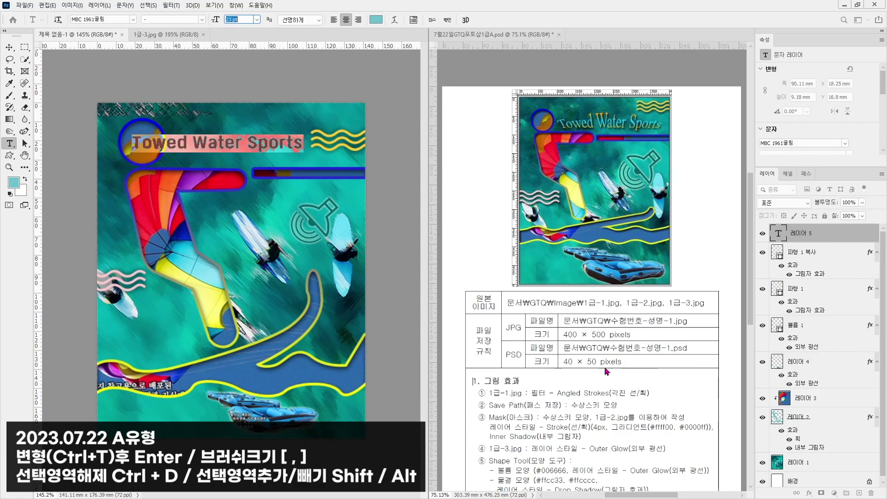
- Set the title text's font to Times New Roman Regular at 32 pt
scroll(585, 447, down, 3)
click(98, 19)
text(t)
text(mes New Roman)
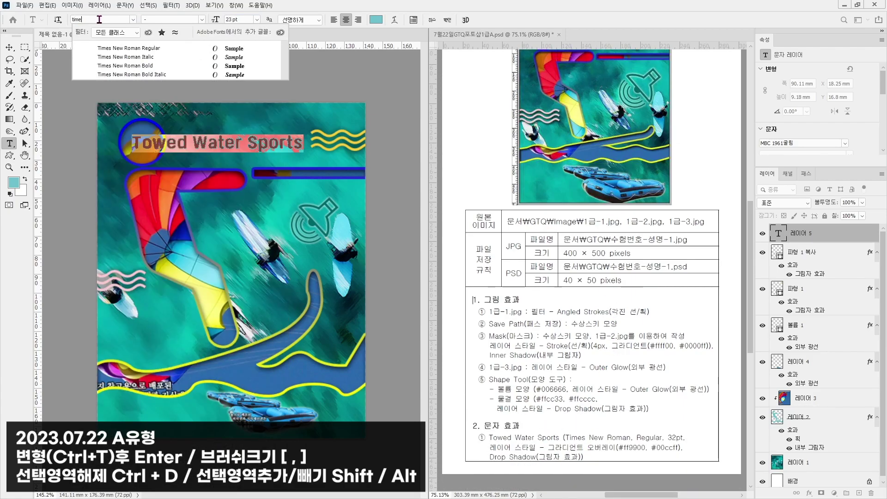
click(118, 48)
click(237, 20)
text(32)
key(Return)
click(9, 47)
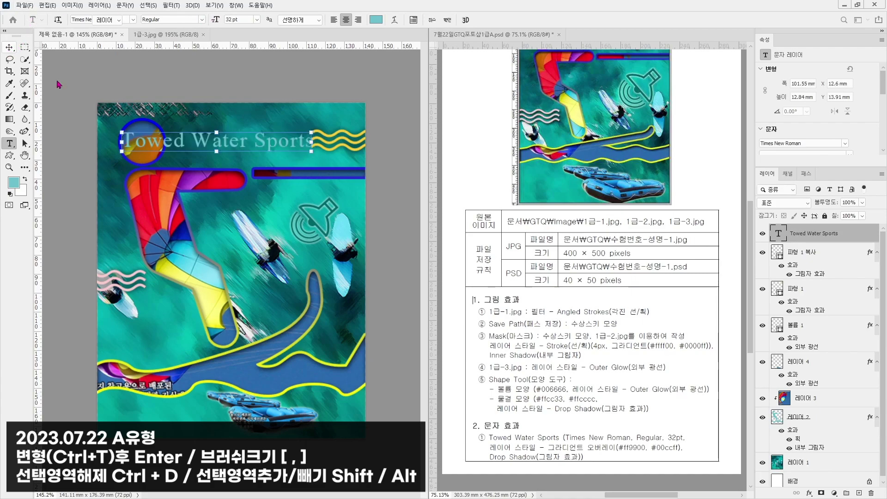
- Add a Gradient Overlay to the title text and set the gradient's start colour to #ff9900
click(809, 493)
click(825, 460)
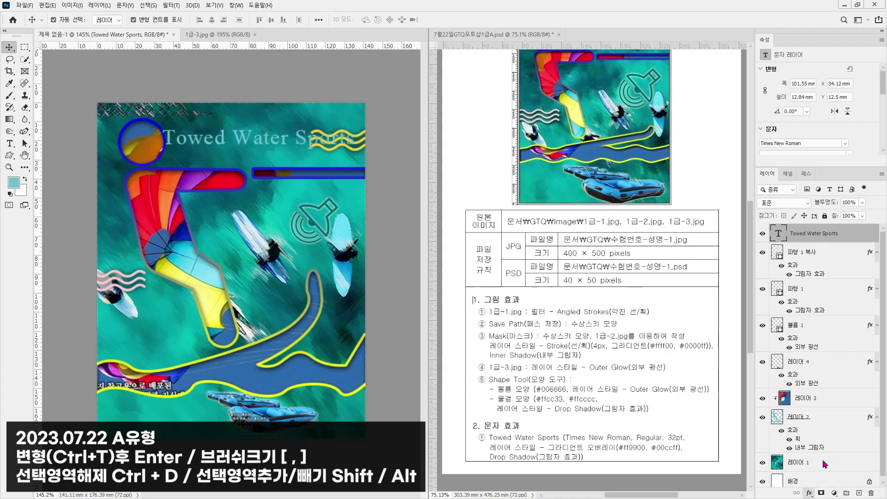
drag(532, 206, 619, 74)
click(614, 134)
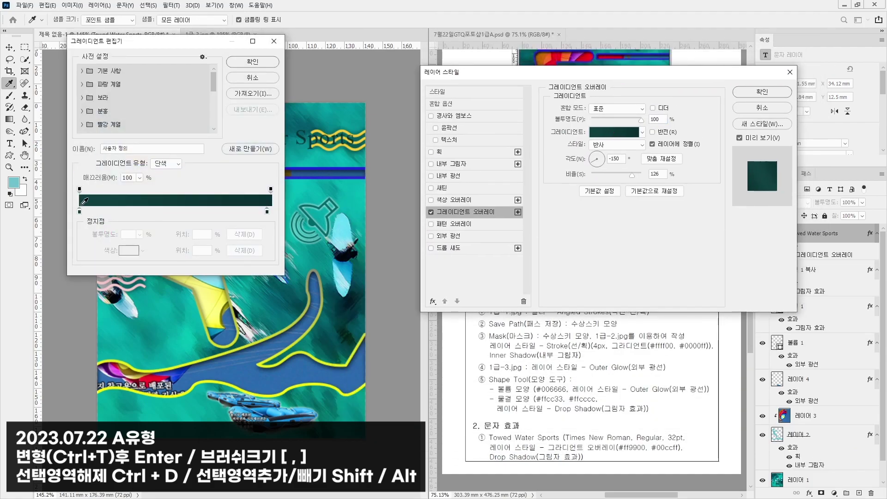
click(79, 213)
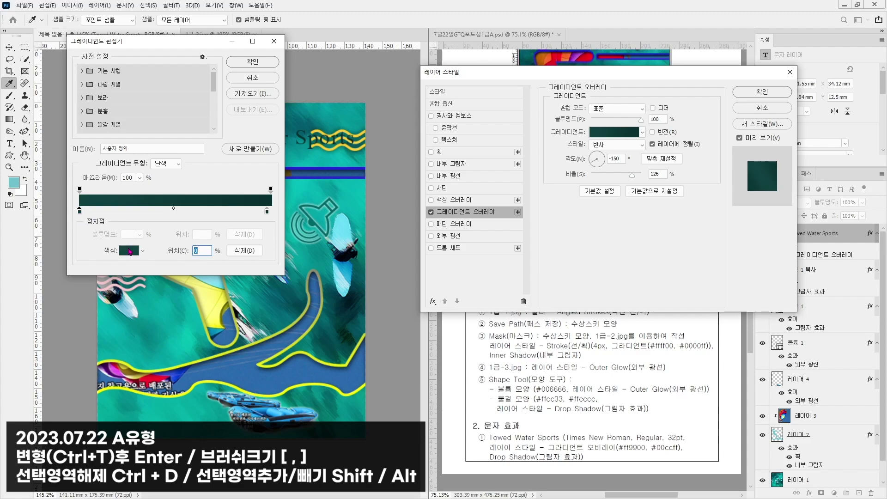
click(129, 251)
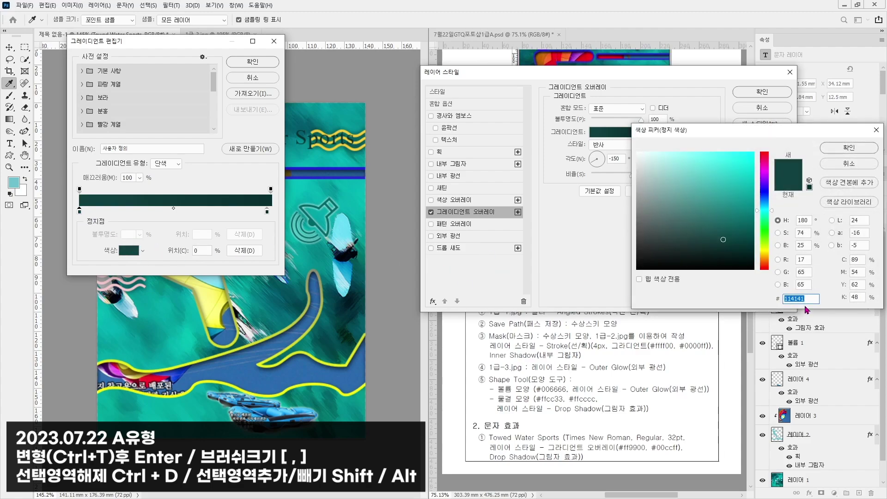
text(ff9900)
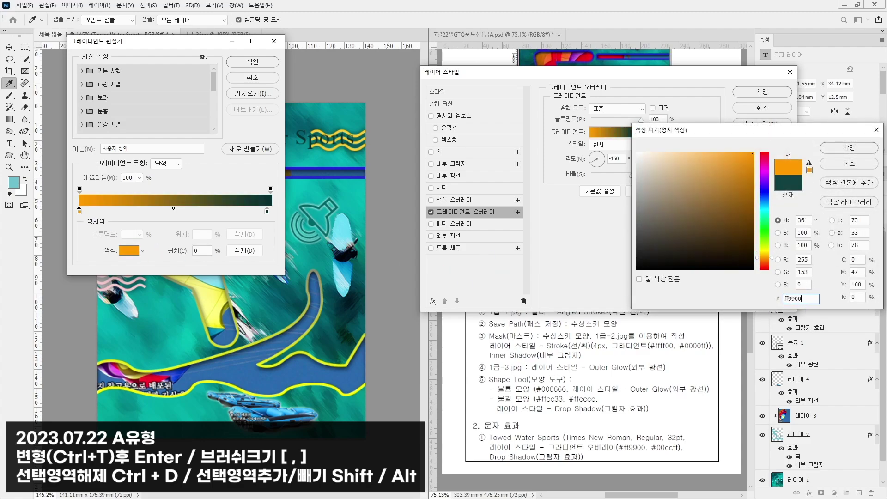
key(Return)
- Set the gradient's end colour to #00ccff and apply the Gradient Overlay to the title text
click(267, 212)
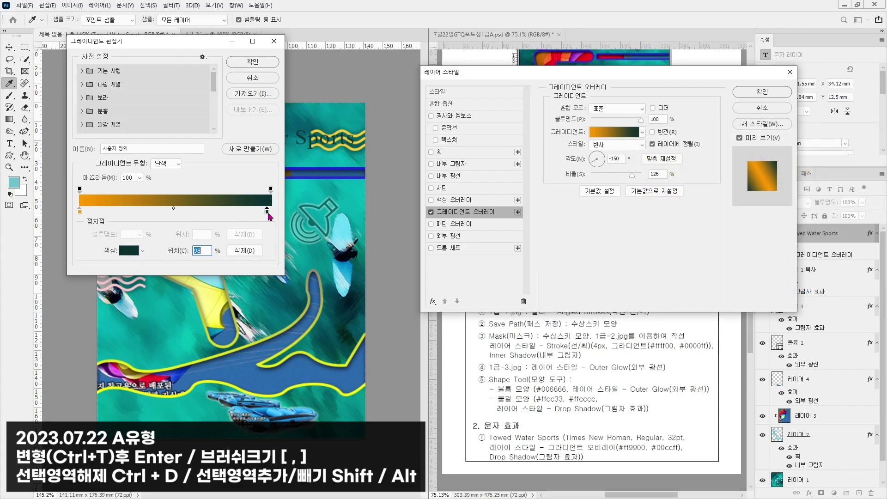
click(126, 251)
text(00ccff)
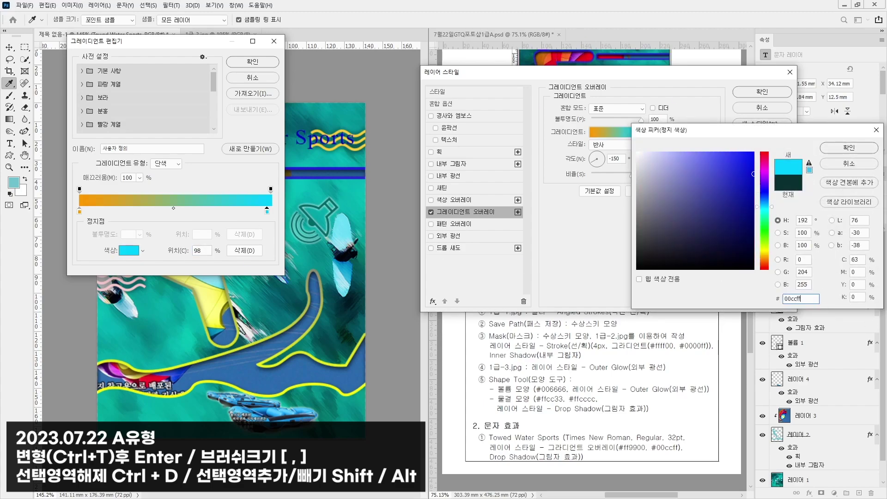
key(Return)
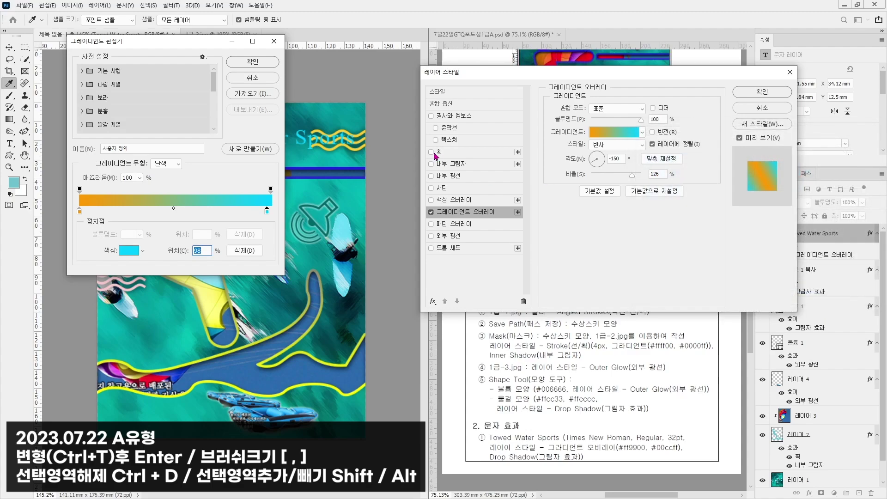
click(253, 64)
drag(595, 74, 342, 244)
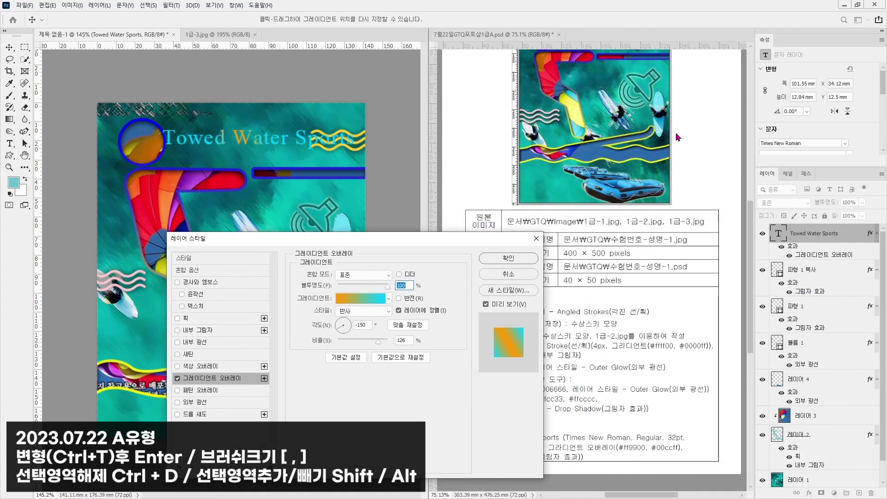
click(508, 258)
- Adjust the title's Gradient Overlay to the reflected style with an angle of about 91° and reversed colours
scroll(688, 130, up, 3)
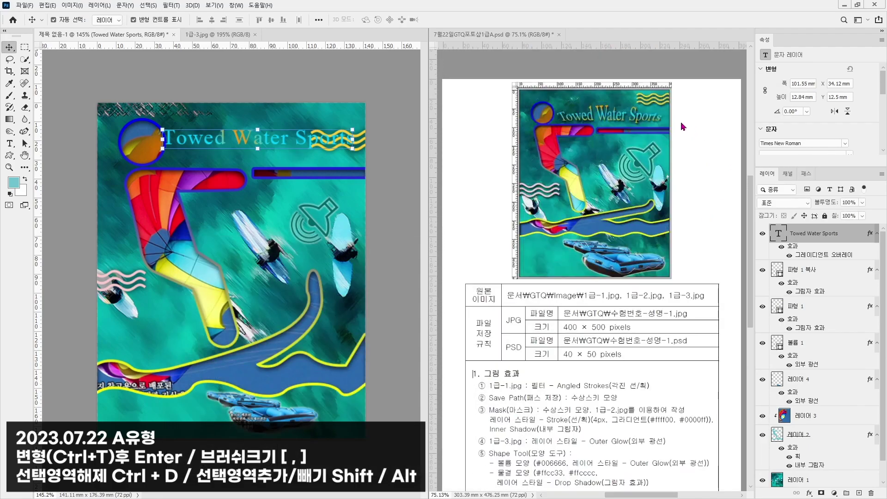
double_click(798, 258)
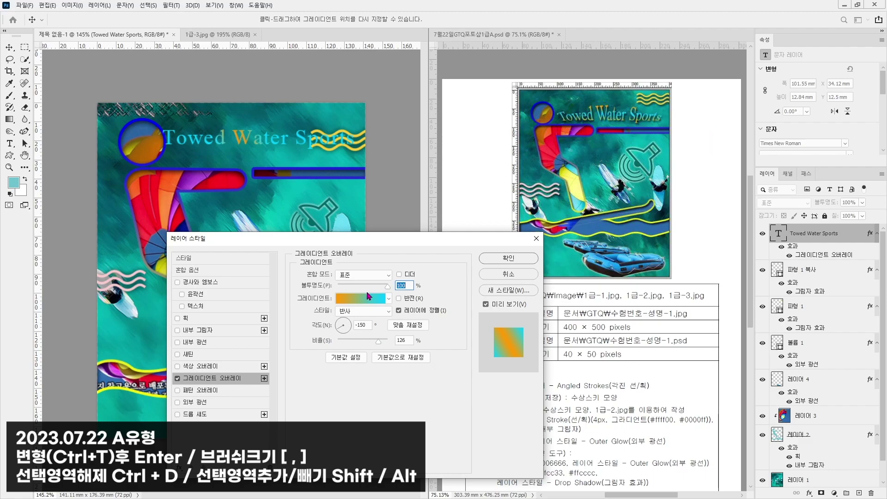
click(353, 316)
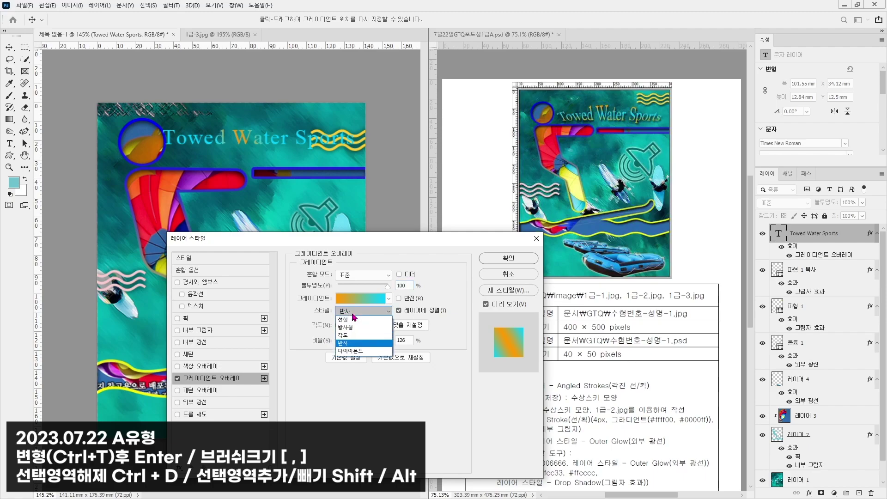
click(357, 346)
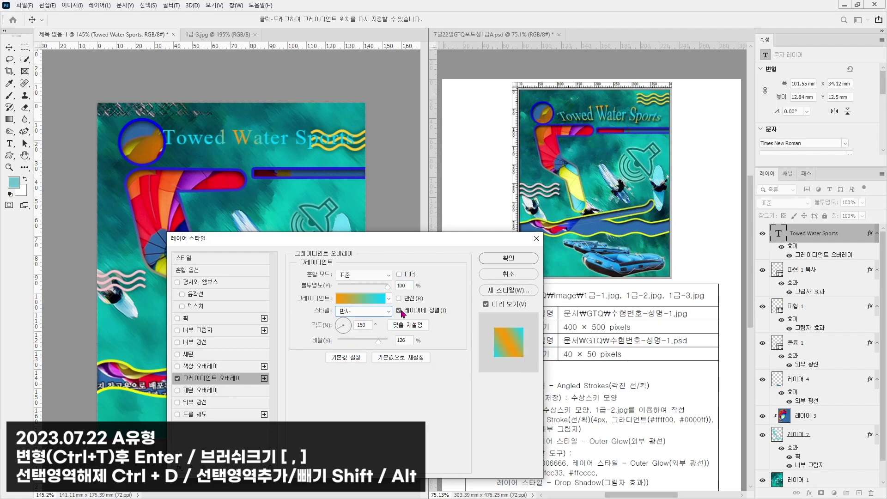
click(343, 323)
click(344, 326)
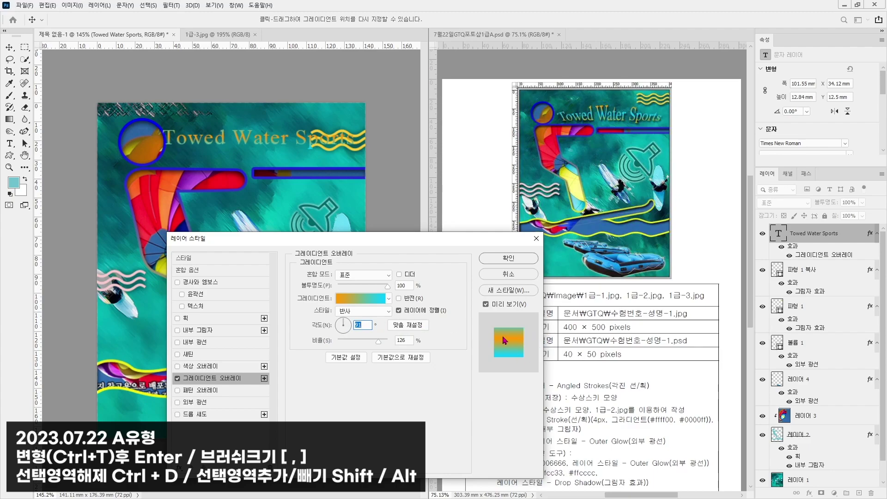
click(398, 298)
- Add a Drop Shadow to the title text with a distance of about 3 px and apply the layer styles
click(199, 415)
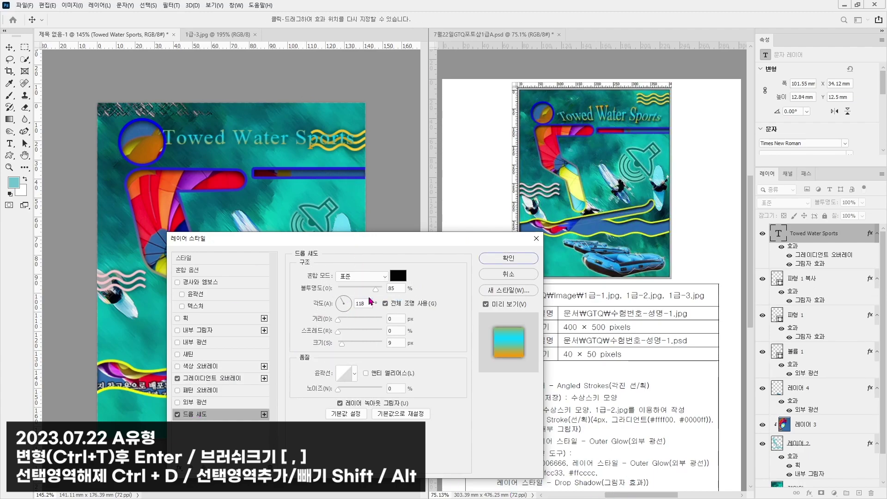
drag(337, 322, 341, 323)
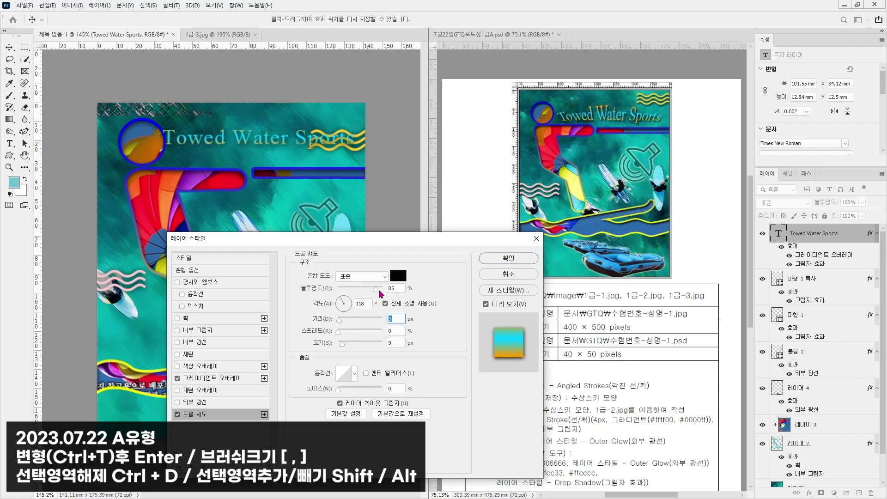
click(508, 258)
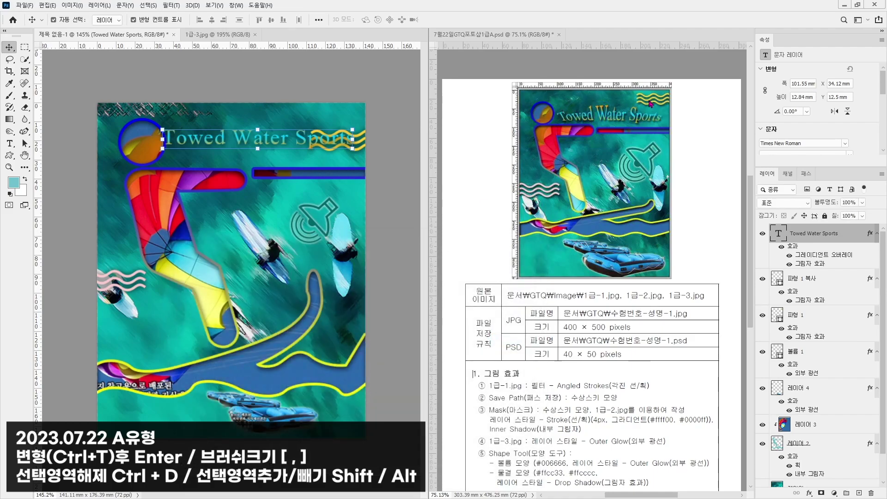
- Warp the "Towed Water Sports" title text with the Arc Upper style and a horizontal bend of about +37%
double_click(219, 141)
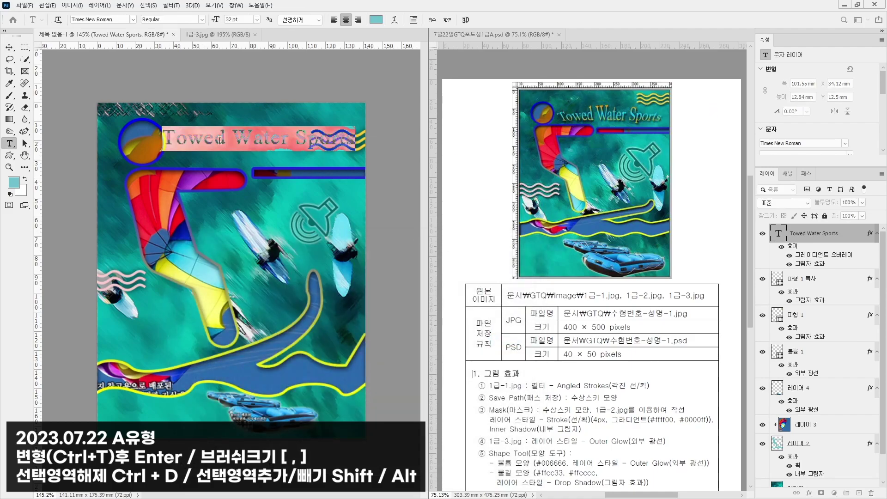
click(396, 22)
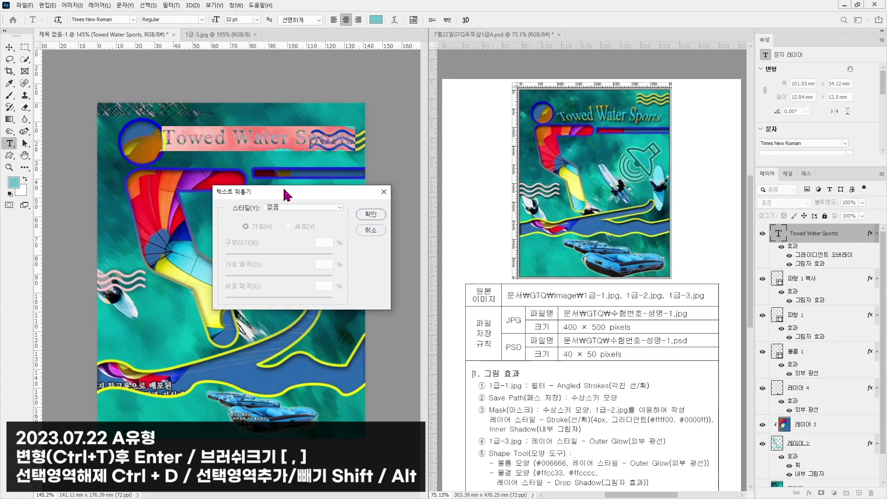
click(290, 209)
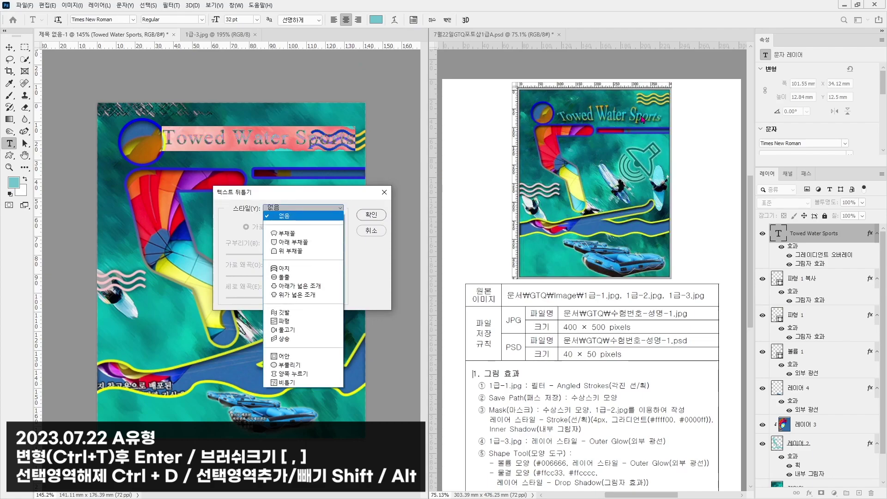
click(300, 251)
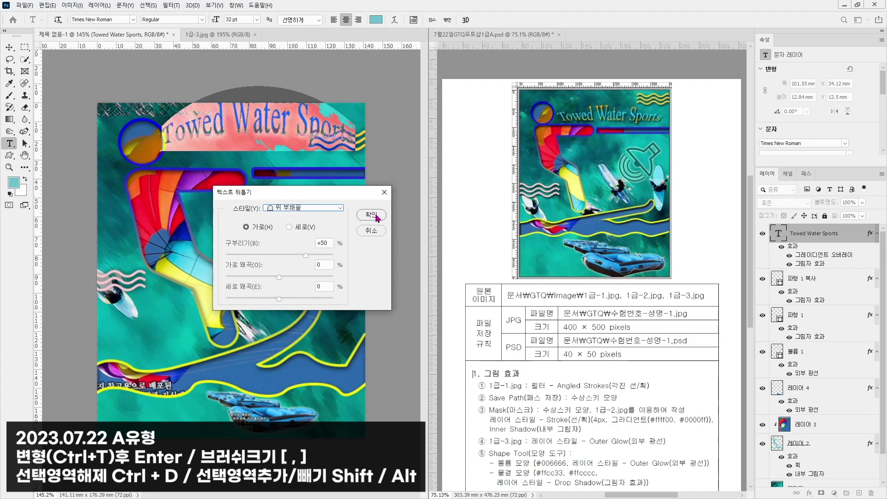
drag(305, 255, 299, 259)
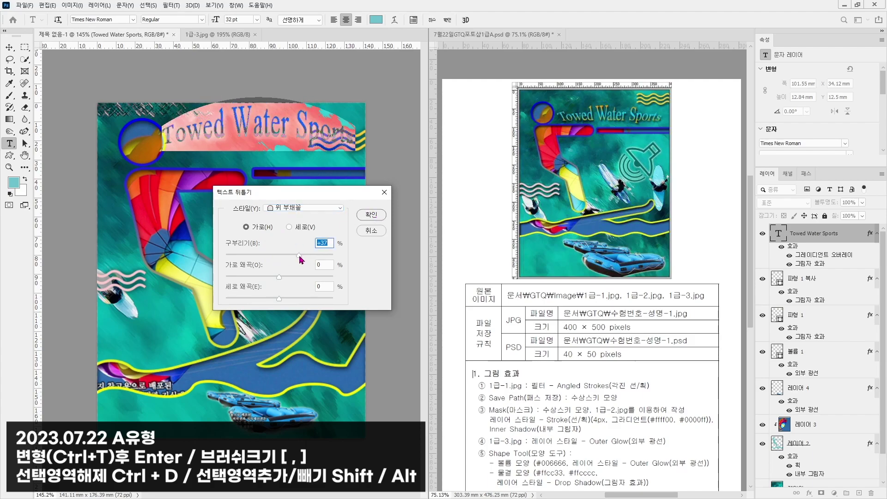
click(370, 215)
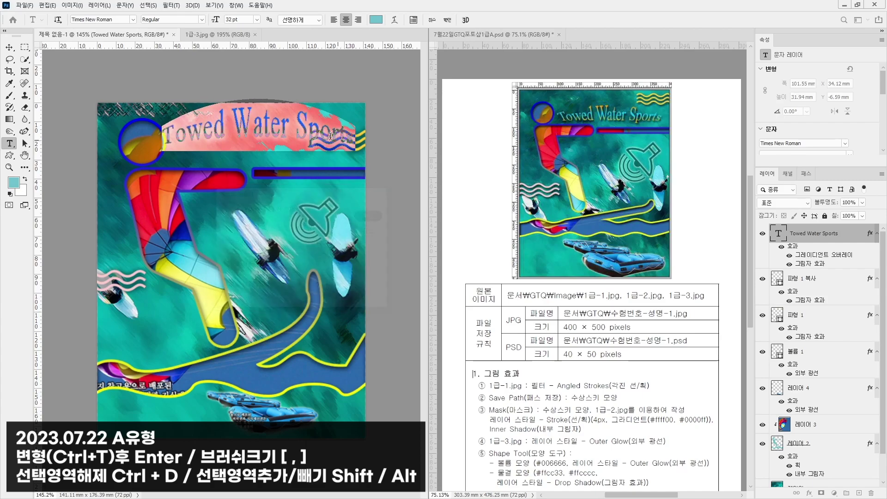
- Tighten the letter spacing of the entire title until it is about 78 mm wide
click(285, 122)
key(ctrl+a)
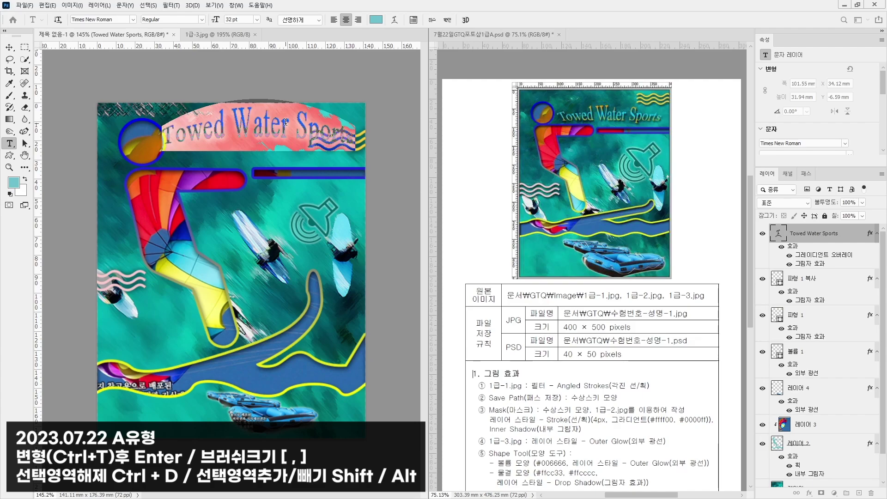
key(alt+Left)
key(alt+Left)
key(alt+Left)
key(alt+Left)
key(alt+Left)
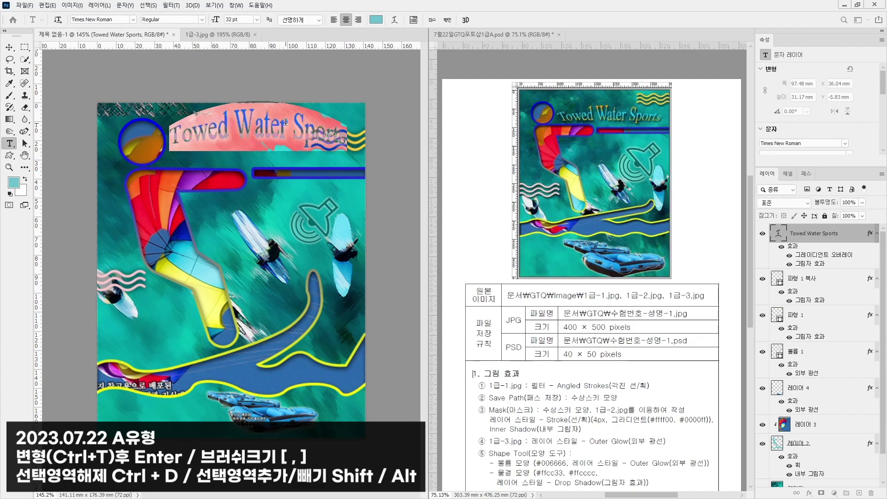
key(alt+Left)
key(alt+Left)
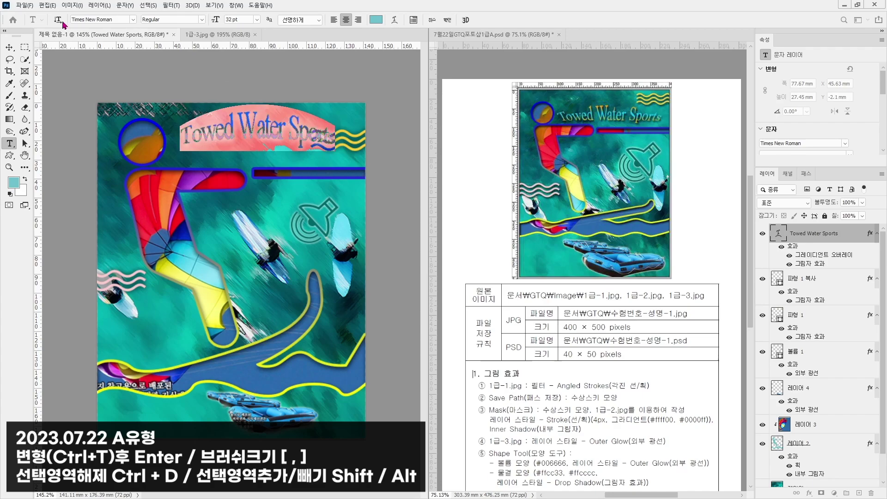
- Move the title text down slightly so it sits between the circle and the blue bar, then deselect it
click(9, 48)
drag(265, 132, 268, 150)
click(317, 54)
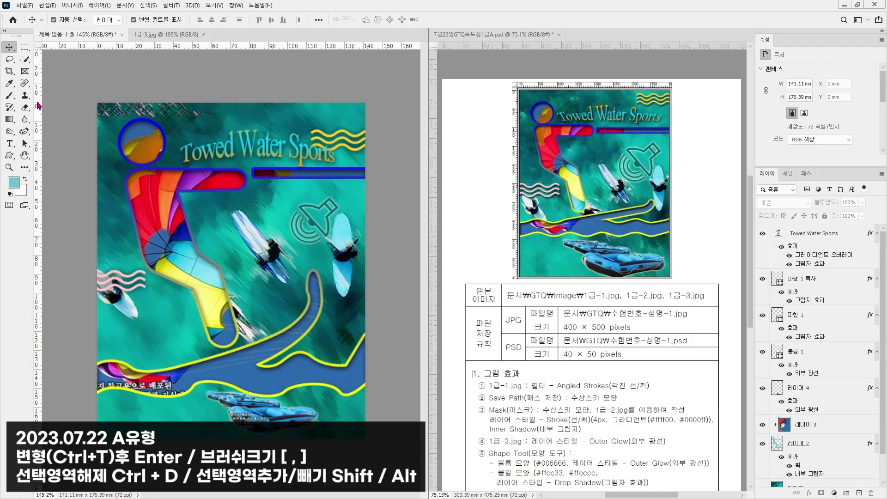
- Save the poster as the layered Photoshop file 문제1_완성.psd in the GP07-1A folder
click(24, 5)
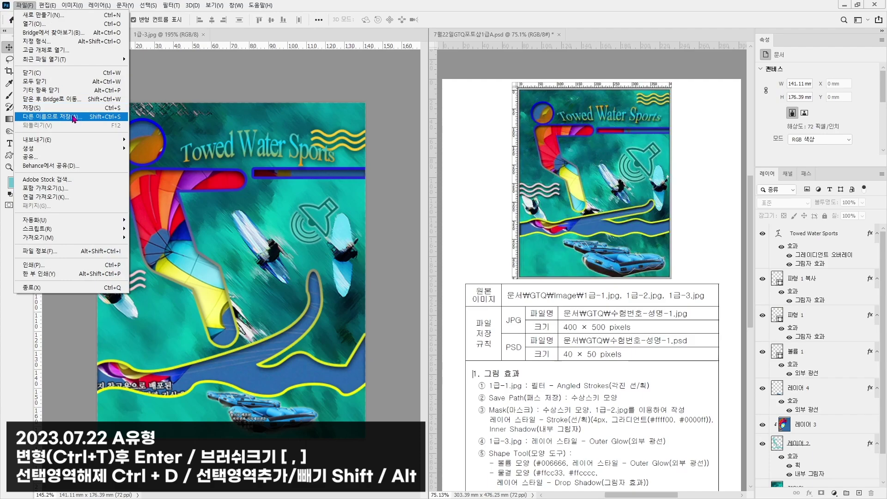
click(43, 117)
key(alt+Up)
text(문제1)
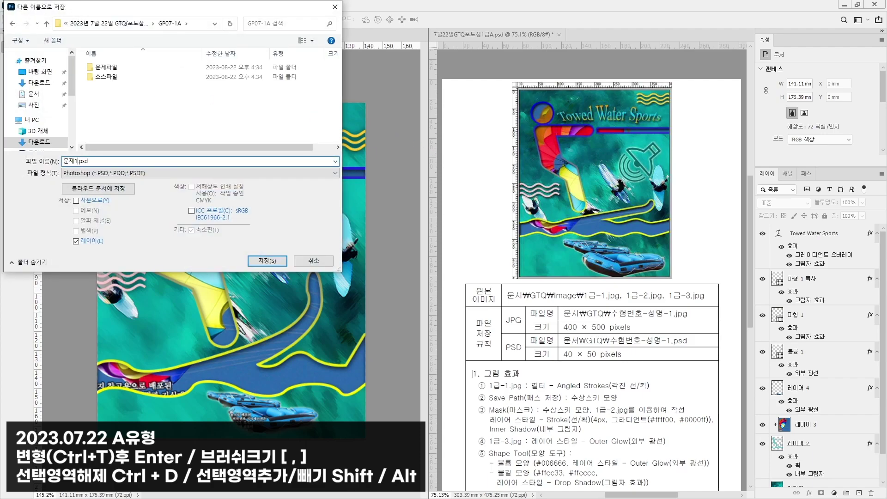
text(_완성)
key(Return)
key(Return)
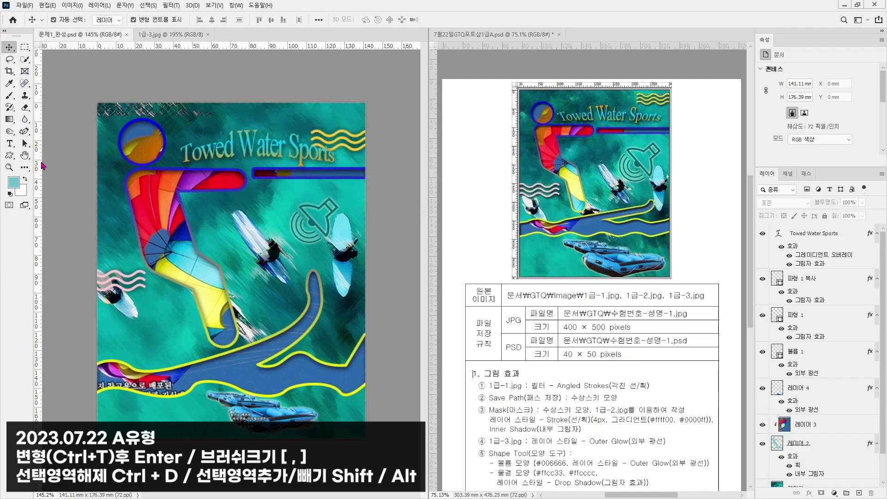
- Save a JPEG version of the finished poster in the GP07-1A folder with the default JPEG options
click(25, 6)
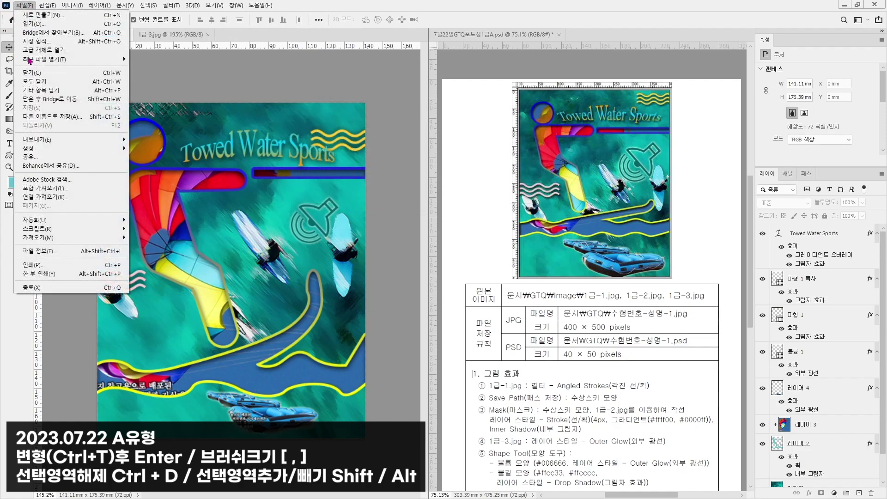
click(49, 117)
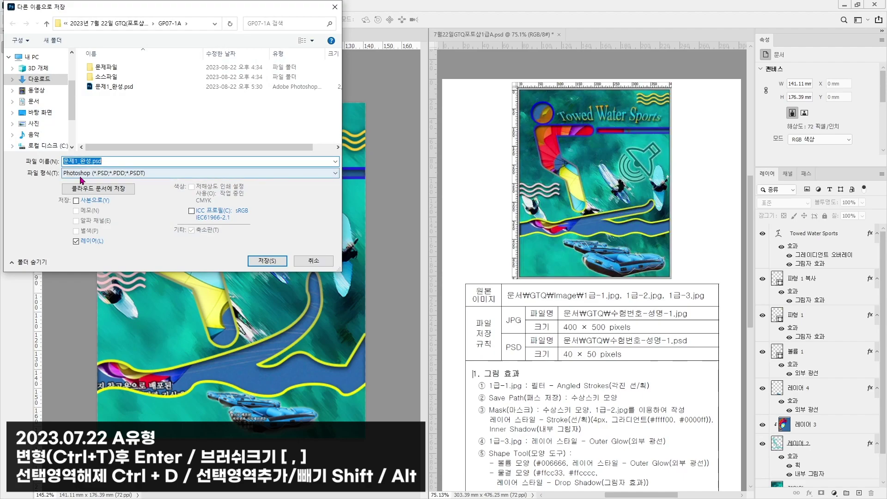
click(115, 173)
click(116, 244)
key(Return)
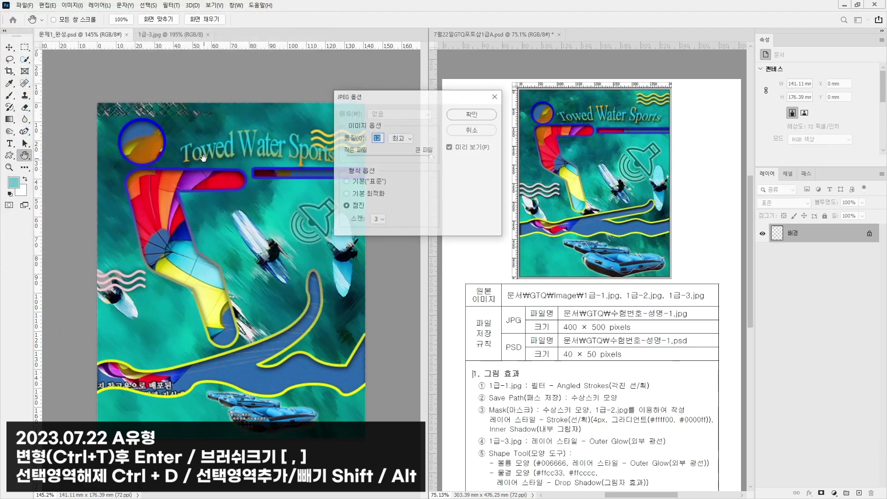
key(Return)
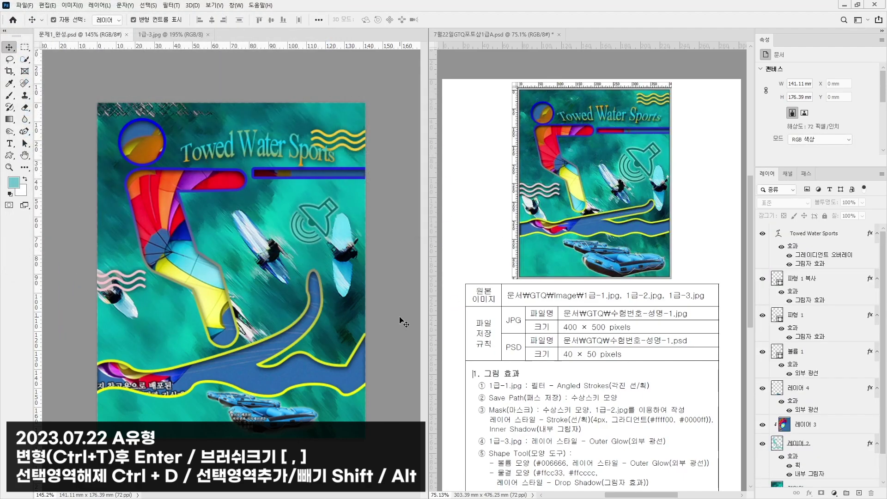
- Hide the 문제 1 layer and show the 문제 2 layer in the exam reference document
click(680, 281)
click(762, 290)
click(762, 271)
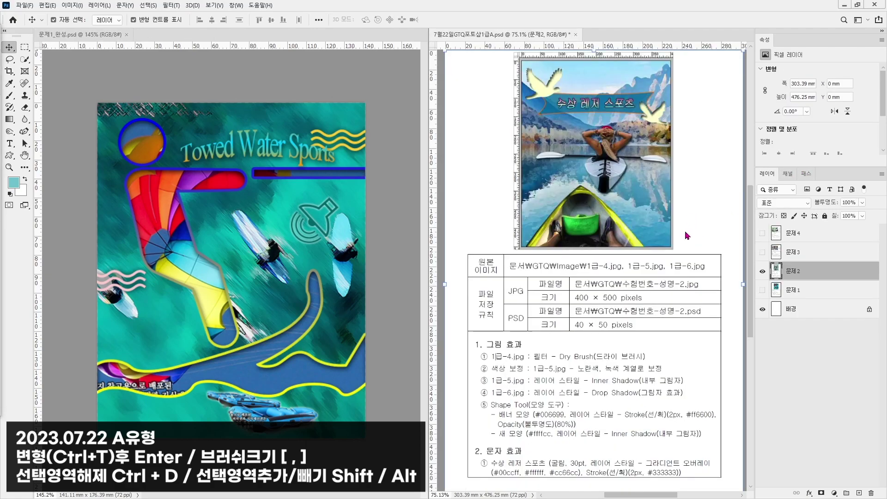
- Create a new 400 × 500 px document and dock it beside the 문제1_완성.psd document
click(28, 6)
click(287, 212)
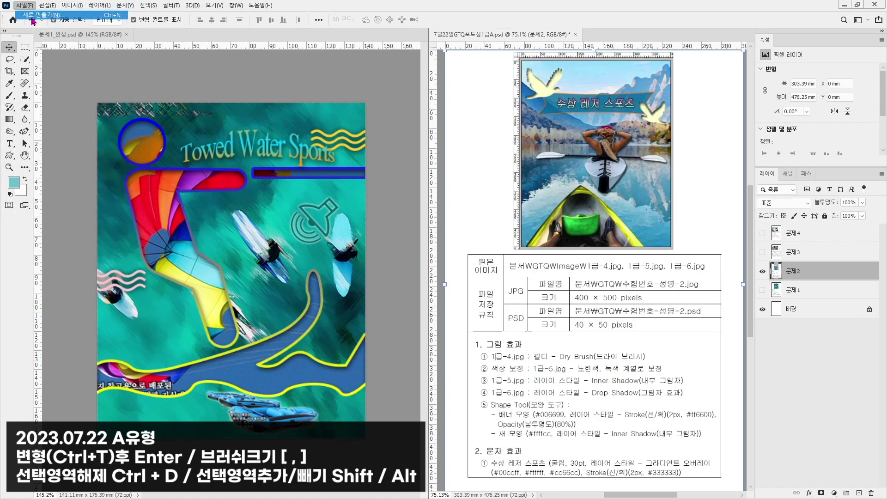
key(ctrl+n)
key(Tab)
text(400)
key(Tab)
key(Tab)
text(500)
key(Return)
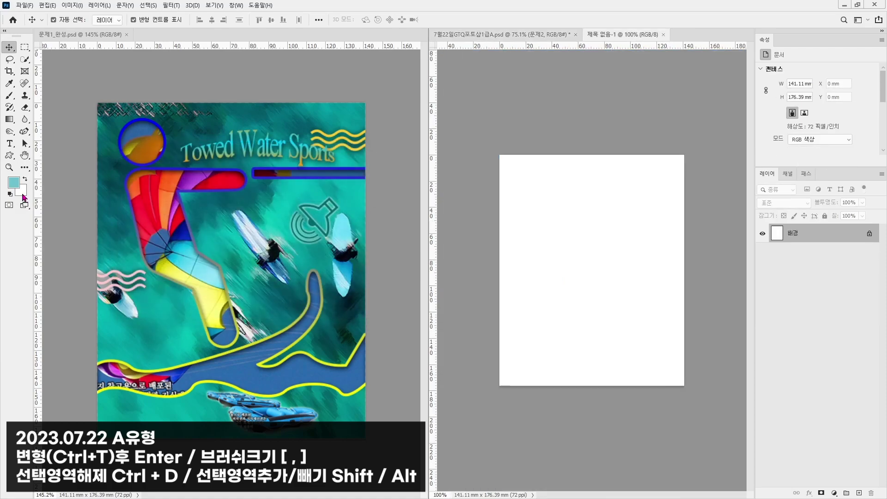
drag(608, 35, 172, 35)
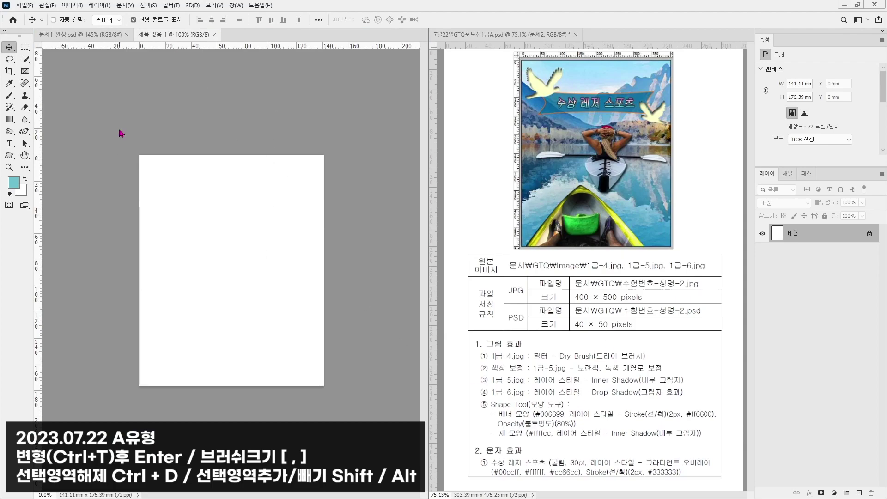
- Save the new blank document as 문제2_완성.psd in the GP07-1A folder
key(ctrl+s)
click(110, 88)
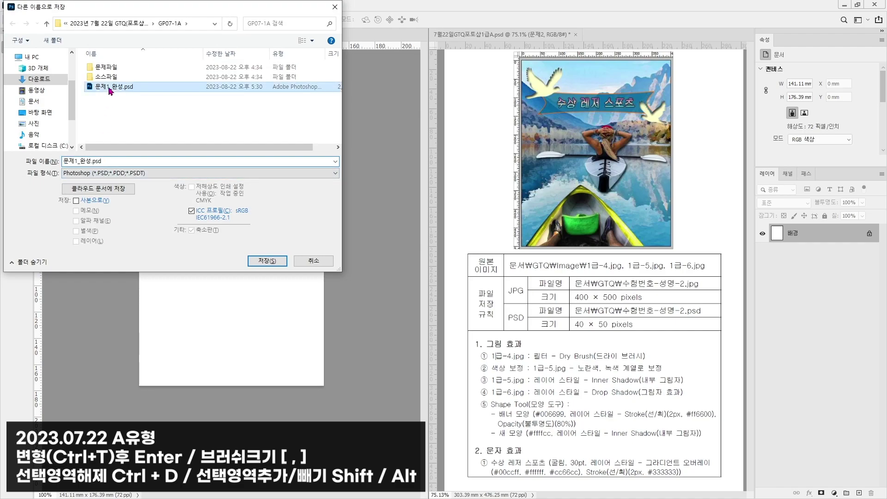
click(77, 163)
key(BackSpace)
text(2)
key(Return)
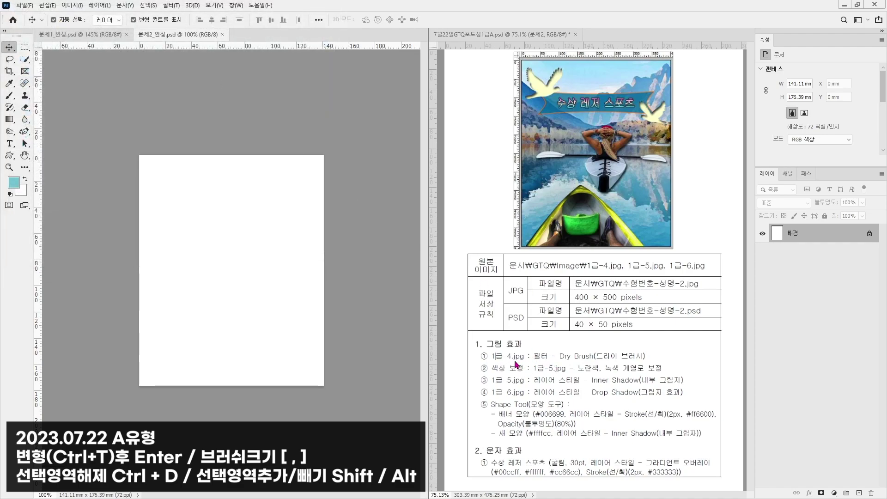
- Open the source image 1급-4.jpg from the 소스파일 folder
click(25, 6)
click(35, 24)
double_click(159, 78)
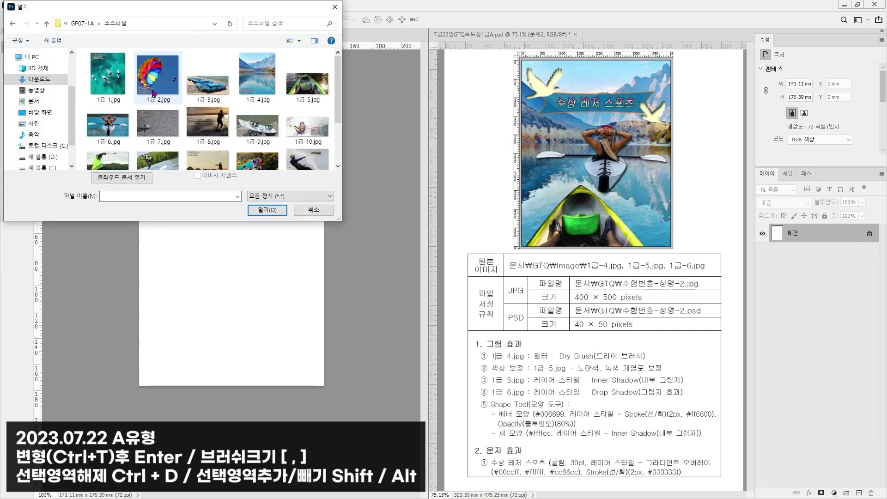
double_click(263, 88)
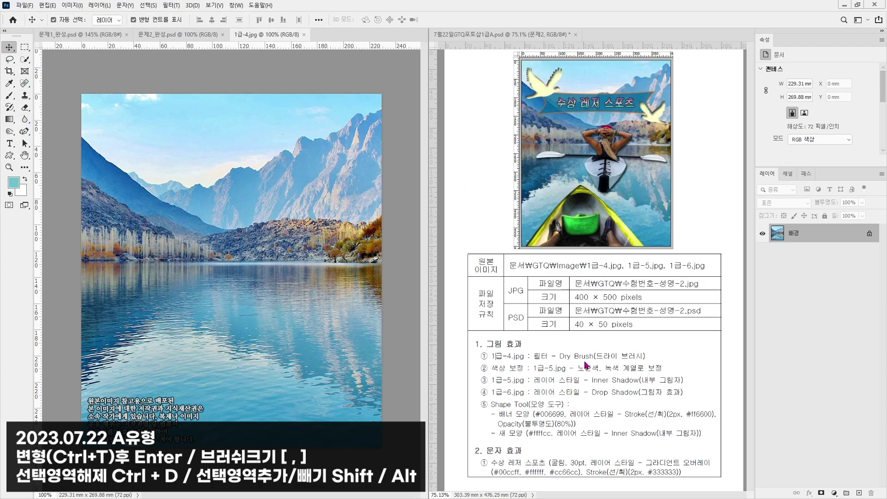
- Apply the Dry Brush filter to the lake image with brush size 5, brush detail 8 and texture 1
click(170, 5)
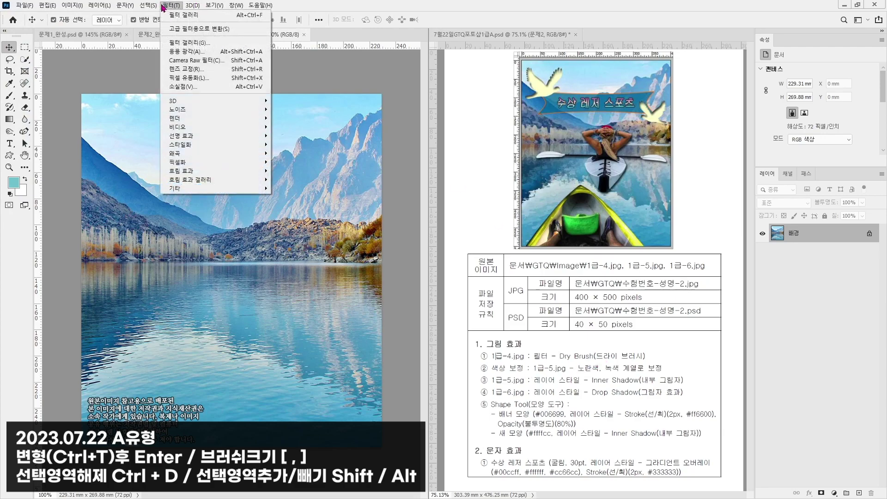
click(189, 46)
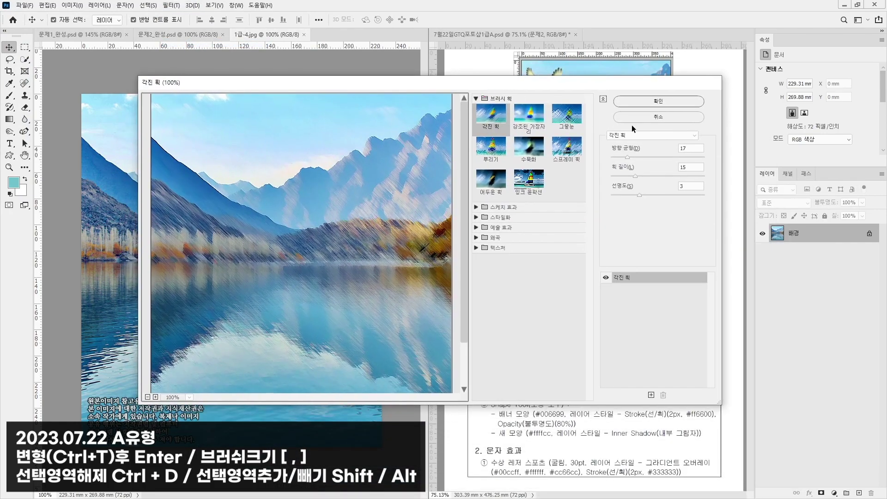
click(641, 135)
click(640, 213)
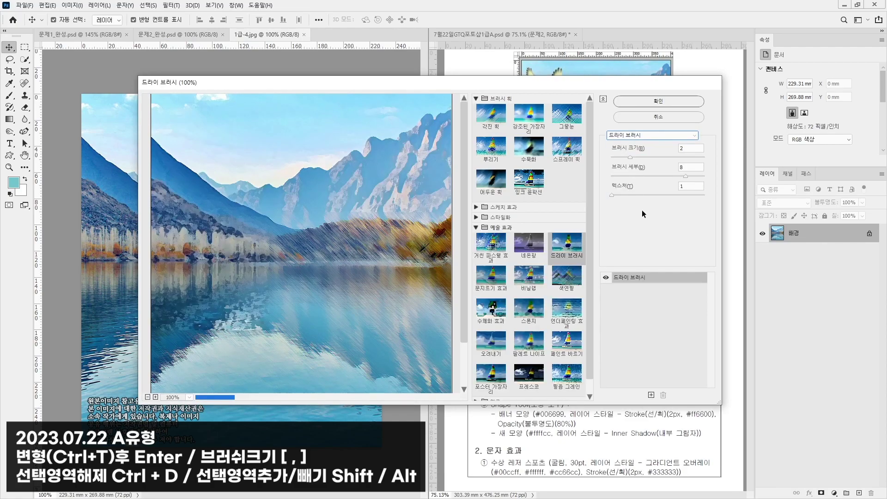
drag(501, 87, 594, 191)
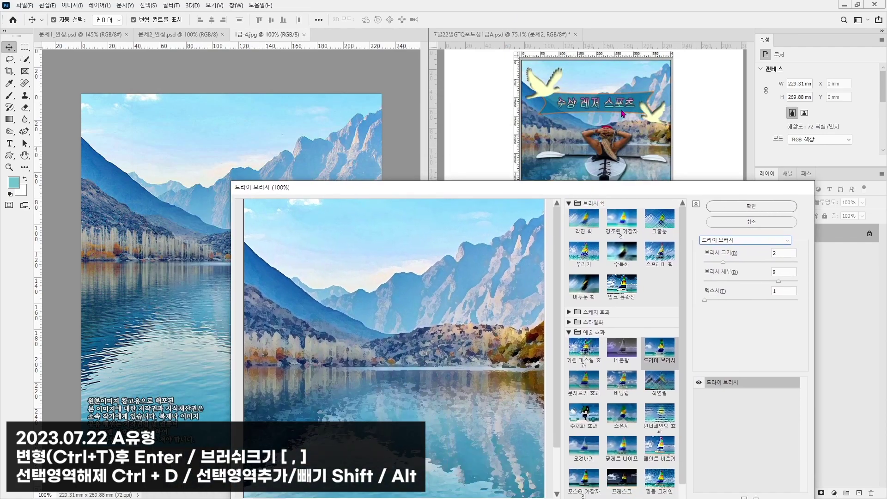
drag(735, 263, 753, 258)
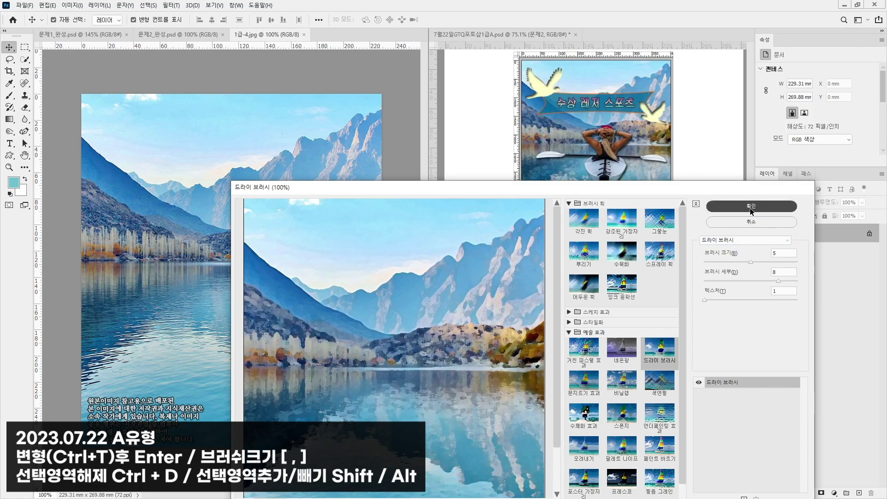
click(750, 206)
- Copy the filtered lake image into 문제2_완성.psd and close 1급-4.jpg without saving
mouse_move(255, 34)
mouse_down()
mouse_move(375, 85)
mouse_move(486, 77)
mouse_up()
drag(529, 175, 165, 207)
click(774, 76)
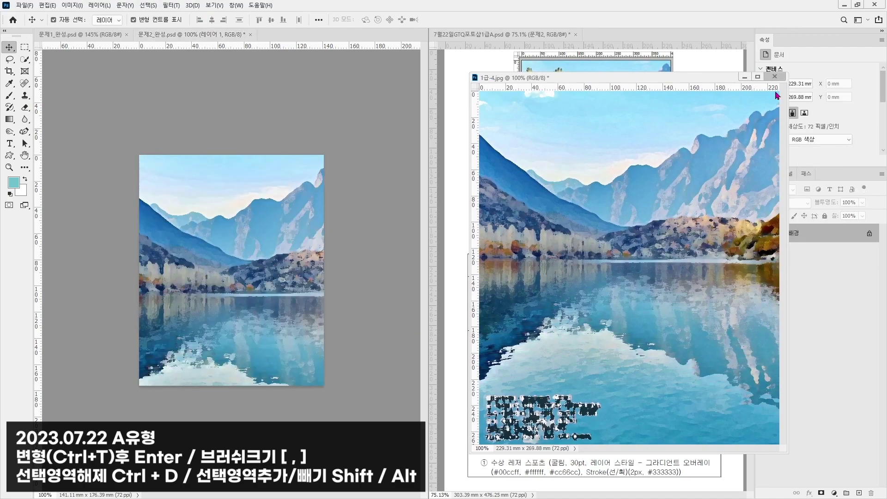
click(461, 187)
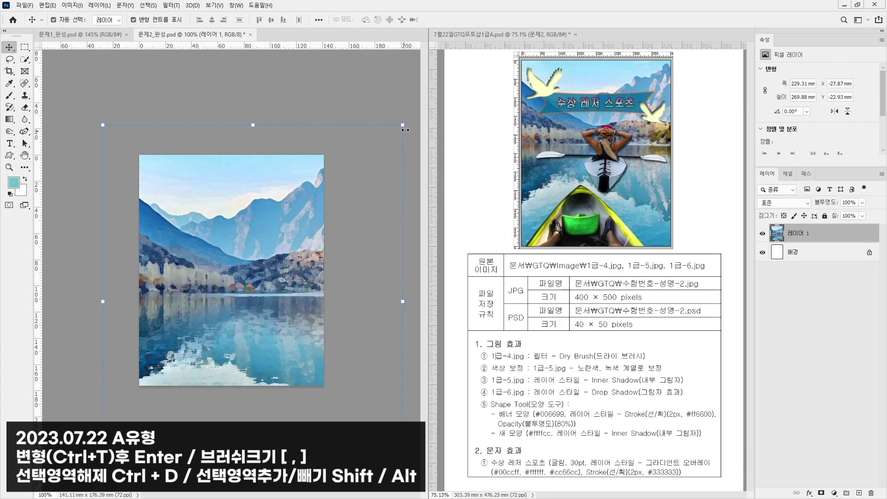
- Scale the lake image to about 151 × 177 mm and align it with the canvas's upper-left corner
drag(401, 126, 371, 175)
drag(276, 219, 268, 206)
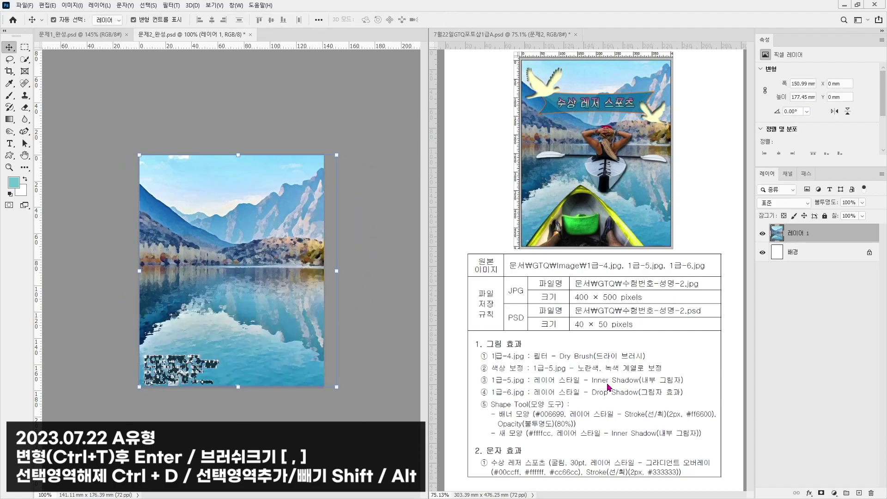
click(267, 82)
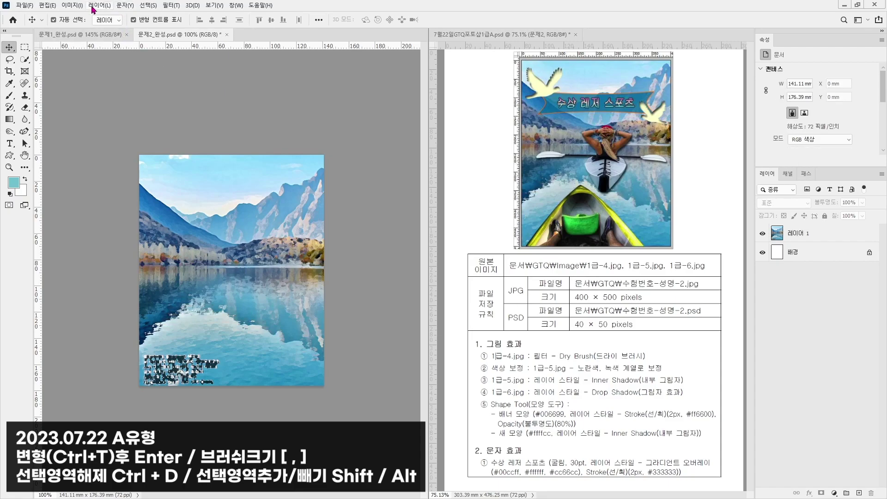
- Open the source image 1급-5.jpg from the 소스파일 folder
click(30, 8)
click(32, 24)
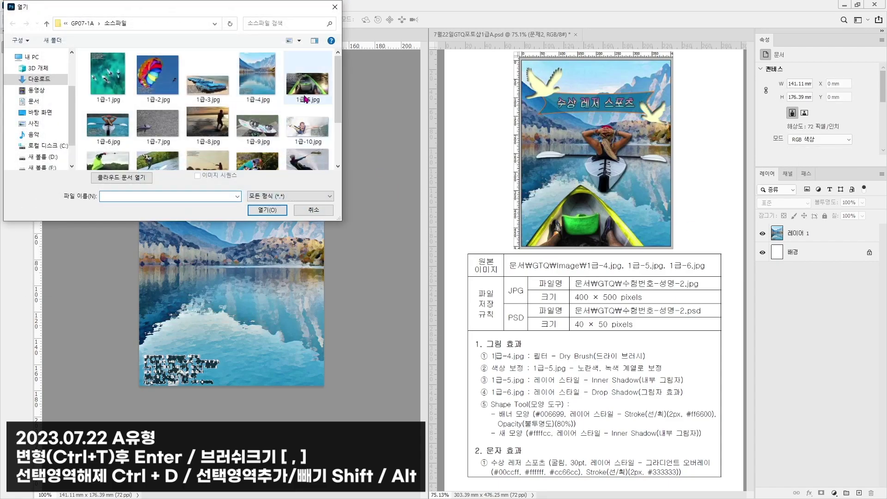
double_click(307, 76)
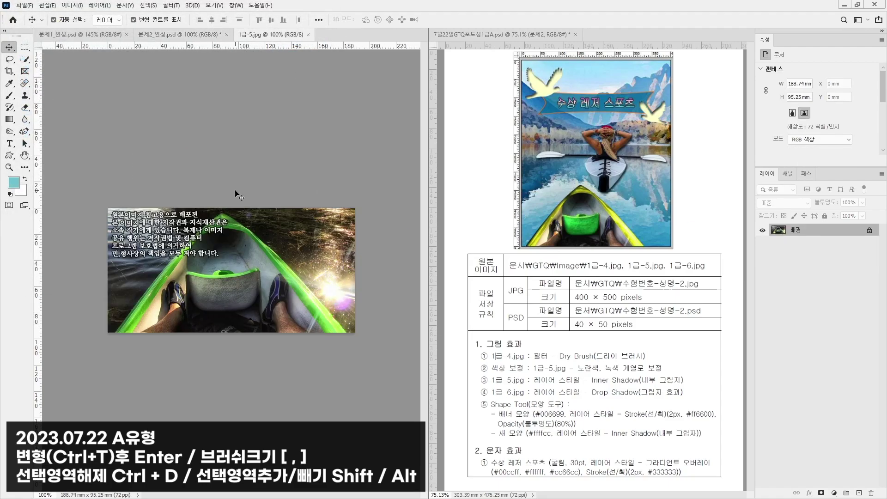
- Select the whole green kayak, including the seat and legs, in 1급-5.jpg with the Quick Selection tool
click(25, 59)
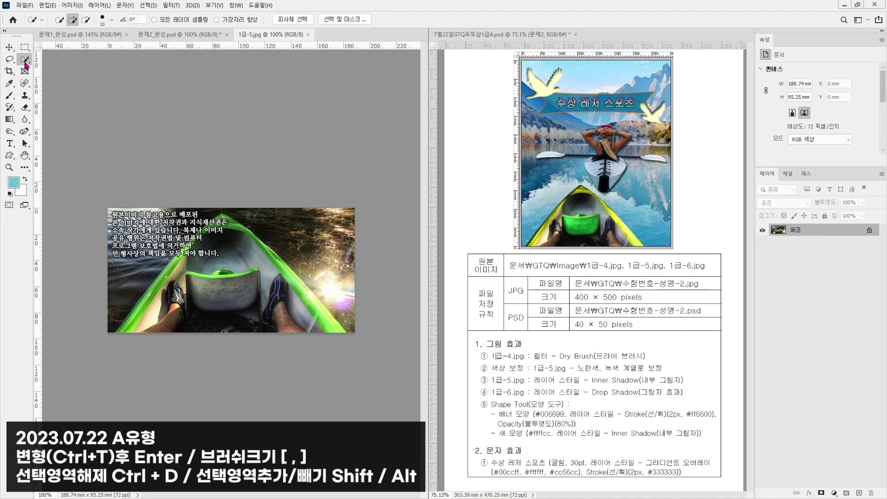
click(76, 69)
mouse_move(222, 217)
mouse_down()
mouse_move(167, 316)
mouse_move(231, 295)
mouse_move(153, 311)
mouse_move(127, 332)
mouse_move(158, 292)
mouse_move(254, 247)
mouse_move(322, 319)
mouse_up()
scroll(185, 249, up, 5)
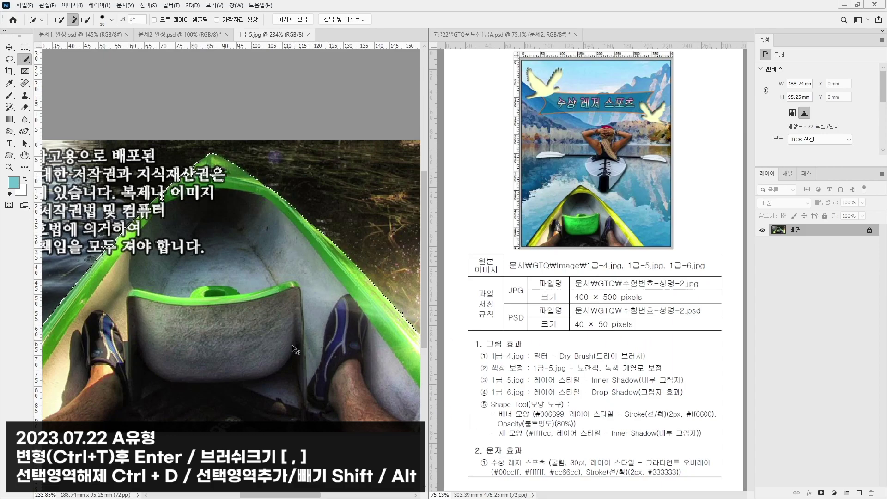
- Copy the selected kayak into 문제2_완성.psd and move it down to the canvas's lower edge
key(ctrl+c)
click(181, 34)
key(ctrl+v)
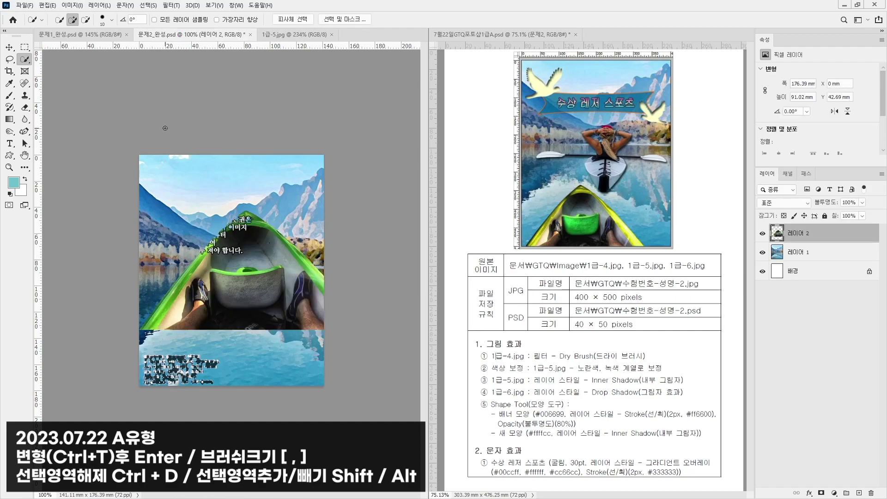
click(7, 49)
drag(245, 282, 247, 342)
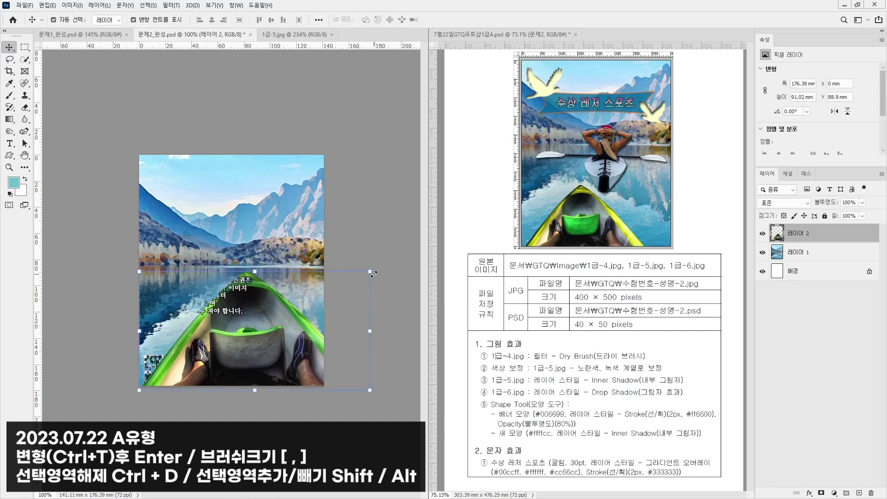
- Scale the kayak to about 132 × 68 mm and place it at the canvas's lower-left corner
key(ctrl+t)
drag(371, 270, 311, 301)
drag(237, 366, 231, 363)
key(Return)
click(248, 434)
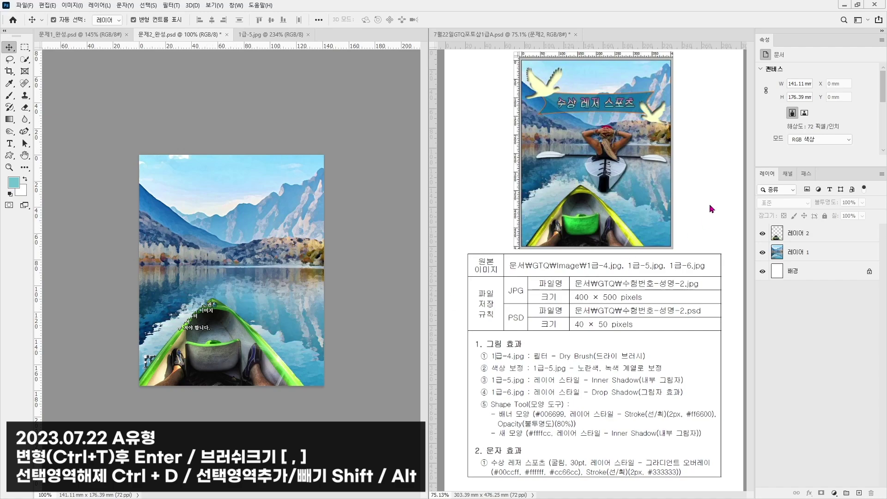
- Select only the green rim of the kayak on 레이어 2 with the Quick Selection tool
click(26, 61)
click(809, 236)
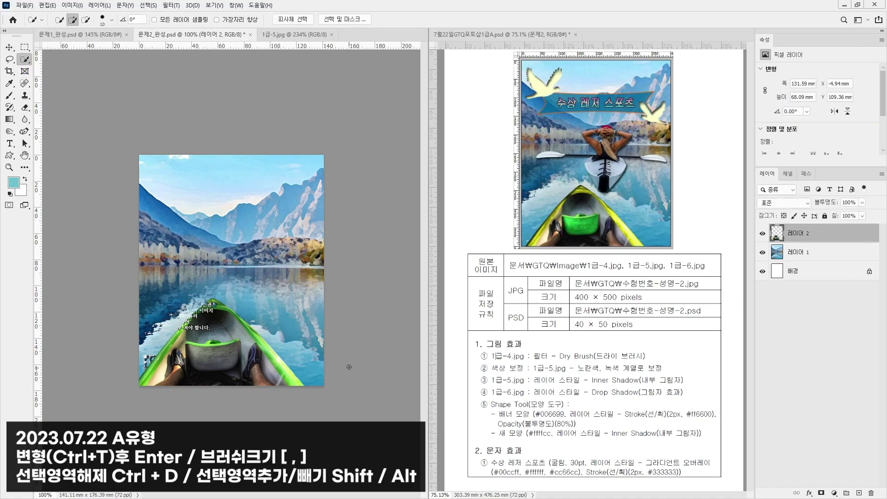
key(ctrl+plus)
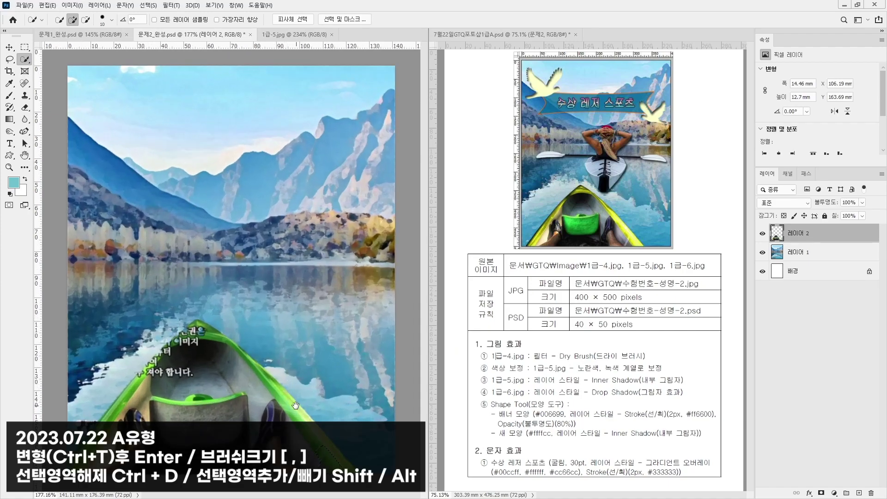
key(ctrl+d)
mouse_move(306, 419)
mouse_down()
mouse_move(238, 340)
mouse_move(184, 335)
mouse_move(152, 354)
mouse_move(96, 420)
mouse_up()
drag(73, 455, 71, 464)
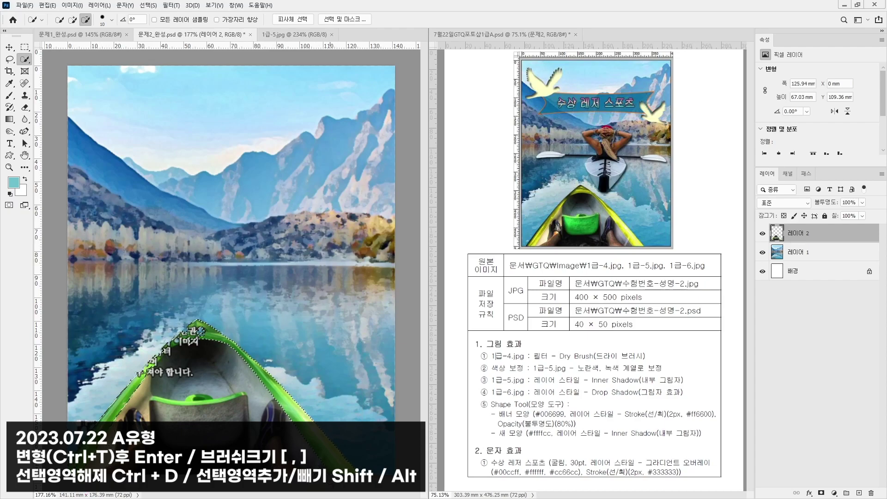
key(shift)
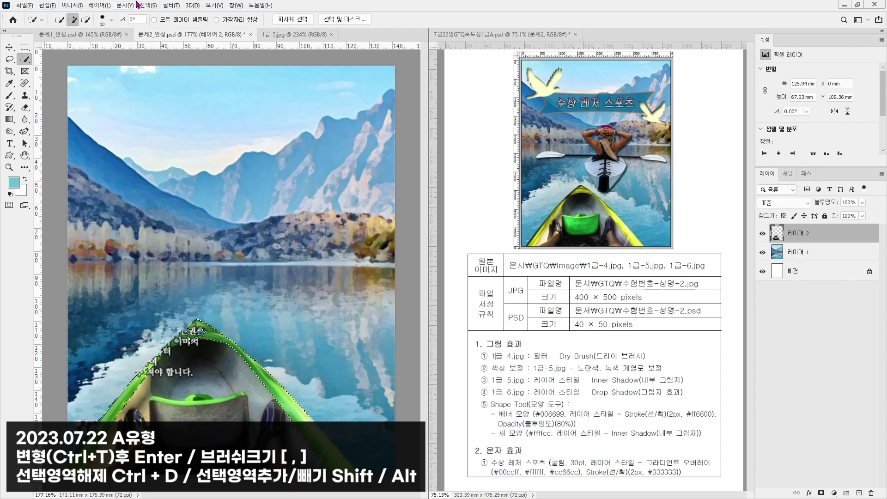
- Colorize the kayak rim yellow with Hue/Saturation at hue 62, saturation 72 and lightness +30, and clear the selection
click(84, 7)
mouse_move(99, 30)
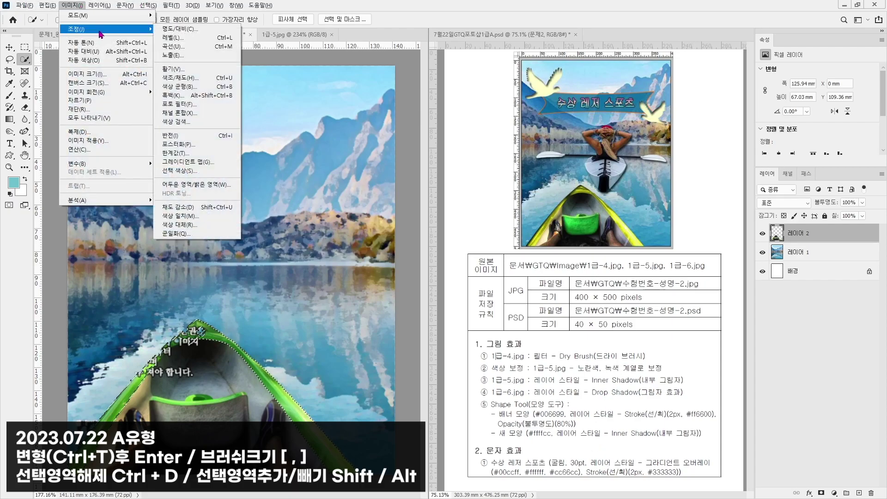
click(205, 80)
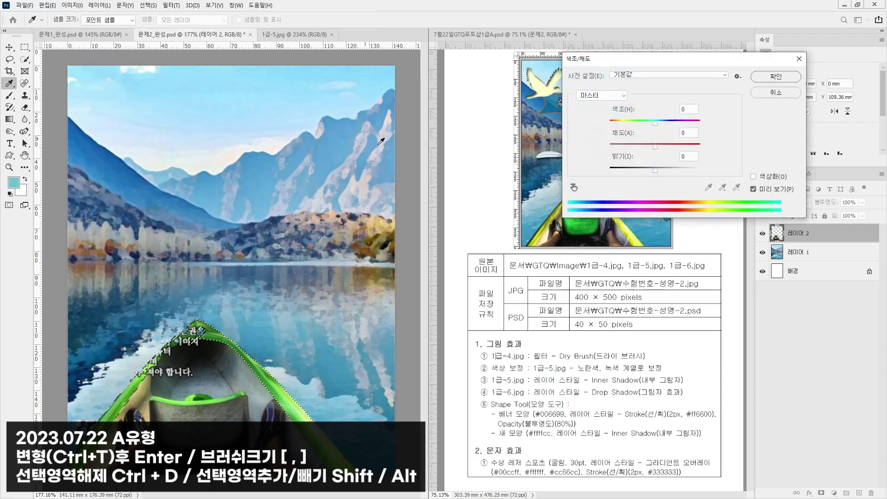
click(762, 179)
drag(634, 123, 669, 171)
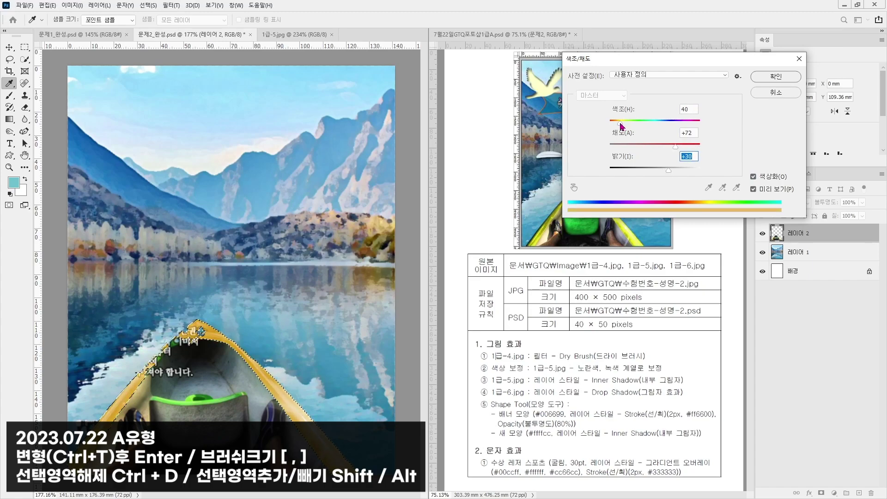
drag(622, 123, 625, 123)
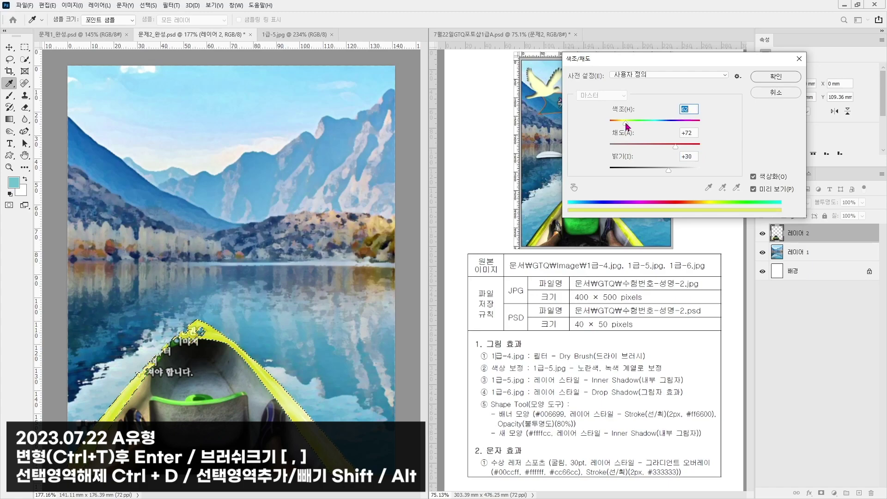
click(774, 77)
key(w)
key(ctrl+d)
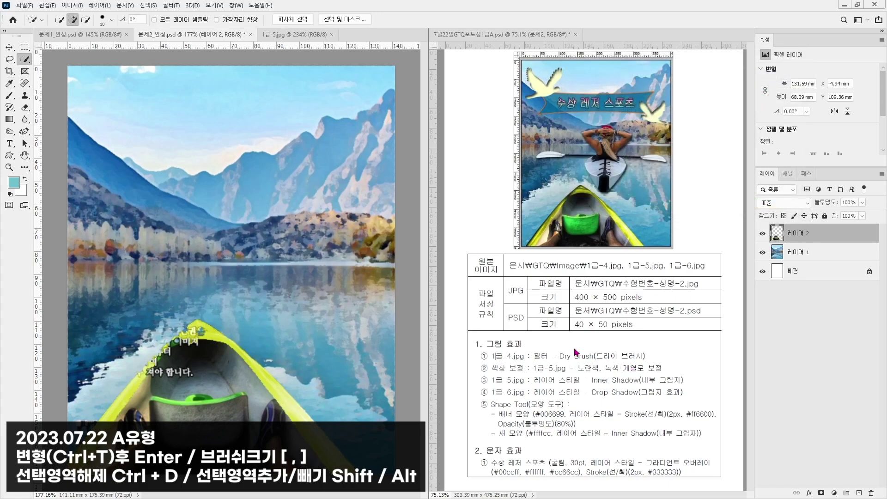
- Select the grey seat back inside the kayak with the Quick Selection tool, trimming excess from the selection
drag(152, 405, 168, 429)
key(alt)
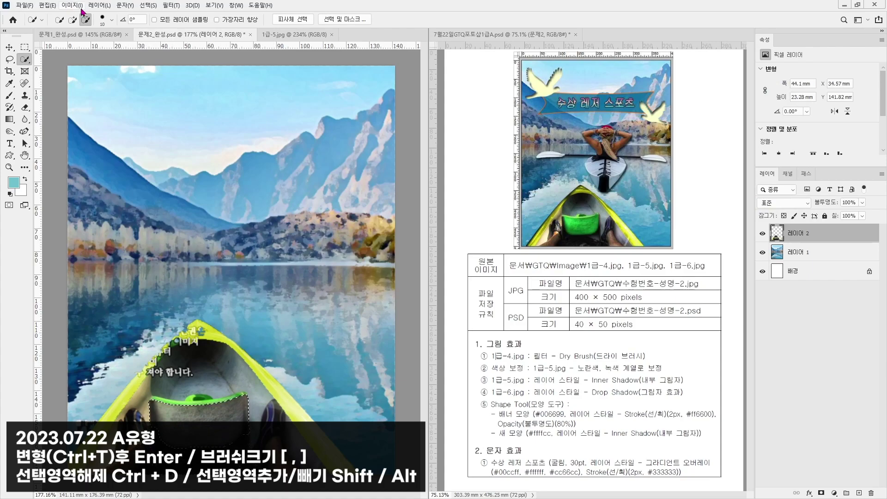
click(75, 20)
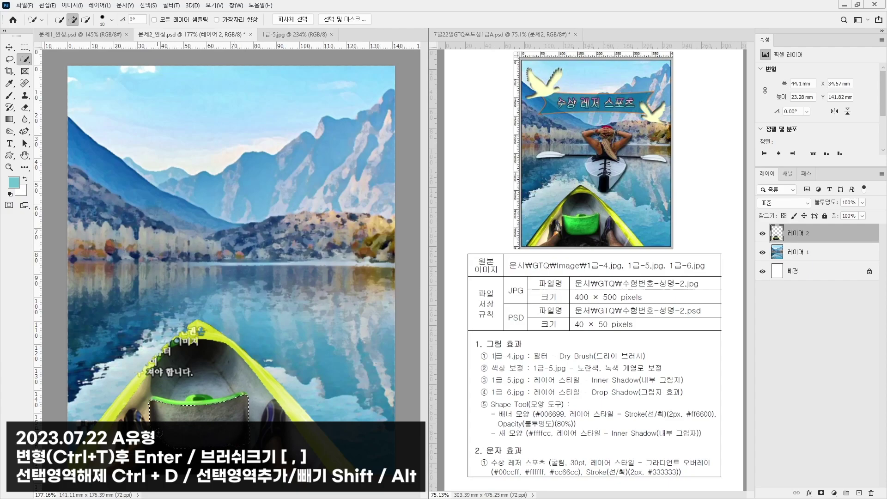
key(alt)
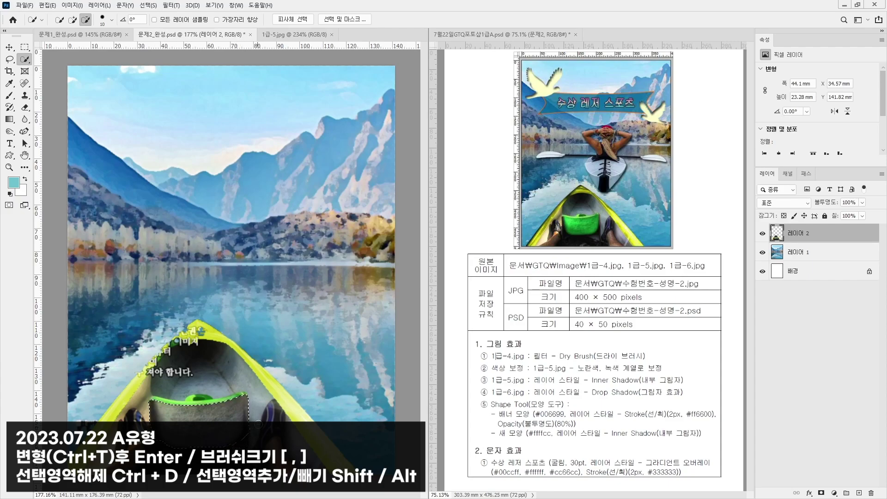
- Colorize the seat back green with Hue/Saturation and clear the selection
click(73, 5)
mouse_move(106, 29)
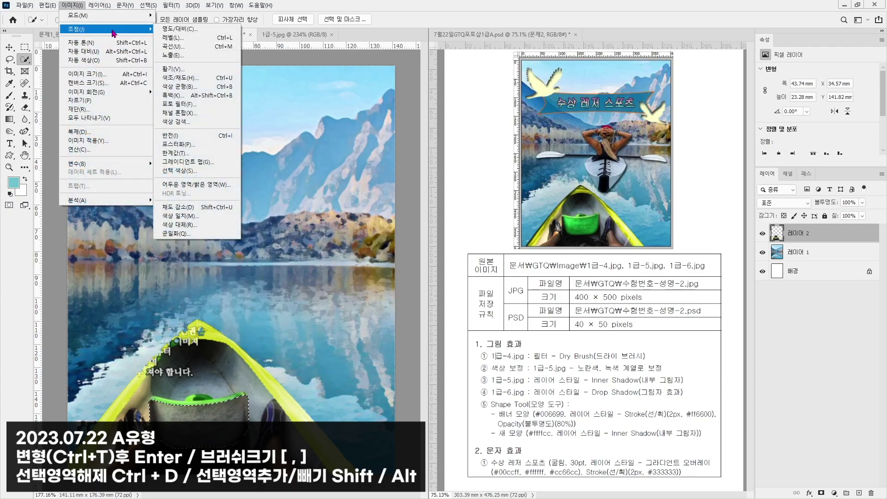
click(204, 78)
click(770, 180)
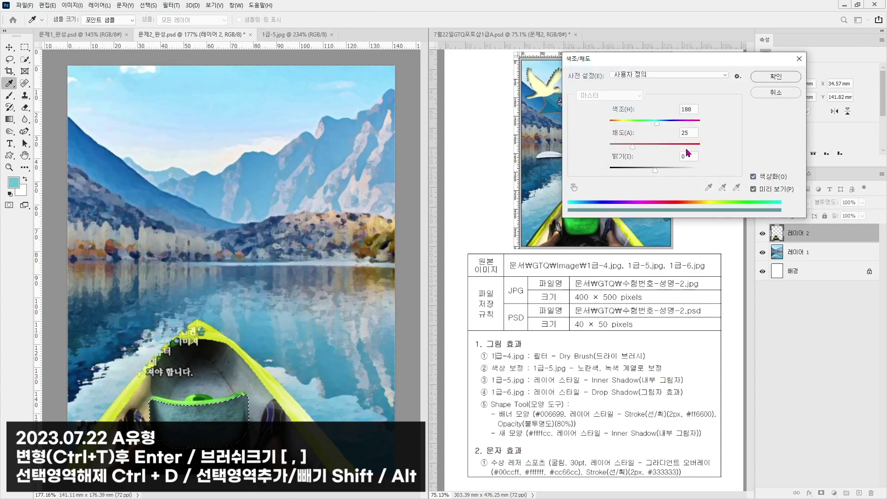
drag(643, 122, 649, 148)
click(776, 76)
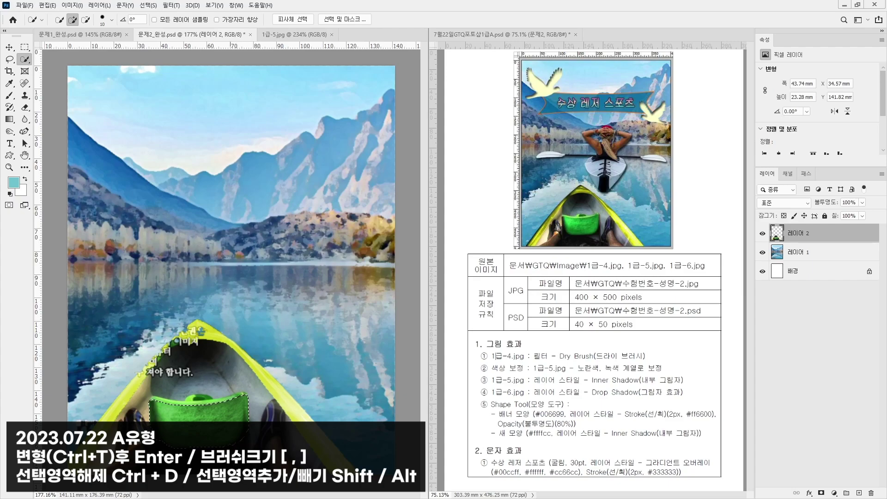
key(ctrl+d)
- Add an Inner Shadow to the kayak layer with 69% opacity, angle 130°, distance 3 px and size 8 px
click(807, 493)
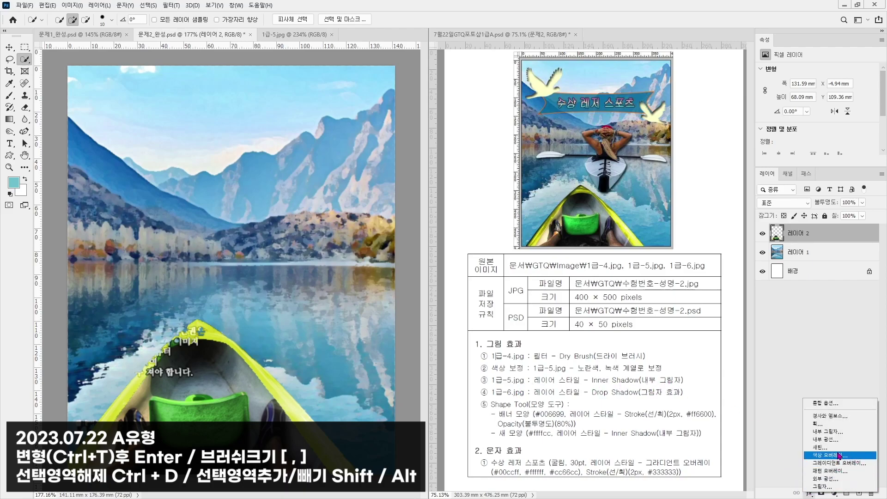
click(841, 434)
drag(377, 241, 561, 139)
drag(535, 196, 540, 199)
drag(551, 113, 608, 268)
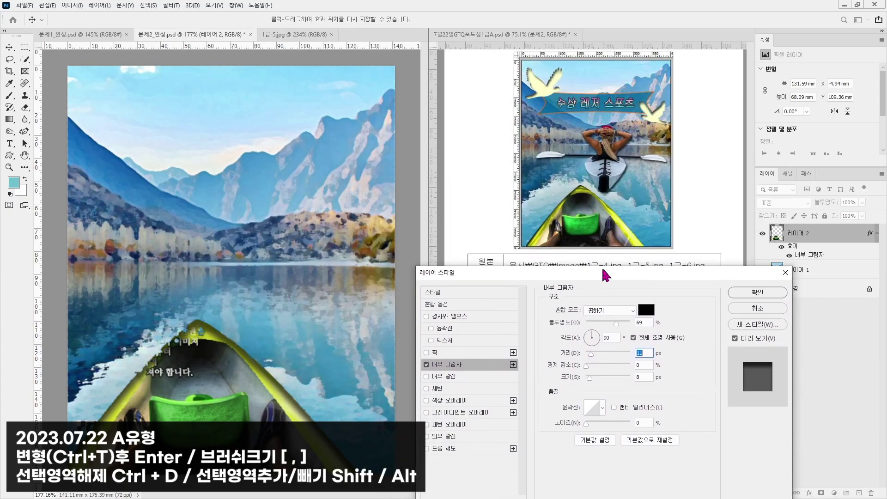
click(595, 331)
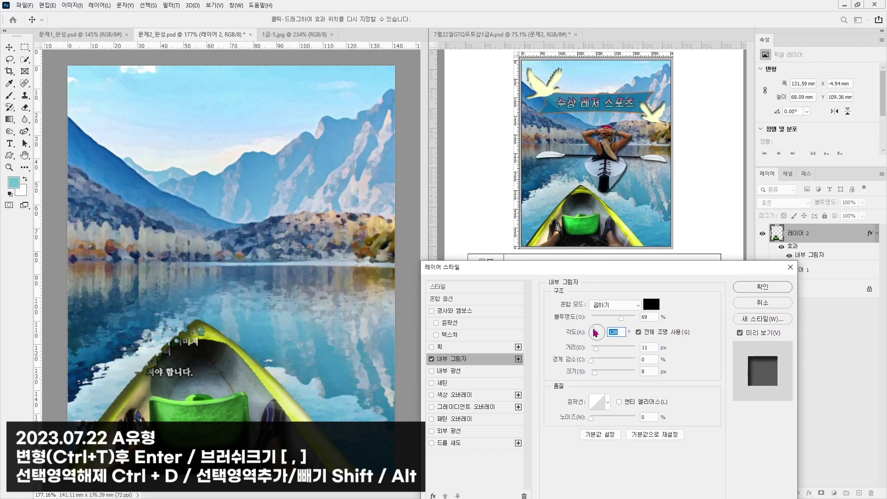
click(596, 332)
drag(594, 351, 592, 351)
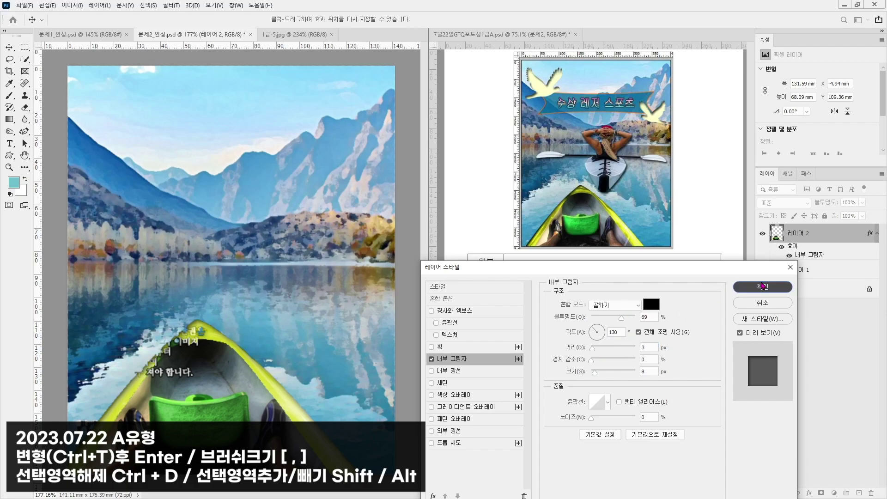
click(762, 286)
key(w)
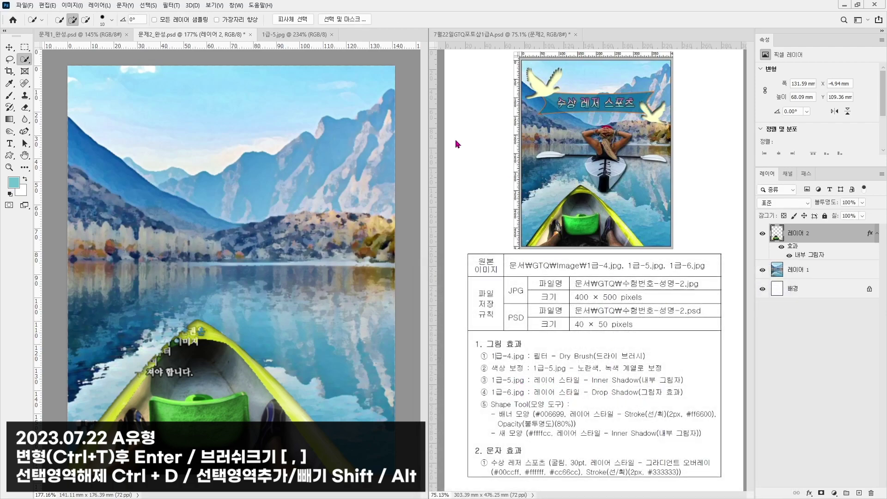
- Open the source image 1급-6.jpg from the 소스파일 folder
click(32, 6)
click(37, 26)
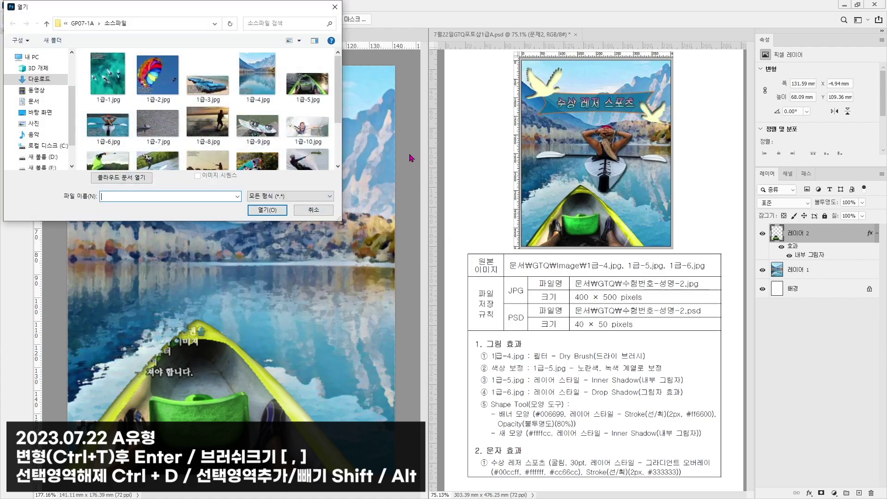
double_click(130, 134)
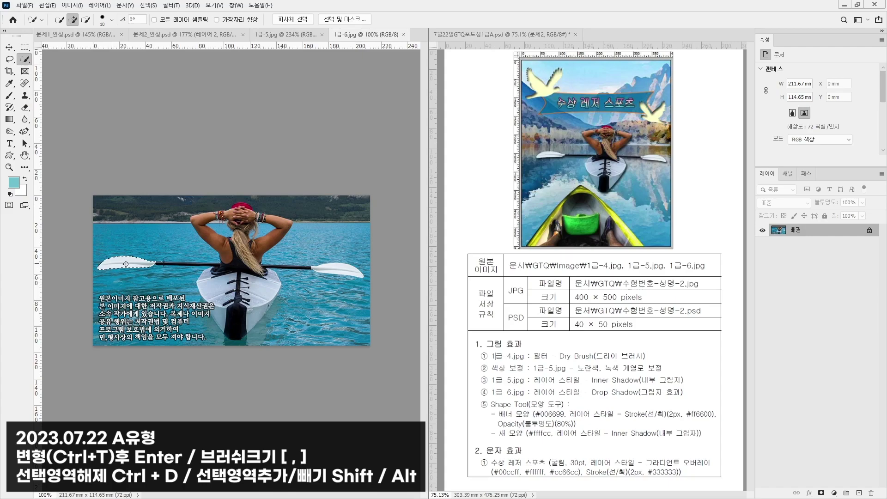
- Quick-select the woman, the white kayak and the paddle in 1급-6.jpg, reducing the brush size to 6 for the thin shaft
drag(182, 264, 237, 263)
scroll(212, 234, up, 5)
mouse_move(150, 322)
mouse_down()
mouse_move(178, 385)
mouse_move(198, 401)
mouse_move(262, 374)
mouse_move(298, 306)
mouse_move(305, 336)
mouse_move(296, 357)
mouse_move(322, 320)
mouse_up()
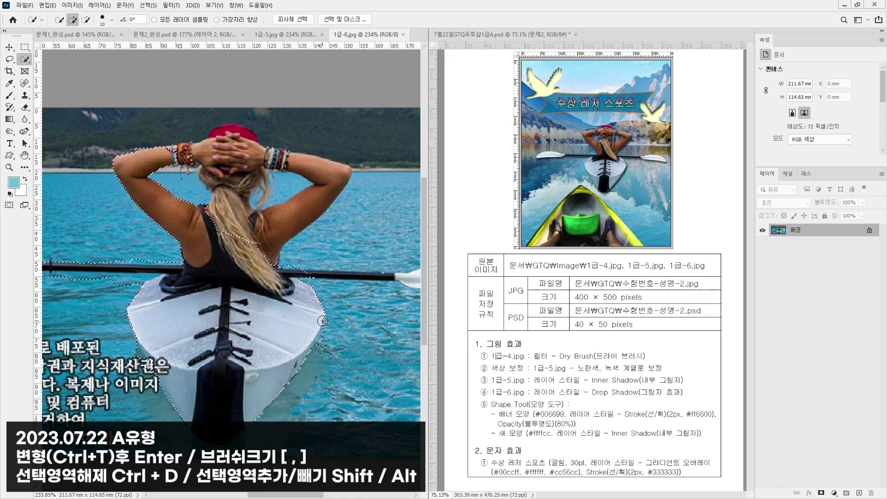
drag(322, 279, 139, 278)
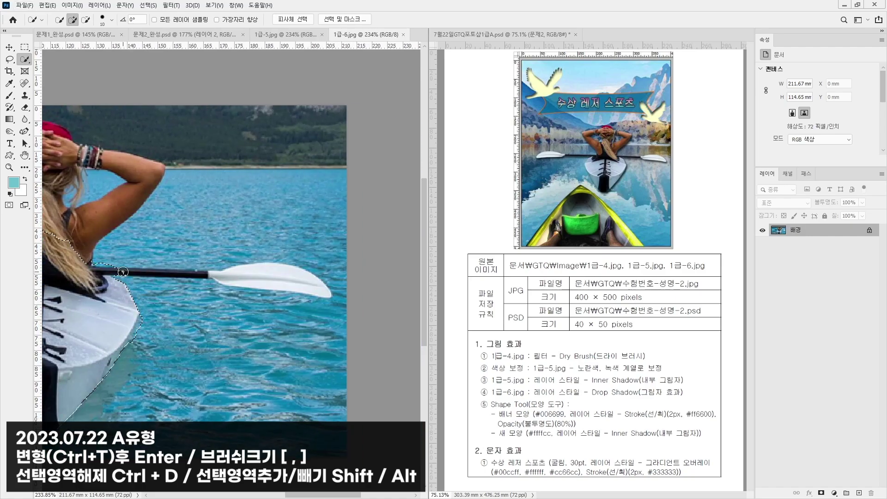
key(bracketleft)
key(bracketleft)
key(bracketleft)
key(bracketleft)
mouse_move(120, 271)
mouse_down()
mouse_move(243, 280)
mouse_move(266, 280)
mouse_move(214, 280)
mouse_move(296, 250)
mouse_move(381, 261)
mouse_move(348, 268)
mouse_up()
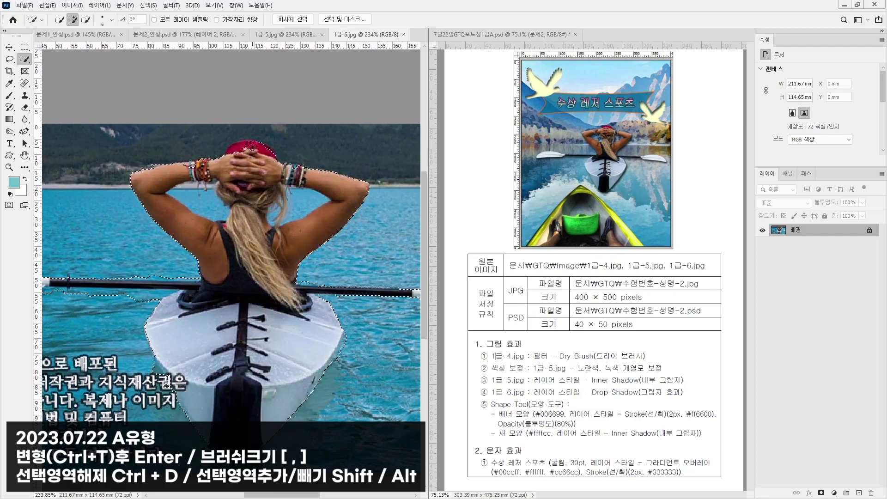
- Subtract the water gaps between the woman's arms and head from the selection
key(alt)
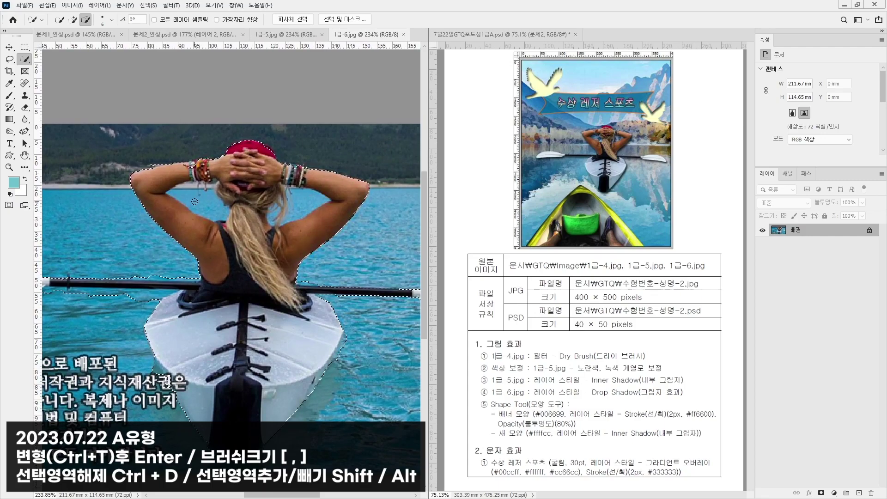
drag(307, 193, 274, 214)
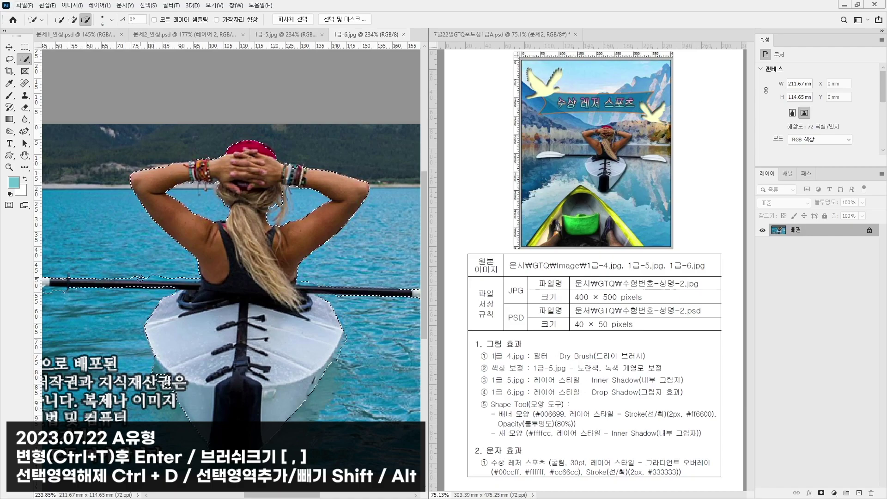
- Trim the excess water above and below the paddle shaft from the selection with the Polygonal Lasso in subtract mode
mouse_move(116, 292)
mouse_down()
mouse_move(274, 253)
mouse_move(266, 254)
mouse_up()
drag(10, 59, 45, 69)
key(alt)
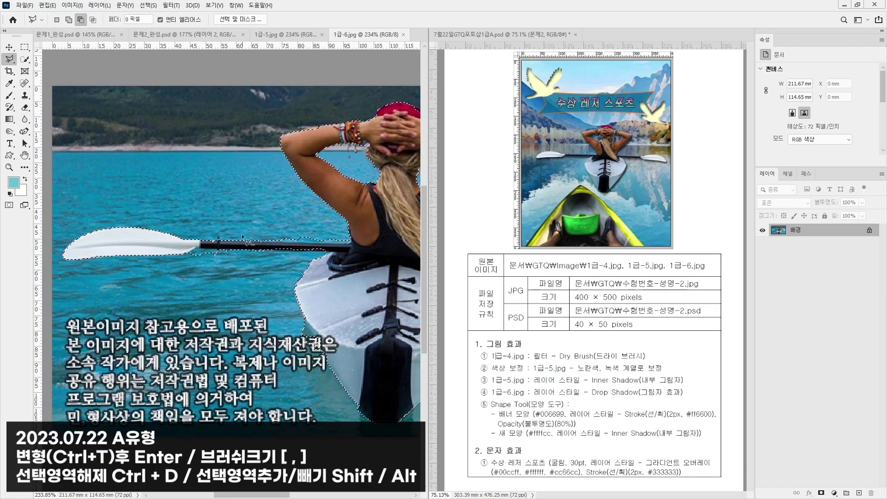
click(301, 248)
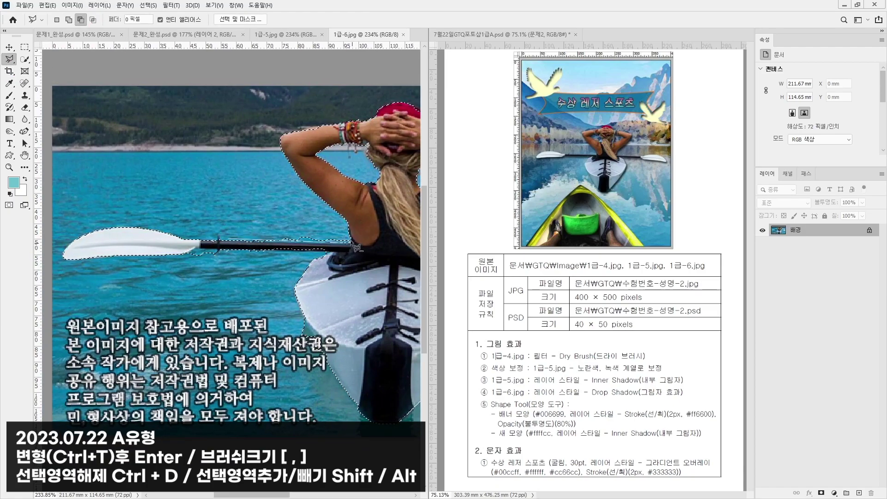
click(234, 215)
click(352, 216)
click(351, 241)
click(218, 241)
double_click(189, 254)
click(219, 250)
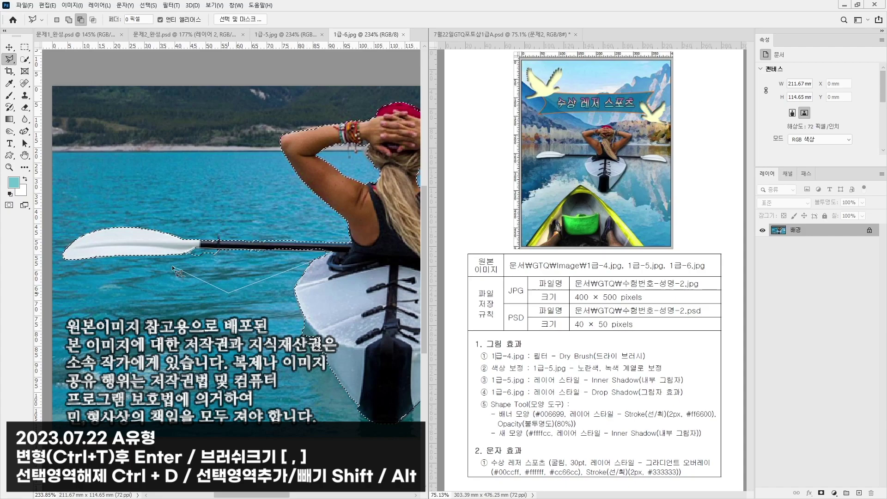
double_click(185, 258)
scroll(301, 292, down, 3)
scroll(300, 287, down, 2)
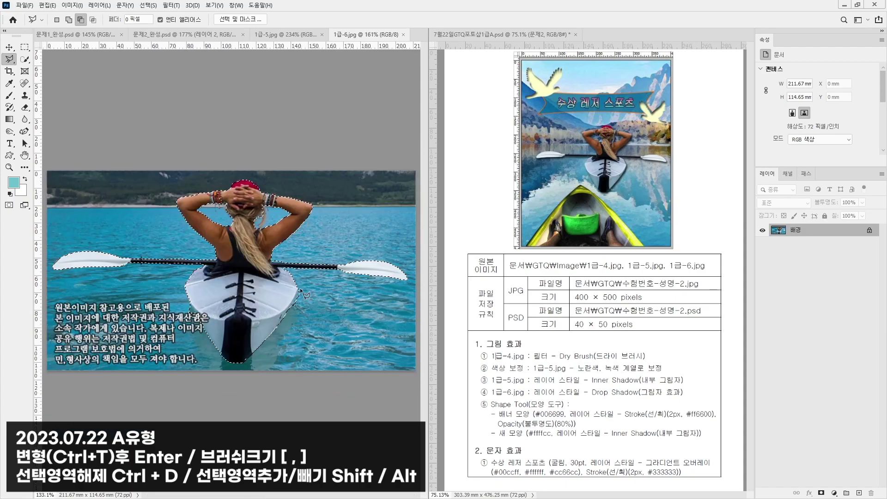
- Copy the selected woman, kayak and paddle and paste them into 문제2_완성.psd
key(ctrl+c)
click(285, 34)
click(184, 35)
key(ctrl+v)
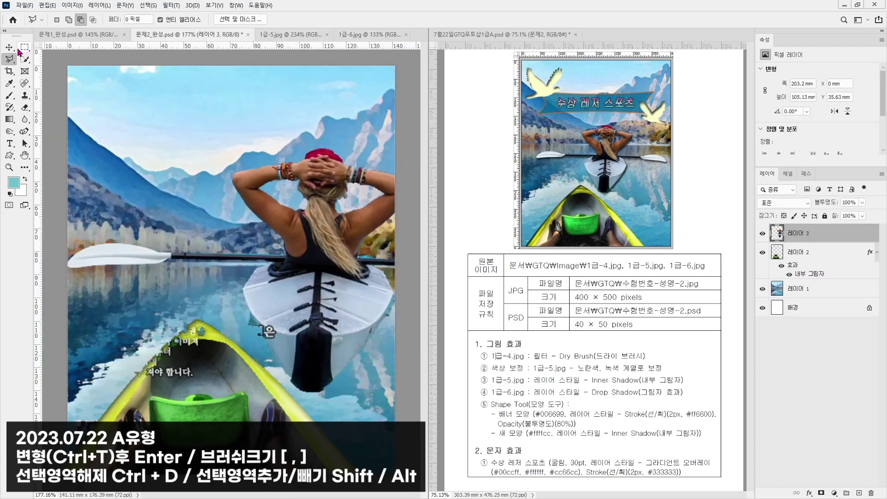
- Scale the pasted woman and kayak to about 114 × 59 mm and place them above the yellow kayak's tip
key(ctrl+t)
drag(66, 146, 179, 205)
drag(322, 274, 246, 266)
drag(351, 197, 364, 190)
drag(364, 190, 361, 196)
drag(259, 275, 279, 274)
key(Return)
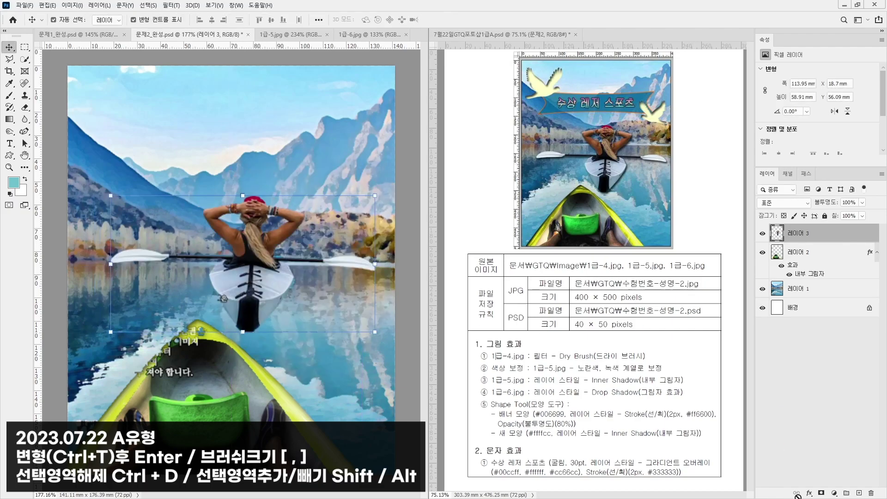
- Add a Drop Shadow to the woman-and-kayak layer with angle 130°, distance 3 px and size 9 px
key(F2)
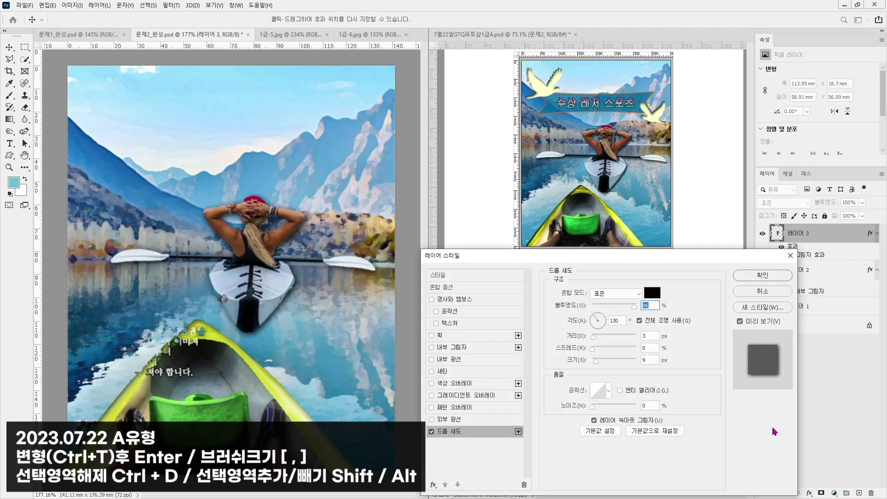
click(758, 277)
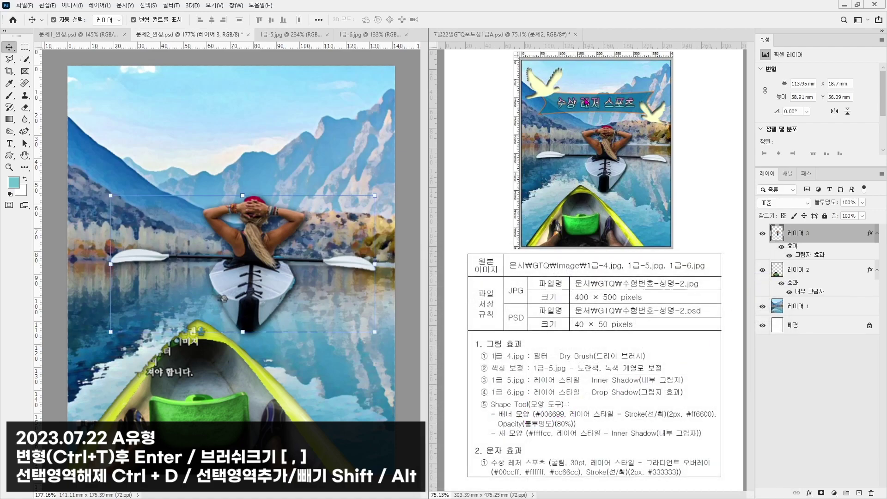
- Draw a curved banner custom shape about 306 × 58 px across the sky above the woman
click(8, 157)
click(8, 161)
click(373, 20)
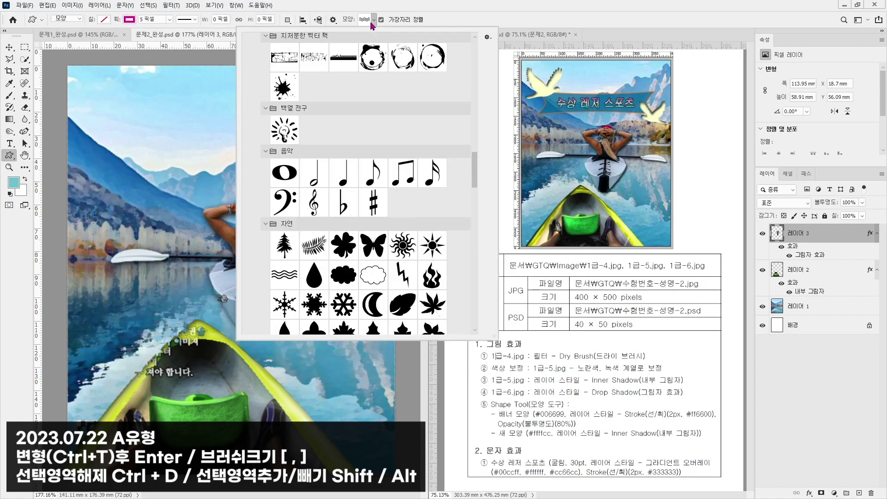
drag(477, 172, 465, 140)
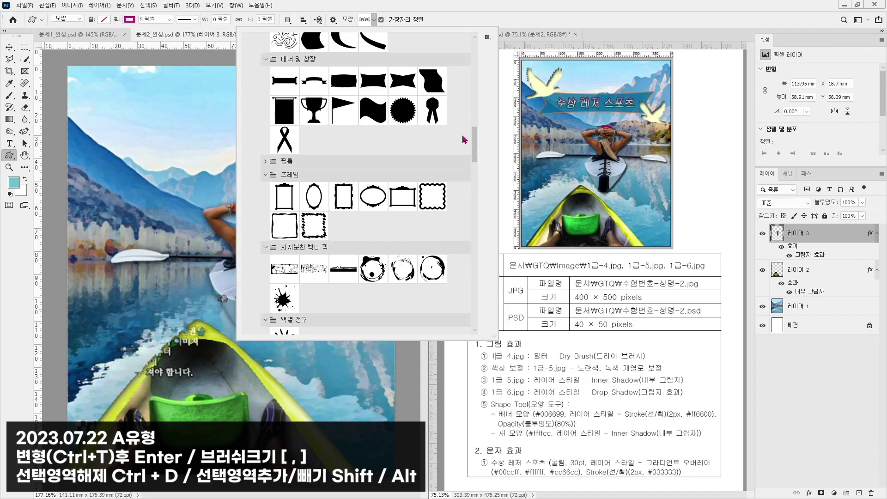
click(372, 87)
drag(110, 95, 358, 141)
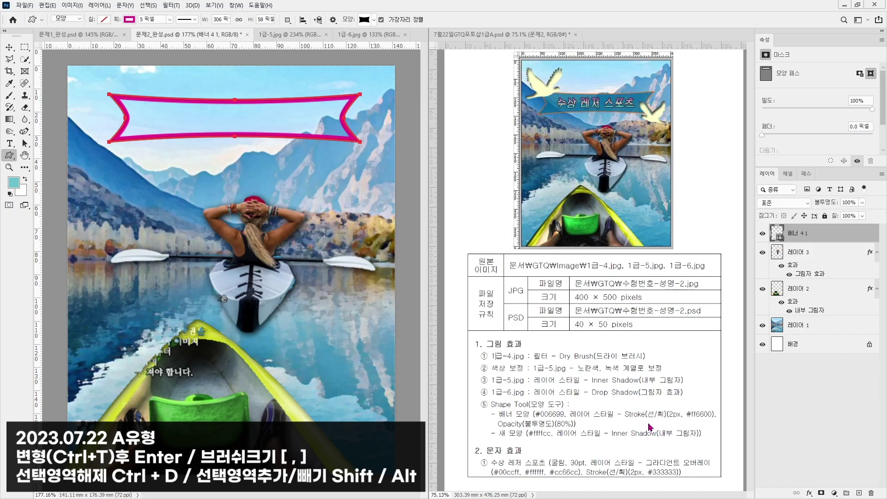
- Add a 2 px Stroke layer style to the banner with solid color #ff6600
click(808, 493)
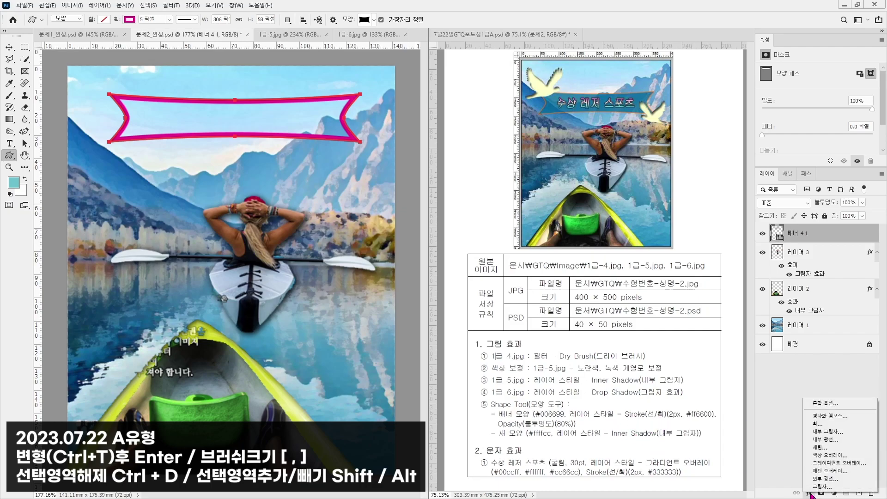
click(827, 425)
mouse_move(670, 246)
mouse_down()
mouse_move(583, 113)
mouse_move(577, 36)
mouse_up()
click(522, 128)
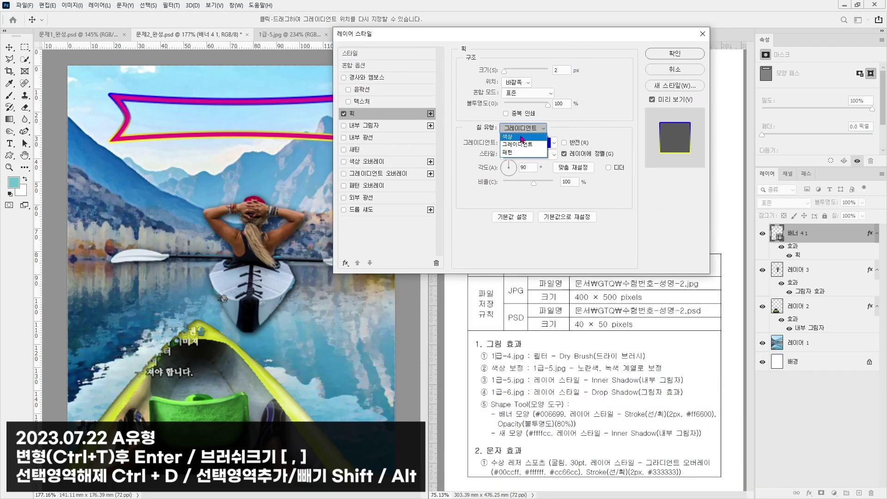
click(524, 136)
click(492, 144)
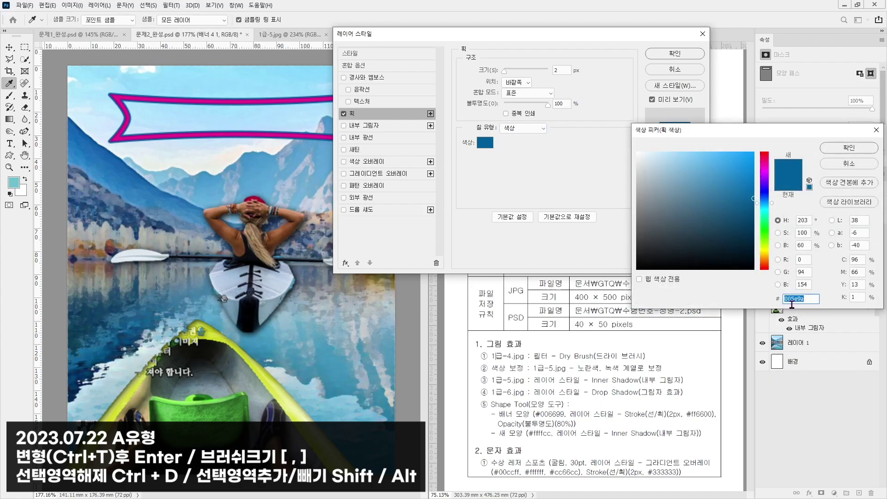
text(6)
key(BackSpace)
text(ff6600)
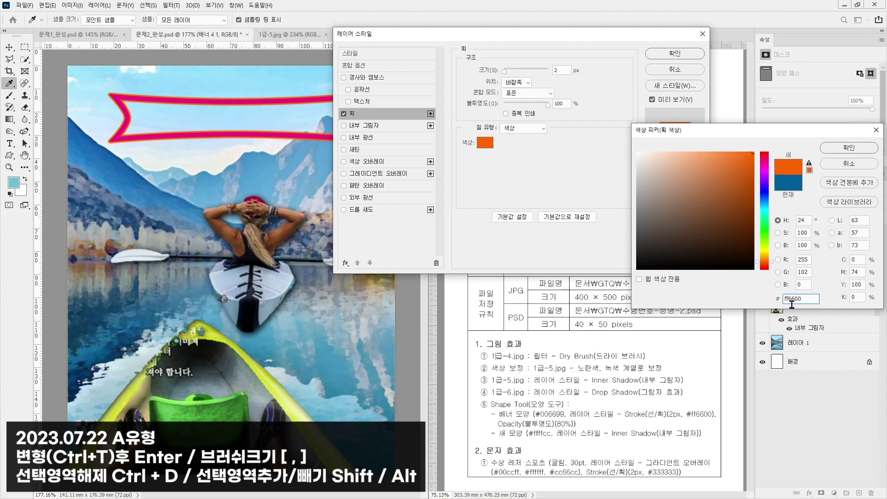
key(Return)
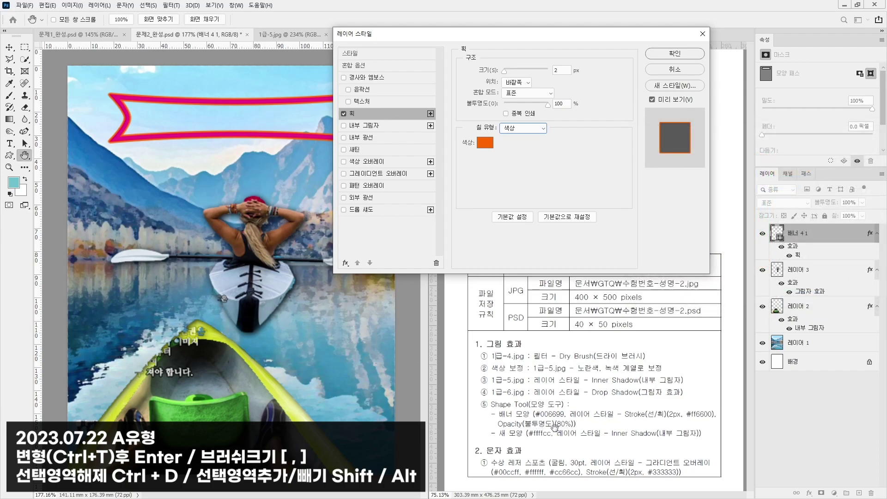
key(Return)
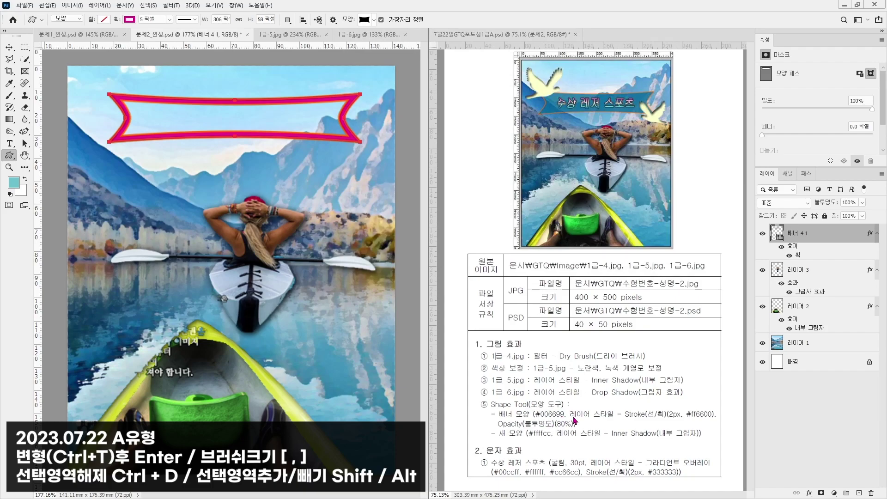
- Fill the banner shape with #006699 and remove its own shape outline
click(104, 19)
click(160, 37)
text(0)
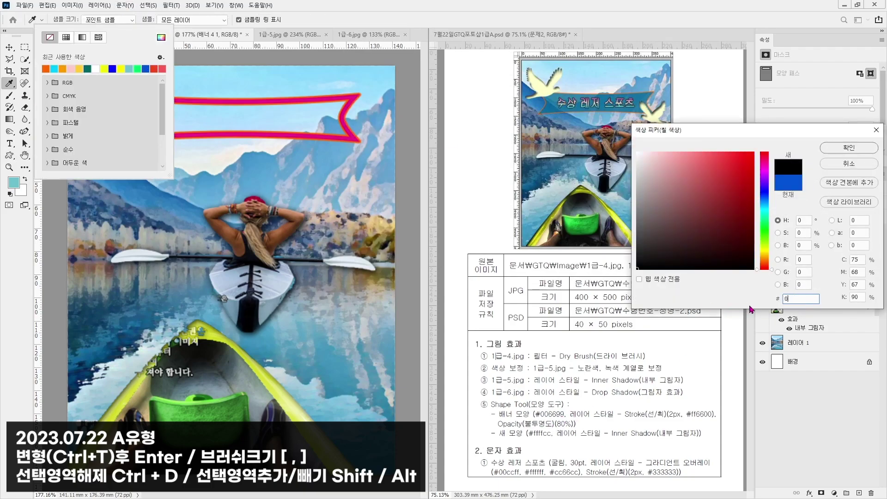
text(06699)
key(Return)
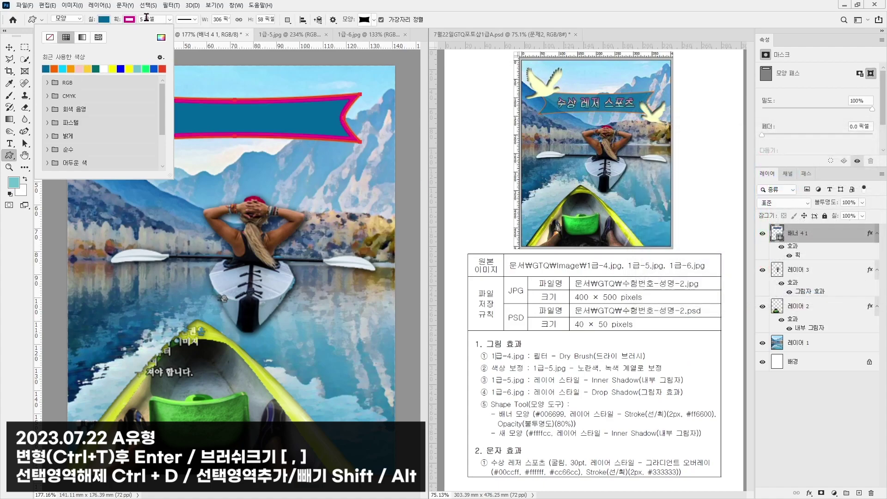
click(129, 19)
click(74, 37)
- Move the banner slightly down and set its layer opacity to 80%
click(11, 48)
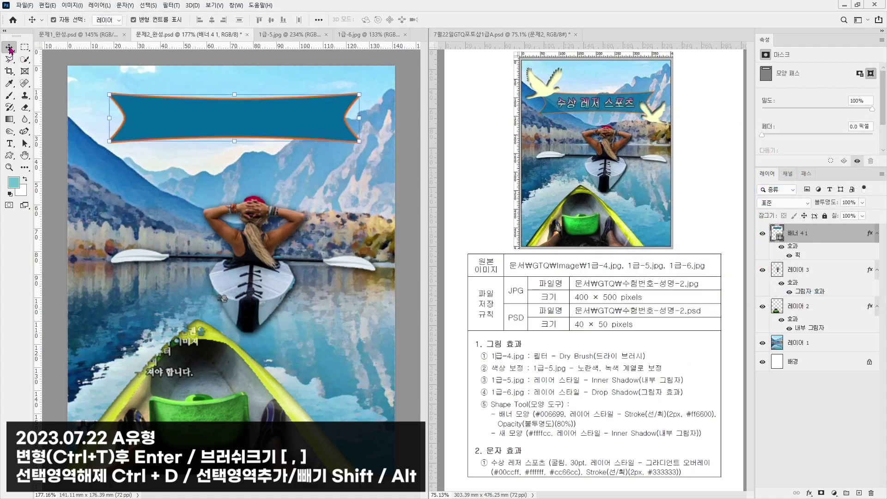
drag(217, 124, 214, 131)
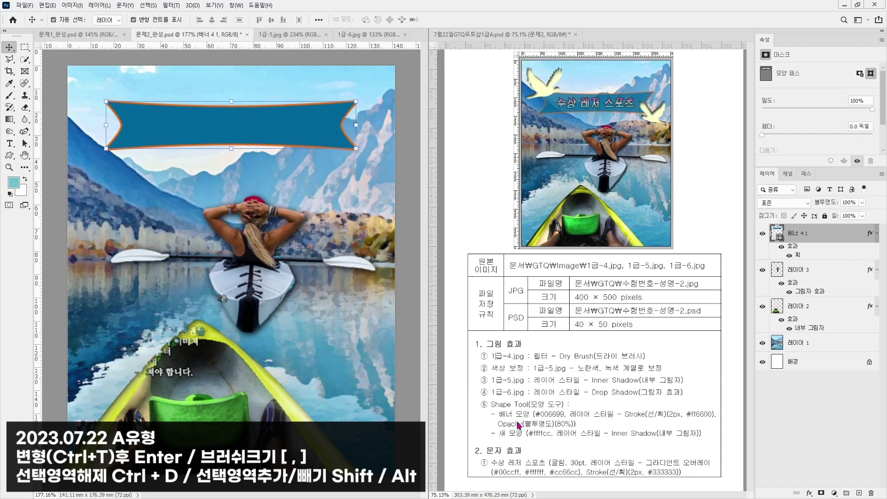
click(819, 203)
text(80)
key(Return)
click(400, 183)
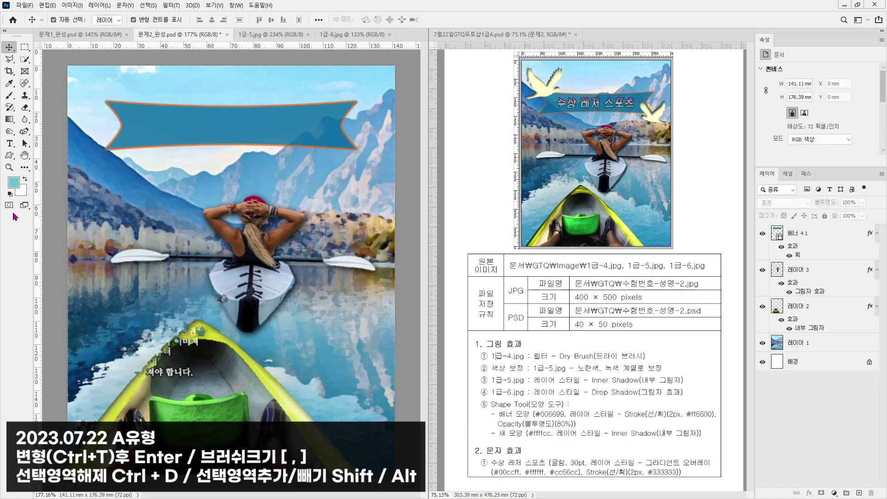
- Draw a flying bird custom shape about 77 × 65 px over the banner's left end
click(8, 156)
click(60, 199)
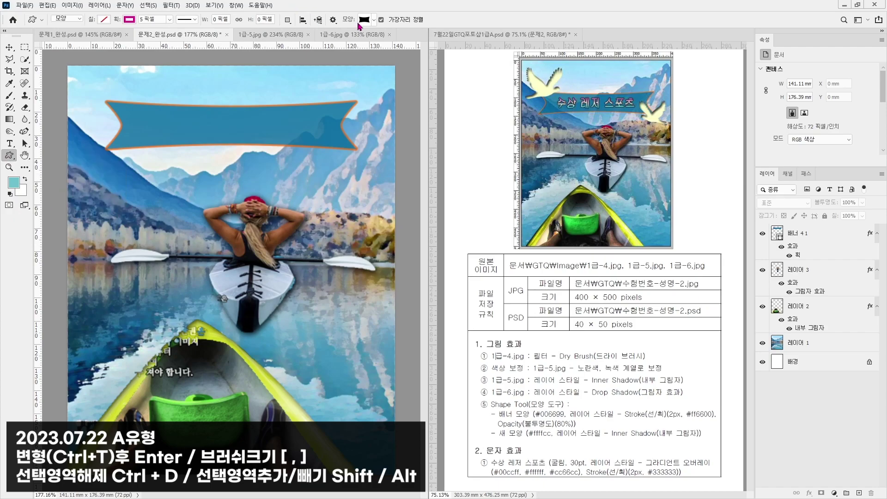
click(368, 20)
drag(476, 144, 479, 95)
click(324, 190)
drag(70, 79, 138, 134)
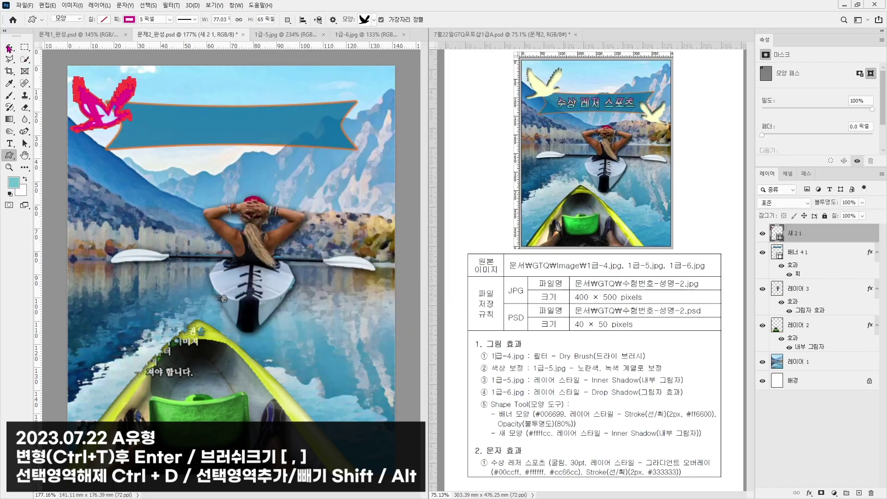
- Remove the bird shape's outline and fill it with #ffffcc
click(130, 20)
click(75, 37)
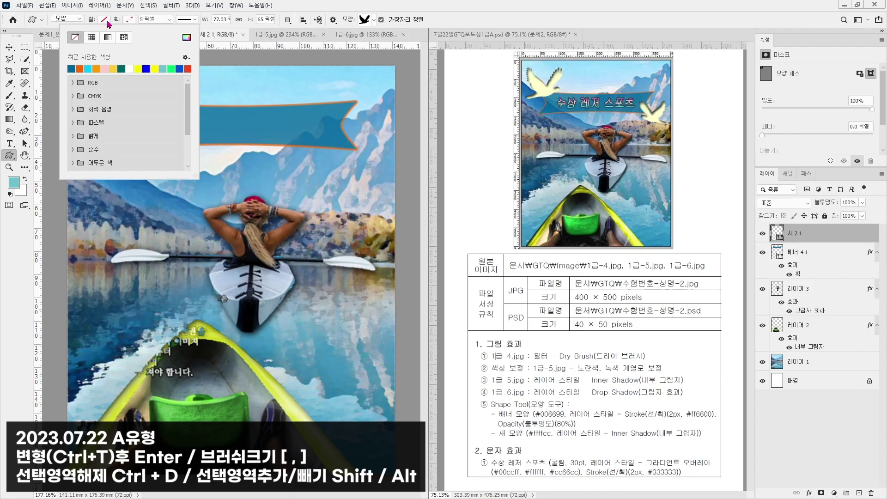
click(106, 22)
click(160, 38)
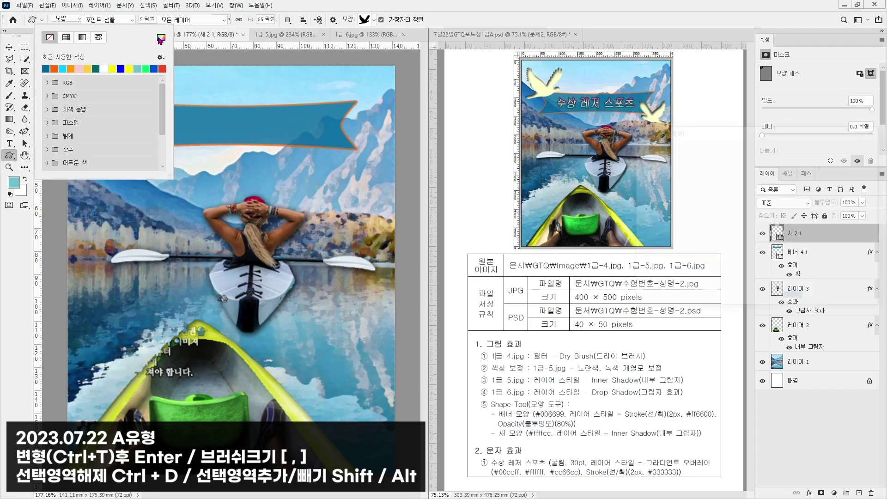
text(ffffcc)
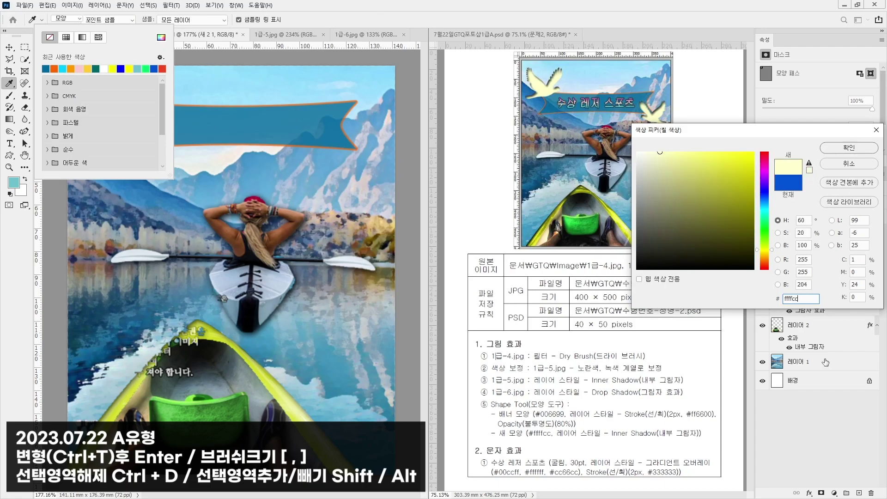
key(Return)
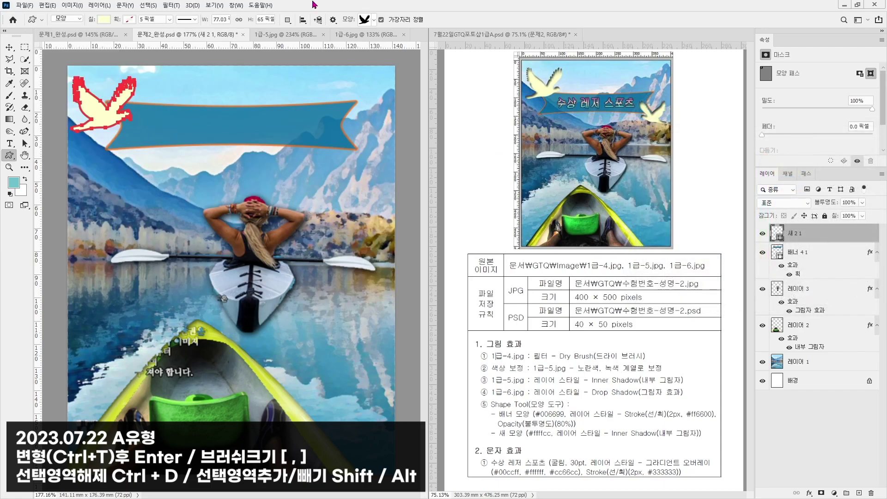
- Add an Inner Shadow to the bird with 69% opacity, angle 130°, distance 1 px and size 4 px
click(814, 494)
click(826, 434)
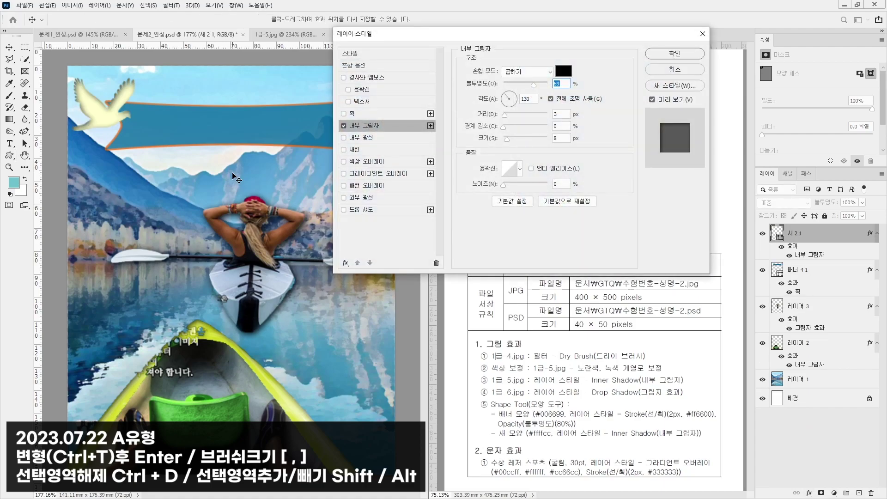
drag(508, 29, 474, 217)
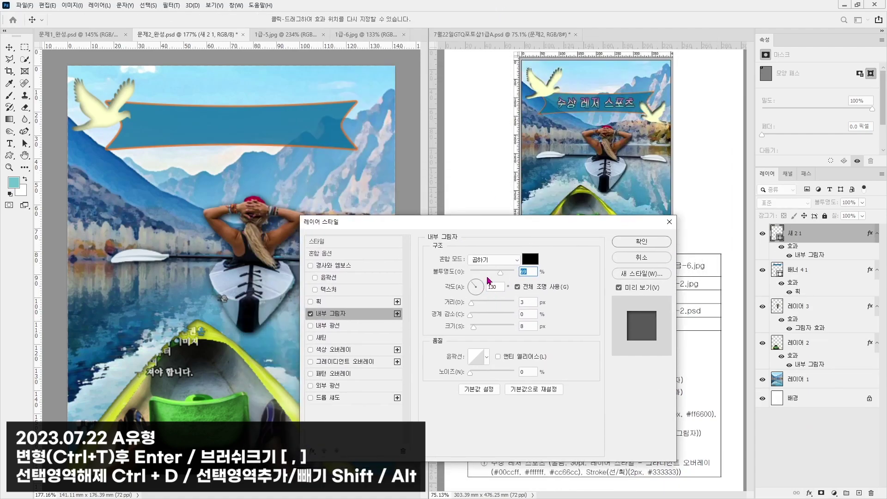
drag(473, 326, 470, 303)
key(Return)
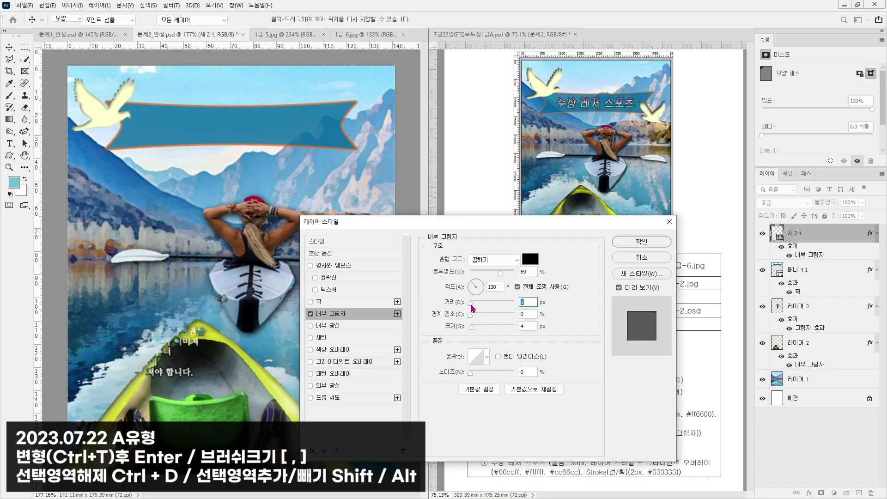
- Duplicate the bird, flip the copy horizontally, and shrink and place it over the banner's right end
key(v)
drag(123, 109, 330, 158)
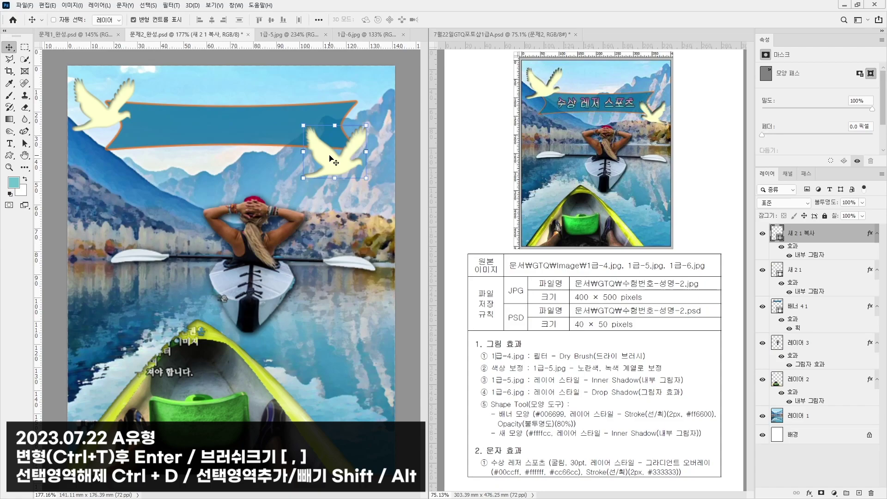
key(ctrl+t)
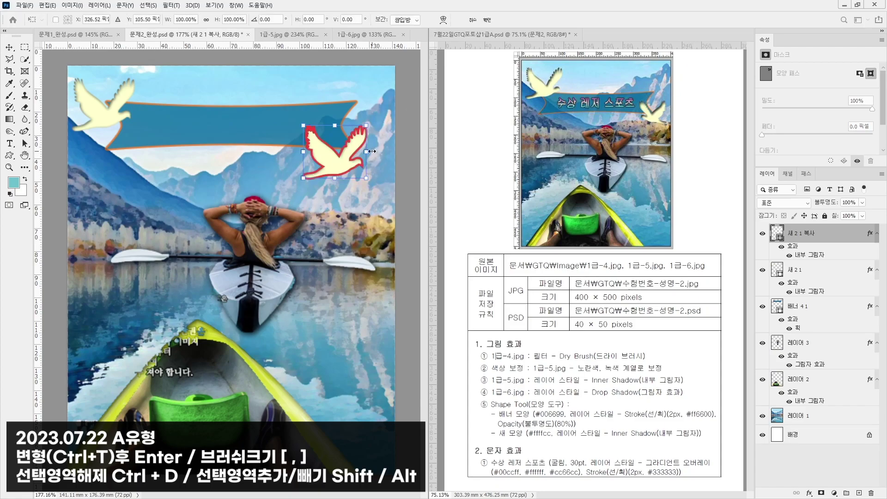
right_click(327, 158)
click(357, 318)
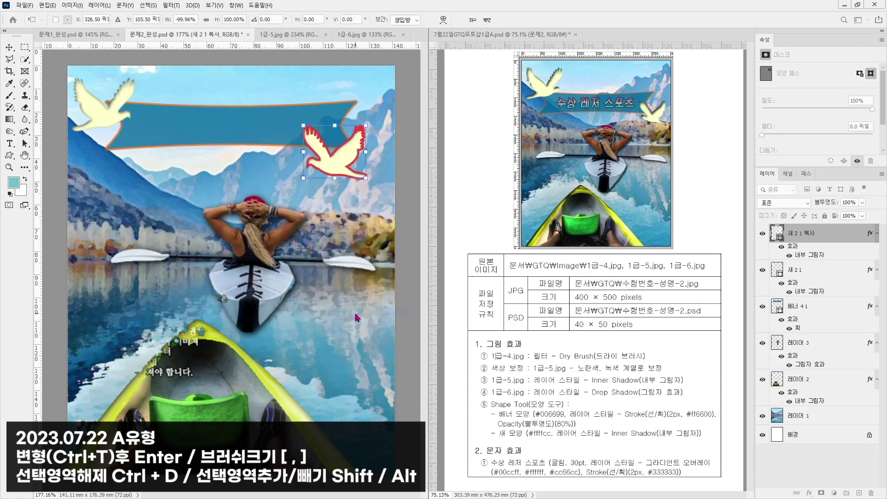
drag(371, 127, 369, 150)
key(Return)
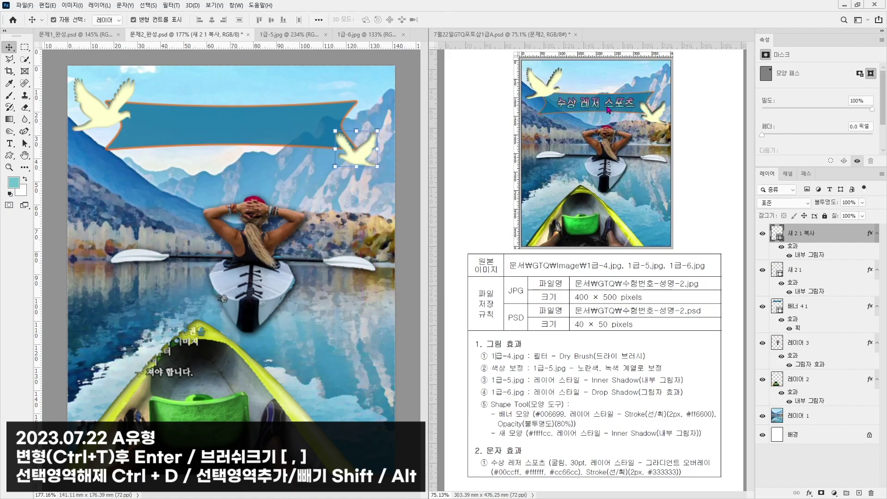
- Add a text layer reading "수상 레저 스포츠" over the banner
click(9, 143)
click(149, 125)
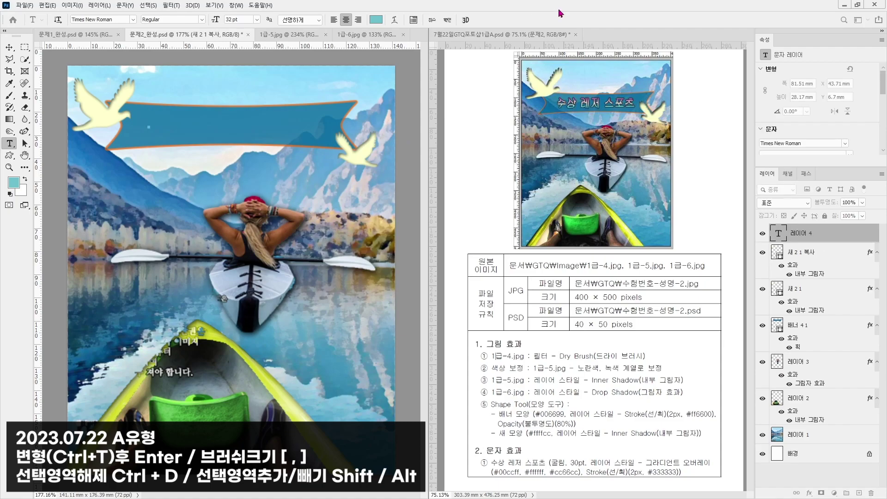
text(수상 레저 스포트)
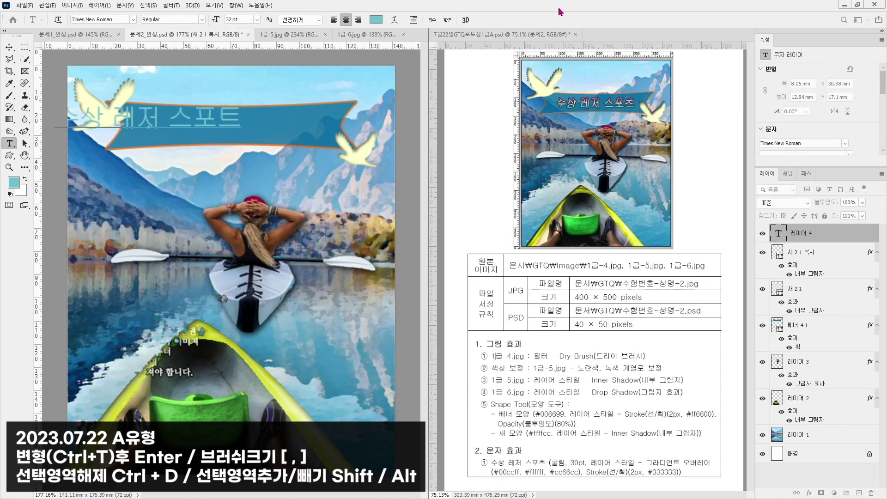
key(BackSpace)
text(츠)
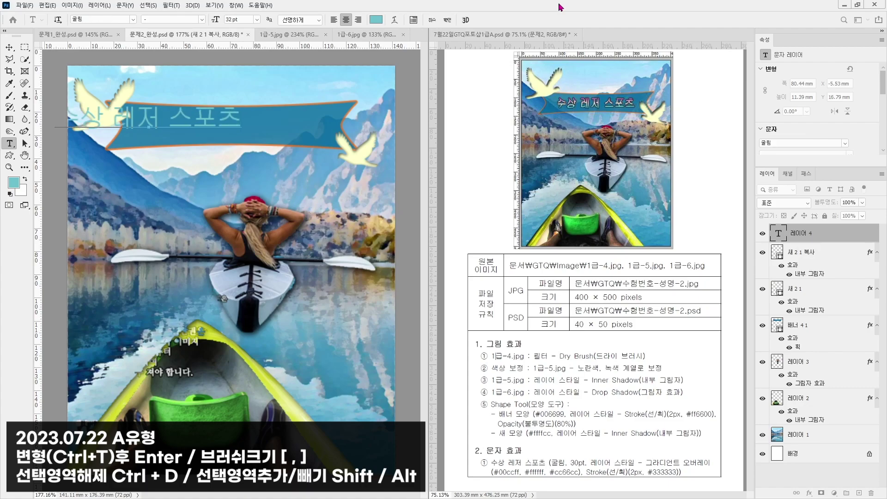
- Set the title text's size to 30 pt and center the text on the banner
key(ctrl+a)
click(241, 19)
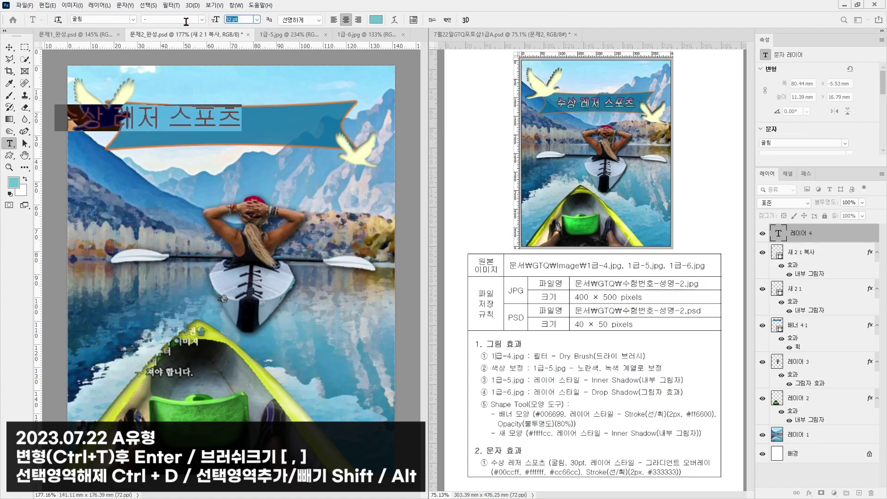
text(30)
key(Return)
key(ctrl+Return)
key(v)
drag(199, 118, 285, 126)
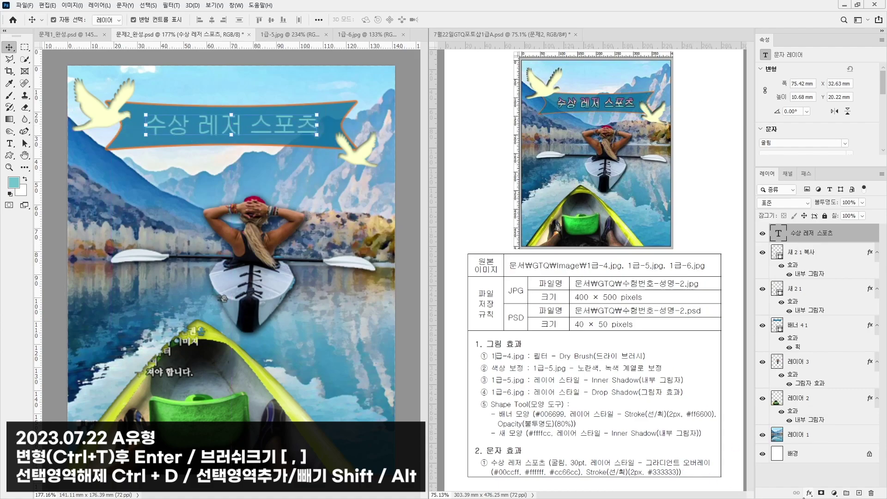
- Add a Gradient Overlay to the title text and set the gradient's starting color stop to #00ccff
click(809, 493)
click(824, 466)
drag(515, 224, 726, 79)
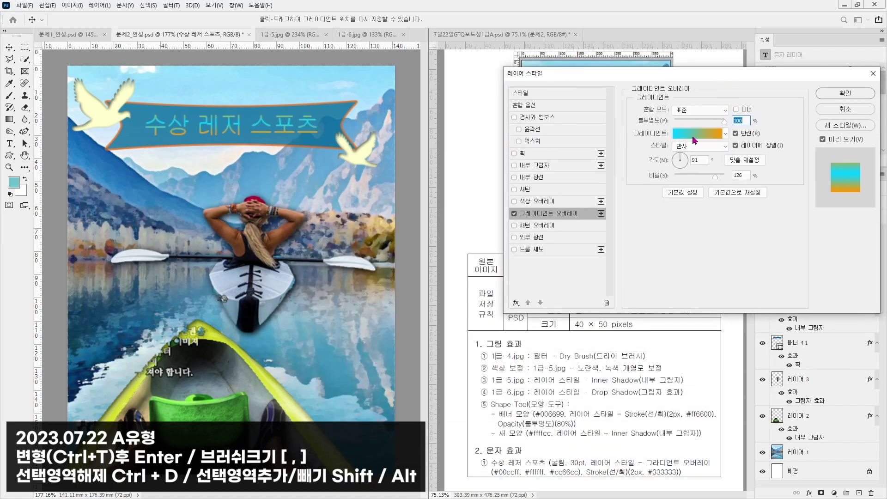
click(694, 136)
click(80, 212)
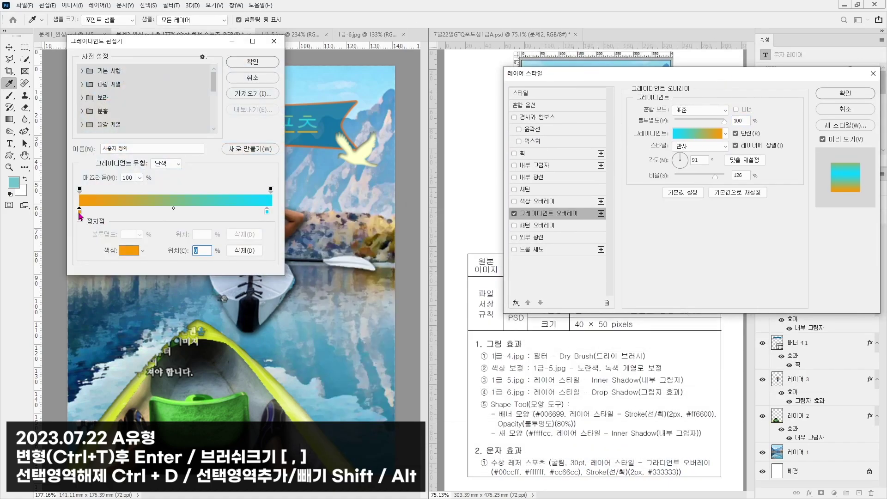
click(142, 251)
text(00ㅊ)
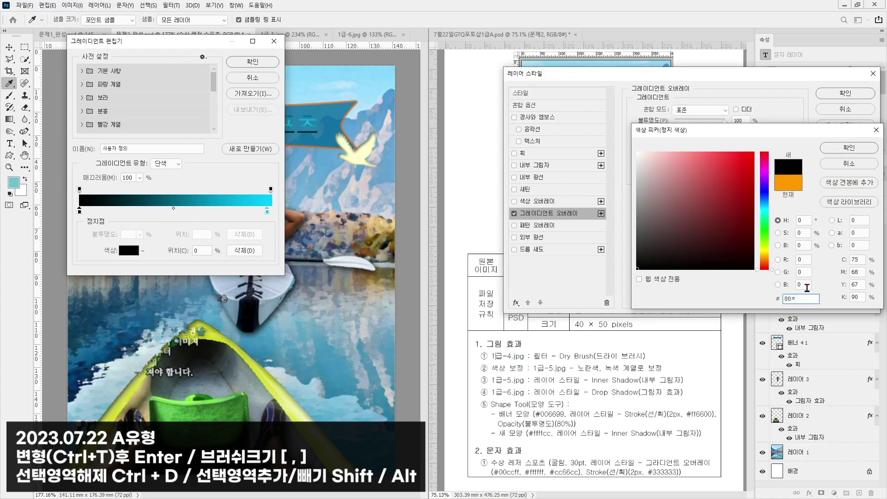
key(BackSpace)
text(ccff)
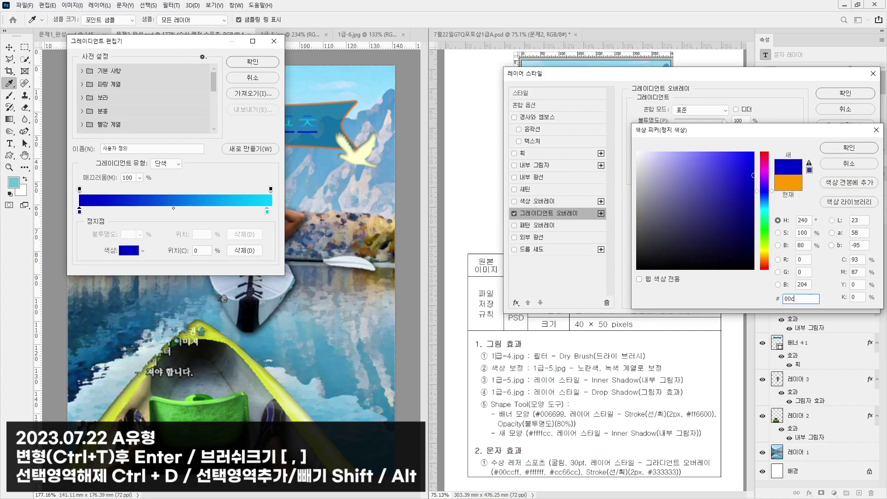
key(Return)
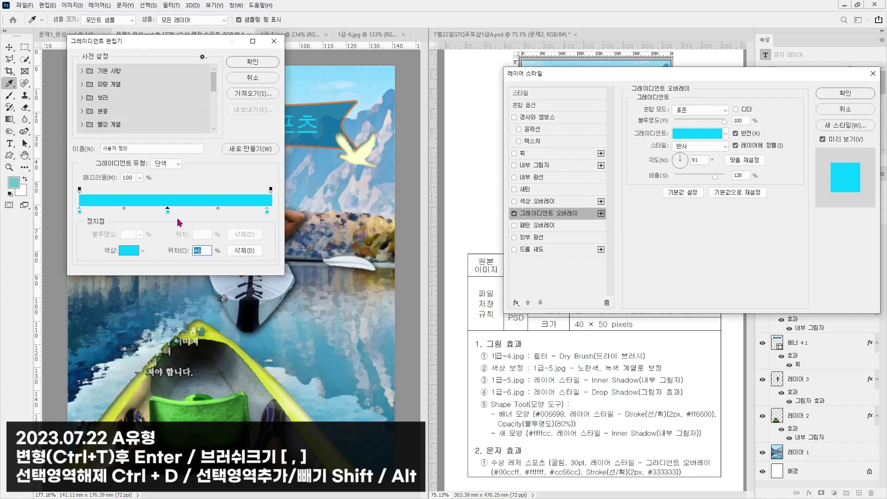
- Give the gradient a #ffffff middle stop at 46% and a #cc66cc end stop at 100%
click(129, 251)
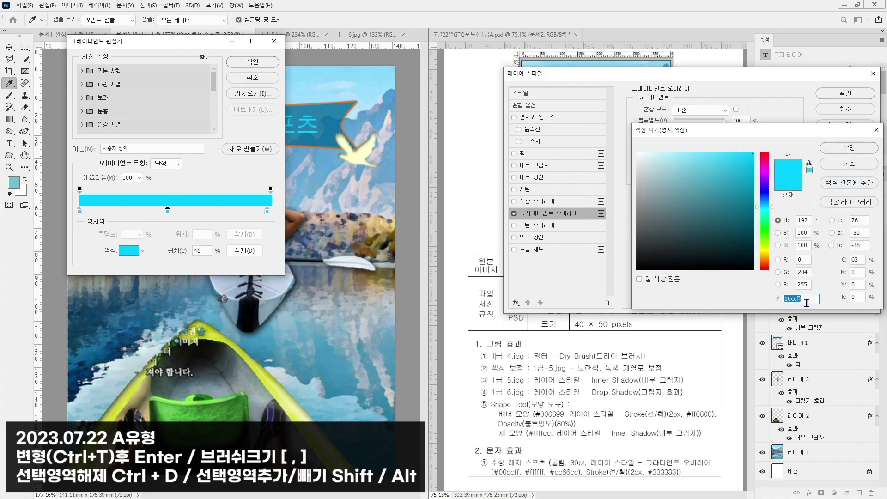
text(ffffff)
key(Return)
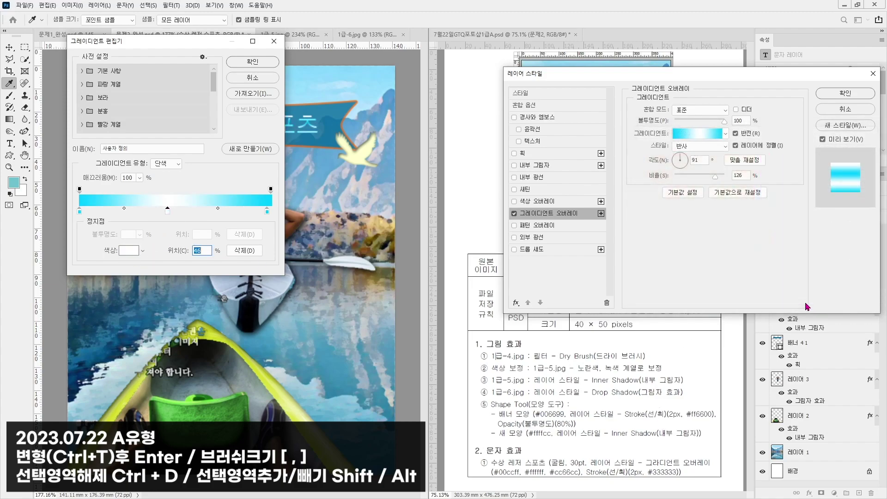
drag(267, 212, 270, 212)
double_click(270, 211)
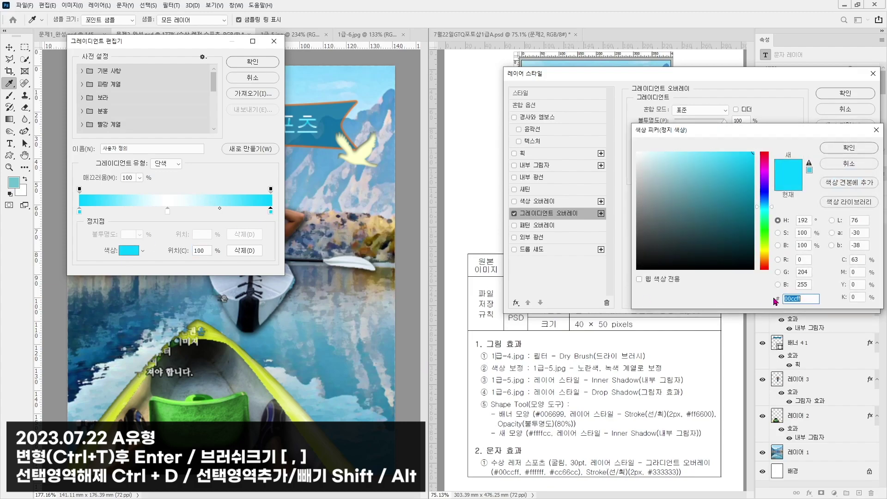
text(cc66c)
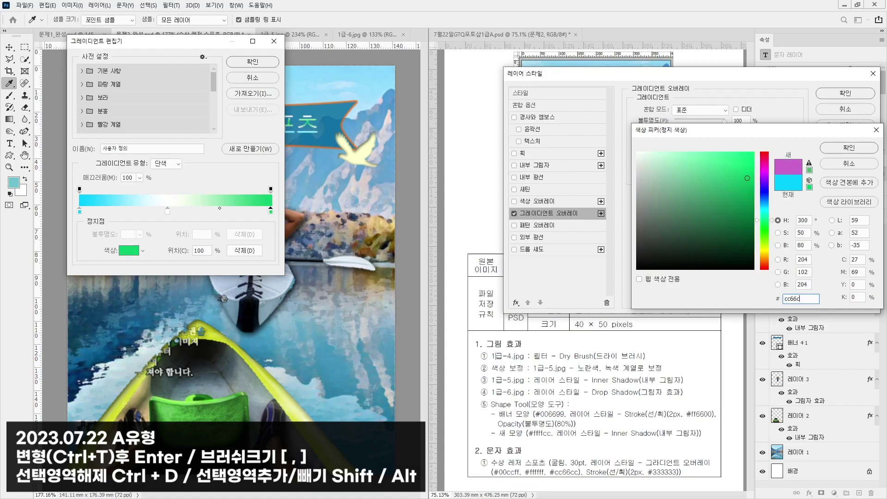
text(c)
key(Return)
key(Return)
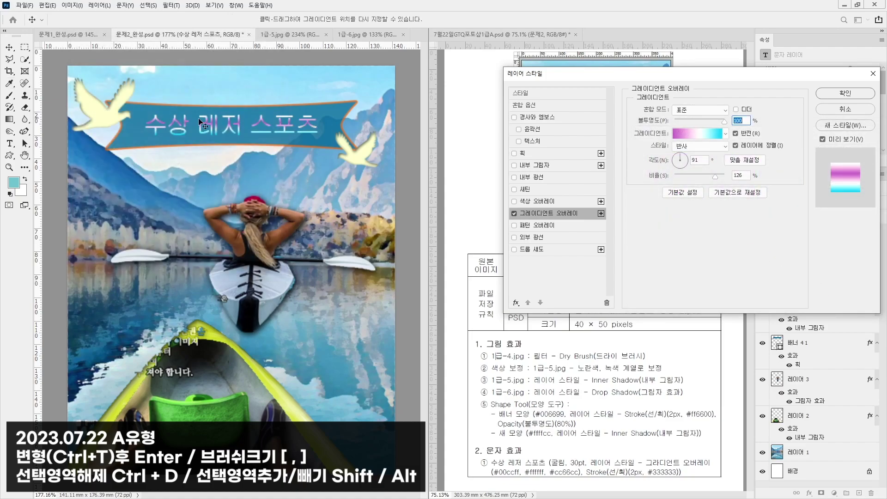
- Change the title's Gradient Overlay style to Linear and turn off Reverse
drag(675, 73, 321, 193)
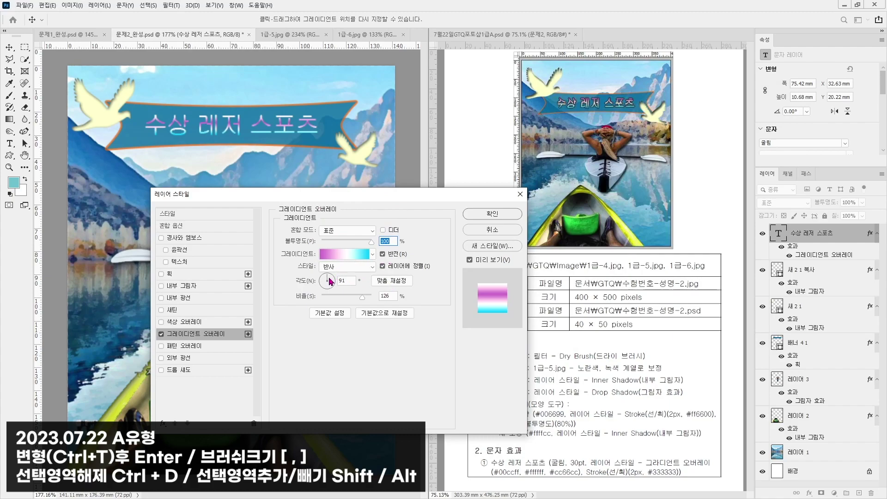
click(347, 267)
click(341, 269)
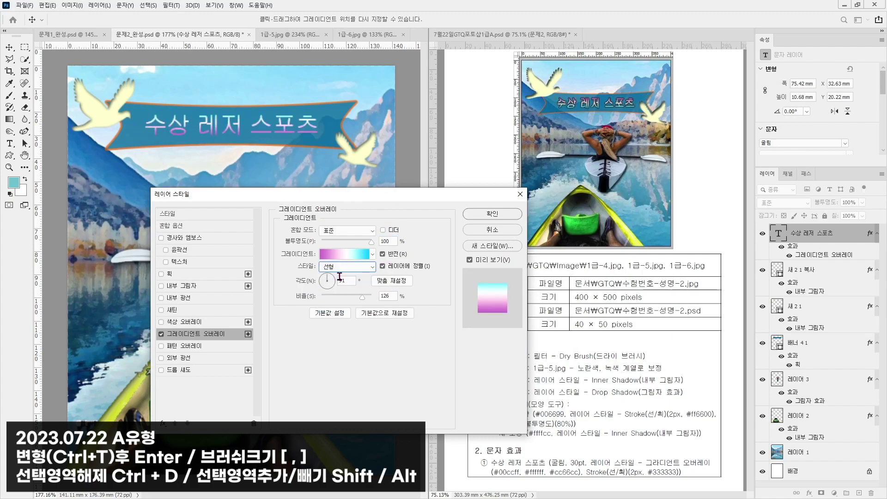
click(390, 255)
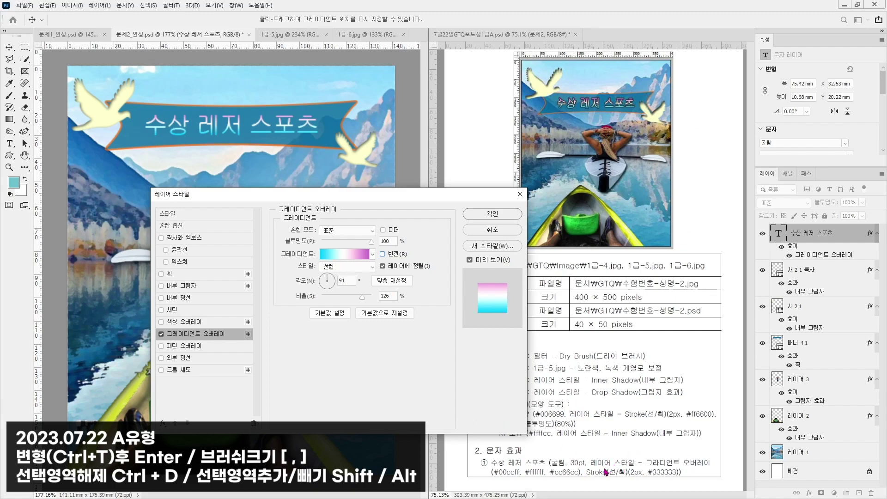
- Add a 2 px outside Stroke in #333333 to the title text and apply the layer style
click(161, 274)
click(178, 273)
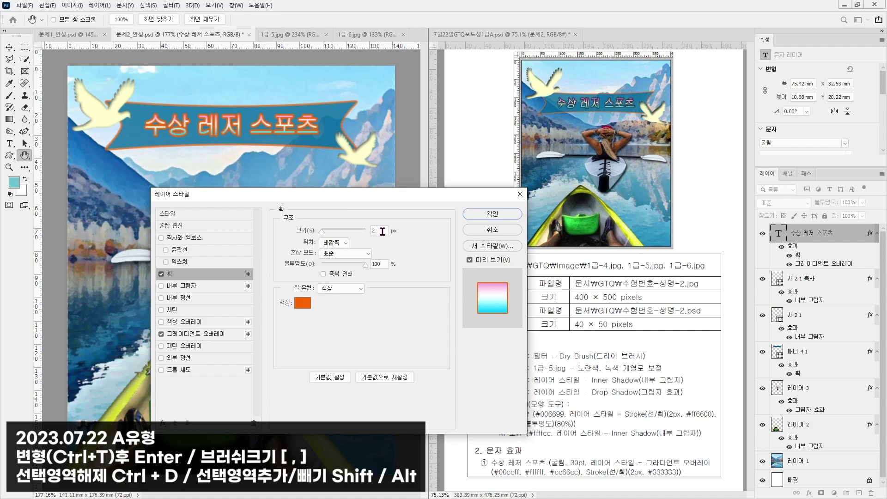
click(302, 302)
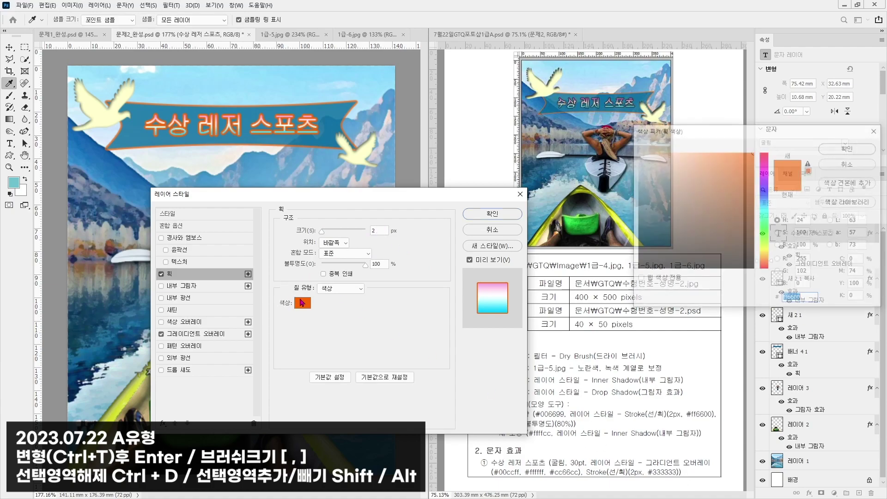
drag(802, 300, 782, 300)
text(333333)
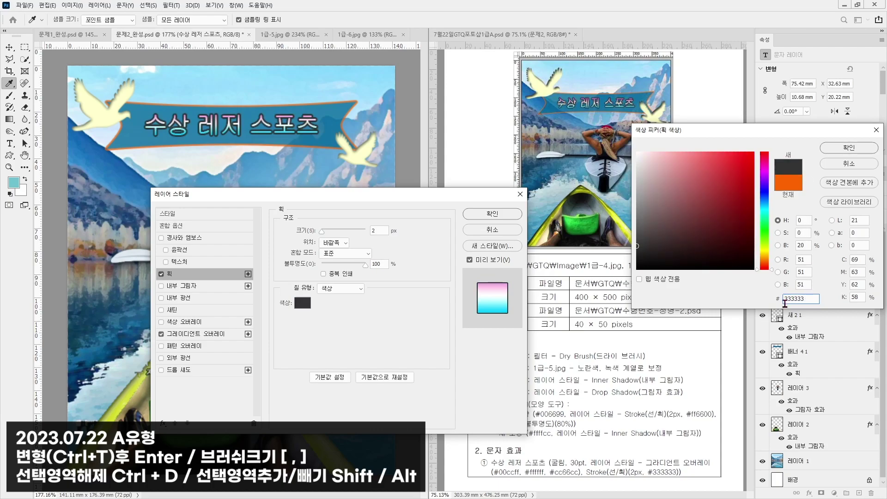
key(Return)
key(Return)
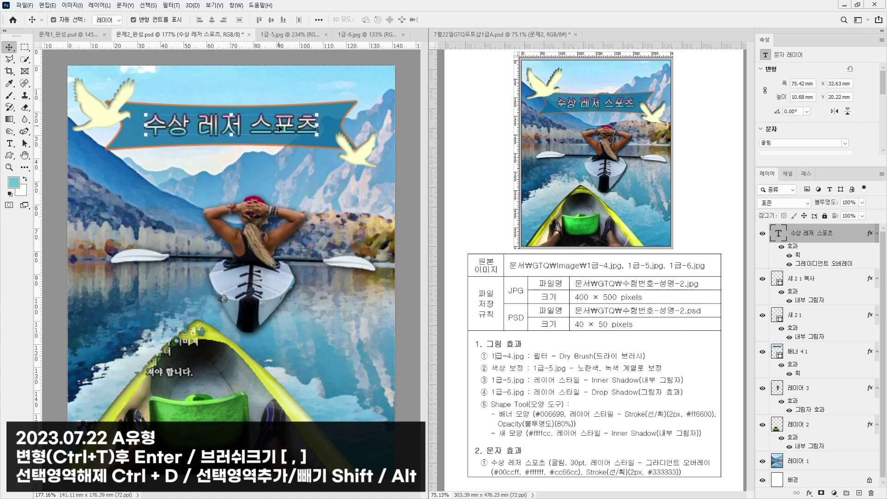
- Warp the title text 수상 레저 스포츠 with the Fisheye (어안) style at a bend of -31%
double_click(299, 130)
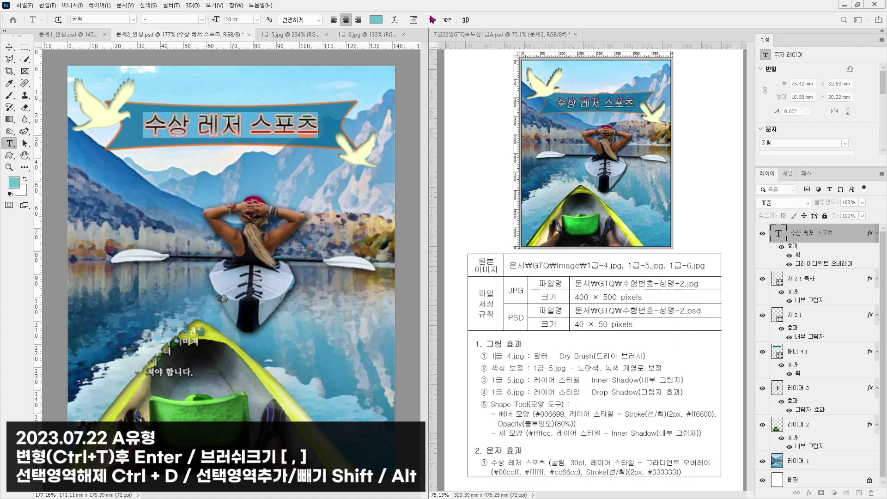
click(394, 20)
click(275, 209)
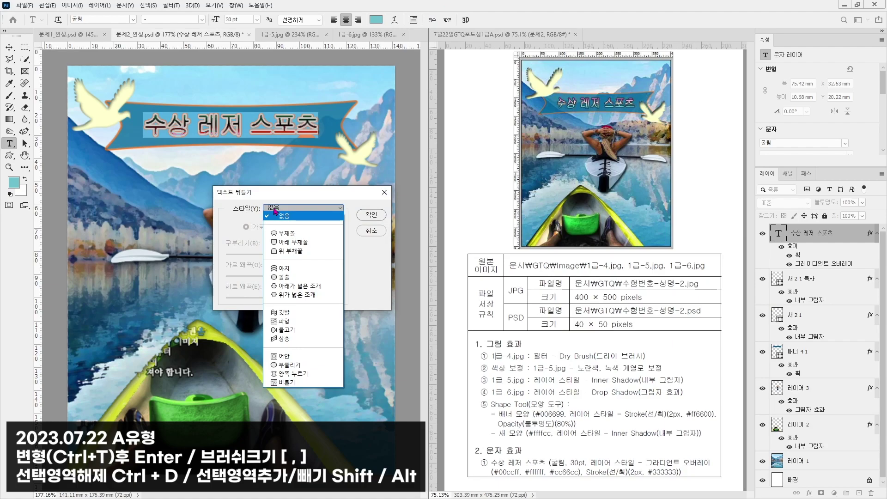
click(283, 268)
scroll(304, 211, down, 1)
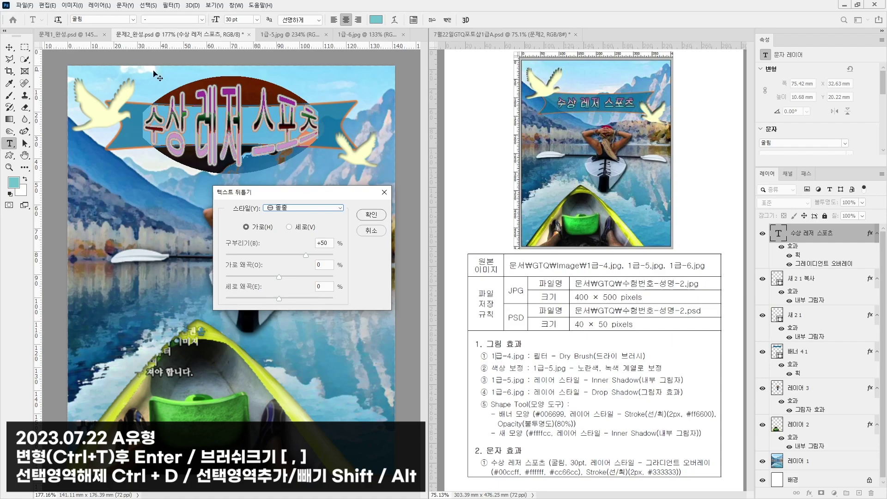
drag(306, 255, 264, 258)
scroll(310, 210, down, 7)
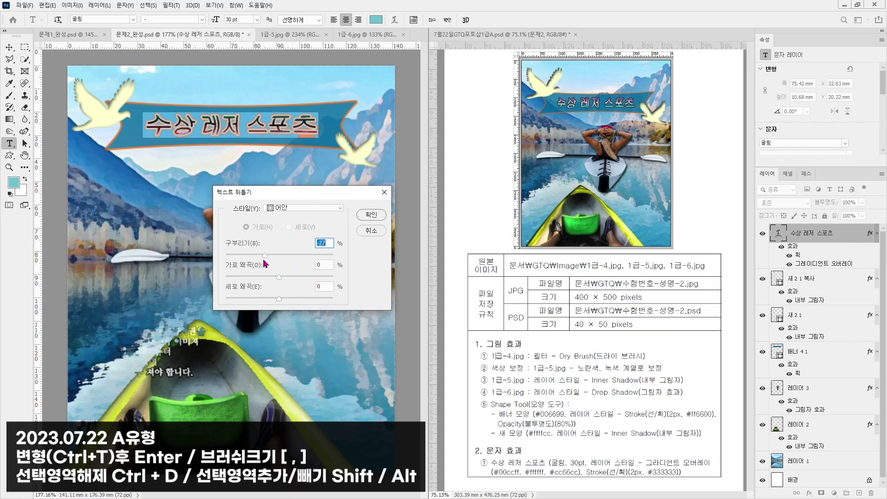
mouse_move(263, 257)
mouse_down()
mouse_move(251, 257)
mouse_move(301, 255)
mouse_move(262, 259)
mouse_up()
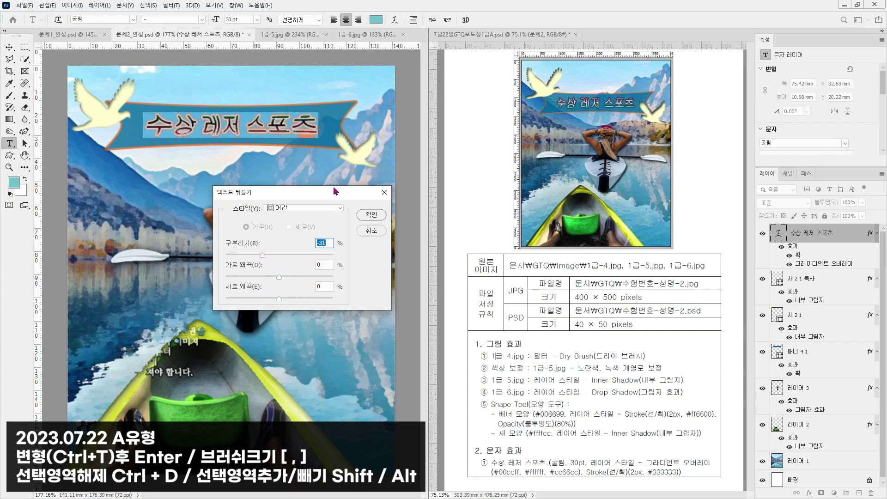
click(370, 214)
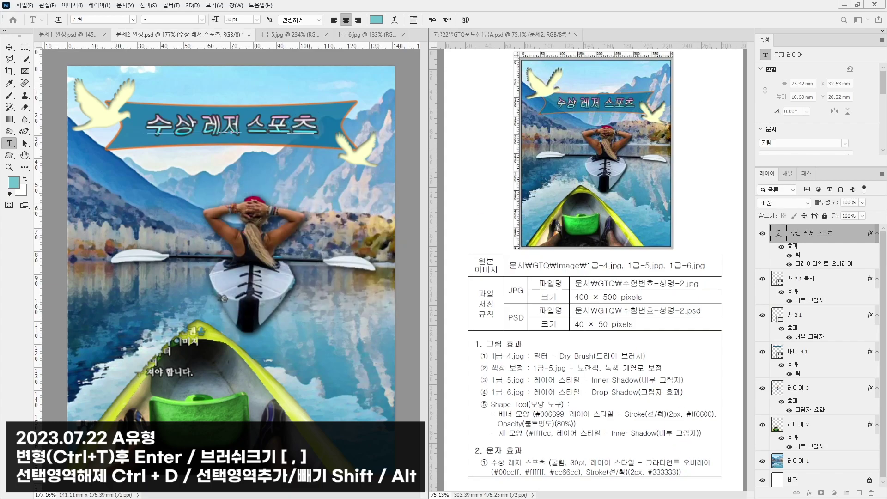
click(9, 47)
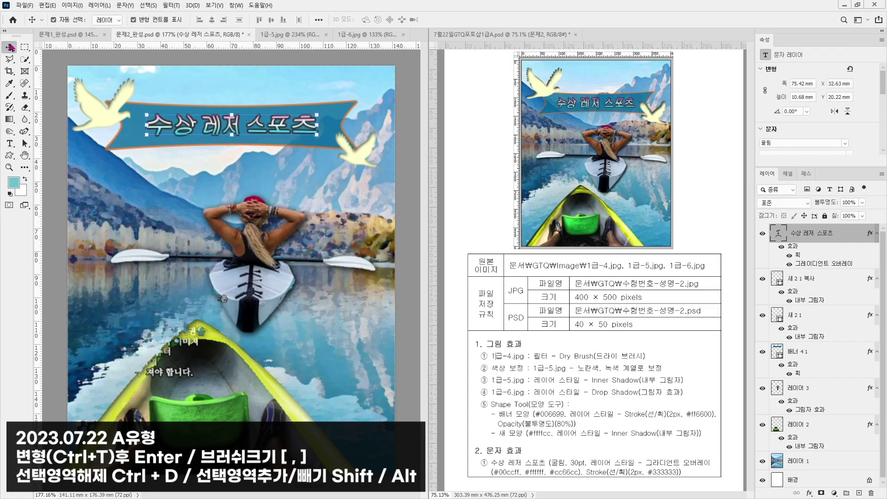
click(142, 69)
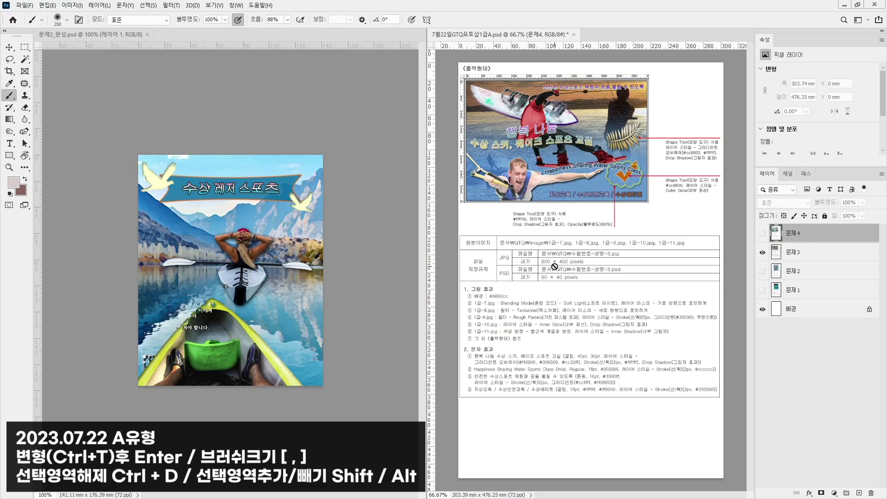
- Create a new 600 × 400 pixel document and dock it beside the 문제2_완성.psd document
click(24, 5)
click(37, 17)
click(204, 203)
key(BackSpace)
key(BackSpace)
key(BackSpace)
text(600)
key(Tab)
text(40)
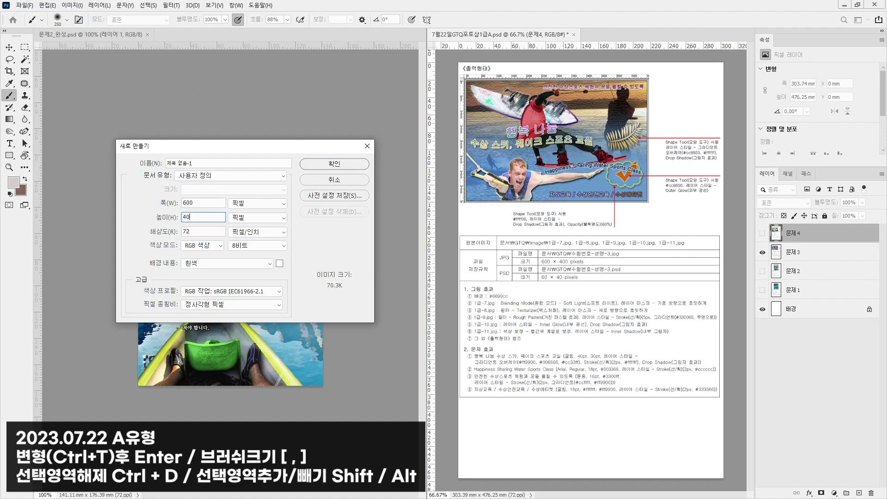
text(0)
key(Return)
drag(626, 34, 178, 35)
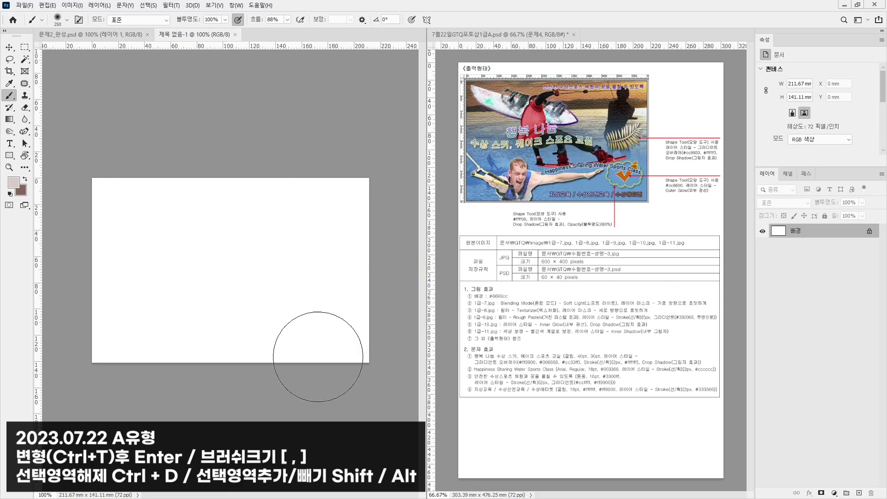
- Set the foreground color to #6699cc and fill the background layer with it
click(13, 183)
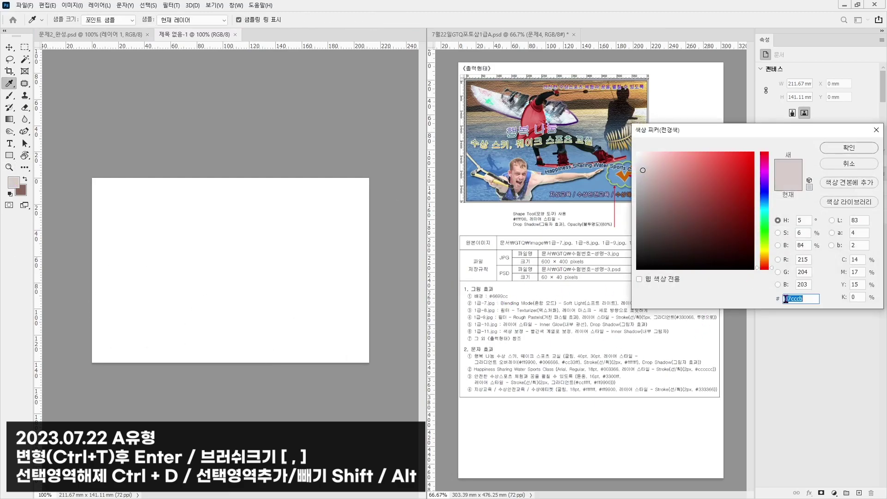
text(66)
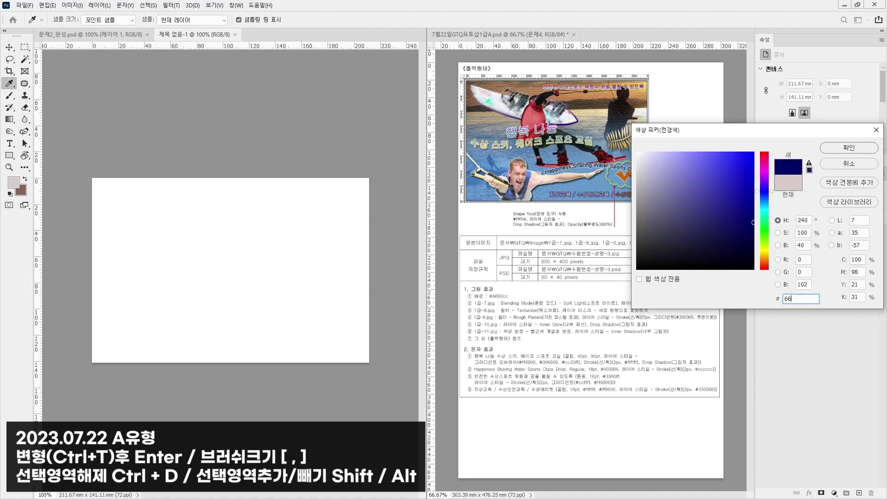
text(99cc)
key(Return)
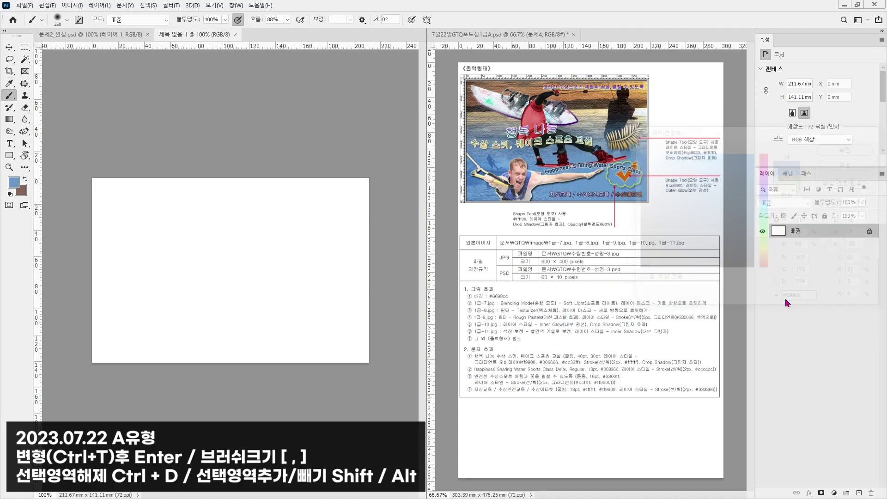
key(alt+Delete)
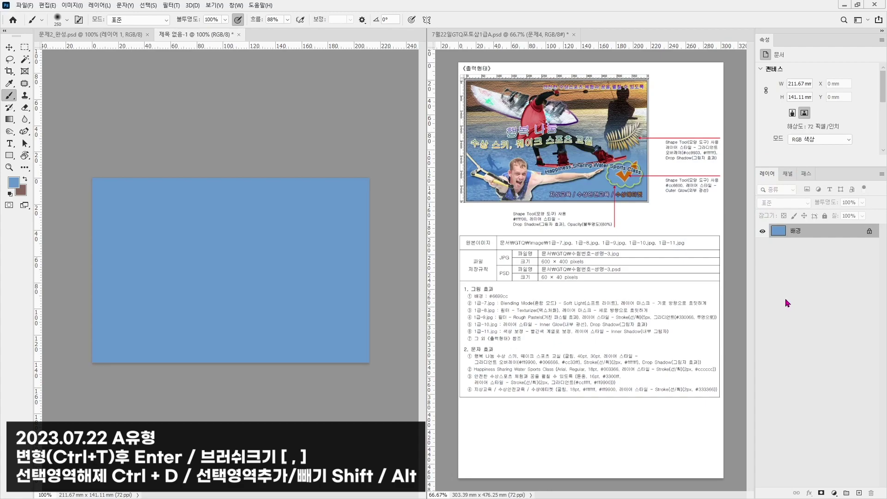
- Open the image 1급-7.jpg and enlarge the exam instructions for reference
key(v)
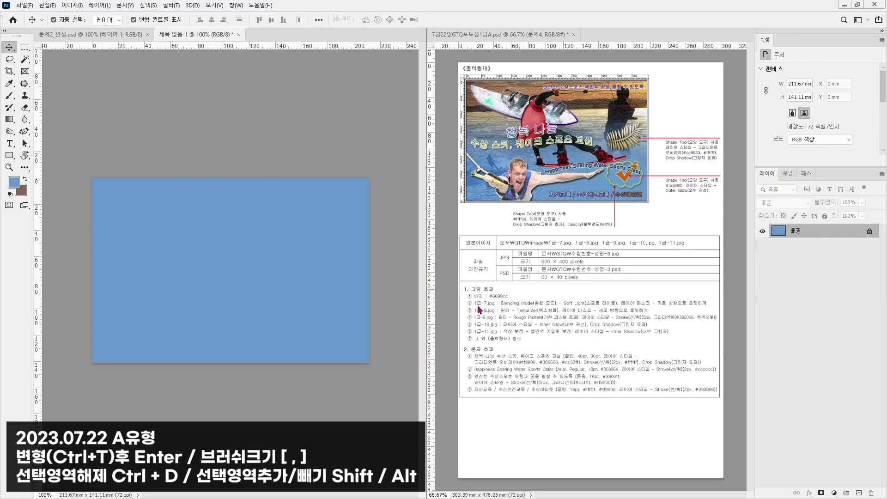
click(31, 5)
click(33, 24)
double_click(148, 133)
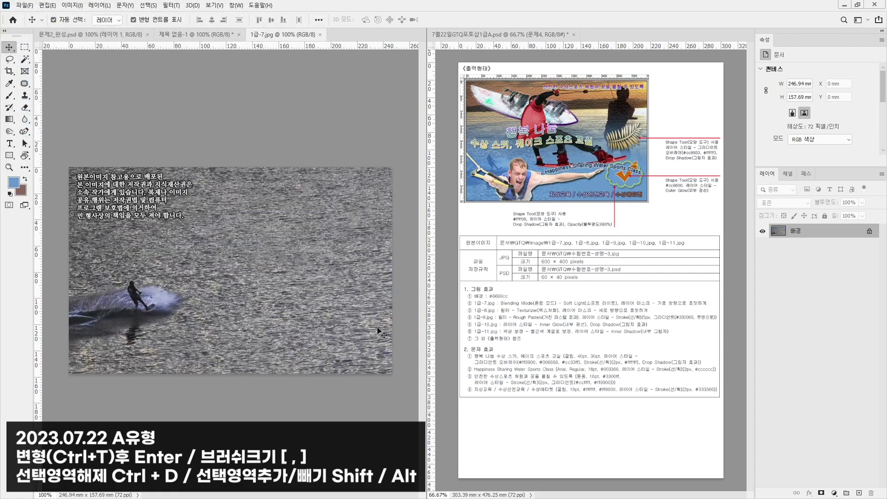
click(542, 308)
scroll(541, 309, up, 2)
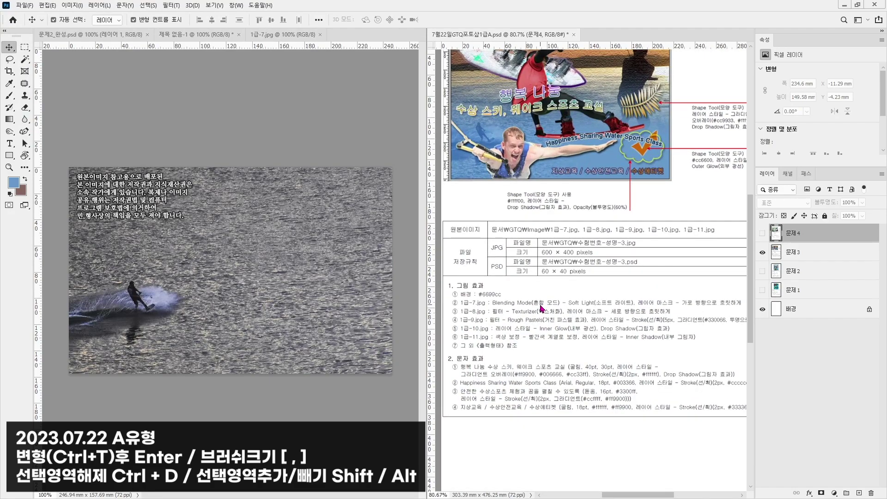
- Copy the 1급-7.jpg image into the blue 600 × 400 document and close the source image
drag(281, 35, 372, 128)
drag(451, 241, 200, 256)
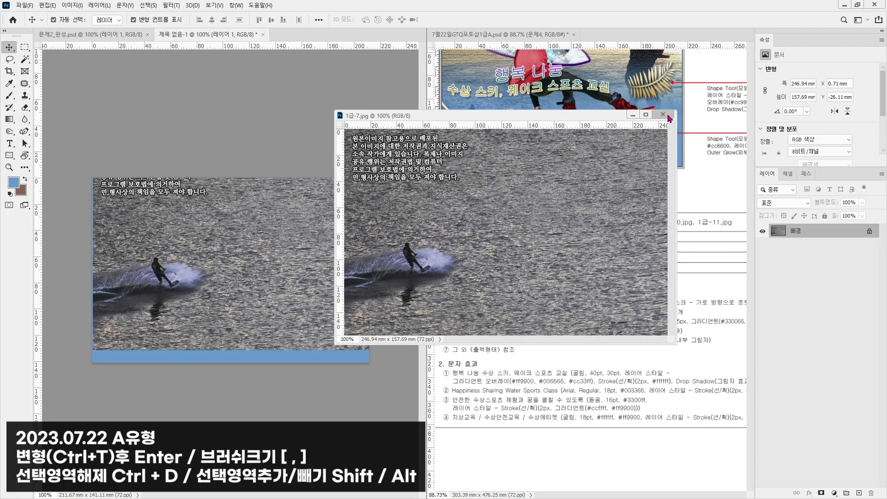
click(662, 114)
- Scale the pasted water photo to 92% and position it so it covers the whole canvas
drag(415, 143, 374, 186)
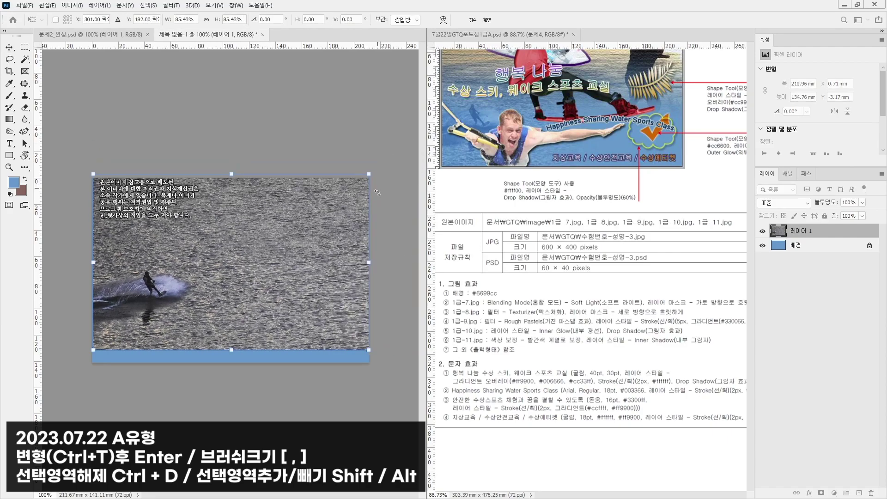
drag(283, 232, 278, 237)
drag(362, 355, 385, 367)
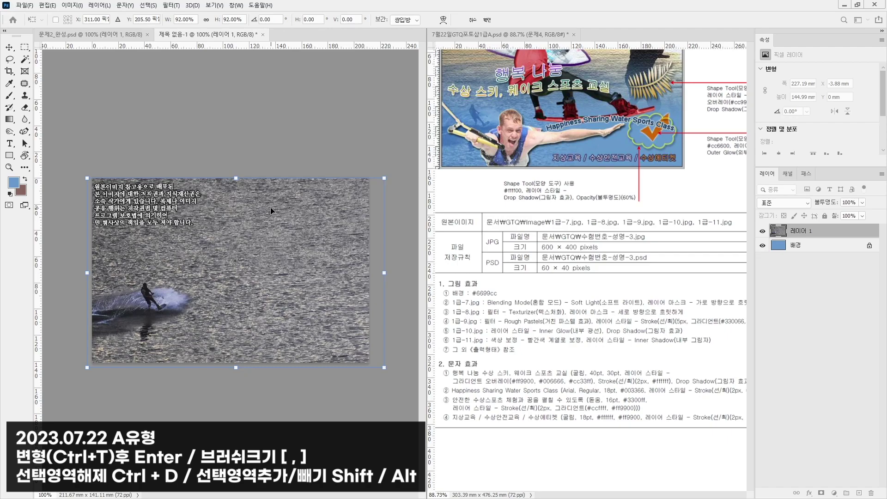
key(Return)
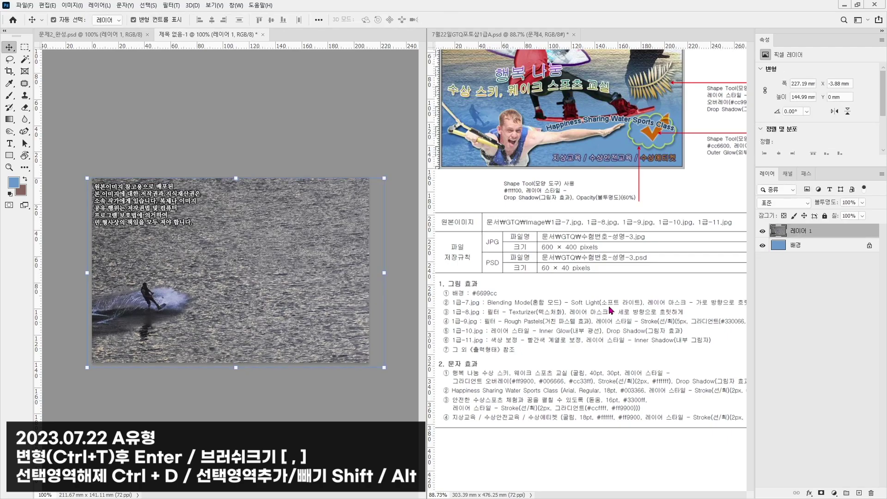
- Set the water photo layer's blending mode to Soft Light (소프트 라이트)
key(ctrl)
click(768, 204)
click(779, 338)
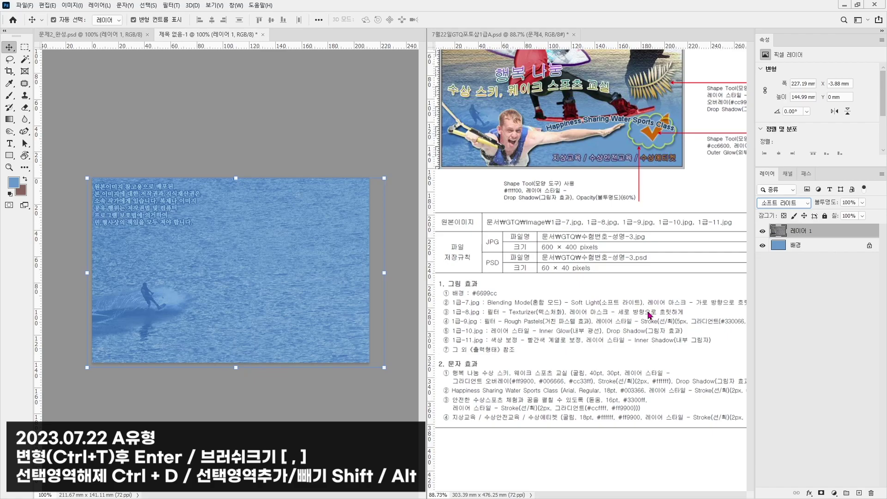
- Add a layer mask to the water photo layer
click(662, 313)
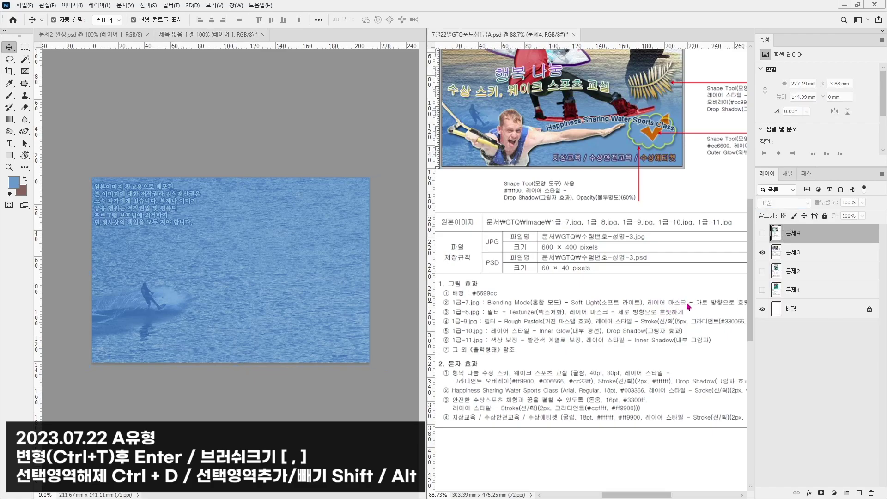
click(359, 310)
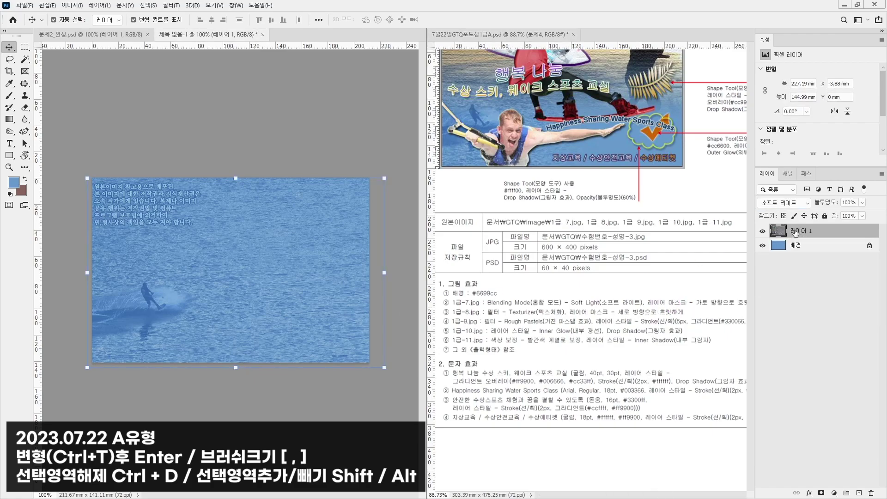
click(821, 493)
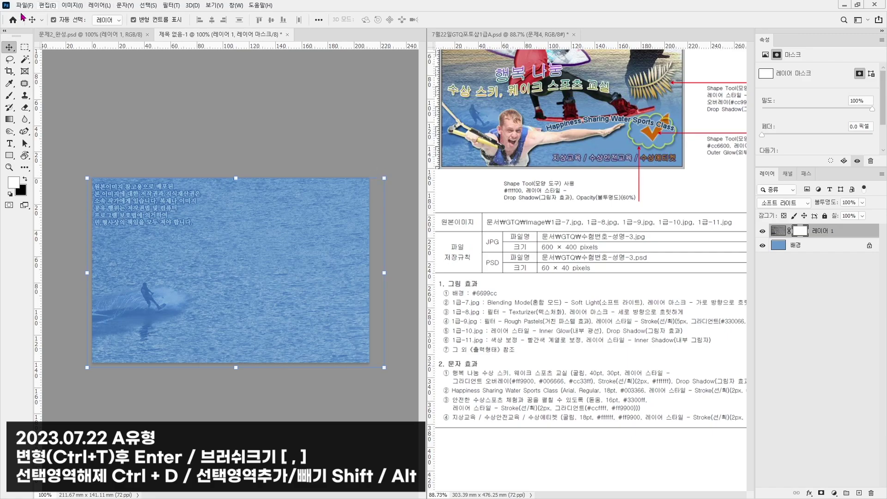
- Fade the water photo out horizontally toward the right by applying a white-to-black Foreground to Background linear gradient to its layer mask
click(8, 121)
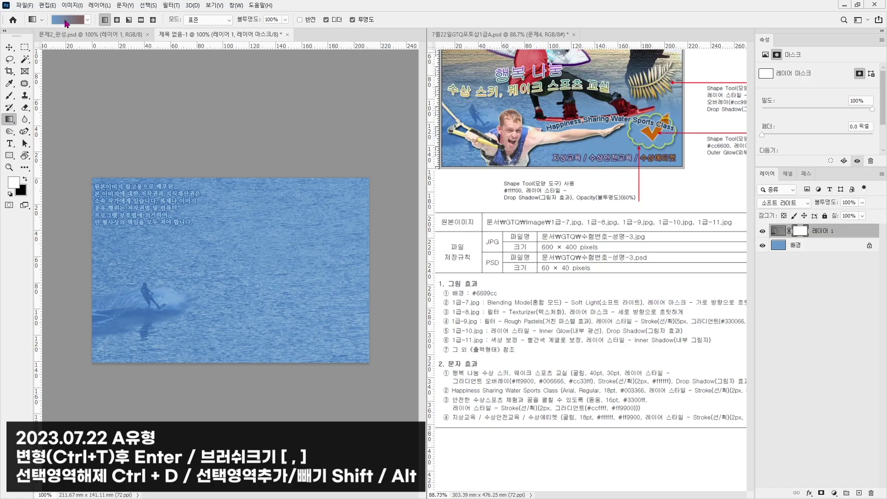
click(79, 24)
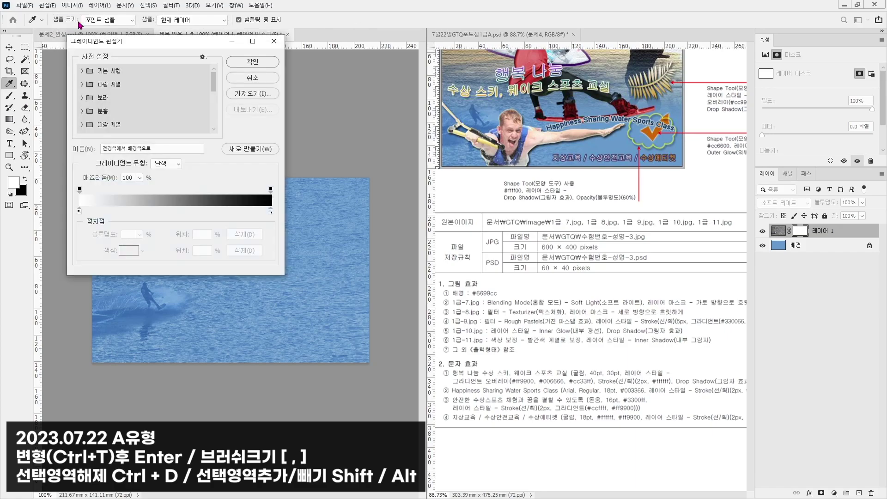
click(81, 71)
click(94, 82)
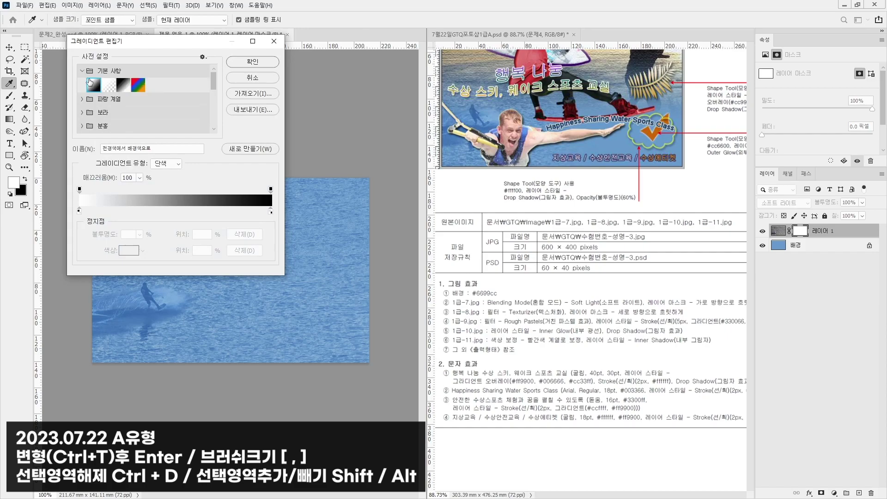
click(242, 64)
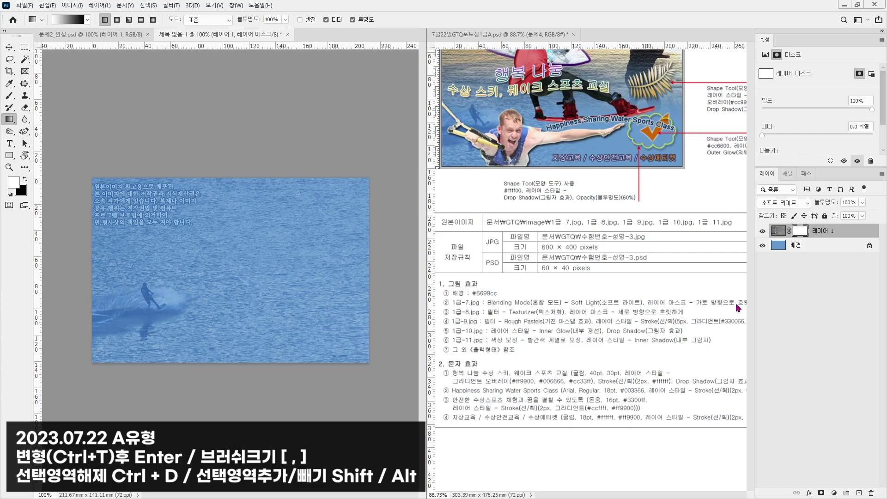
mouse_move(499, 154)
mouse_down()
mouse_move(432, 81)
mouse_move(510, 160)
mouse_up()
mouse_move(682, 157)
mouse_down()
mouse_move(592, 95)
mouse_move(687, 148)
mouse_up()
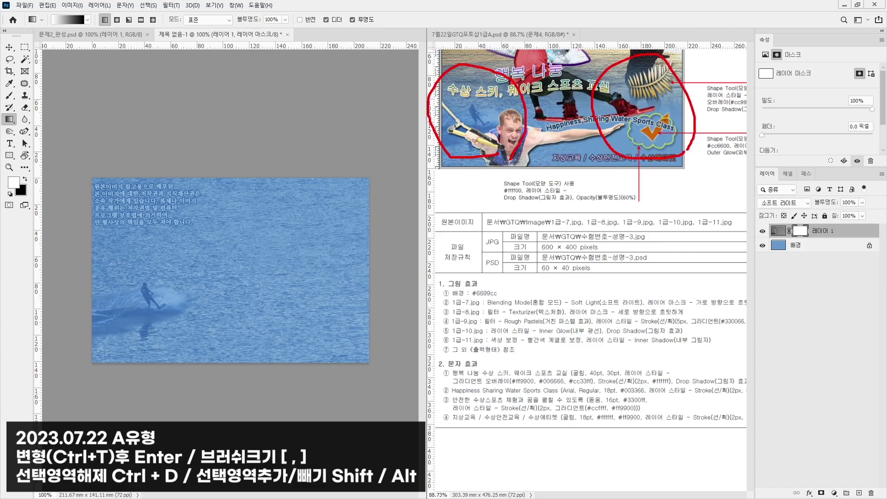
key(Escape)
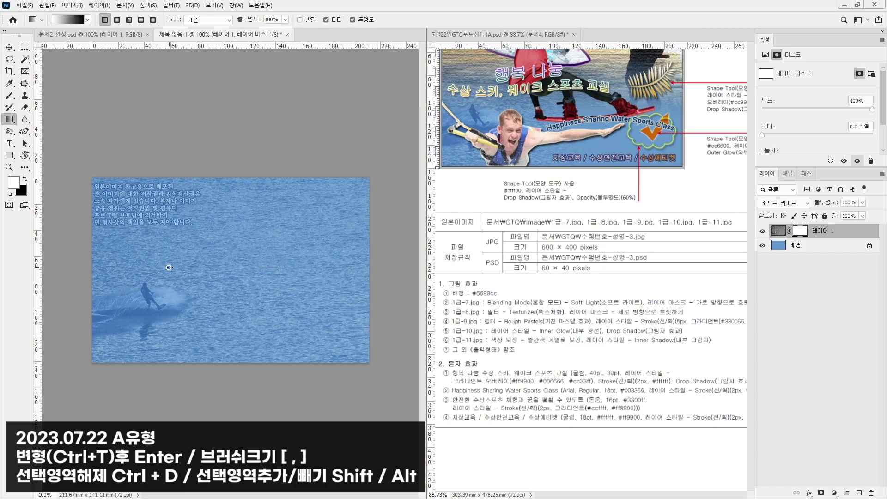
drag(286, 279, 287, 279)
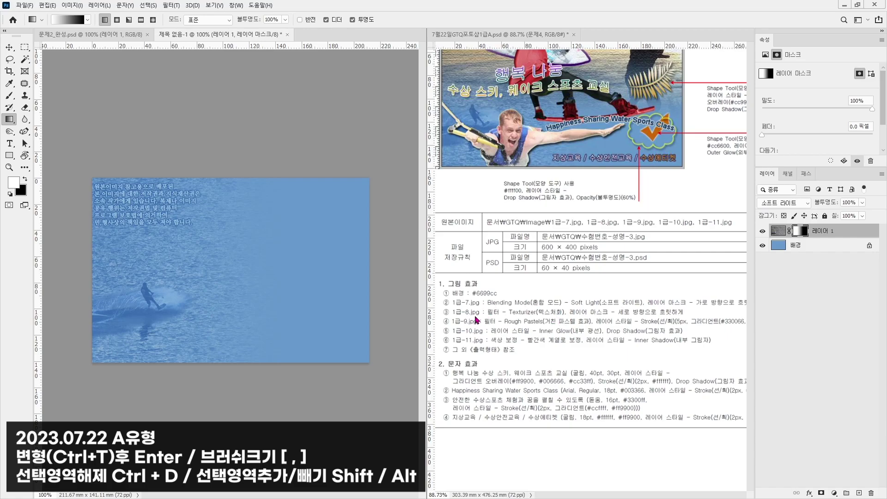
- Open the image 1급-8.jpg
click(31, 7)
click(31, 24)
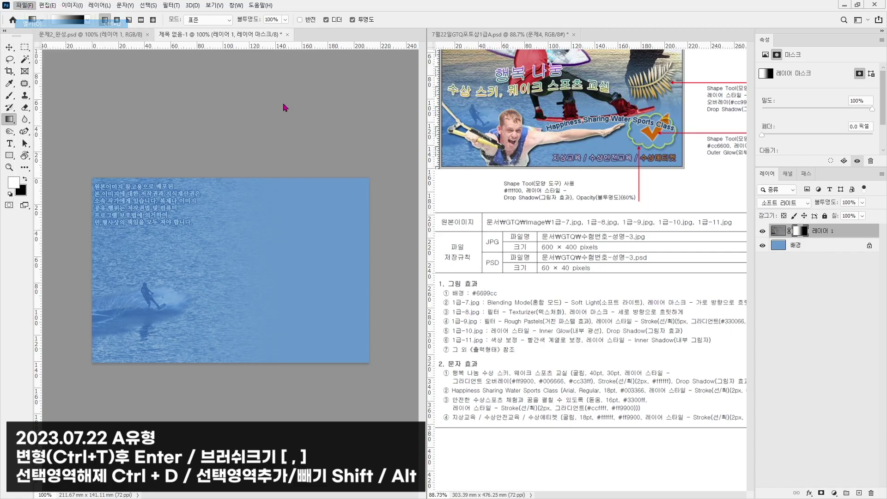
click(207, 122)
double_click(218, 129)
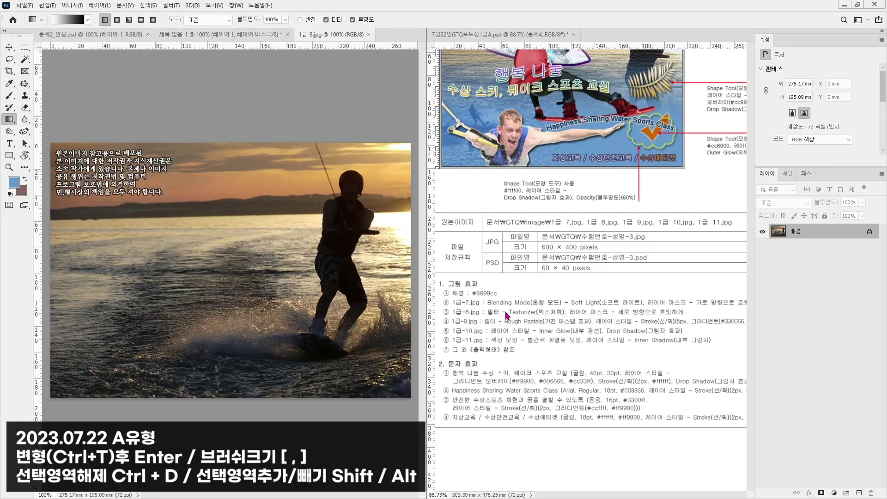
- Apply the Texturizer (텍스처화) filter with canvas texture, scaling 100% and relief 4 to the sunset wakeboarder image
click(170, 5)
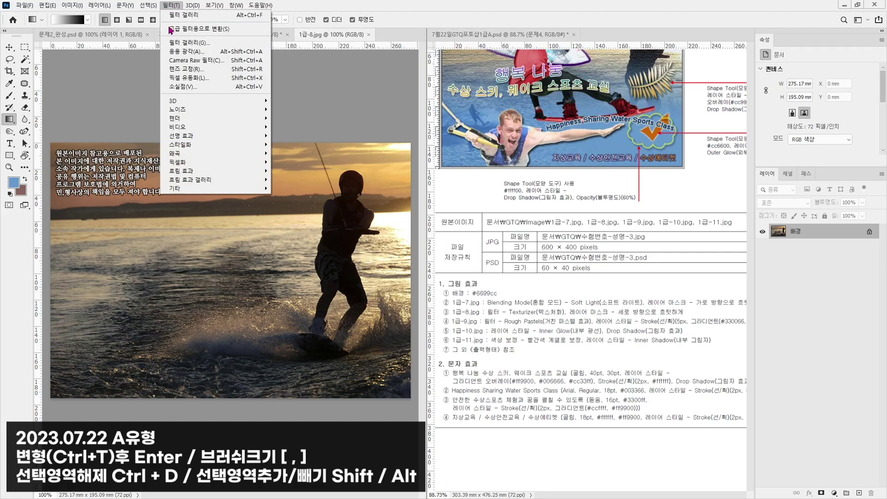
click(175, 50)
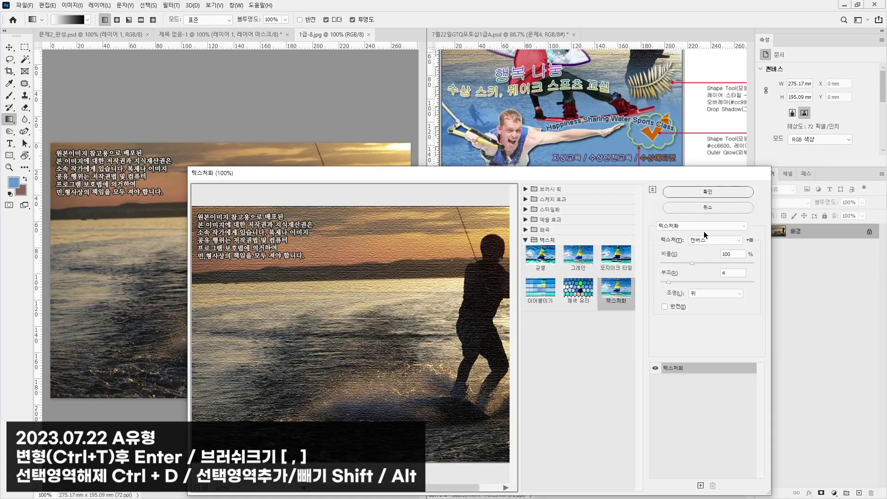
click(699, 227)
click(690, 225)
click(689, 225)
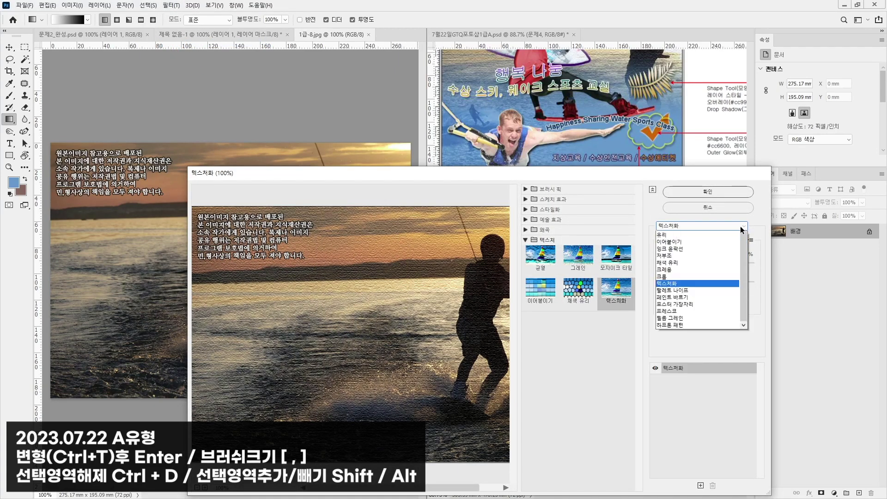
click(681, 394)
click(725, 192)
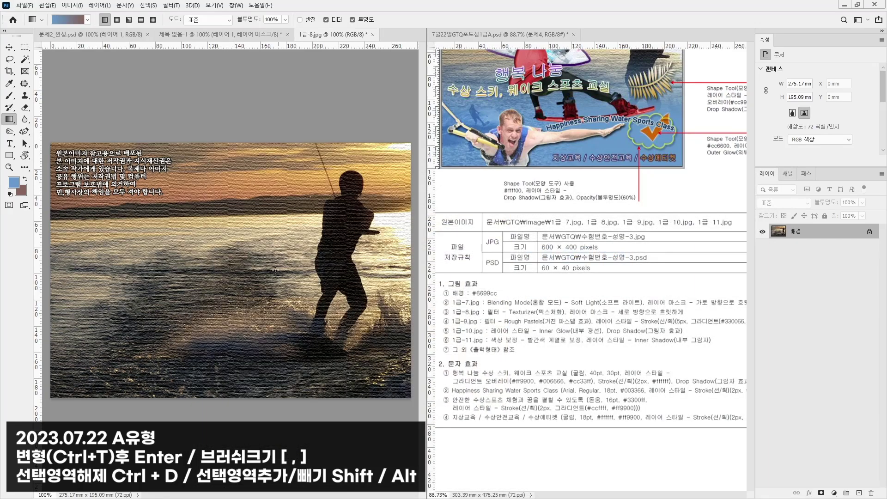
- Copy the textured wakeboarder image into the problem 3 composition and close 1급-8.jpg without saving
click(611, 133)
scroll(611, 134, up, 5)
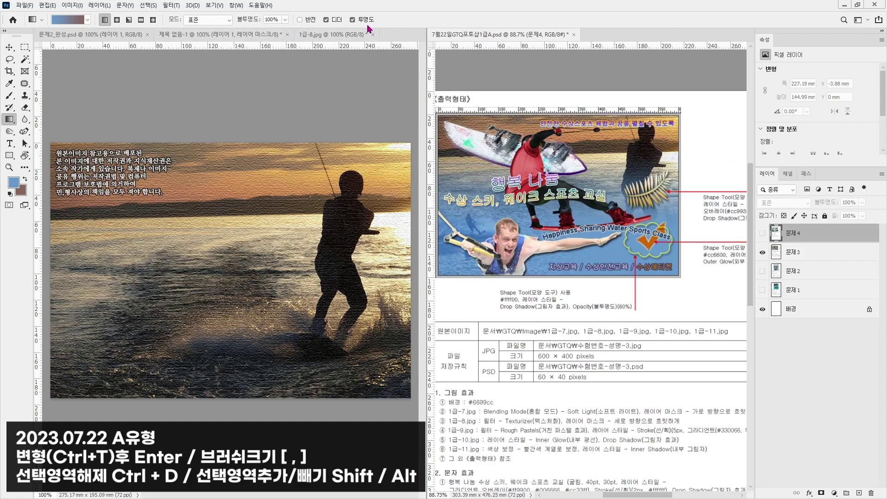
drag(372, 28, 507, 74)
key(v)
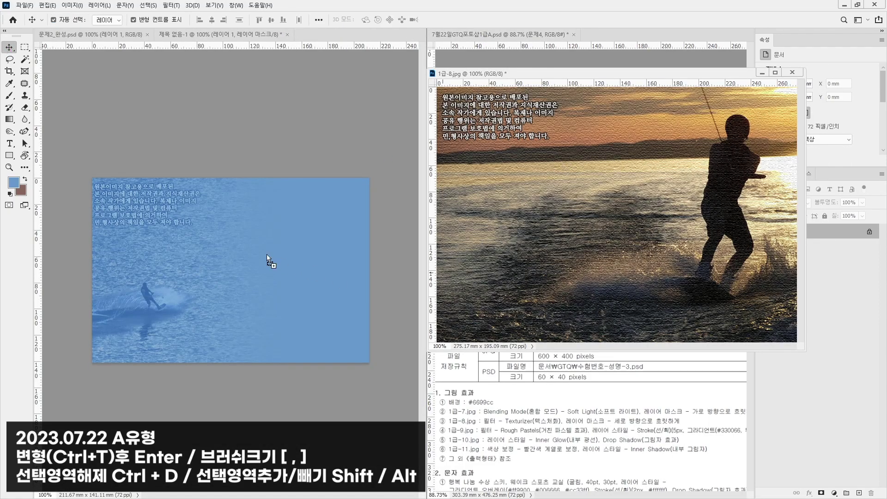
drag(279, 261, 281, 263)
click(792, 72)
click(479, 193)
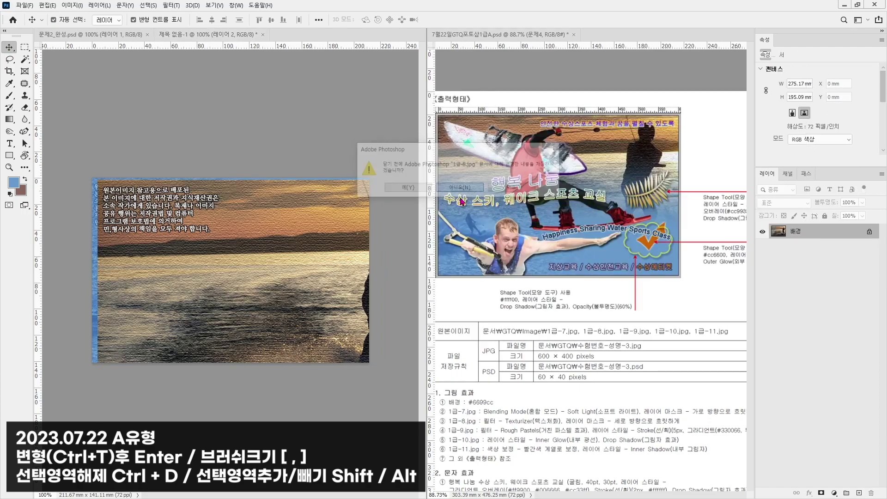
- Scale the wakeboarder photo to about 216 × 153 mm and position it to cover the canvas, with the rider on the right
drag(82, 180, 129, 214)
drag(256, 296, 207, 266)
drag(351, 365, 370, 377)
key(Return)
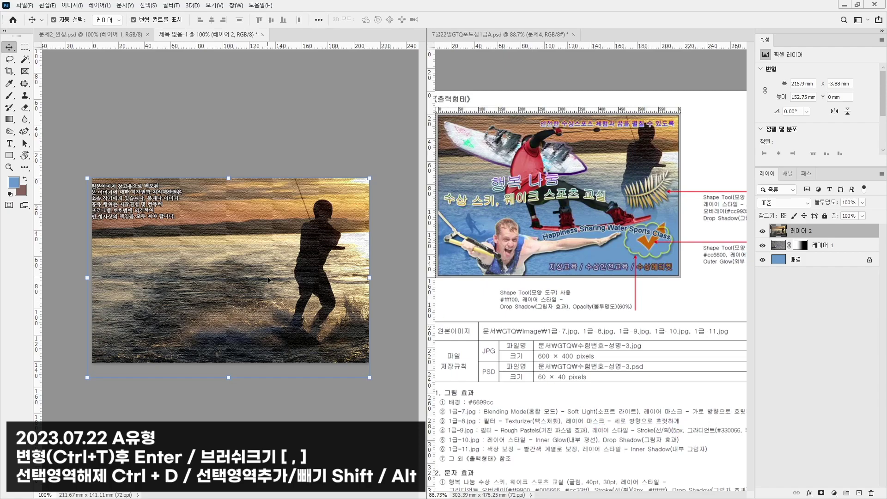
drag(290, 280, 296, 270)
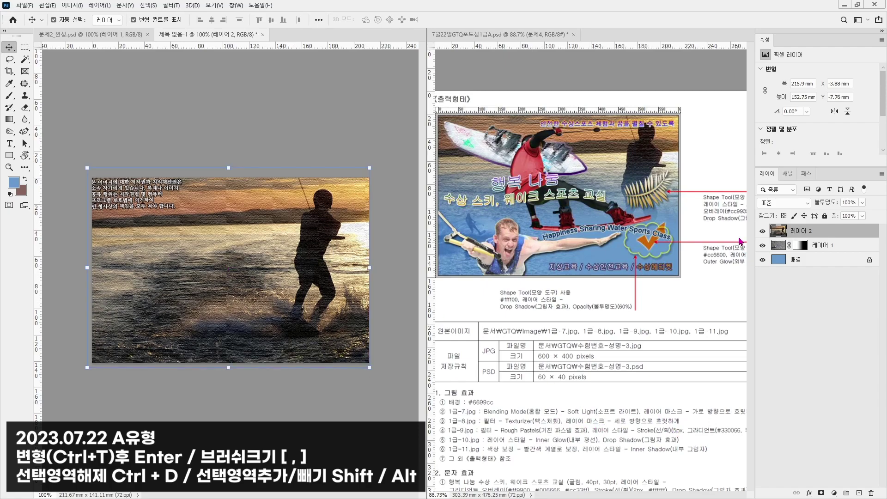
- Add a layer mask to the wakeboarder layer and fade it out vertically toward the bottom with a white-to-black linear gradient
click(821, 494)
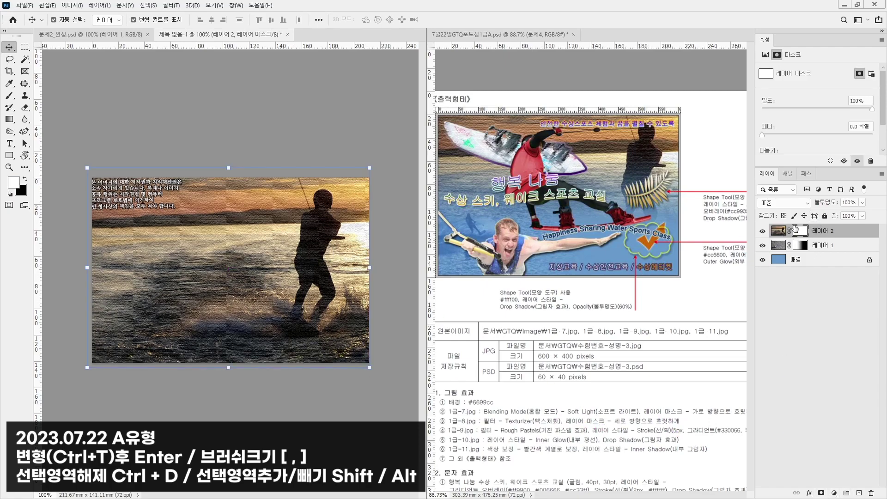
click(9, 120)
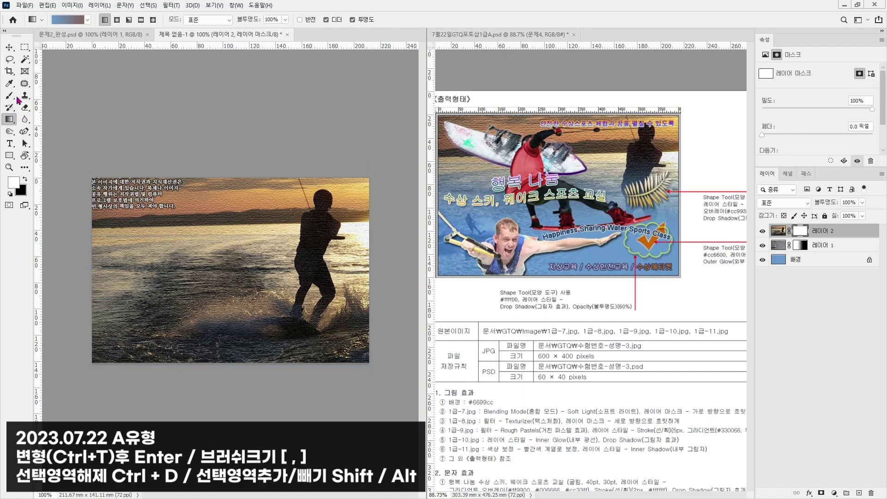
click(67, 20)
click(108, 71)
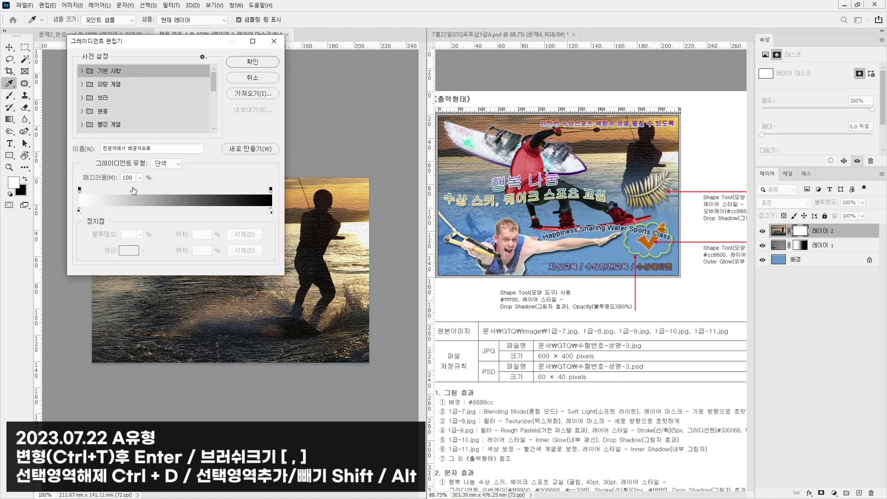
click(268, 62)
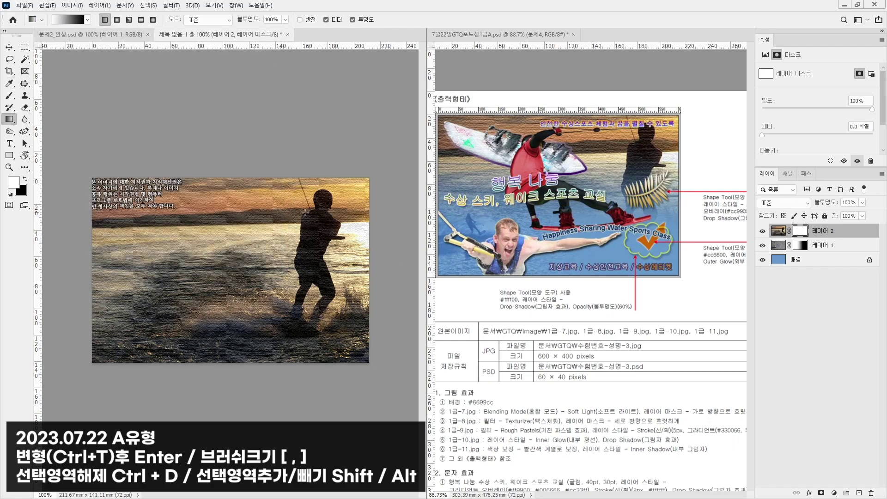
drag(303, 205, 305, 301)
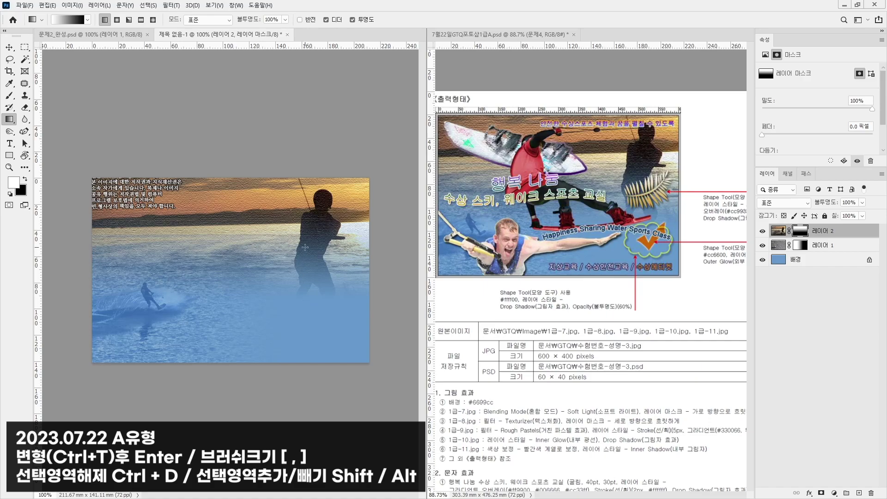
drag(308, 243, 298, 286)
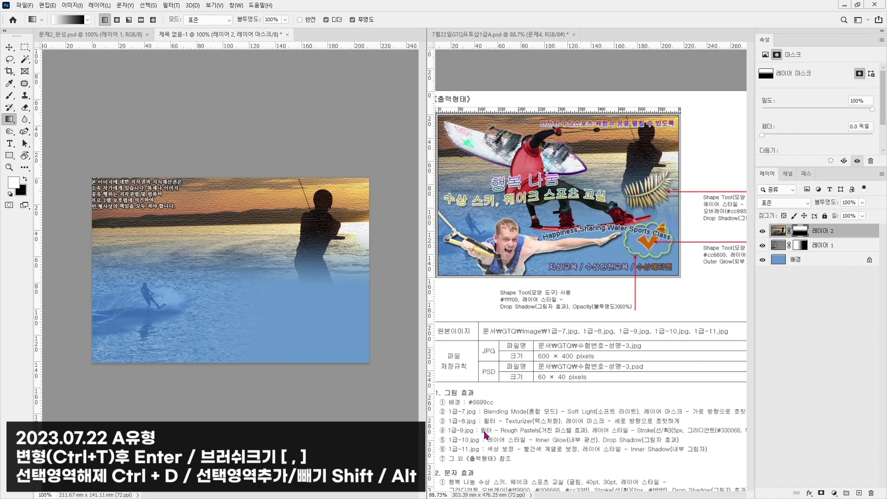
- Open the image 1급-9.jpg
click(25, 5)
click(30, 27)
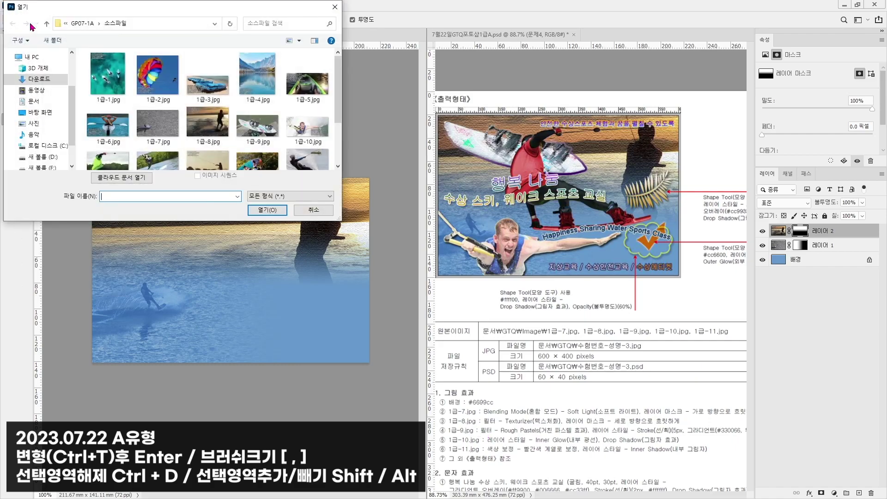
double_click(258, 126)
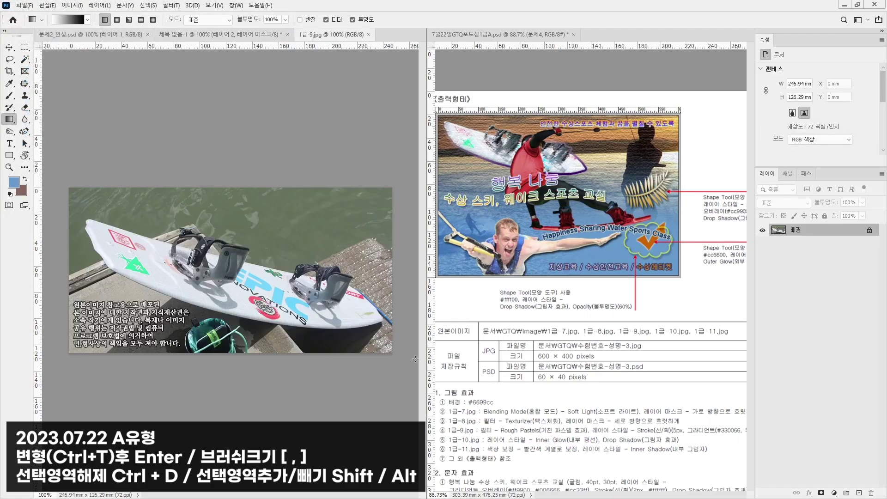
- Select the white wakeboard with the Quick Selection tool, enlarging the brush to 50
click(25, 59)
click(61, 68)
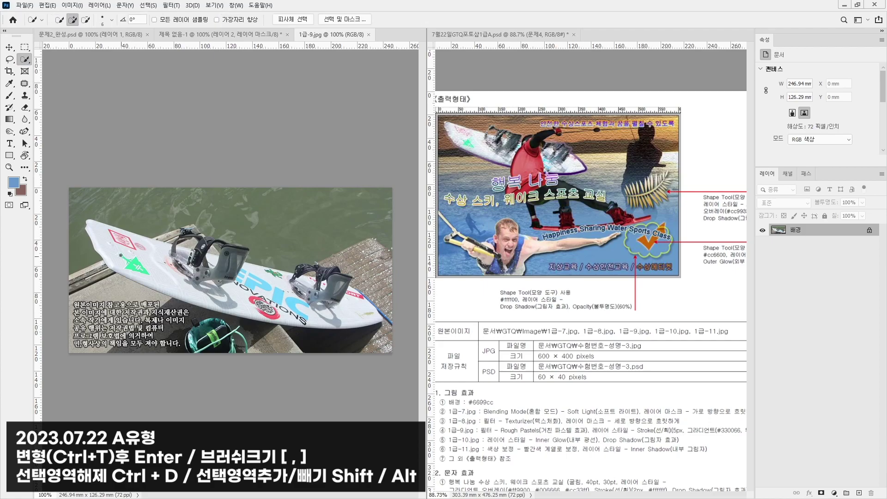
drag(137, 249, 277, 277)
key(alt)
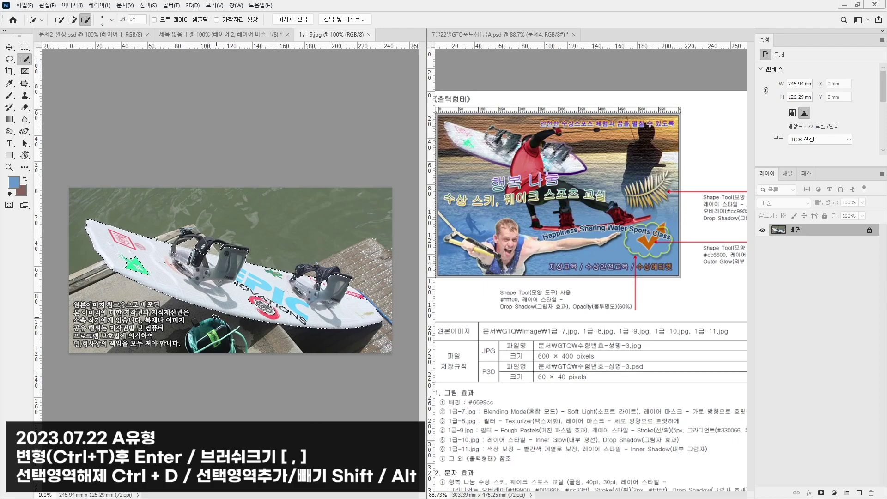
key(bracketright)
key(bracketright)
key(bracketright)
key(shift)
key(bracketright)
key(bracketright)
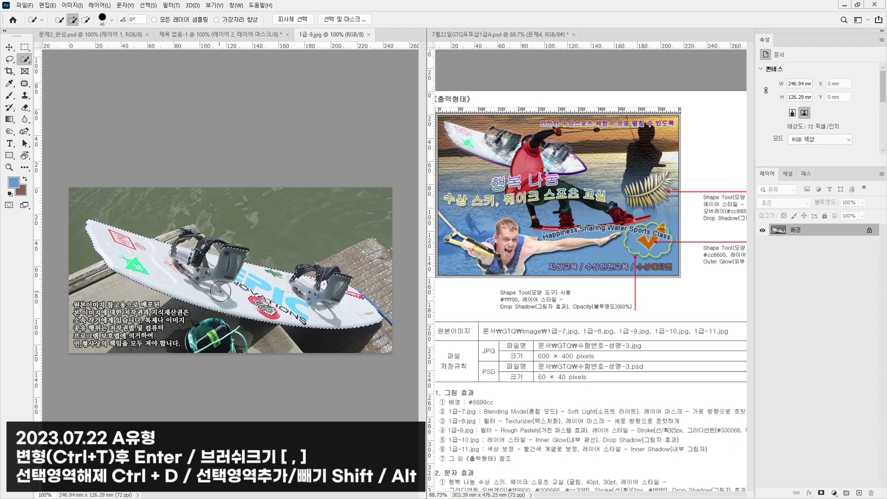
key(bracketright)
- Refine the board selection around the left binding with a size 25 brush, adding its straps and highback and excluding the dock
scroll(233, 271, up, 6)
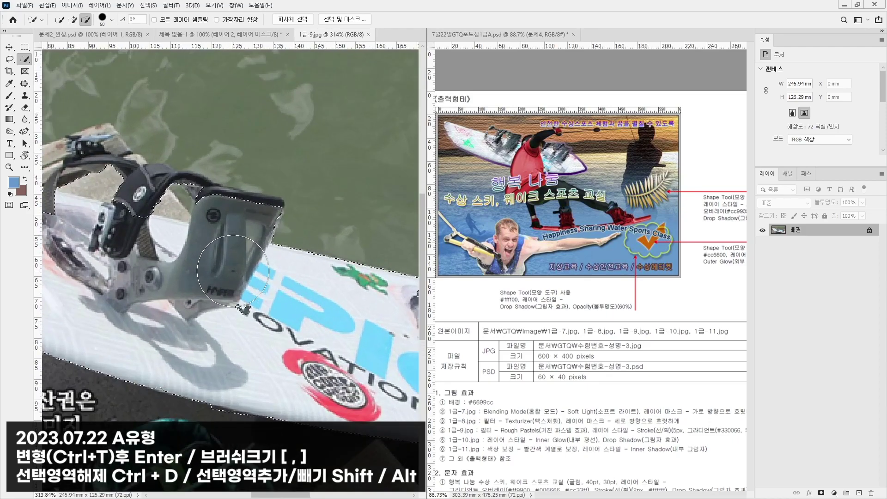
key(bracketleft)
key(bracketleft)
key(bracketleft)
key(bracketleft)
key(bracketleft)
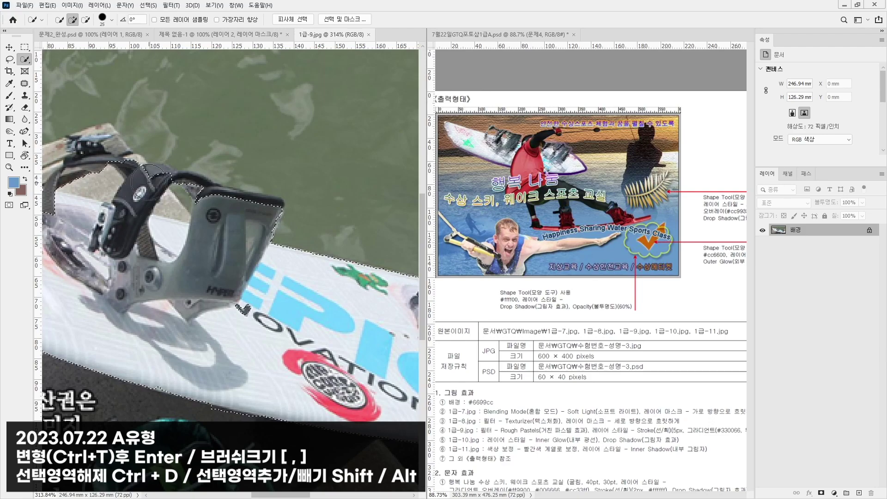
mouse_move(148, 183)
mouse_down()
mouse_move(234, 209)
mouse_move(264, 227)
mouse_up()
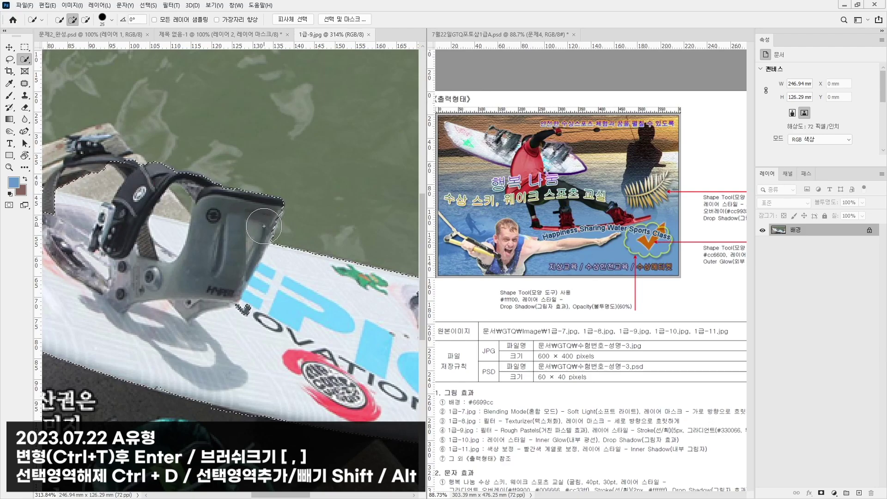
drag(106, 179, 233, 205)
mouse_move(155, 197)
mouse_down()
mouse_move(108, 172)
mouse_move(163, 186)
mouse_up()
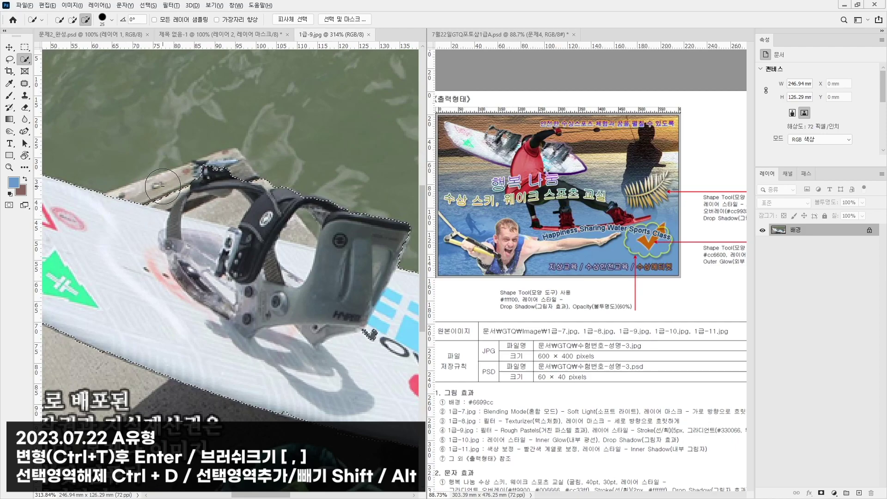
- Refine the board selection around the right binding so its strap and highback are included
drag(340, 309, 104, 271)
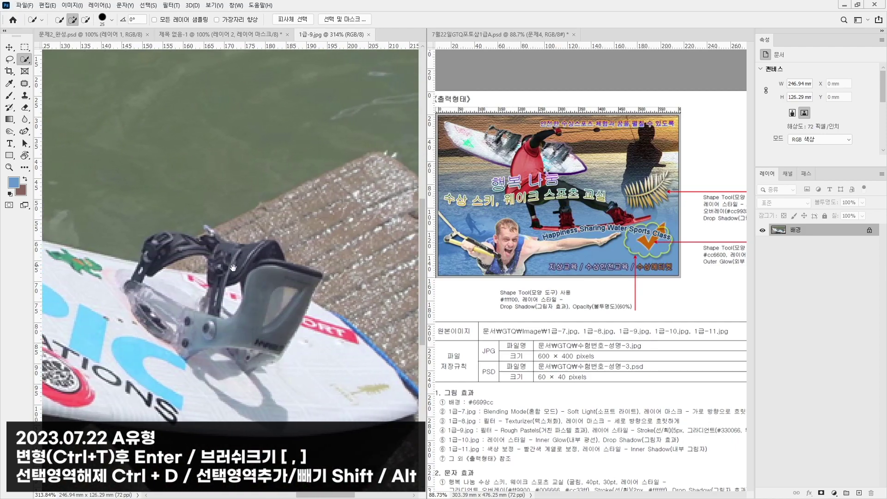
drag(239, 268, 228, 264)
drag(139, 250, 160, 253)
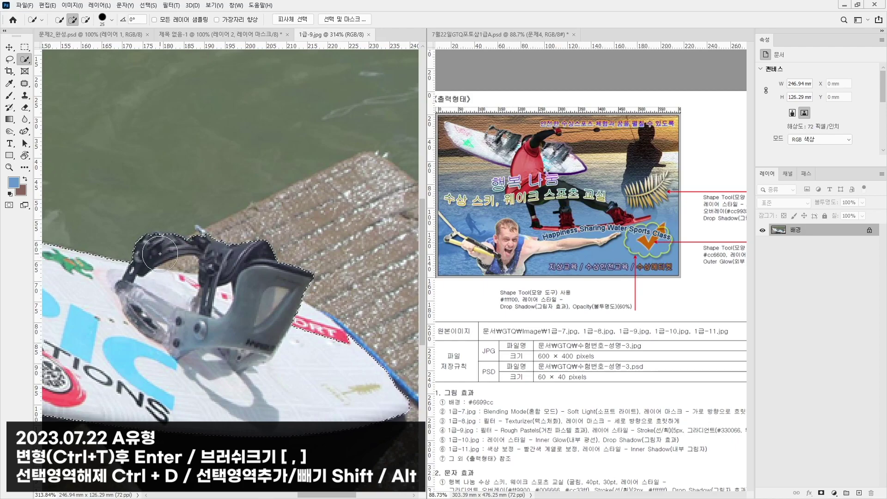
key(ctrl+d)
drag(256, 355, 328, 379)
key(ctrl+z)
- Subtract the background gap beneath the right binding's strap from the board selection using a smaller brush
key(bracketleft)
key(bracketleft)
key(bracketleft)
key(bracketleft)
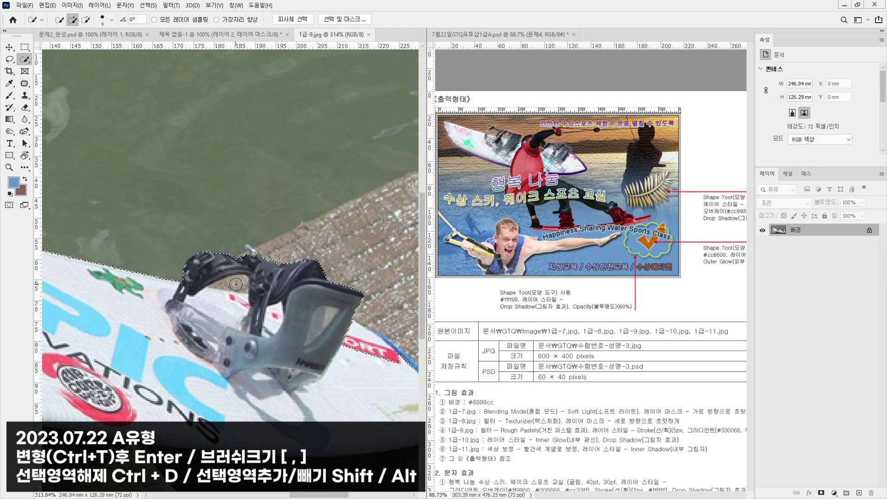
alt+click(236, 285)
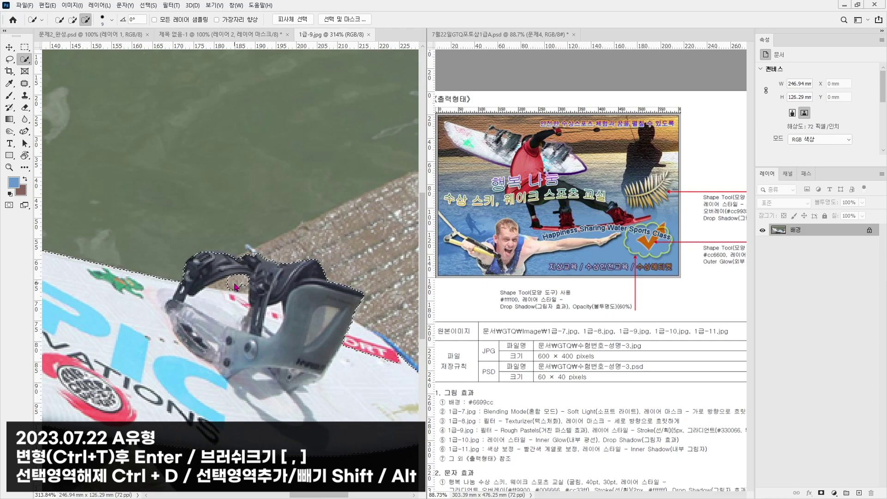
alt+click(224, 285)
key(bracketleft)
key(bracketleft)
key(bracketleft)
key(bracketleft)
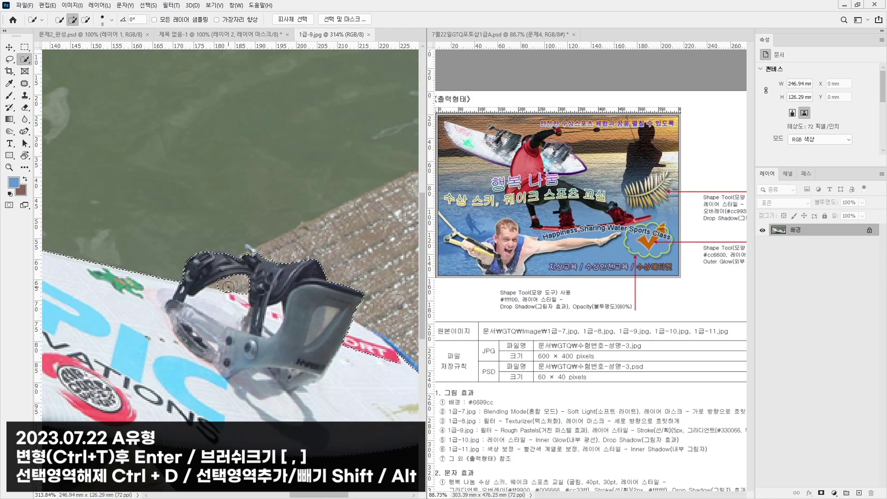
- Trim the background gaps inside the left binding out of the board selection
scroll(221, 254, left, 8)
scroll(222, 254, up, 1)
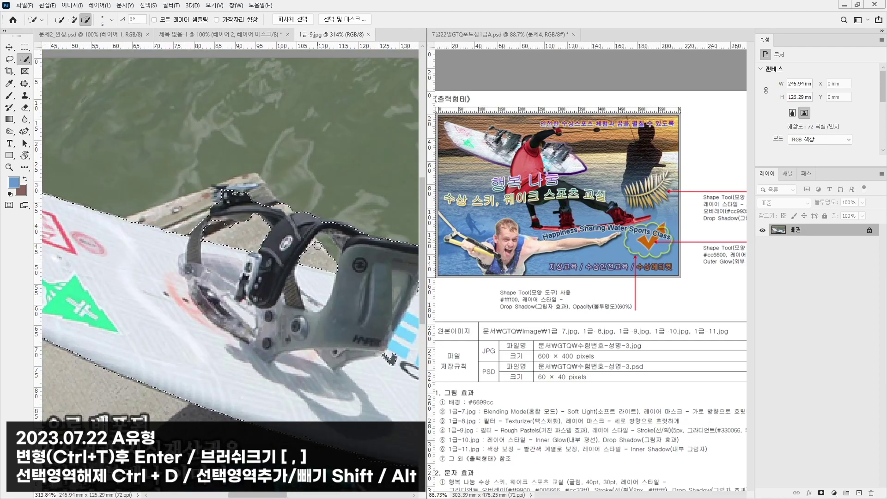
scroll(218, 223, down, 5)
drag(218, 319, 252, 303)
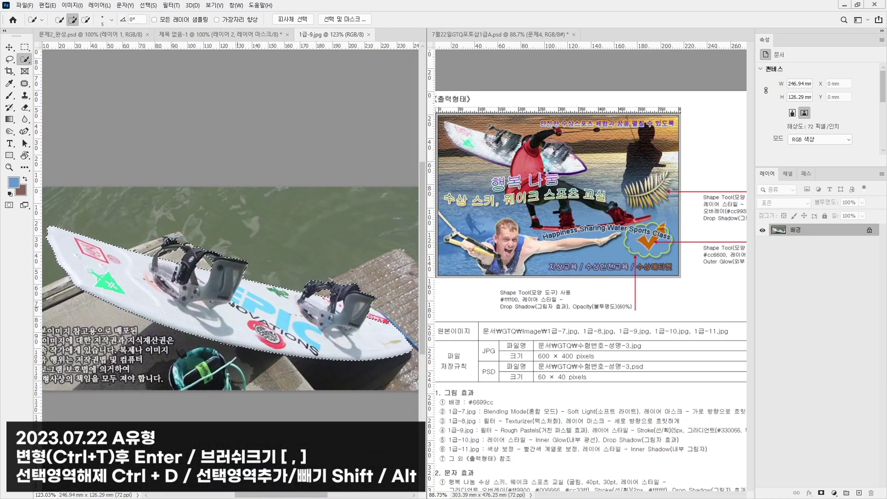
- Copy the selected board into the problem 3 composition and scale it to about 123 × 46 mm in the canvas's upper-left area
click(190, 37)
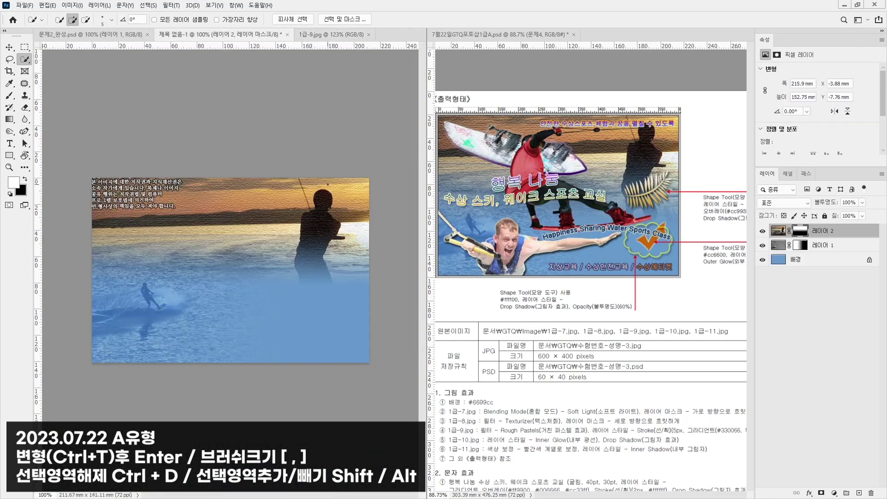
key(ctrl+v)
click(6, 50)
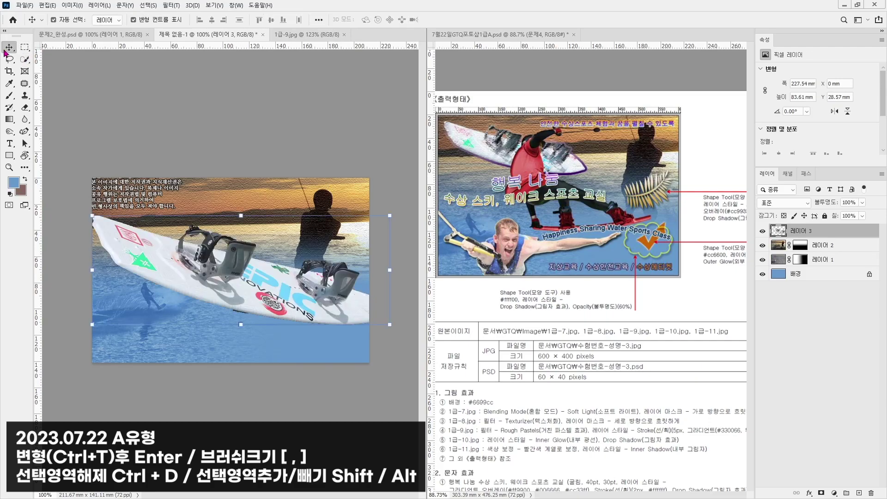
drag(390, 215, 264, 262)
drag(216, 314, 229, 244)
drag(278, 255, 267, 250)
key(Return)
- Apply the Rough Pastels filter to the board layer with a shortened stroke length
click(176, 6)
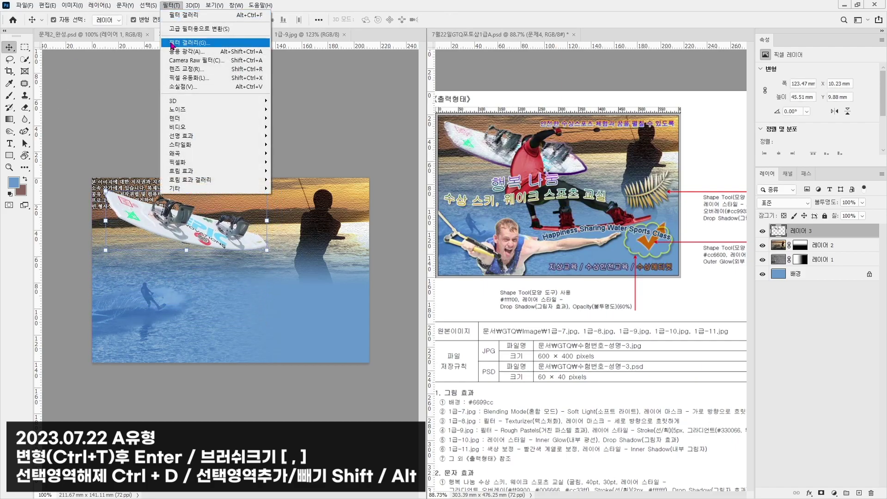
click(189, 43)
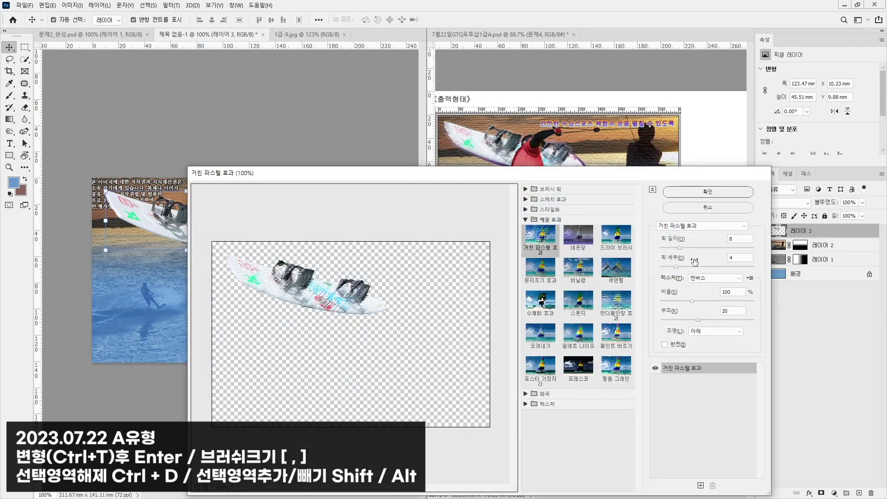
click(671, 247)
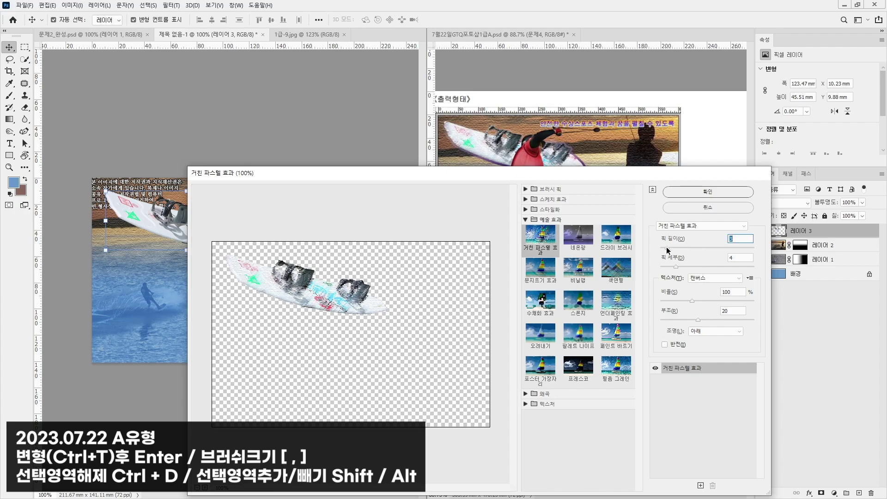
click(735, 193)
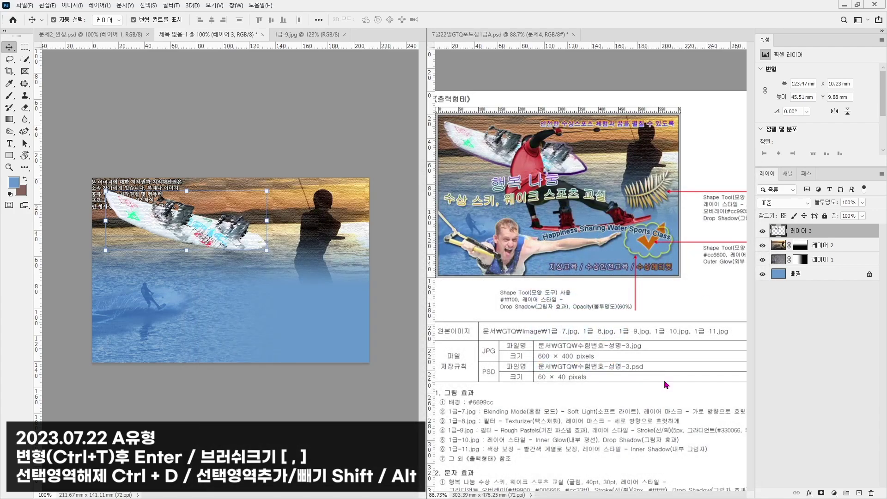
- Add a 5 px outside Stroke layer style to the board layer and set its fill type to Gradient
click(666, 448)
drag(689, 452, 628, 408)
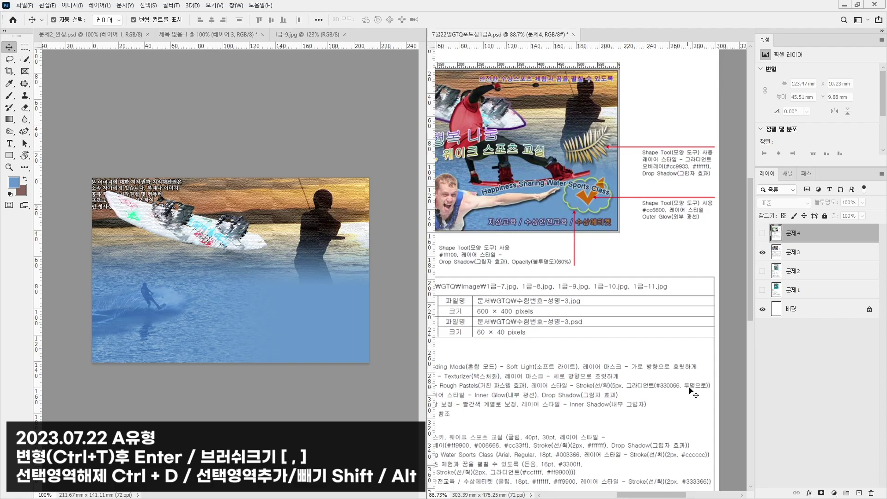
drag(605, 305, 678, 336)
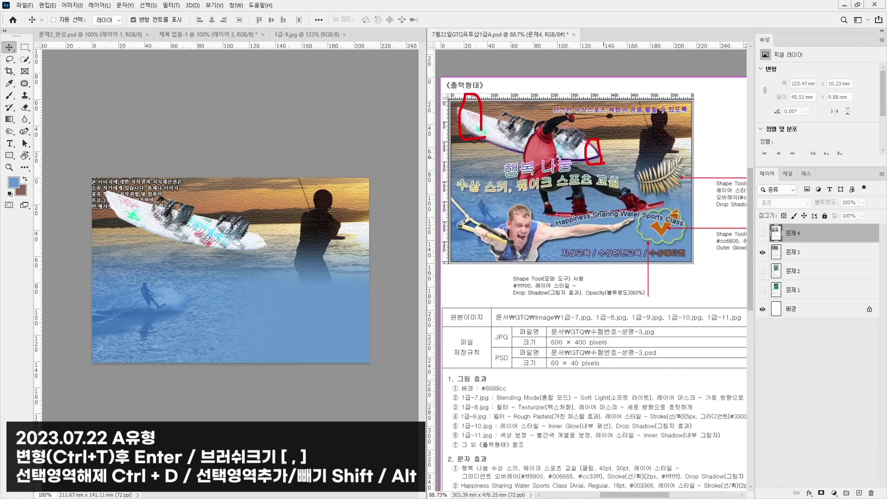
ctrl+click(190, 233)
click(809, 492)
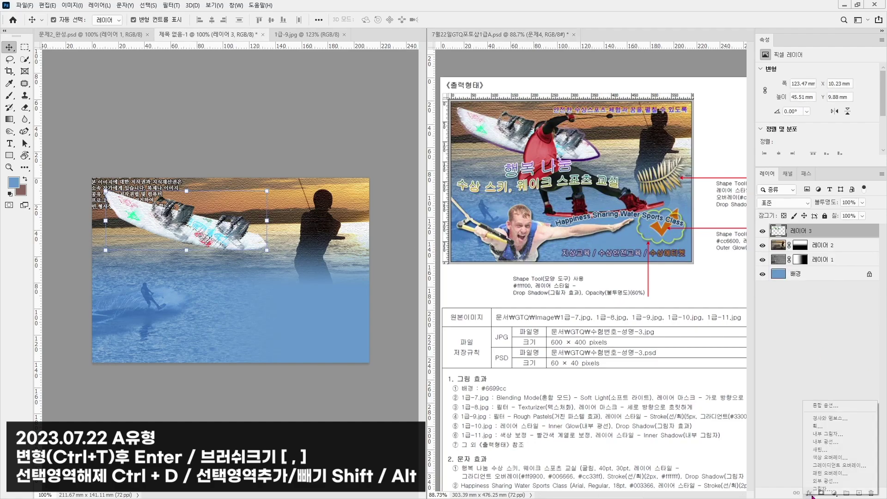
click(834, 431)
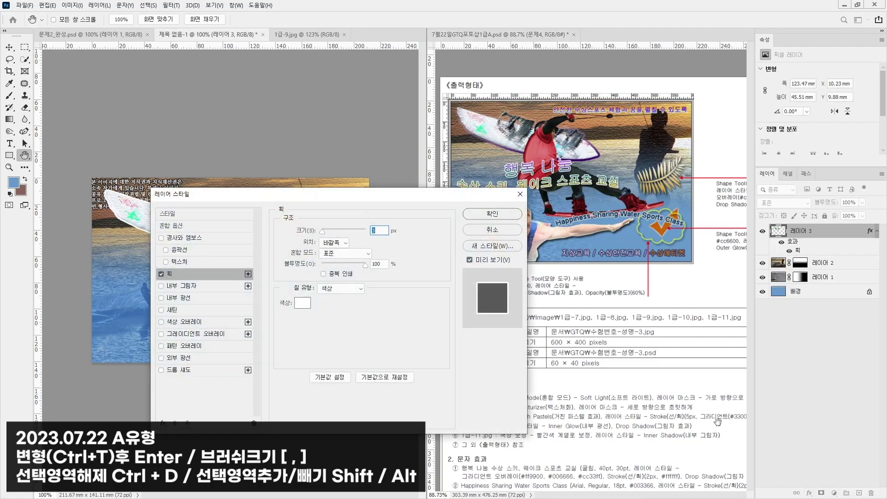
text(5)
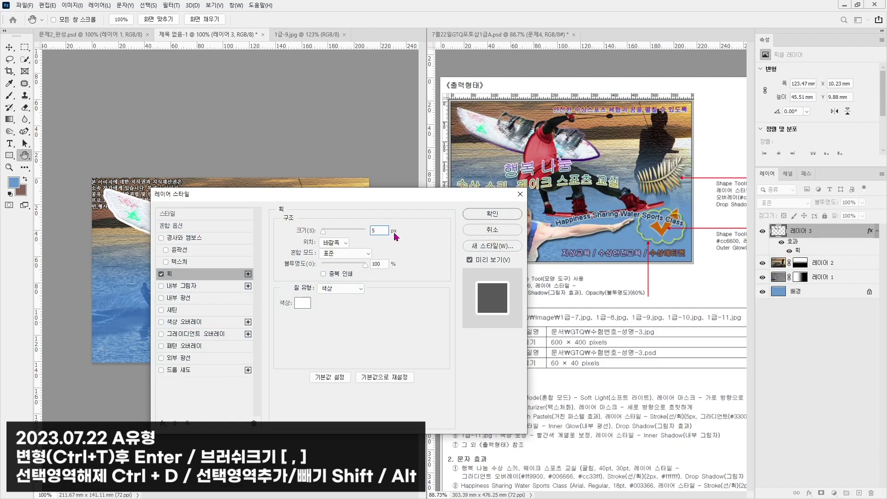
click(340, 288)
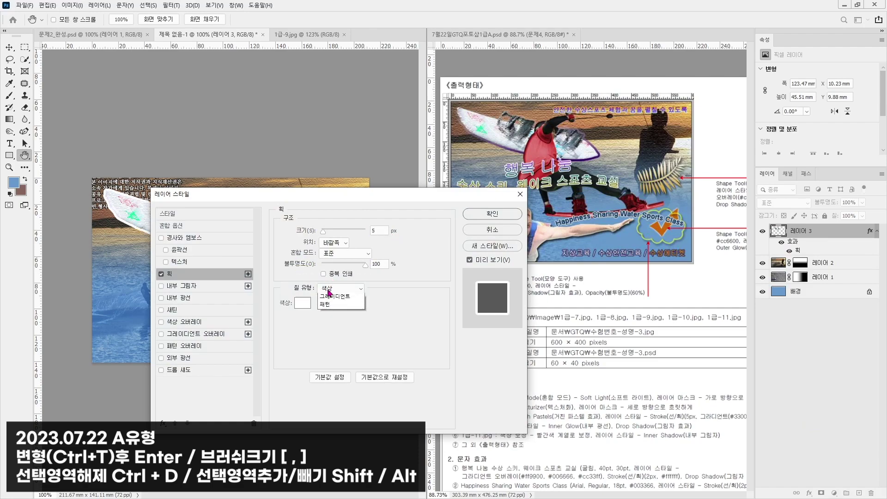
click(329, 303)
click(335, 305)
- Set the starting color stop of the board's stroke gradient to #330066
click(79, 211)
drag(709, 434, 665, 445)
click(128, 250)
text(330066)
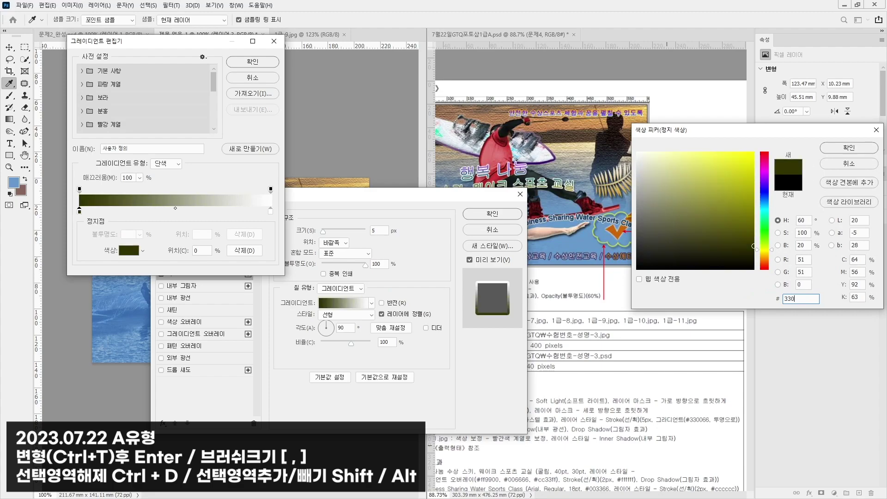
key(Return)
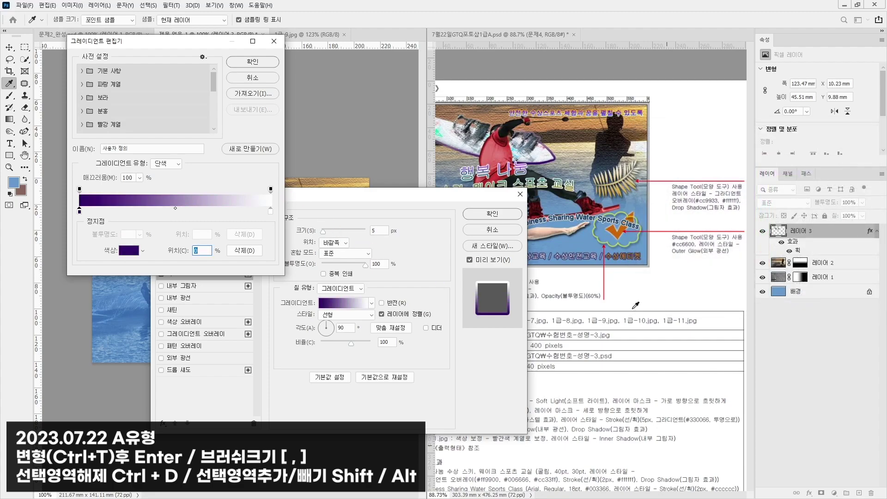
- Set the stroke gradient's end opacity stop to 0% and apply the stroke style to the board
click(271, 189)
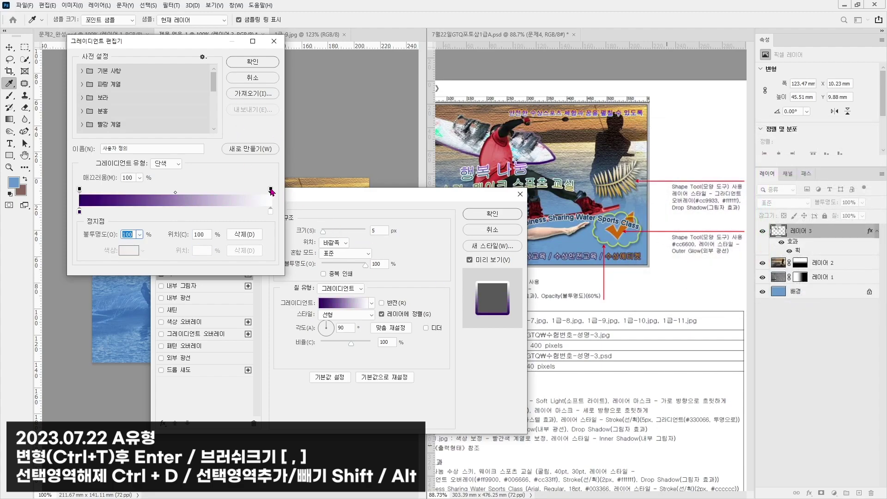
click(140, 239)
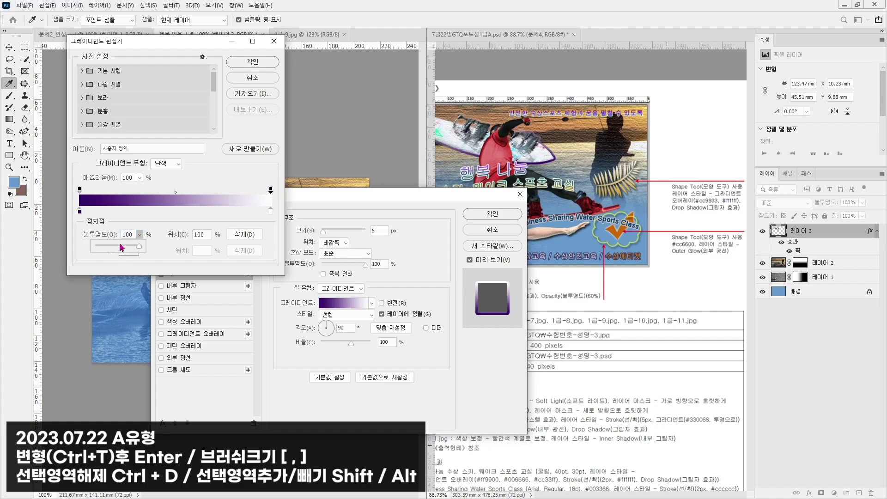
drag(141, 246, 76, 248)
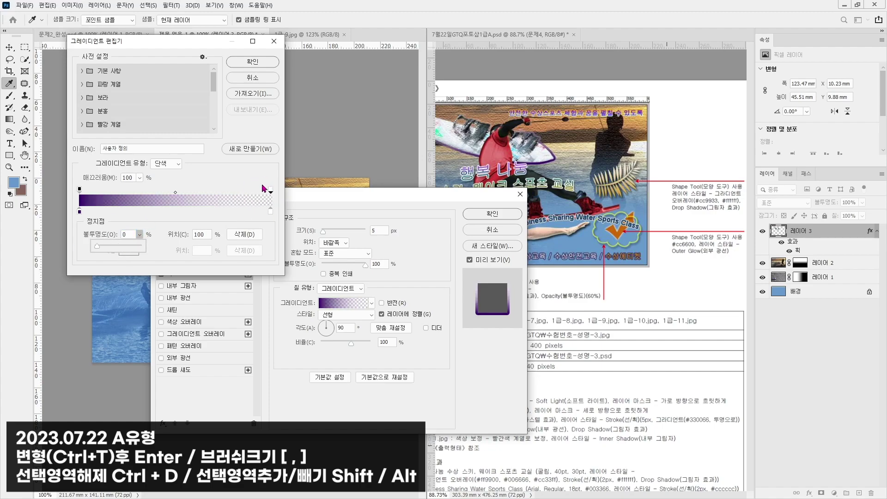
click(252, 61)
drag(346, 197, 526, 138)
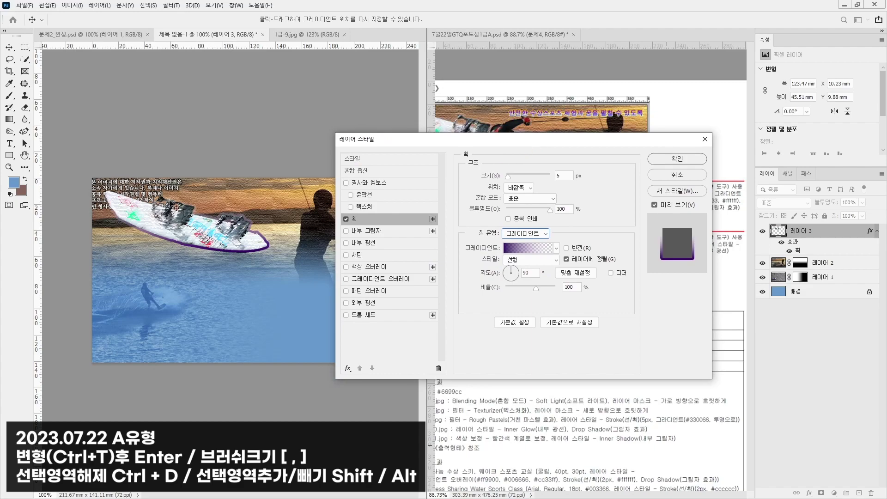
drag(274, 254, 286, 260)
drag(125, 204, 121, 175)
key(Escape)
drag(562, 138, 396, 268)
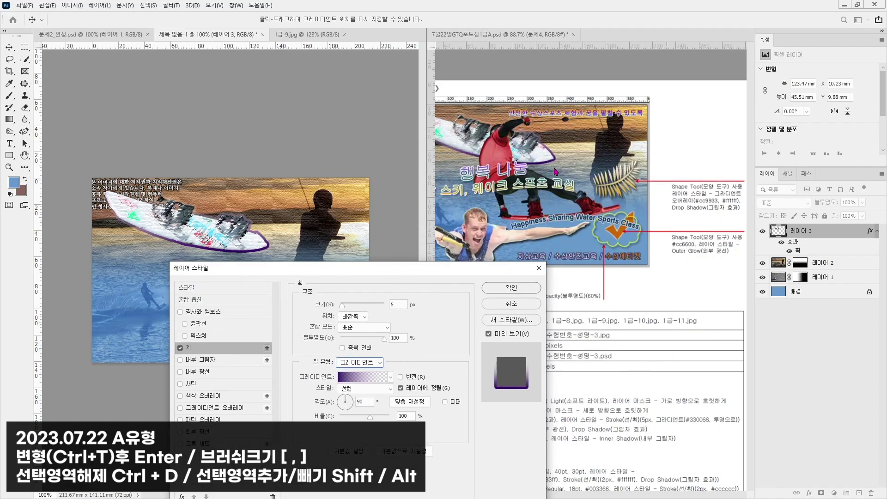
click(511, 288)
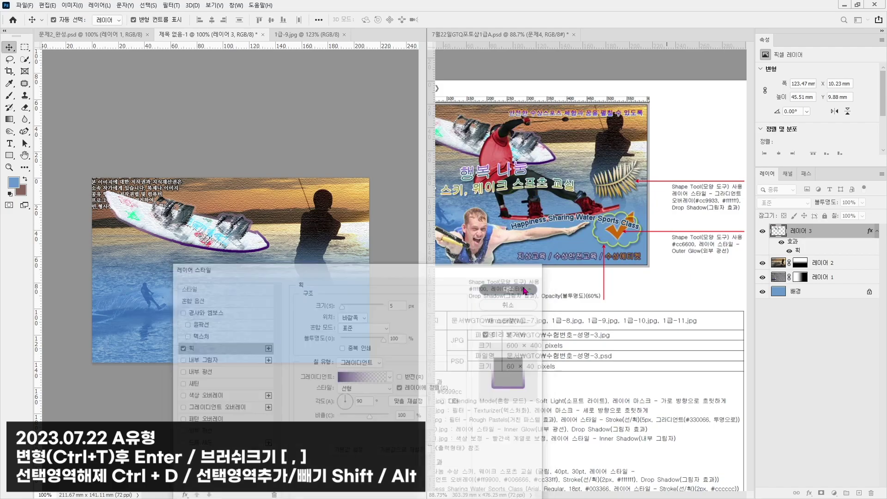
click(524, 289)
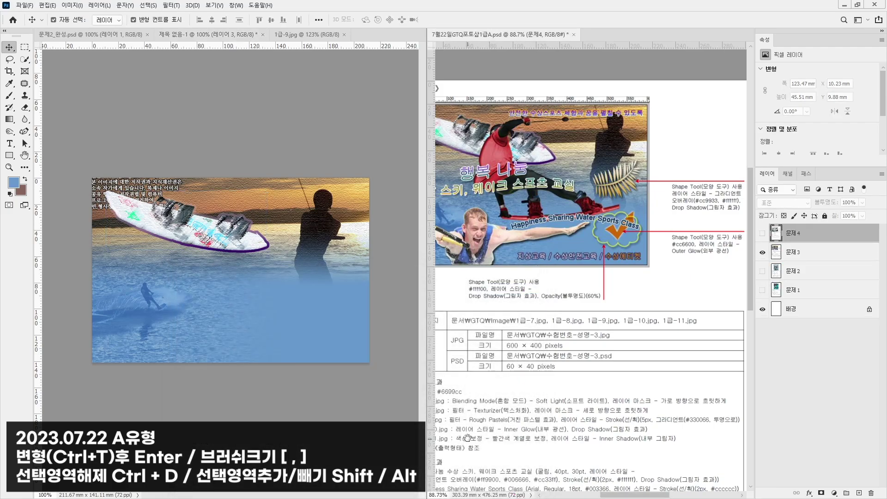
- Open the source photo 1급-10.jpg
scroll(499, 369, left, 2)
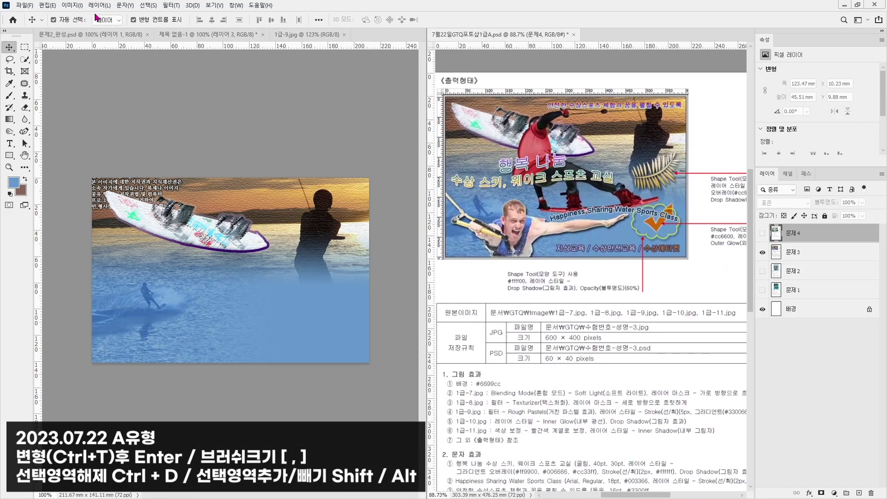
click(31, 7)
click(32, 25)
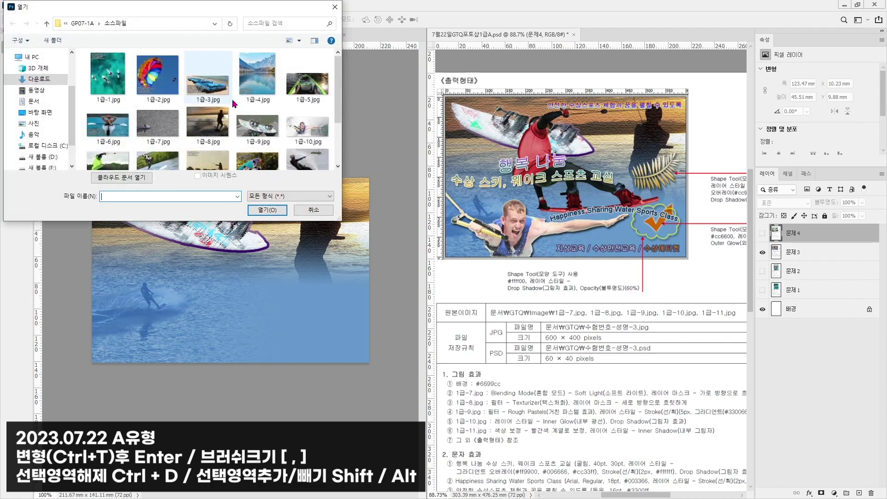
double_click(311, 127)
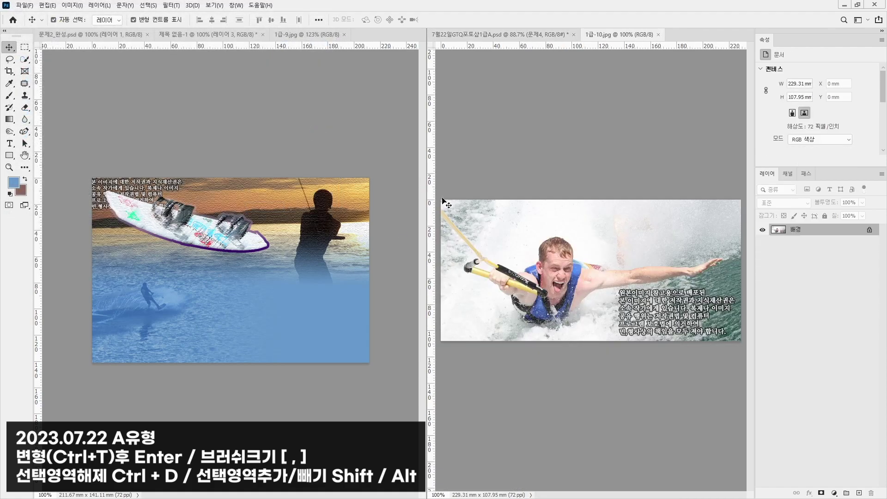
- Select the man with his tow handle and rope in 1급-10.jpg using the Object Selection tool
click(26, 71)
click(25, 62)
click(51, 58)
drag(438, 199, 730, 328)
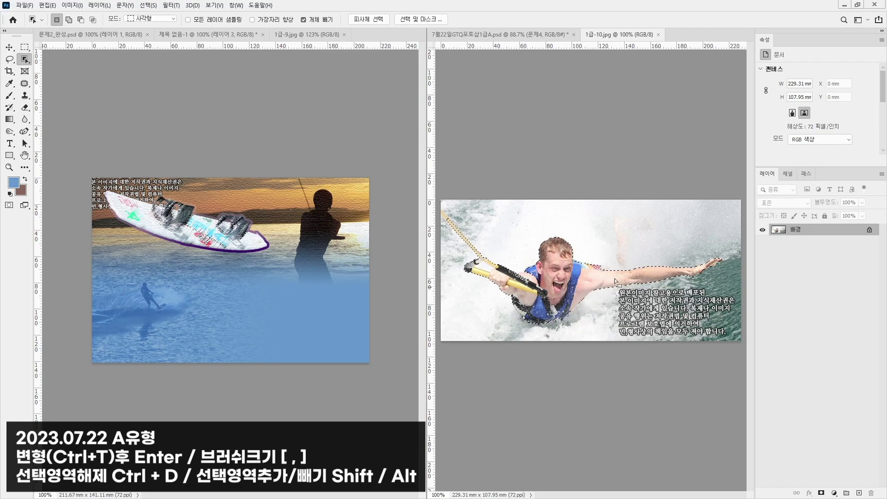
- Add the missing outer end of the tow rope to the selection with the Polygonal Lasso tool
scroll(529, 242, up, 5)
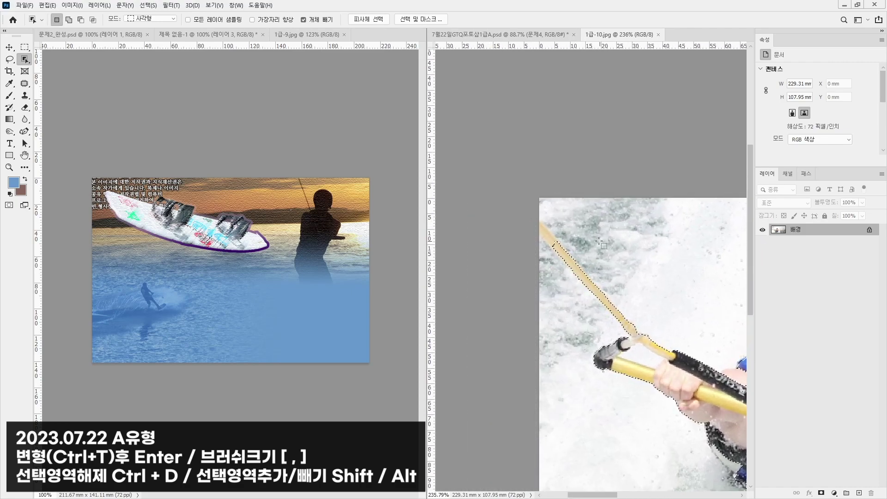
click(9, 59)
click(41, 68)
key(alt)
key(shift)
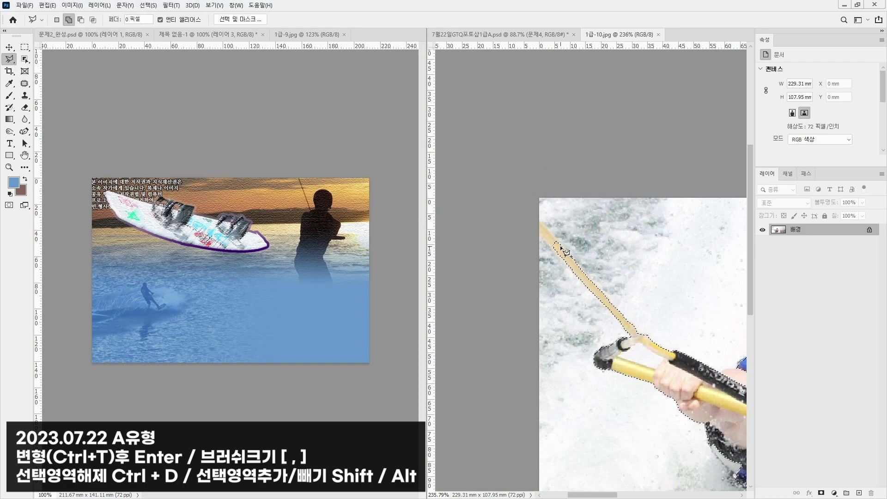
click(554, 244)
click(535, 218)
click(554, 243)
- Copy the selected man into the problem 3 composition and close 1급-10.jpg
key(alt)
drag(575, 260, 446, 179)
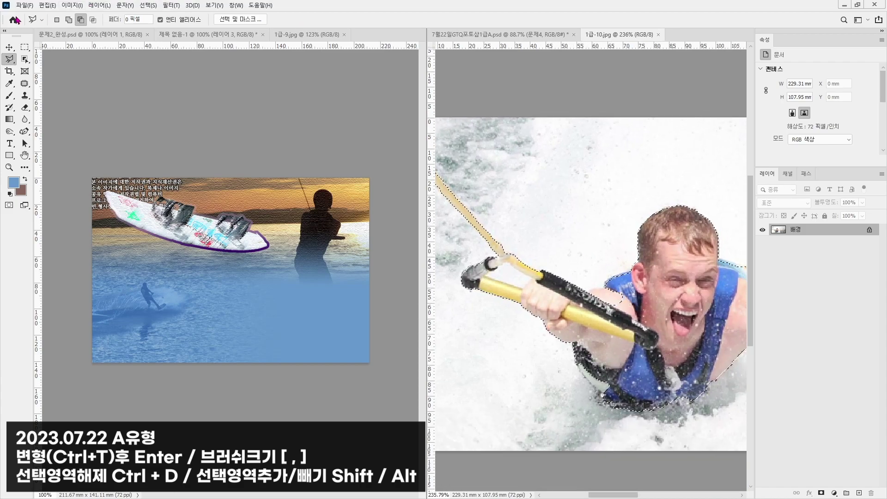
key(v)
key(ctrl+c)
key(ctrl+Tab)
key(ctrl+v)
click(658, 35)
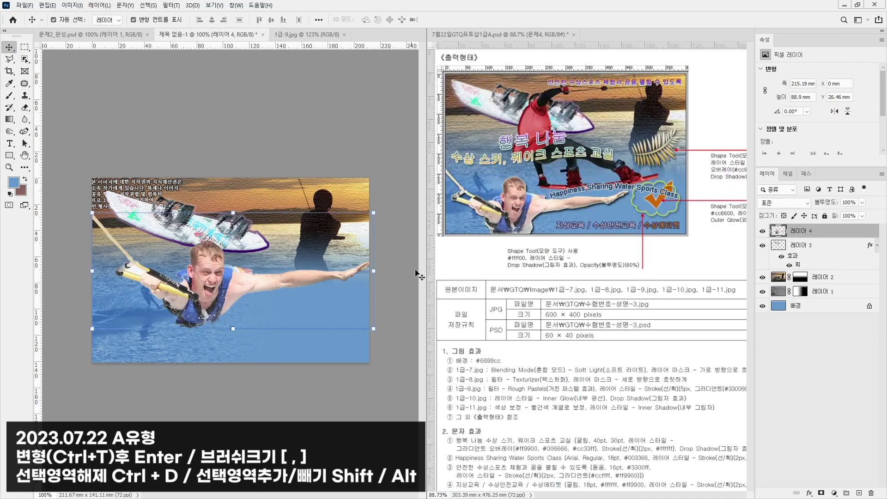
- Delete the white background gap inside the man's tow handle using the Magic Wand tool, then clear the selection
scroll(132, 282, up, 3)
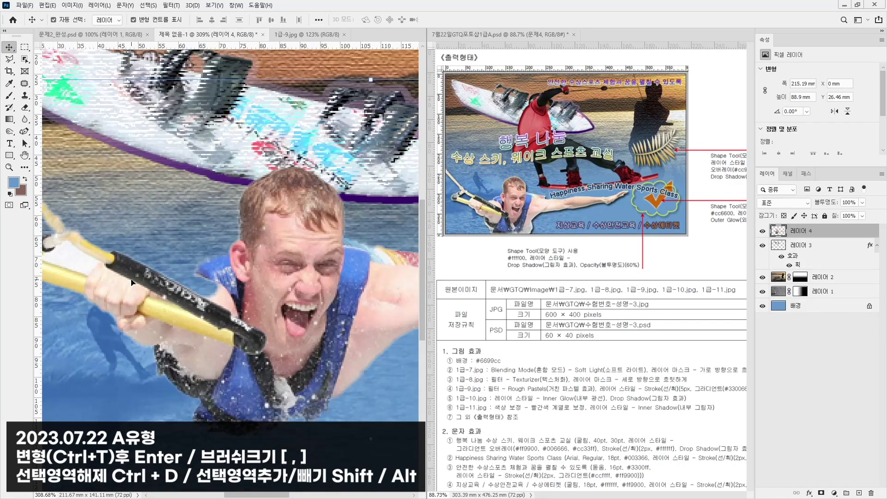
click(24, 59)
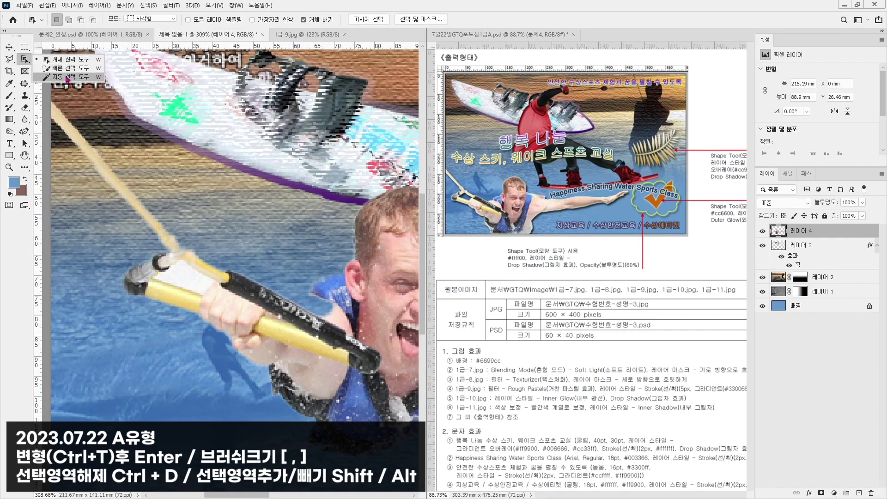
click(65, 76)
click(187, 283)
key(Delete)
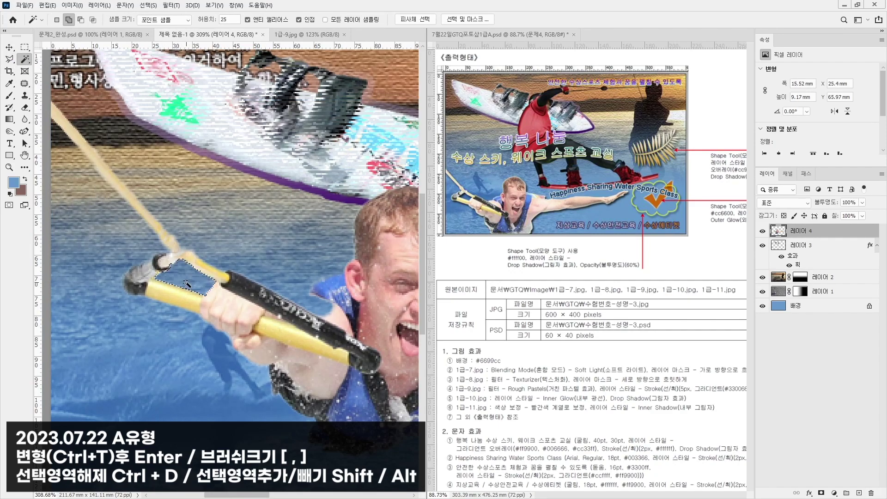
key(ctrl+d)
- Scale the man layer to about 164 × 68 mm and place it in the canvas's lower-left corner
click(9, 47)
key(ctrl+0)
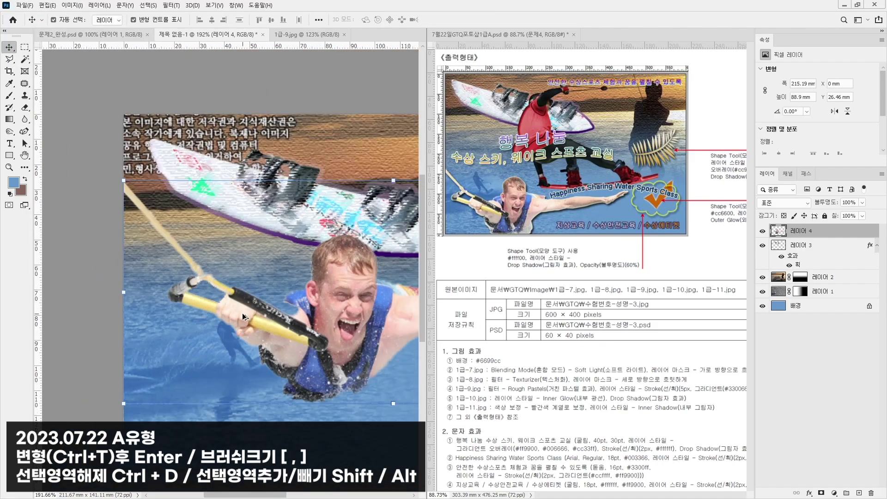
drag(213, 305, 197, 350)
scroll(303, 282, down, 2)
drag(372, 252, 305, 279)
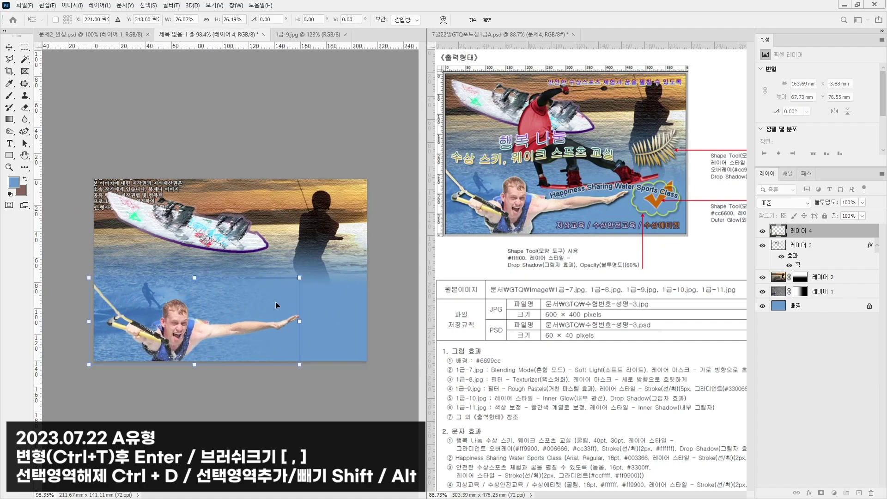
key(Return)
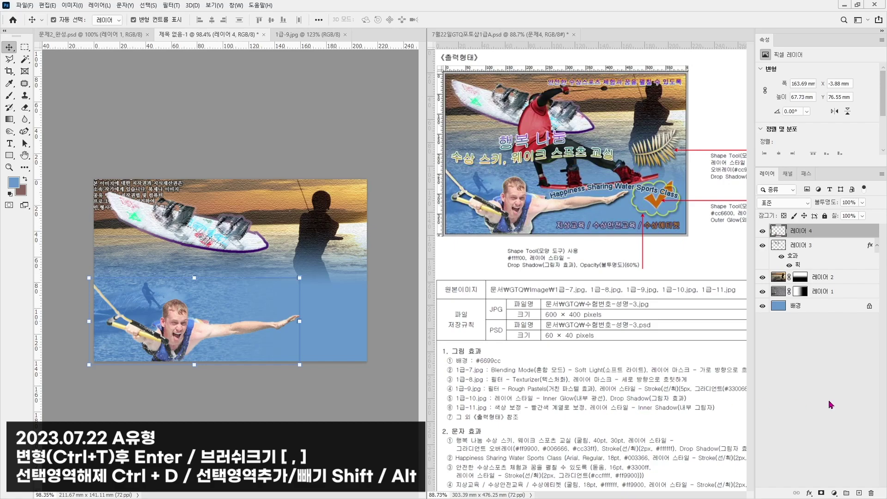
- Add a Drop Shadow to the man layer with 72% opacity, a 90° angle and a size of 5 px
click(811, 492)
click(824, 476)
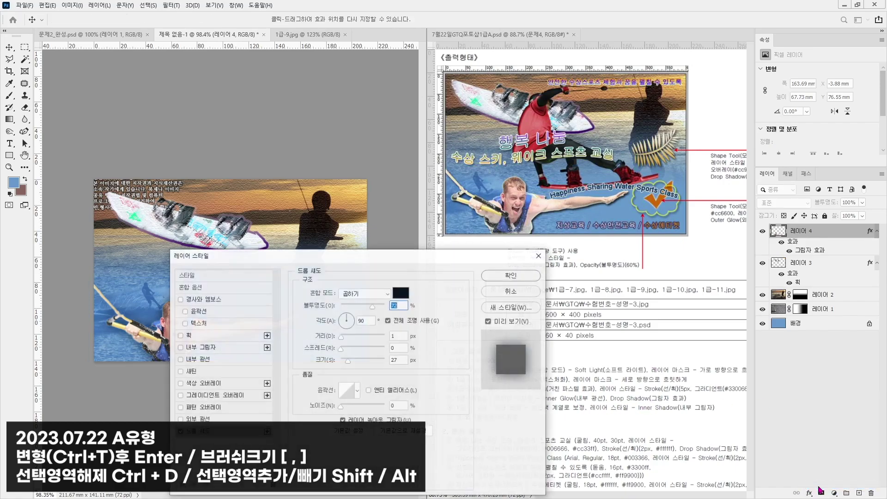
drag(437, 253, 786, 88)
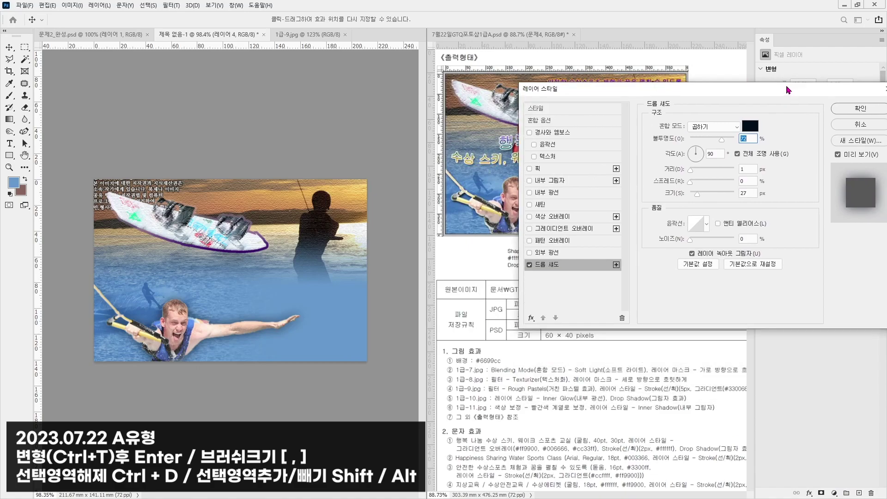
drag(696, 91, 754, 81)
drag(756, 187, 754, 164)
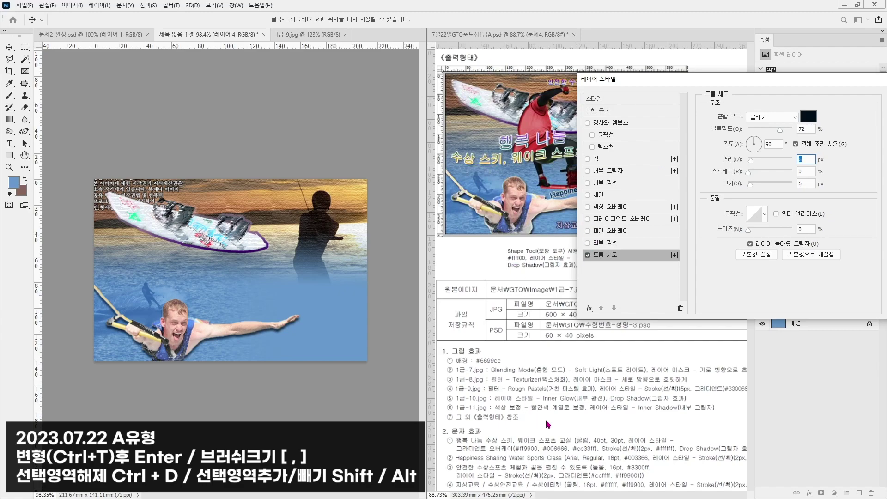
- Add an Inner Glow to the man layer in pale yellow #fffbd3 with 41% opacity and 14 px size, and apply the layer style
click(606, 182)
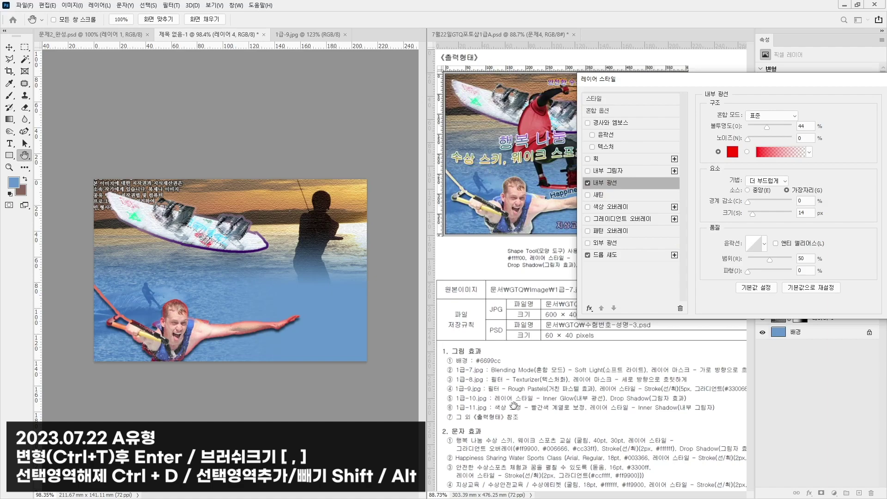
click(731, 152)
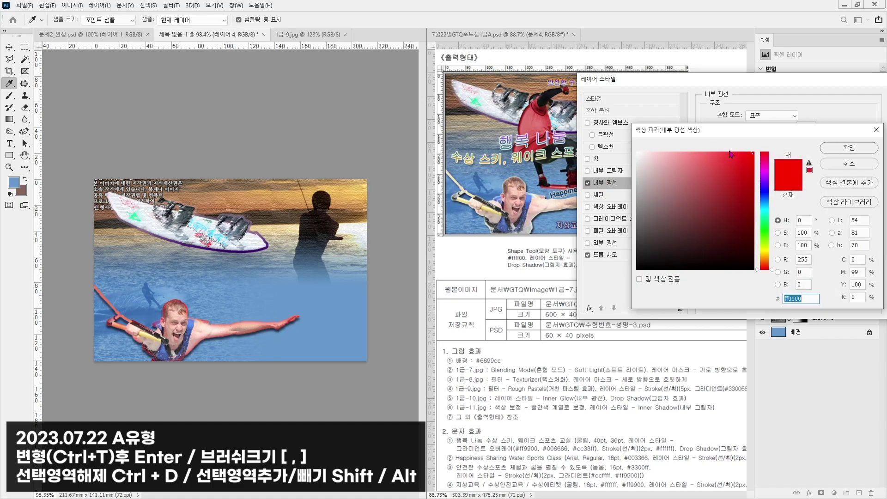
click(764, 252)
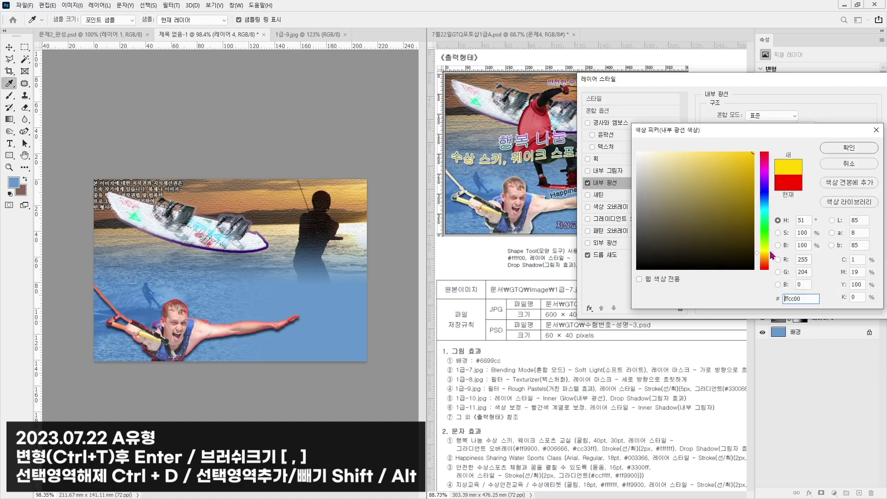
click(713, 152)
drag(693, 156, 657, 153)
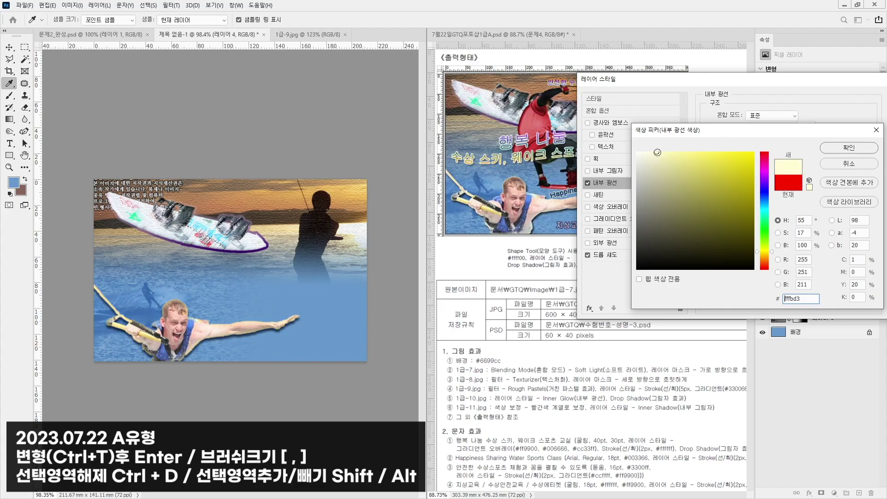
click(850, 147)
mouse_move(767, 131)
mouse_down()
mouse_move(758, 129)
mouse_move(769, 129)
mouse_up()
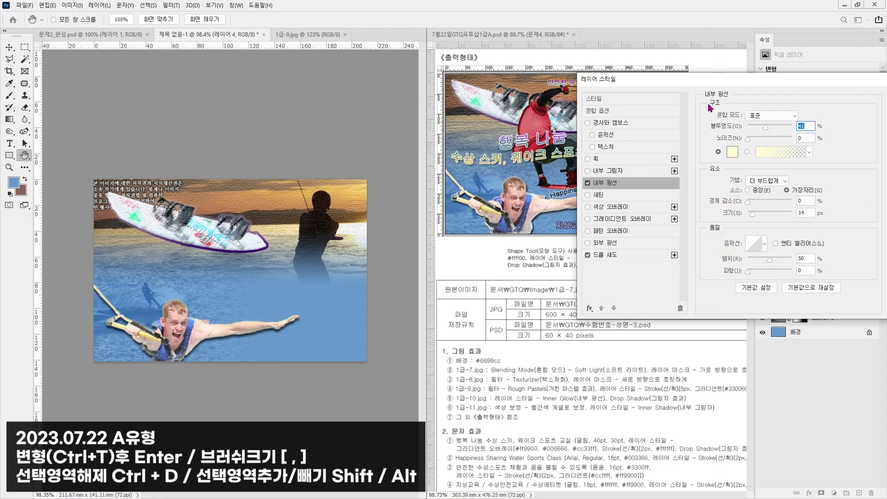
drag(765, 88, 557, 89)
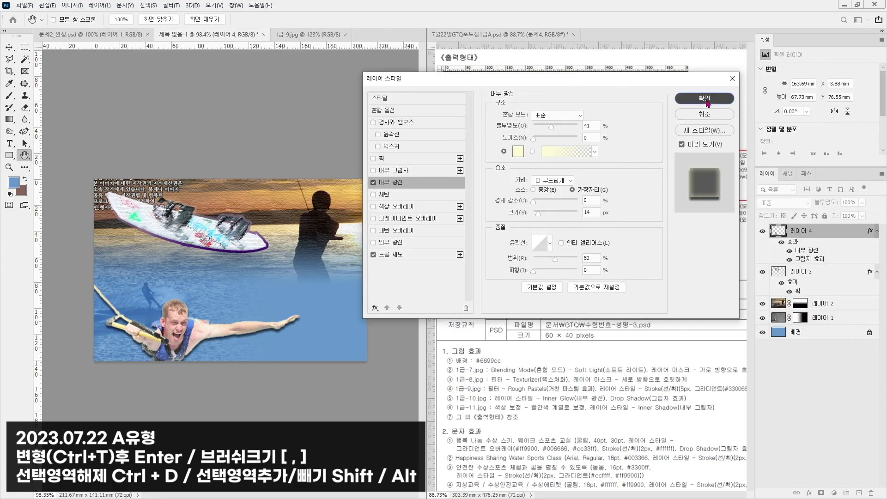
click(712, 95)
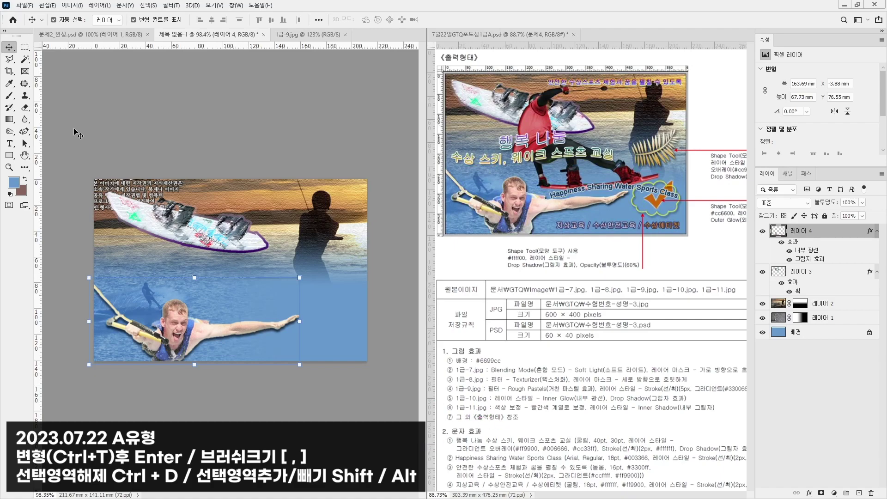
- Open 1급-11.jpg and select the wakeboarder with the Object Selection tool
click(22, 6)
click(37, 27)
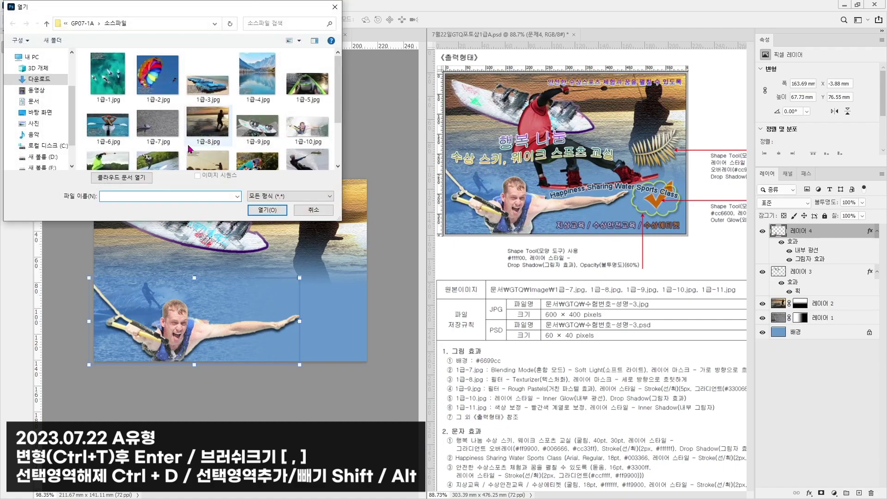
scroll(239, 135, down, 1)
double_click(95, 150)
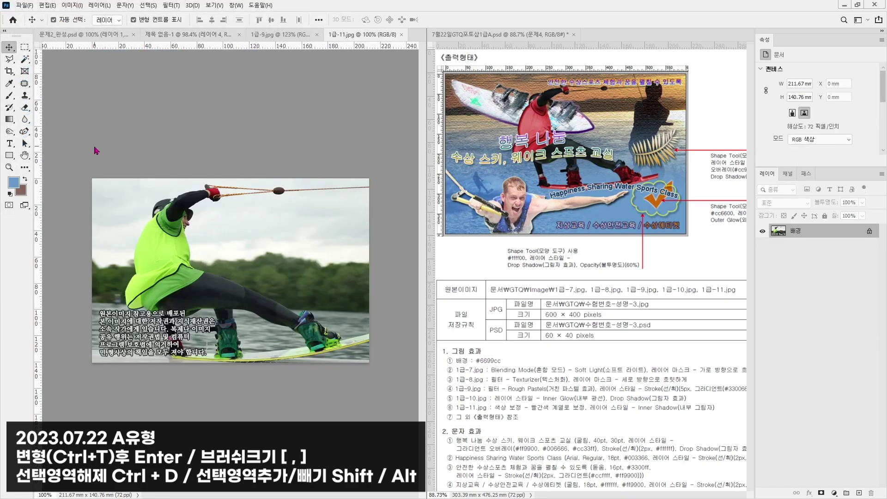
click(25, 59)
click(60, 59)
drag(116, 180, 367, 362)
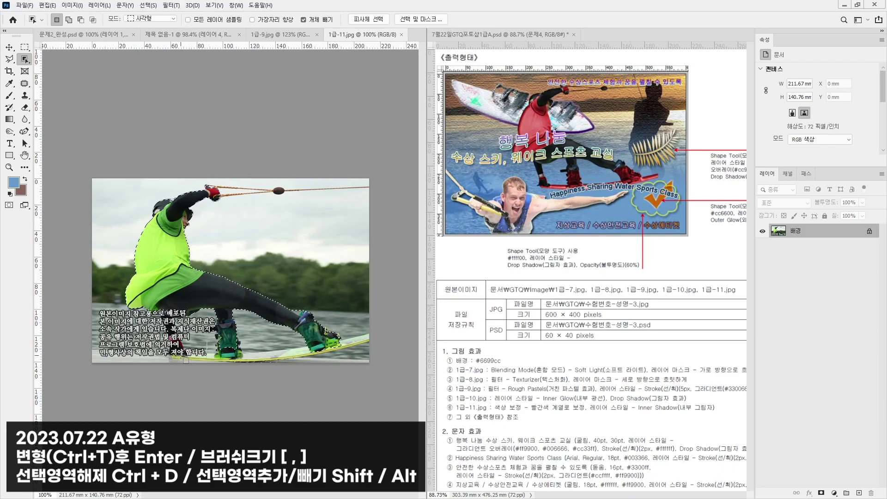
- Add the missing parts of the boots and the wakeboard to the selection with the Quick Selection tool
key(alt)
scroll(226, 341, up, 3)
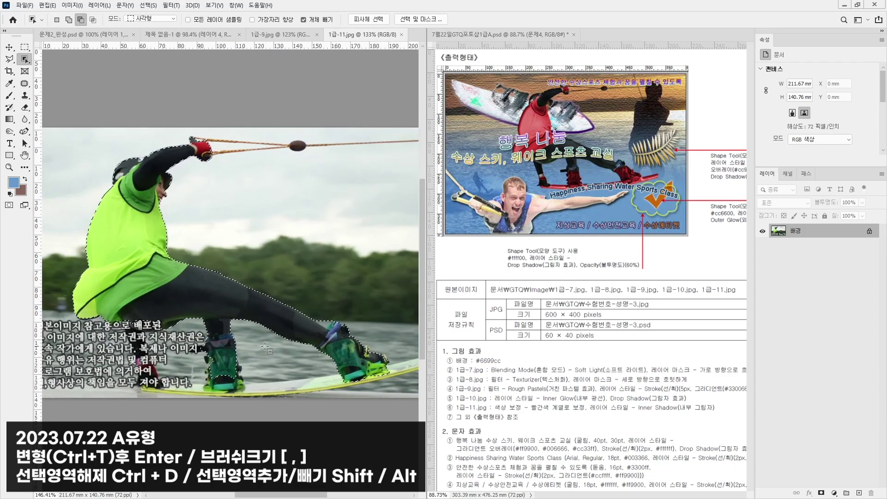
right_click(23, 59)
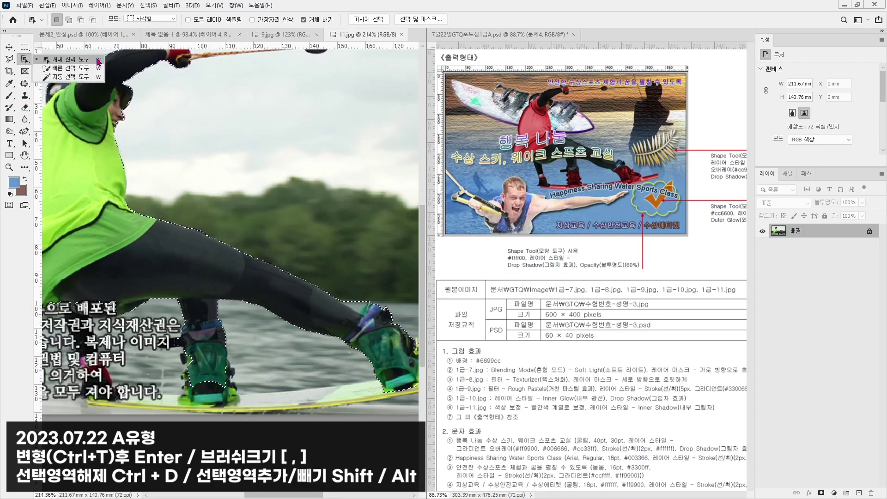
click(55, 69)
drag(199, 395, 217, 405)
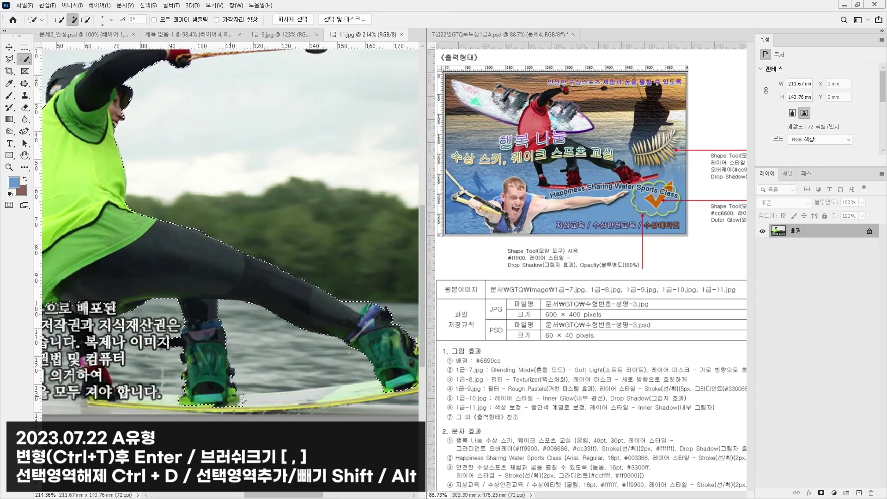
drag(392, 393, 277, 392)
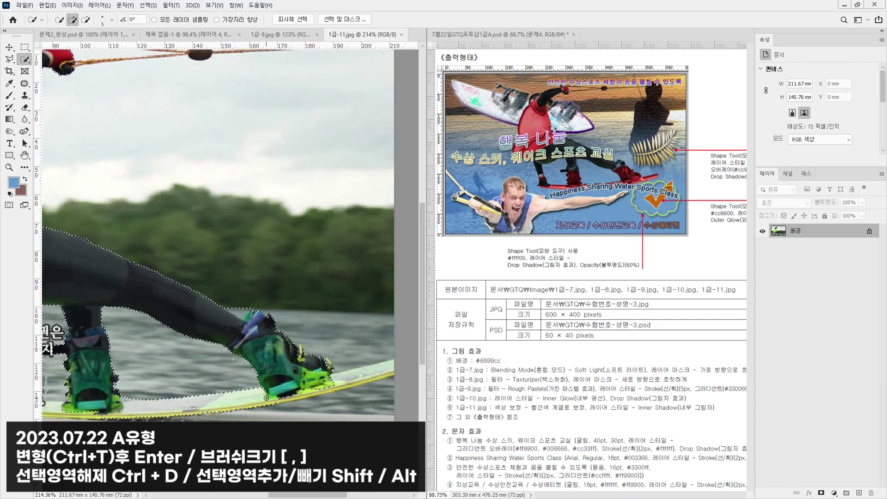
- Add the tow ropes and the line beyond the float to the selection with the Polygonal Lasso tool
scroll(331, 178, up, 5)
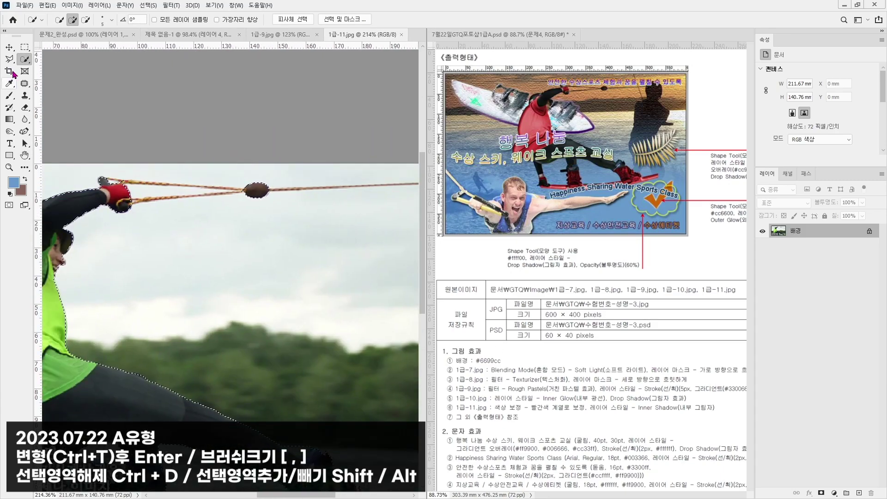
key(l)
mouse_move(270, 195)
mouse_down()
mouse_move(347, 190)
mouse_move(201, 198)
mouse_move(326, 190)
mouse_move(171, 188)
mouse_move(117, 197)
mouse_move(287, 240)
mouse_up()
key(alt)
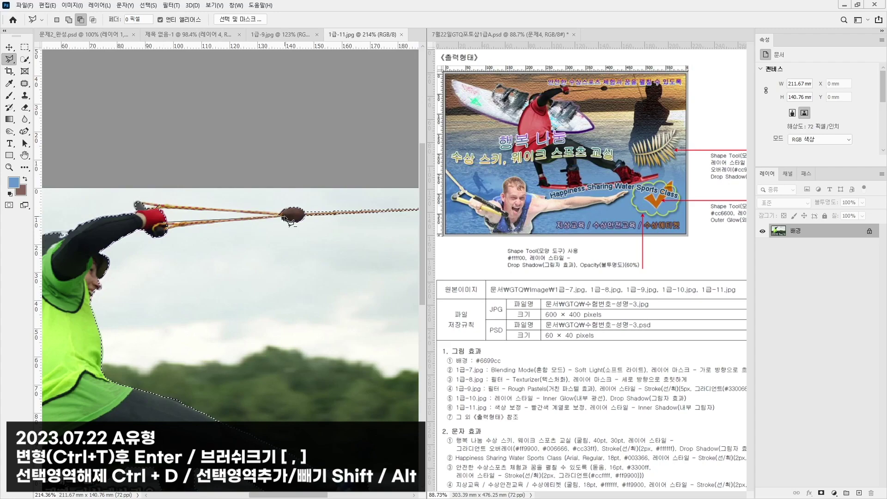
key(shift)
drag(167, 231, 163, 227)
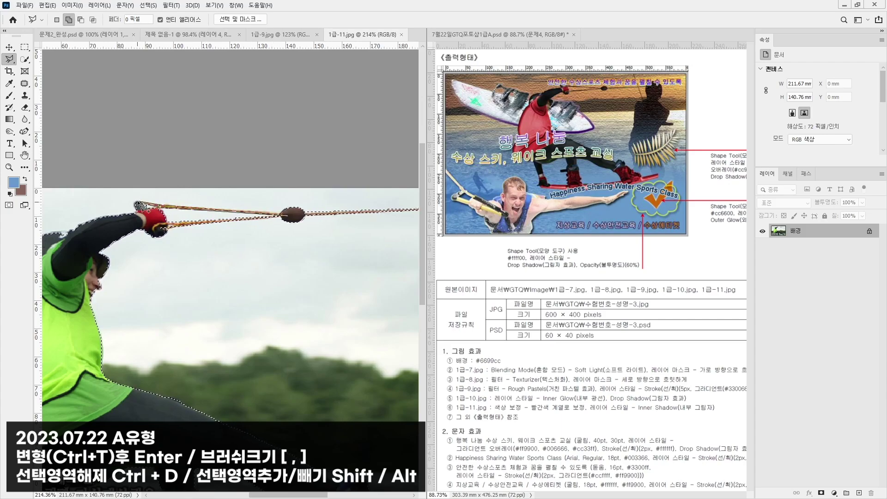
- Copy the selected wakeboarder from 1급-11.jpg and paste it into the problem 3 composition
key(ctrl+0)
key(alt)
key(ctrl+c)
click(187, 34)
key(ctrl+v)
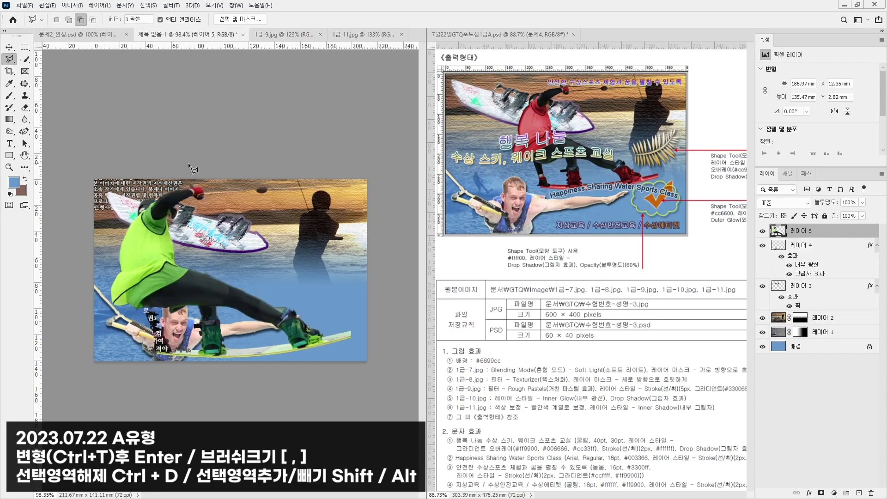
- Scale the wakeboarder to about 130 × 94 mm, place it in front of the surfboard, and shift the man layer slightly left
click(9, 47)
drag(350, 184, 313, 209)
drag(203, 296, 220, 279)
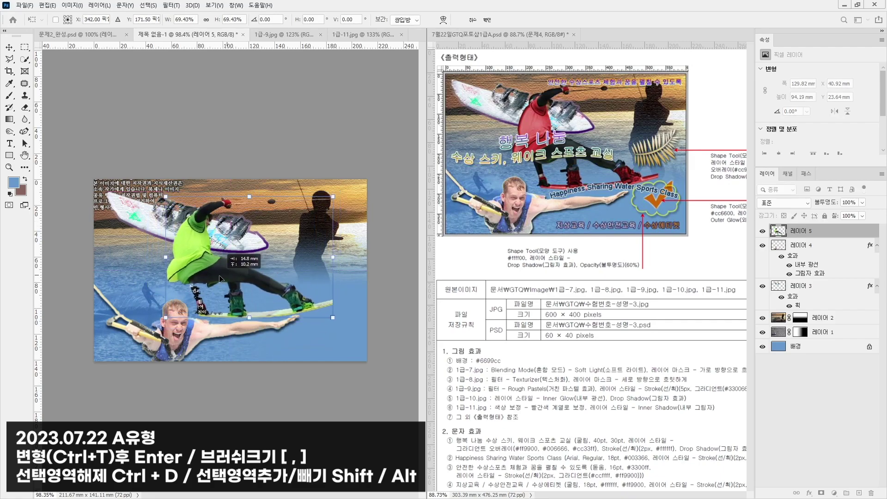
key(Return)
mouse_move(142, 339)
mouse_down()
mouse_move(125, 339)
mouse_move(134, 338)
mouse_up()
click(195, 253)
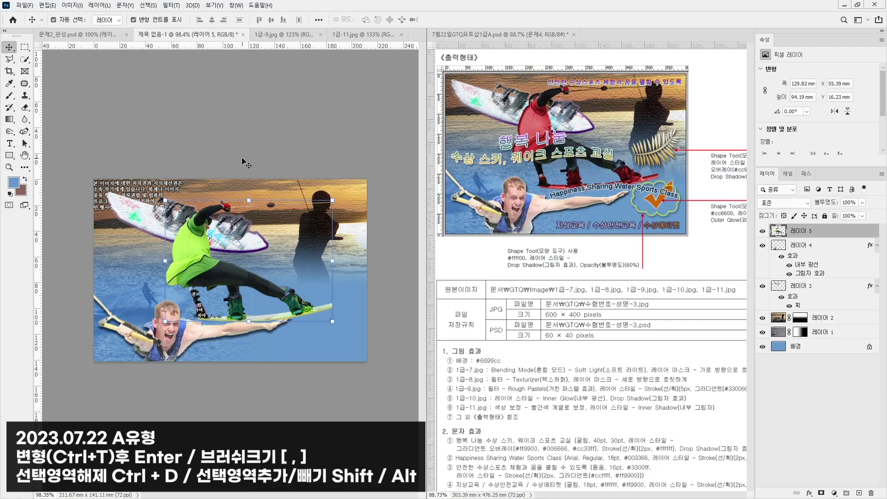
- Select the wakeboarder's green clothing, boots and board with the Quick Selection tool, trimming the excess near the shoulder
click(24, 59)
mouse_move(184, 226)
mouse_down()
mouse_move(195, 272)
mouse_move(198, 221)
mouse_up()
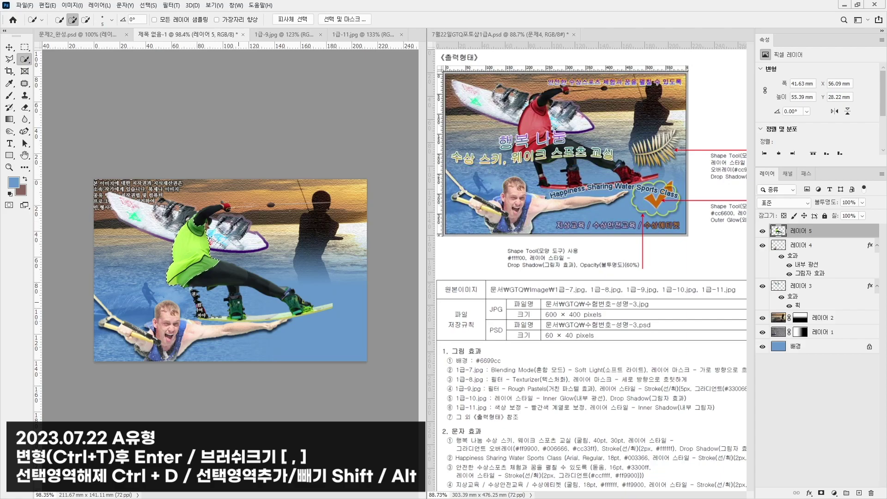
mouse_move(236, 309)
mouse_down()
mouse_move(293, 300)
mouse_move(318, 272)
mouse_up()
drag(287, 316, 295, 315)
click(194, 216)
alt+click(190, 215)
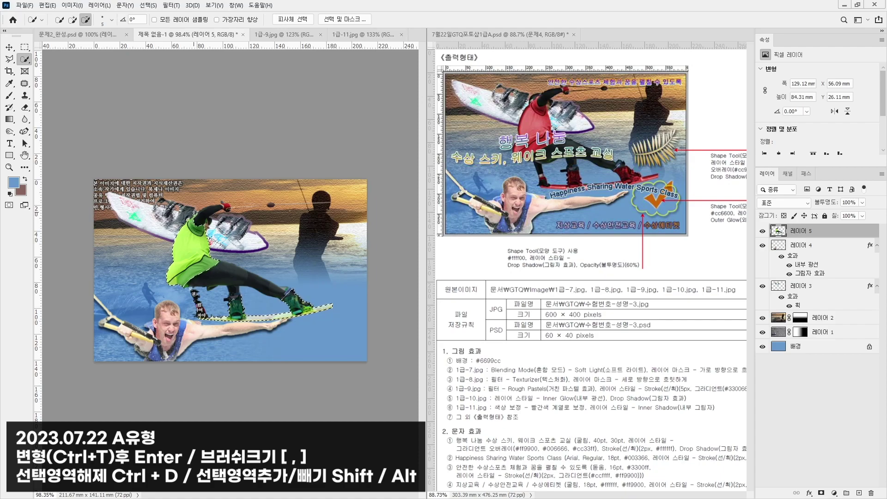
- Colorize the selected areas red using Hue/Saturation with hue 0 and saturation 60, and clear the selection
click(73, 5)
mouse_move(86, 31)
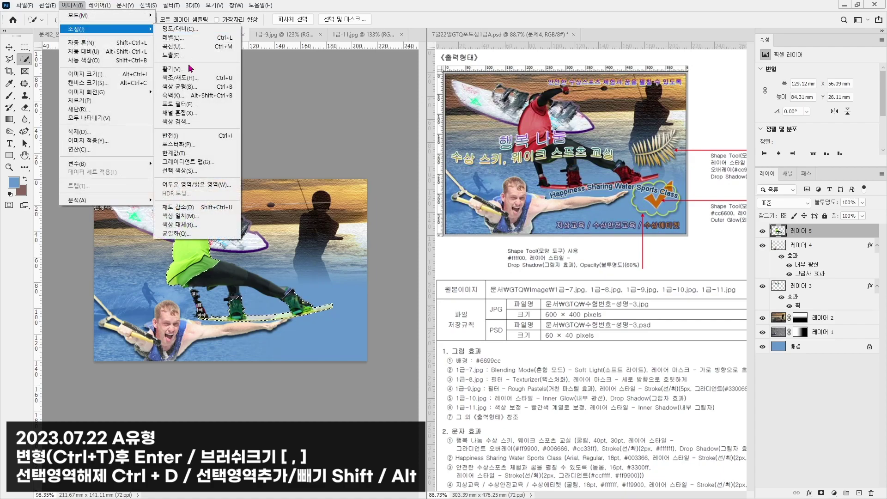
click(181, 78)
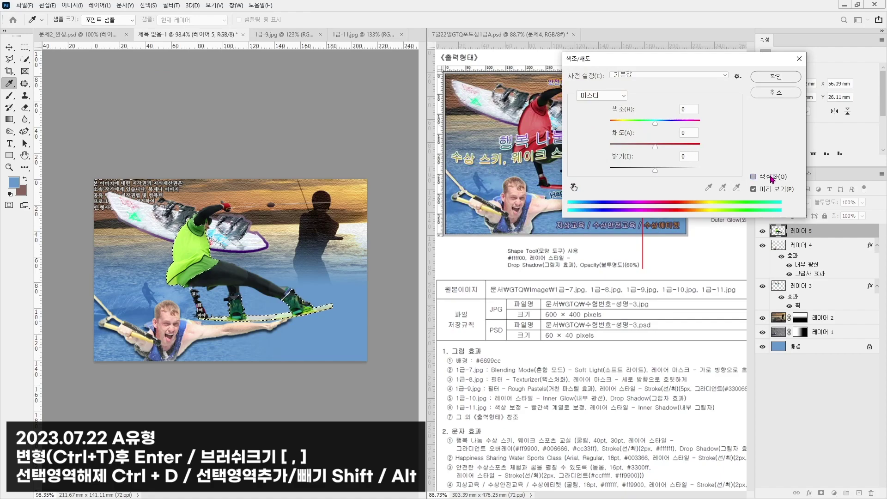
click(753, 176)
drag(646, 122, 665, 149)
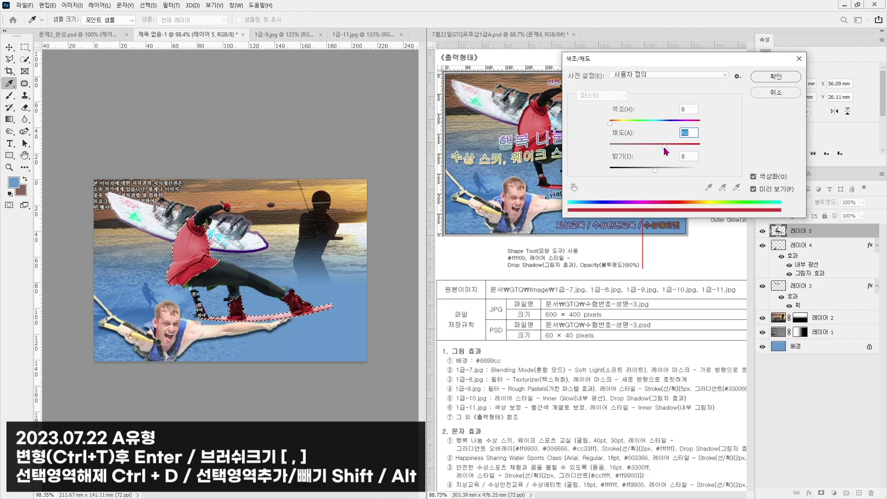
key(Return)
key(w)
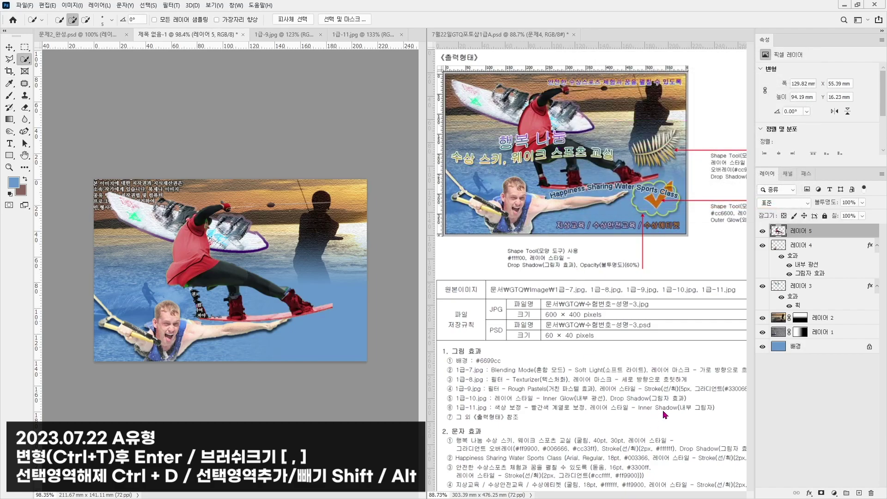
- Add a black Inner Shadow in Multiply mode at 100% opacity to the wakeboarder layer
click(809, 493)
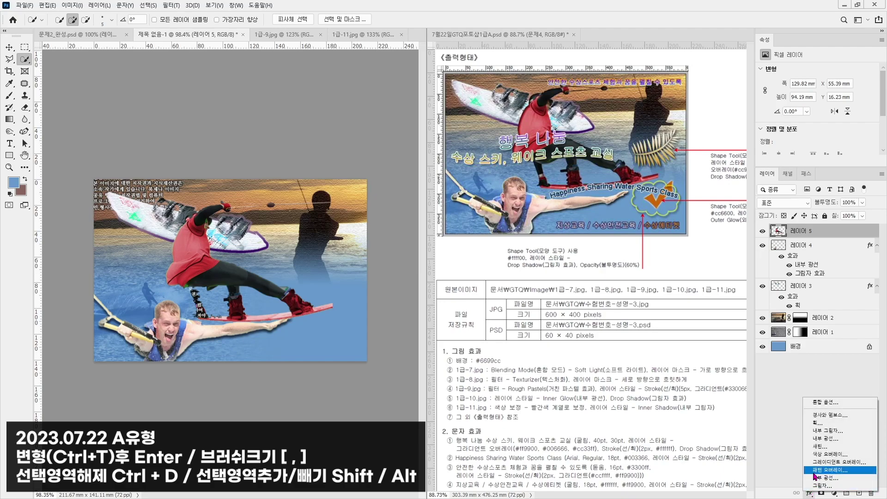
click(822, 431)
drag(569, 79, 587, 240)
drag(559, 313, 554, 299)
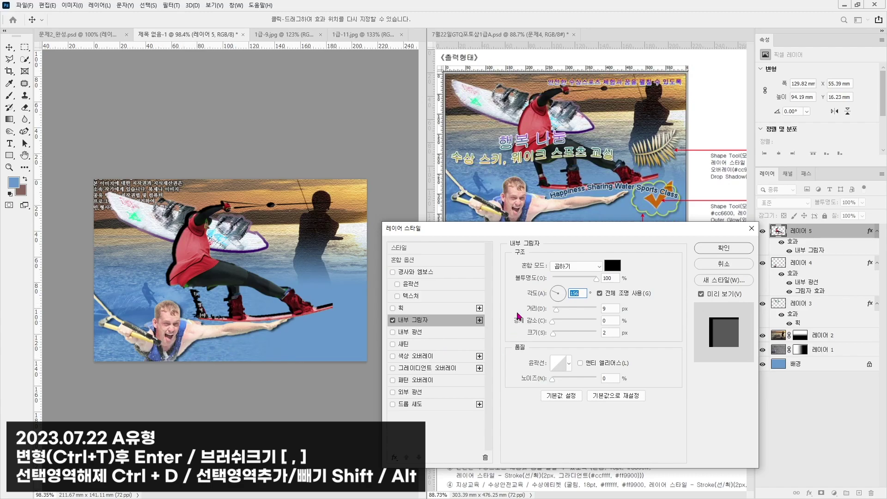
- Try different Inner Shadow angles and distances, and set the angle to 125° with global light enabled
key(Tab)
mouse_move(563, 296)
mouse_down()
mouse_move(571, 296)
mouse_move(566, 311)
mouse_up()
click(599, 293)
click(559, 288)
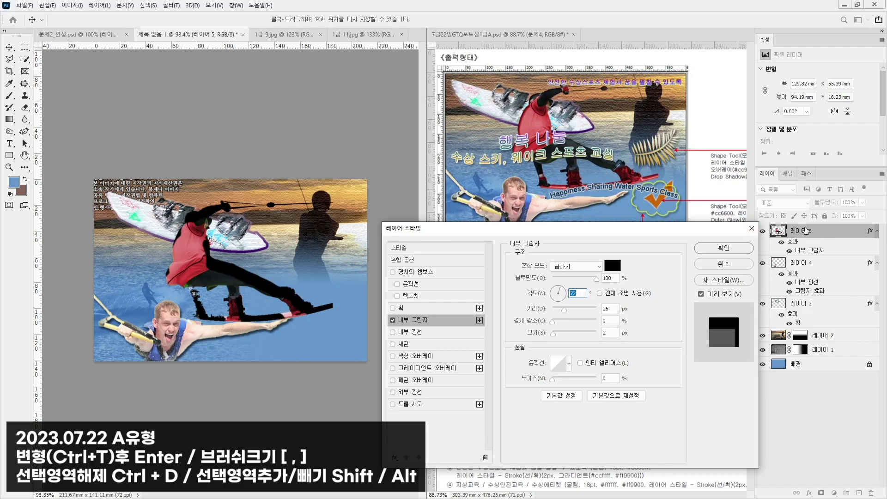
mouse_move(549, 300)
mouse_down()
mouse_move(553, 287)
mouse_move(560, 309)
mouse_move(554, 348)
mouse_up()
click(600, 293)
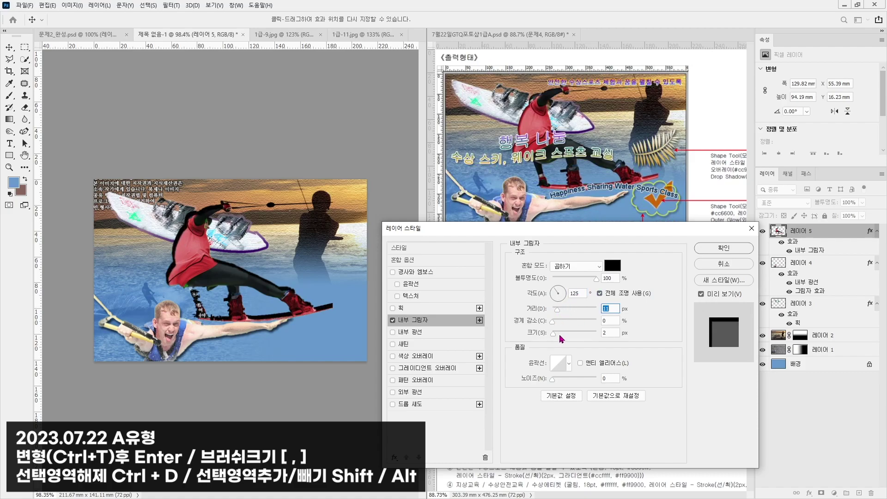
- Set the Inner Shadow's distance to 4 px and size to 5 px, and apply the layer style
text(4)
key(Tab)
text(24)
text(5)
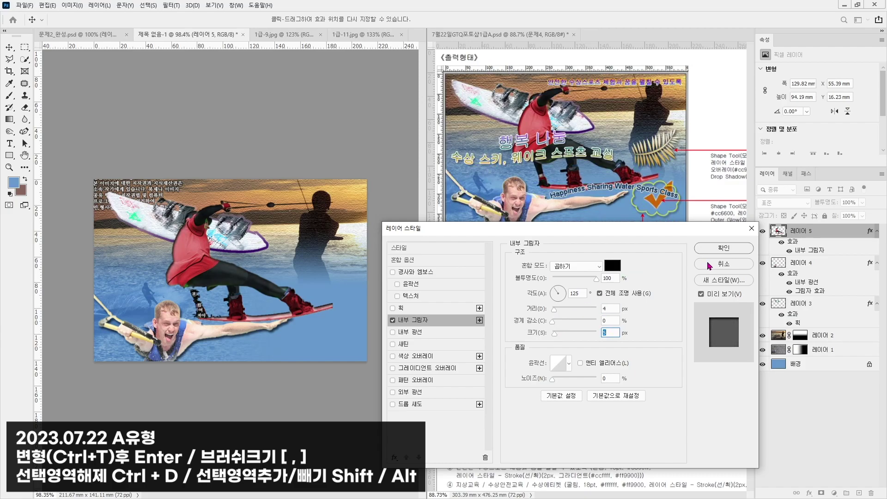
click(719, 249)
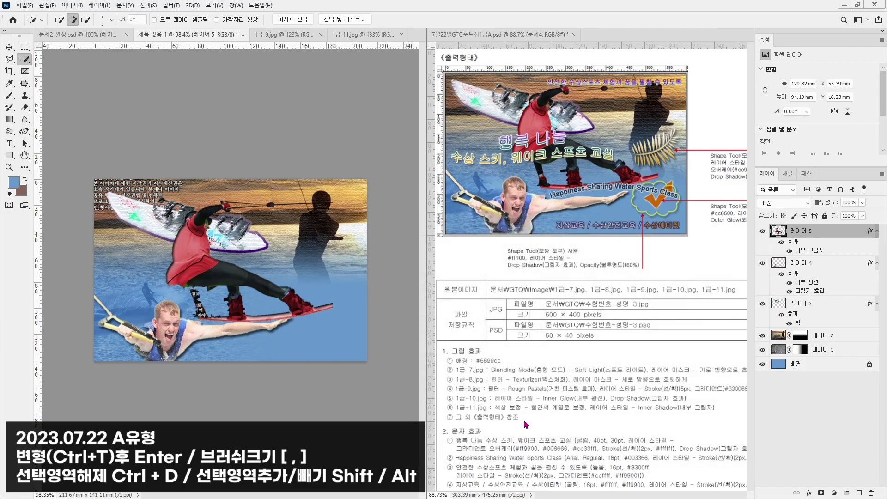
- Paste the title "행복 나눔 수상 스키, 웨이크 스포츠 교실" from the exam sheet as a new text layer over the wakeboarder
click(523, 447)
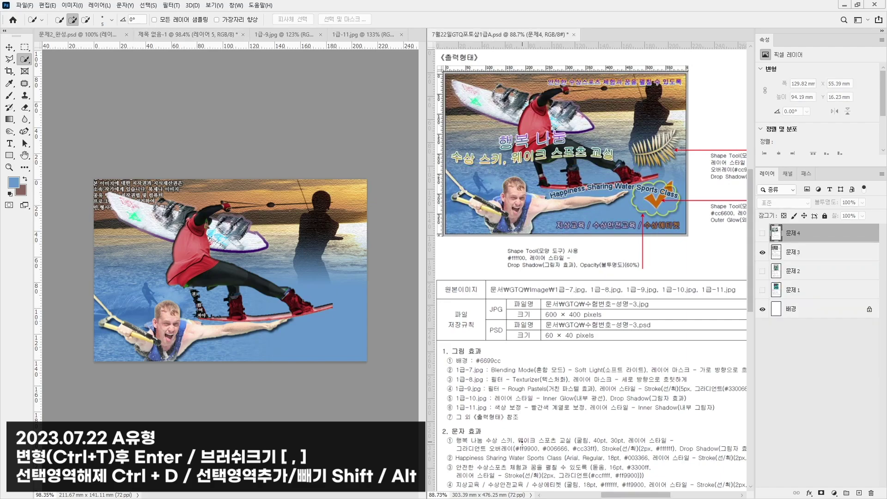
key(t)
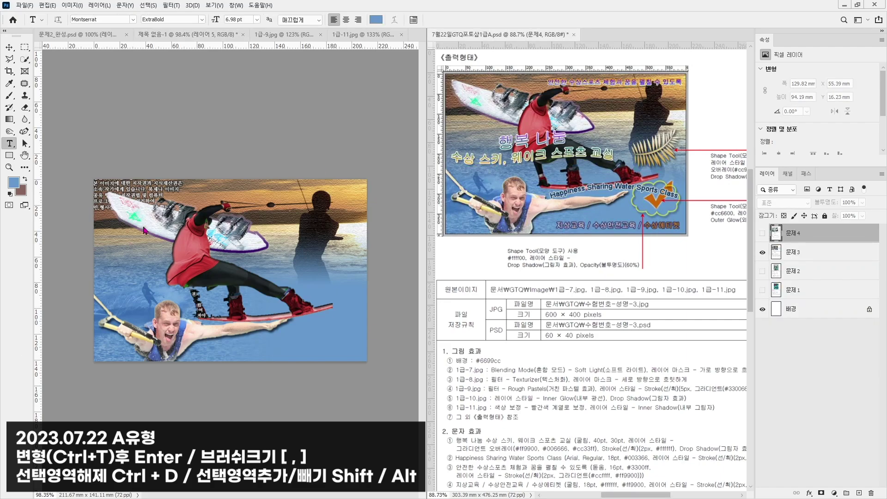
click(137, 244)
click(137, 244)
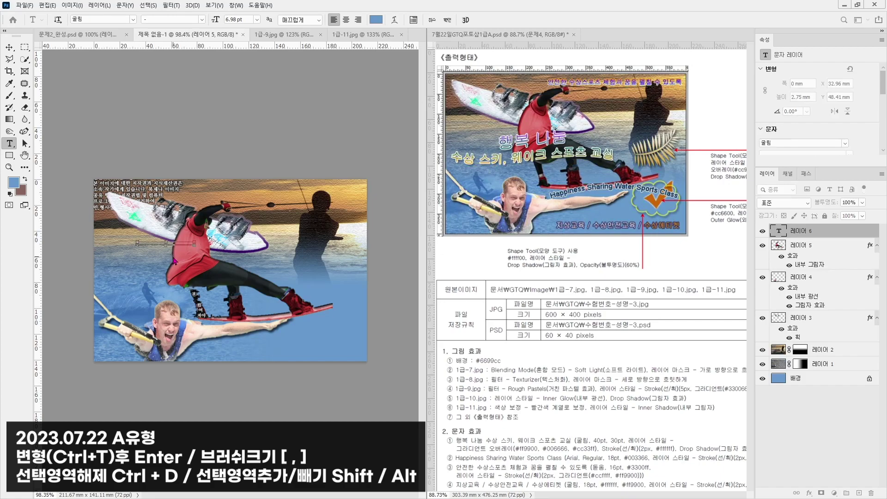
key(ctrl+v)
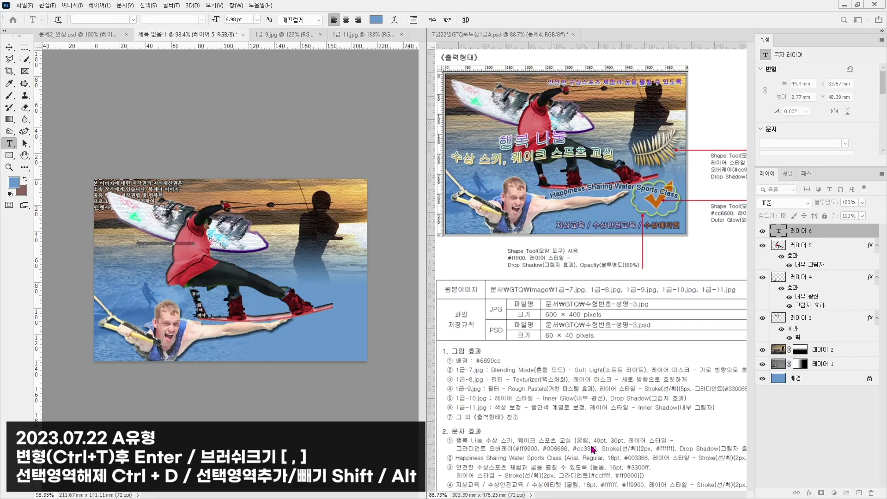
- Set the pasted title's size to 40 pt and try to apply the 굴림 font
click(240, 19)
text(40)
key(Return)
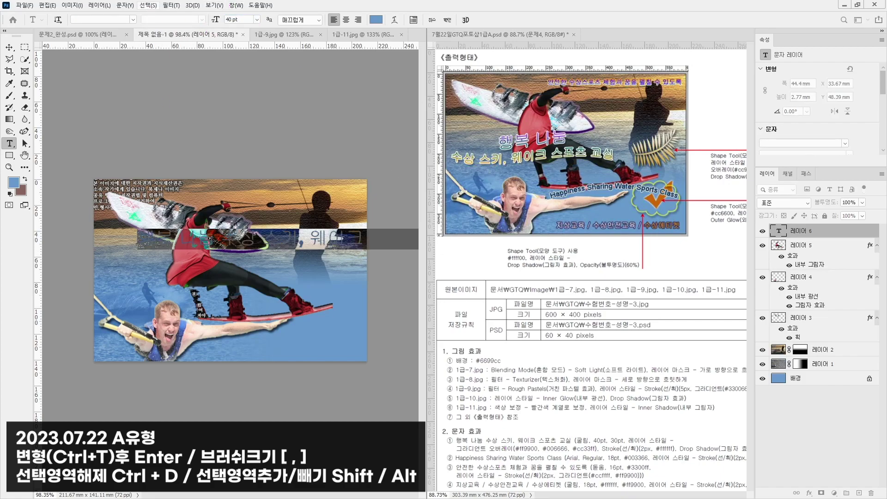
click(131, 21)
text(굴림)
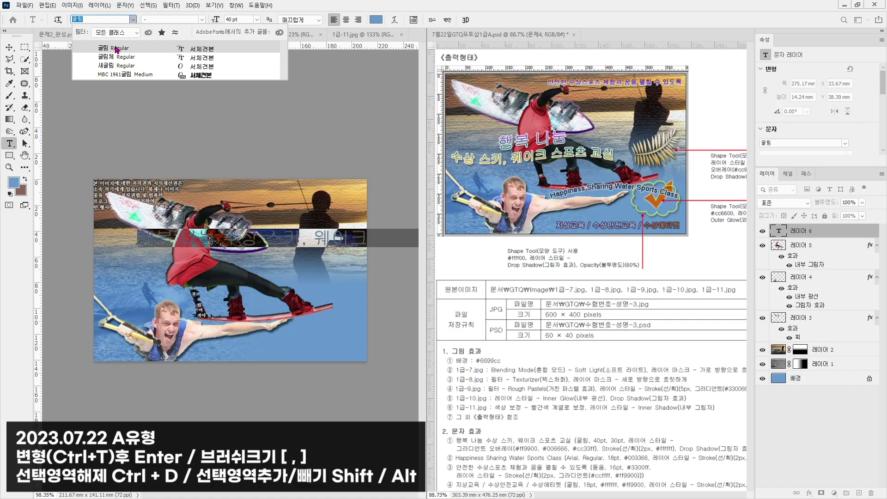
text(림)
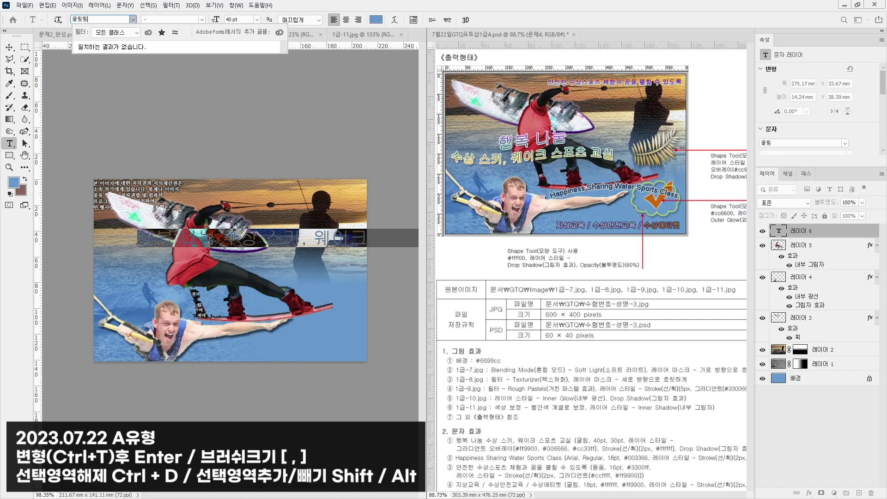
key(Escape)
- Break the title onto a second line after "행복 나눔", set that second line to 30 pt, and commit the text
click(263, 240)
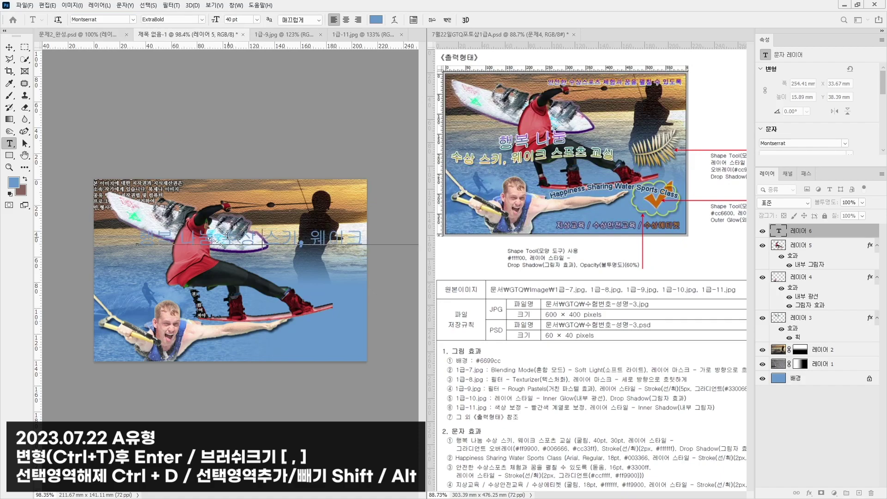
key(Return)
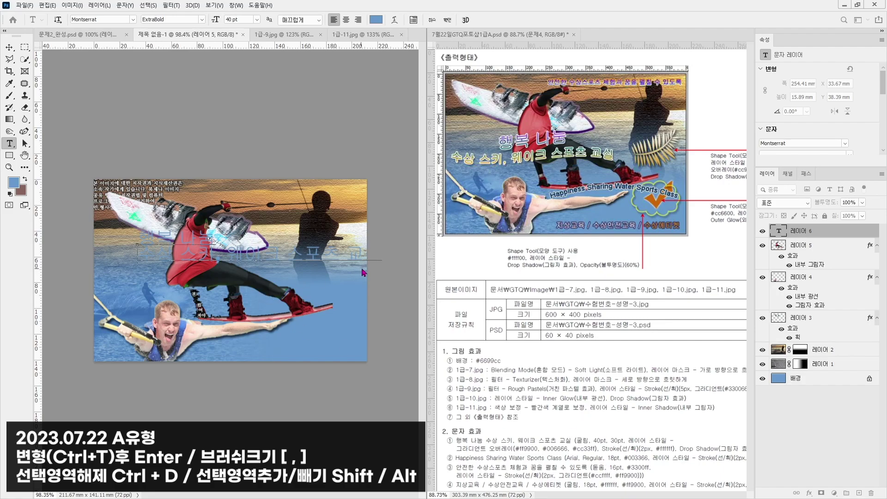
triple_click(387, 255)
click(242, 19)
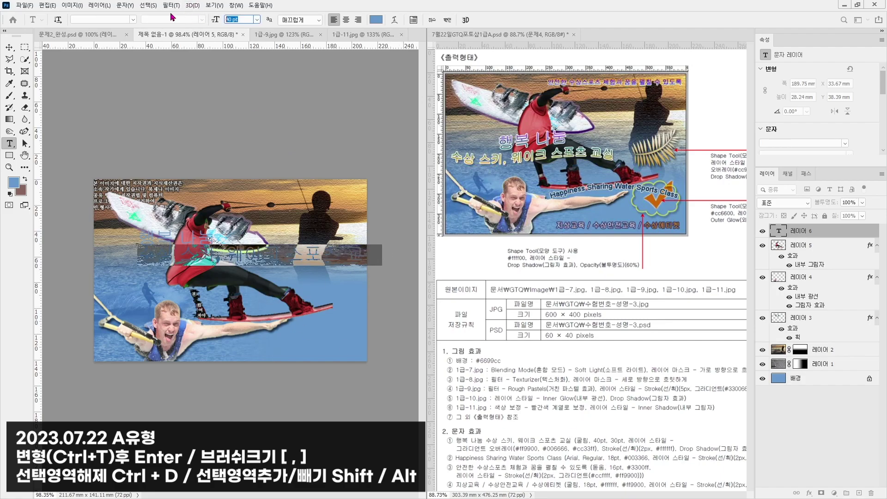
key(Return)
key(ctrl+Return)
key(v)
- Add a Gradient Overlay to the title layer and set the gradient's first color stop to #ff9900
click(807, 493)
click(824, 465)
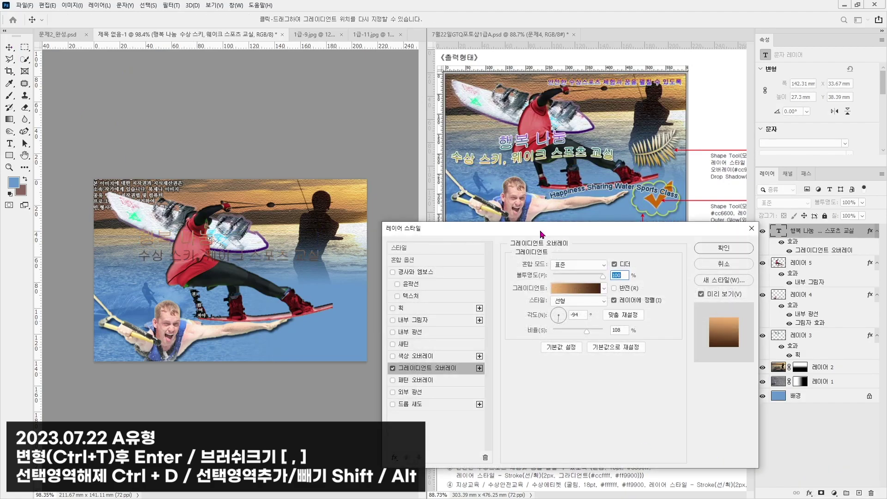
drag(541, 231, 453, 112)
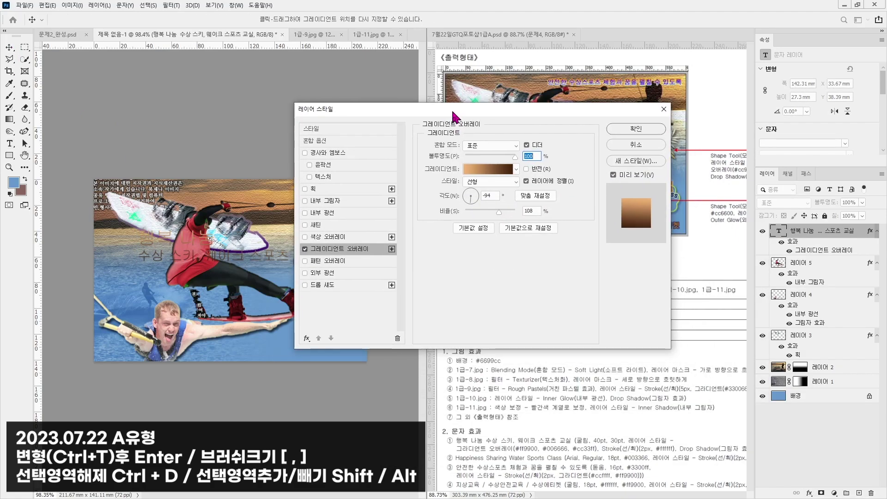
click(488, 168)
click(80, 211)
click(129, 251)
text(ff990)
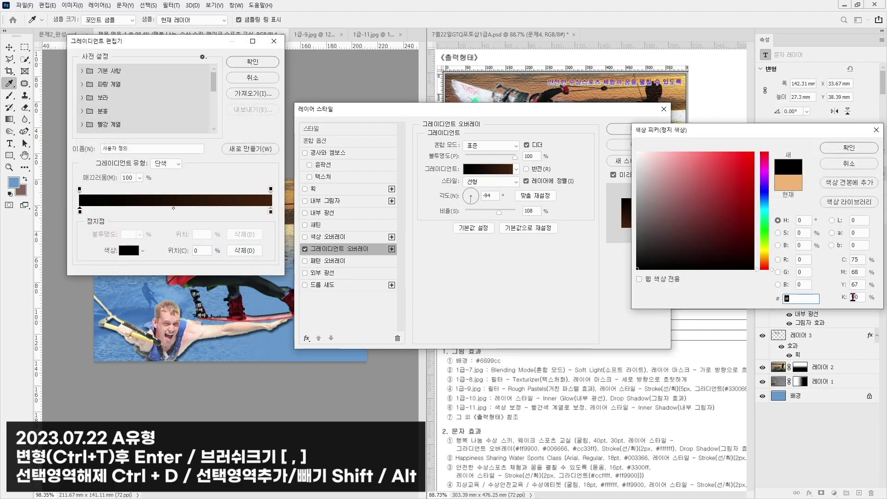
text(0)
key(Return)
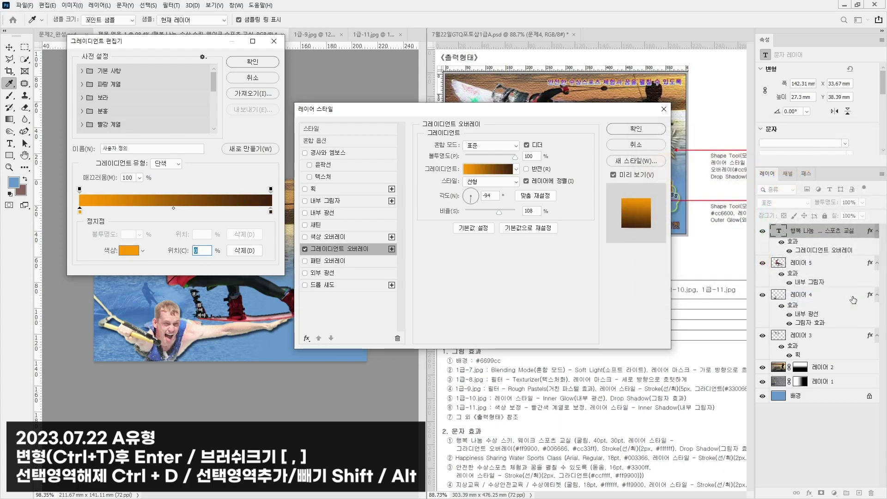
- Add a middle color stop at 49% of the gradient and set it to #006666
click(174, 213)
click(129, 251)
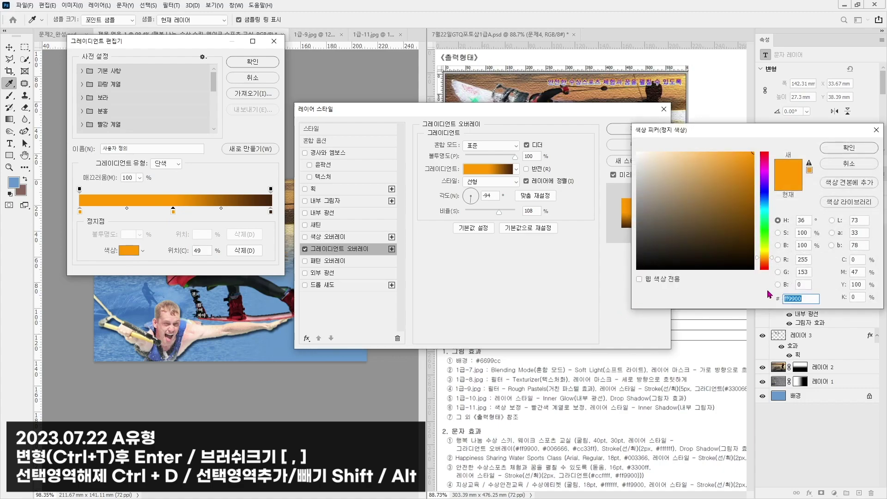
text(006666)
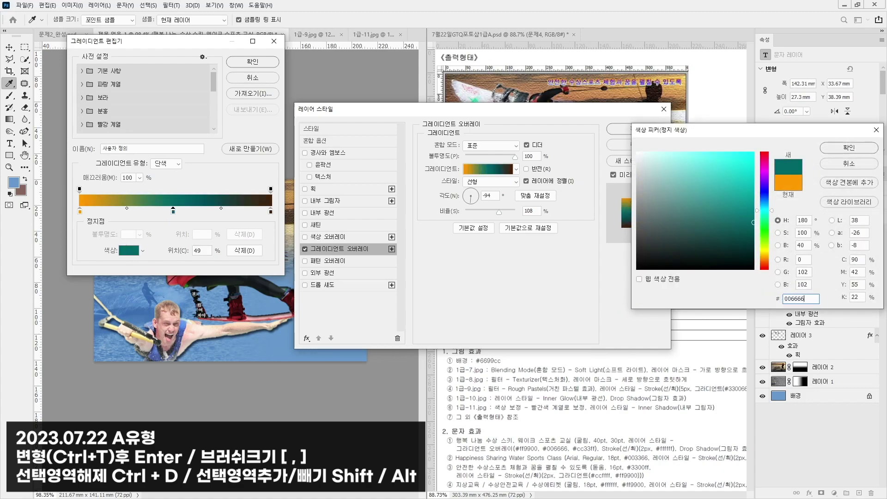
key(Return)
- Set the gradient's end color stop to #cc33ff and accept the gradient
click(270, 212)
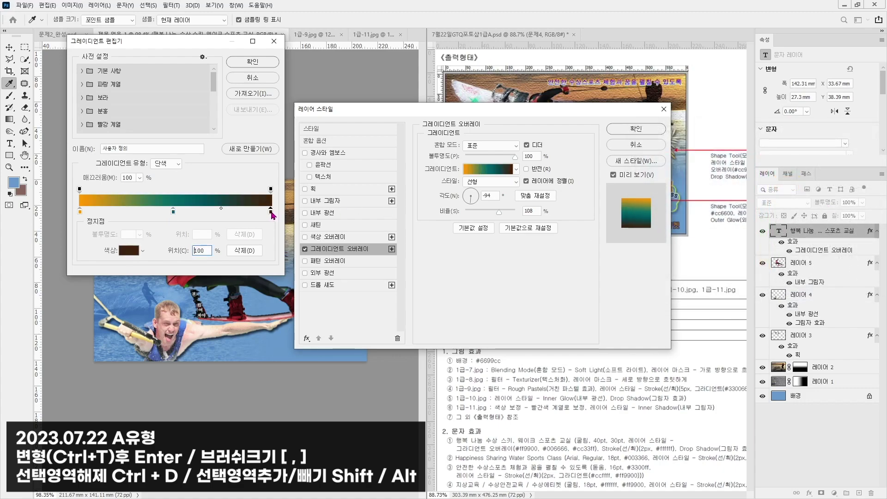
click(128, 251)
text(cc33ff)
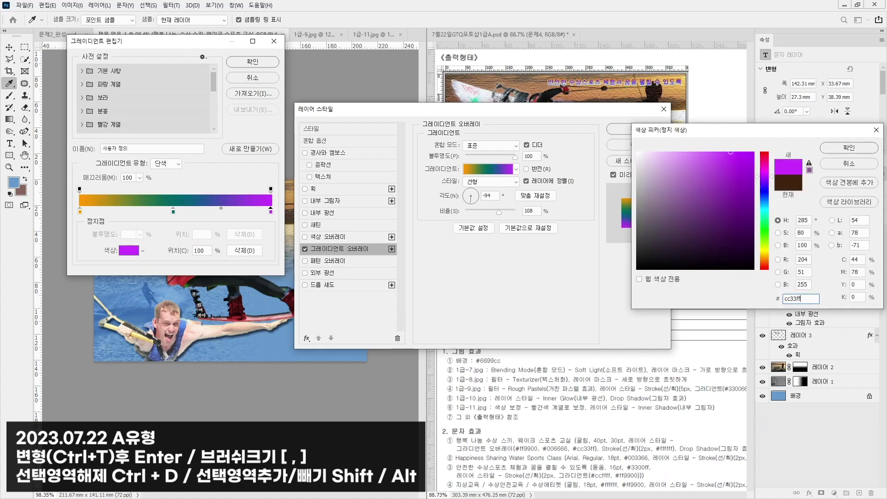
key(Return)
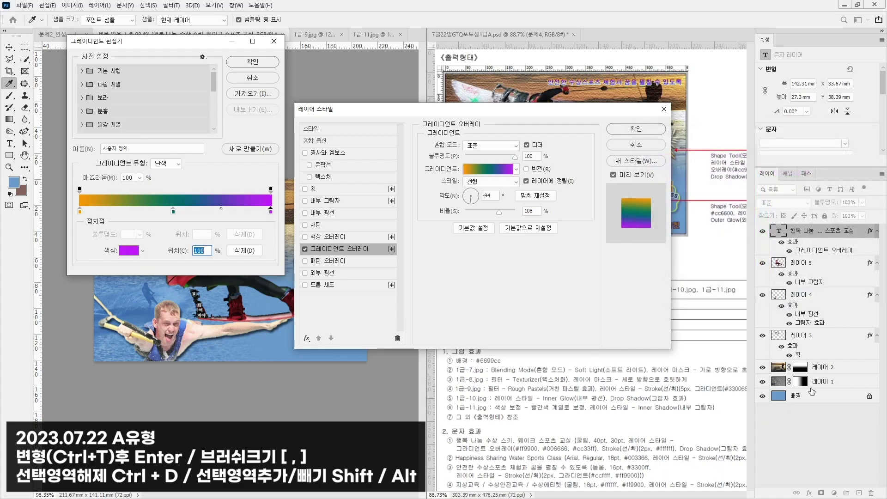
click(259, 67)
- Reverse the direction of the title's Gradient Overlay
drag(427, 109, 298, 317)
click(398, 378)
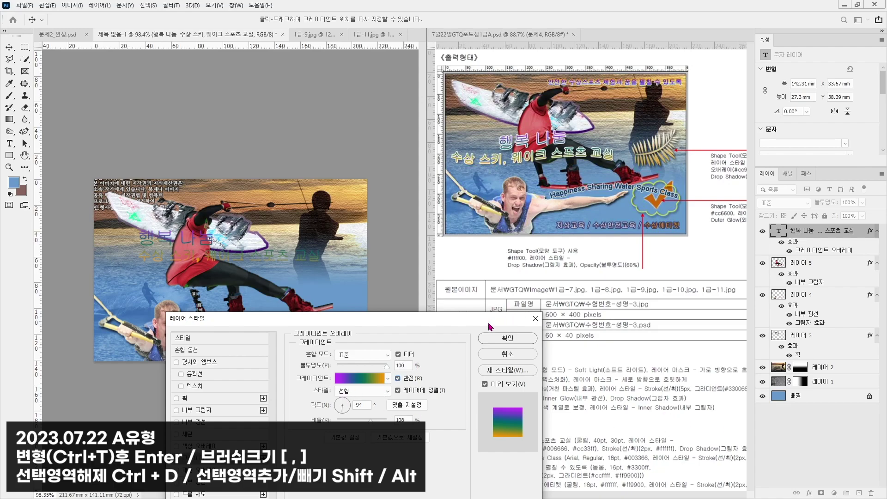
drag(321, 318, 243, 177)
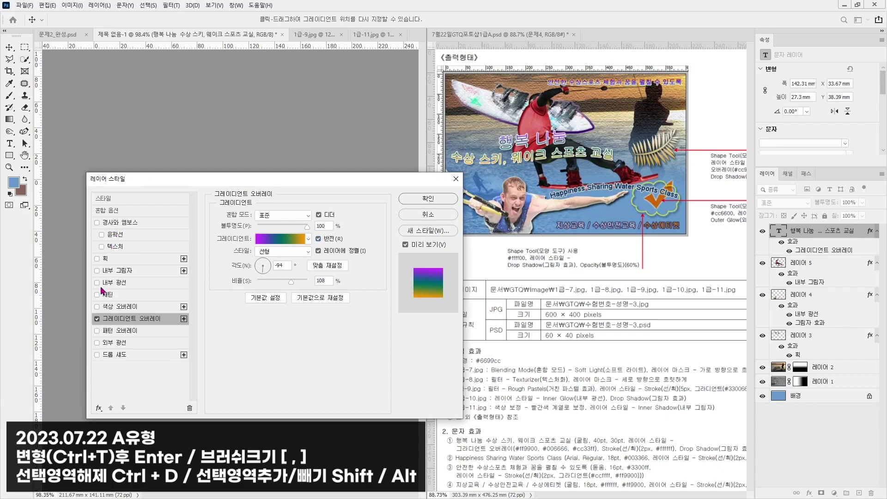
- Add an outside Stroke of 2 px with a solid white color fill to the title
click(106, 258)
click(266, 275)
click(275, 290)
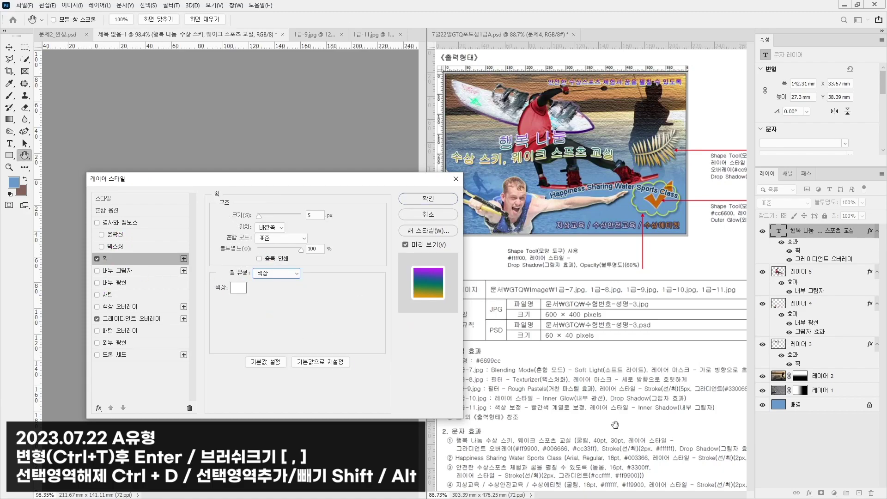
double_click(321, 215)
text(2)
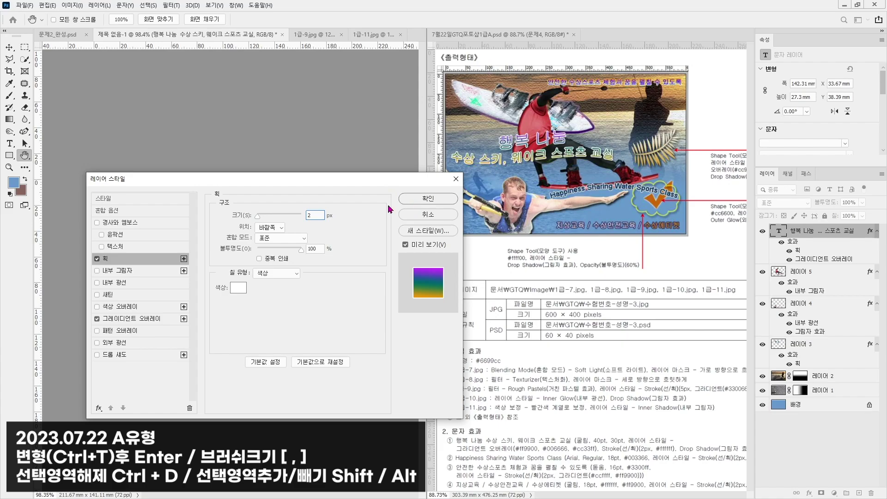
- Add a Drop Shadow to the title and apply the layer style
click(116, 358)
drag(289, 180, 614, 220)
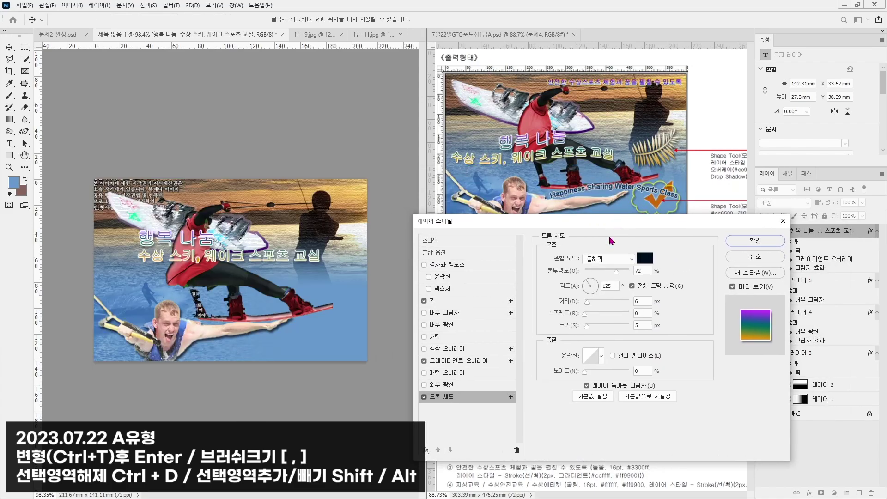
click(755, 241)
- Center-align the title's two lines and warp them with a horizontal Flag style at about -27% bend
double_click(779, 231)
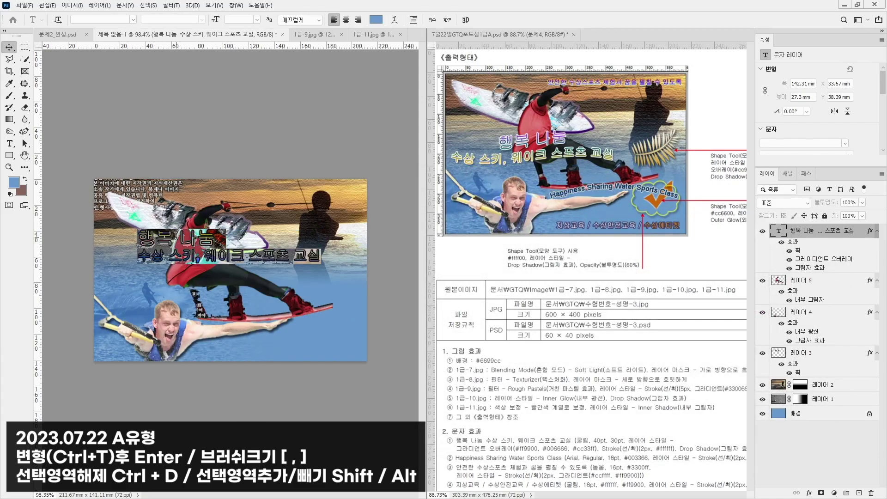
click(345, 20)
click(395, 20)
click(290, 208)
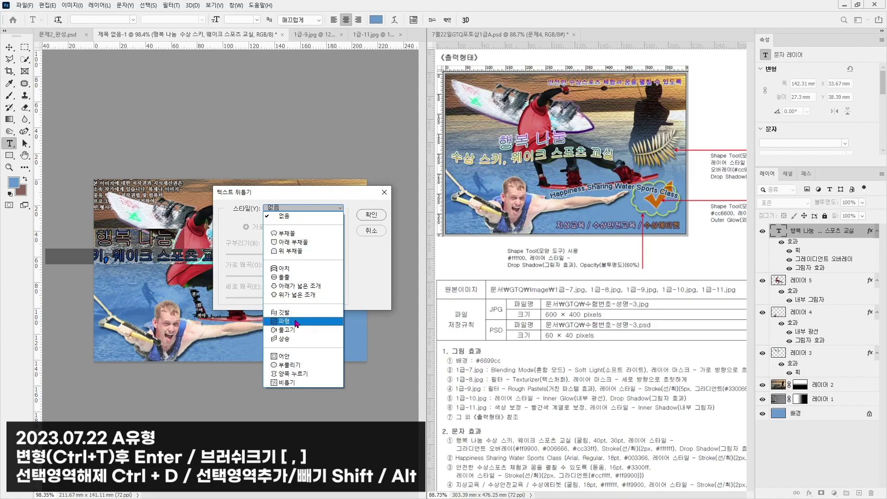
click(302, 314)
drag(297, 260, 264, 258)
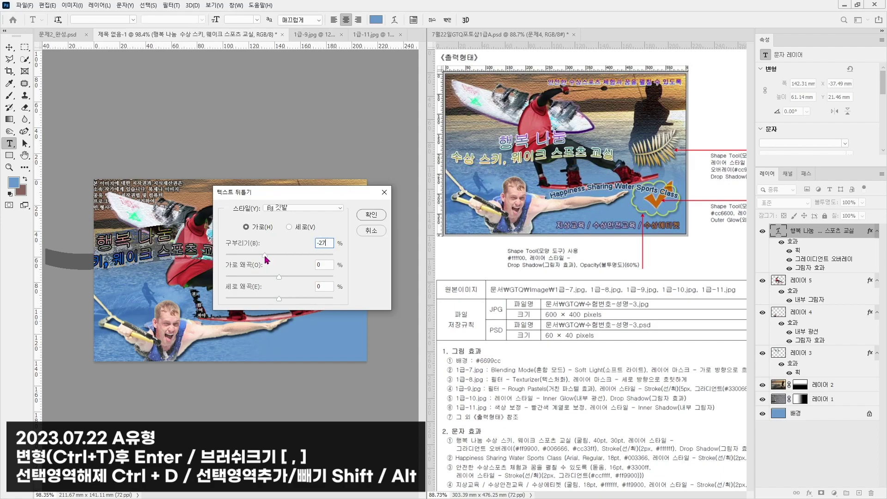
click(372, 215)
- Move the warped title fully onto the canvas, across the wakeboarder's lower body as in the reference, and deselect it
click(9, 47)
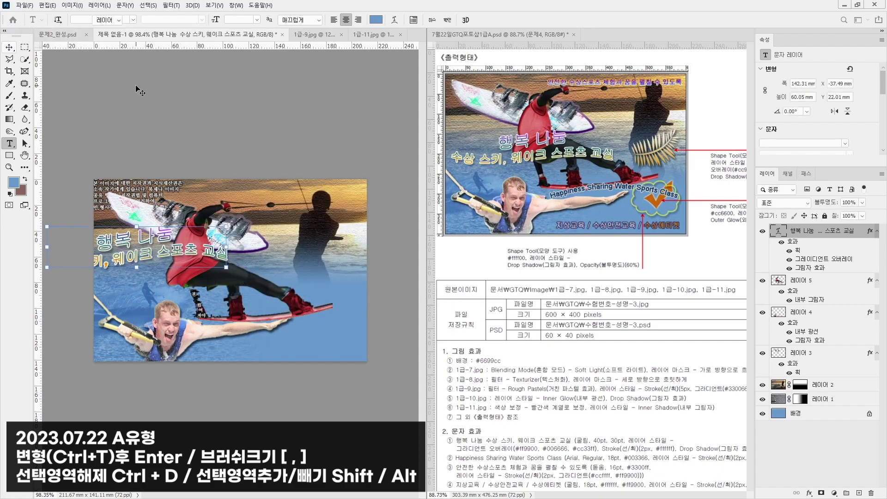
drag(162, 254, 208, 266)
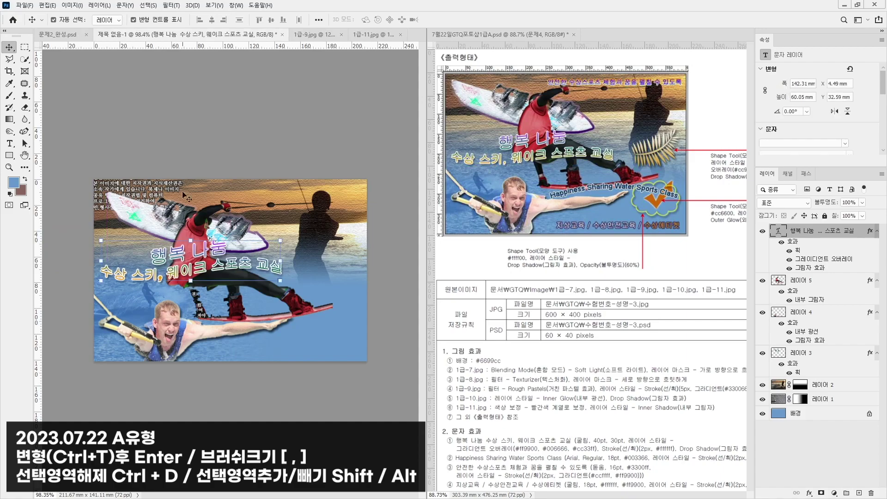
click(251, 126)
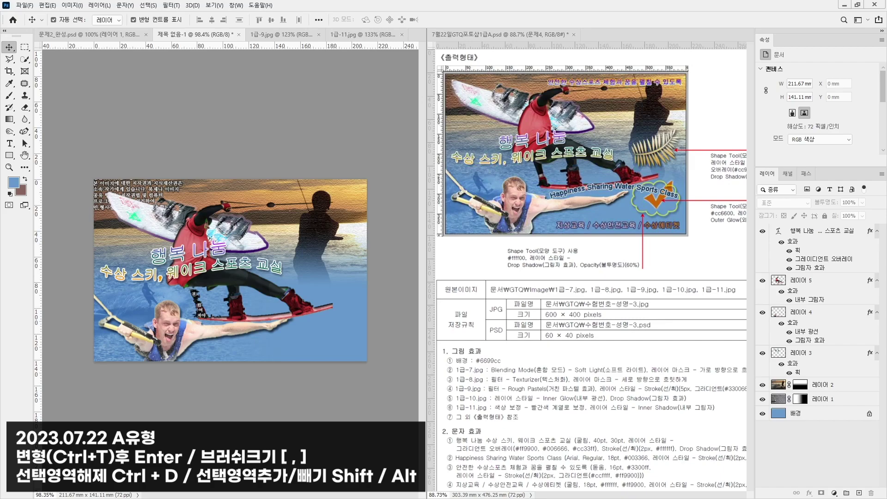
- Add a new text layer reading "Happiness Sharing Water Sports Class" below the title
click(9, 146)
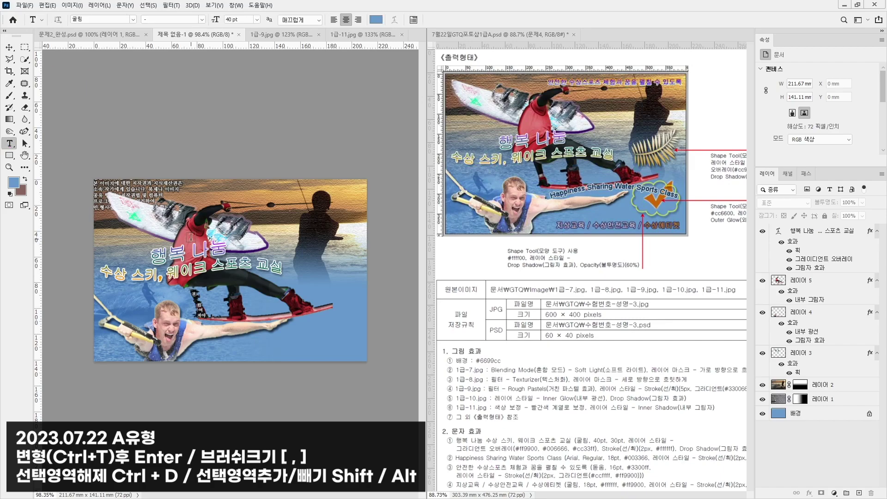
click(215, 306)
text(Happiness Sharing Water Sports Class)
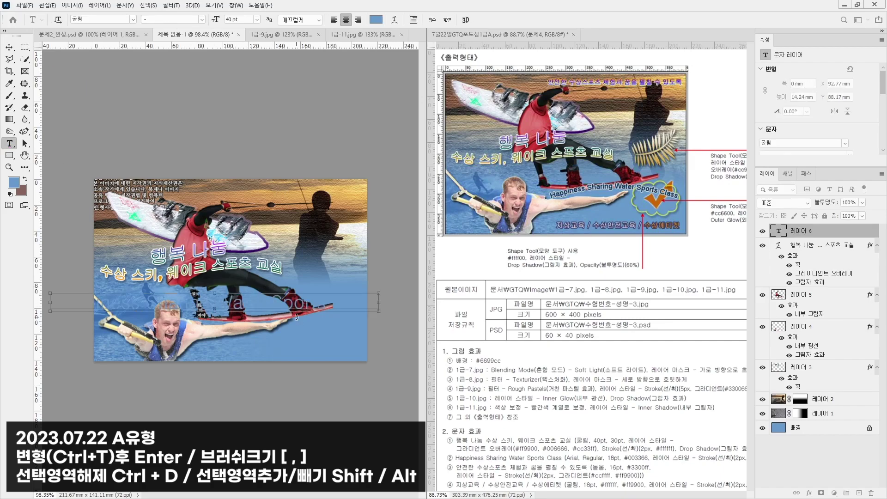
- Format the whole "Happiness Sharing Water Sports Class" line in Arial Regular at 18 pt with text colour #003366
key(ctrl+a)
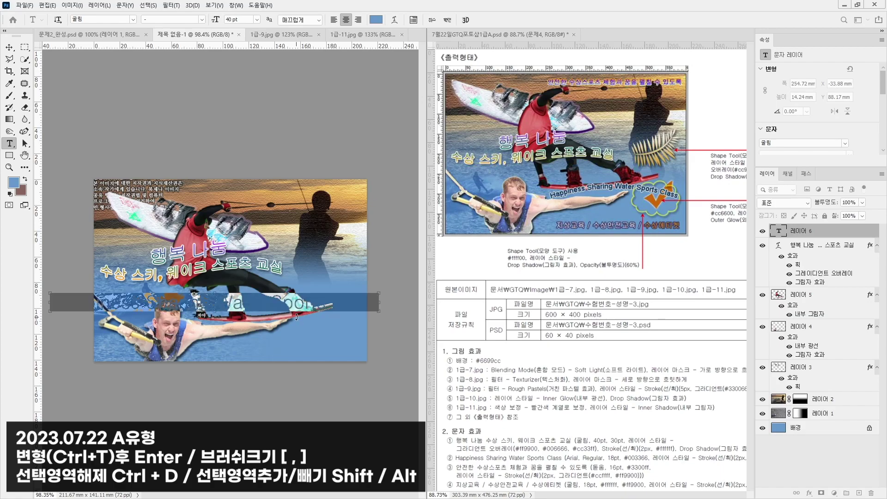
click(96, 19)
text(ar)
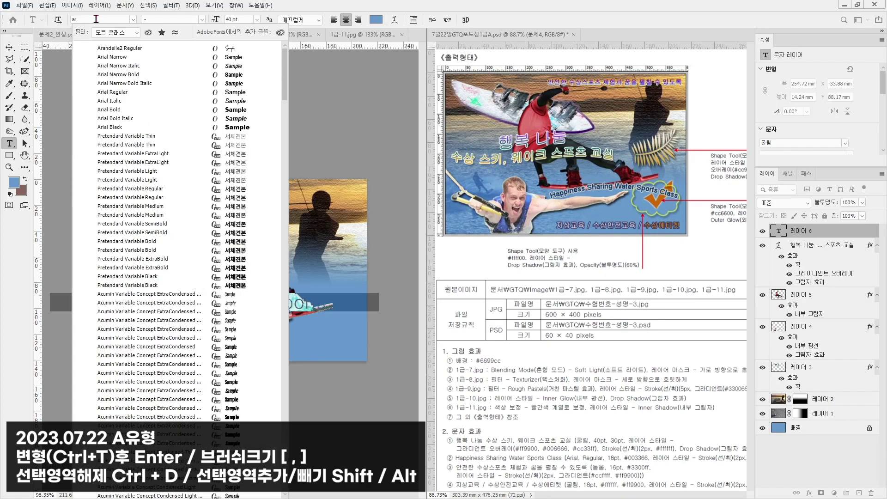
text(ial)
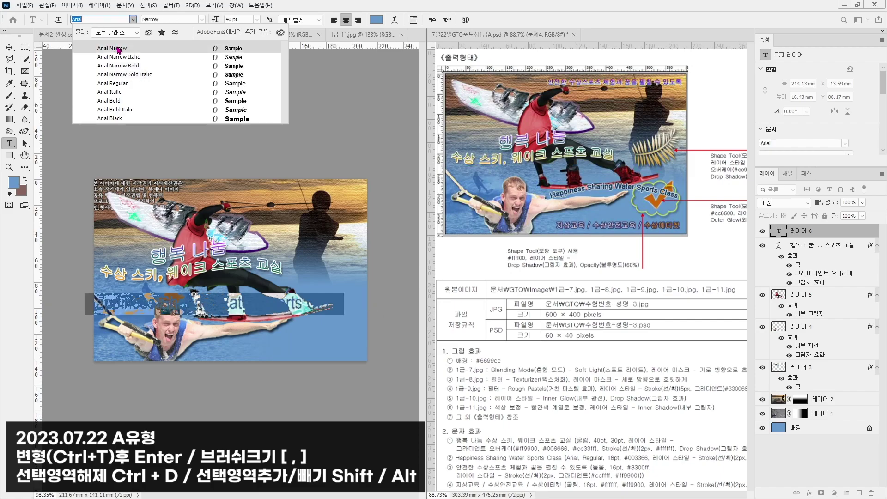
key(Return)
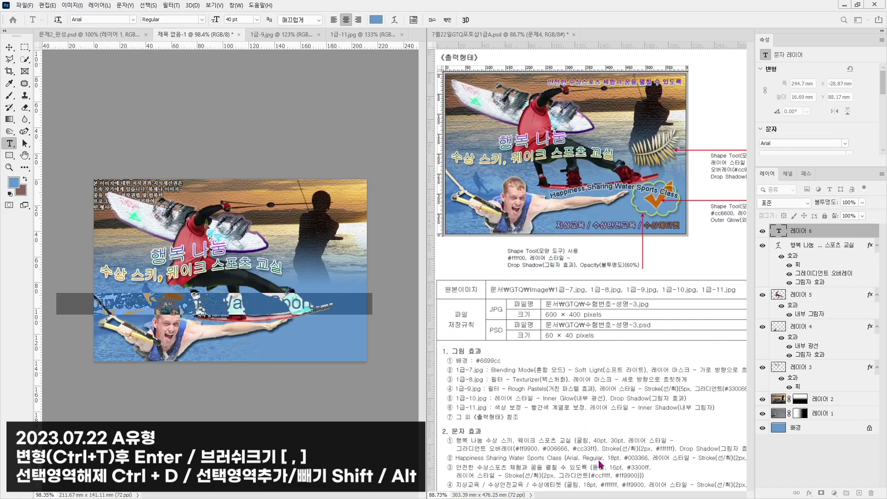
click(244, 19)
key(Return)
click(376, 19)
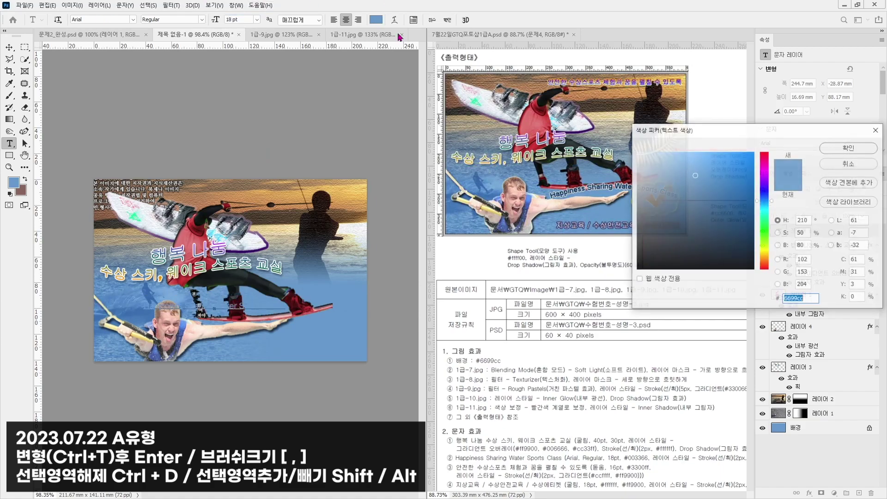
text(003366)
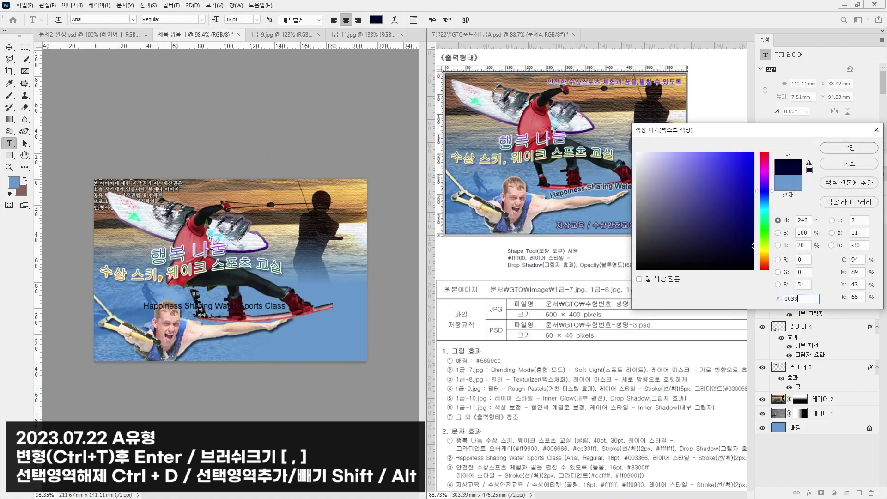
key(Return)
- Add a 2 px outside Stroke in #cccccc to the "Happiness Sharing Water Sports Class" layer
click(808, 493)
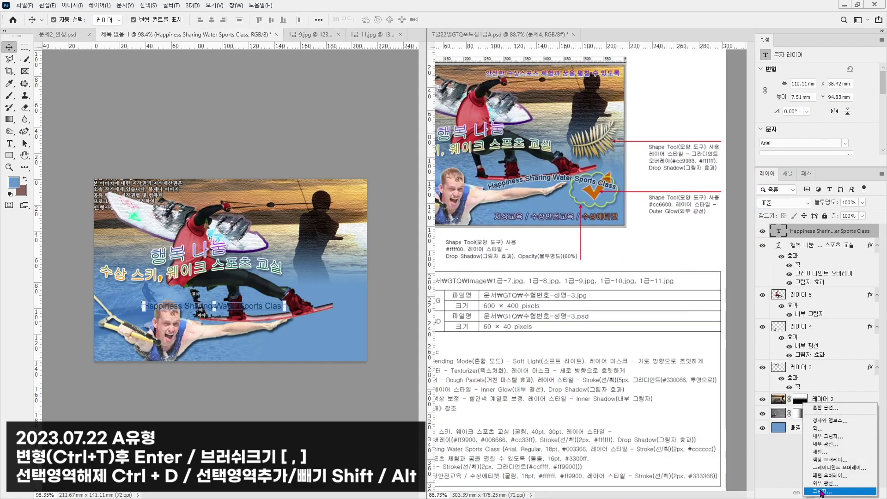
click(822, 430)
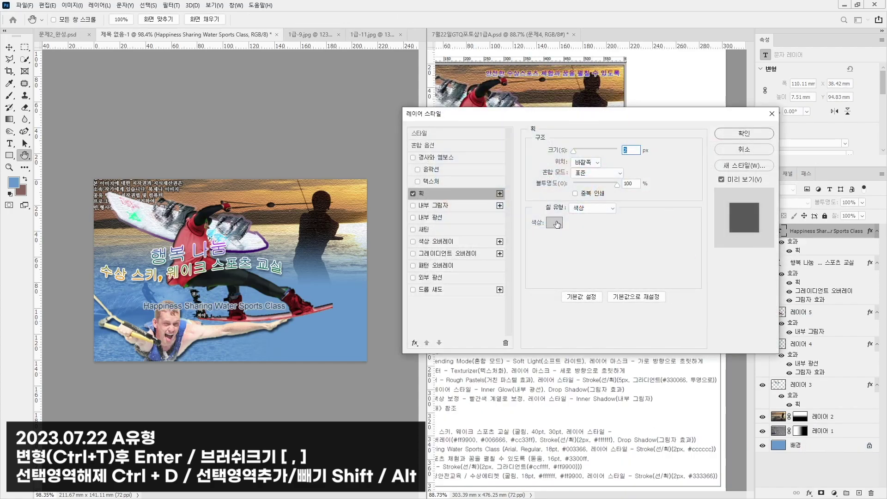
click(554, 223)
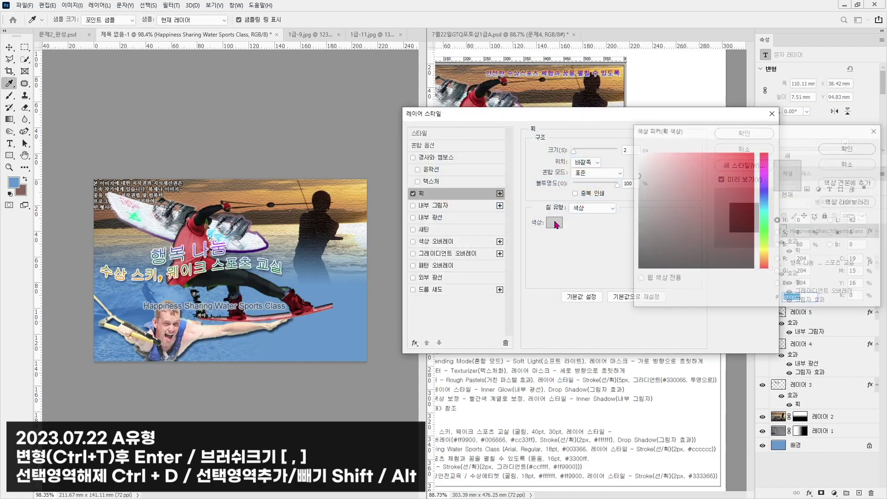
click(849, 147)
click(736, 135)
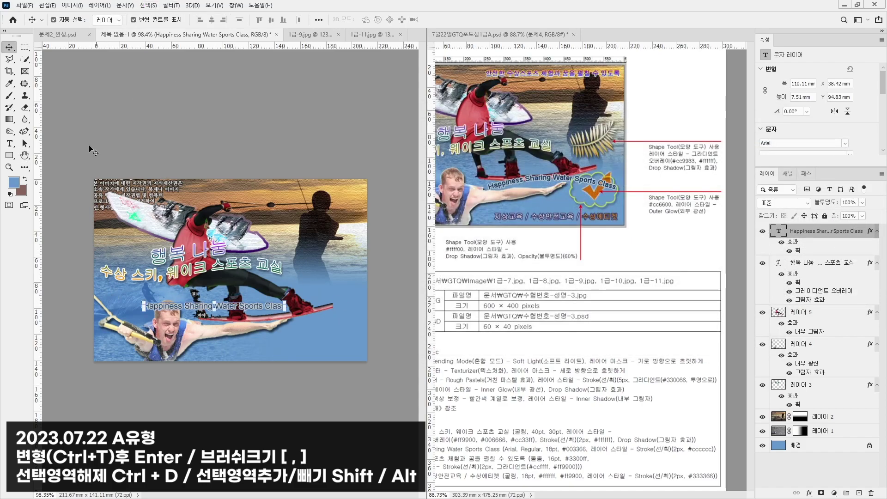
- Warp the English line with a horizontal Arc style at about +23% bend and move it over the wakeboard and swimmer's outstretched arm
key(t)
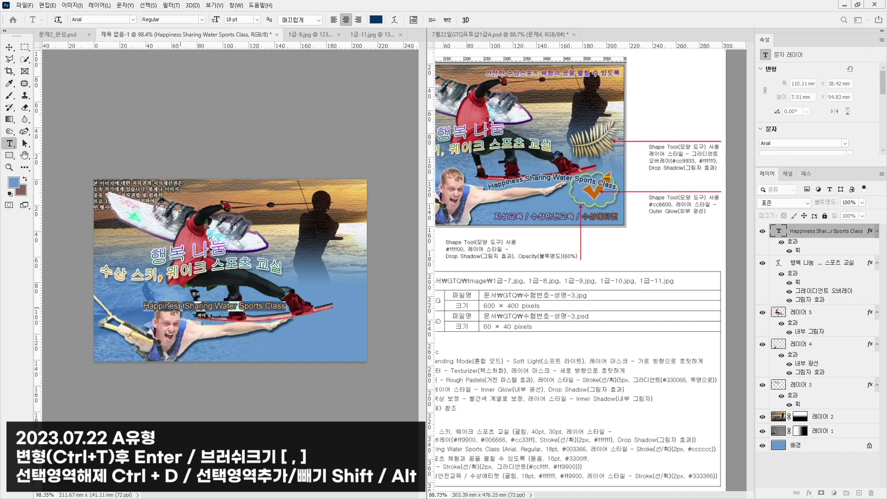
click(394, 20)
click(334, 208)
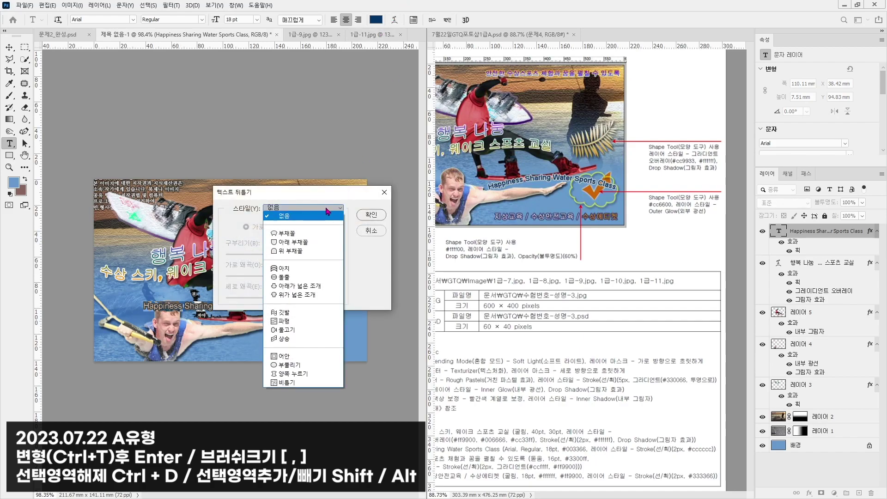
click(310, 235)
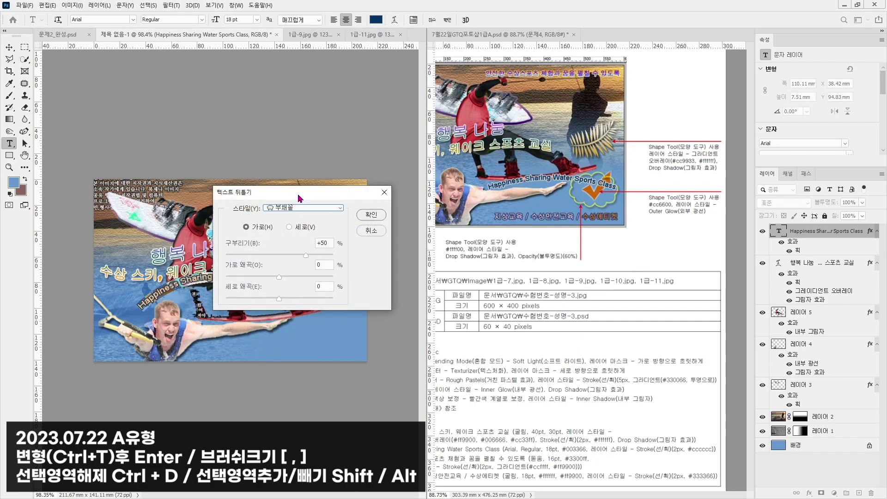
drag(295, 198, 366, 67)
drag(377, 124, 362, 127)
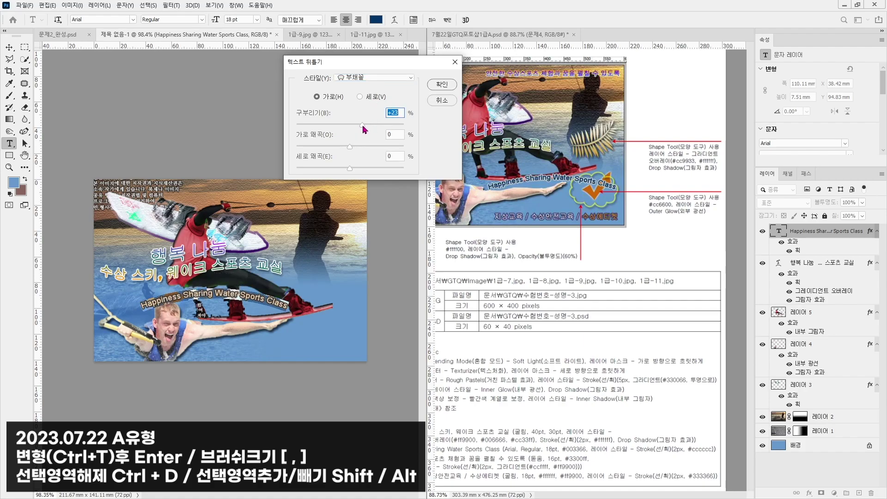
key(Return)
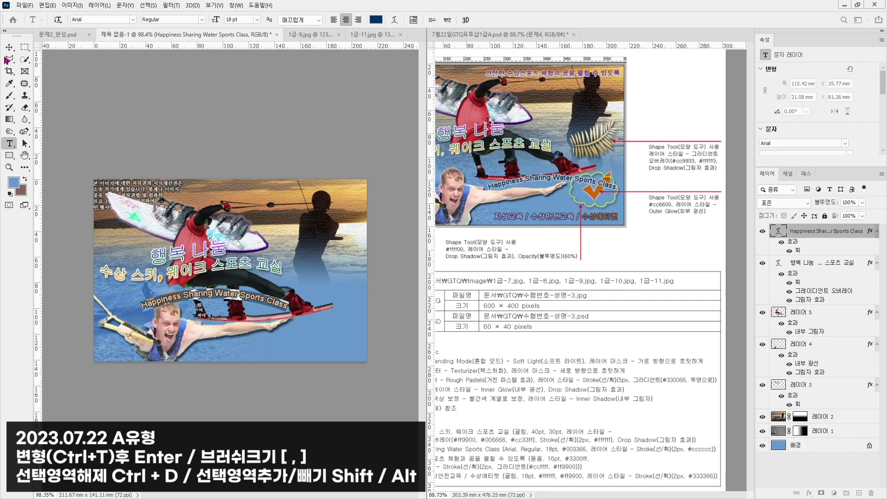
click(9, 47)
drag(248, 300, 314, 309)
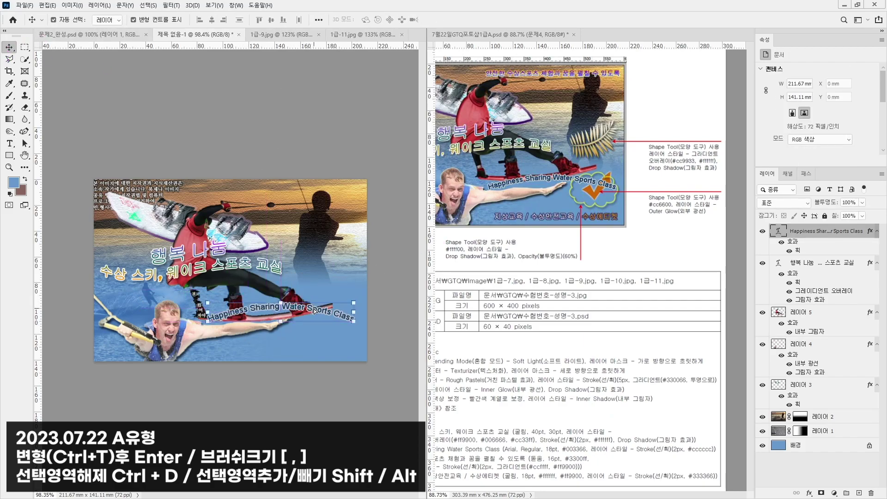
- Add a new text layer along the image's top edge reading "안전한 수상스포츠 체험과 꿈을 펼칠 수 있도록", following the reference
click(496, 461)
drag(481, 437, 530, 434)
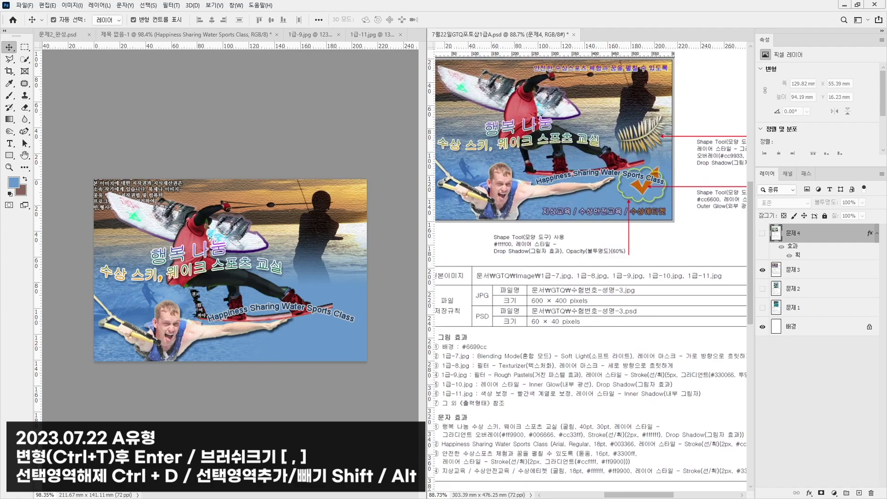
click(232, 192)
key(t)
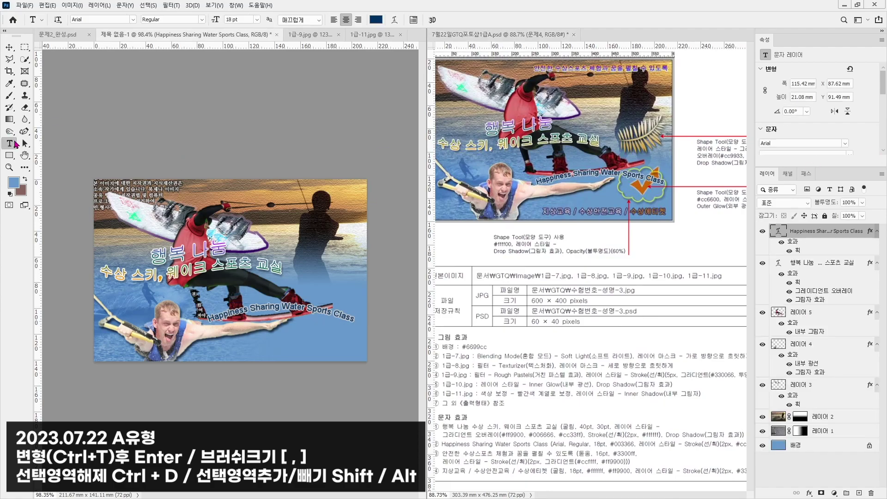
text(안전한 수상스포츠 체험과 꿈을 펼칠 수 있도록)
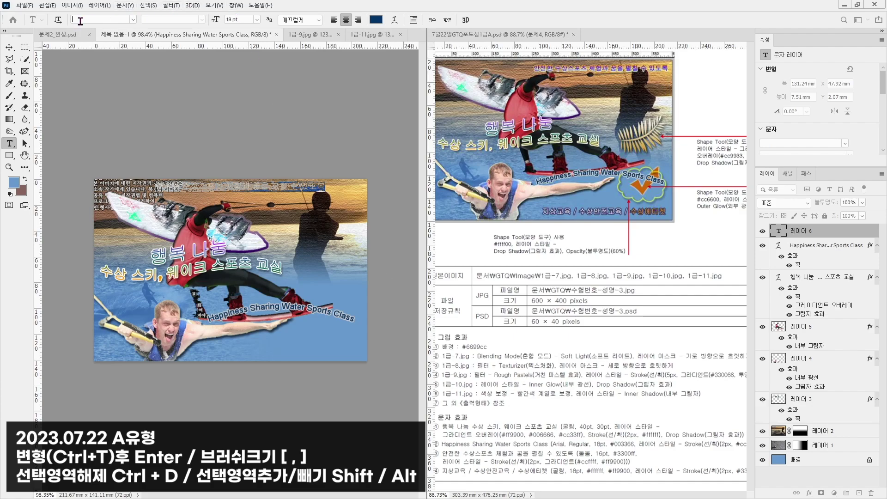
- Format the new Korean line in 돋움 at 16 pt with colour #3300ff and move it slightly down from the top edge
text(돋움)
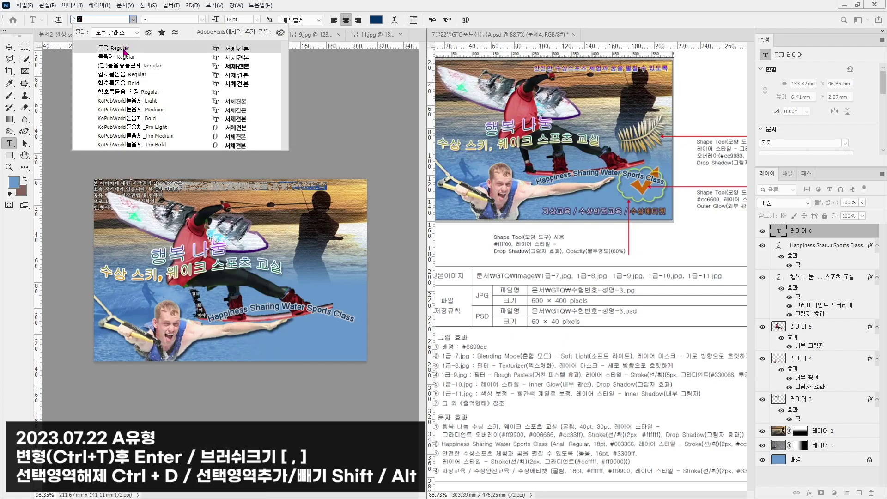
click(124, 52)
key(Tab)
key(Tab)
key(Return)
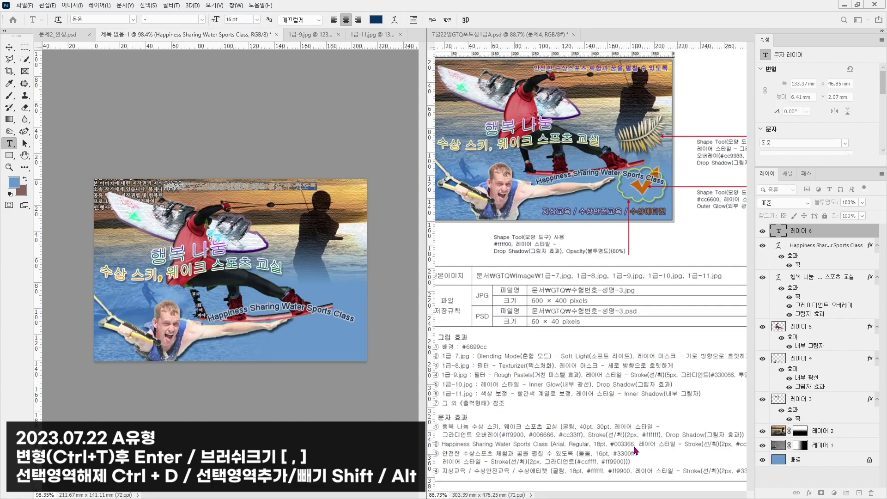
click(375, 20)
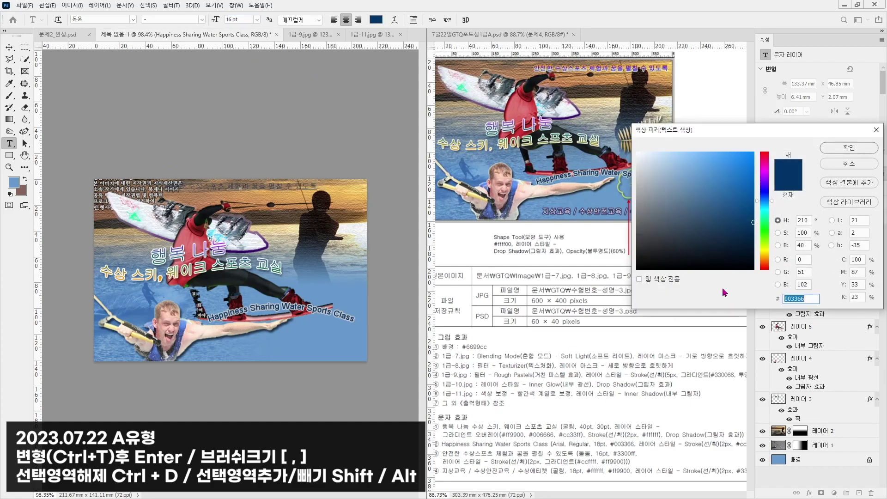
text(3300)
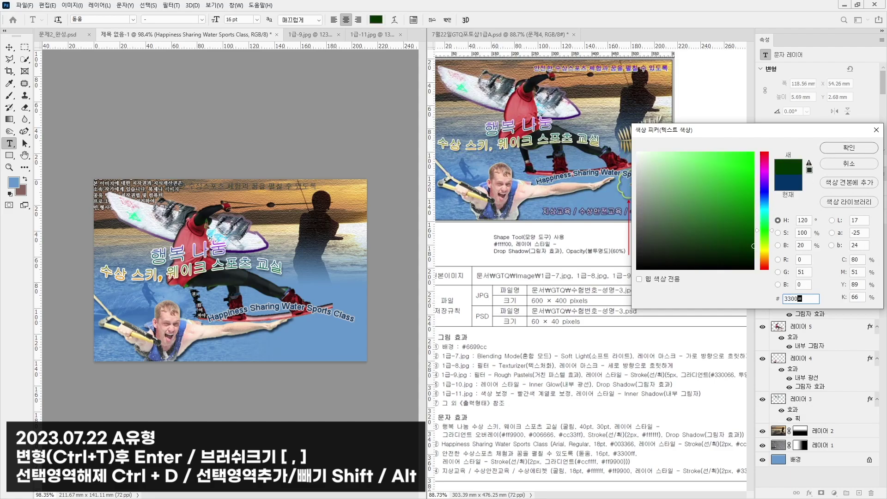
text(ff)
key(Return)
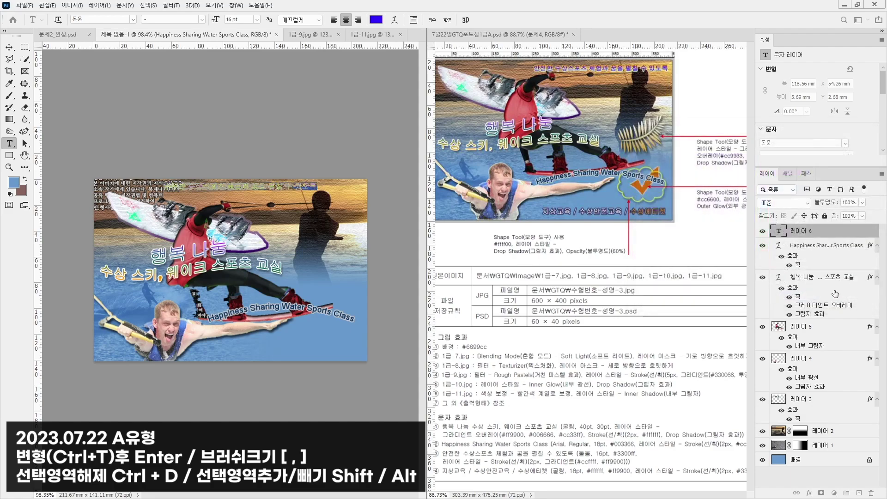
click(9, 47)
drag(295, 186, 309, 200)
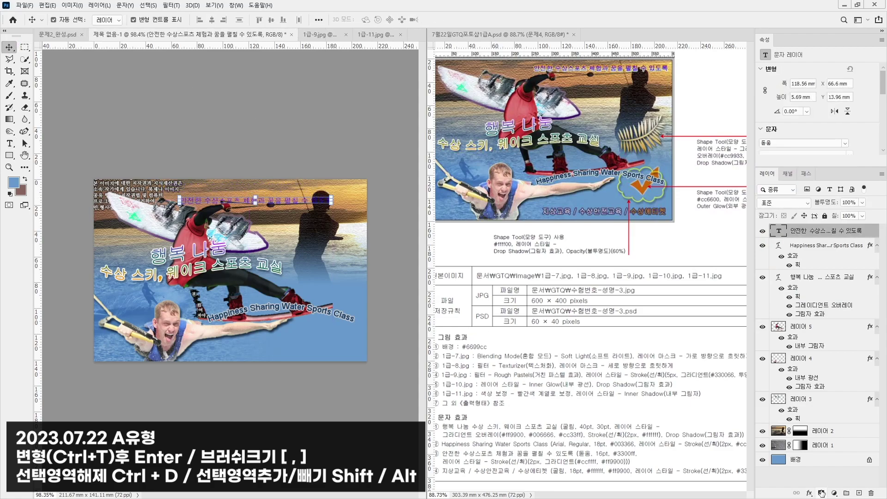
- Add a 2 px gradient Stroke to the Korean line and set the gradient's start colour to #ccffff
key(F2)
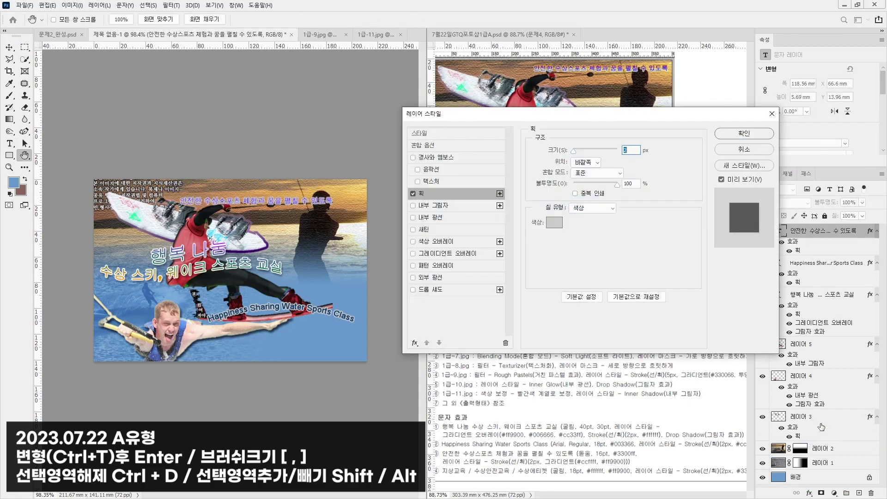
click(576, 207)
click(584, 217)
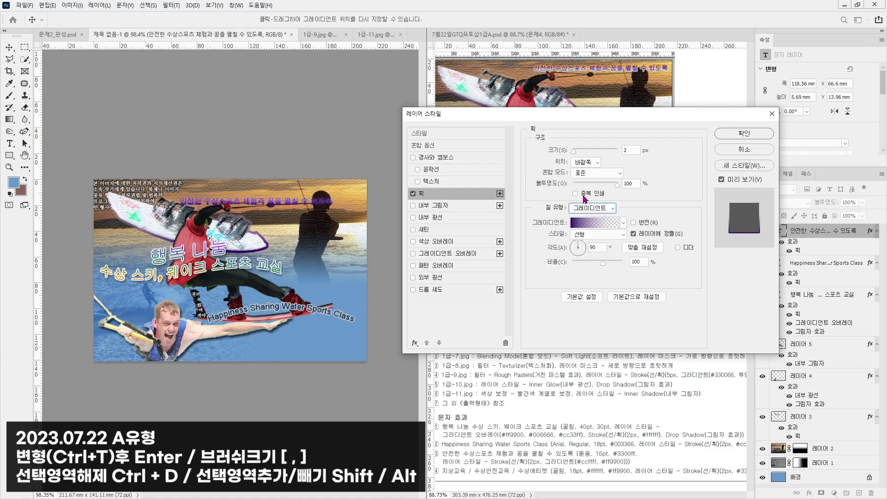
click(592, 223)
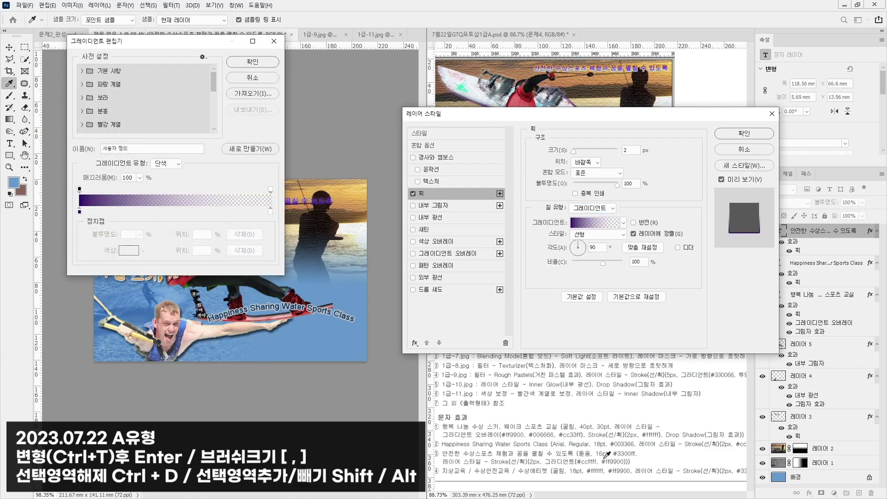
click(79, 210)
click(125, 251)
text(ccffff)
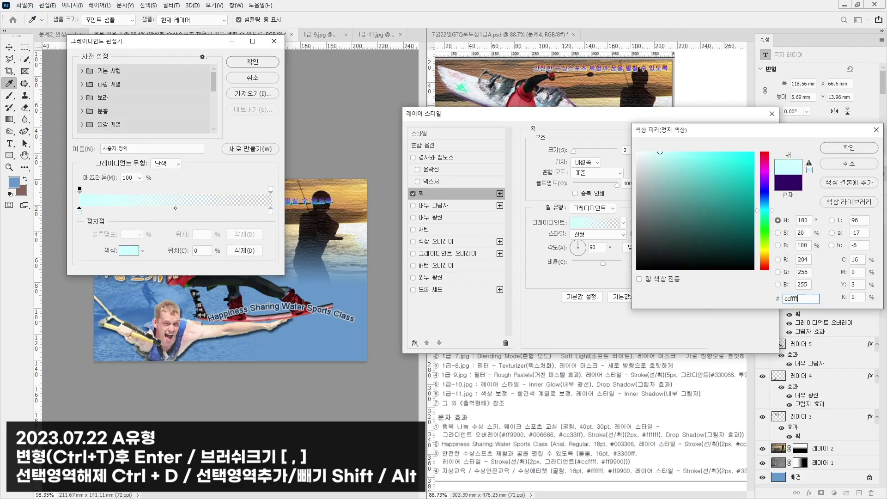
key(Return)
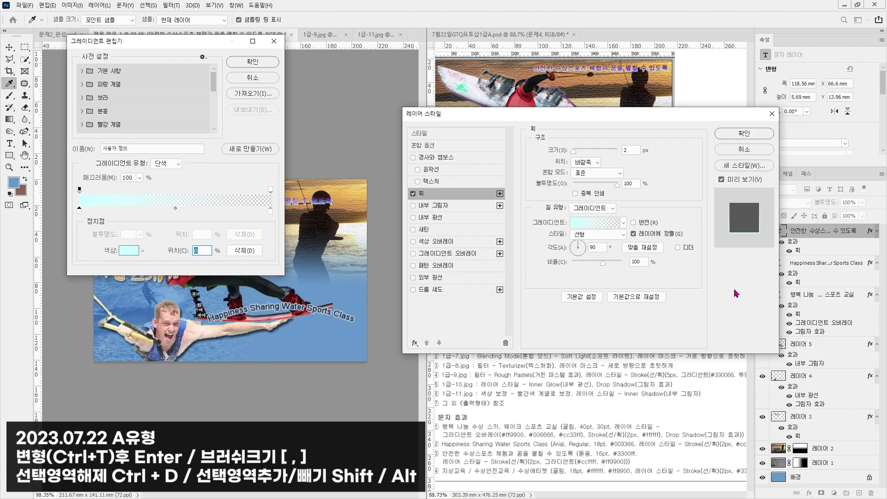
- Set the stroke gradient's end stop to 100% opacity and colour #ff9900, and apply the layer style
click(270, 190)
text(100)
click(270, 210)
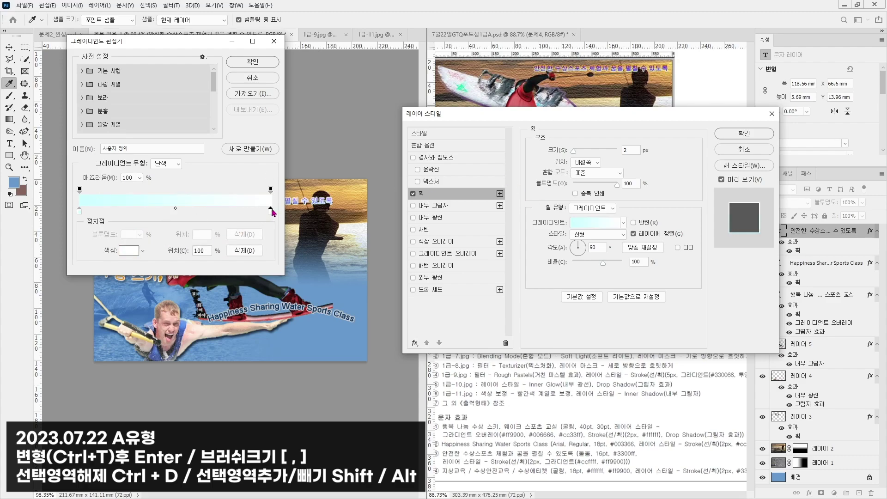
click(128, 250)
text(ff9900)
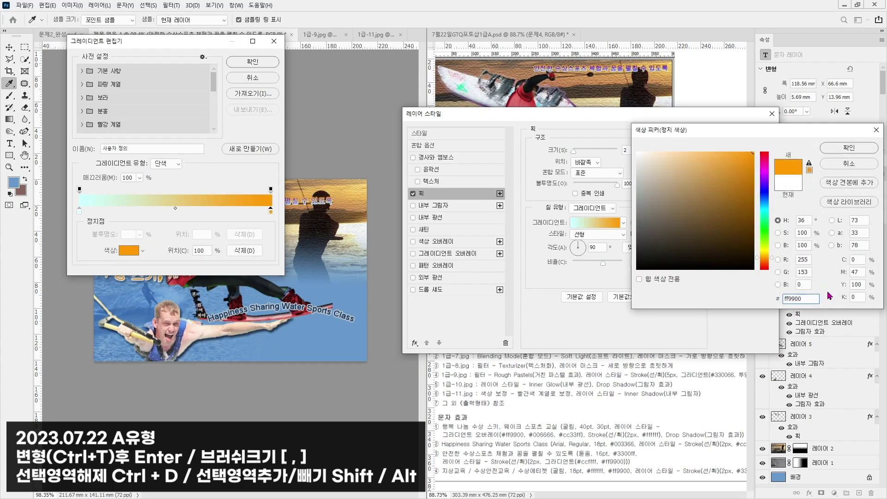
key(Return)
key(Return)
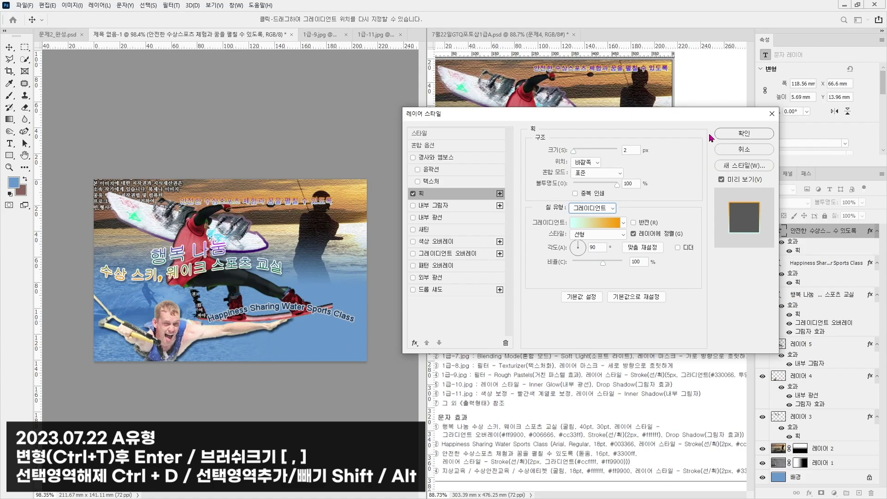
click(738, 135)
- Move the Korean line to the image's upper right, at about X 88 mm, Y 5 mm, and activate the Type tool
drag(305, 200, 333, 189)
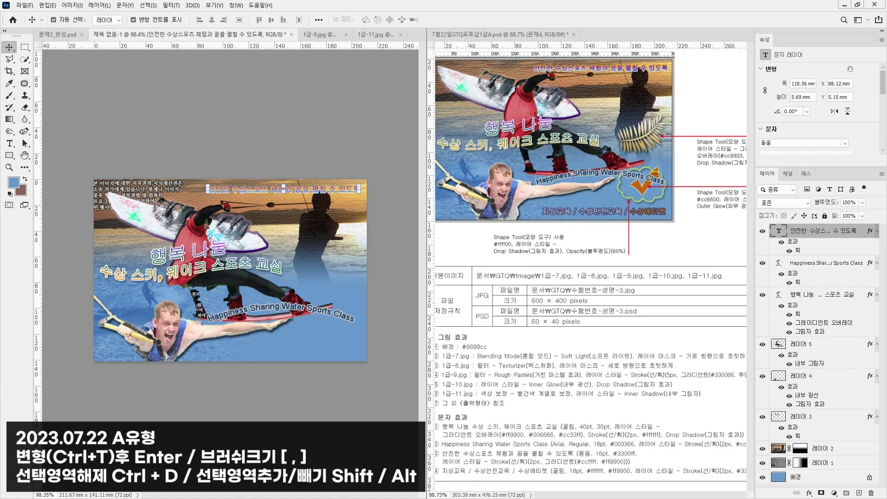
click(10, 144)
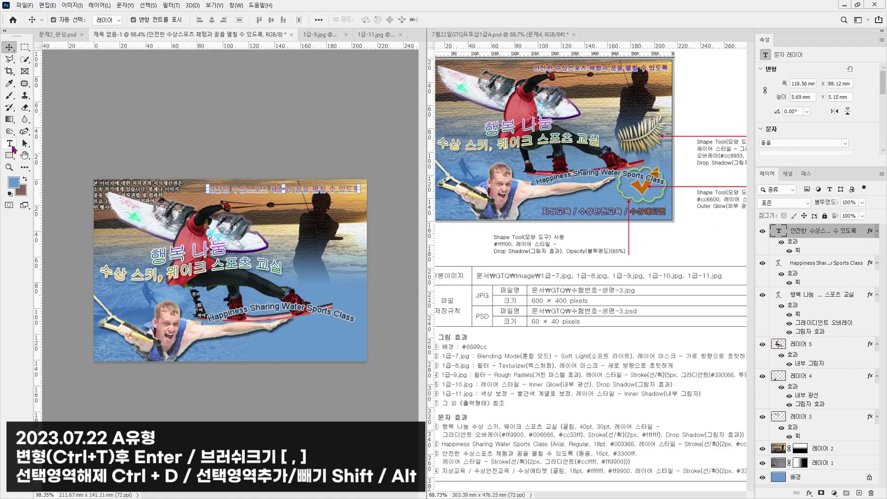
- Add the text line "지상교육 / 수상안전교육 / 수상에티켓" near the image's bottom edge, at 18 pt with colour #ffffff
click(263, 345)
text(지상교육 / 수상안전교육 / 수상에티켓)
key(ctrl+a)
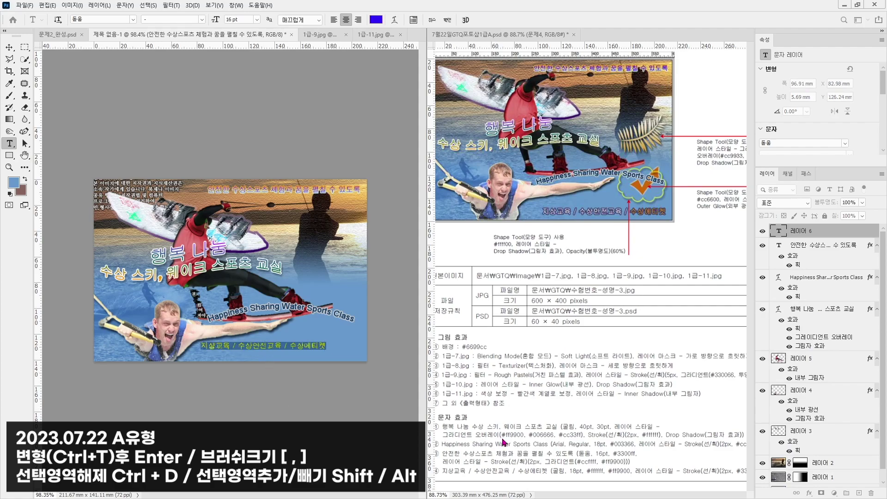
click(233, 19)
key(Return)
click(376, 19)
text(ffffff)
key(Return)
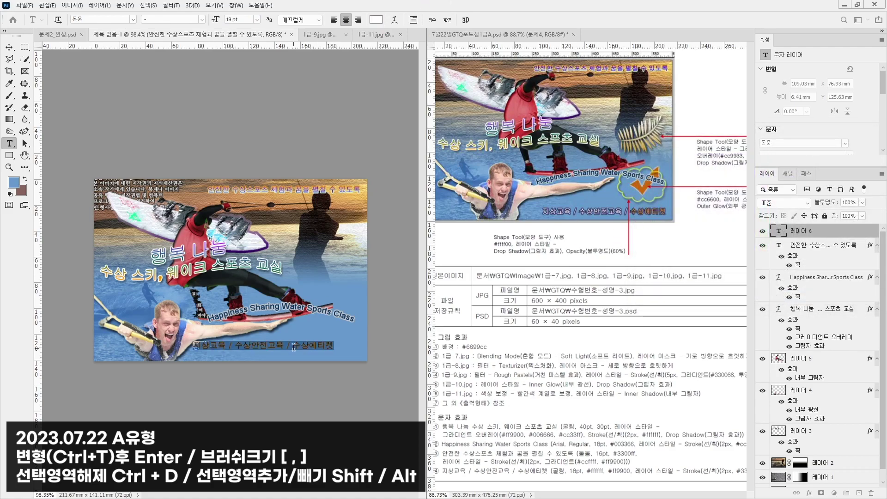
- Colour the word "수상에티켓" in the bottom text line #ff9900 and commit the text
drag(294, 348, 335, 347)
click(376, 19)
text(ff9900)
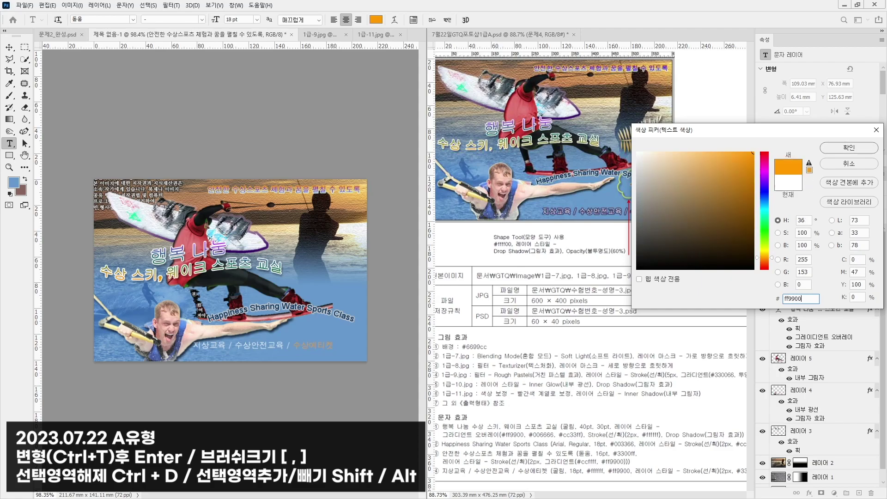
key(Return)
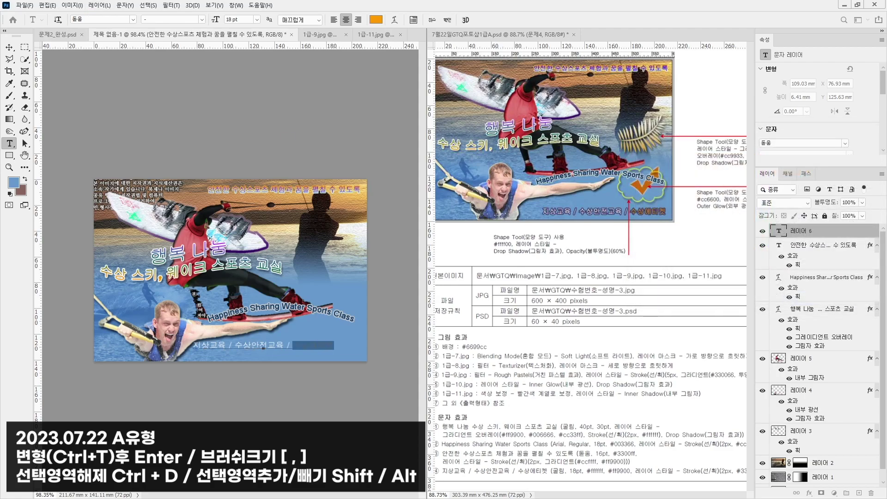
click(9, 48)
- Add a 2 px Stroke to the bottom text line with a solid colour fill of #333366
click(653, 459)
drag(685, 460, 600, 449)
click(309, 345)
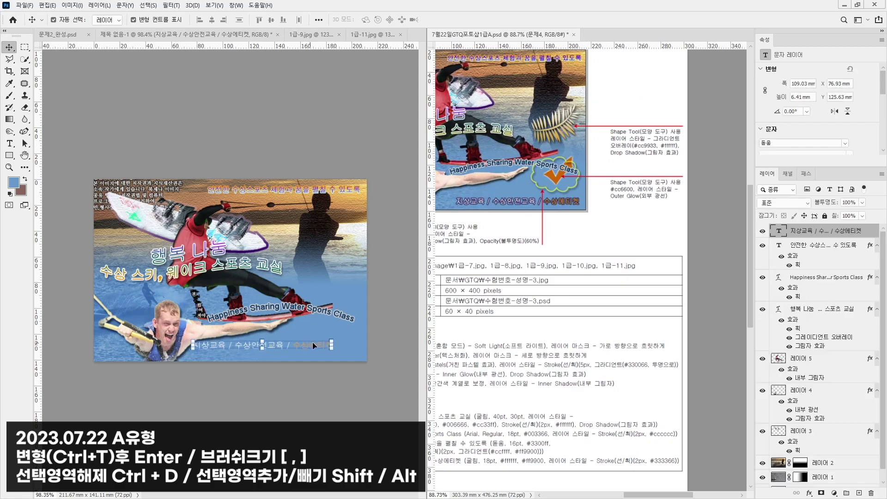
click(809, 493)
click(819, 427)
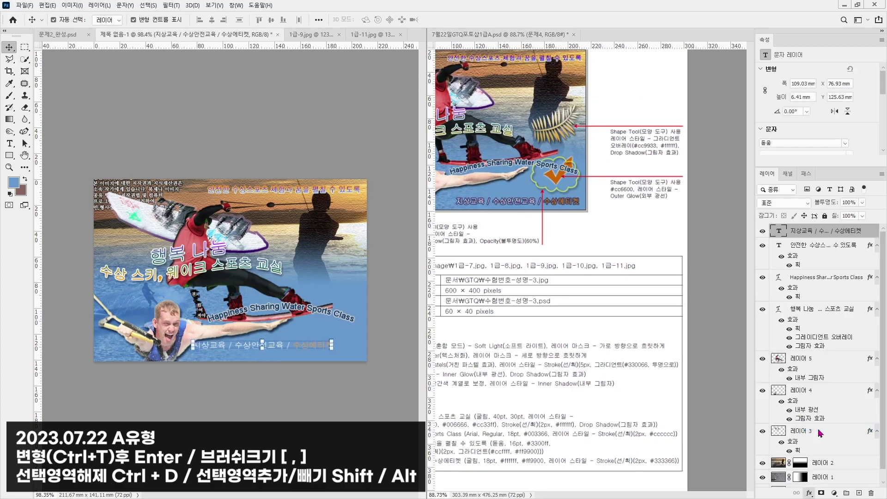
click(591, 207)
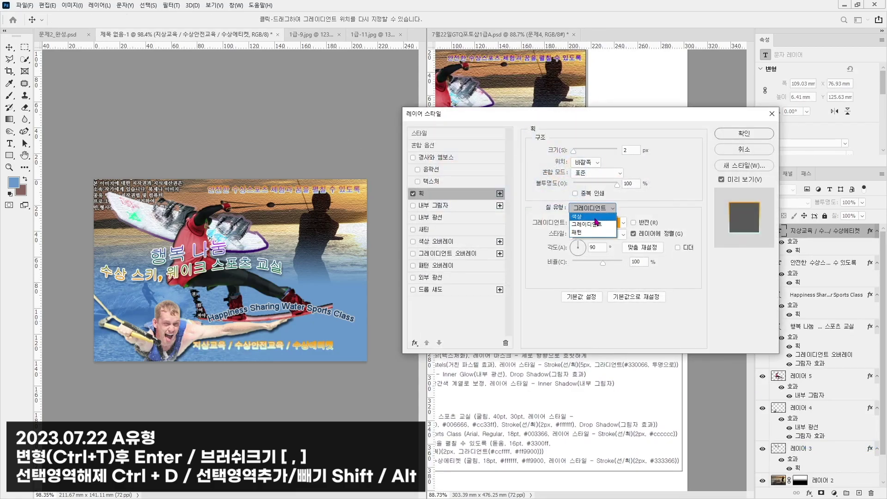
click(582, 217)
click(553, 223)
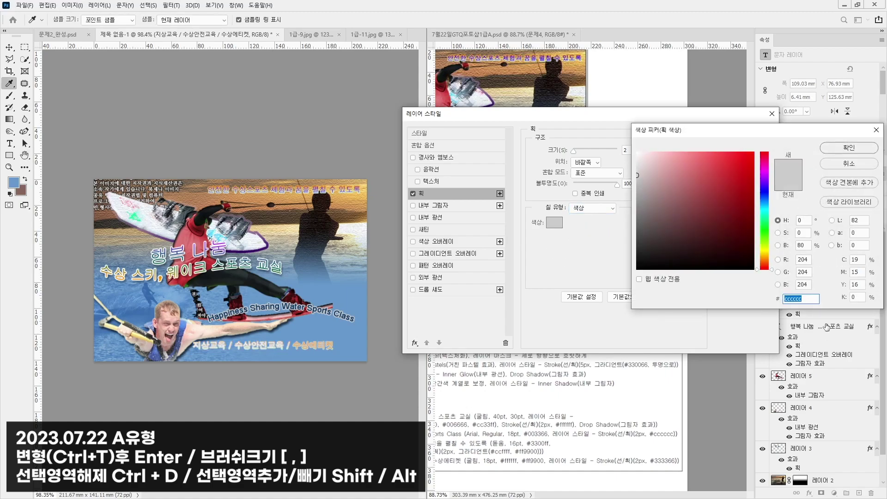
text(333366)
key(Return)
key(Return)
- Move the bottom text line to the image's lower right corner and deselect the layer
drag(289, 352, 342, 353)
click(332, 395)
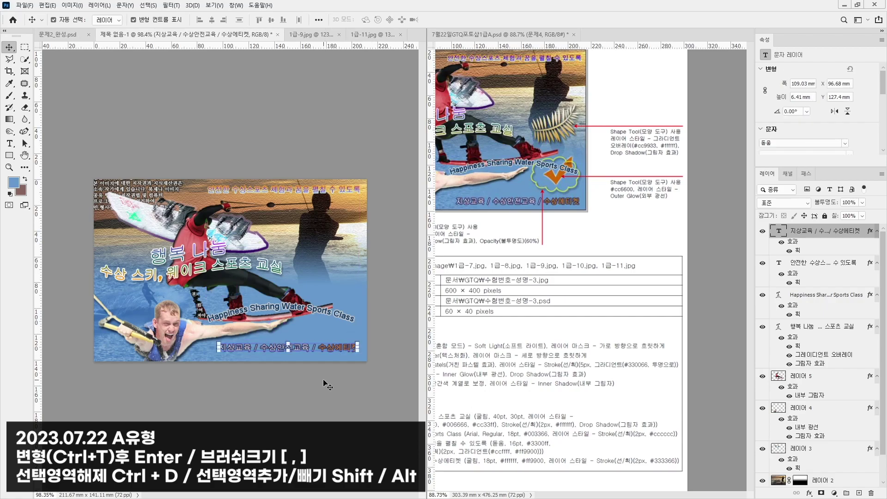
click(247, 412)
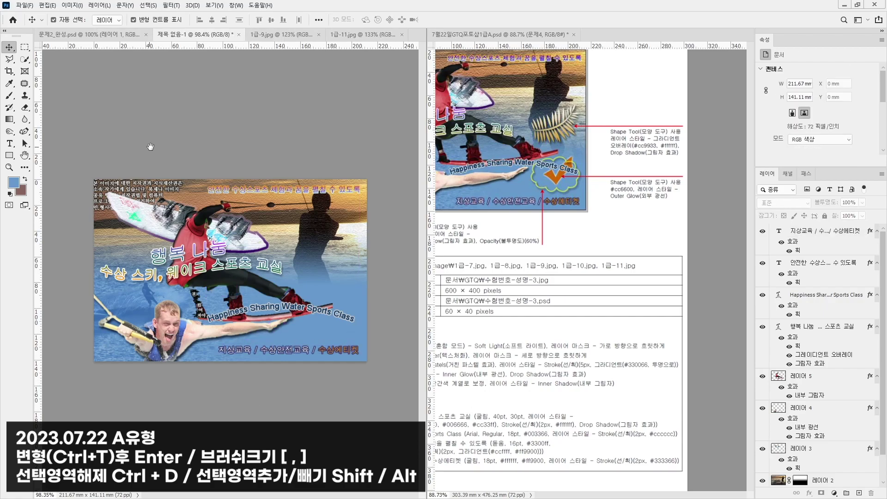
- Save the document in the GP07-1A folder as 문제3_완성.psd with layers kept
click(25, 5)
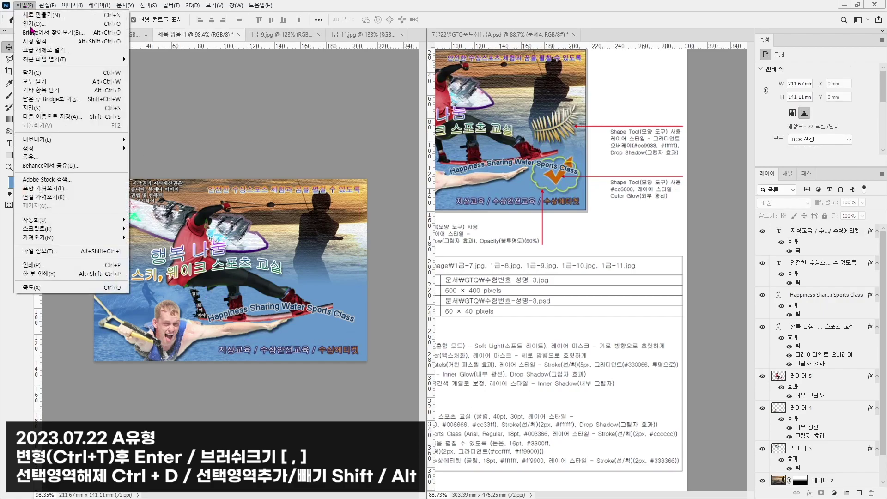
click(53, 109)
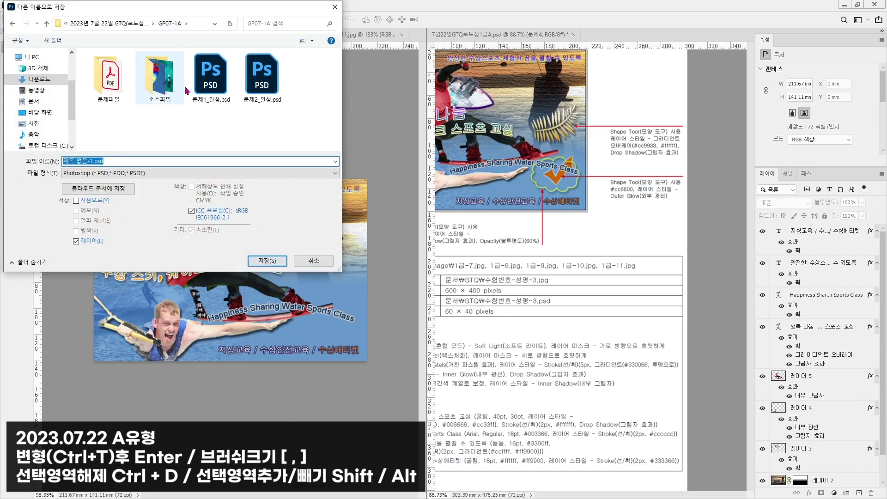
text(문제_완성.psd)
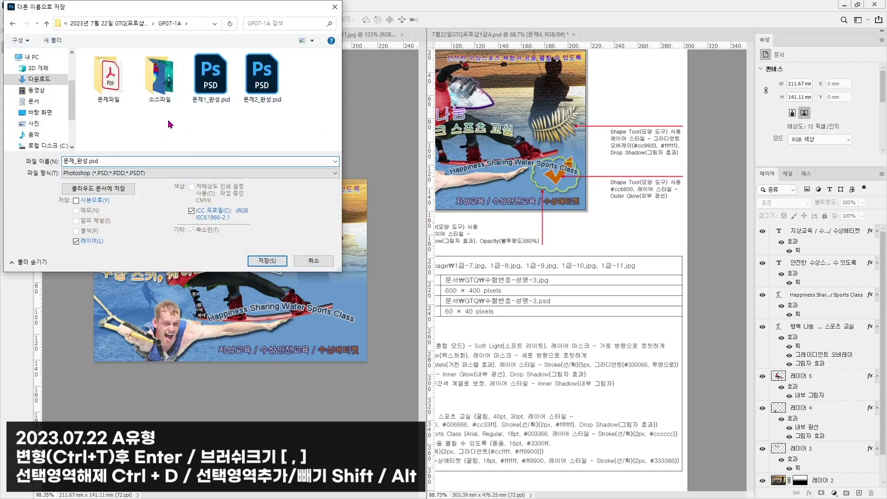
text(3)
key(Return)
key(Return)
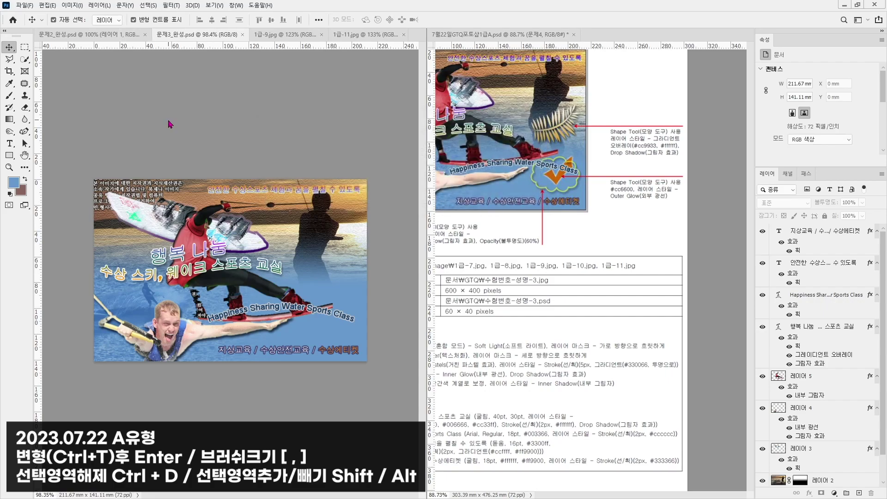
- Draw the fern custom shape about 162 × 129 px over the silhouette's lower part, on the image's right side
click(585, 169)
scroll(577, 166, up, 3)
drag(573, 165, 570, 166)
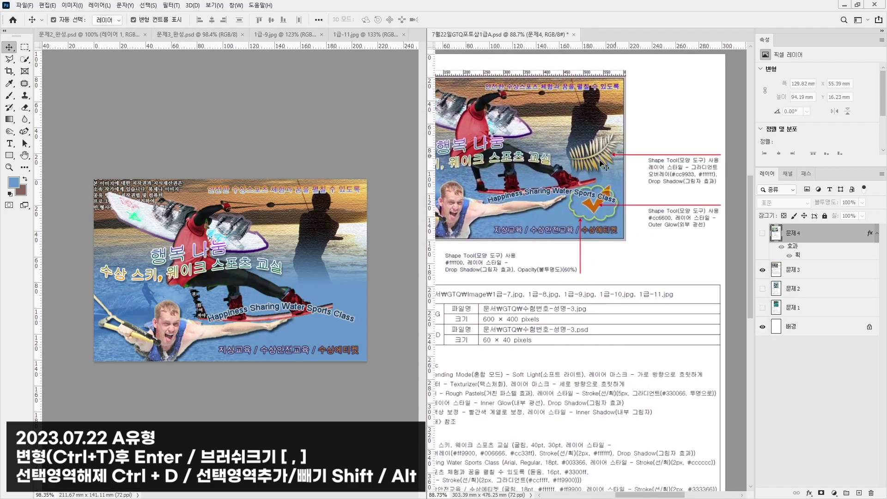
click(9, 155)
click(46, 199)
click(368, 20)
scroll(407, 196, down, 2)
scroll(407, 196, down, 1)
drag(474, 89, 481, 182)
double_click(314, 167)
click(266, 221)
drag(280, 211, 355, 271)
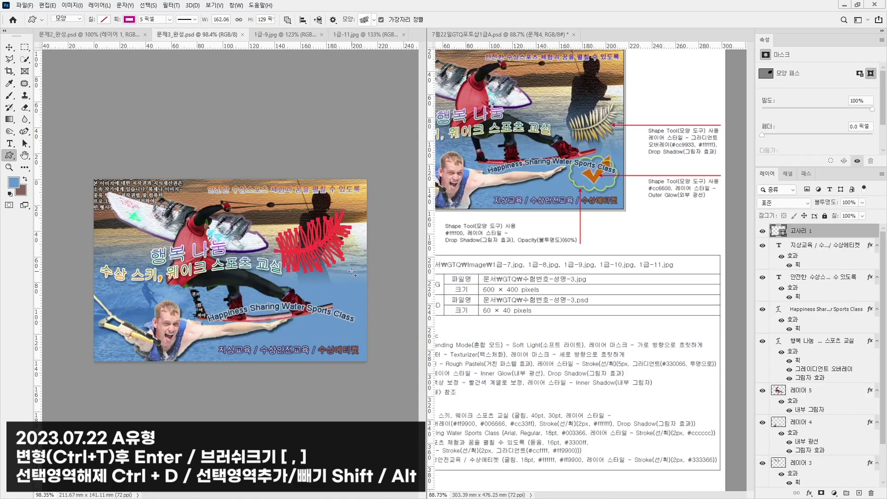
- Add a Gradient Overlay to the fern shape and set the gradient's start colour to #cc9933
click(810, 494)
click(822, 455)
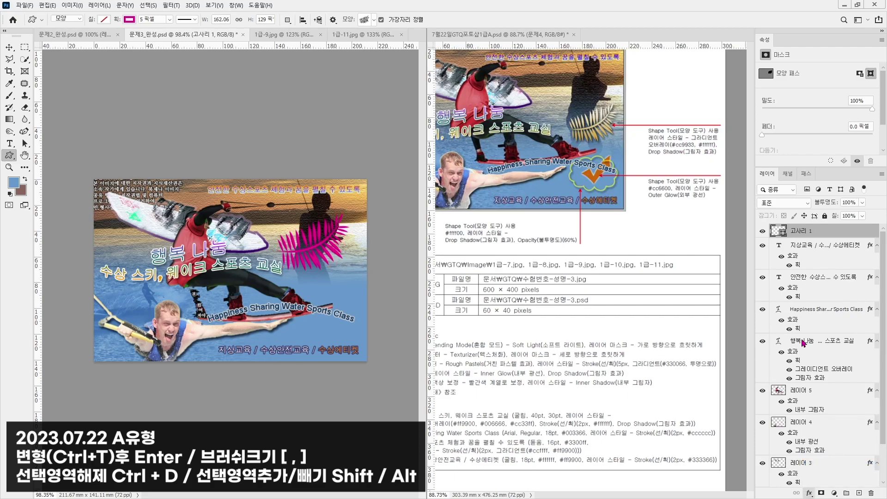
drag(630, 115, 604, 267)
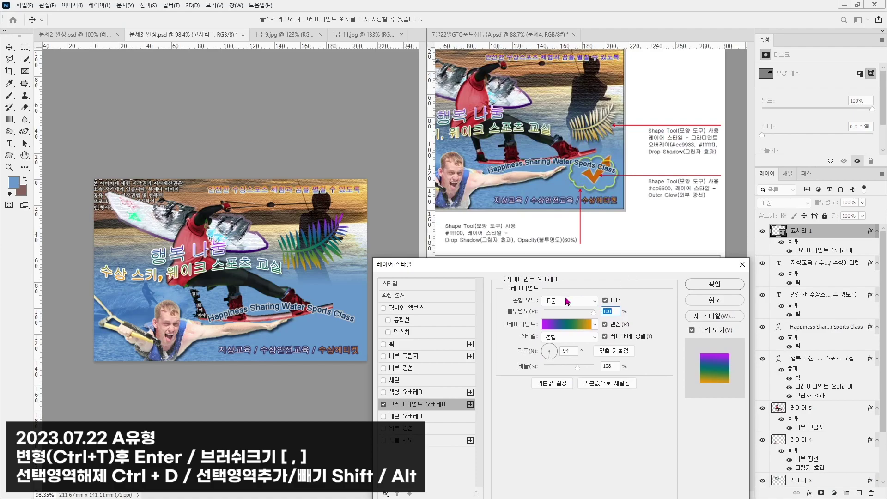
click(574, 330)
click(79, 210)
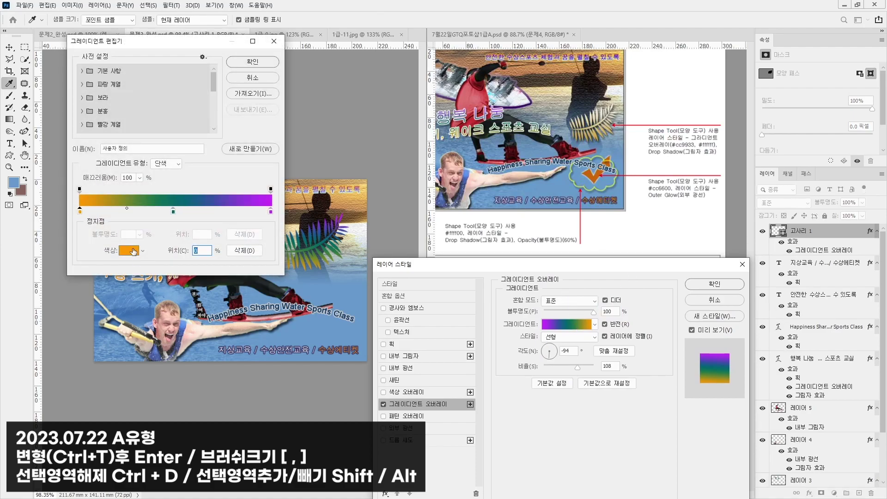
click(129, 250)
text(cc)
drag(807, 132, 792, 250)
text(9933)
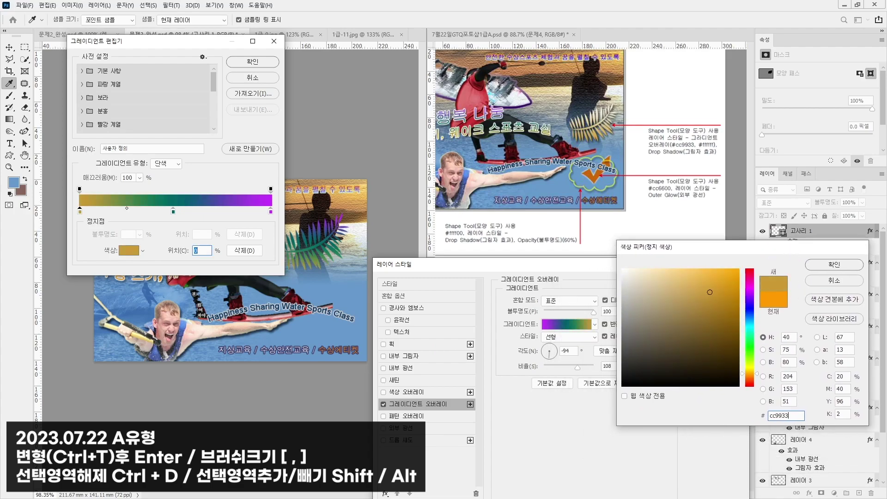
key(Return)
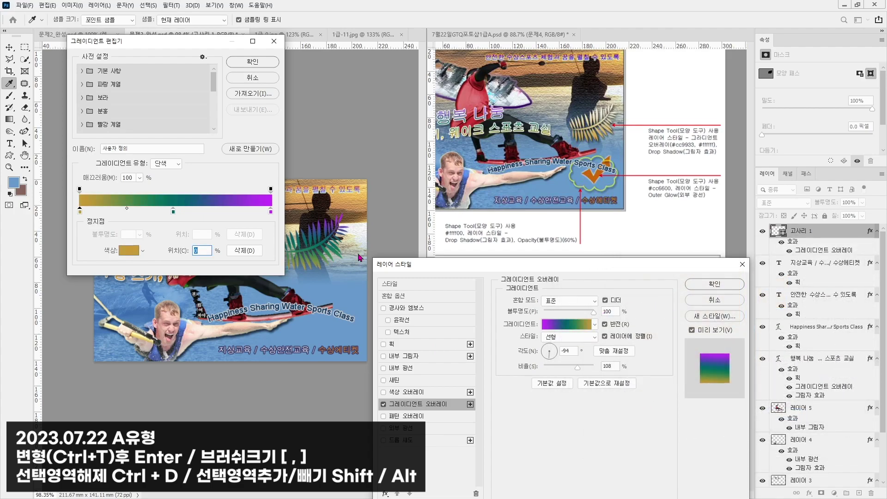
- Remove the fern gradient's middle colour stop, set its end colour to #ffffff and accept the gradient
drag(174, 212, 175, 231)
click(271, 212)
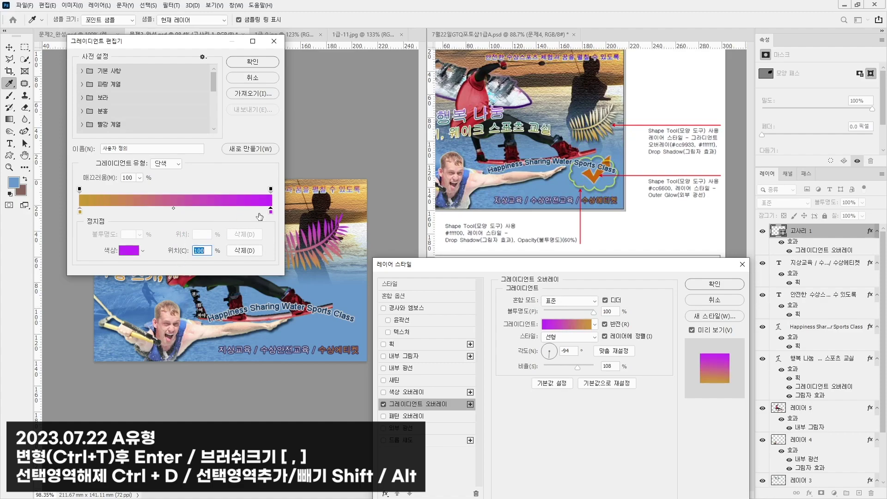
click(131, 253)
text(ffffff)
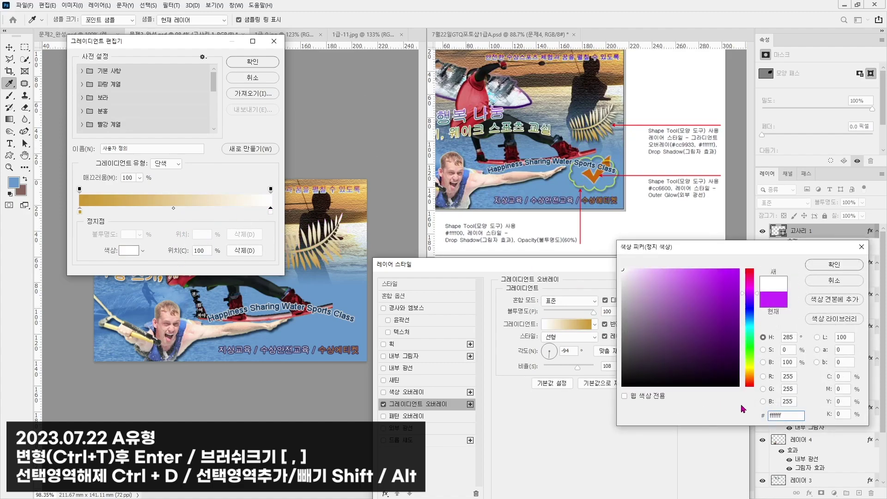
click(250, 67)
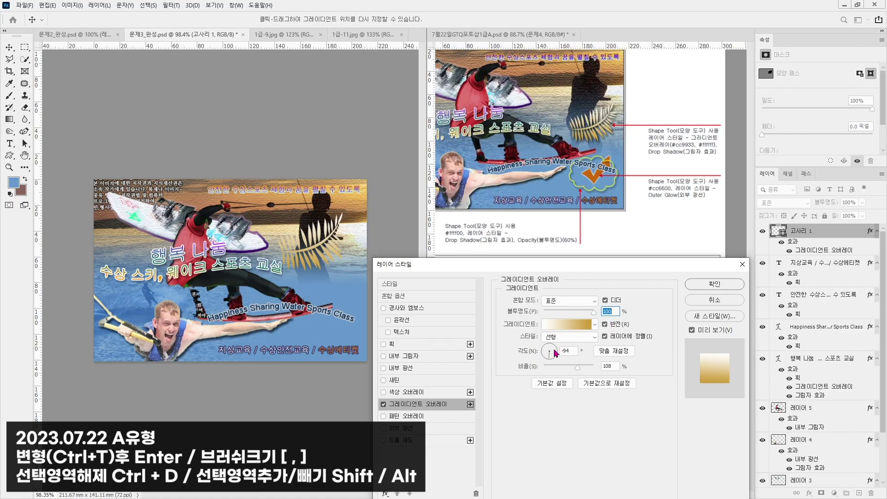
- Set the fern's Gradient Overlay angle to -108° and apply the layer style
drag(552, 356, 550, 358)
text(-108)
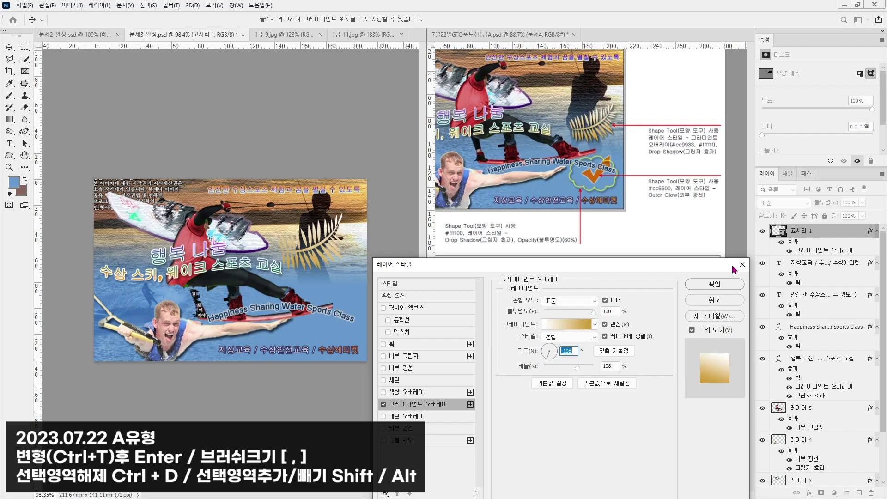
click(714, 283)
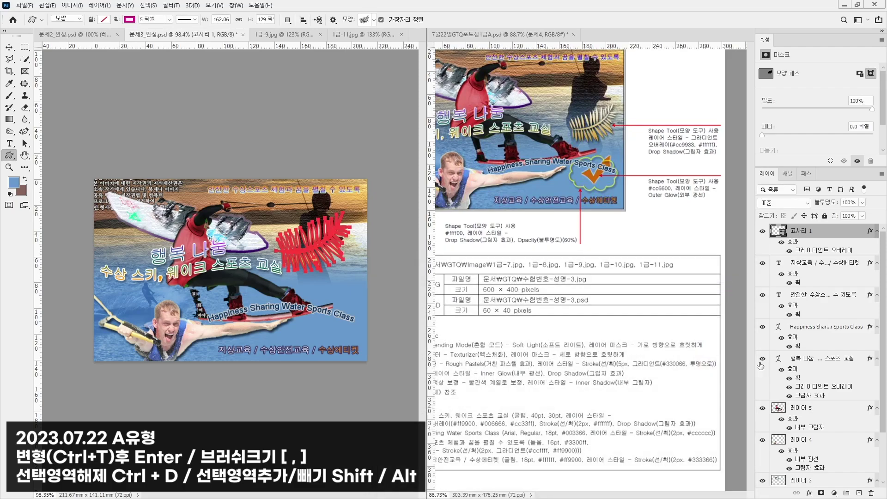
- Add a Drop Shadow to the fern shape
double_click(809, 253)
click(402, 432)
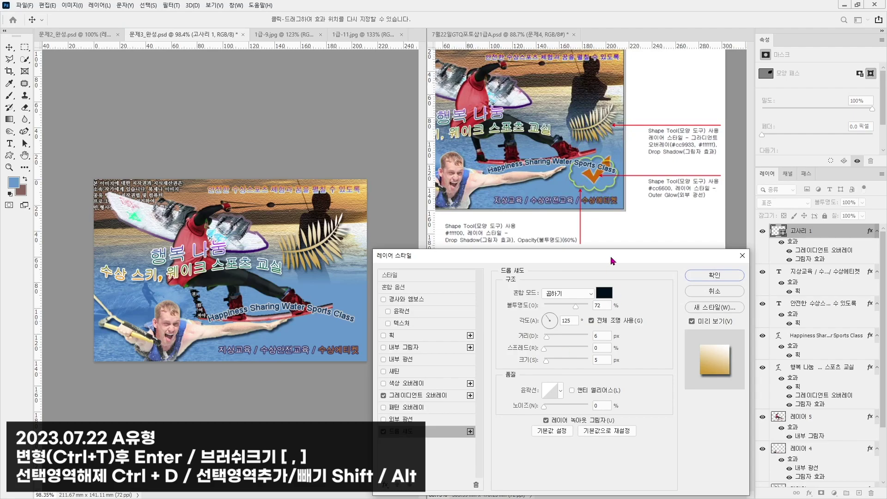
key(Return)
- Move the fern shape towards the image's right edge and scale it to about 135 × 108 px
key(v)
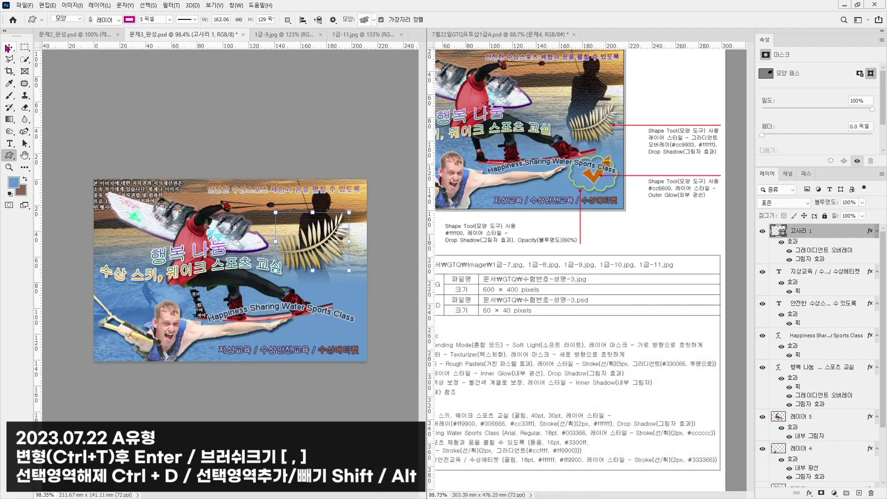
drag(308, 241, 340, 253)
key(ctrl+t)
key(Return)
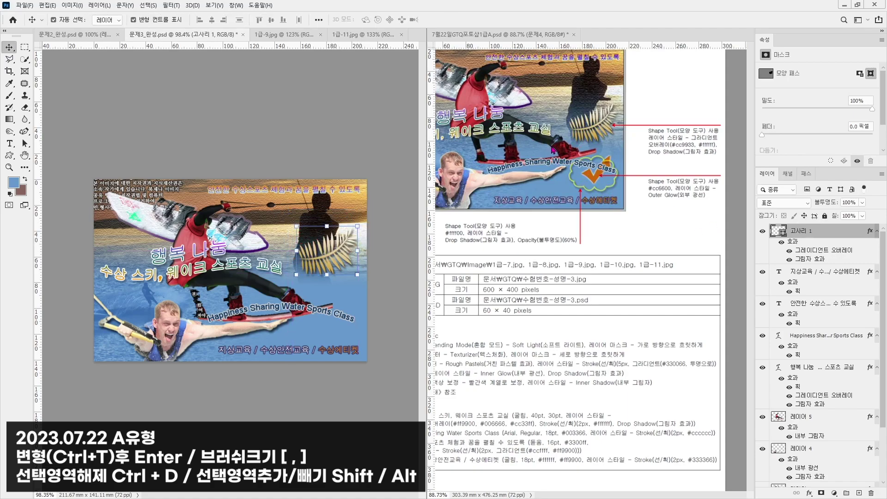
- Draw the check mark custom shape about 80 × 78 px over the right end of the English curved text
click(10, 155)
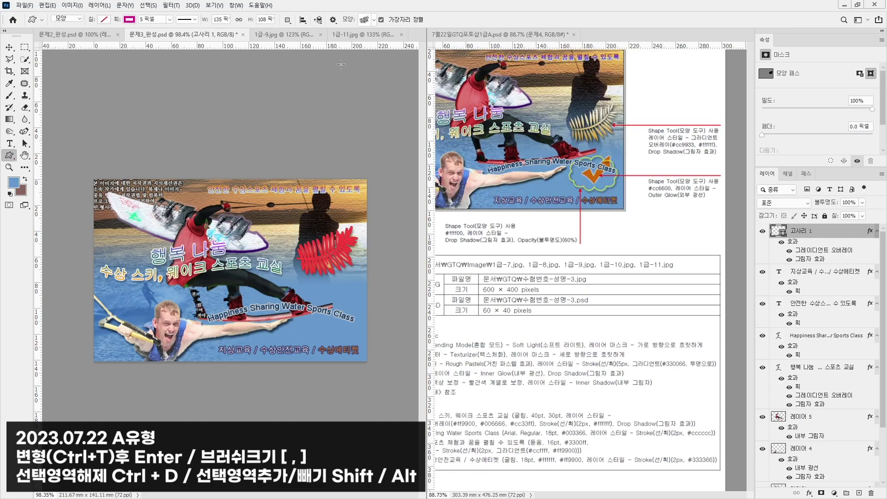
click(371, 20)
scroll(477, 165, up, 15)
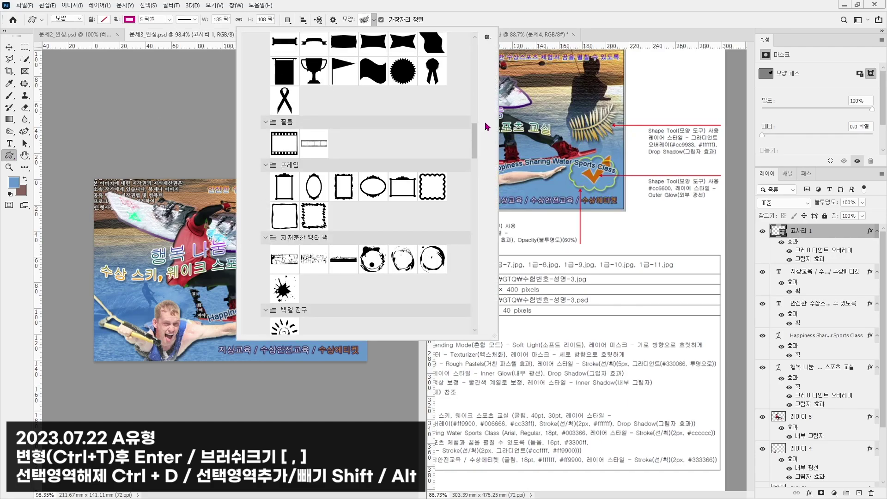
scroll(490, 100, up, 2)
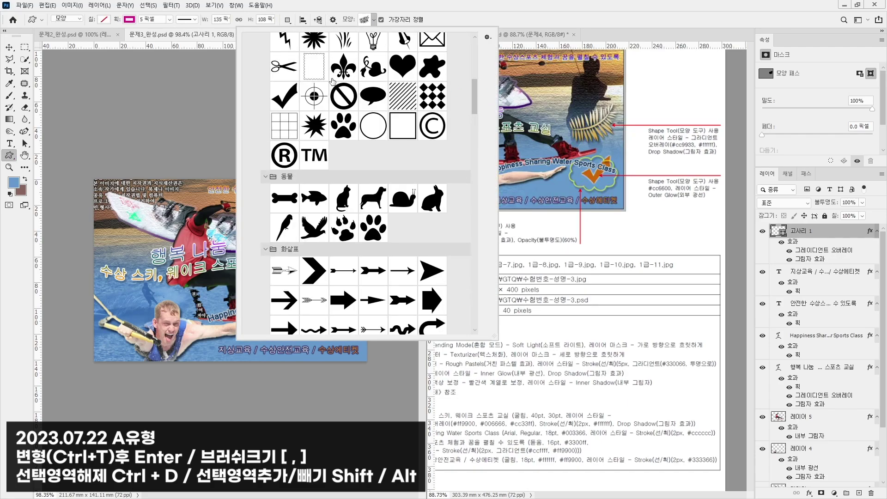
click(277, 98)
key(Return)
drag(307, 284, 345, 320)
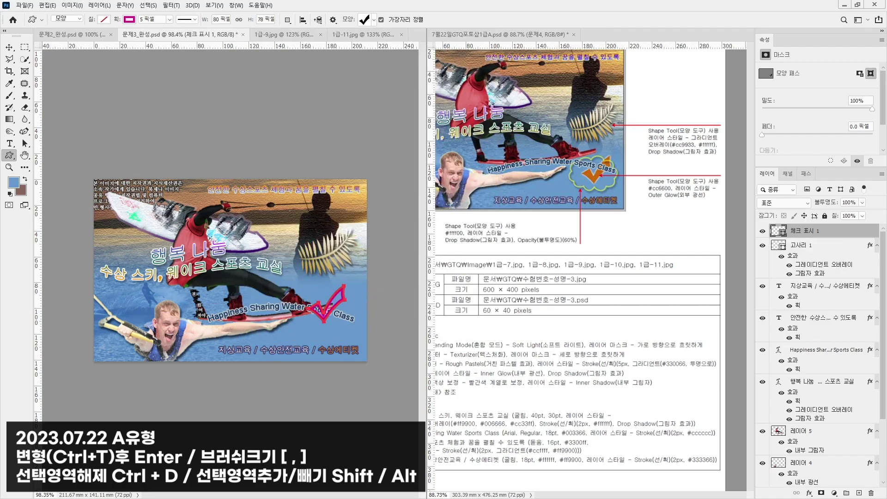
- Set the check mark shape's fill colour to #cc6600
double_click(777, 228)
text(cc6600)
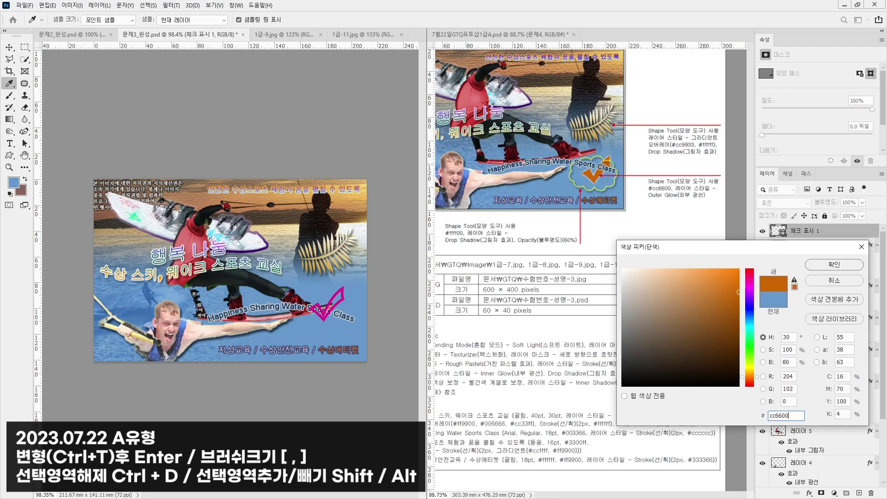
key(Return)
- Add a white Outer Glow with a size of 9 px to the check mark shape
click(809, 493)
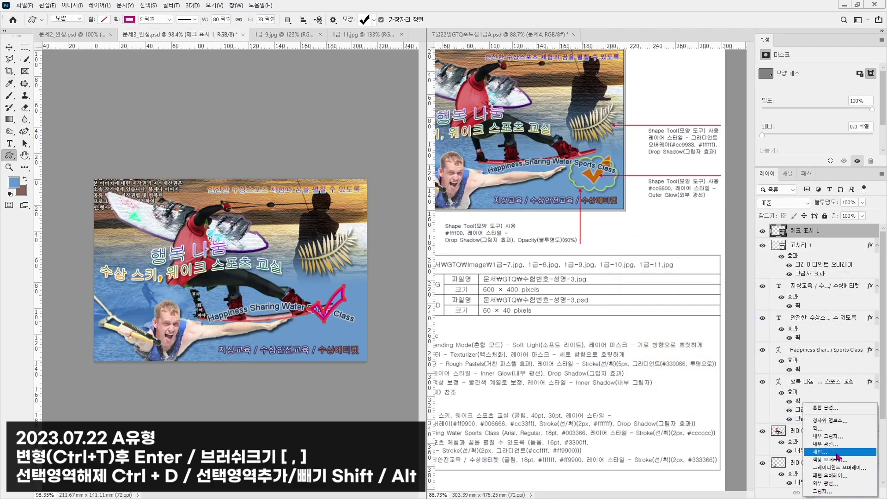
click(827, 483)
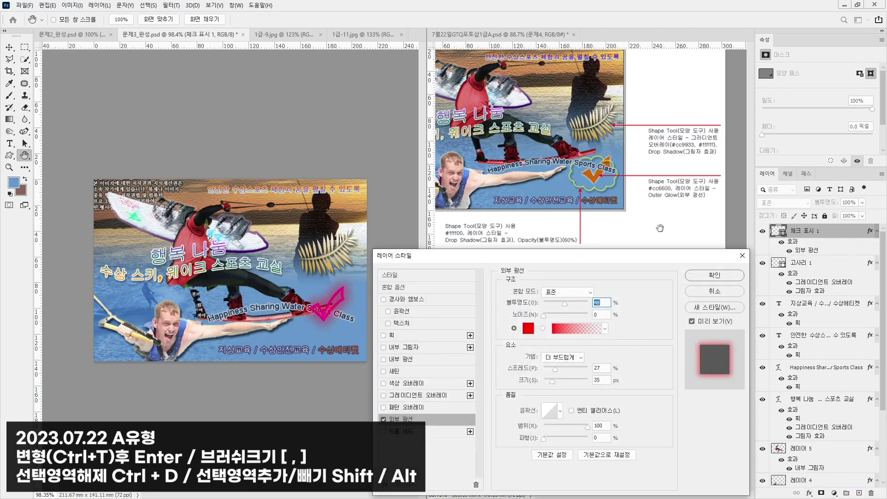
click(528, 328)
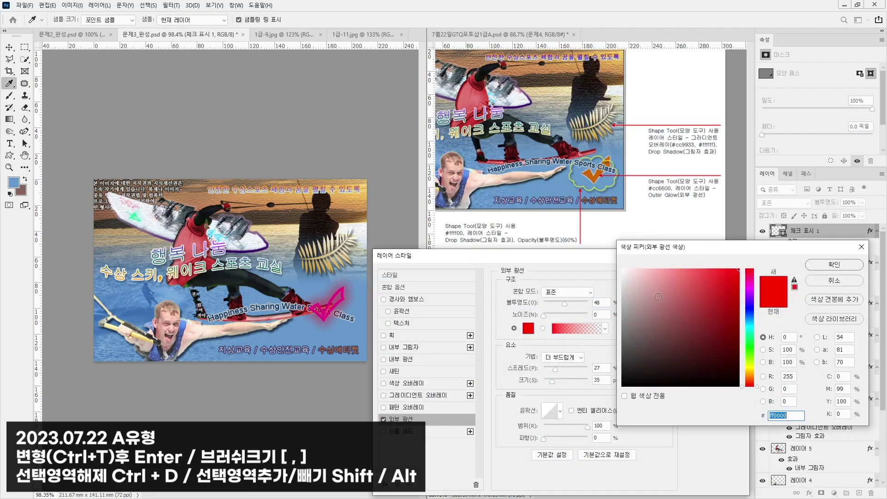
key(Return)
drag(553, 380, 547, 380)
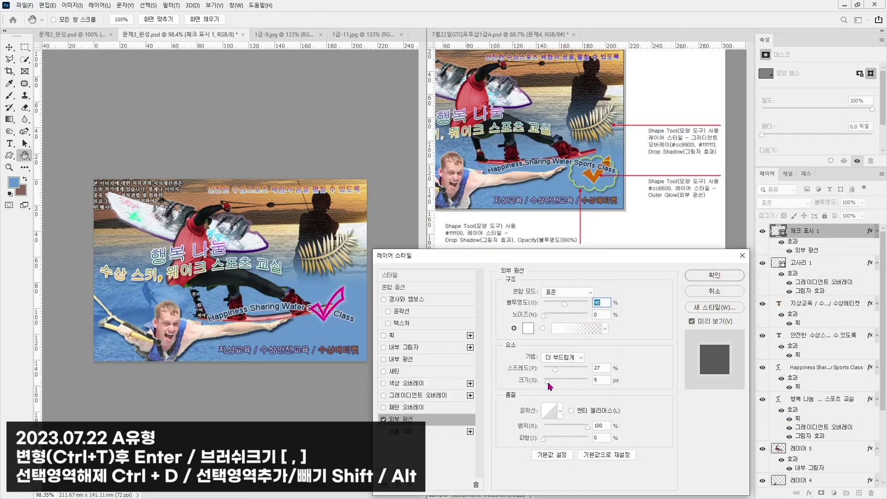
click(714, 275)
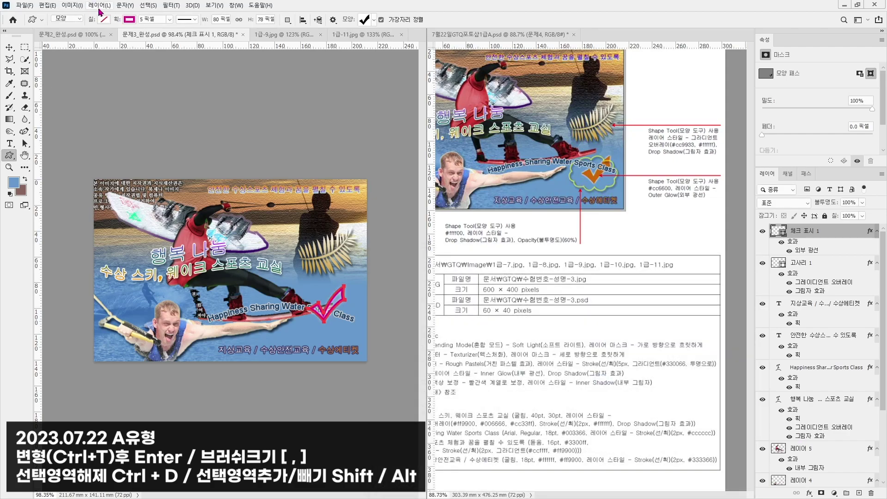
- Set the check mark shape's fill colour to #cc6600 and remove its stroke
click(104, 20)
click(161, 37)
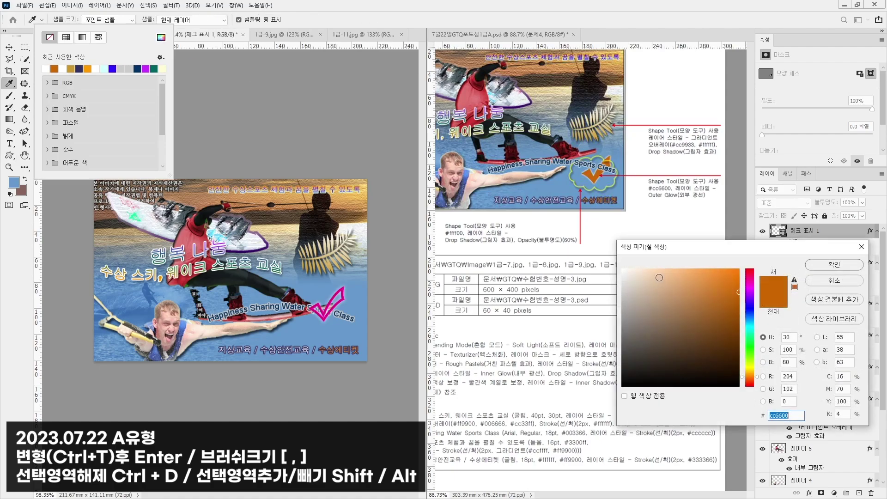
text(cc6600)
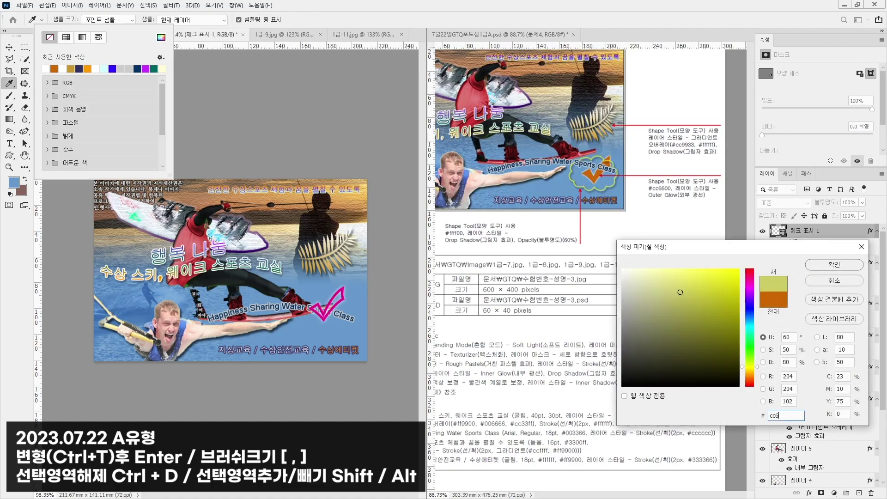
key(Return)
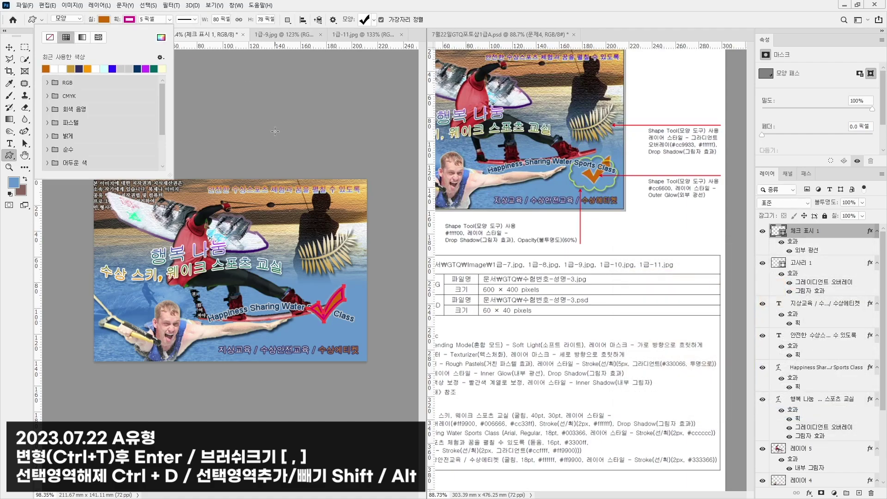
click(130, 19)
click(130, 19)
click(74, 37)
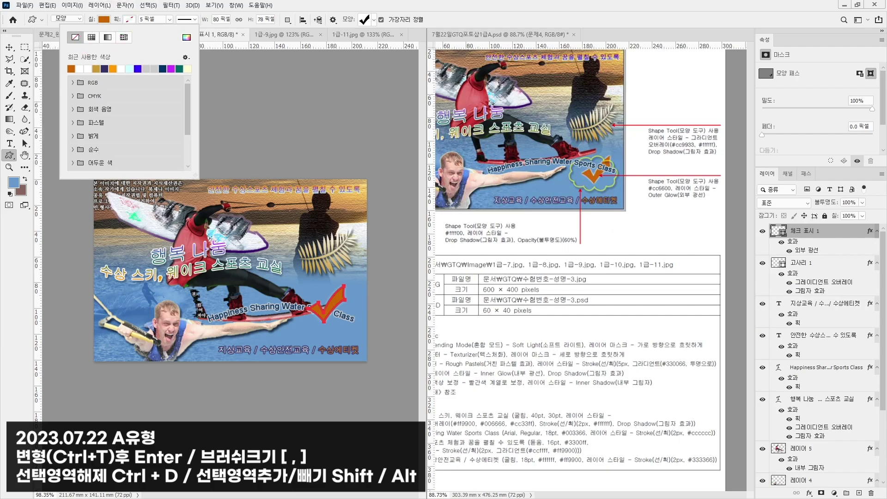
- Shift the check mark down about 5 mm and place its layer directly above 레이어 2, behind the curved text
key(v)
click(340, 309)
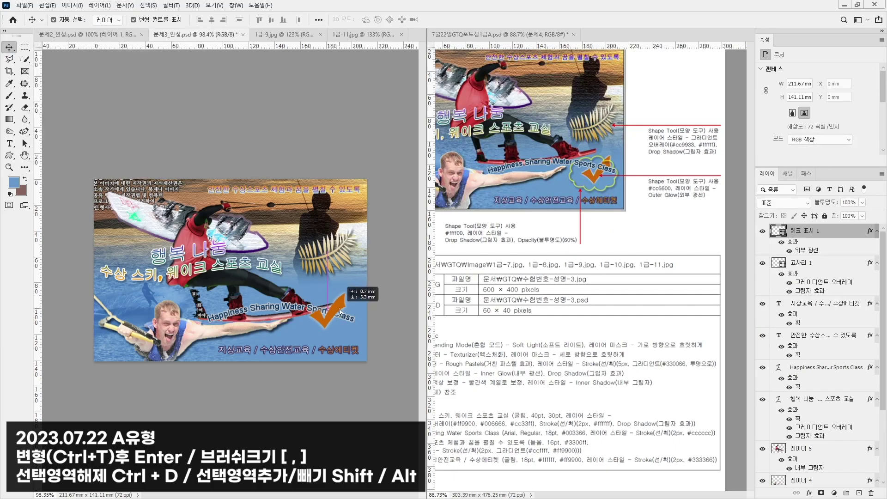
drag(821, 233, 845, 432)
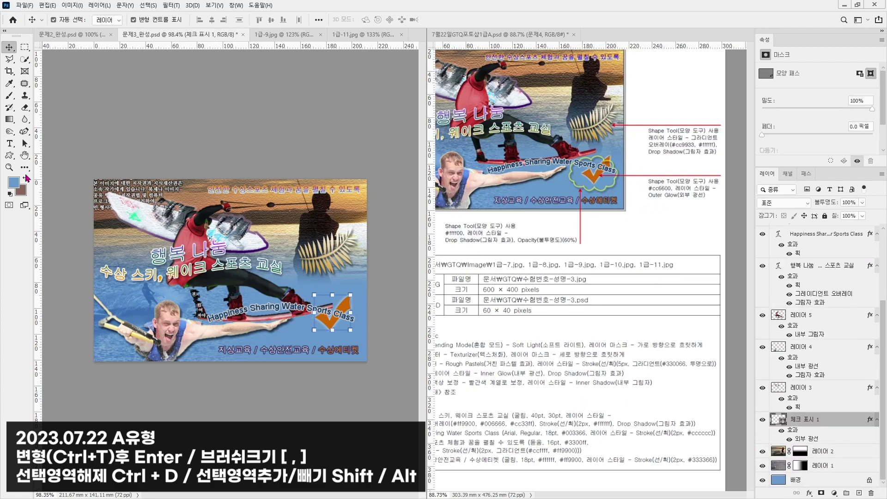
- Draw the outlined cloud custom shape about 146 × 106 px around the check mark
click(9, 156)
click(368, 22)
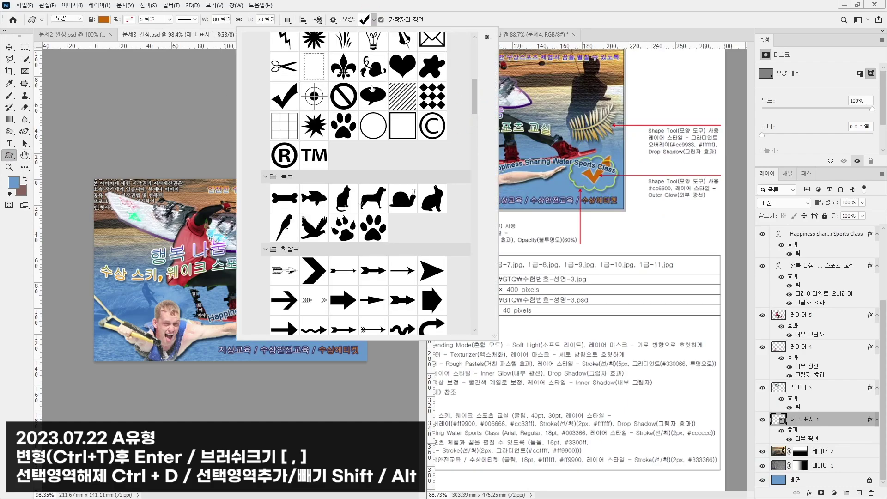
scroll(462, 142, up, 1)
scroll(464, 141, down, 12)
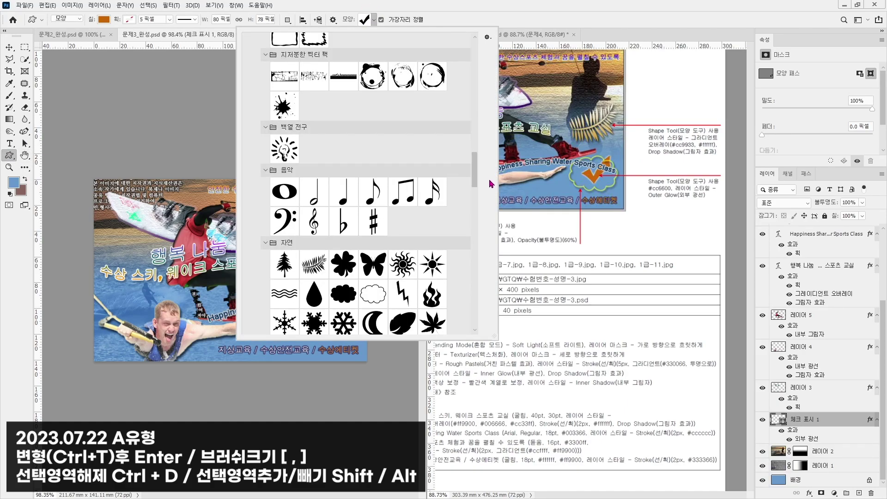
double_click(374, 172)
drag(294, 282, 360, 336)
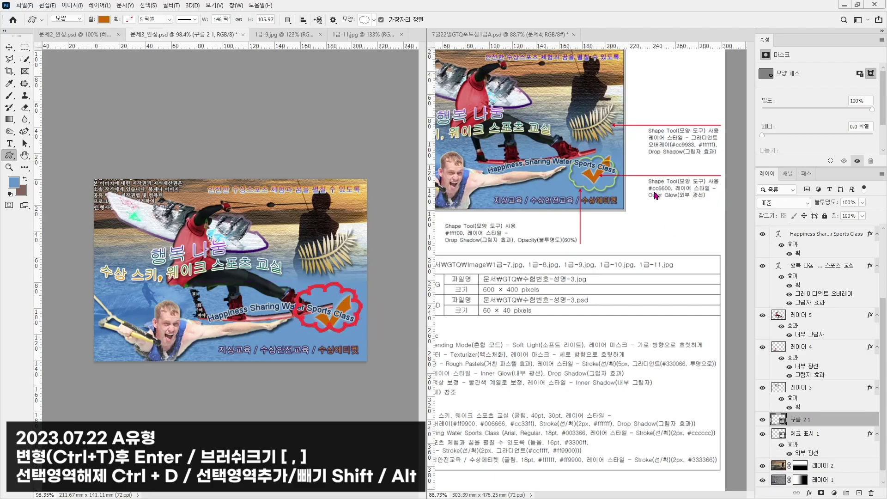
- Set the cloud shape's fill colour to #cc6600
click(104, 19)
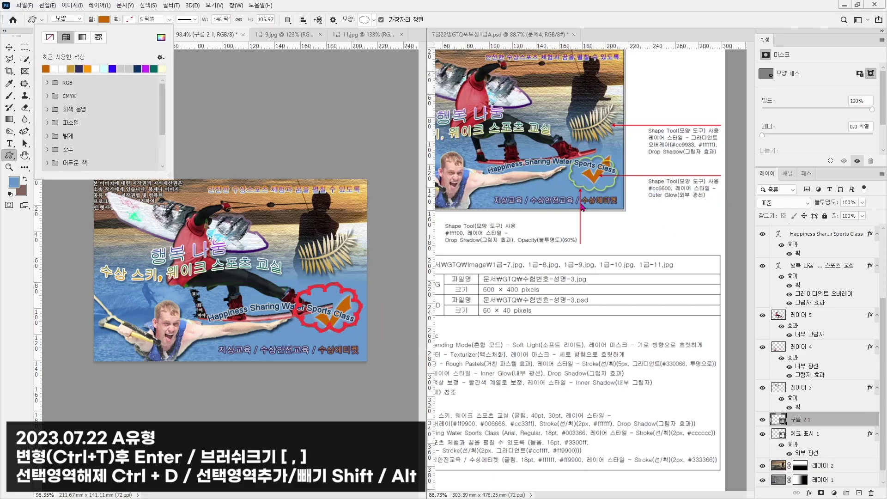
click(161, 37)
text(cc6600)
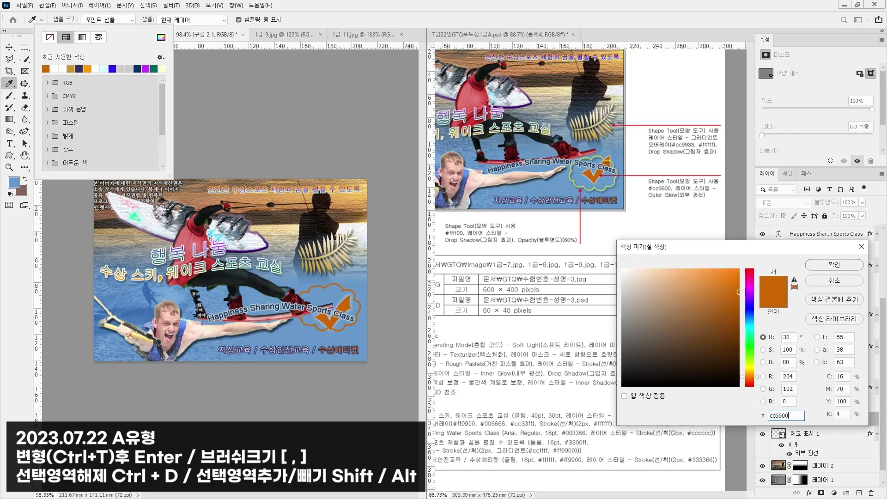
key(Return)
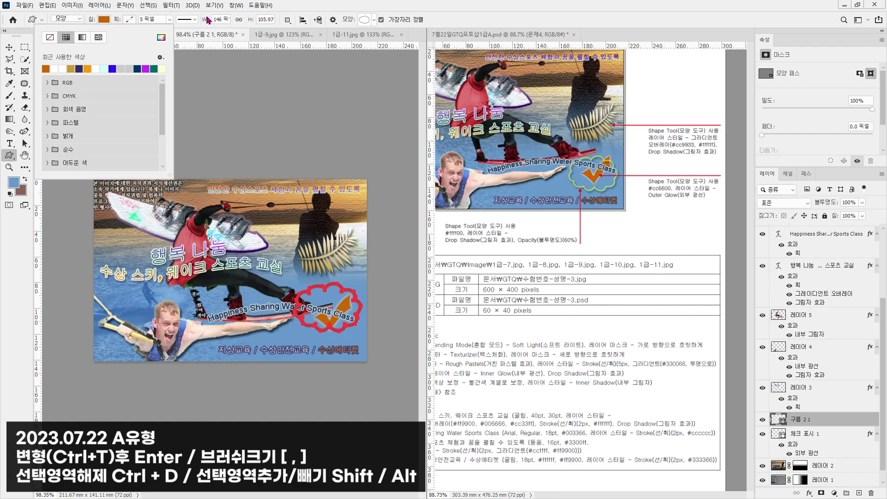
- Set the cloud shape's fill colour to #ffff00 and its layer opacity to 60%
click(161, 37)
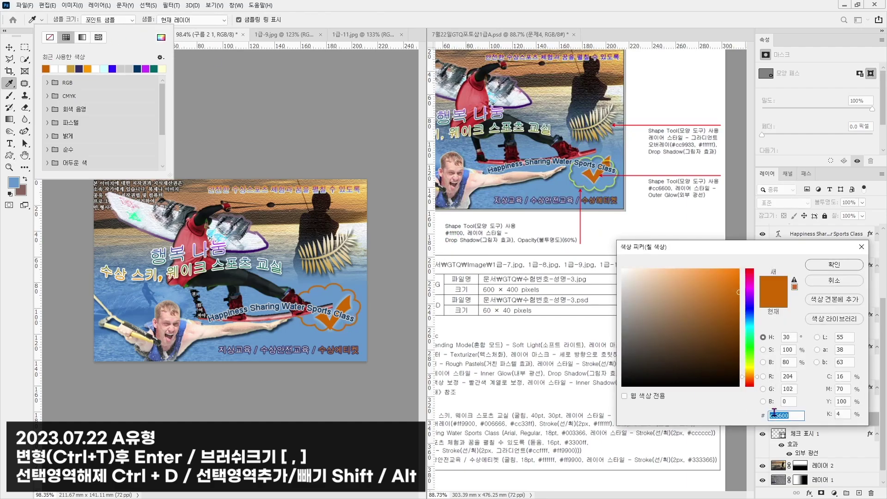
text(ffff00)
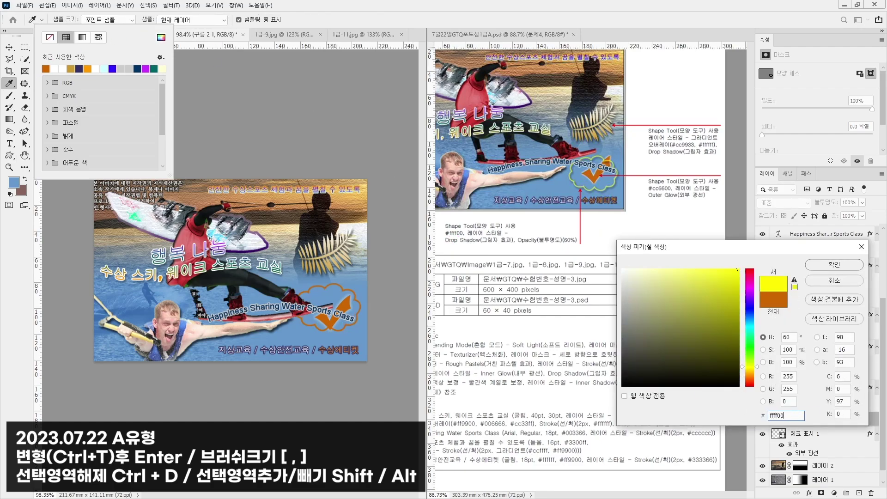
key(Return)
click(859, 206)
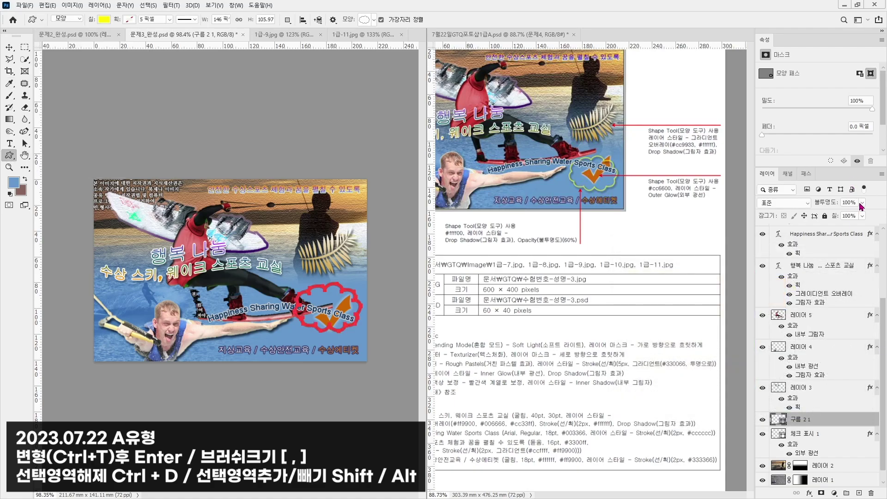
click(849, 203)
text(60)
key(Return)
- Add a Drop Shadow to the cloud shape with the default settings offered
click(808, 493)
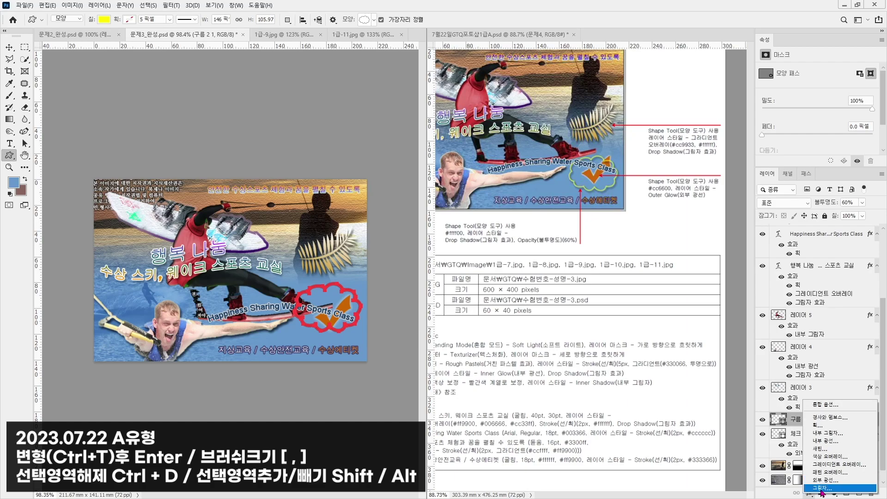
click(826, 480)
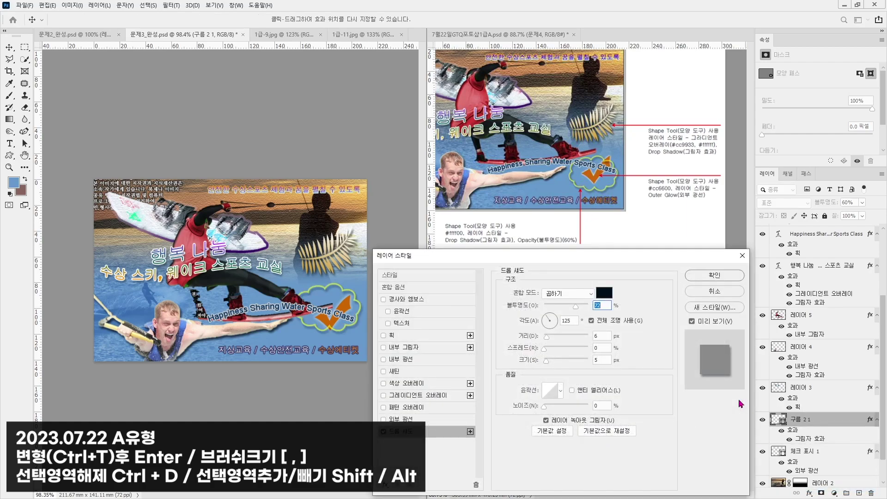
key(Return)
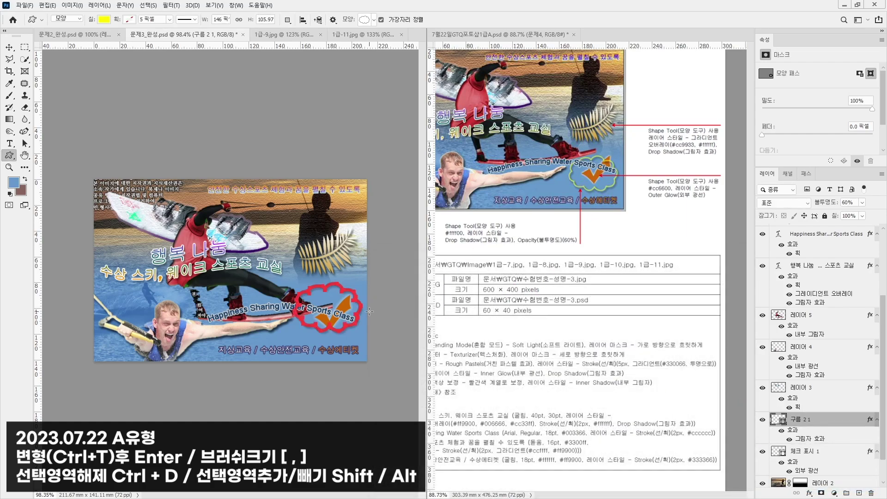
- Move the cloud shape down about 9 mm so it sits behind the end of the English curved text
click(9, 46)
drag(354, 300, 356, 313)
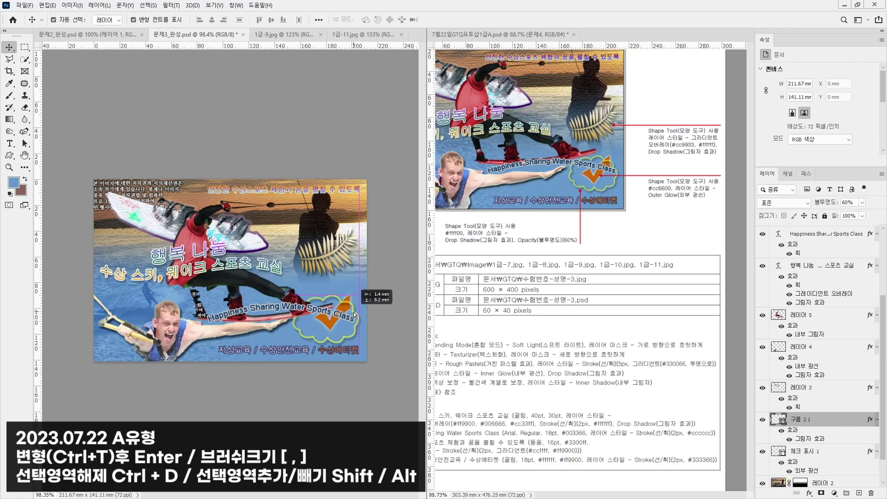
click(344, 311)
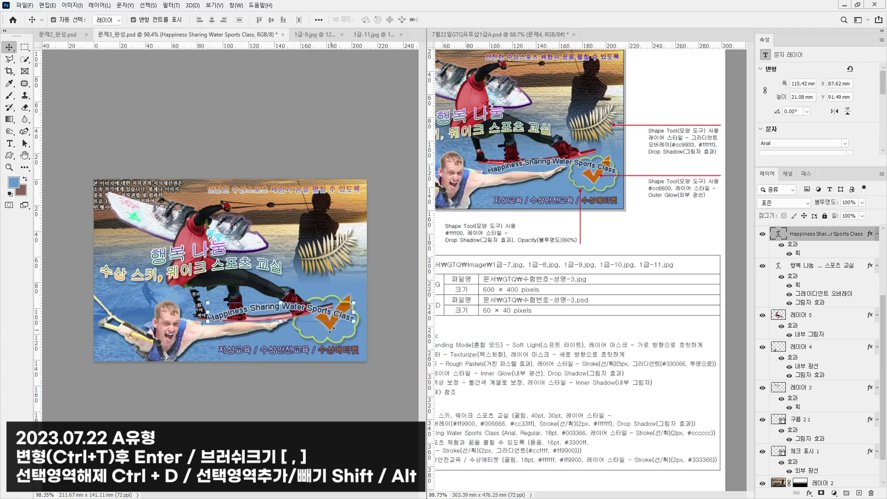
click(370, 337)
- Select the check mark shape beneath the cloud and nudge it slightly down within the cloud outline
right_click(333, 325)
click(348, 330)
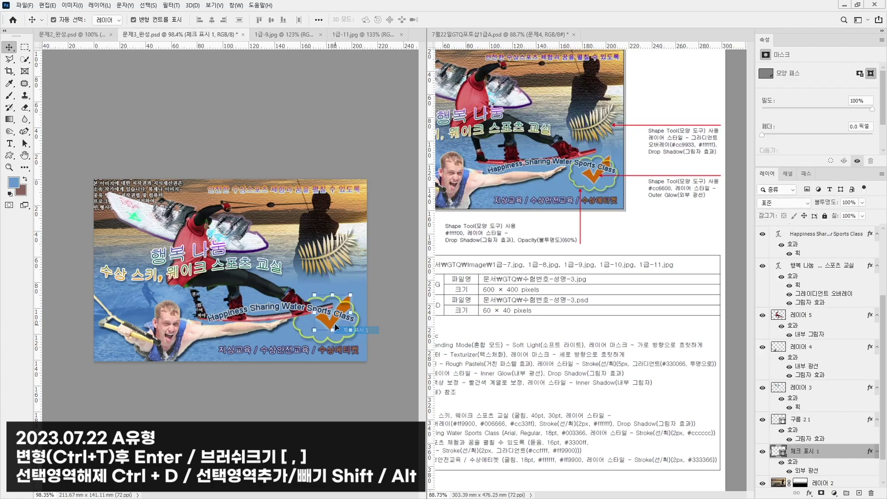
drag(333, 323, 333, 330)
click(384, 280)
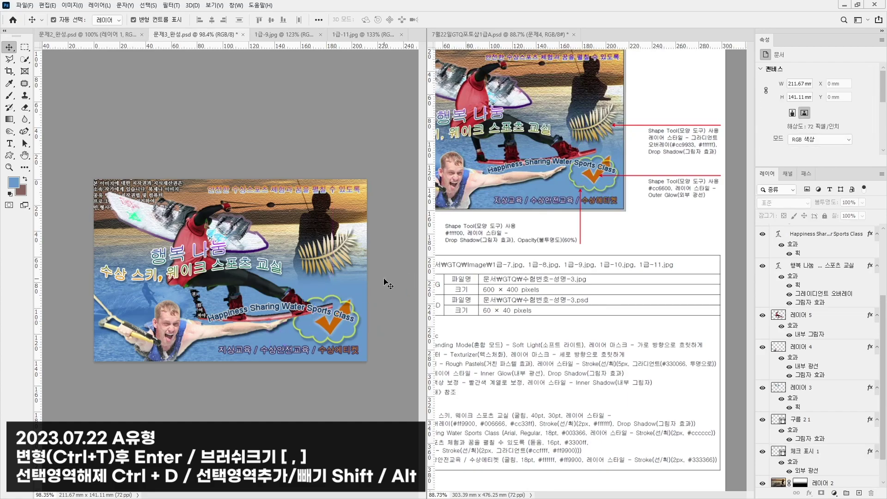
- Save the 문제3_완성 PSD and save a JPEG version of it in the GP07-1A folder
key(ctrl+s)
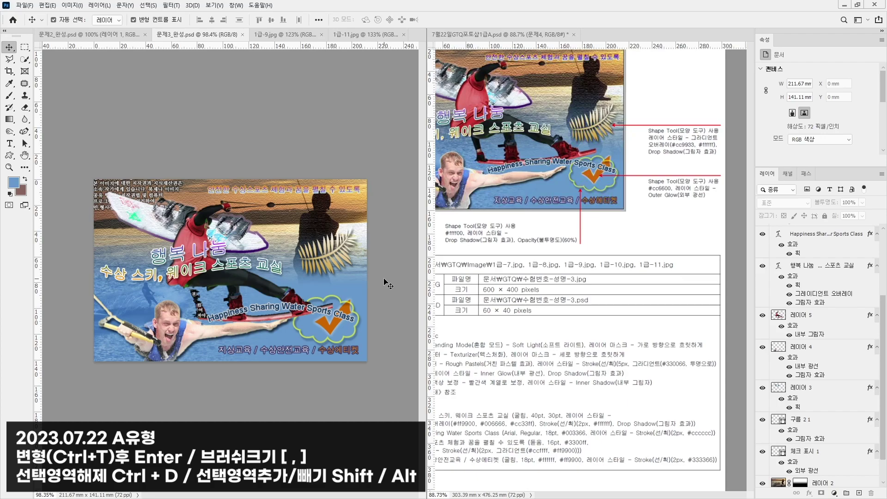
click(23, 5)
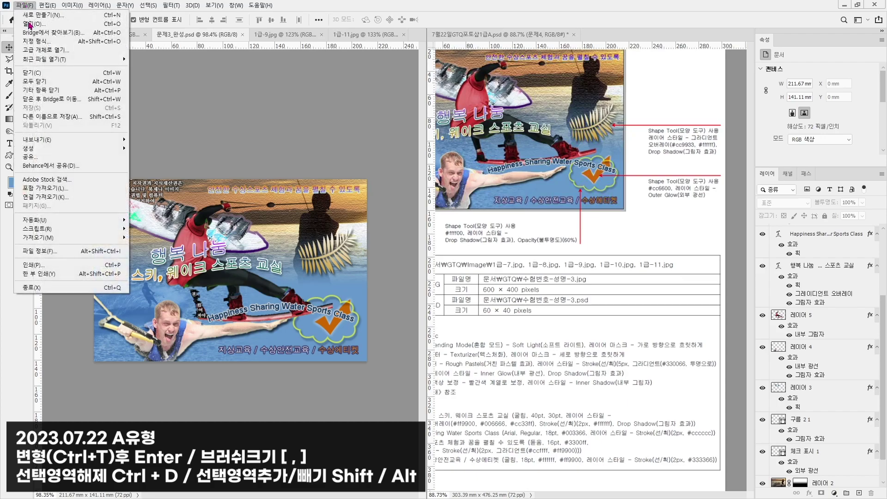
click(50, 118)
click(138, 173)
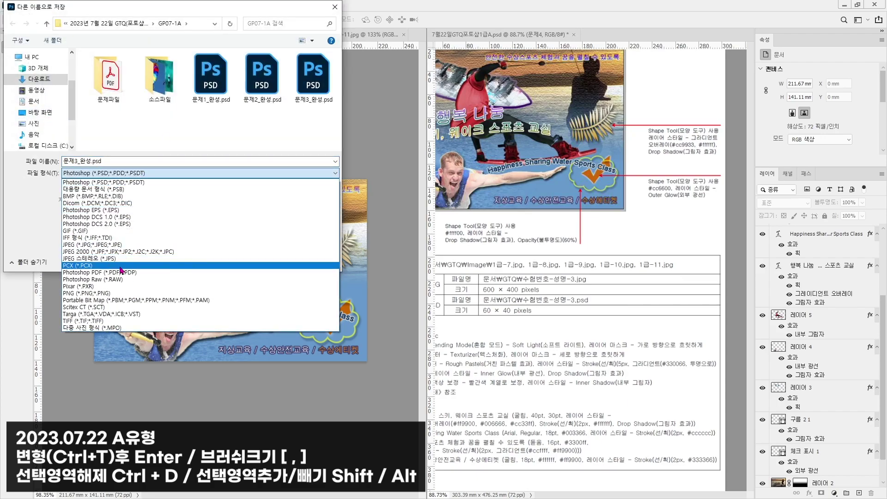
click(131, 245)
click(269, 262)
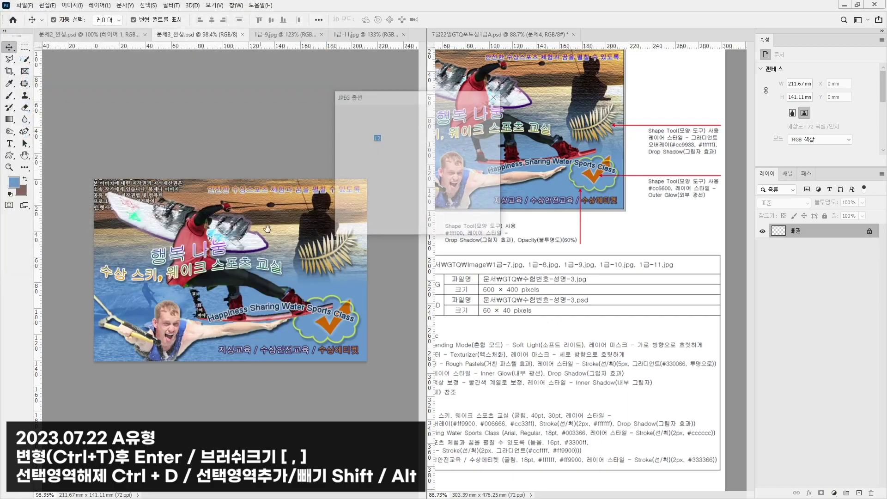
click(475, 116)
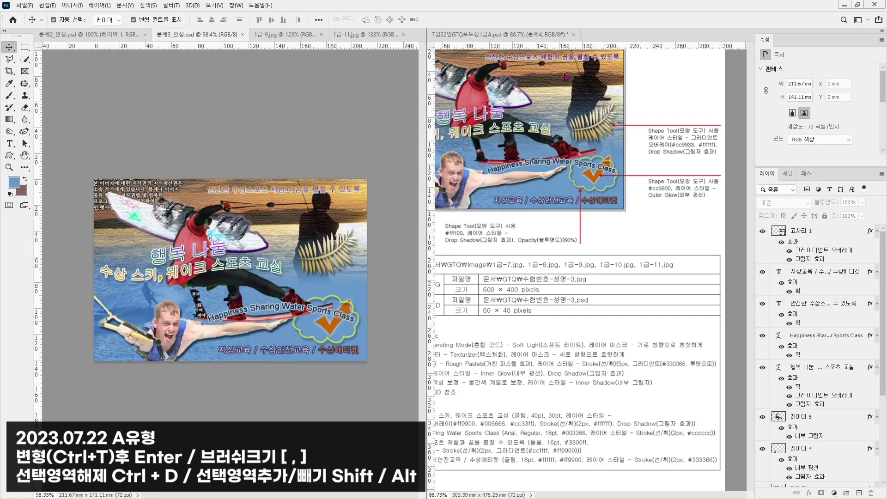
- Hide the 문제 3 page and show the 문제 4 page in the exam sheet document, bringing its reference image into view
click(687, 186)
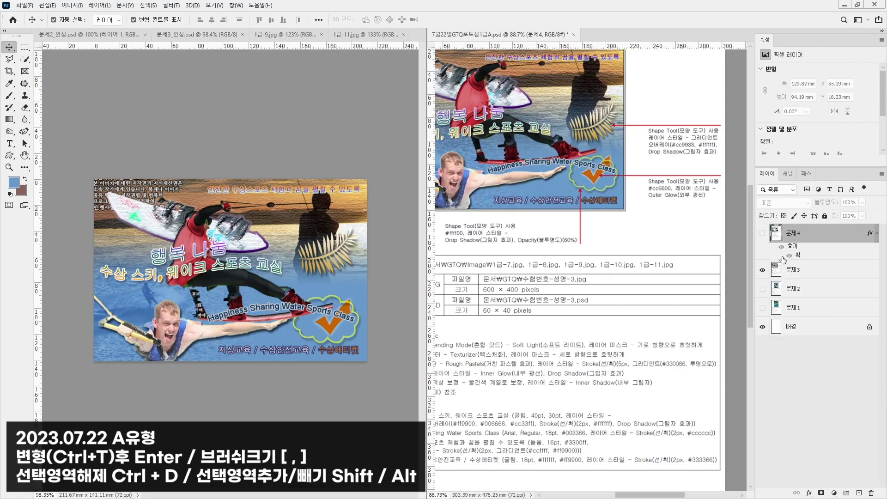
click(762, 234)
scroll(575, 250, left, 2)
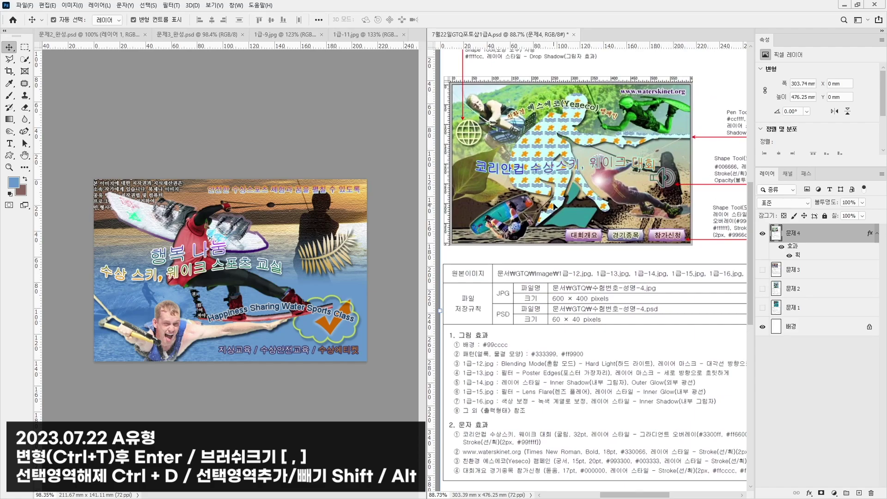
click(185, 127)
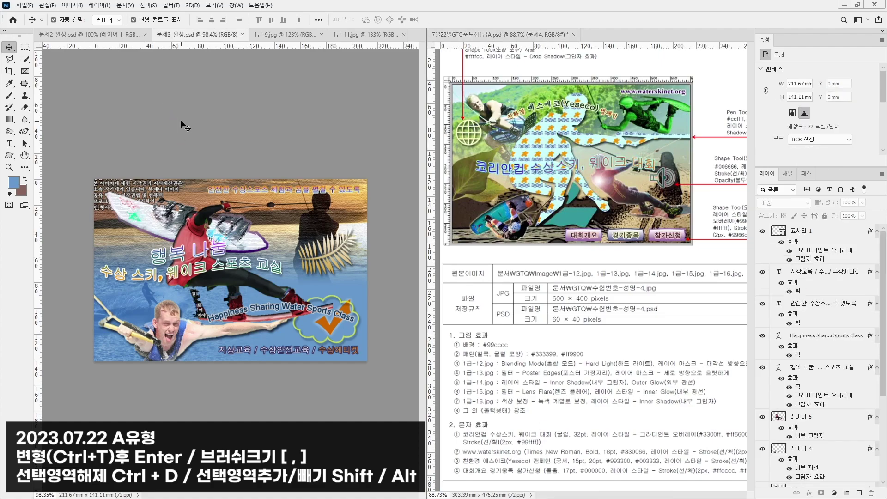
- Close the finished problem 3 document and its leftover source images, and create a new 600 × 400 pixel RGB document at 72 ppi
click(242, 35)
click(229, 35)
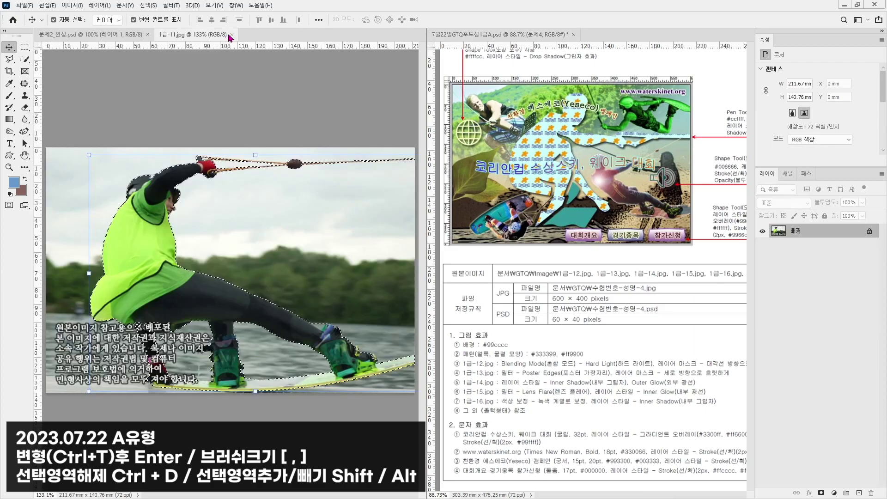
key(alt+f)
key(n)
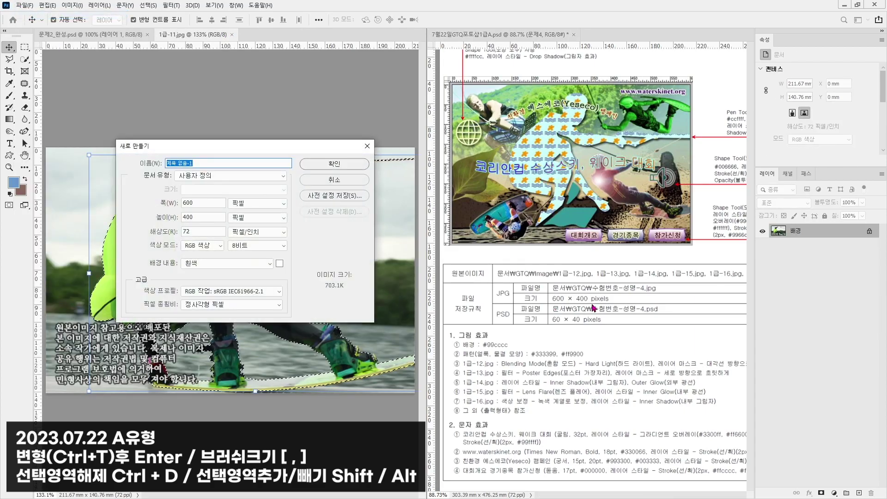
click(347, 167)
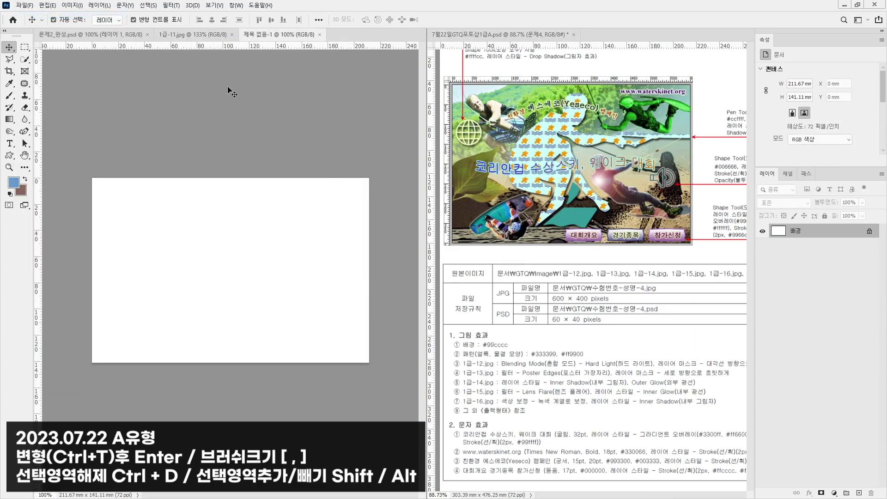
click(231, 34)
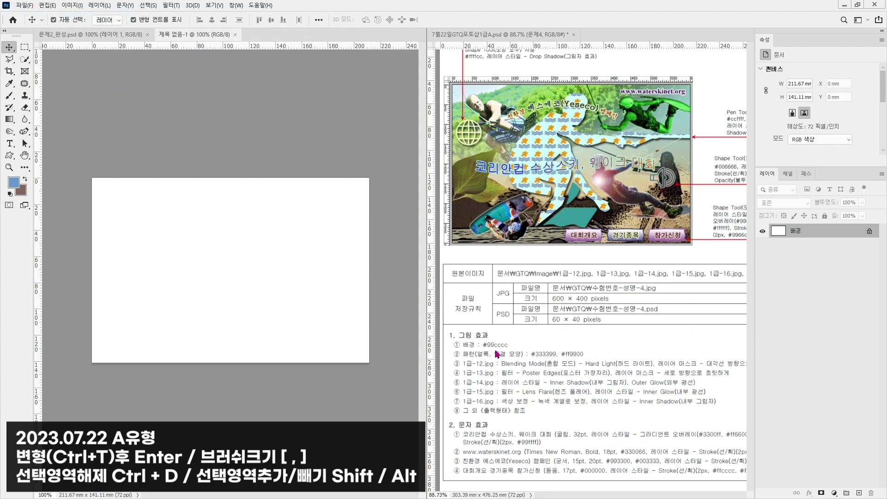
- Set the foreground colour to #99cccc and fill the new document's background with it
click(14, 182)
text(99cccc)
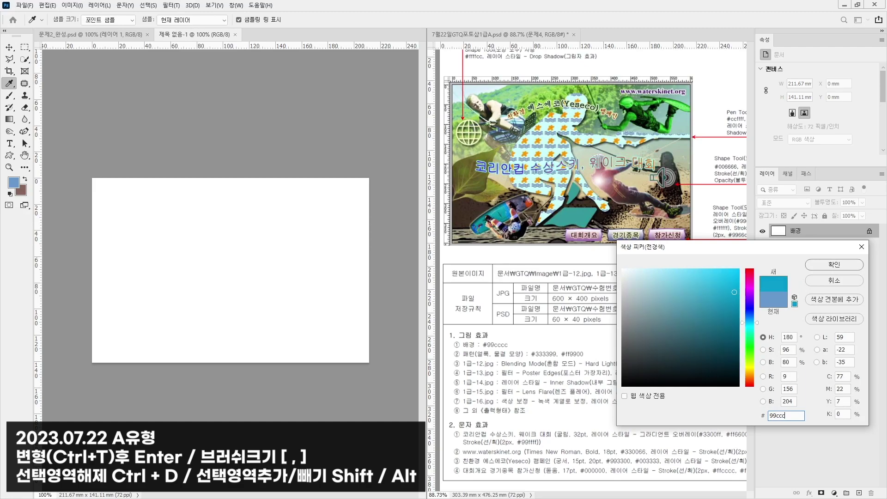
key(Return)
key(v)
key(alt+Delete)
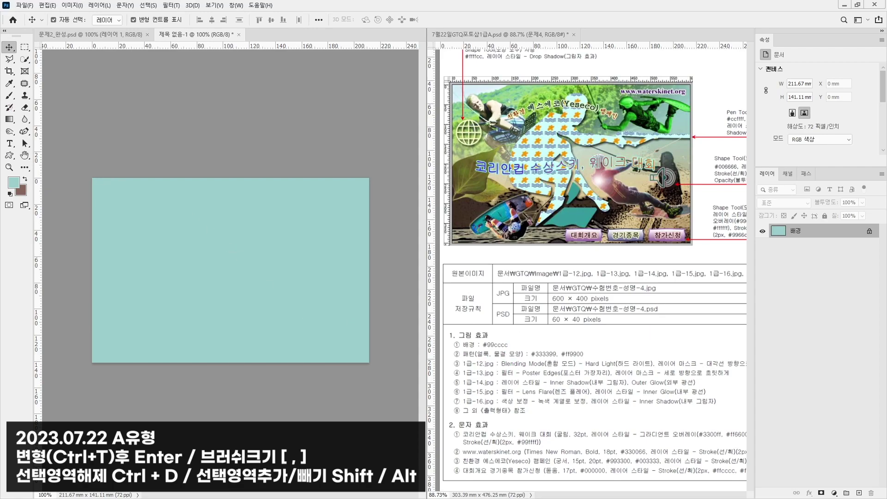
- Draw the blot (얼룩) custom shape from the legacy default shapes, about 27 × 23 px, in the upper middle of the canvas
click(10, 155)
click(370, 26)
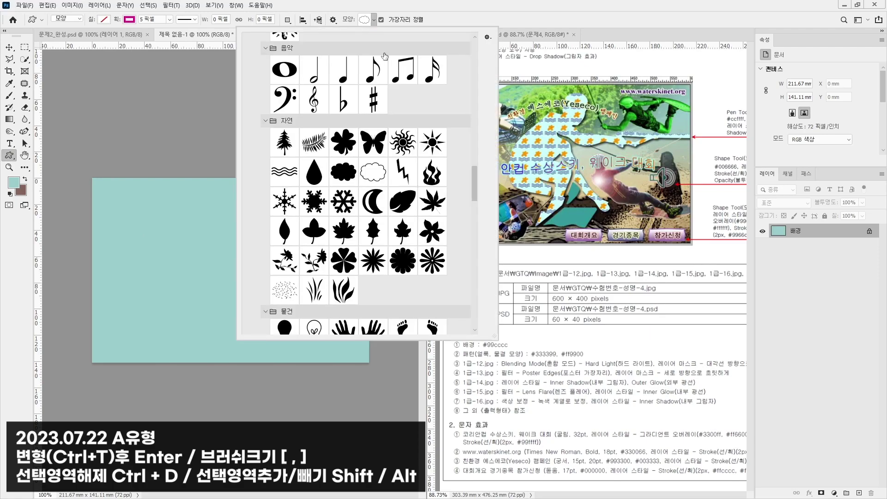
drag(475, 183, 483, 89)
click(432, 164)
click(174, 240)
drag(187, 232, 199, 242)
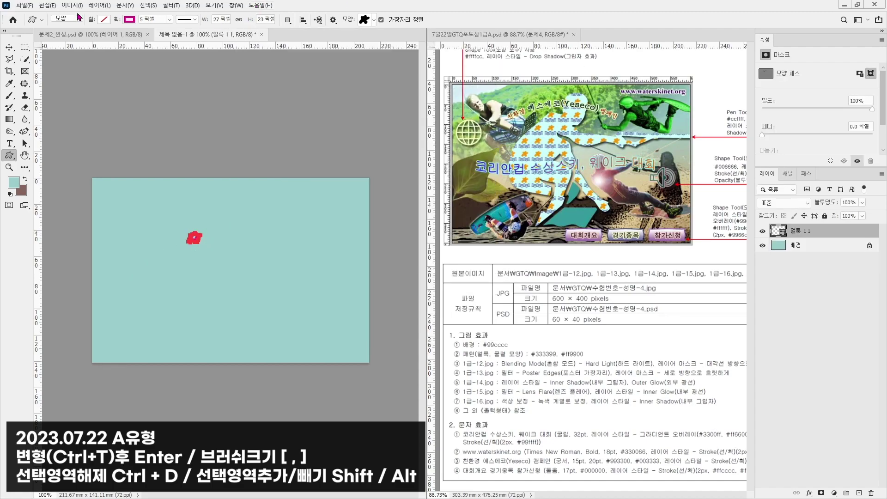
- Remove the blot shape's stroke and set its fill colour to #ff9900
click(127, 22)
click(74, 37)
click(104, 22)
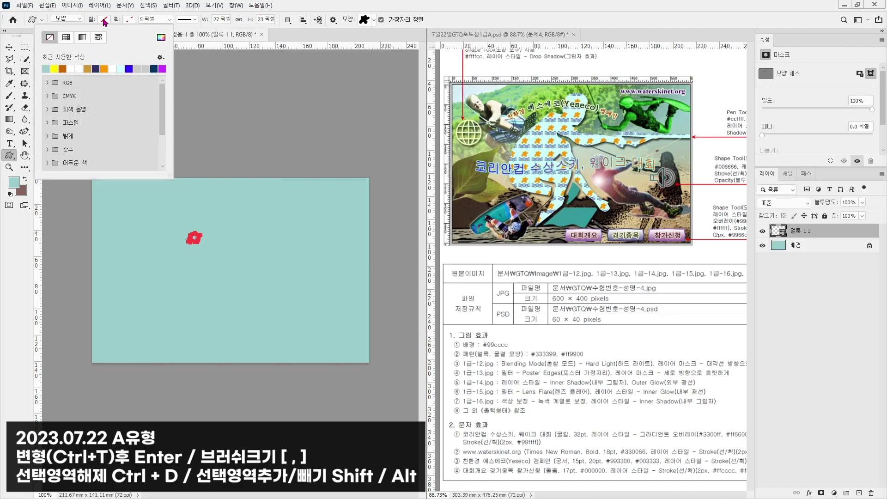
click(162, 39)
text(3333)
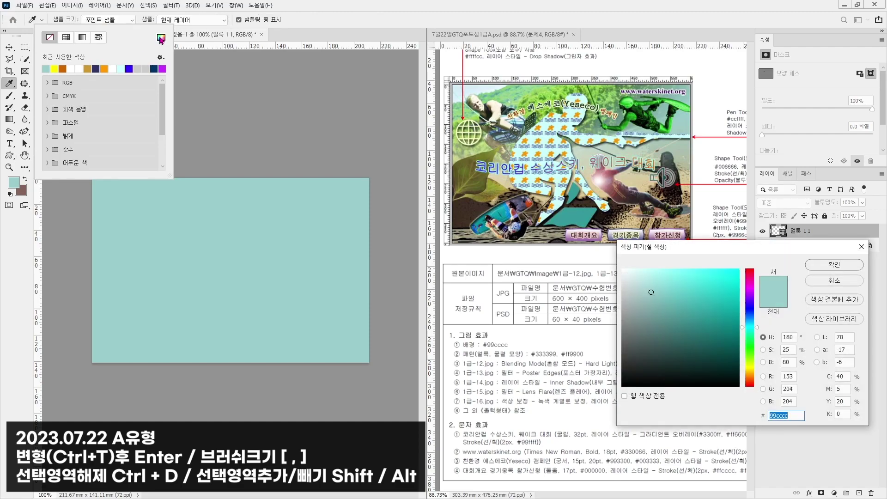
text(99)
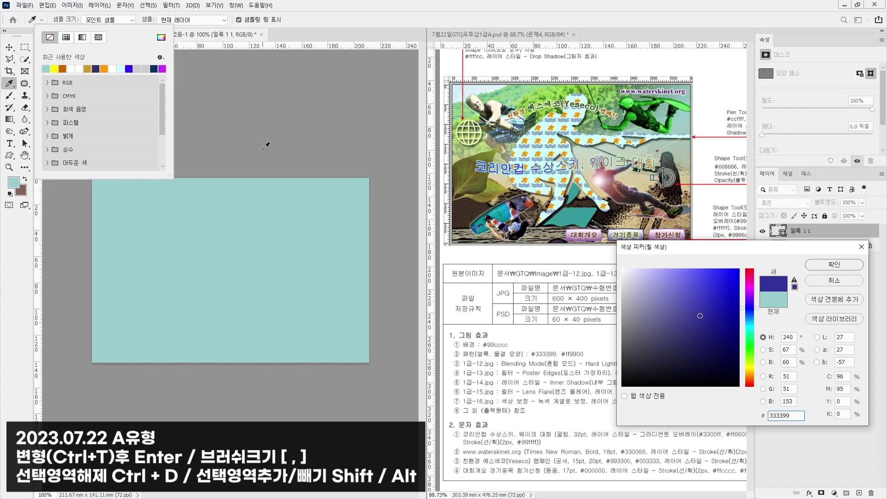
double_click(785, 415)
text(ff)
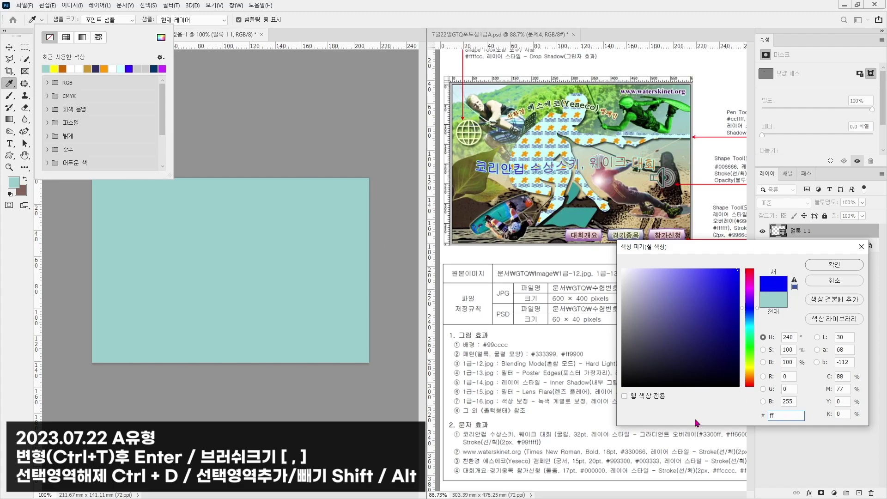
text(9900)
key(Return)
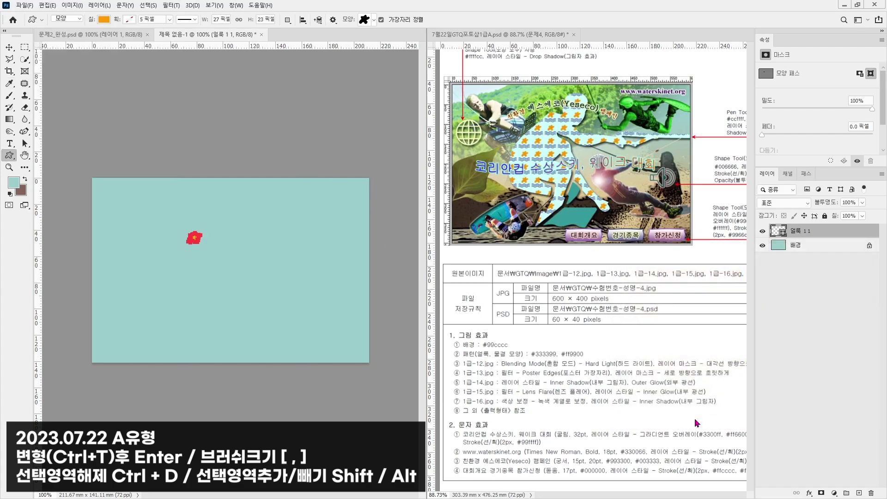
- Draw the wave (파형) custom shape from the nature set, about 48 × 16 px, directly beneath the blot
click(373, 20)
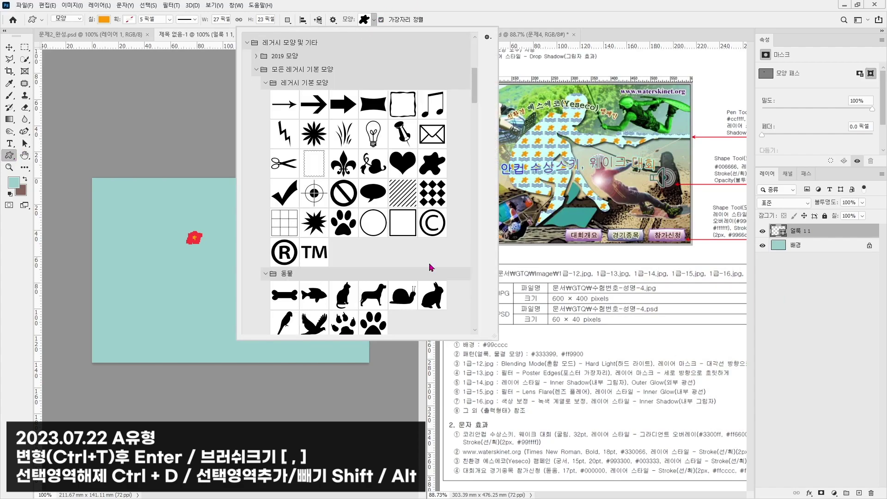
drag(481, 99, 484, 182)
double_click(290, 228)
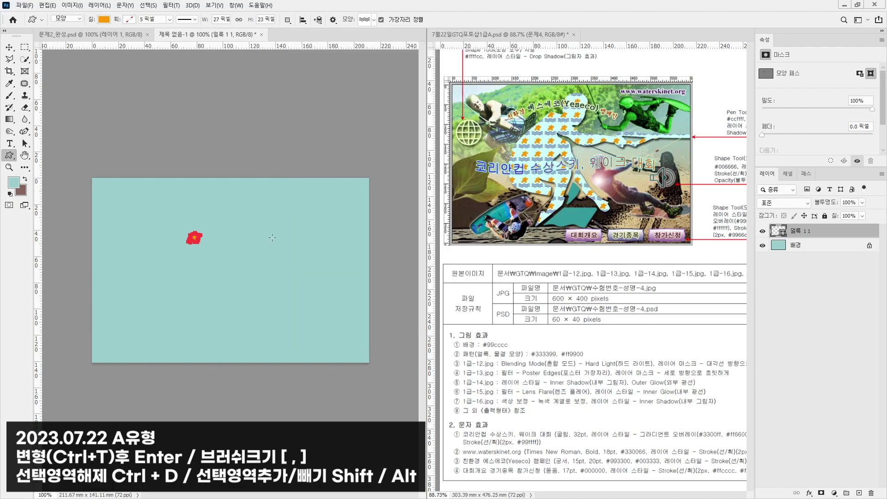
drag(180, 253, 207, 246)
- Set the wave shape's fill colour to #333399 and deselect the layer
click(104, 19)
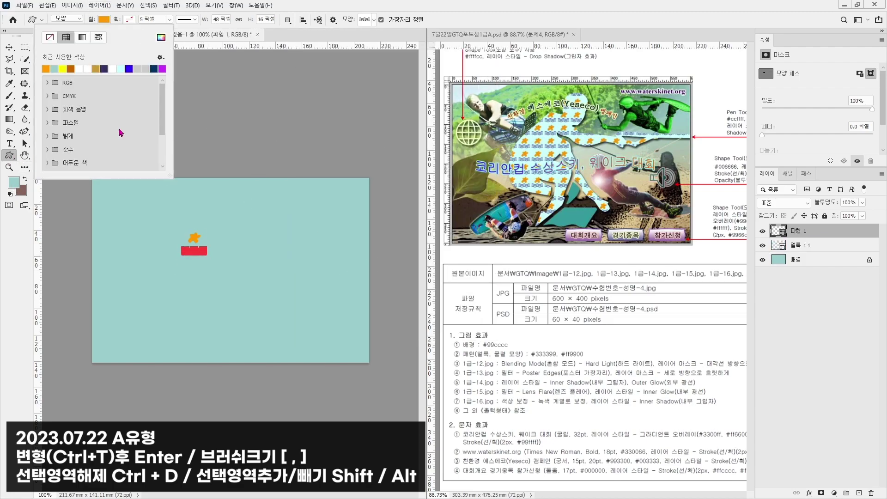
click(161, 38)
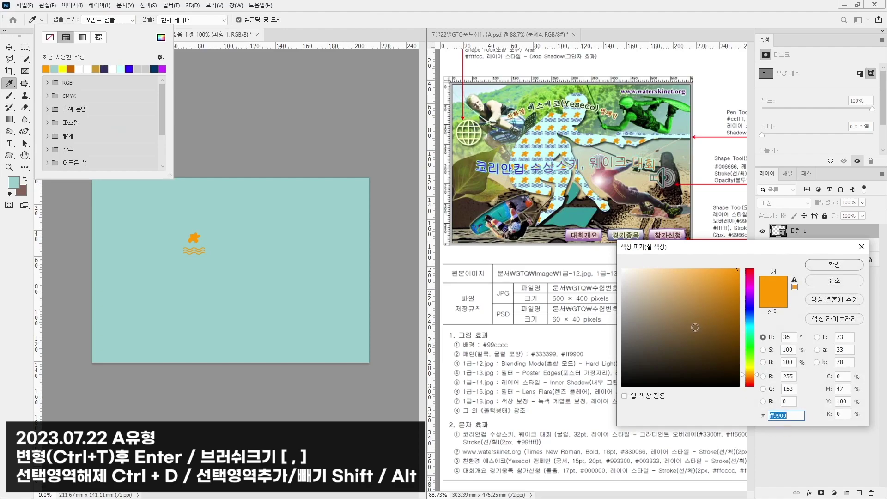
text(333399)
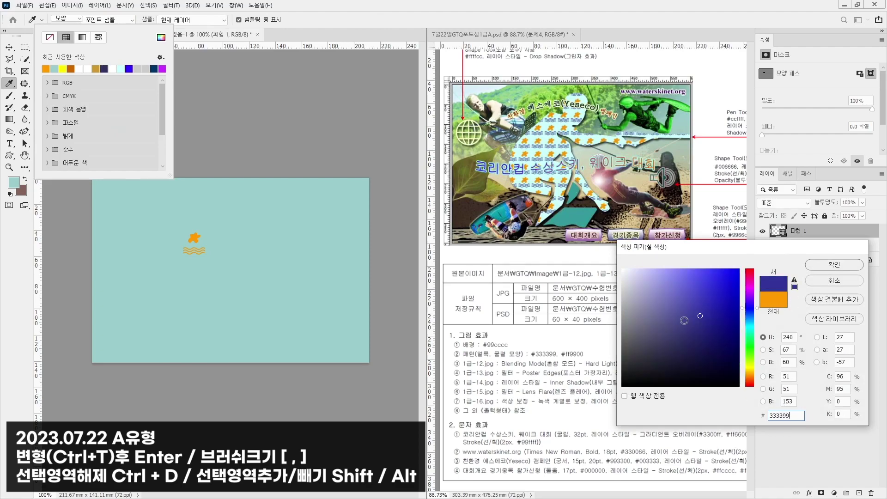
key(Return)
key(v)
click(283, 122)
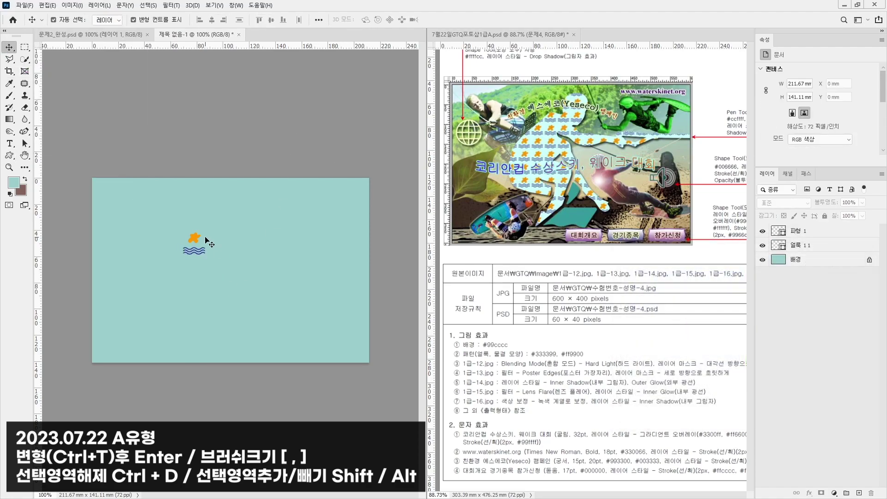
- Select the blot and wave shapes together and scale them down proportionally about their centre
scroll(205, 239, up, 4)
click(177, 216)
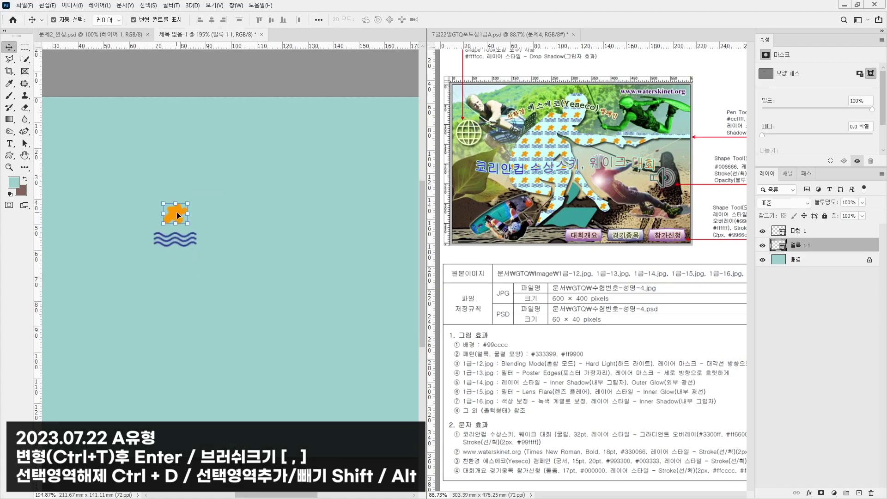
drag(197, 246, 191, 240)
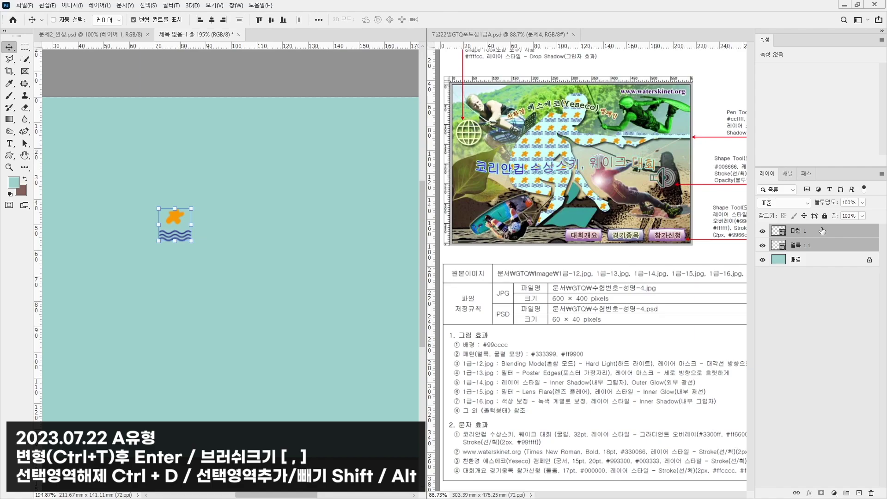
- Group the blot and wave layers, name the group 패턴 and hide it
key(ctrl+g)
double_click(795, 230)
text(voxjs)
key(Return)
click(763, 230)
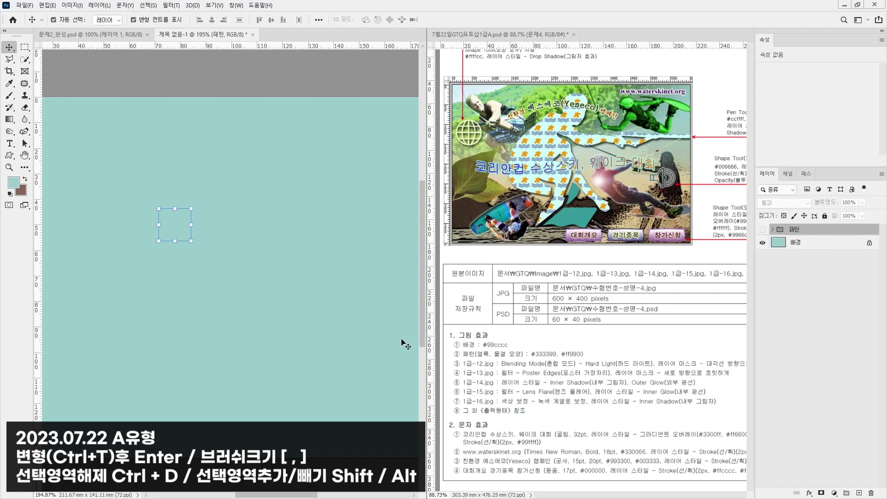
- Check the problem 4 picture instructions and open the source image 1급-12.jpg
click(525, 369)
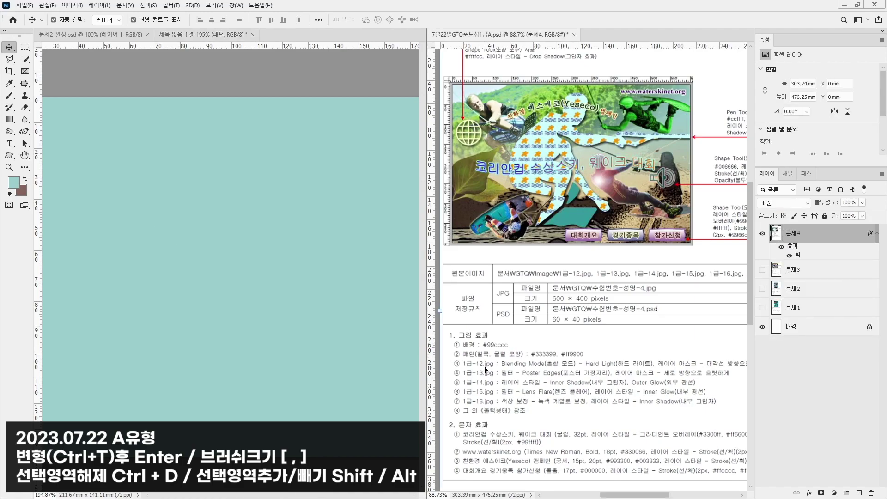
click(175, 278)
scroll(177, 277, down, 2)
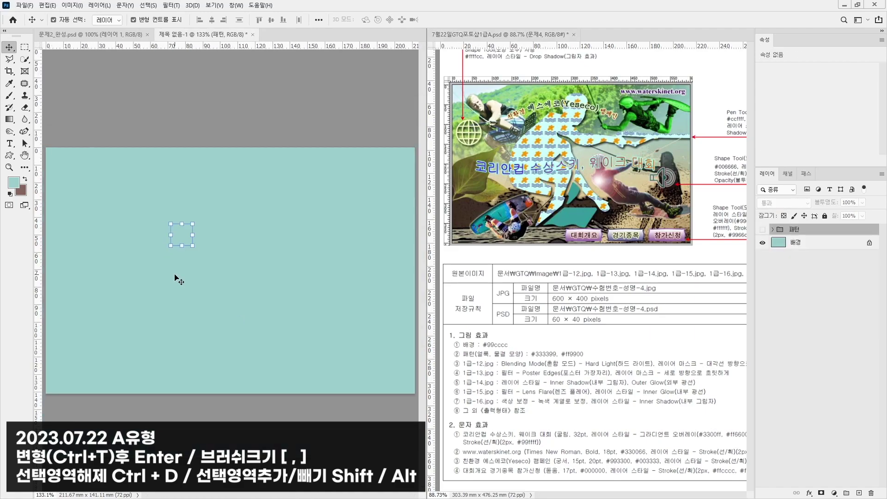
click(25, 5)
click(29, 24)
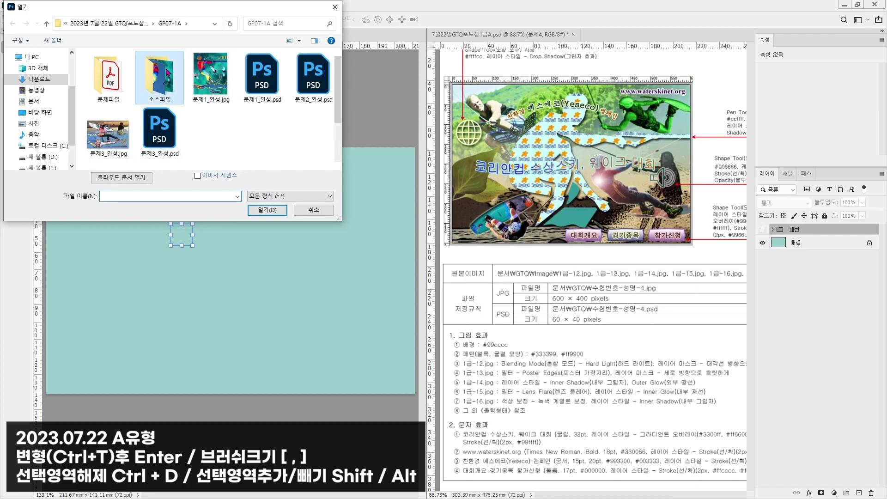
scroll(189, 122, down, 3)
double_click(157, 95)
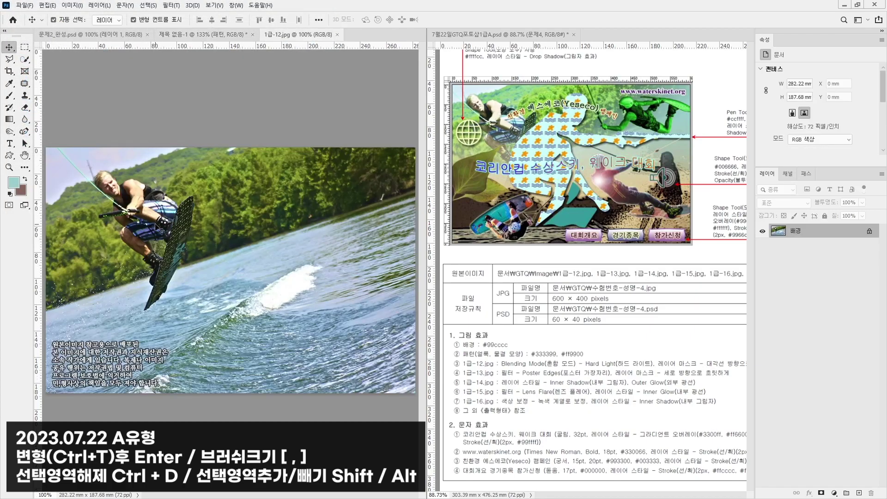
- Copy the whole 1급-12.jpg picture into the new document as a layer, close the source image and move the layer over the canvas
drag(219, 300, 189, 300)
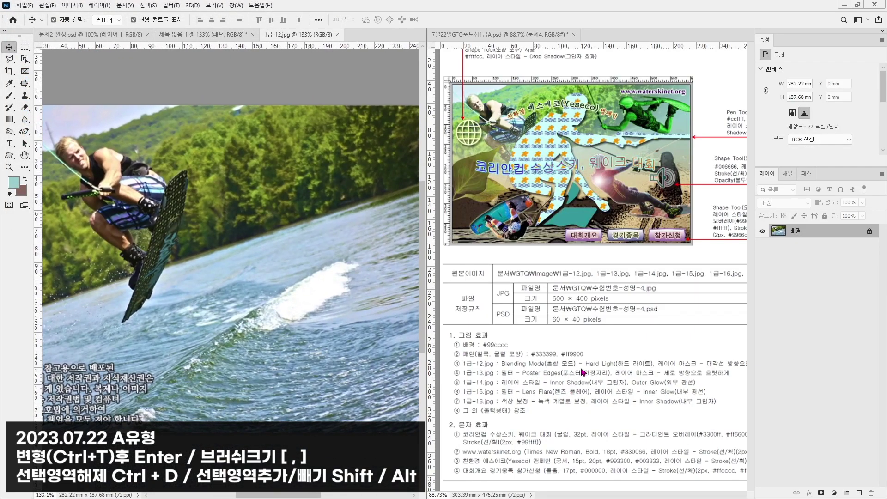
drag(286, 35, 428, 148)
drag(430, 240, 241, 236)
click(882, 148)
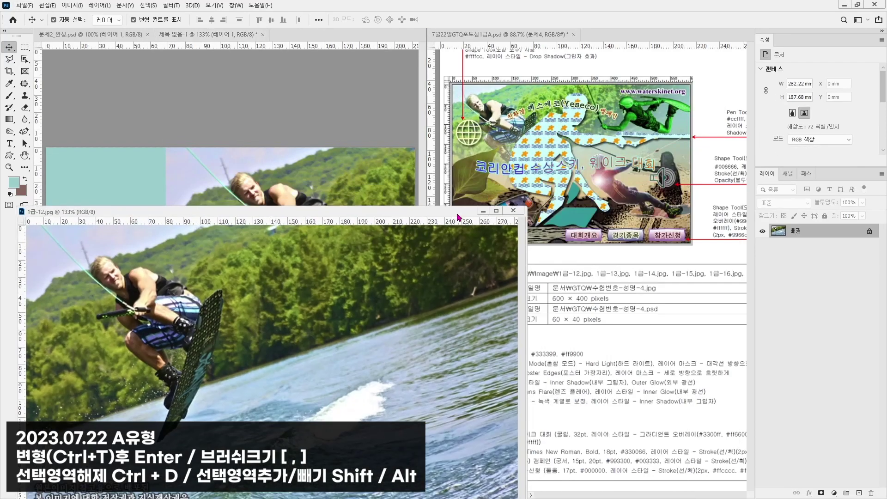
drag(240, 228, 119, 226)
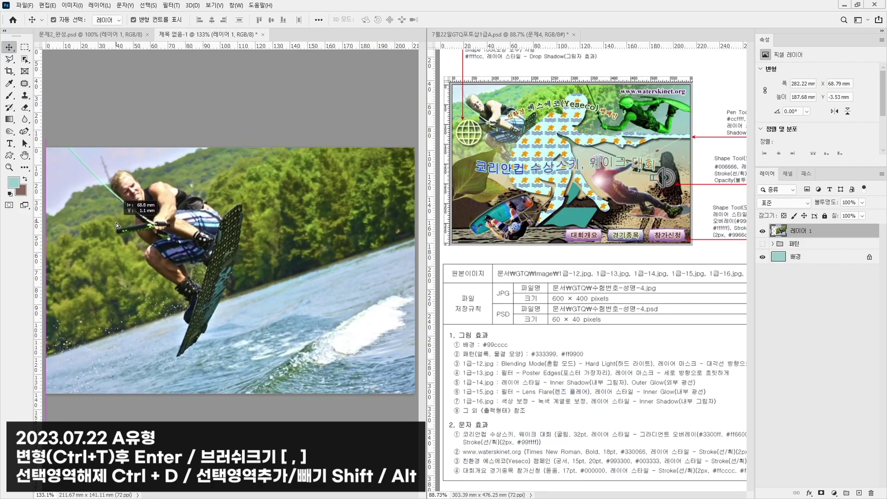
- Scale the wakeboarder photo layer to about 79.88% and shift it to cover the whole canvas, with the rider at the upper left
scroll(287, 313, down, 4)
drag(384, 373, 338, 337)
drag(275, 296, 261, 292)
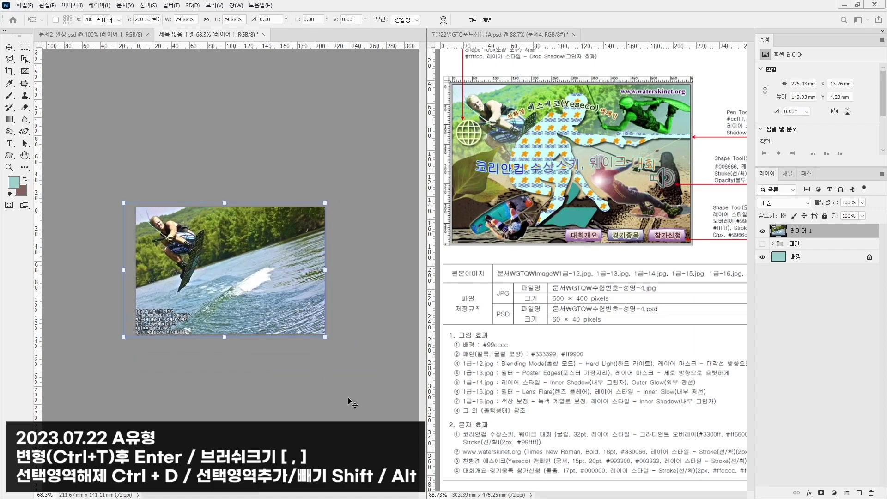
key(Return)
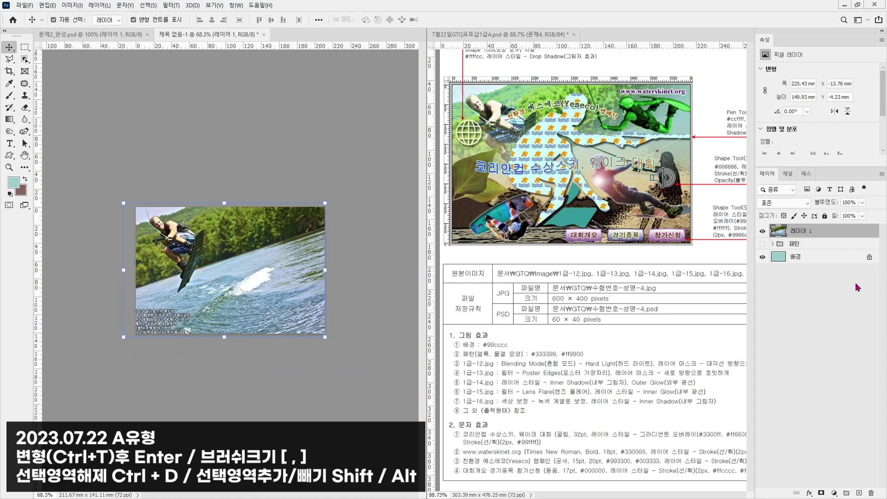
- Set the photo layer's blending mode to Hard Light (하드 라이트) and add a layer mask to it
click(783, 202)
click(777, 345)
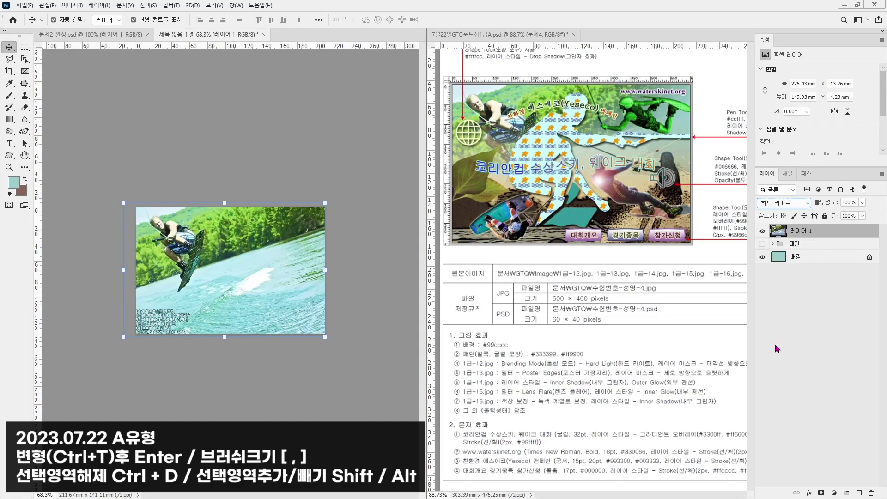
click(698, 368)
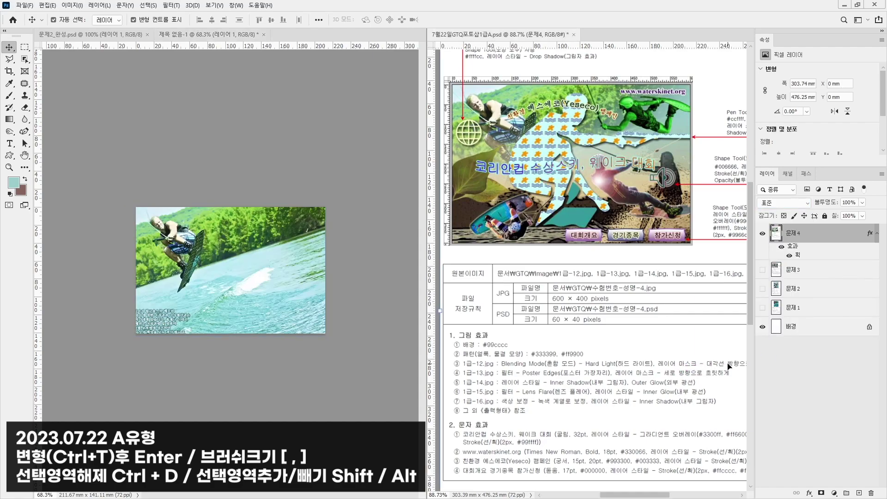
click(294, 248)
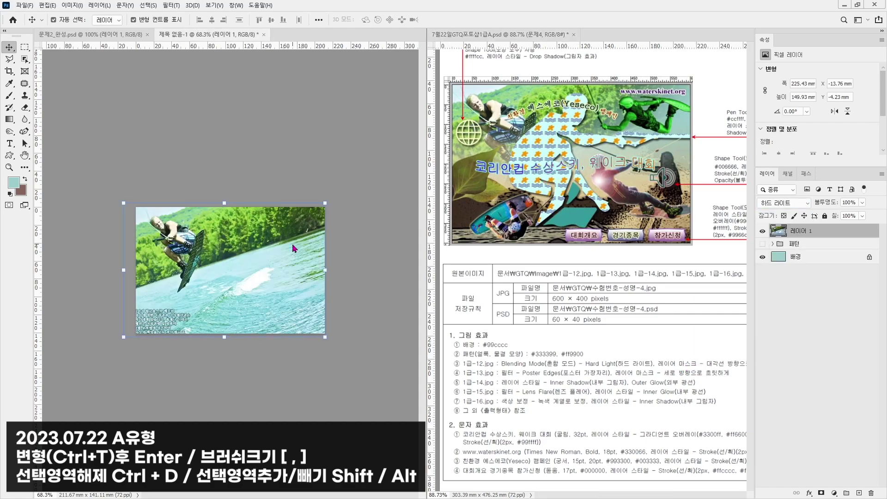
click(821, 494)
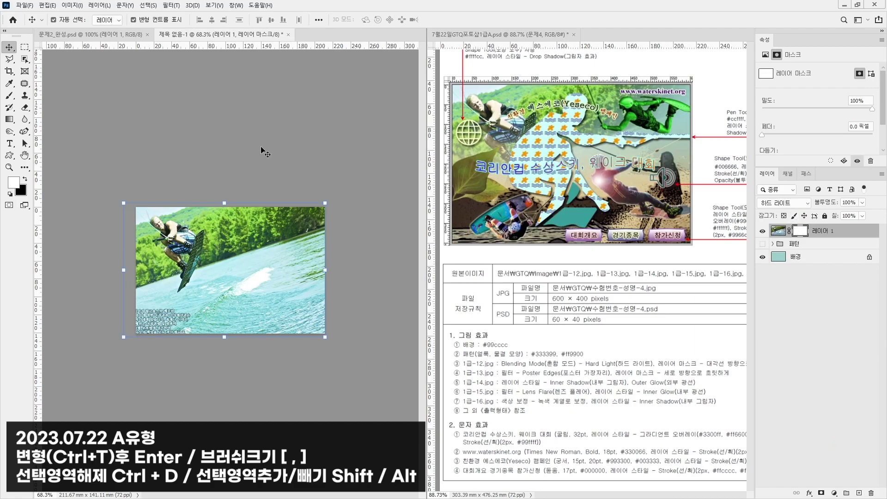
- Fade the wakeboarder layer's mask diagonally with a white-to-black linear gradient, keeping the upper-left rider visible and hiding the lower right
click(11, 119)
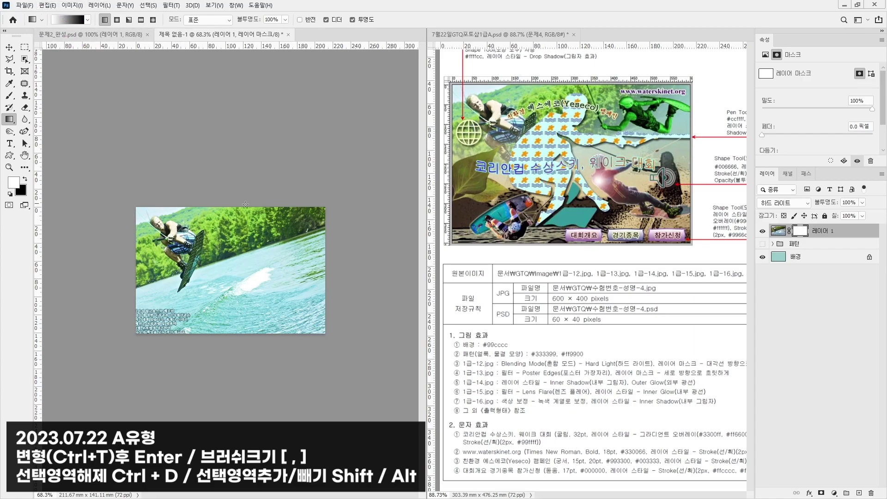
drag(189, 237, 300, 308)
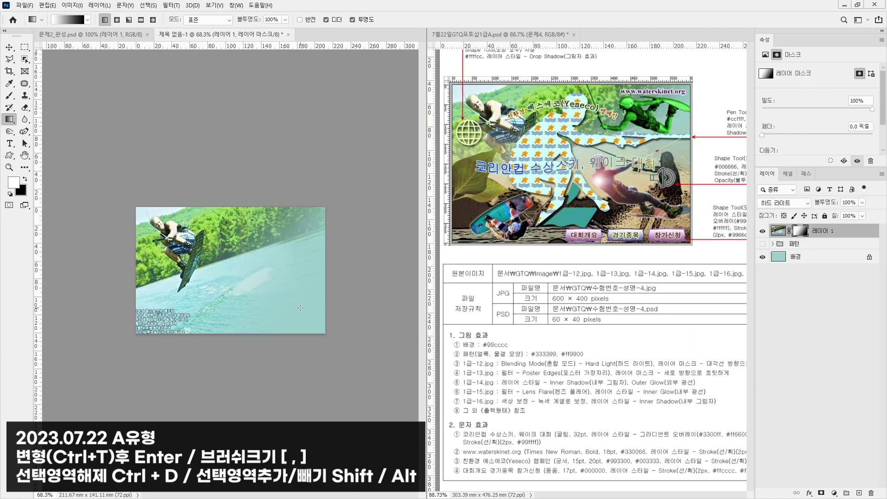
drag(190, 248, 258, 284)
drag(169, 229, 234, 280)
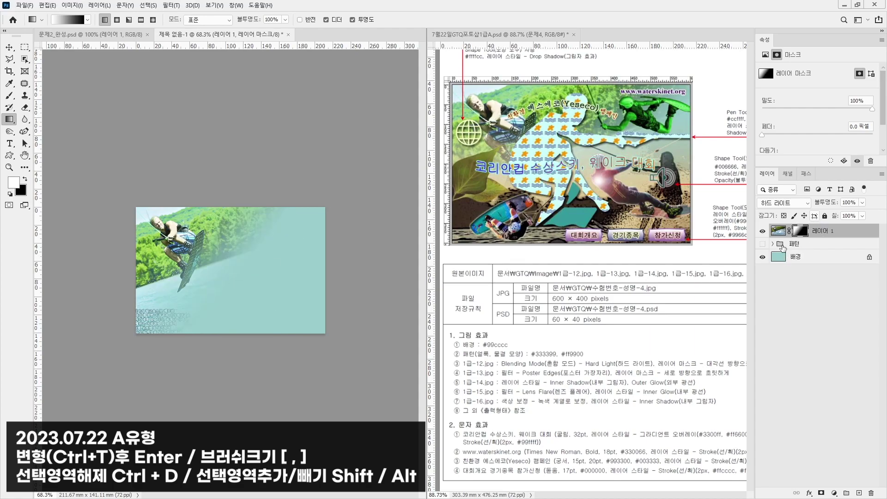
- Check the picture effect instructions, open the source image 1급-13.jpg and float it in its own window beside the exam sheet
click(711, 371)
drag(692, 383, 674, 365)
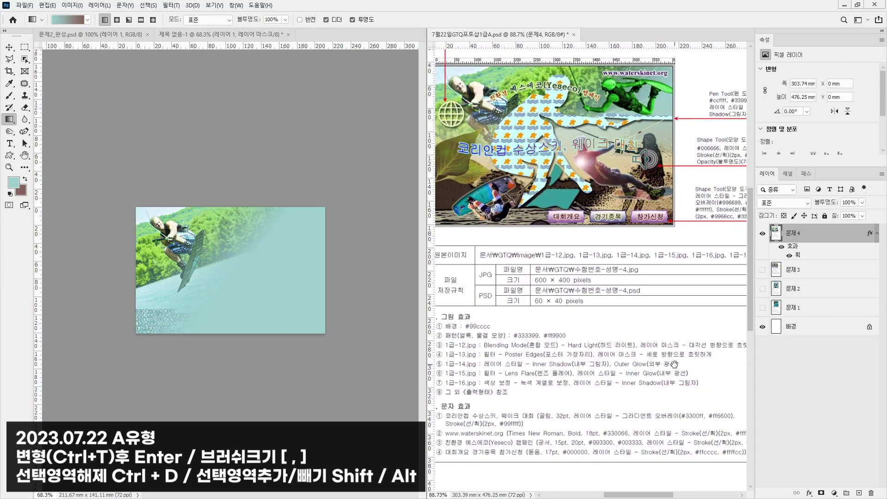
click(25, 6)
click(42, 27)
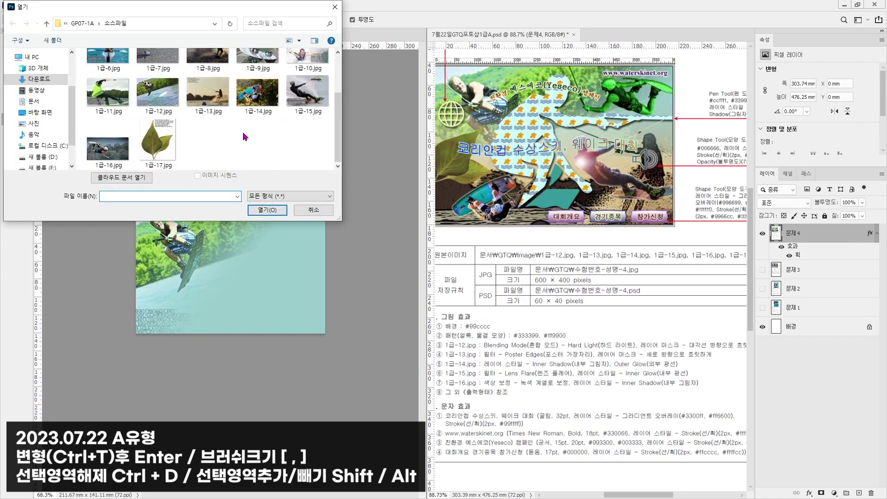
double_click(209, 95)
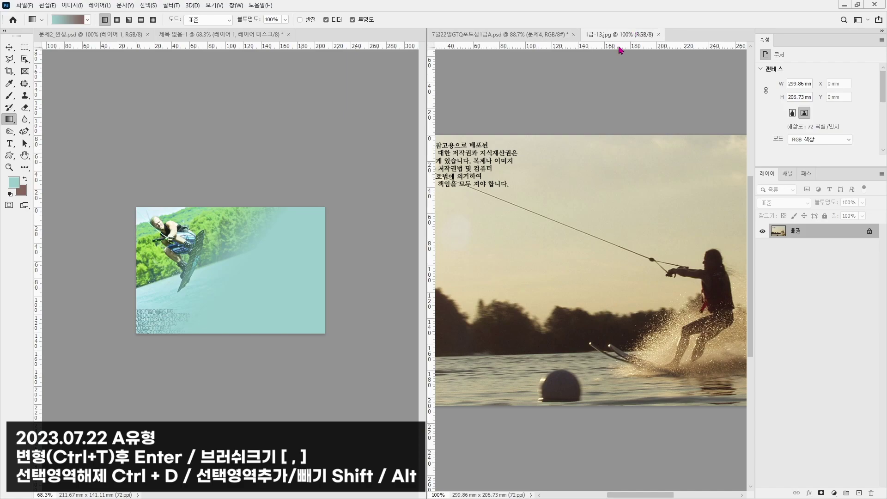
drag(619, 34, 166, 151)
drag(436, 151, 337, 74)
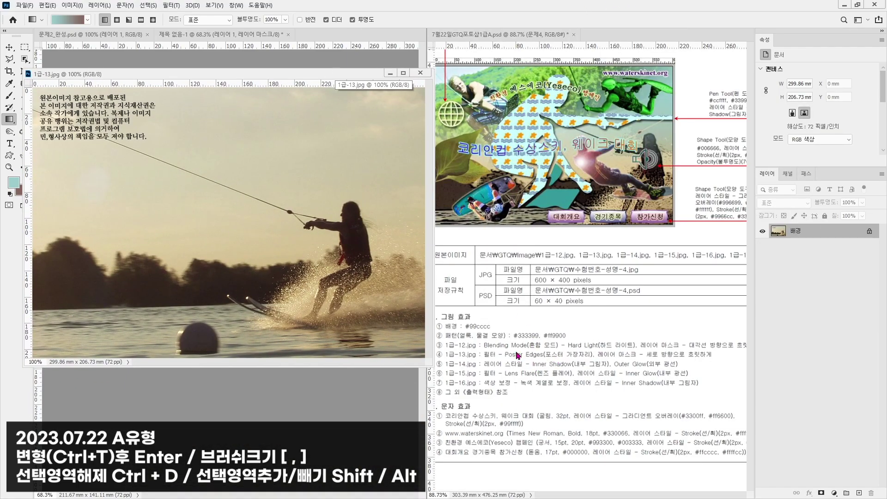
- Apply the Poster Edges (포스터 가장자리) filter to 1급-13.jpg with edge thickness 2, edge intensity 1 and posterization 2
click(171, 5)
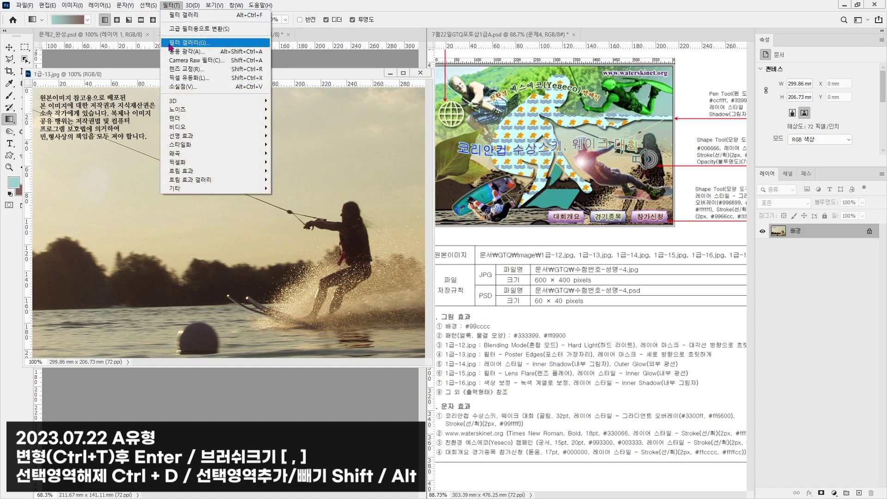
click(185, 42)
click(679, 225)
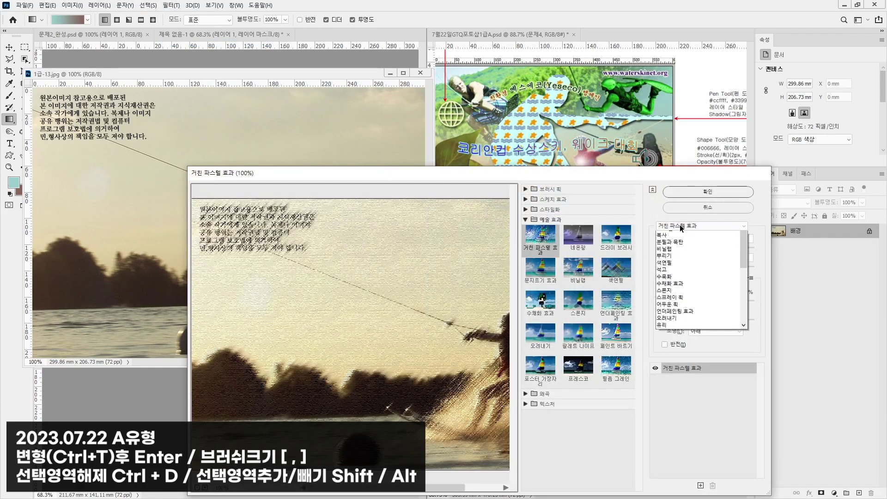
drag(743, 375, 745, 429)
click(684, 414)
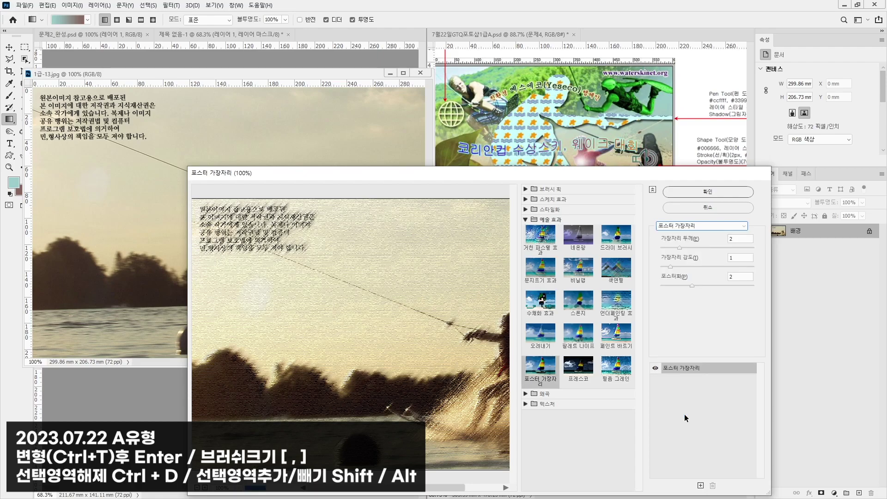
drag(659, 189, 724, 248)
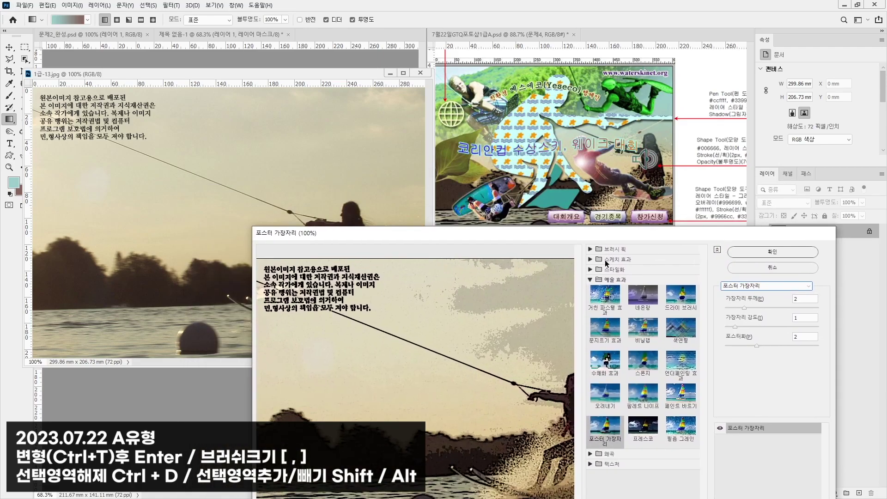
click(785, 252)
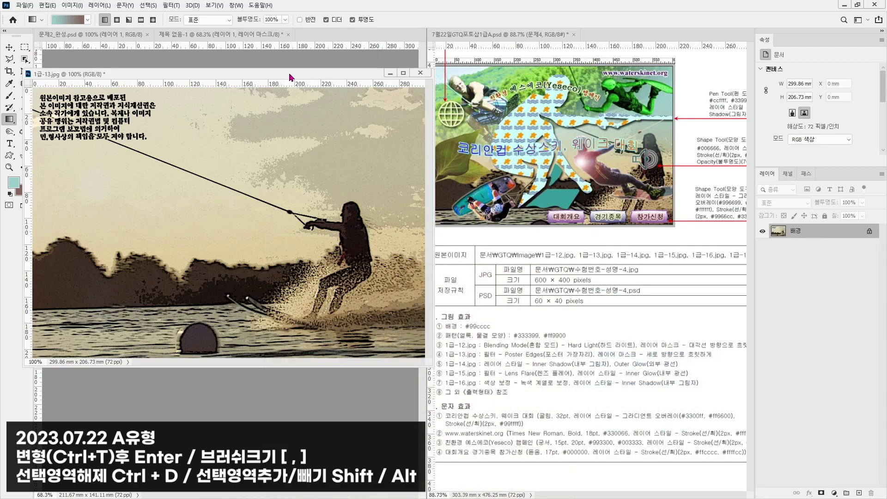
- Copy the filtered 1급-13.jpg picture into the composition as a new layer and close the source image without saving
drag(290, 77, 545, 127)
key(v)
drag(508, 220, 252, 268)
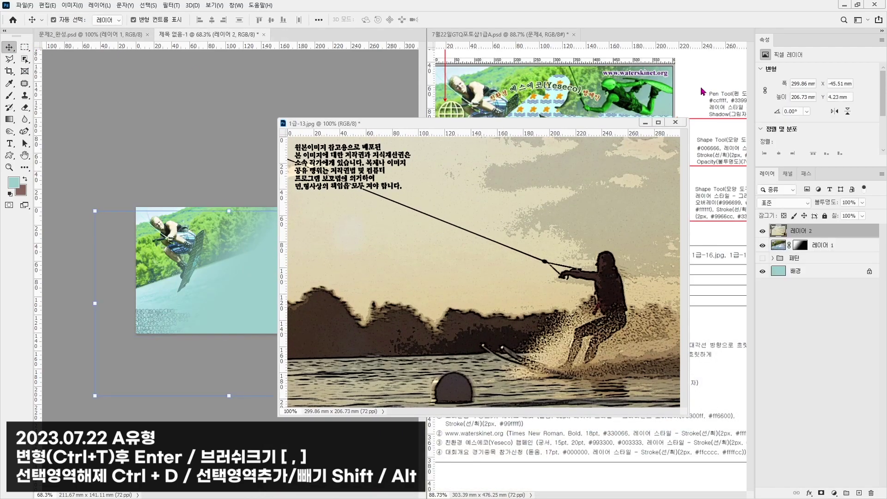
click(674, 122)
click(462, 192)
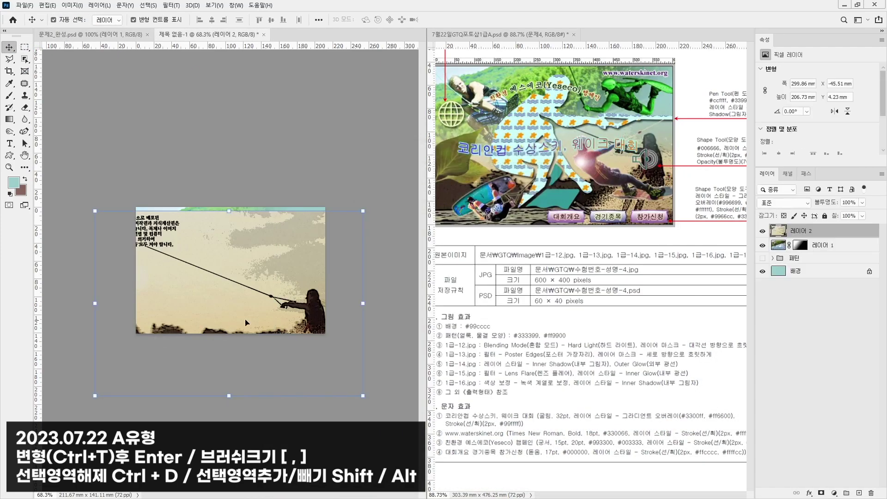
- Scale the water-skier layer to about 84.47%, move it to cover the canvas with the skier at the lower right, and add a layer mask
drag(361, 393, 321, 367)
drag(292, 289, 309, 271)
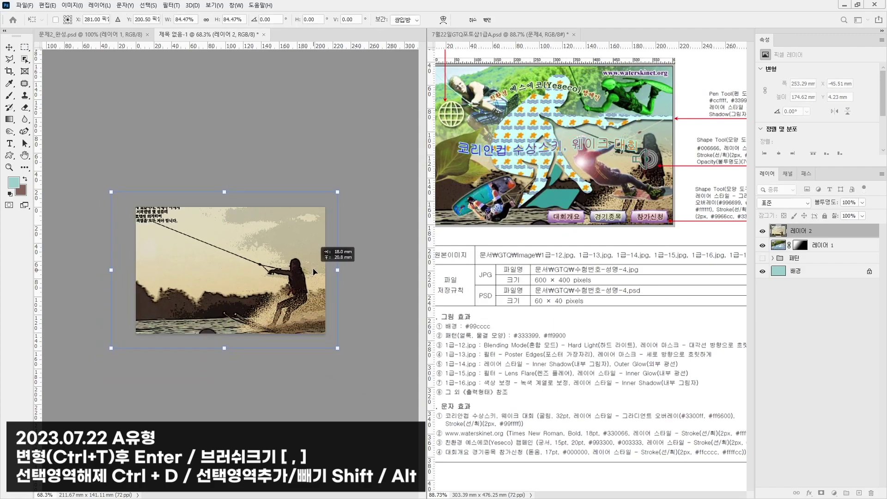
key(Return)
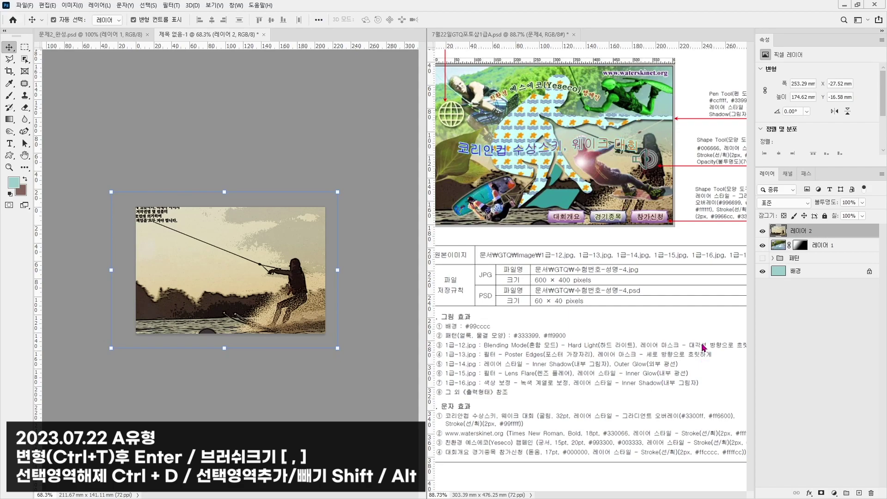
click(821, 494)
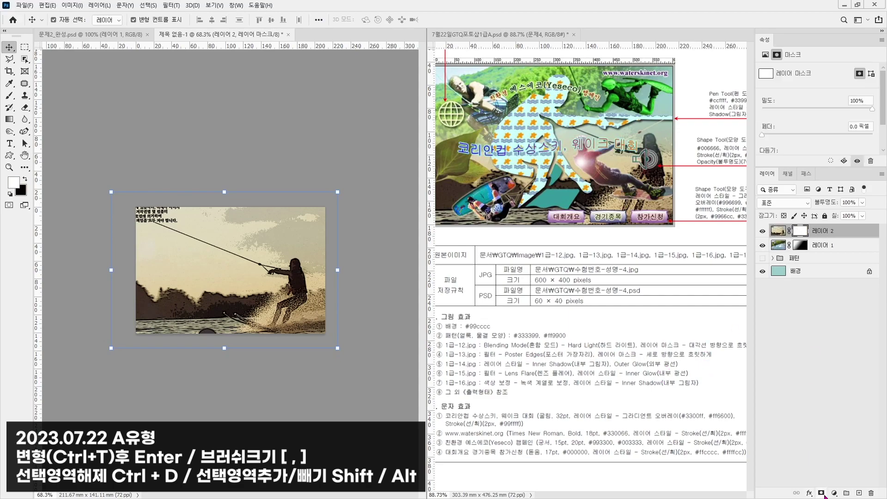
- Fill the mask of 레이어 2 with a near-vertical black-and-white gradient so the image's upper part fades out
click(9, 119)
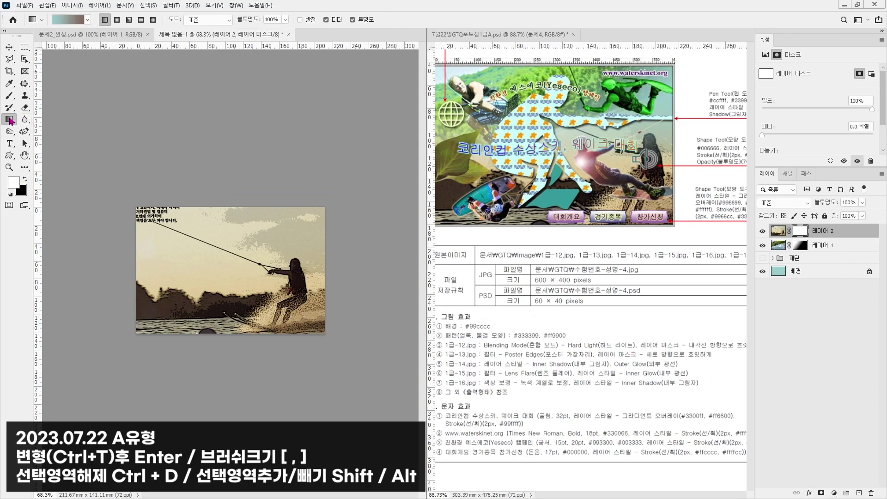
click(69, 19)
click(253, 62)
drag(279, 259, 267, 237)
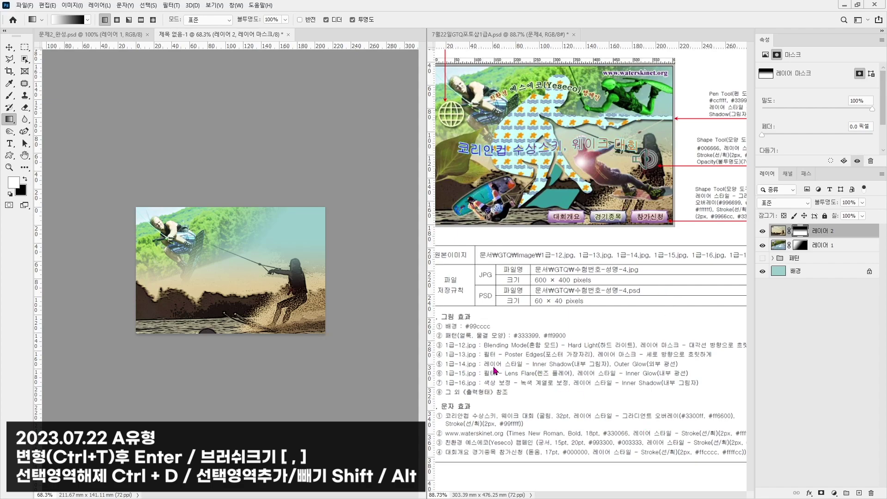
- Open 1급-14.jpg and select the rider and board with the Object Selection tool
click(24, 5)
click(28, 26)
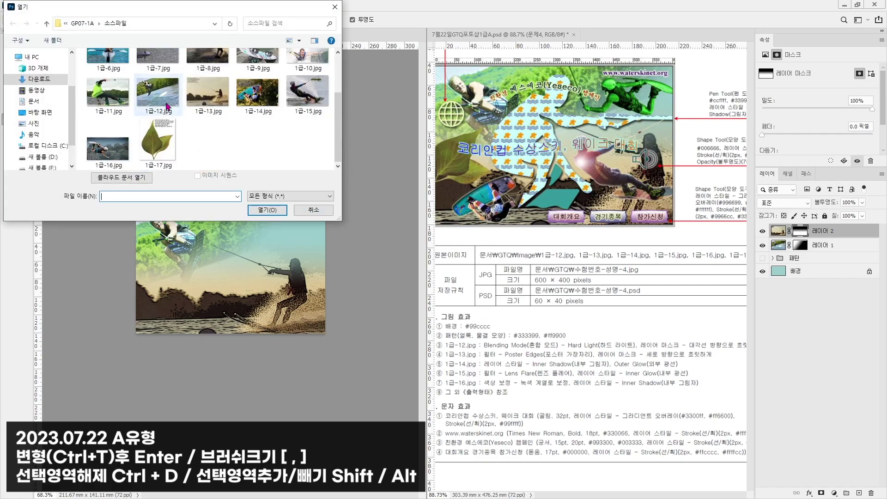
double_click(257, 93)
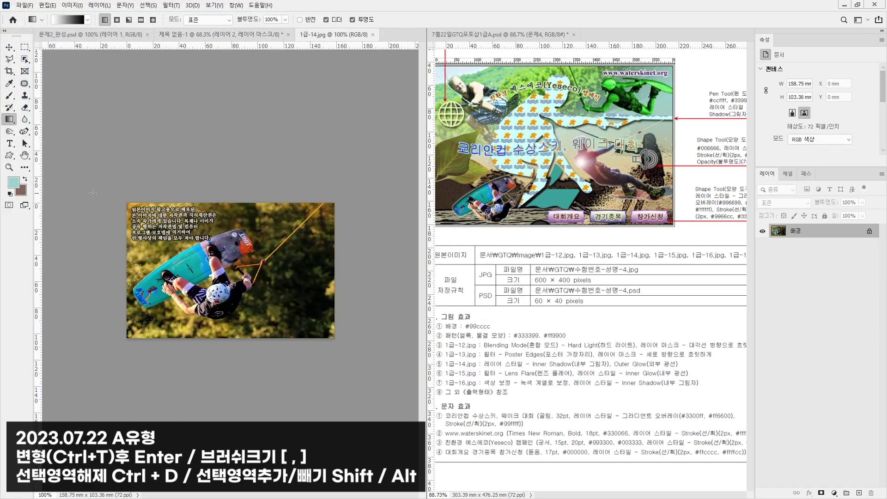
right_click(25, 59)
click(55, 58)
drag(126, 197, 342, 324)
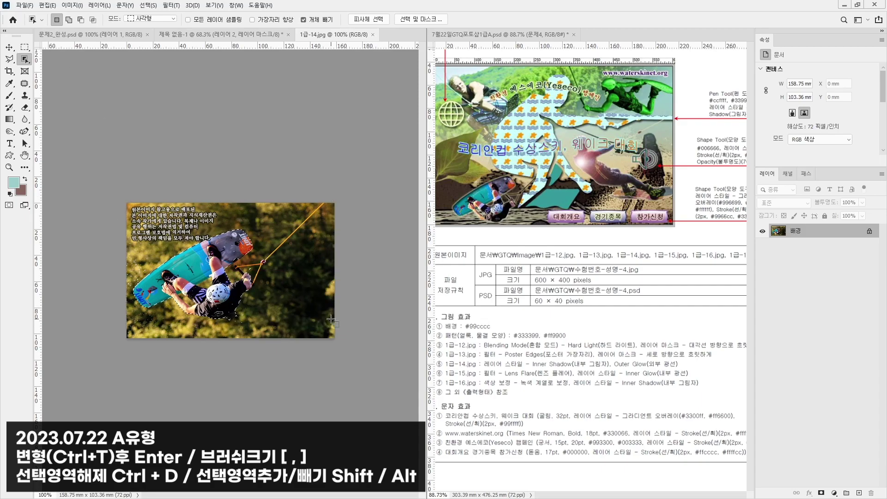
- Add the long tow rope above the handle joint to the selection with the Polygonal Lasso
scroll(259, 268, up, 5)
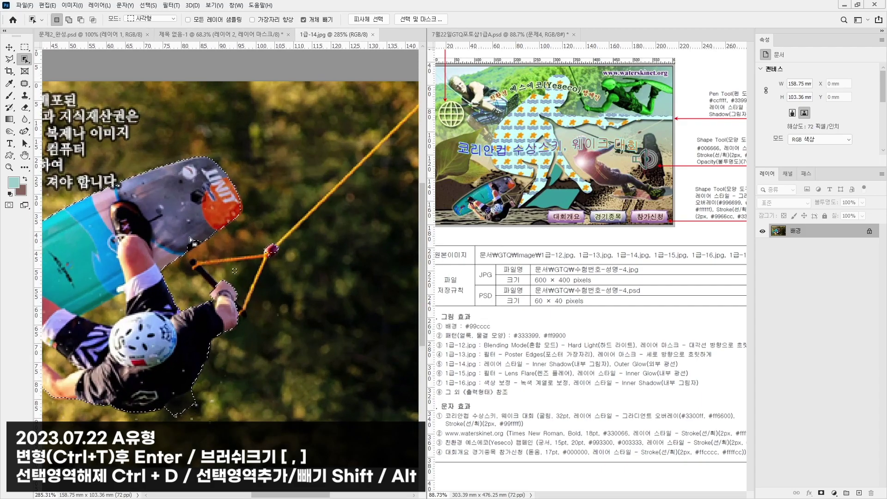
click(10, 59)
scroll(281, 139, right, 3)
scroll(281, 139, up, 1)
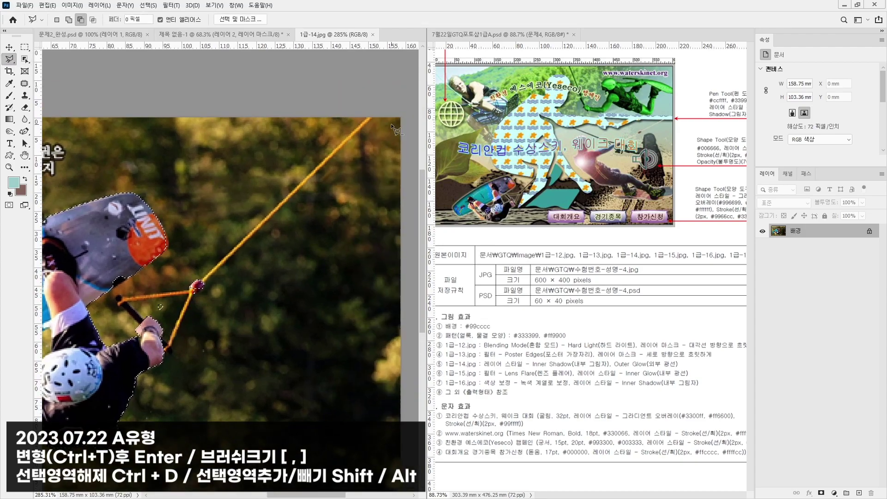
click(369, 114)
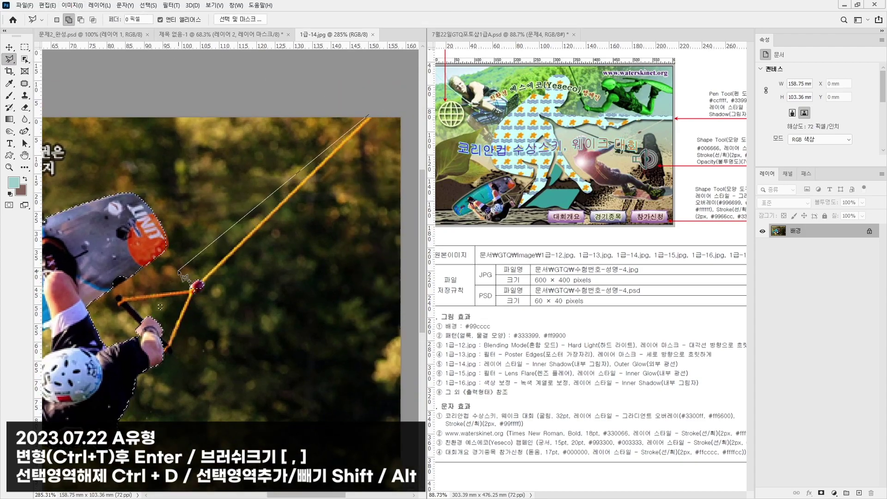
click(200, 284)
click(372, 116)
- Add the handle bar and its two short ropes to the rider selection with the Polygonal Lasso
drag(121, 308, 182, 267)
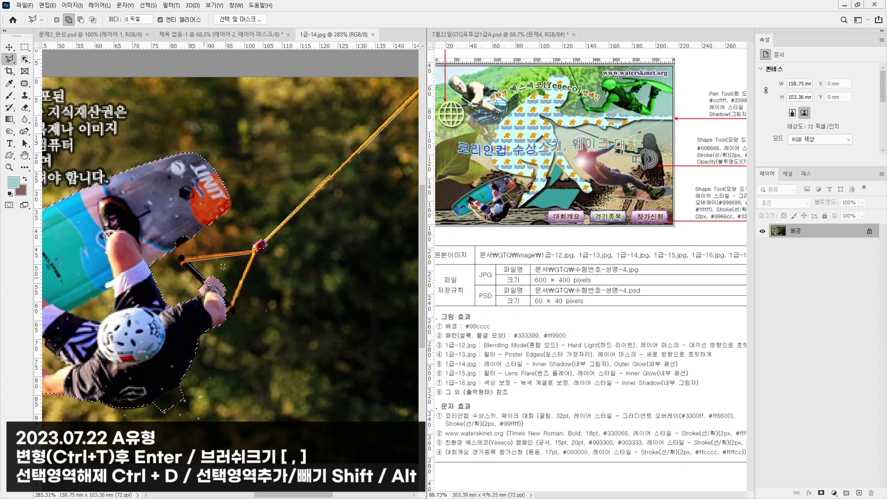
click(182, 258)
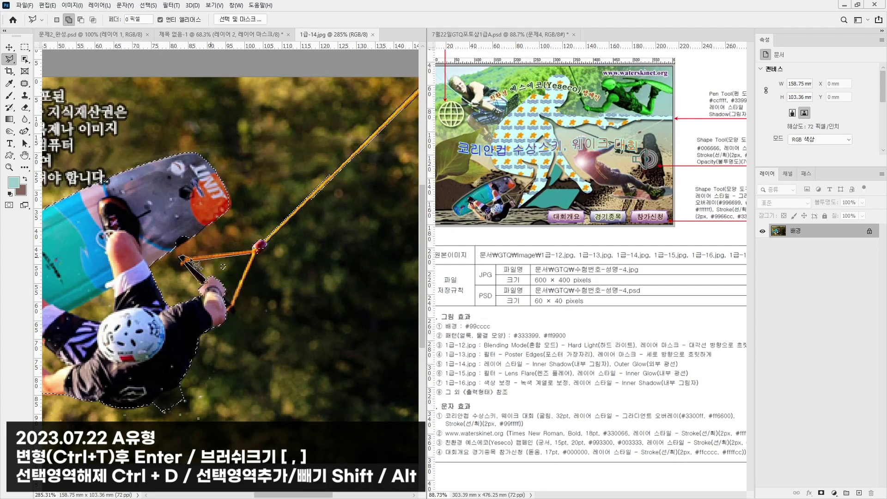
click(255, 252)
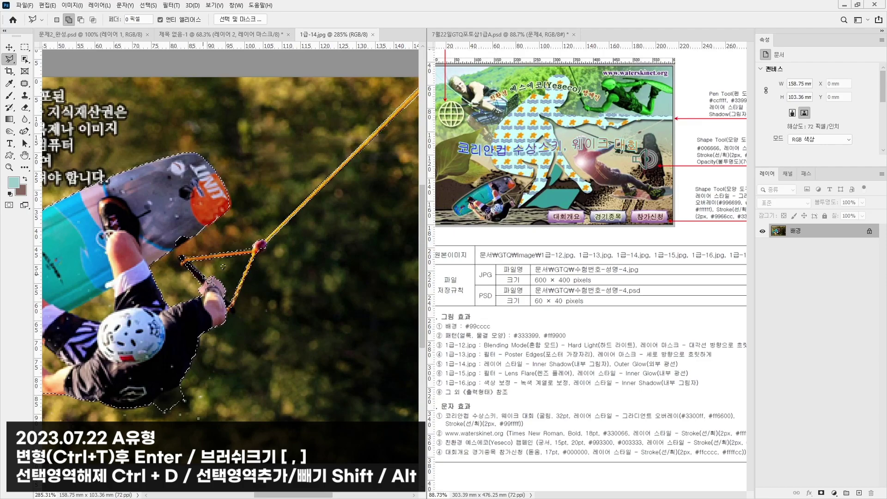
click(187, 262)
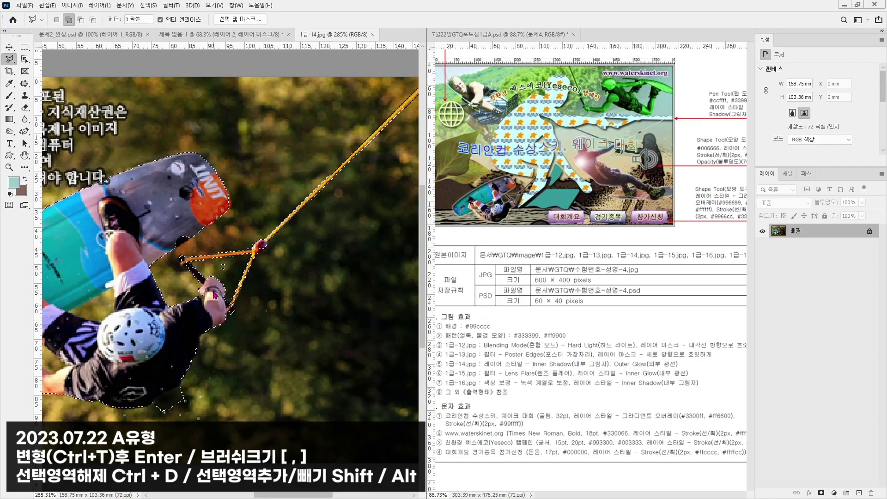
key(alt)
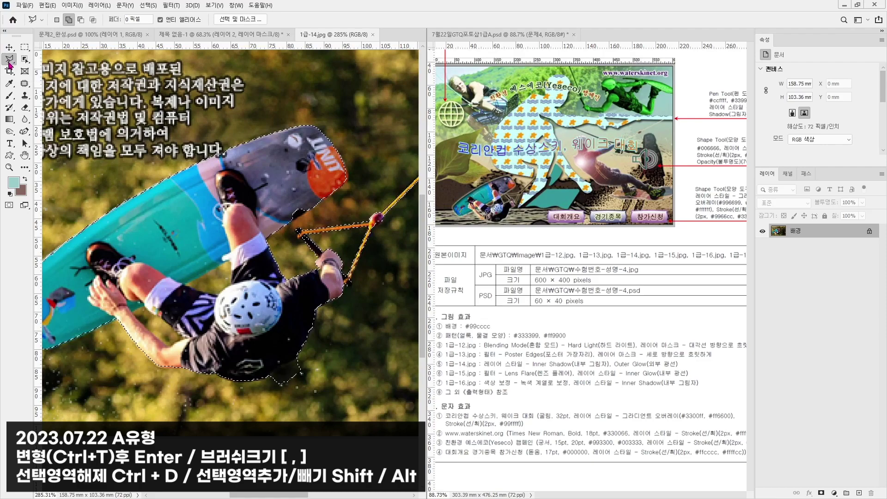
- Clean up the selection edges beside the board and below the rider's shirt with the Quick Selection tool
click(24, 59)
click(65, 68)
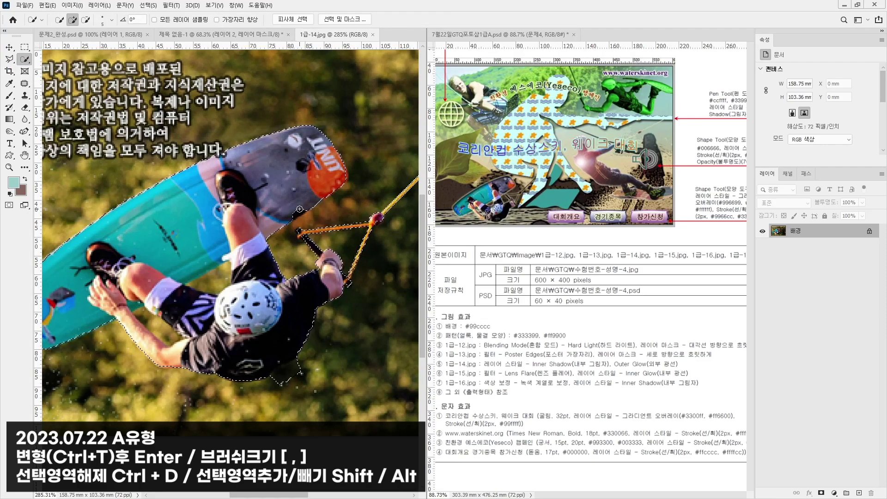
mouse_move(215, 224)
mouse_down()
mouse_move(354, 192)
mouse_move(201, 177)
mouse_up()
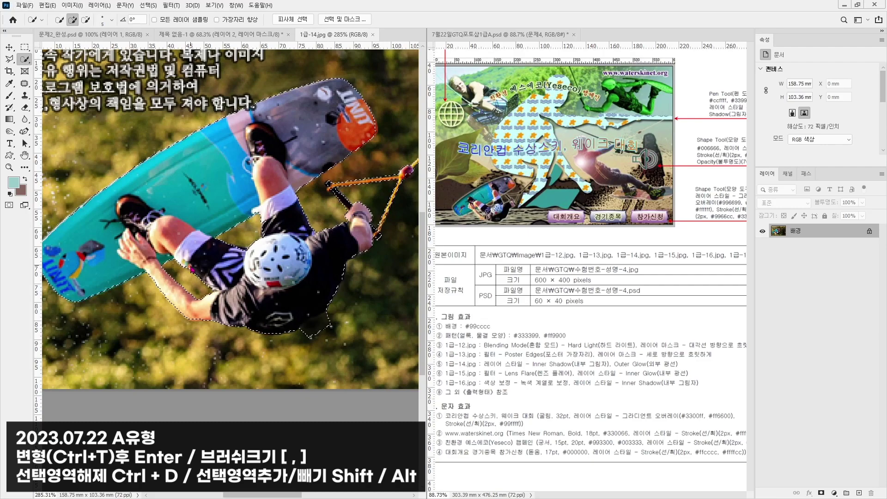
alt+click(315, 318)
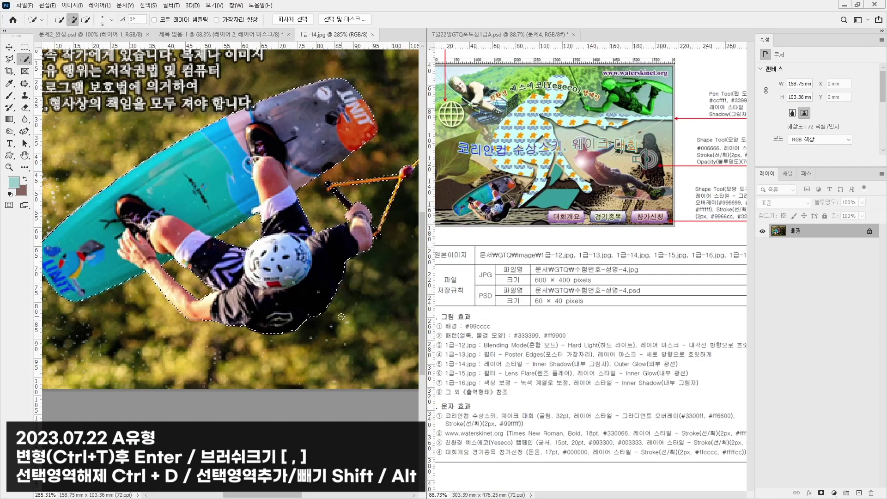
- Paste the selected rider into the 제목 없음-1 composite, scale it to 67.70% and place it at the image's lower left
click(236, 30)
key(ctrl+v)
click(14, 48)
drag(296, 230, 248, 260)
drag(181, 307, 164, 324)
drag(231, 278, 236, 273)
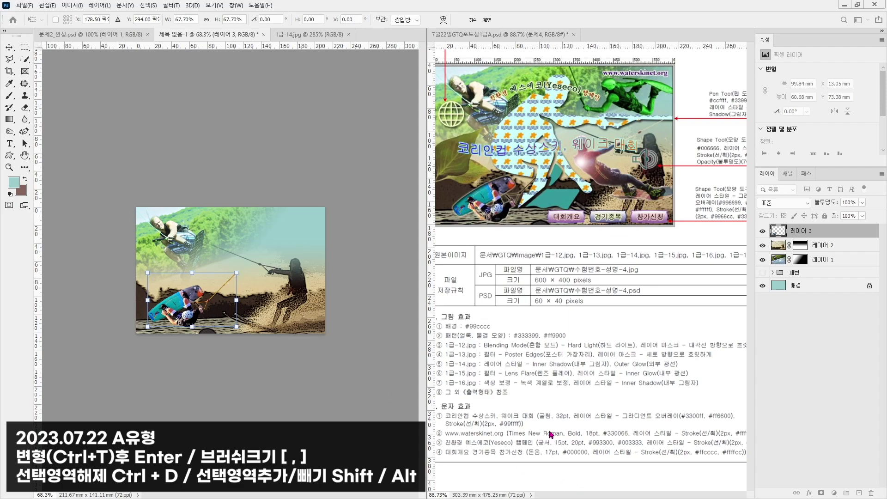
key(Return)
- Give the pasted rider layer an Inner Shadow and a white Outer Glow, raising the glow's opacity
click(810, 493)
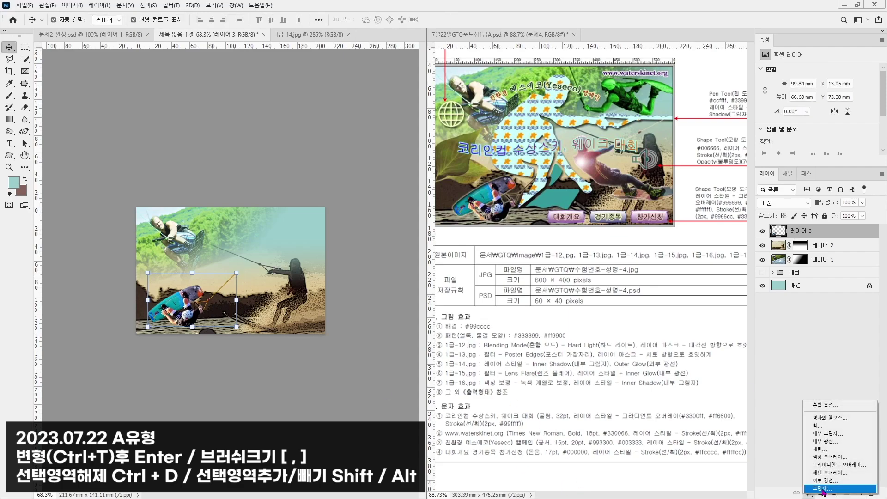
click(835, 435)
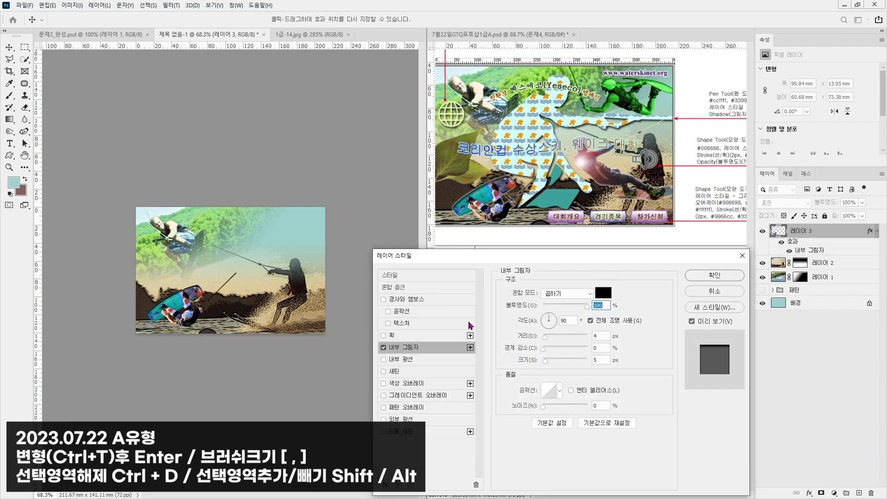
drag(492, 255, 533, 335)
click(438, 384)
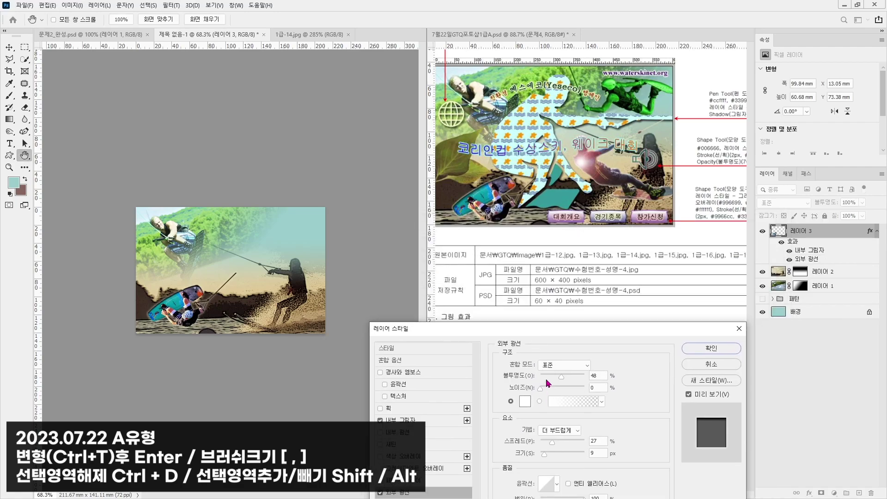
drag(562, 380, 574, 378)
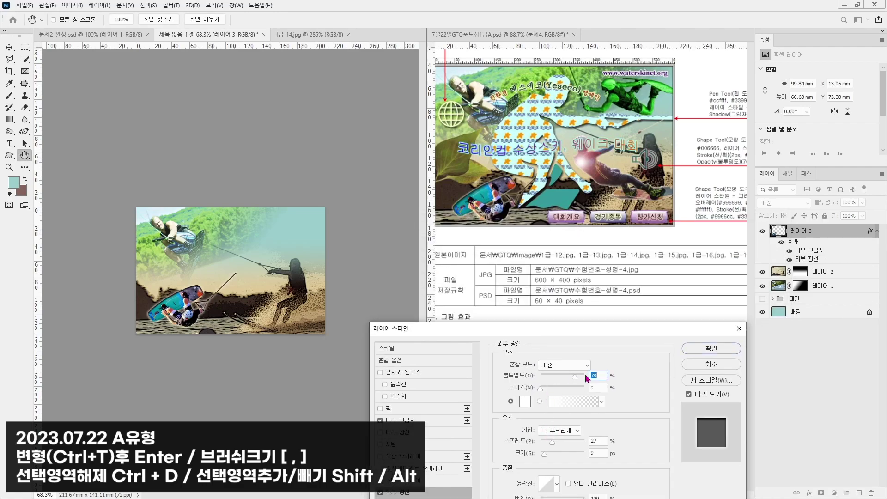
click(699, 352)
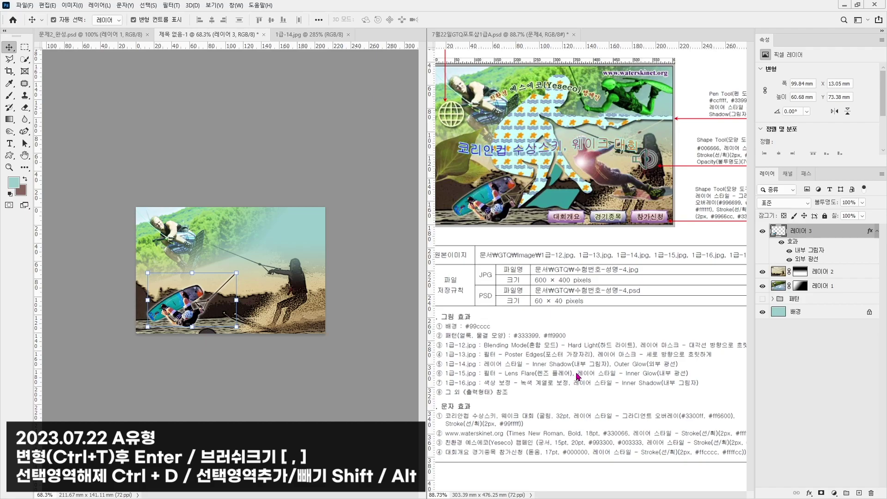
- Open 1급-15.jpg and select the water skier with the Object Selection tool
click(27, 7)
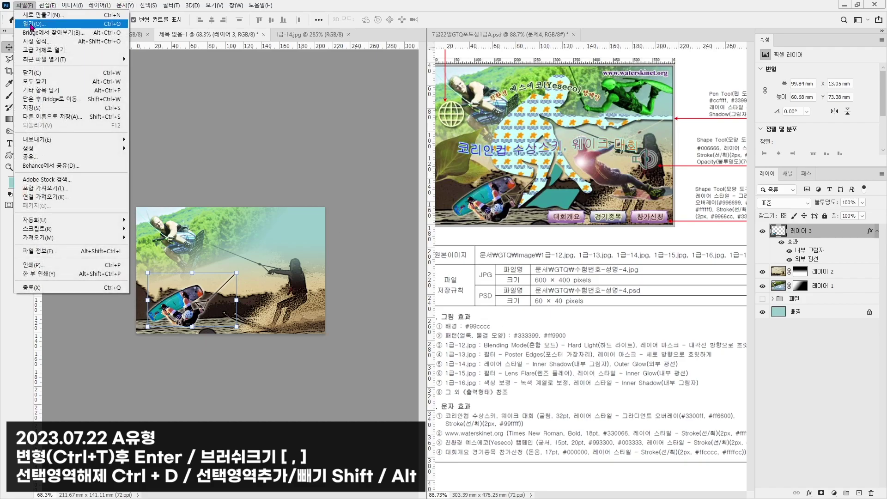
click(32, 23)
scroll(301, 154, down, 1)
double_click(301, 153)
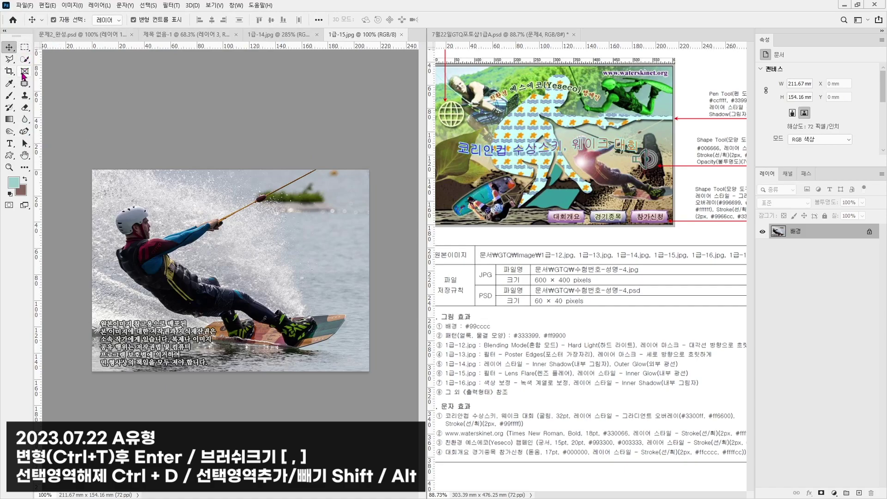
click(28, 60)
click(28, 60)
click(55, 58)
drag(109, 172, 355, 353)
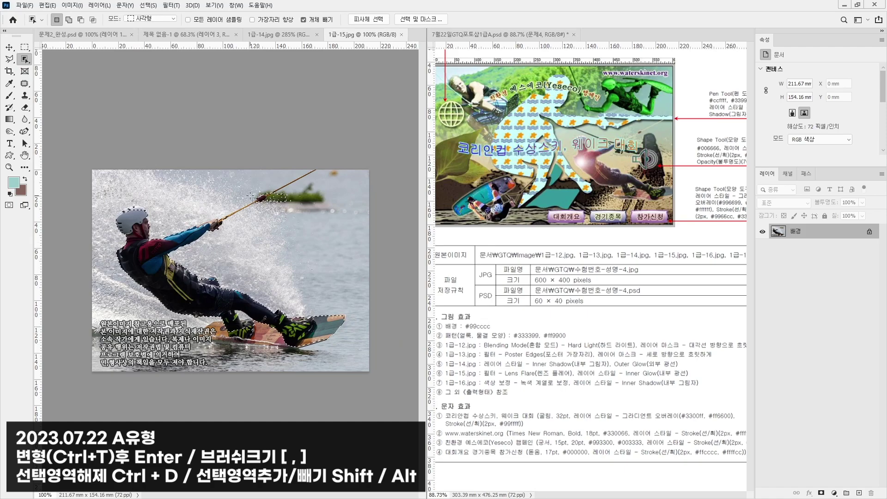
- Refine the skier selection by adding the rest of the board and the tow rope
key(alt)
click(28, 60)
click(55, 68)
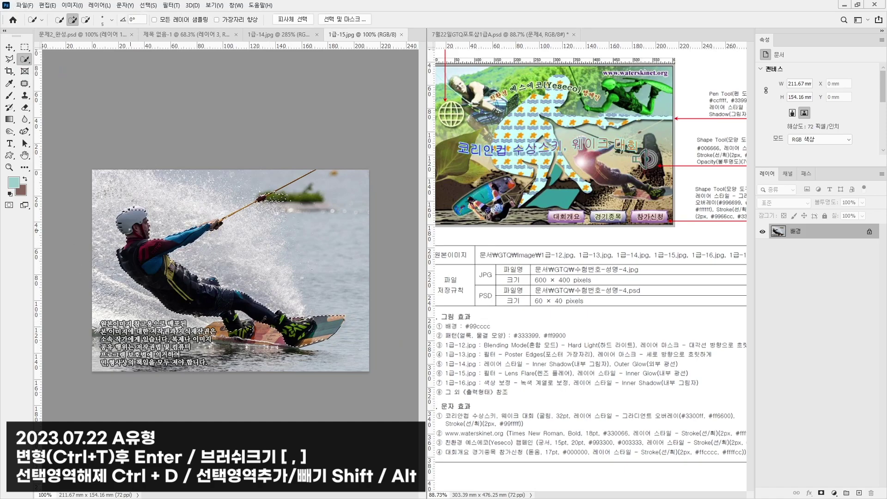
scroll(201, 252, up, 5)
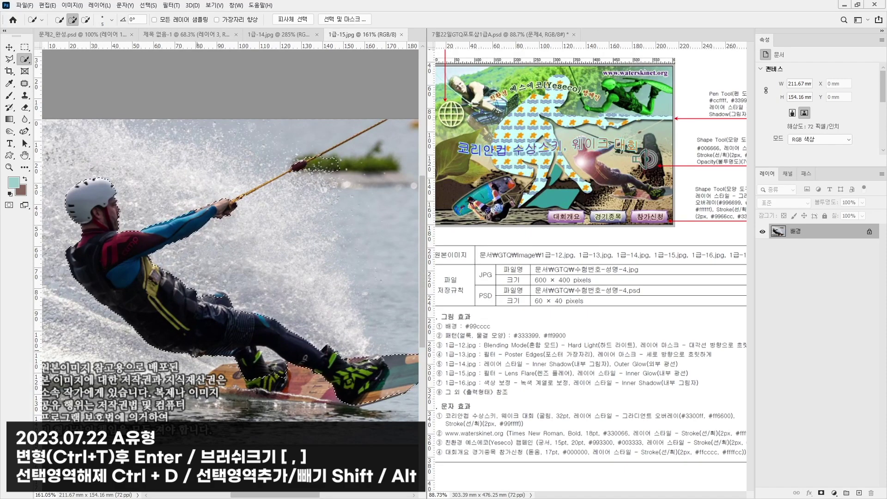
mouse_move(213, 376)
mouse_down()
mouse_move(226, 396)
mouse_move(316, 372)
mouse_up()
key(l)
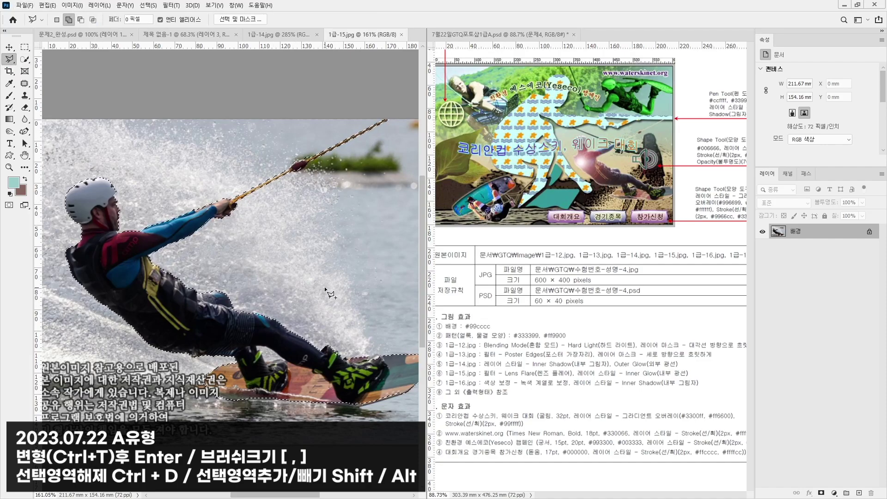
right_click(24, 59)
click(55, 78)
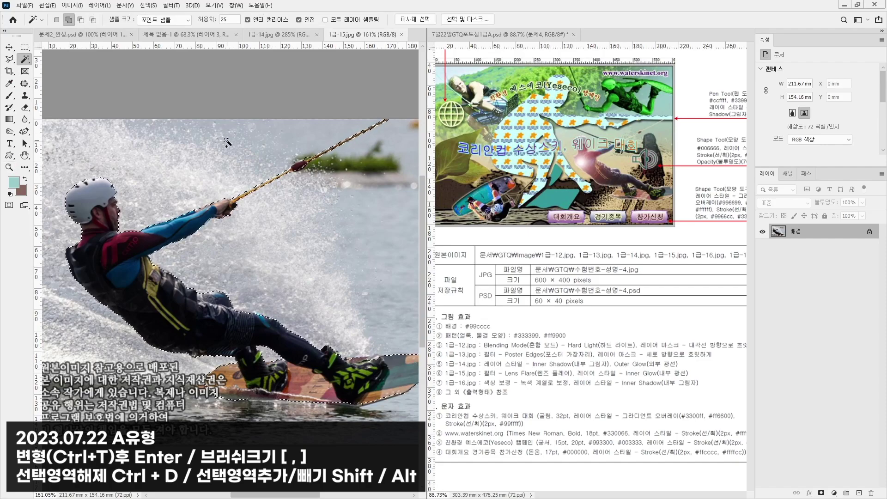
- Paste the selected skier into the 제목 없음-1 composite and scale it to about 110 × 85 mm on the image's right side
drag(230, 146, 237, 176)
key(v)
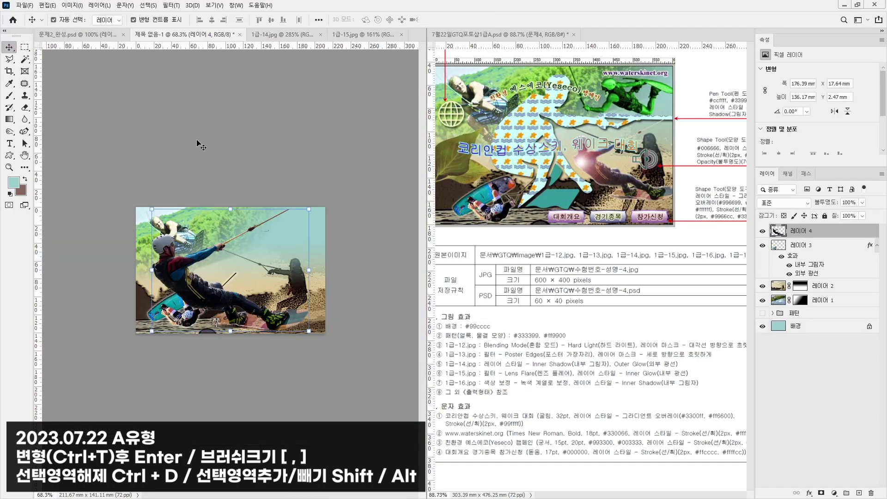
drag(152, 209, 202, 250)
drag(240, 311, 251, 326)
drag(352, 237, 337, 245)
key(Return)
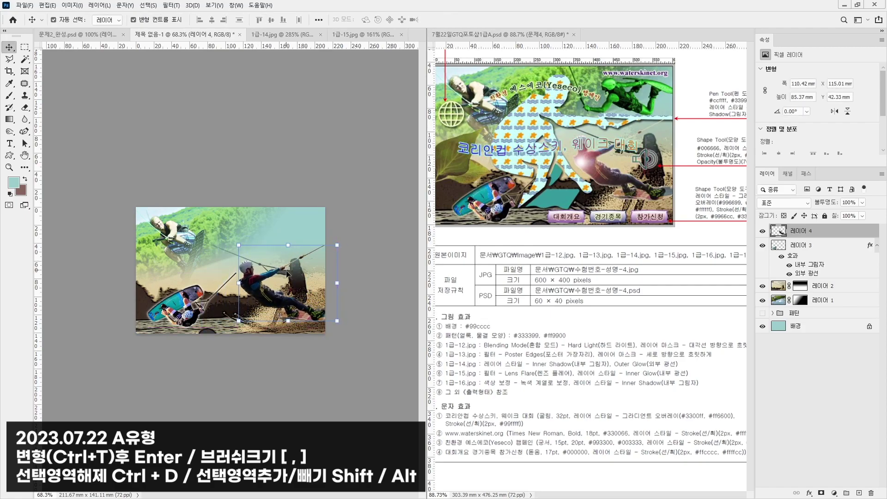
- Reduce the pasted skier to about 105 × 81 mm and shift it slightly up and left, against the image's right edge
key(ctrl+1)
drag(273, 303, 261, 303)
drag(231, 345, 238, 341)
key(Return)
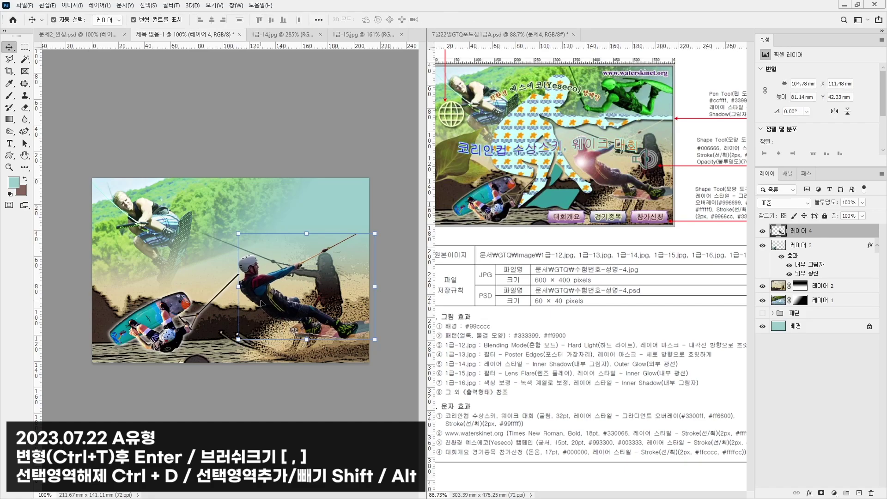
drag(261, 303, 254, 298)
click(178, 5)
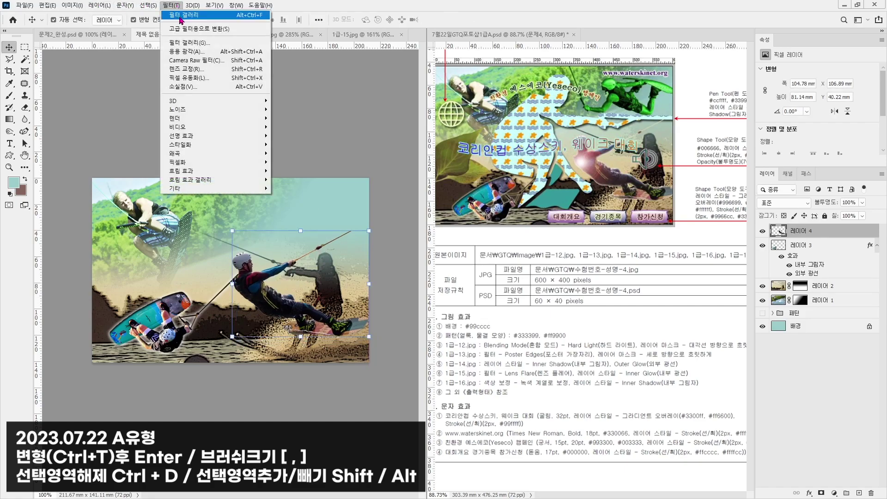
click(190, 38)
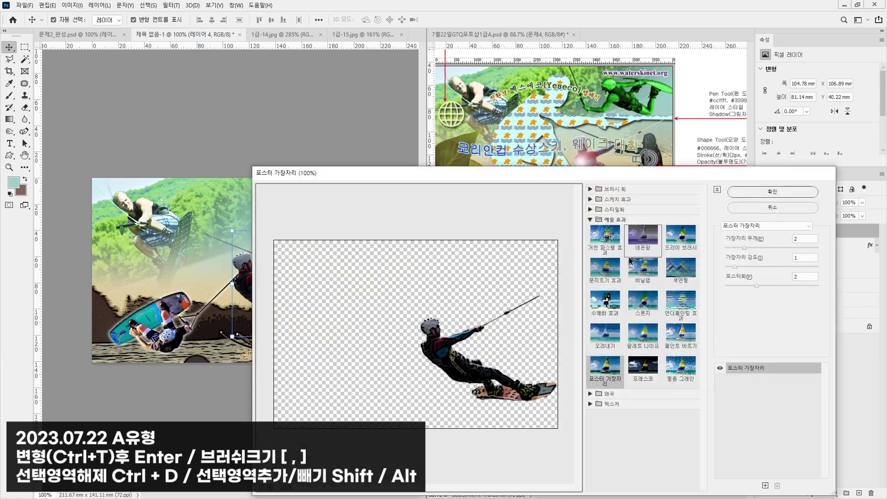
click(758, 227)
drag(813, 368, 817, 299)
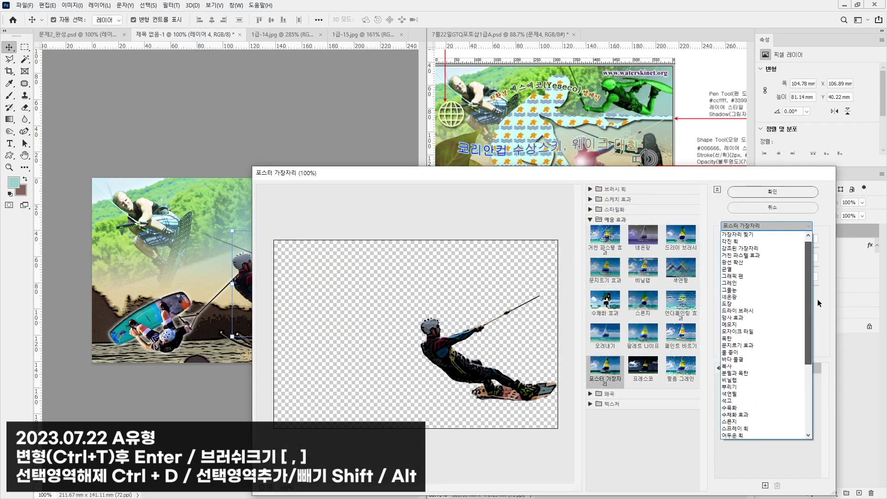
click(785, 225)
click(758, 210)
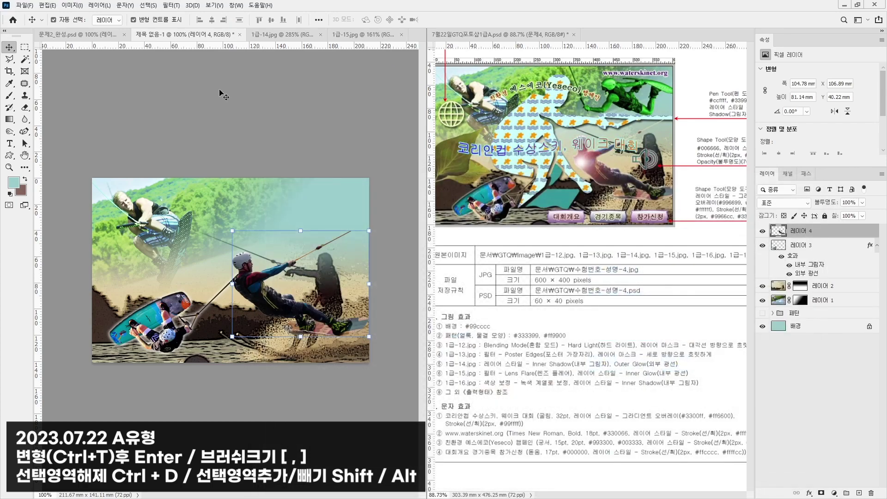
- Apply a Lens Flare to the skier on 레이어 4, centred on the upper body, with 100% brightness and the 50-300mm zoom lens type
click(170, 5)
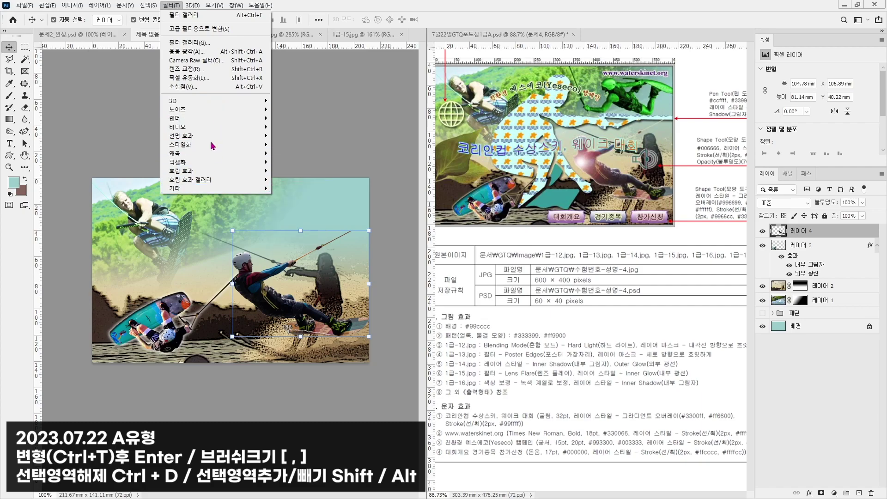
mouse_move(253, 115)
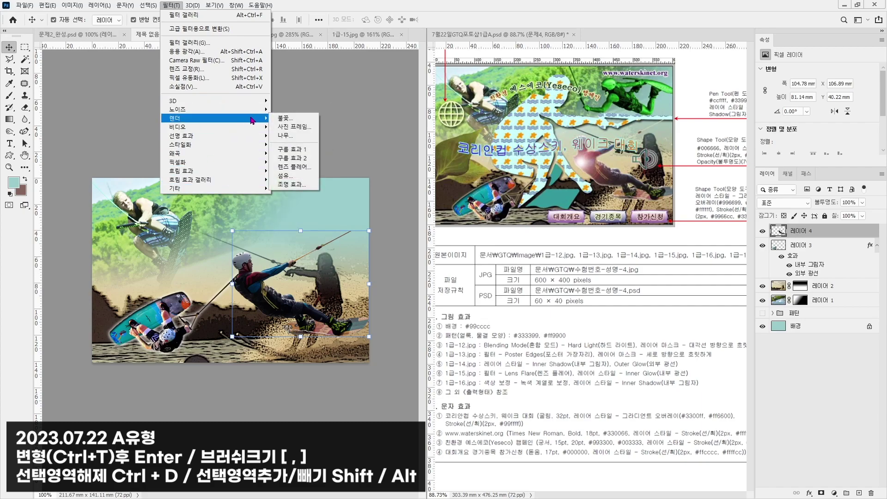
click(290, 167)
mouse_move(406, 147)
mouse_down()
mouse_move(415, 152)
mouse_move(409, 156)
mouse_up()
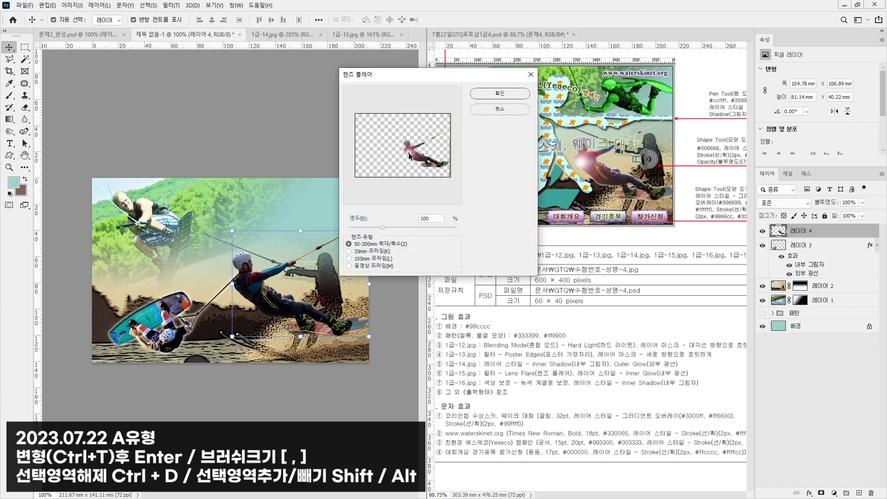
click(499, 93)
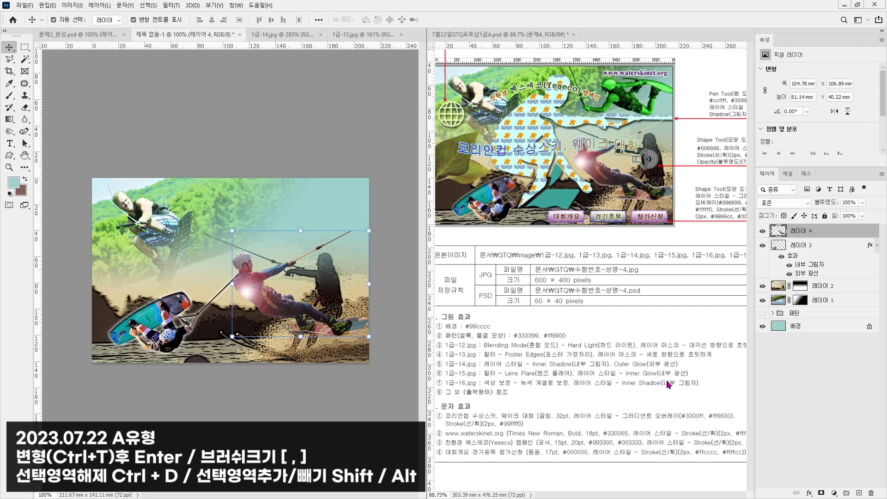
- Add an Inner Glow layer style to the lens-flared skier on 레이어 4, keeping the preset glow settings
click(808, 493)
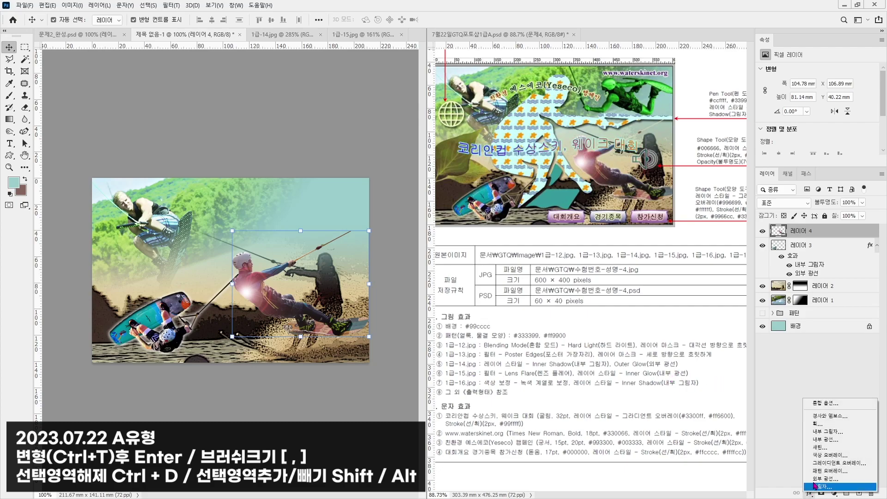
click(826, 439)
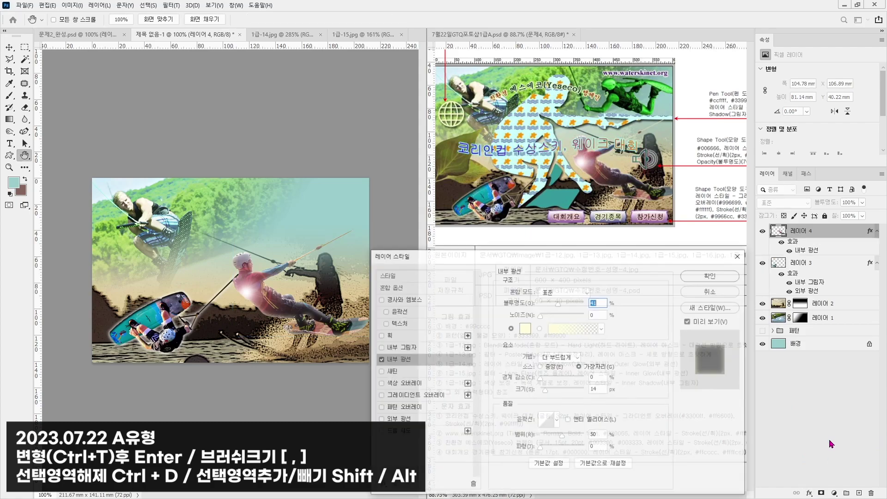
click(711, 277)
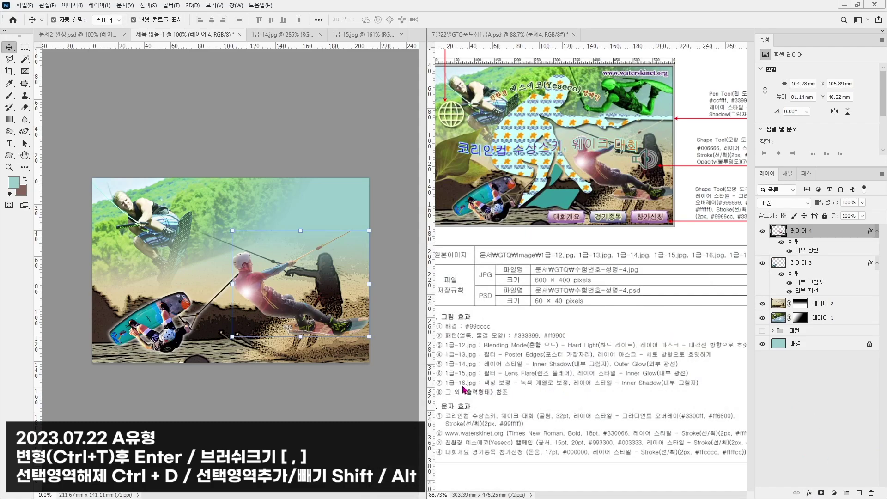
- Open 1급-16.jpg and select the airborne wakeboarder with the Object Selection tool
click(25, 5)
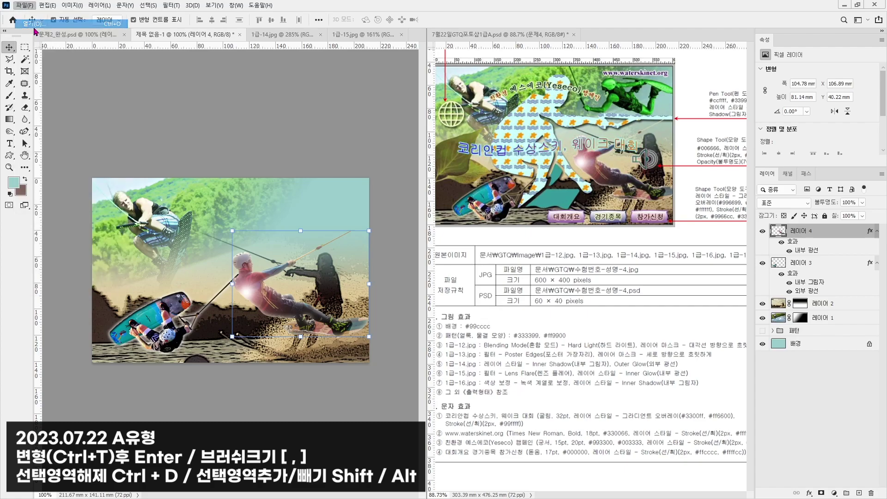
click(32, 27)
double_click(122, 148)
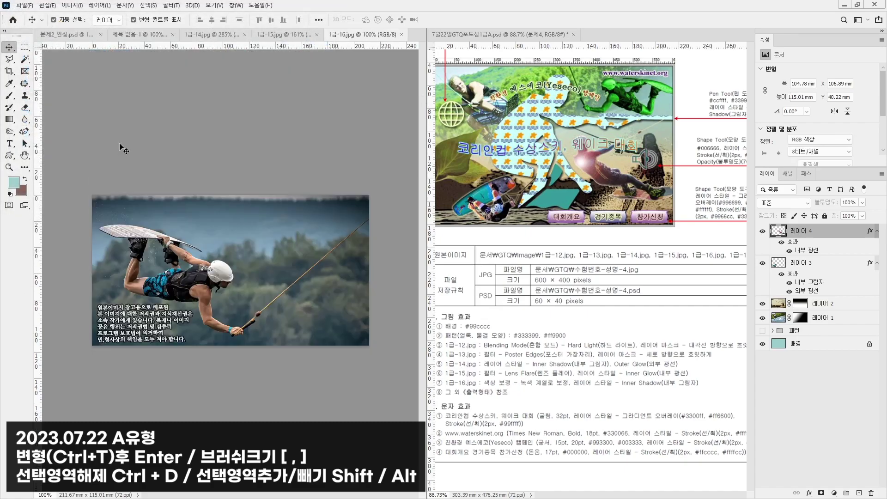
click(24, 59)
right_click(24, 59)
click(55, 59)
drag(102, 190, 277, 305)
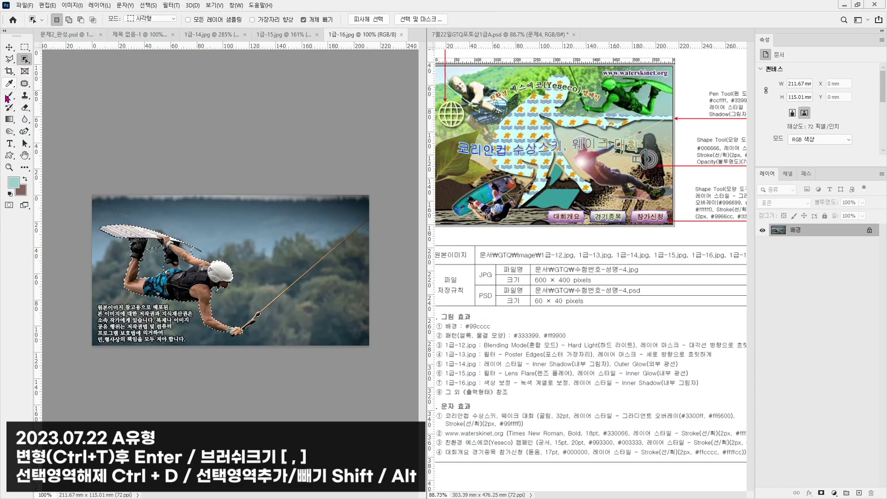
- Add the tow rope, from the handle to the image's right edge, to the wakeboarder selection with the Polygonal Lasso
key(shift+l)
click(259, 311)
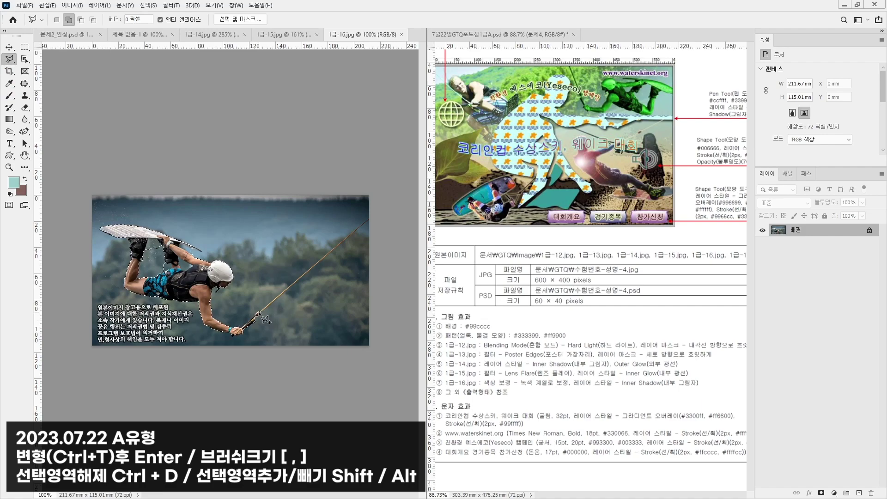
click(373, 215)
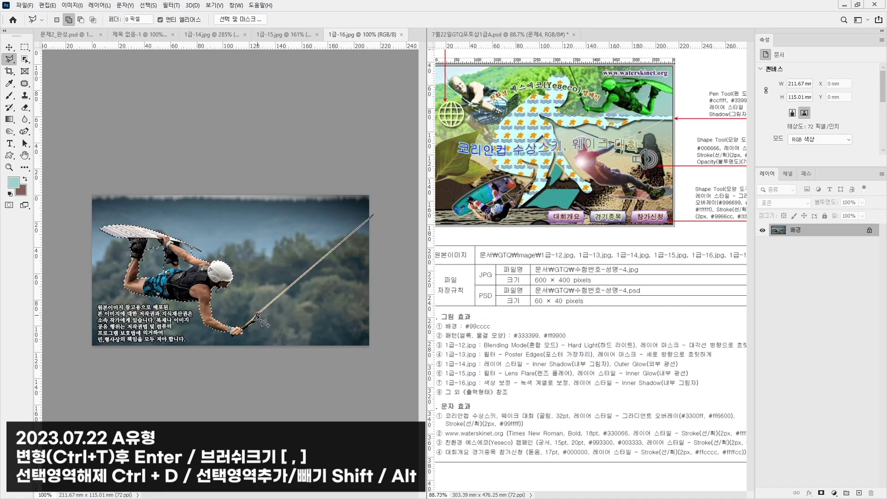
click(257, 314)
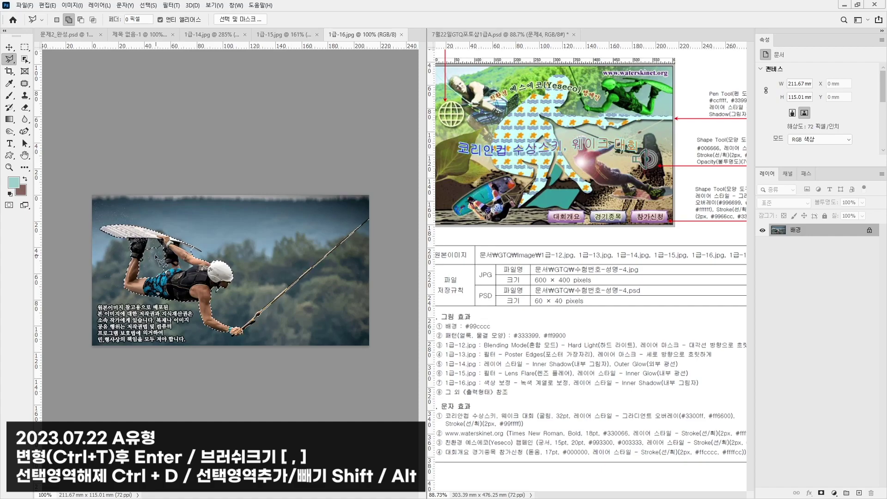
- Subtract the background between the wakeboarder's legs and beneath the board from the selection with the Quick Selection tool
scroll(92, 175, up, 5)
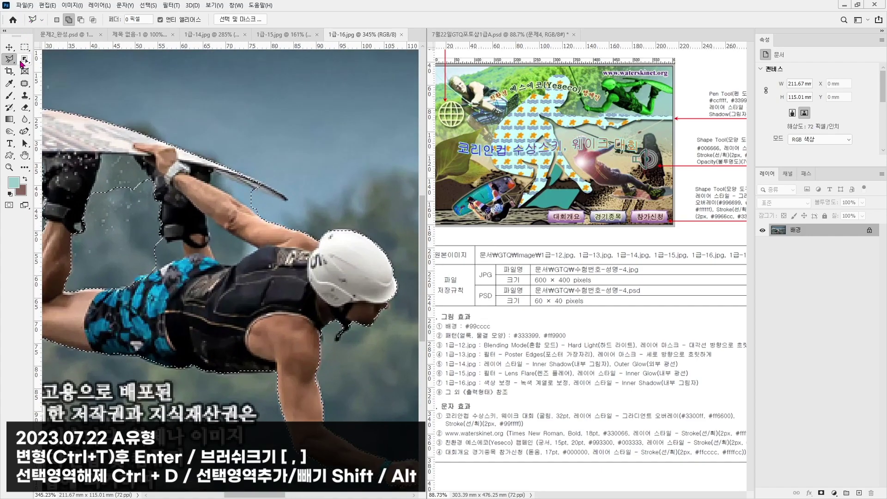
drag(24, 59, 47, 65)
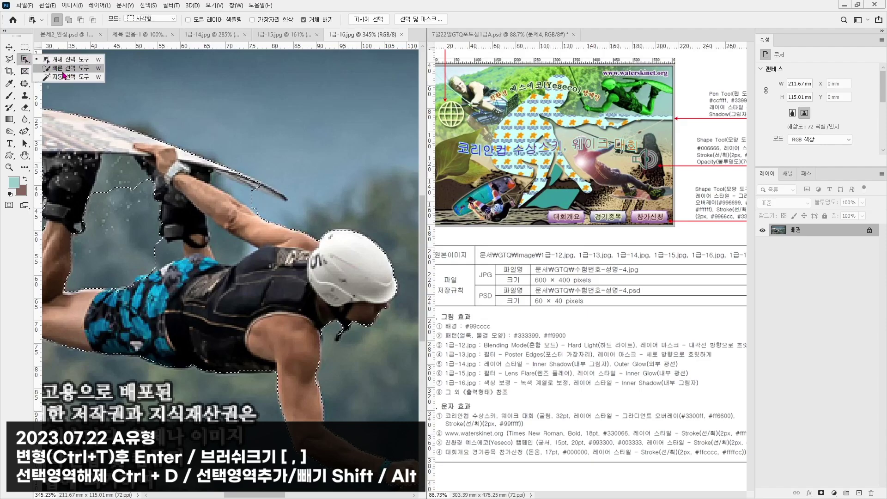
click(60, 68)
alt+click(102, 182)
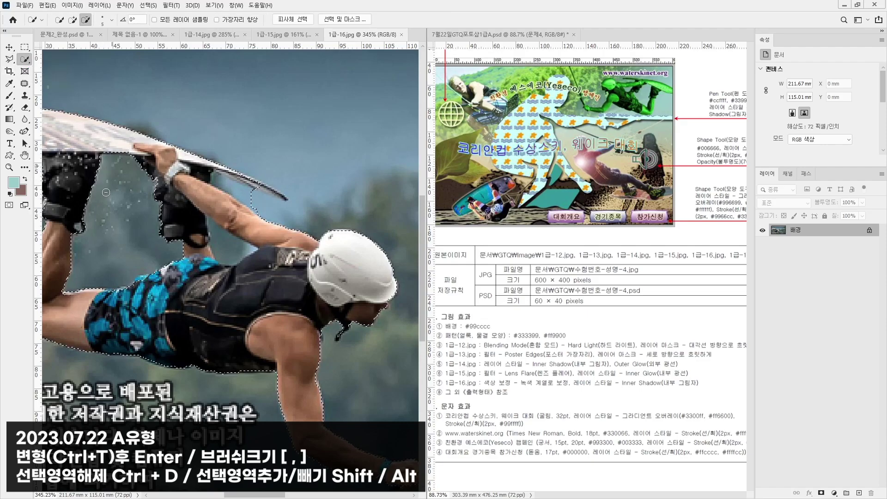
scroll(206, 263, up, 2)
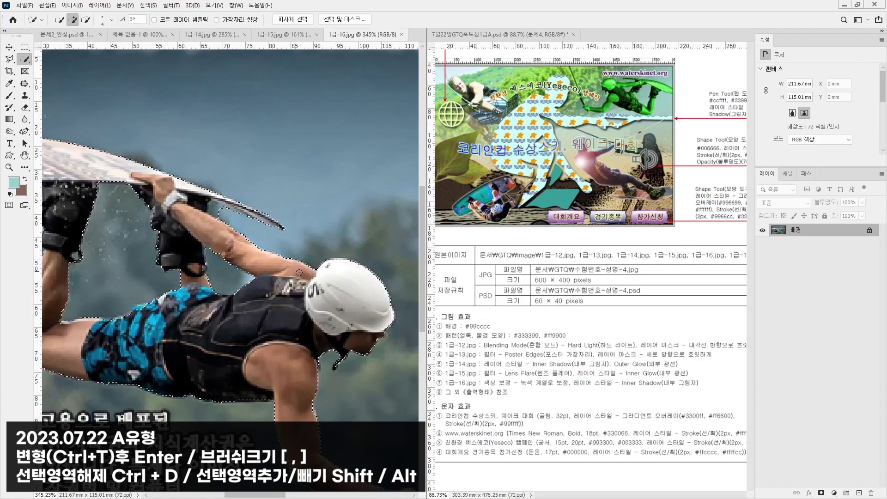
scroll(227, 204, down, 4)
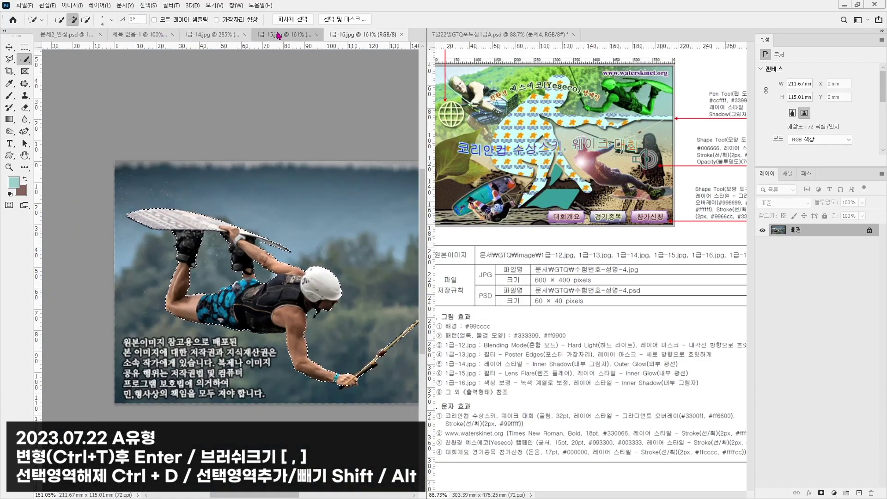
- Paste the selected wakeboarder into the 제목 없음-1 composite as a new layer above the skier
click(276, 35)
click(208, 35)
click(152, 38)
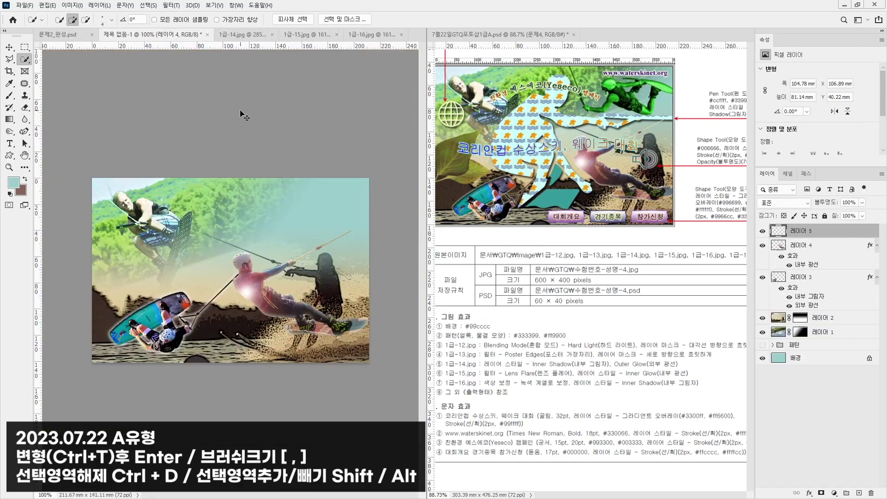
key(v)
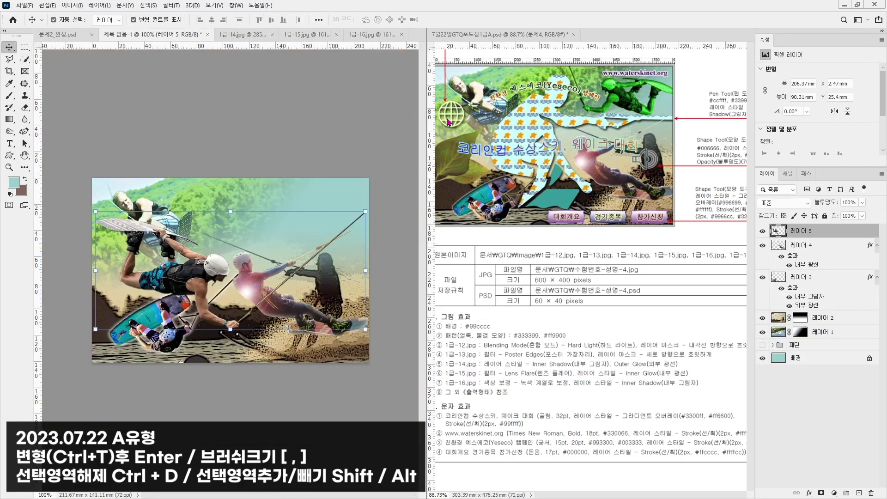
- Flip the wakeboarder horizontally, scale it to about 57% (118 × 52 mm), and place it at the composite's upper right
key(ctrl+t)
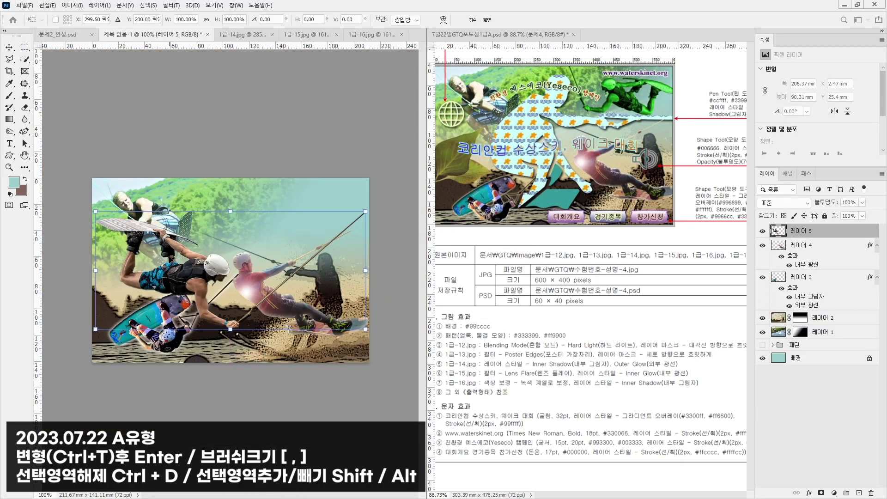
right_click(169, 258)
click(242, 413)
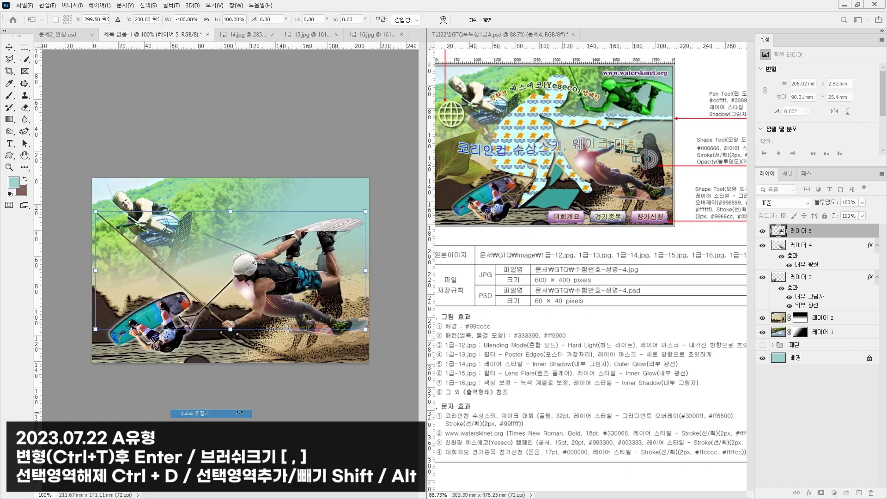
drag(96, 329, 210, 278)
drag(311, 248, 306, 215)
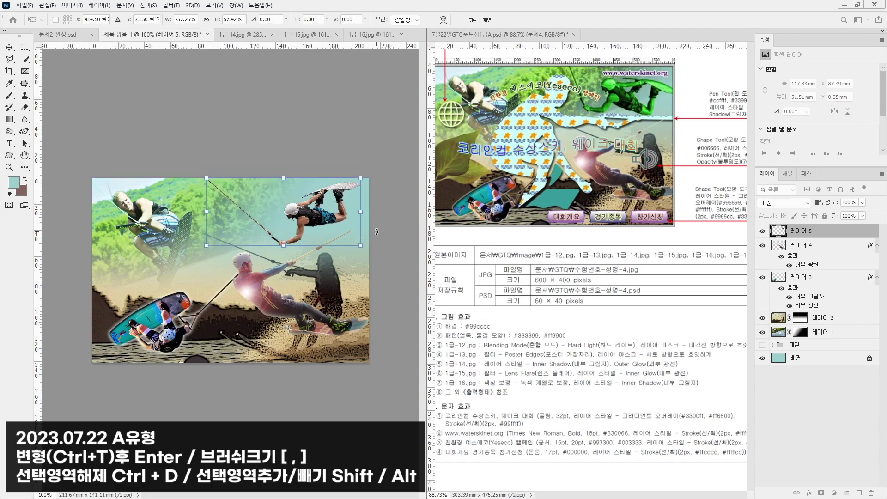
key(Return)
- Colorize the wakeboarder green using Hue/Saturation with hue +134 and saturation 51
click(72, 5)
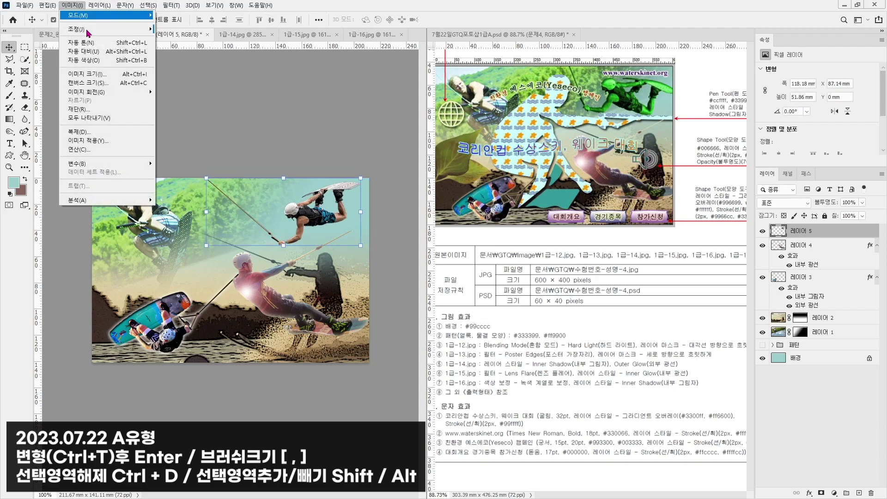
mouse_move(106, 24)
click(185, 77)
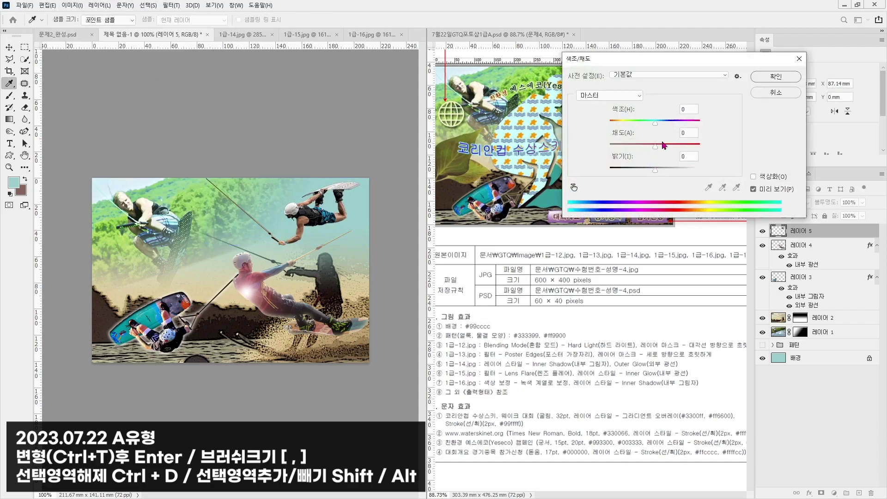
click(769, 177)
double_click(688, 109)
text(+125)
key(Tab)
text(65)
drag(672, 58, 682, 155)
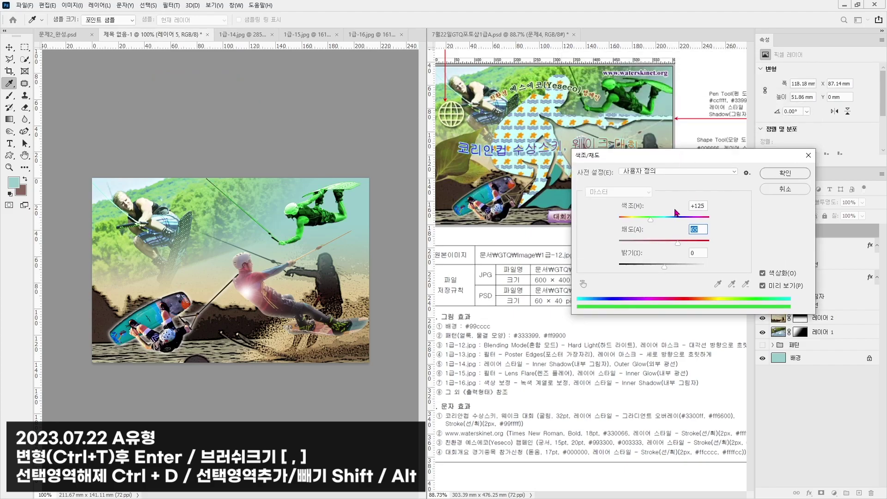
drag(649, 220, 669, 246)
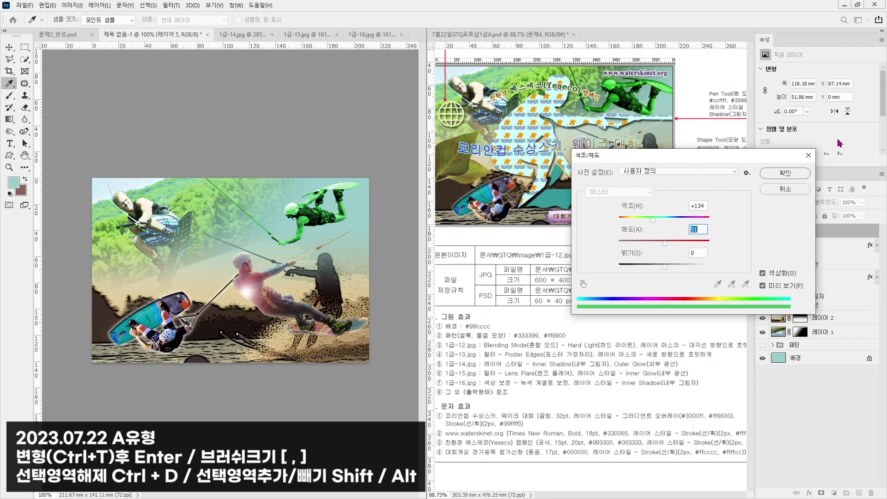
click(785, 173)
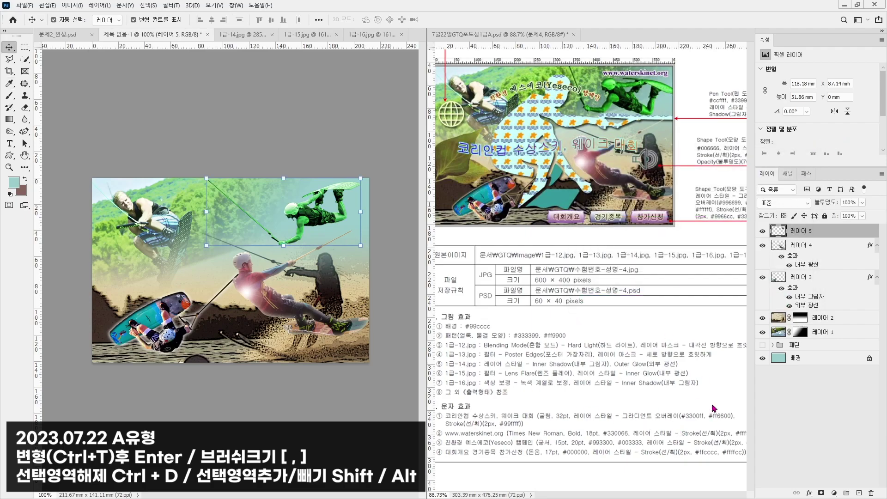
- Add an Inner Shadow layer style to the wakeboarder layer, keeping the preset settings
click(810, 493)
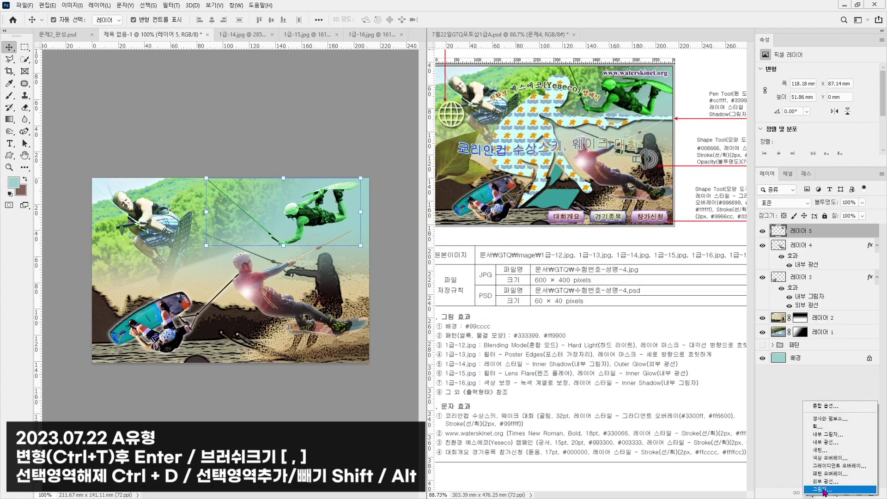
click(826, 434)
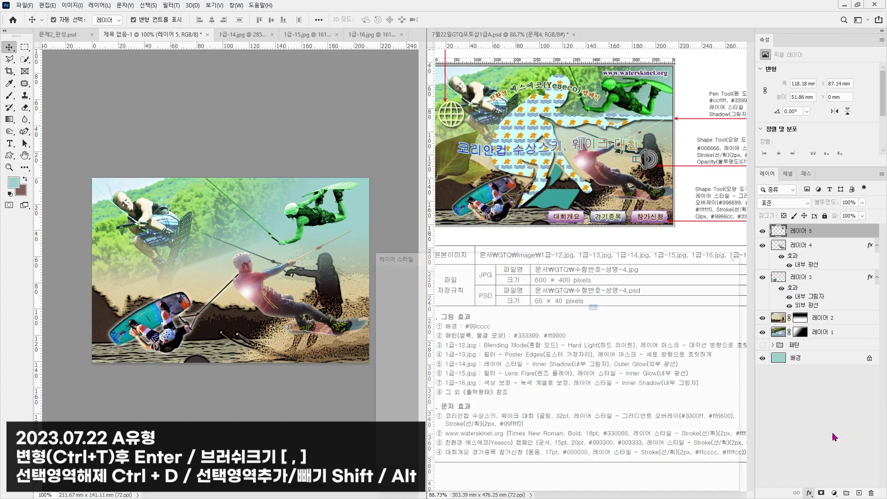
drag(568, 306, 563, 307)
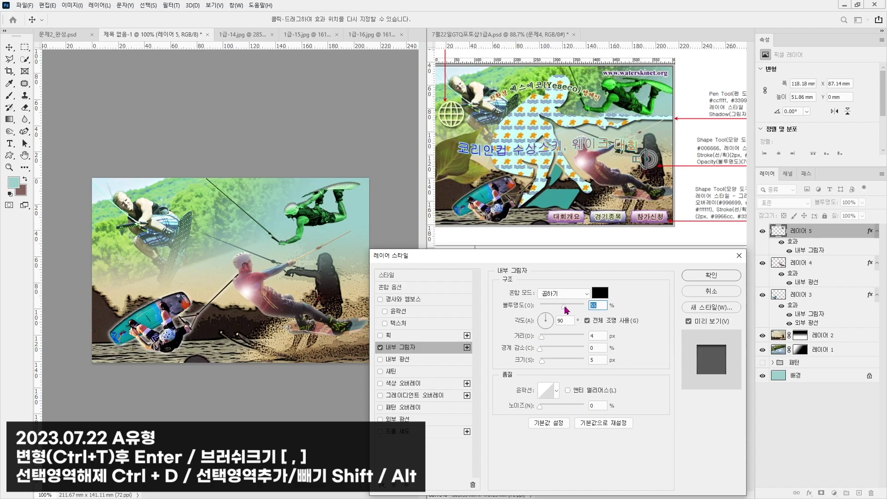
click(710, 275)
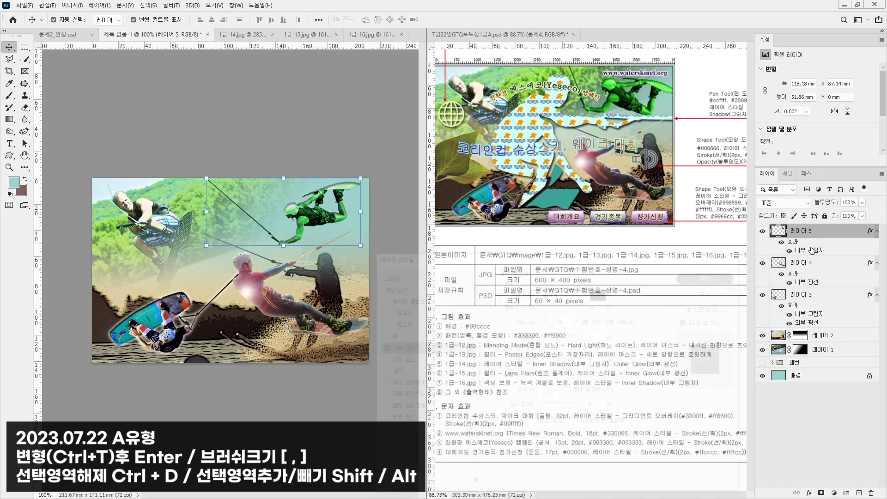
- Adjust the green wakeboarder's color to a darker, more muted green
click(72, 6)
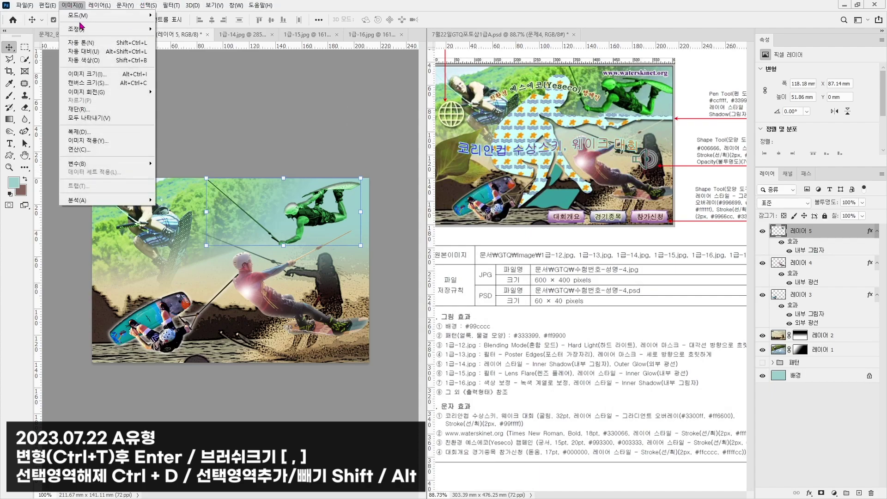
mouse_move(80, 33)
click(189, 85)
drag(662, 223, 663, 270)
click(762, 273)
drag(664, 222, 656, 248)
key(Return)
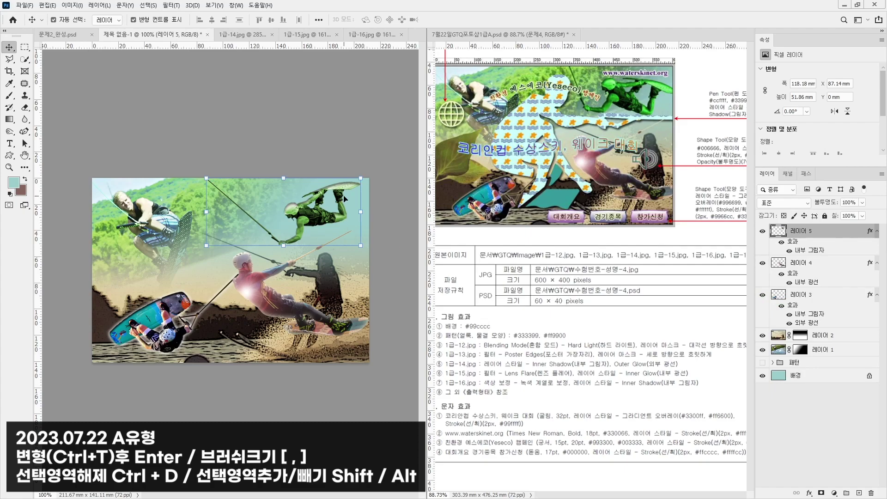
- Rotate the wakeboarder about 16.8° clockwise and reposition it near the composite's upper-right corner
drag(371, 173, 378, 200)
mouse_move(310, 220)
mouse_down()
mouse_move(302, 207)
mouse_move(311, 209)
mouse_up()
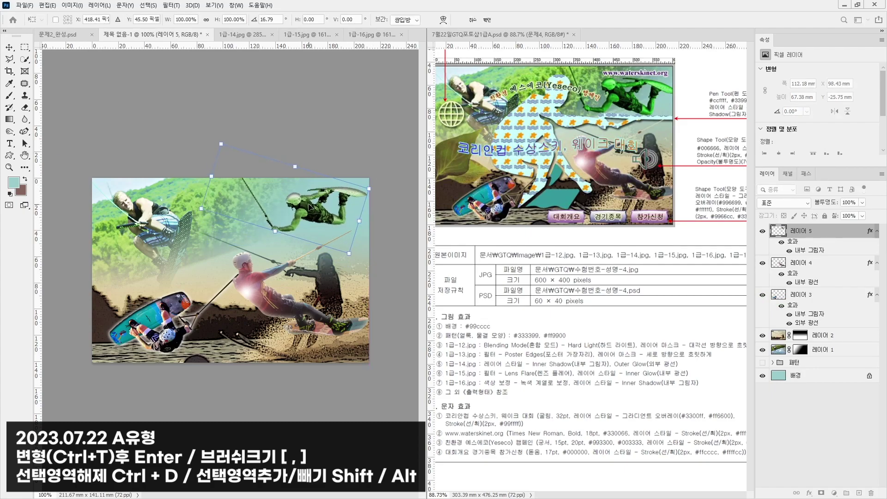
key(Return)
click(317, 133)
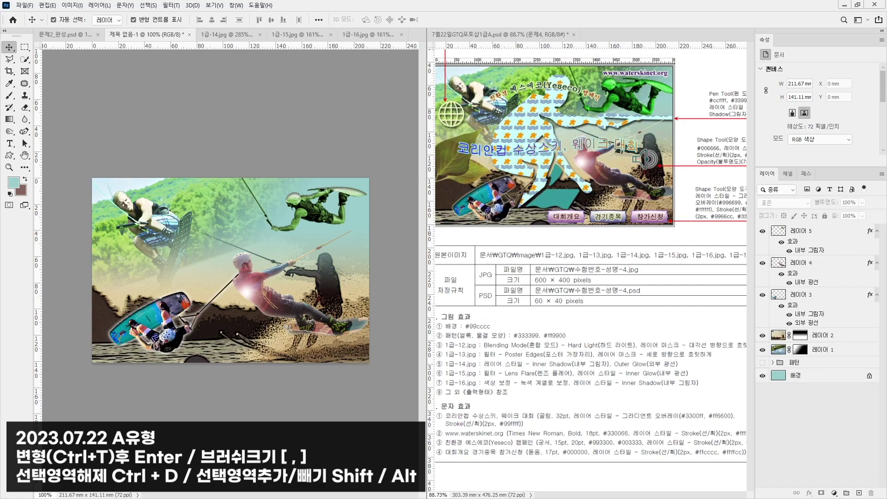
- Add the title text 코리안컵 수상스키, 웨이크 대회 in 32 pt 굴림 and place it across the middle of the composite
click(8, 144)
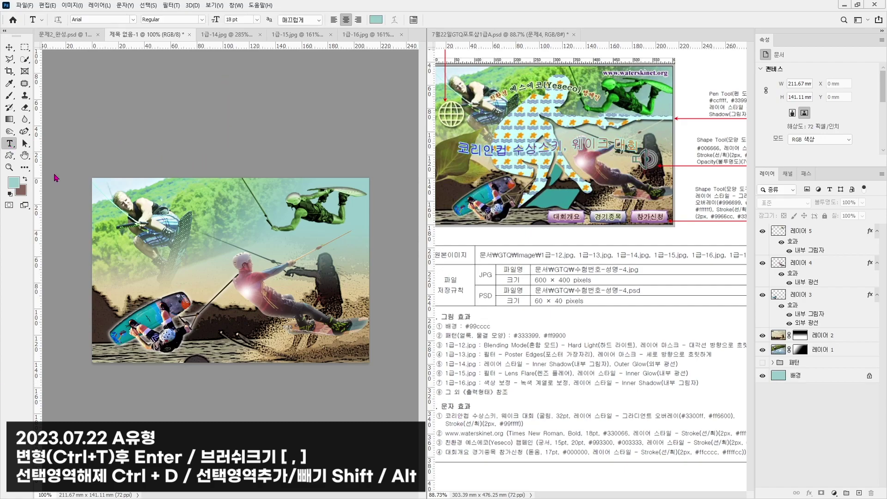
click(131, 266)
key(ctrl+v)
click(226, 19)
text(32)
key(Return)
click(84, 22)
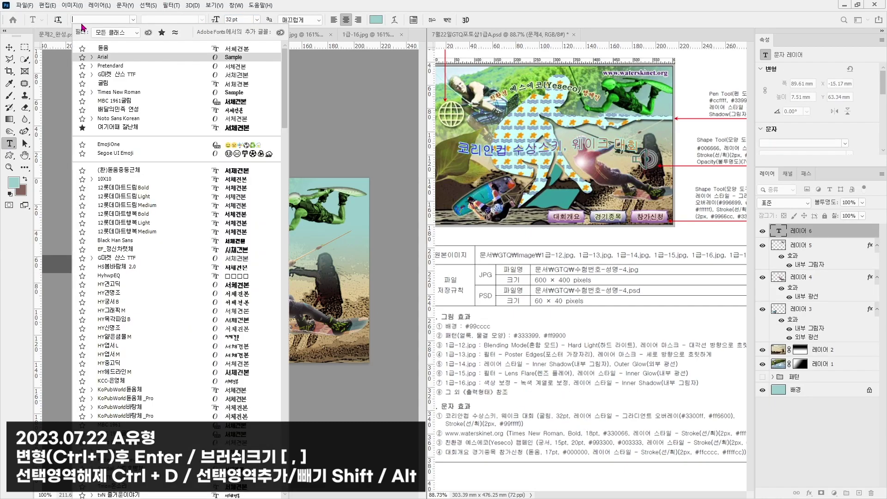
text(굴림)
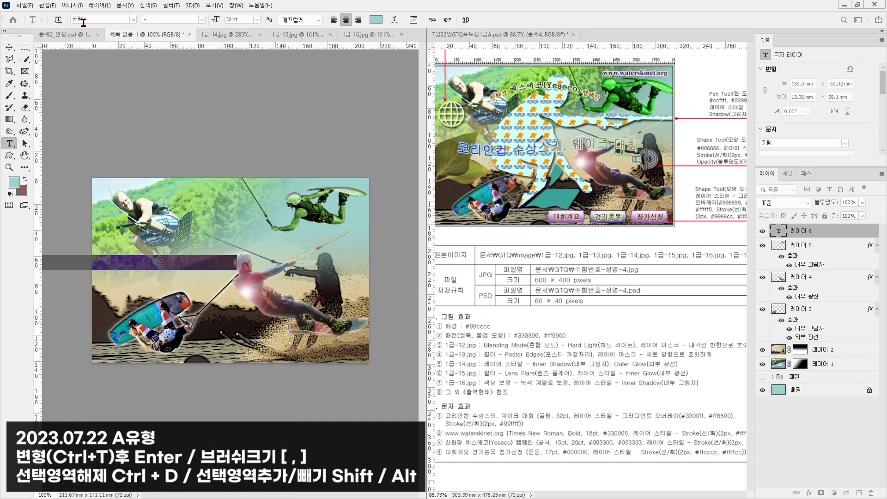
click(9, 47)
drag(138, 263, 253, 269)
- Add a Gradient Overlay to the title text and set the gradient's starting color to #3300ff
click(807, 493)
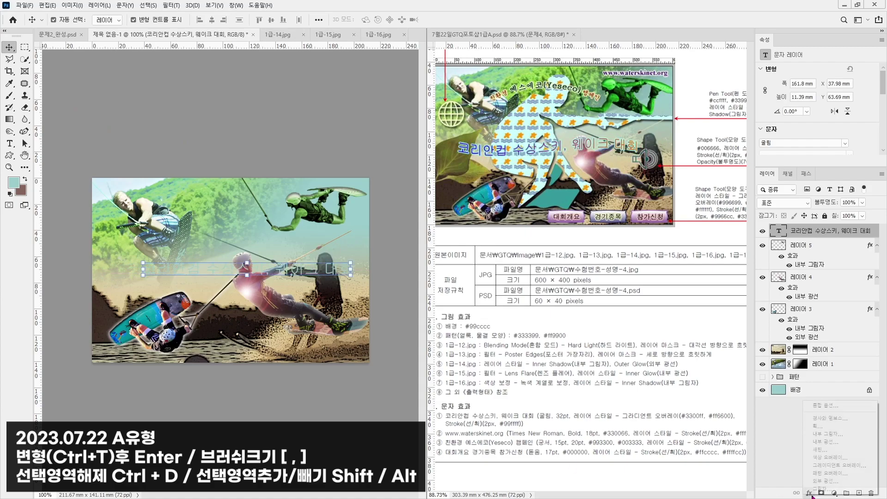
click(820, 465)
drag(609, 252, 557, 26)
click(523, 88)
click(80, 212)
click(129, 251)
drag(731, 253, 188, 291)
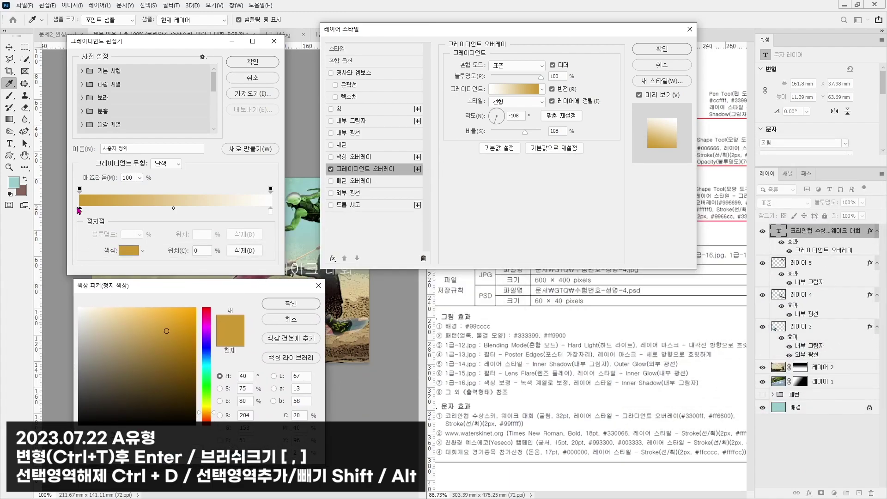
drag(123, 282, 156, 266)
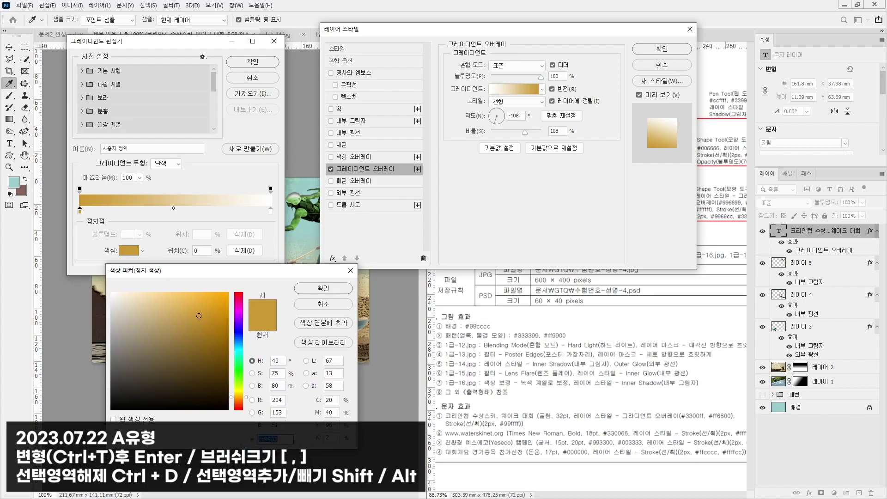
text(3300)
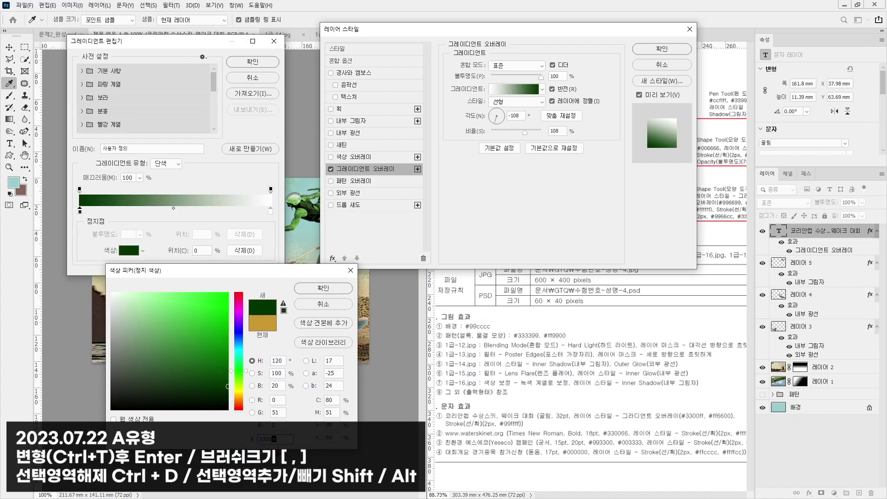
text(ff)
key(Return)
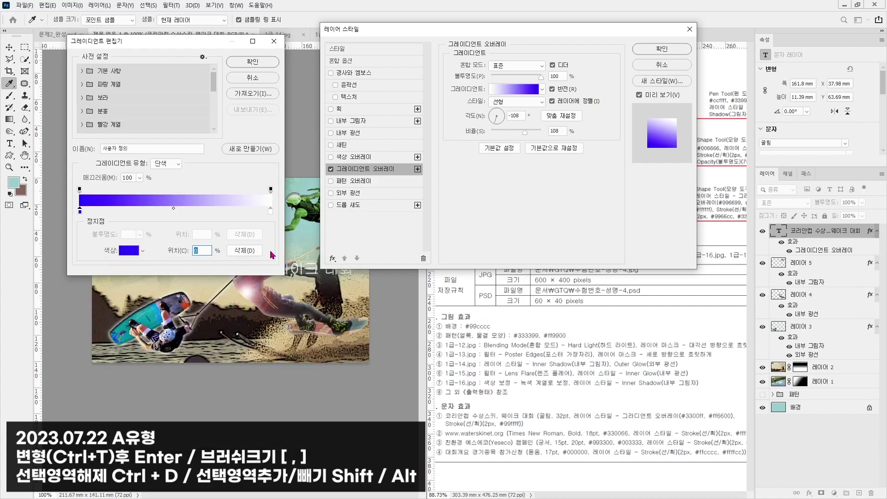
- Set the title gradient's ending color to #ff6600 and apply the Gradient Overlay
click(271, 211)
click(124, 251)
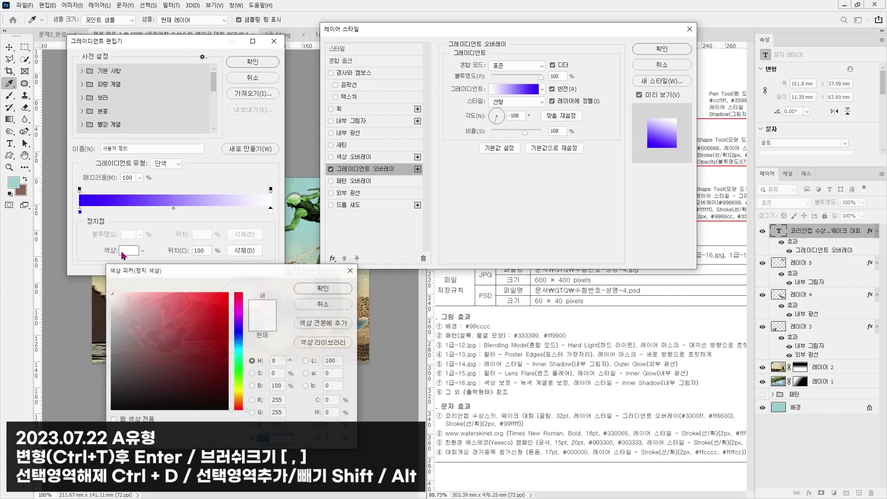
text(ff6600)
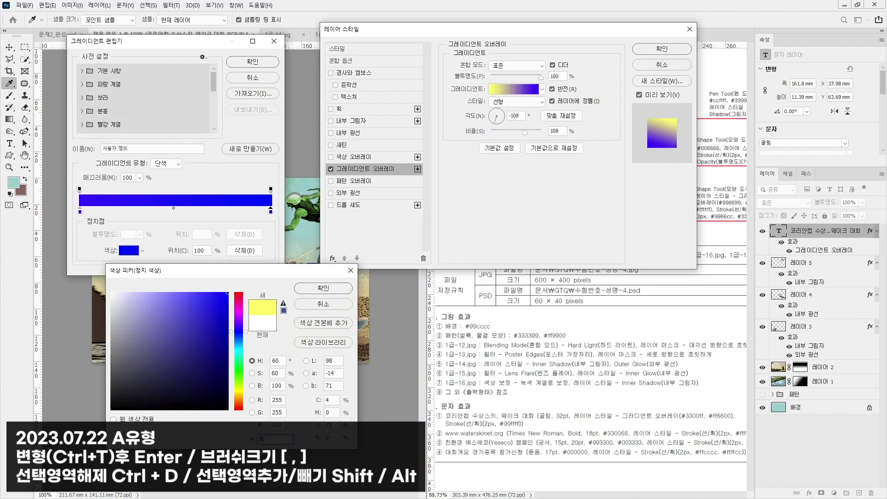
key(Return)
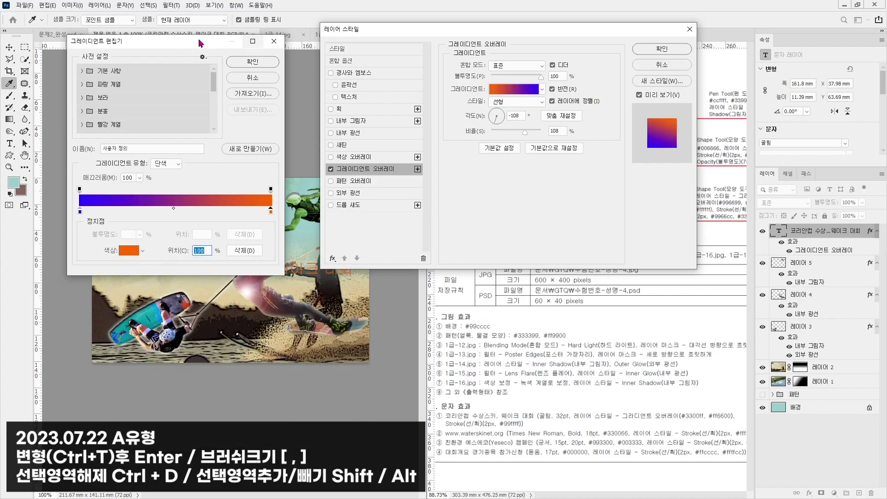
click(254, 63)
drag(388, 42, 429, 280)
click(681, 293)
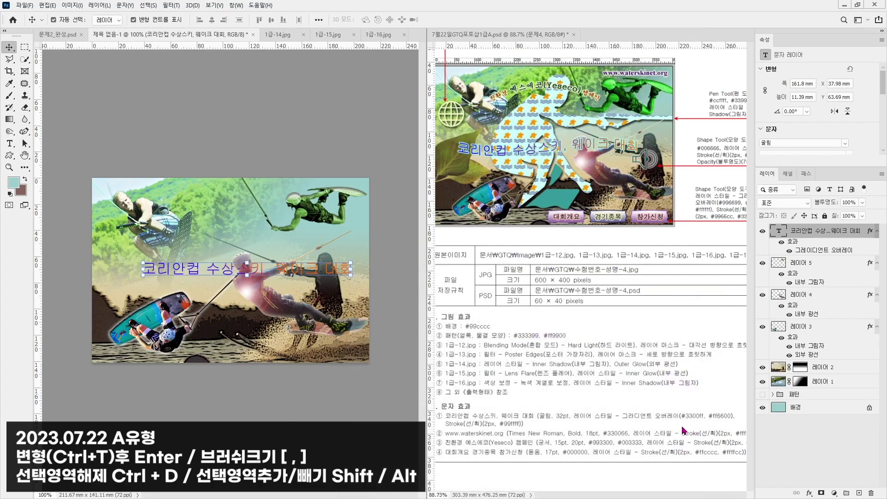
- Add a 2 px outside Stroke in #99ffff to the title text
click(809, 492)
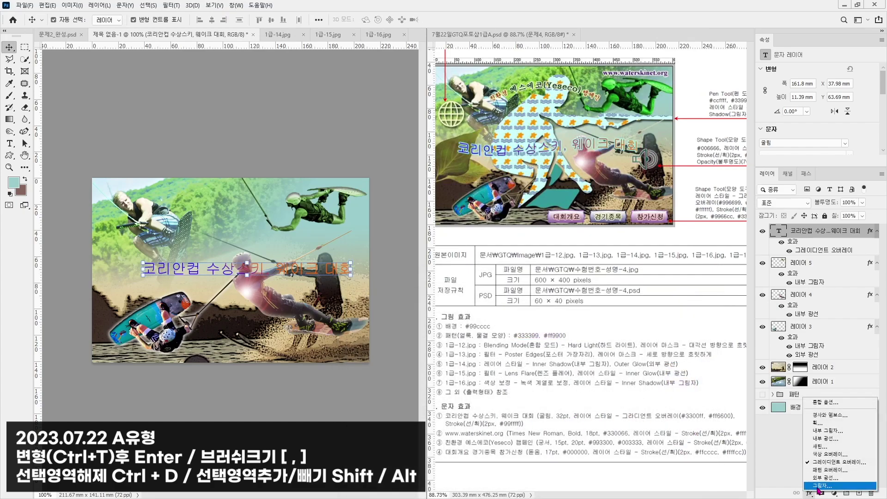
click(822, 424)
drag(510, 258, 597, 81)
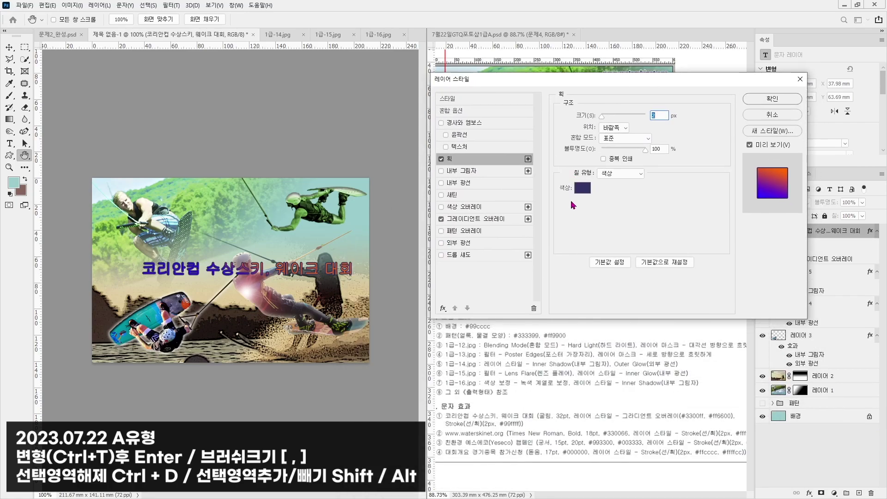
click(582, 187)
text(99ffff)
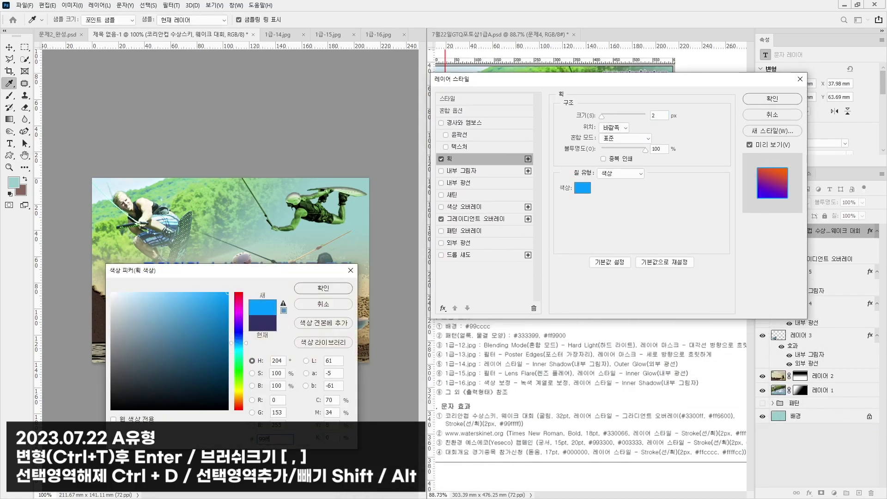
key(Return)
key(Return)
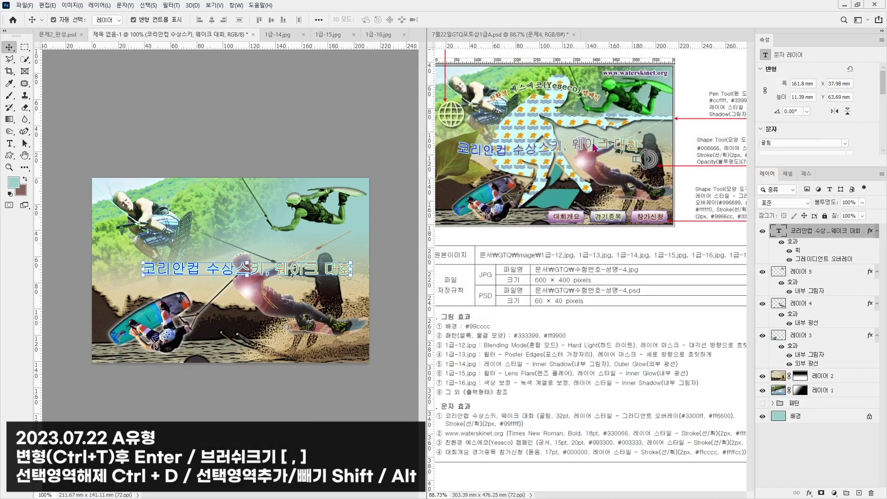
- Warp the title text into a gentle wave, dipping at its start and rising toward its end, and shift it left to match the reference
click(10, 143)
double_click(159, 273)
key(ctrl+a)
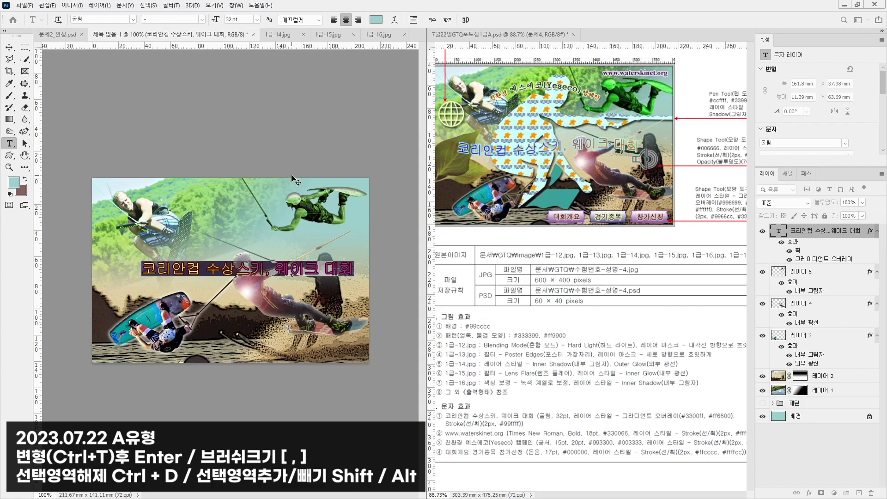
click(393, 20)
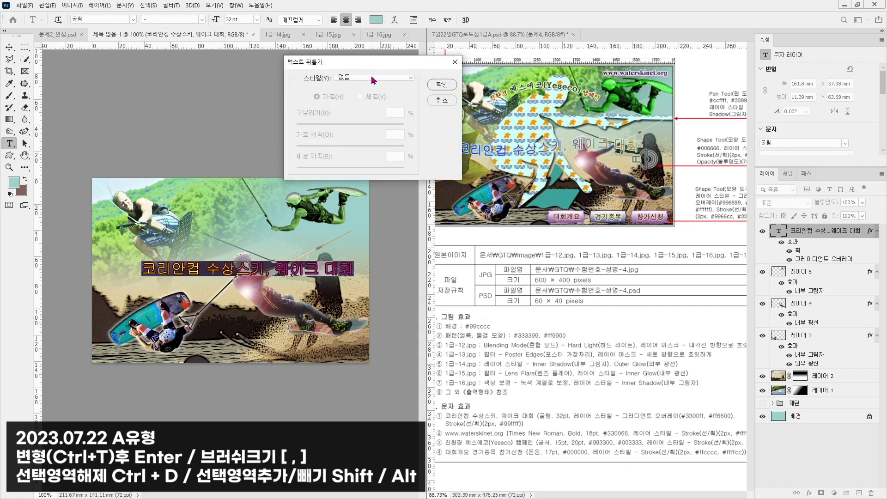
click(374, 79)
click(365, 185)
drag(376, 125, 318, 129)
click(442, 101)
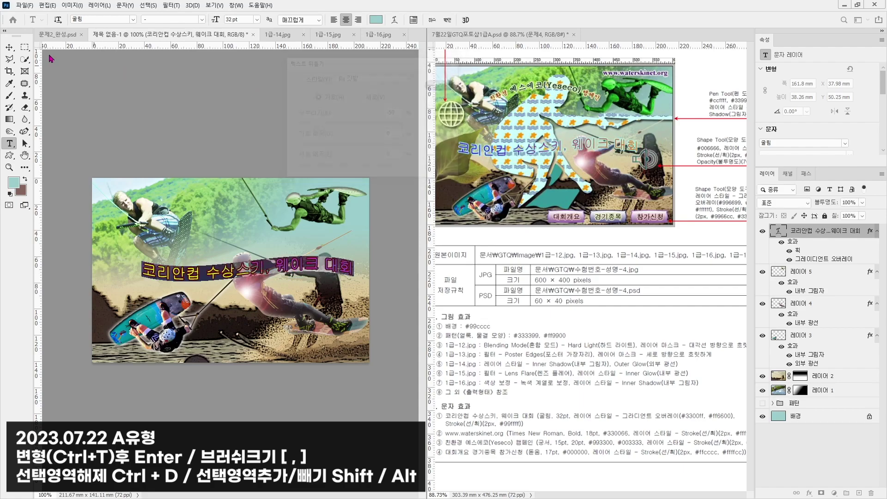
click(10, 47)
drag(201, 276, 174, 280)
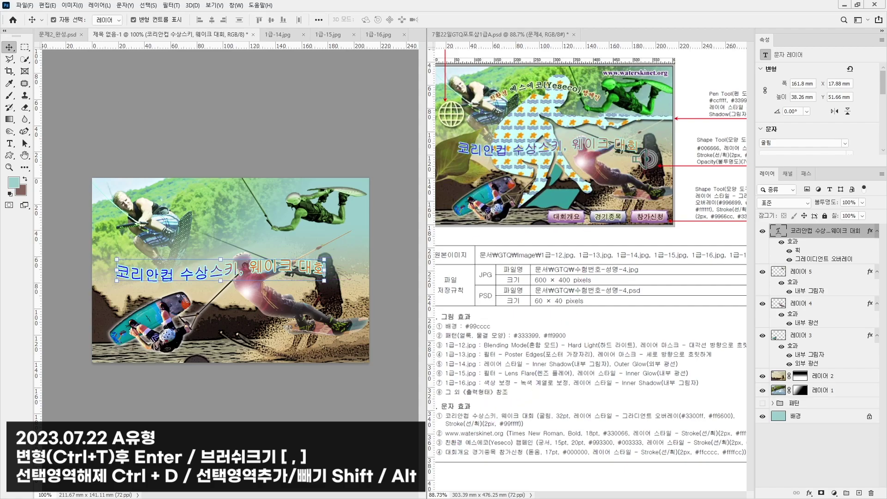
click(9, 144)
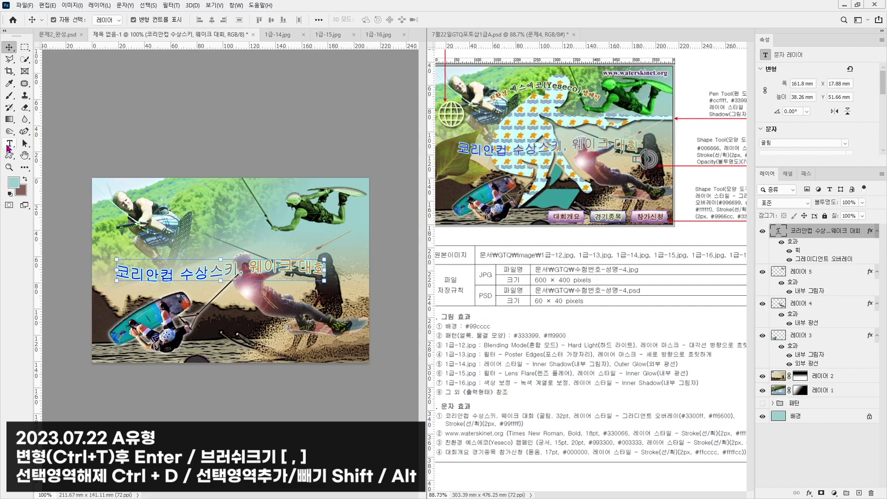
click(261, 189)
text(www.waterskinet.org)
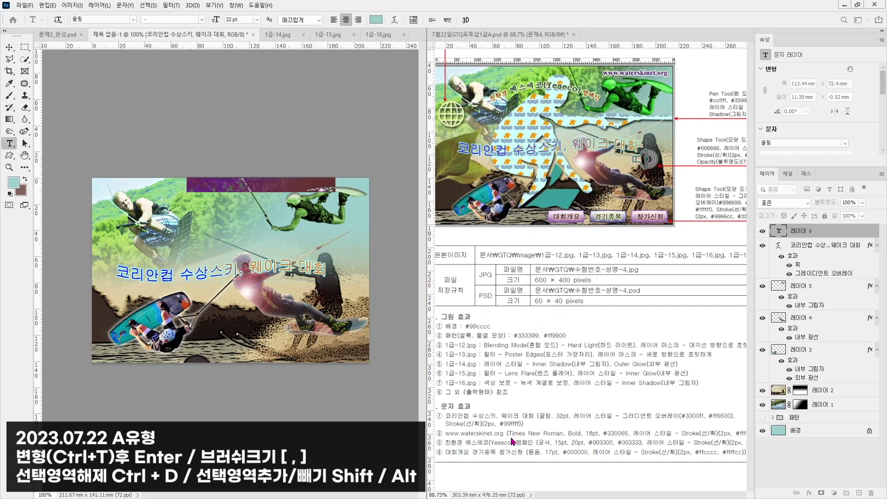
click(97, 17)
text(tim)
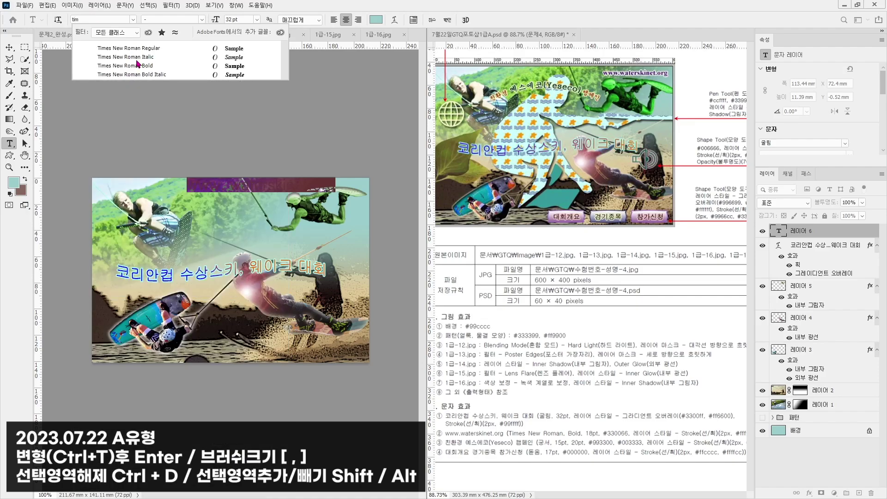
click(138, 64)
click(235, 21)
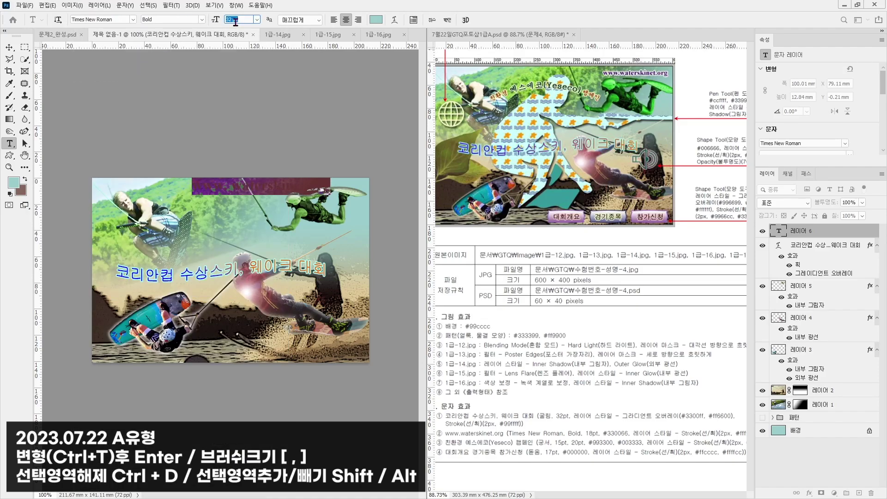
key(Return)
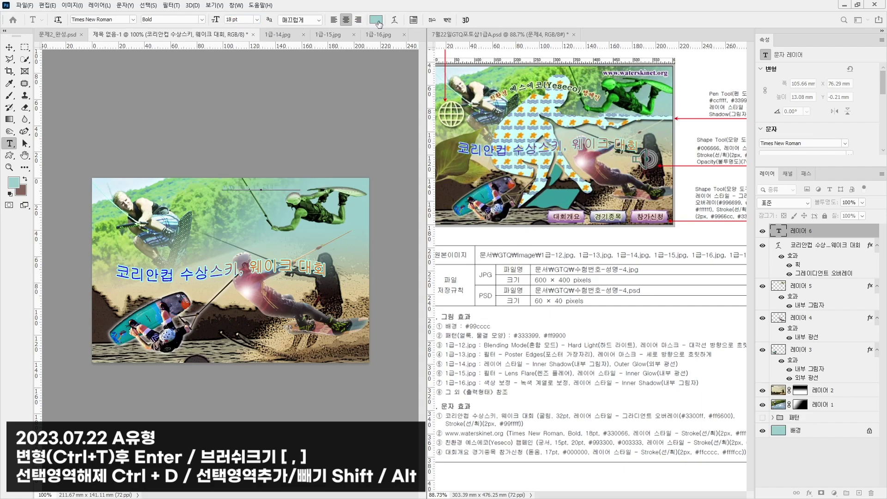
click(375, 20)
text(330066)
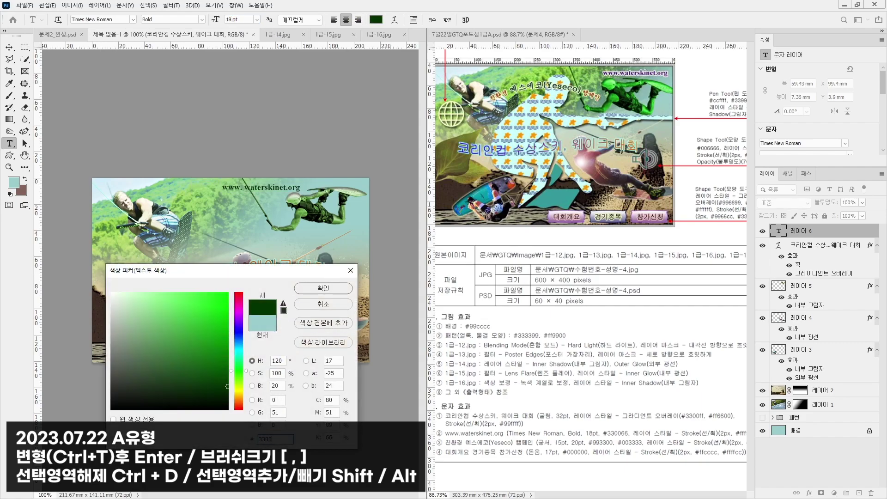
key(Return)
click(9, 47)
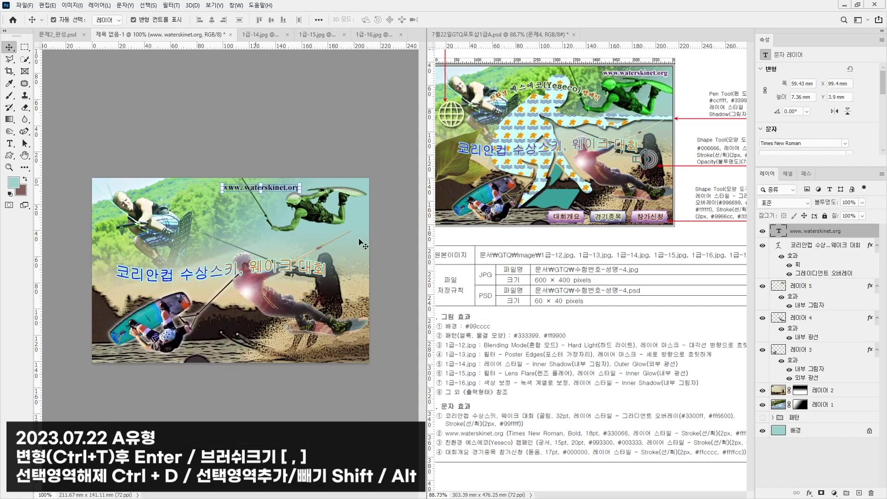
click(808, 494)
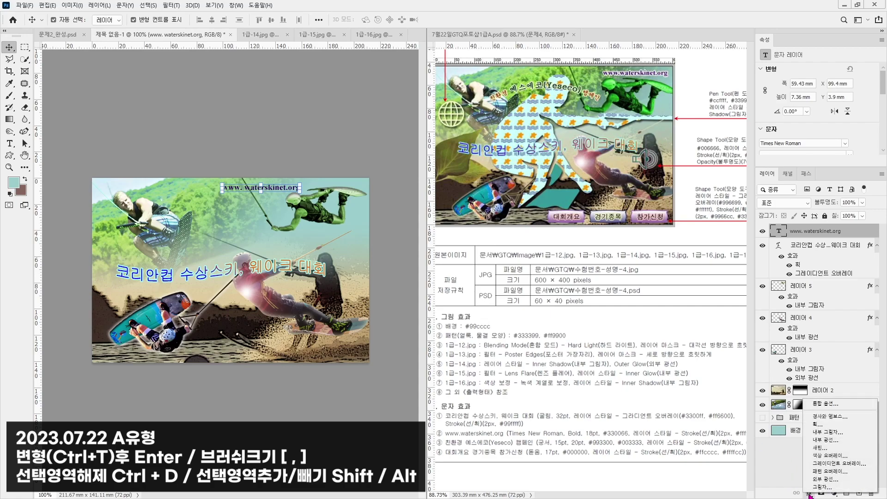
click(818, 423)
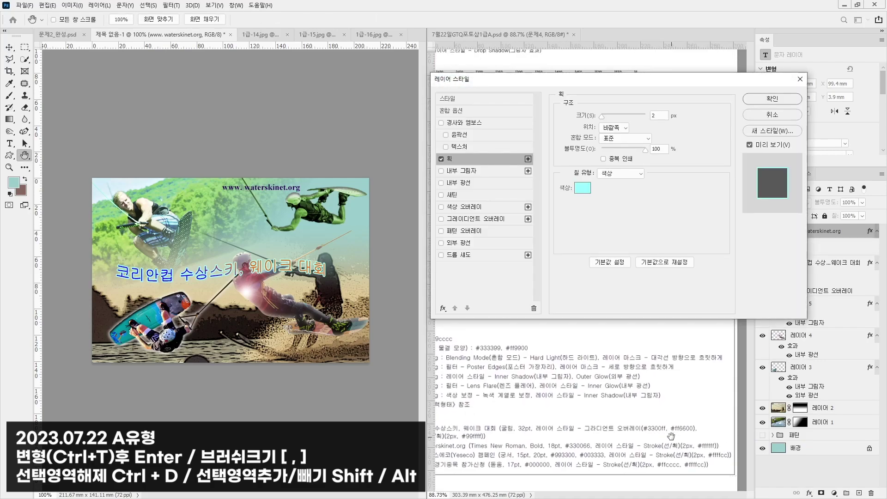
click(584, 187)
click(115, 296)
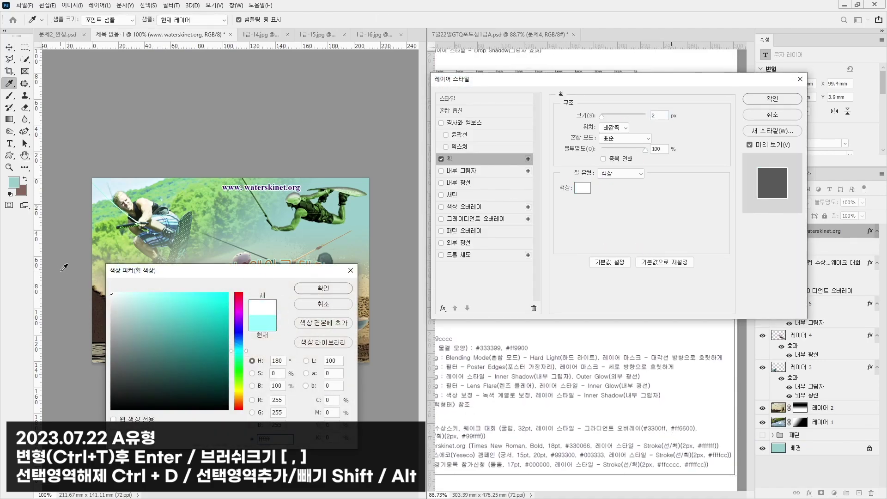
click(319, 289)
click(772, 98)
drag(261, 190, 322, 188)
- Add the text 친환경 예스에코(Yeseco) 캠페인 over the upper-left wakeboarder in 궁서, 15 pt
click(606, 453)
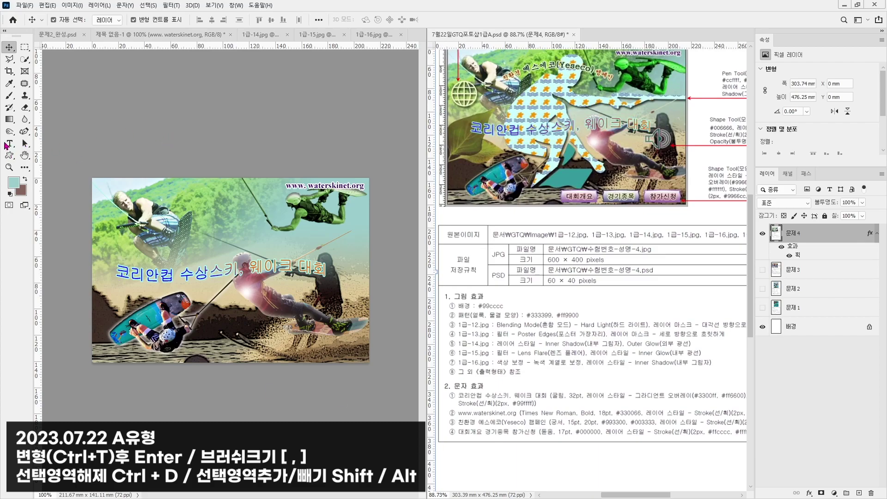
click(7, 144)
click(167, 213)
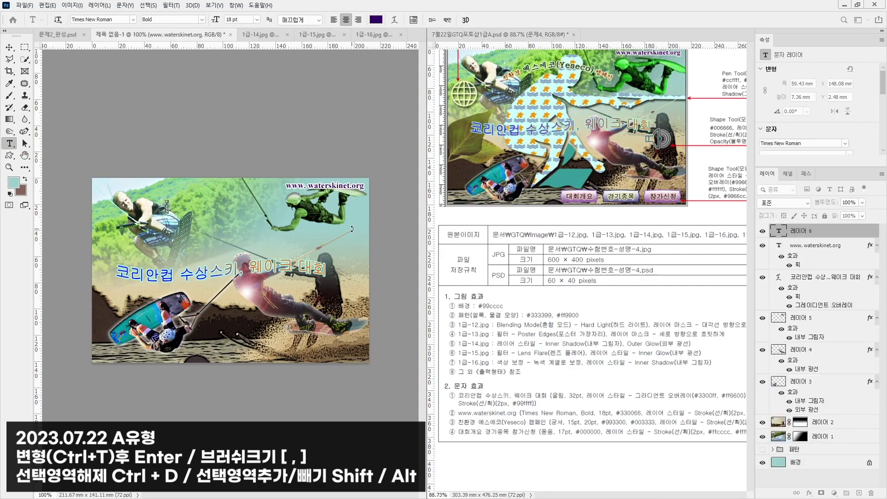
text(친환경 예스에코(Yeseco) 캠페인)
text(궁서)
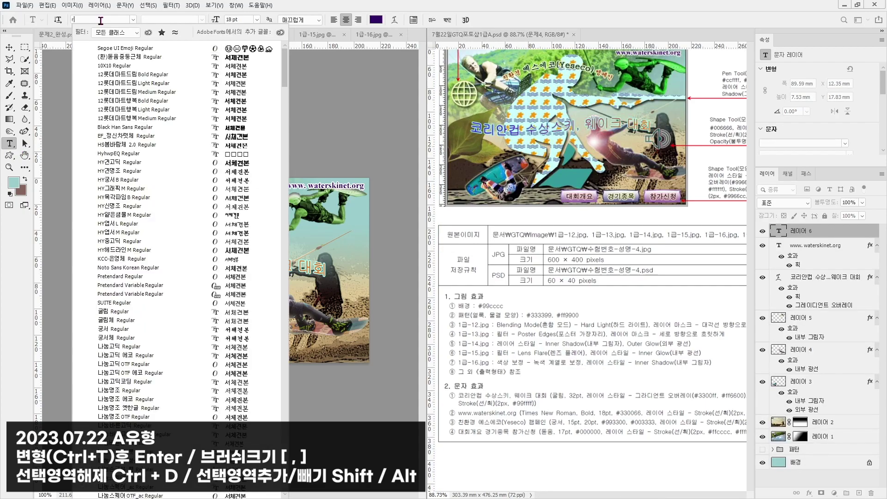
key(Return)
key(Tab)
key(Tab)
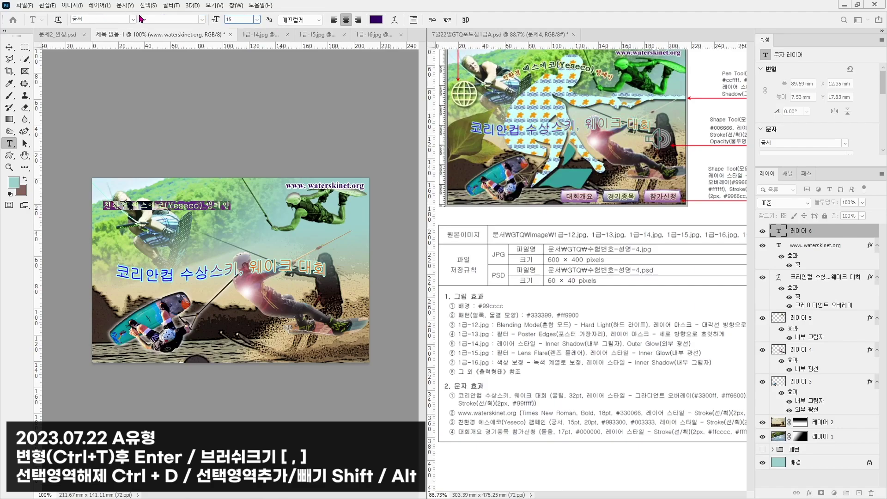
key(Return)
- Enlarge 예스에코(Yeseco) to 20 pt and color the whole campaign line #993300
drag(114, 205, 204, 208)
click(243, 19)
key(ctrl+a)
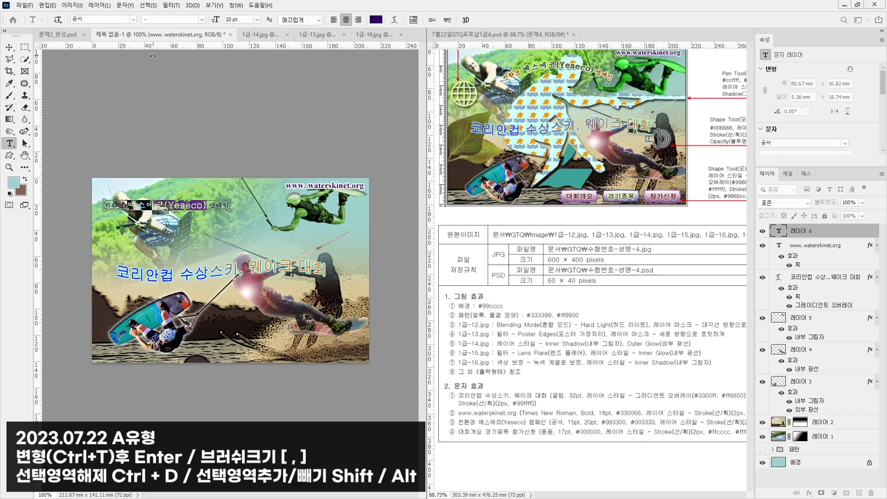
click(376, 19)
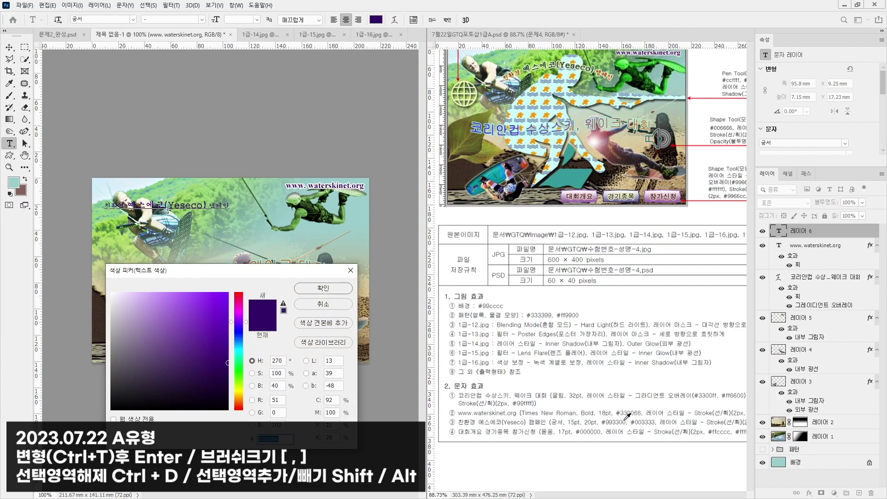
text(9)
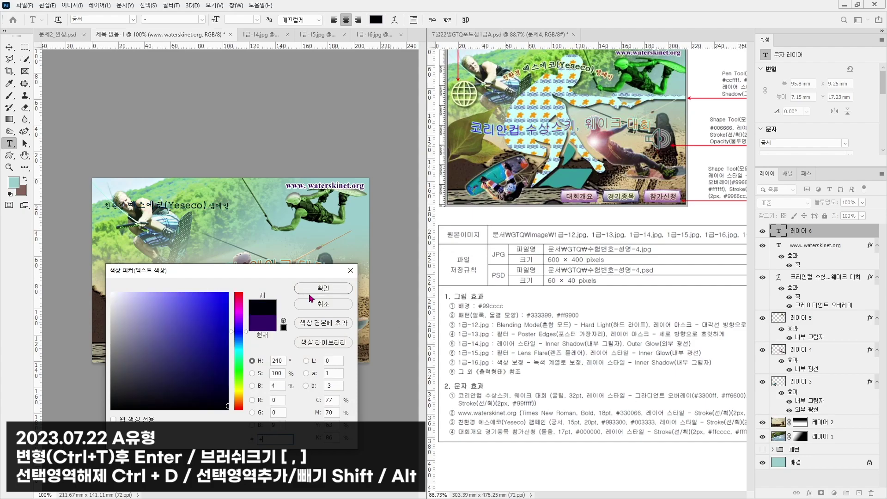
text(93300)
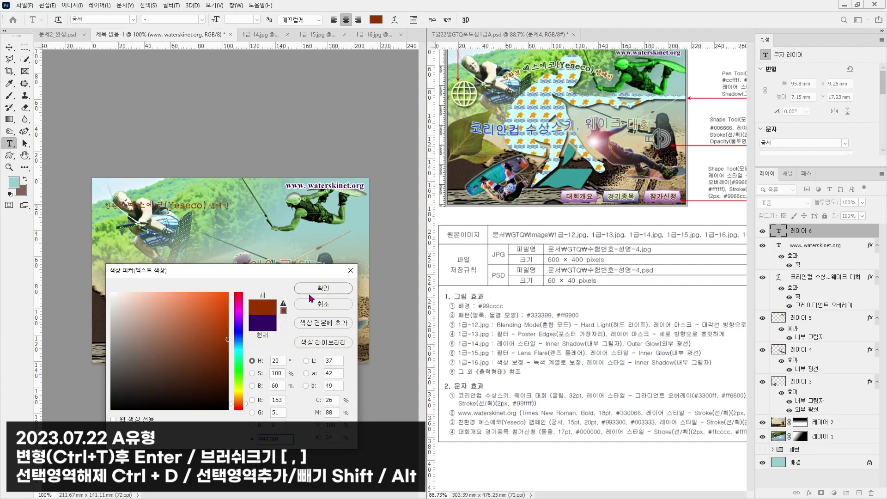
click(310, 291)
- Recolor only the 예스에코(Yeseco) part of the campaign line to #003333 and commit the text
drag(128, 204, 206, 205)
click(372, 20)
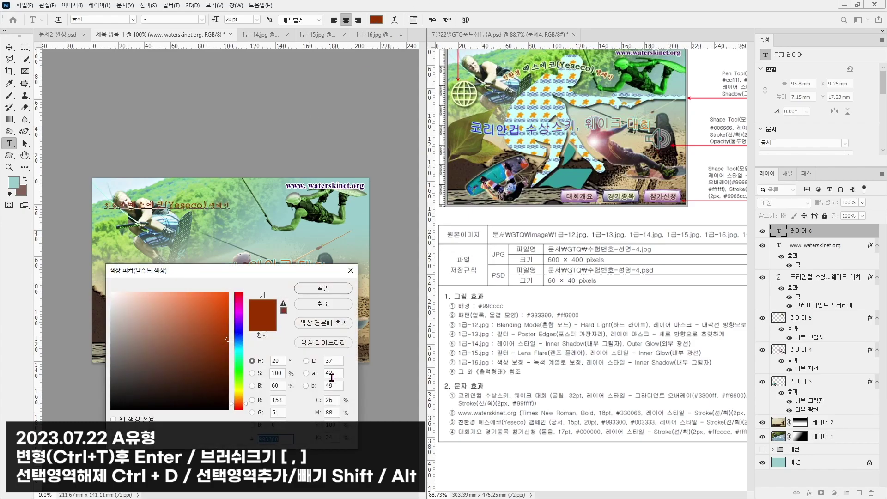
text(003333)
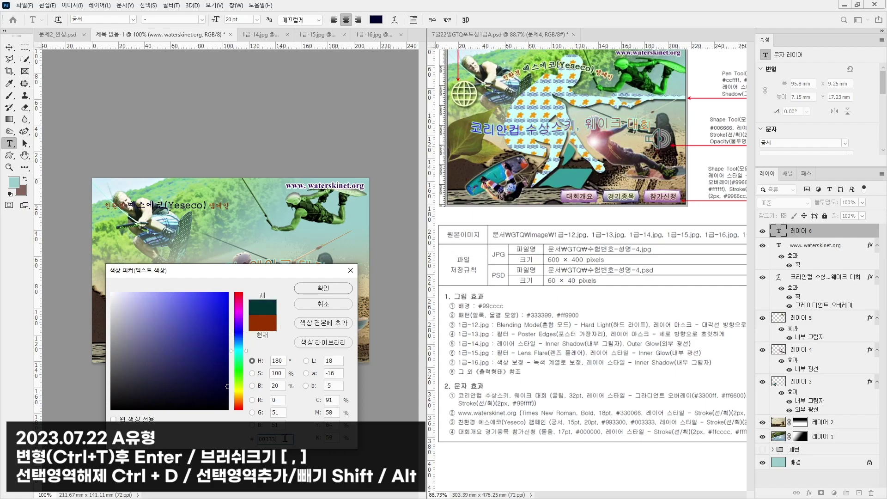
key(Return)
click(9, 47)
- Add a 2 px outside Stroke in #ffffcc to the 친환경 예스에코(Yeseco) 캠페인 text
click(694, 433)
drag(694, 434, 639, 427)
click(107, 205)
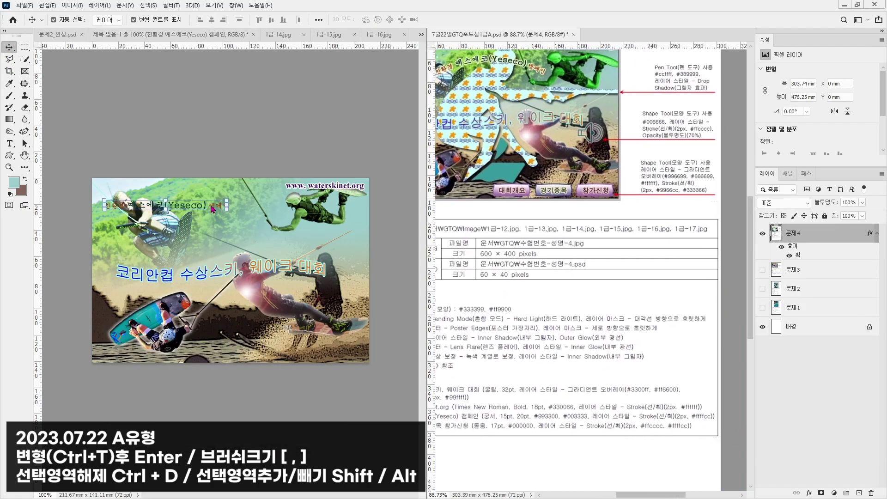
click(808, 492)
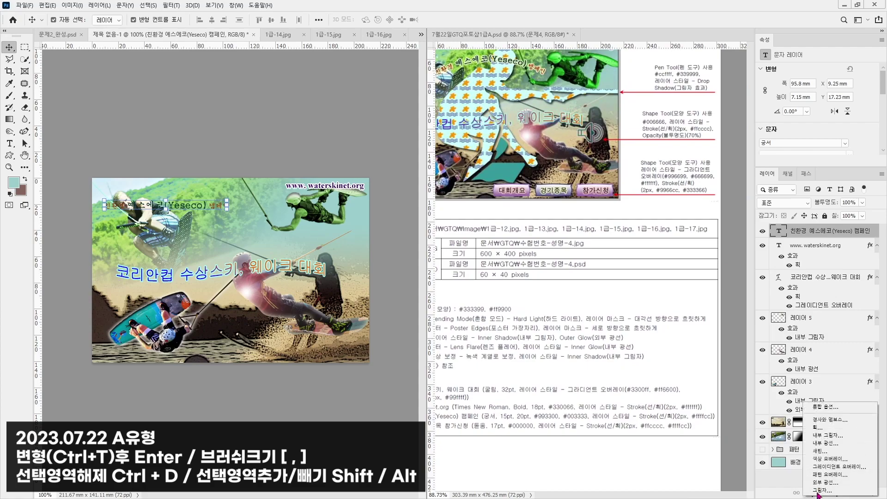
click(826, 427)
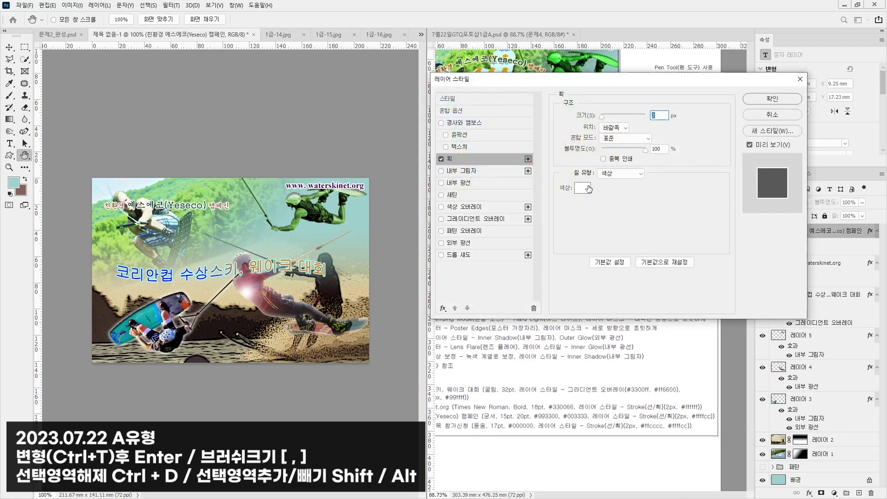
click(583, 188)
text(0)
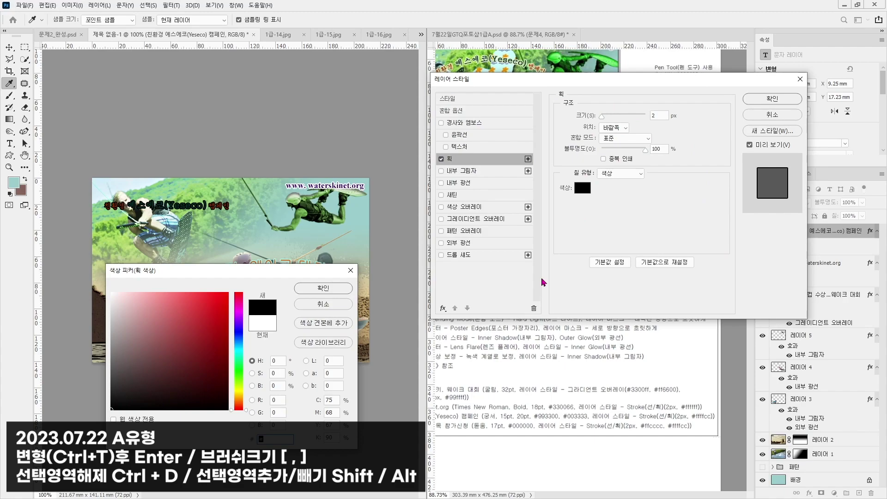
text(ffffcc)
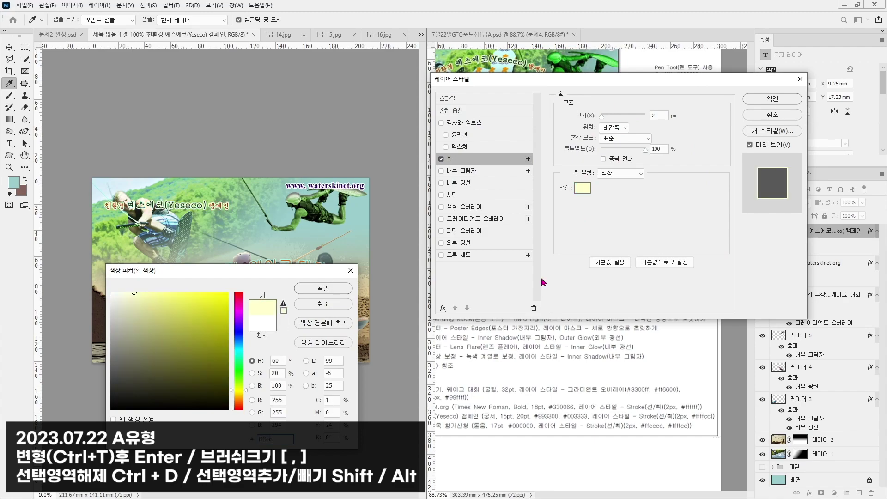
key(Return)
key(Return)
- Warp the campaign text into a gentle upward arch and shift it toward the composite's center to match the reference
click(487, 72)
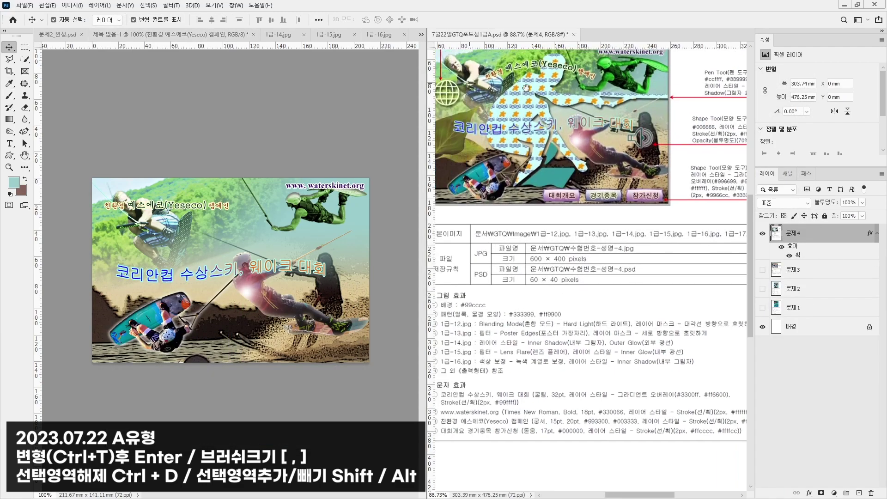
drag(114, 205, 148, 206)
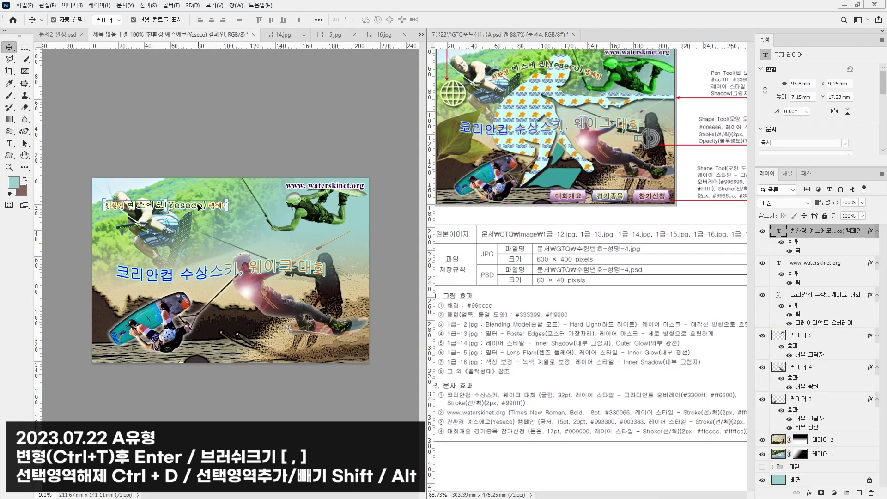
double_click(221, 207)
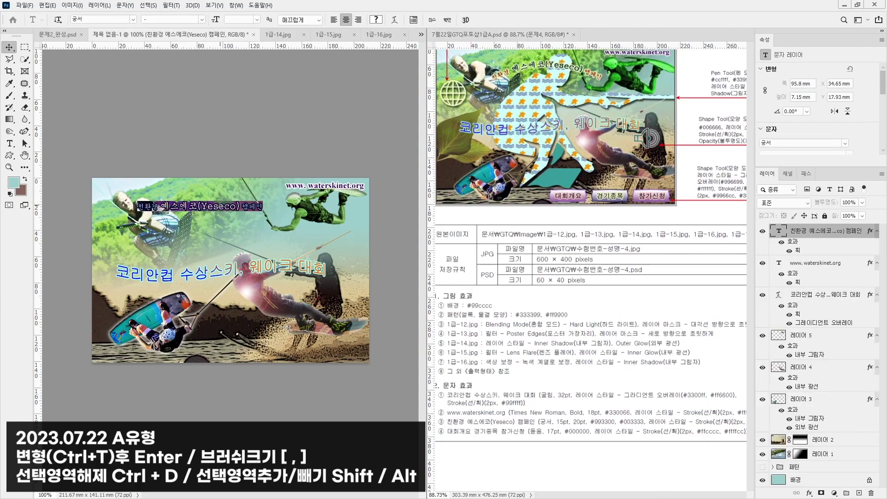
click(394, 20)
click(365, 79)
click(369, 87)
drag(377, 125, 364, 125)
click(432, 83)
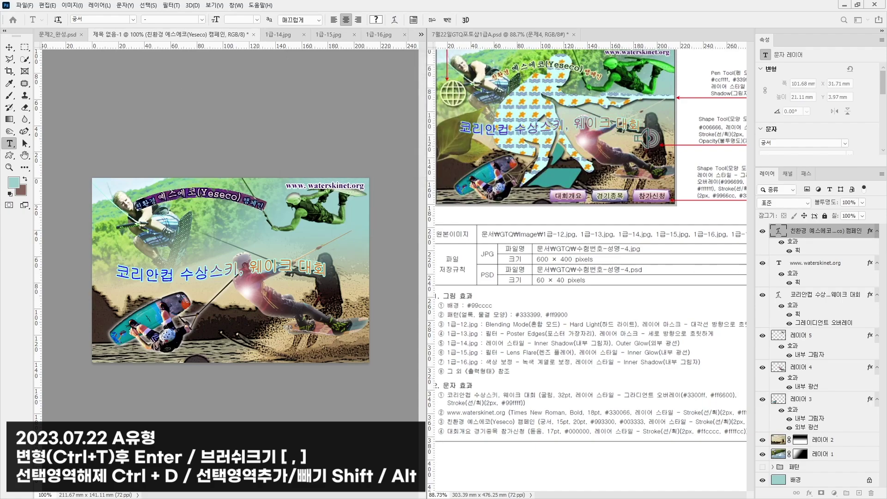
click(9, 47)
drag(227, 198, 241, 201)
click(277, 137)
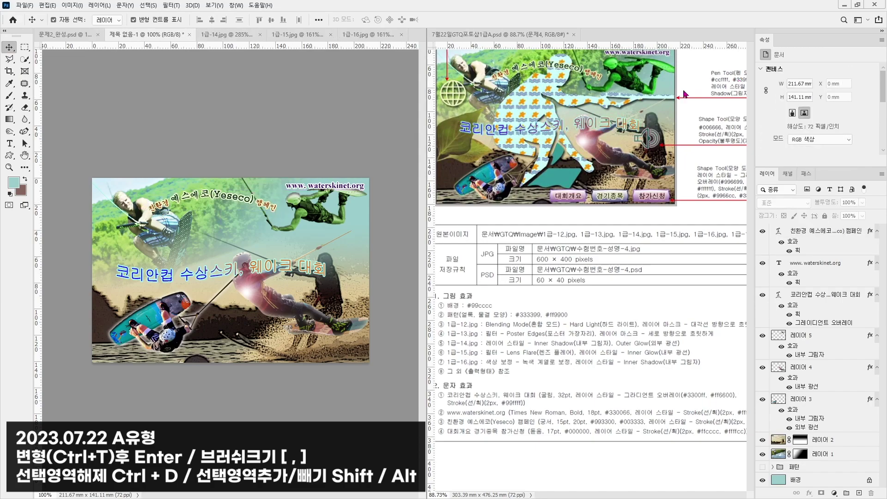
- Draw a Banner 3 custom shape about 121 × 47 px near the composite's bottom edge, below the large wakeboarder
click(538, 122)
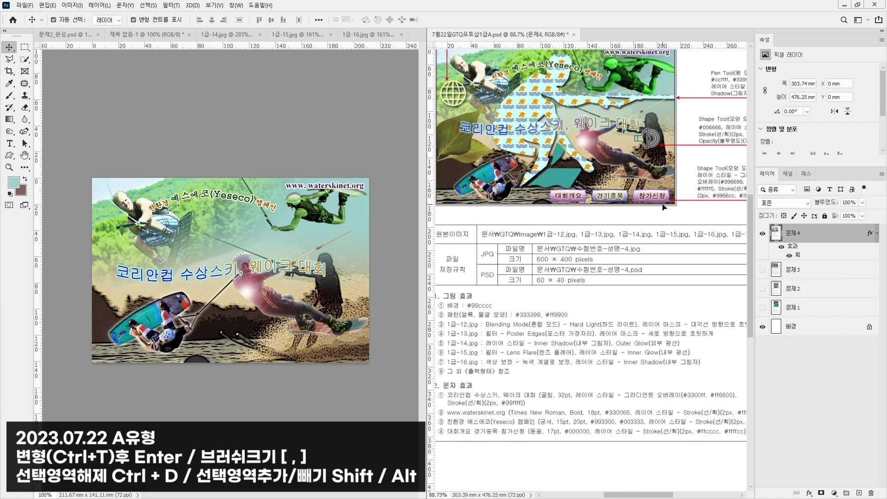
scroll(663, 206, right, 3)
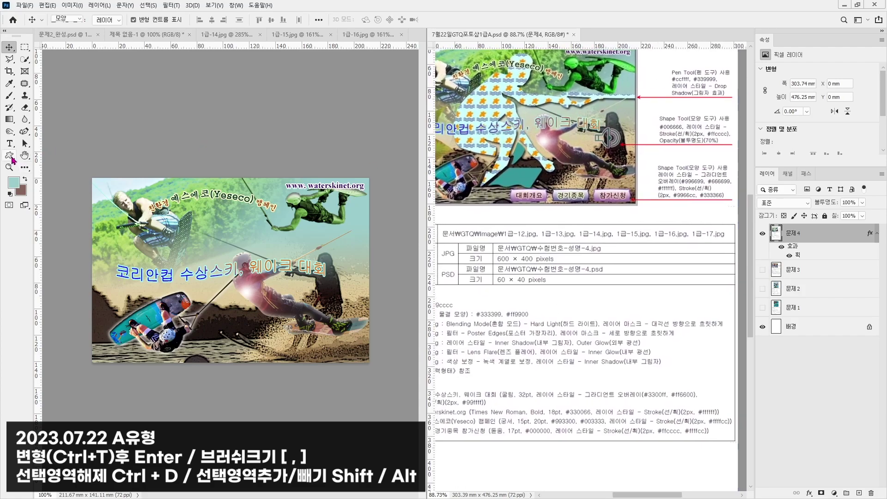
right_click(10, 157)
click(44, 201)
click(369, 19)
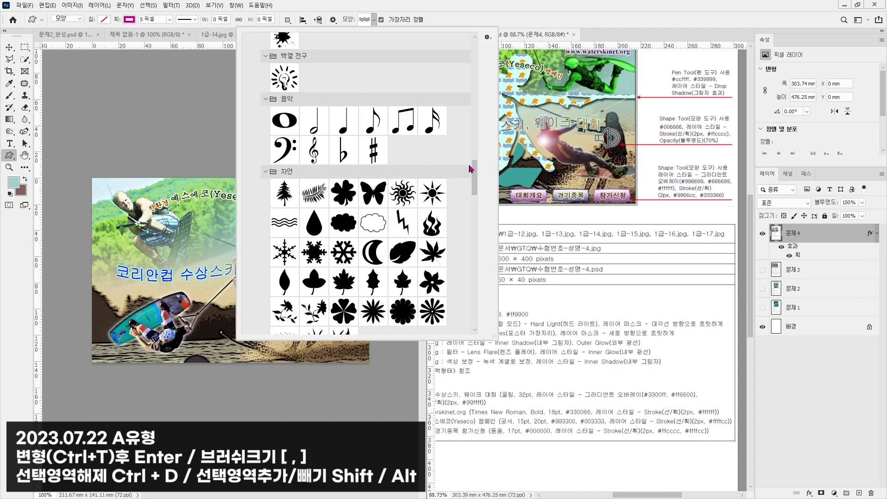
scroll(466, 169, down, 2)
scroll(335, 154, up, 6)
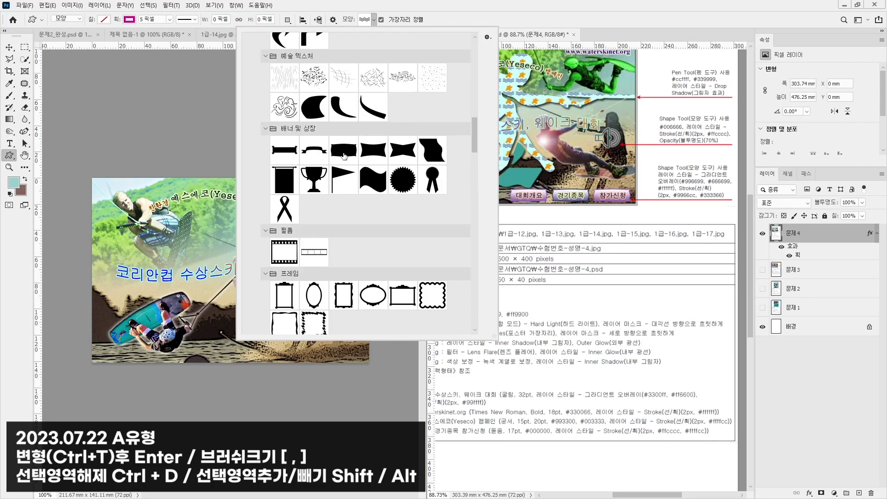
click(347, 152)
key(Return)
drag(215, 333, 270, 355)
- Give the new banner shape a solid blue fill
click(104, 20)
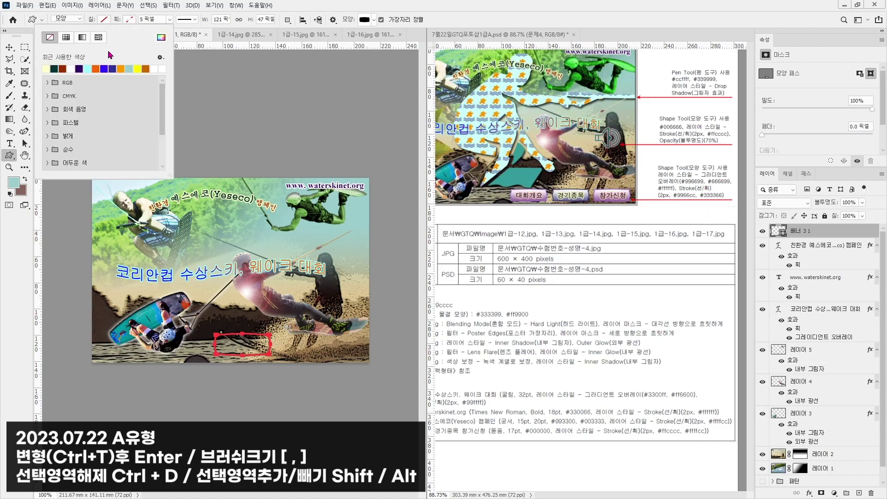
click(104, 69)
click(10, 47)
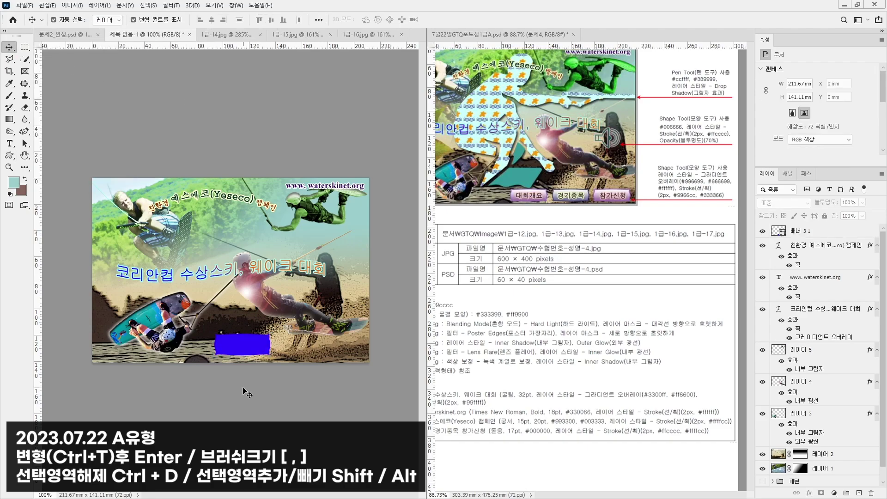
- Add a Gradient Overlay to the banner shape and set the gradient's starting color stop to #ffffff
click(253, 355)
click(808, 493)
click(831, 464)
drag(531, 74, 407, 267)
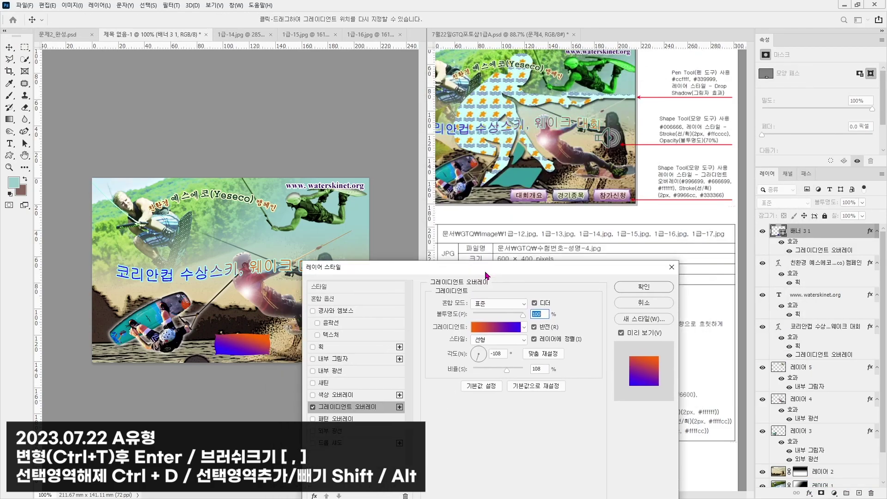
click(492, 331)
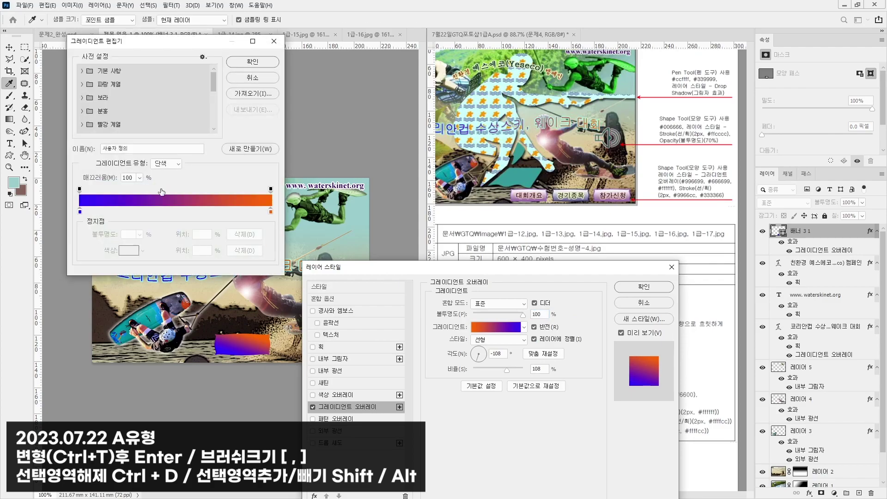
click(81, 213)
click(129, 251)
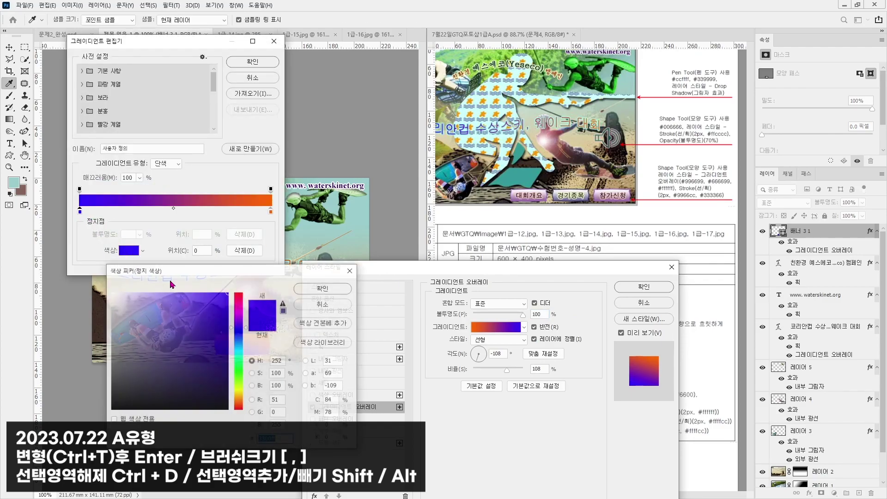
text(ffffff)
key(Return)
- Set the ending color stop of the banner's gradient to #996699
click(270, 211)
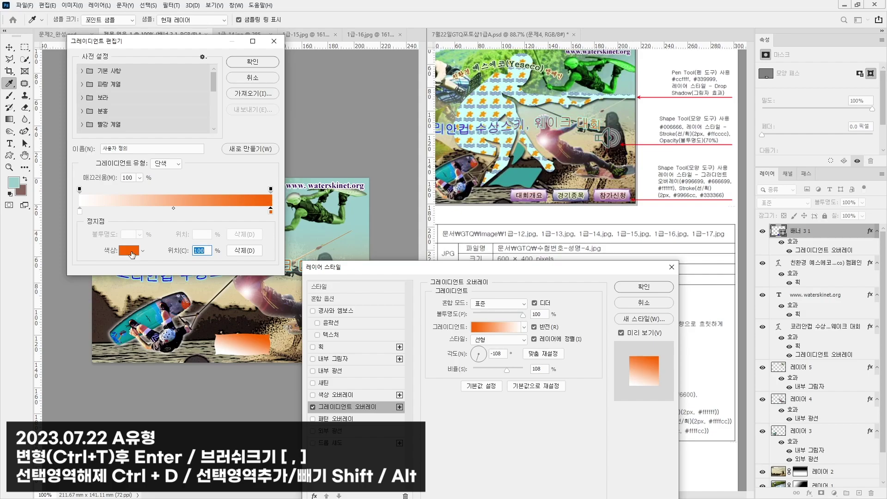
click(129, 251)
text(009966)
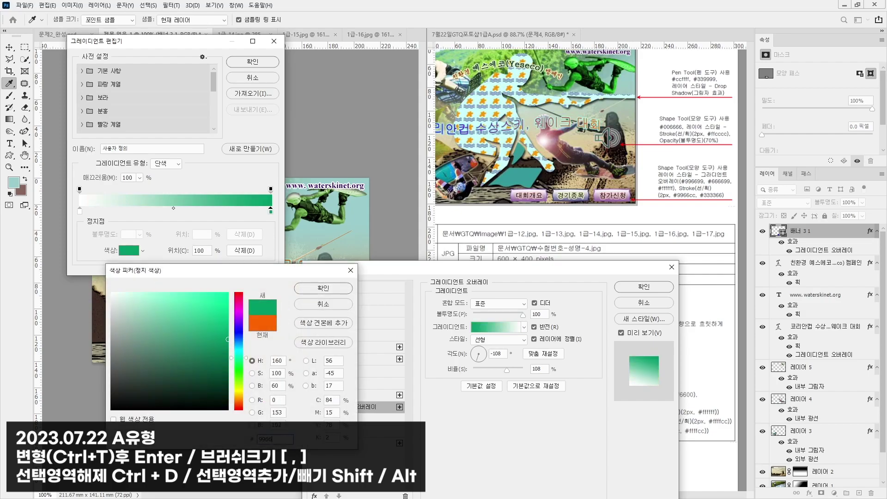
text(996699)
key(Return)
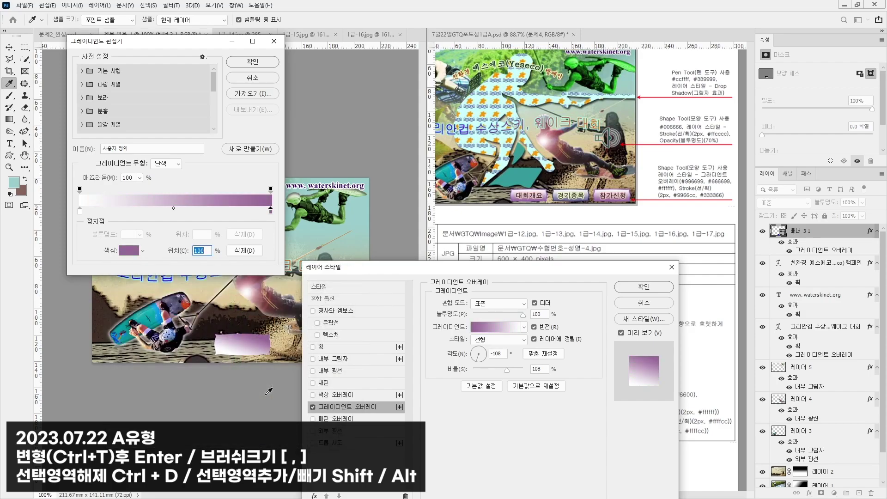
- Enable a stroke on the banner and set its Gradient Overlay angle to 90°
key(Return)
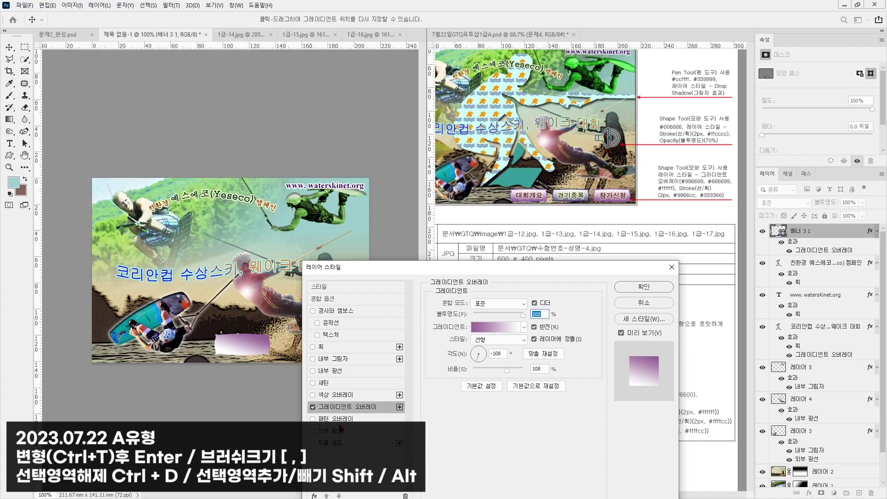
click(314, 347)
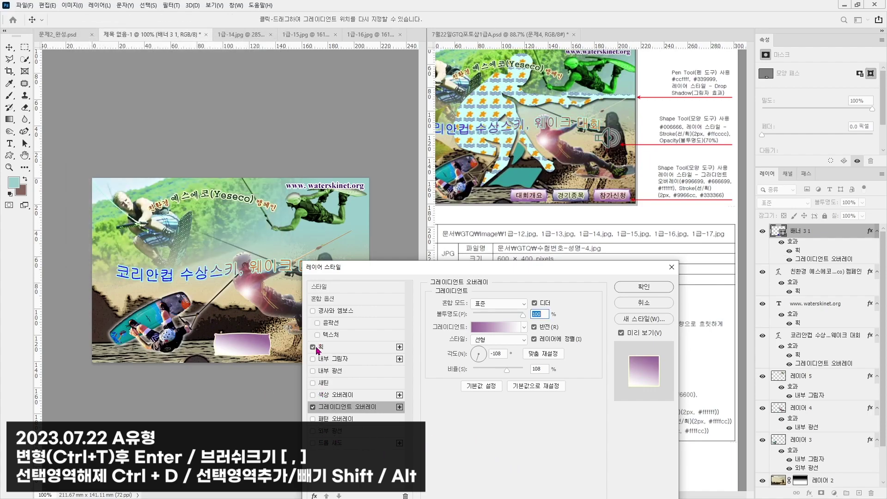
click(479, 351)
drag(480, 354, 480, 353)
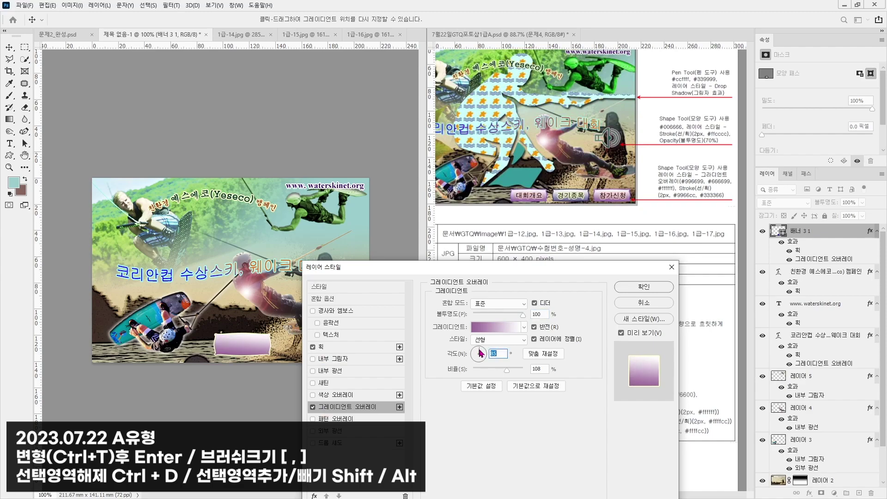
click(481, 354)
- Set the banner's stroke color to #9966cc and apply the layer style
click(336, 349)
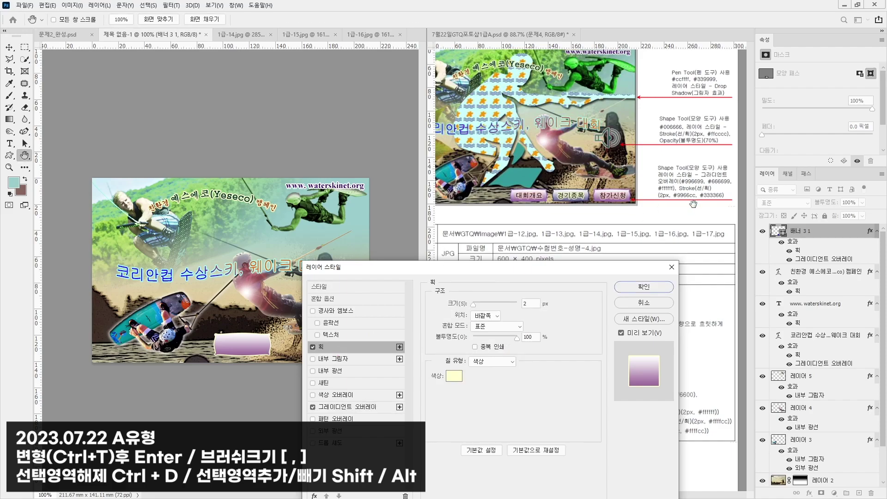
click(453, 375)
text(9966cc)
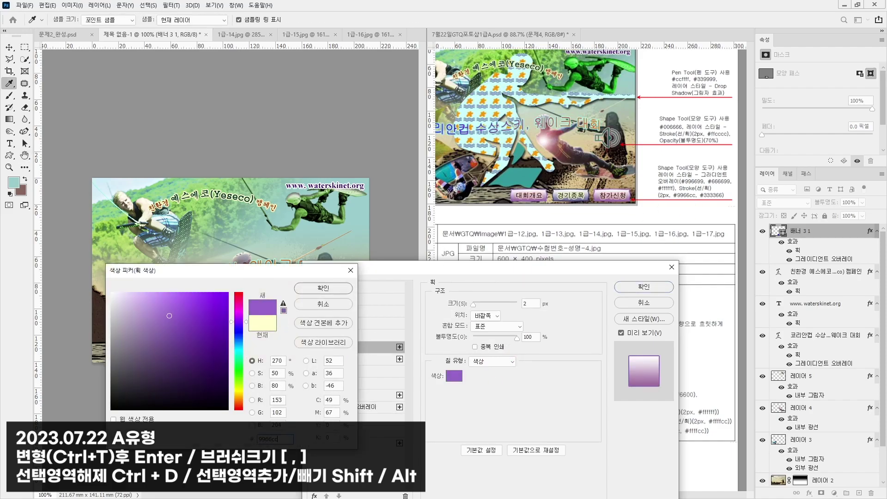
key(Return)
key(Return)
- Duplicate the styled banner twice, placing the three banners side by side along the composite's bottom edge
key(v)
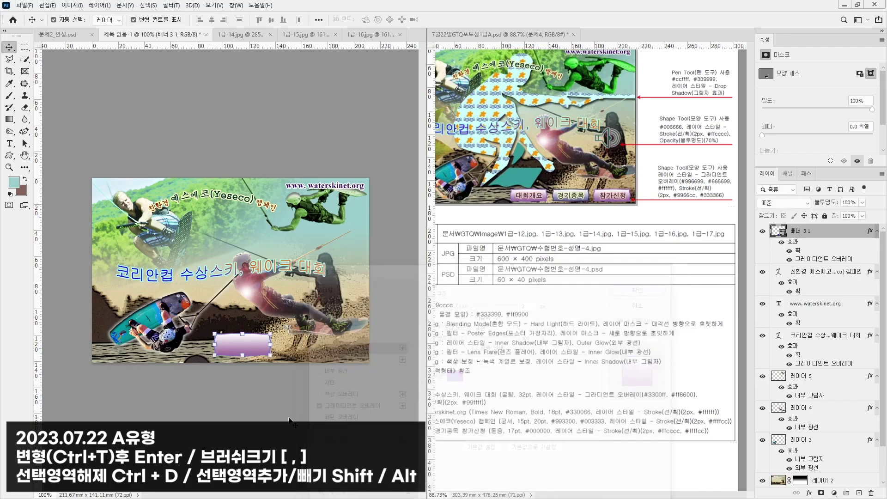
click(256, 305)
mouse_move(277, 350)
mouse_down()
mouse_move(342, 348)
mouse_move(236, 342)
mouse_move(292, 343)
mouse_up()
- Scale all three banners down slightly together and distribute them evenly in a horizontal row
shift+click(354, 350)
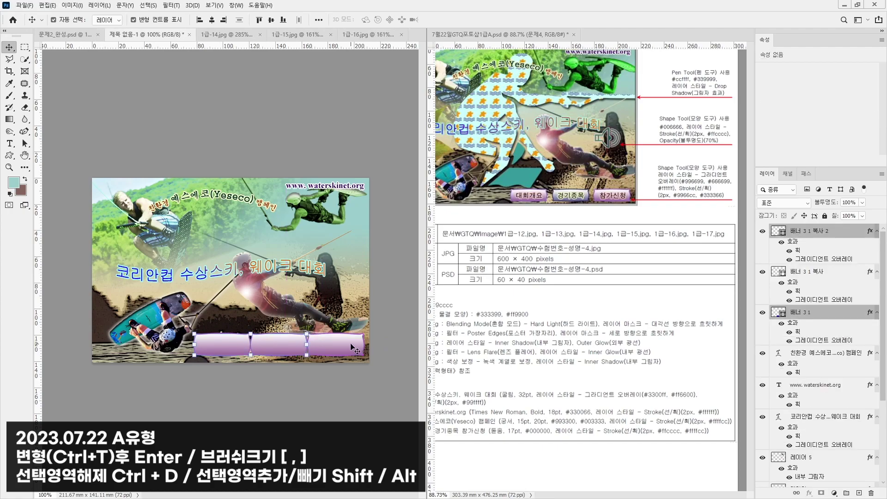
shift+click(222, 346)
key(ctrl+t)
drag(194, 344, 231, 350)
key(Return)
key(alt+shift+bracketright)
key(alt+shift+bracketright)
click(298, 19)
click(328, 118)
- Change the ending color stop of the middle banner's Gradient Overlay to #666699
click(281, 350)
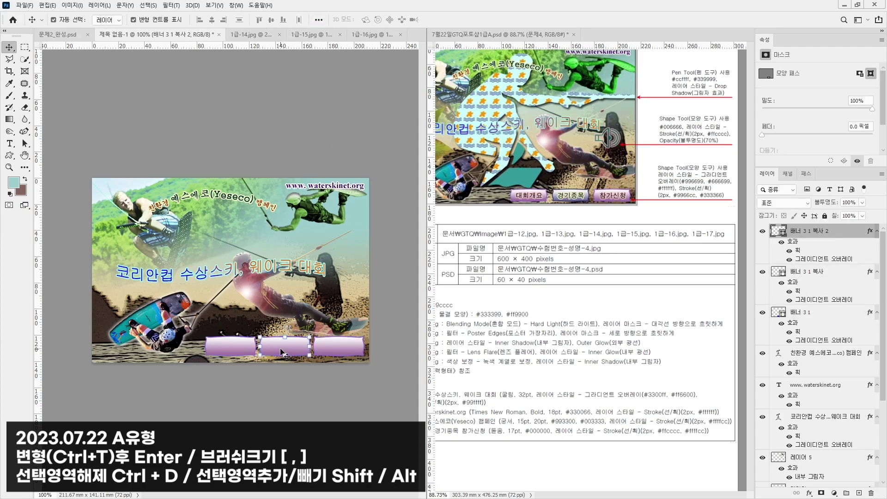
double_click(814, 260)
click(481, 316)
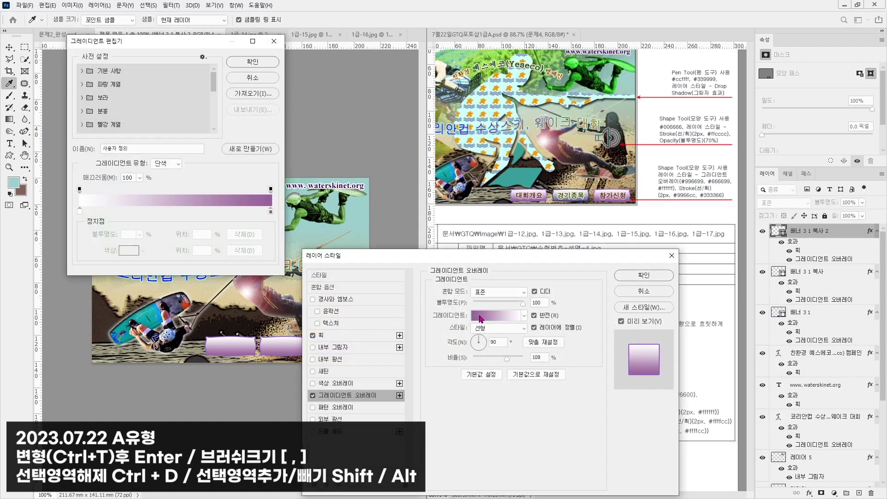
click(270, 212)
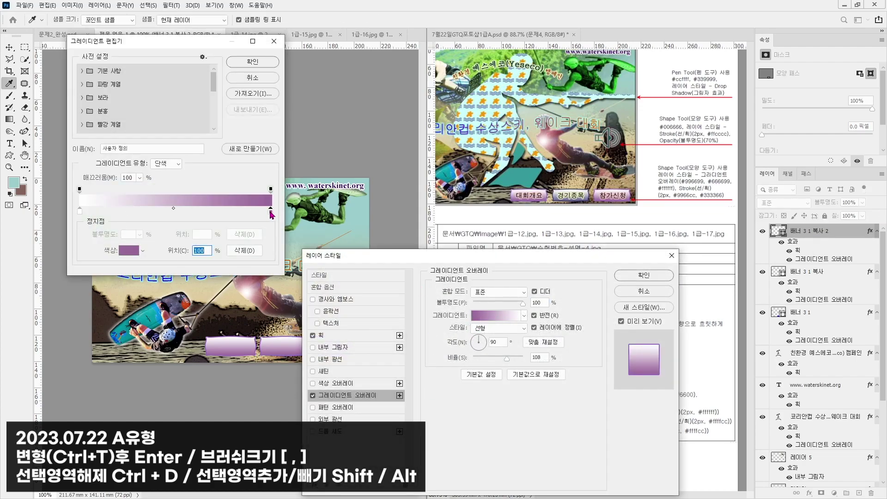
click(131, 250)
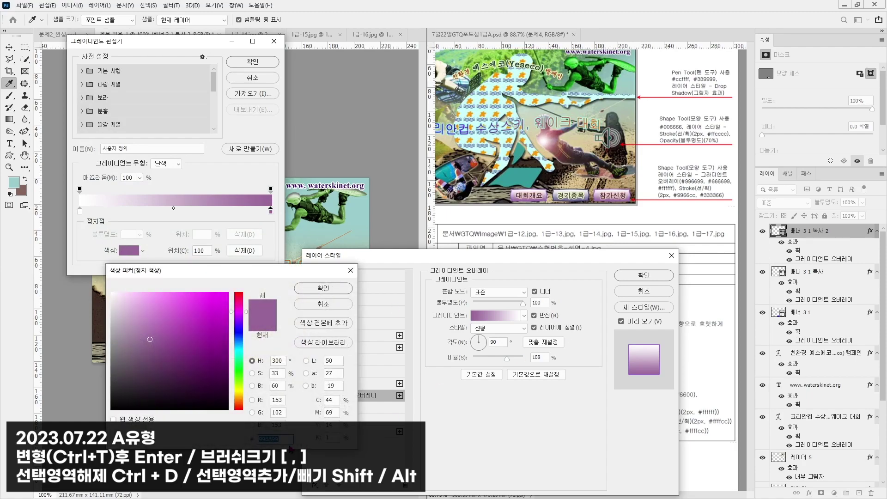
text(666699)
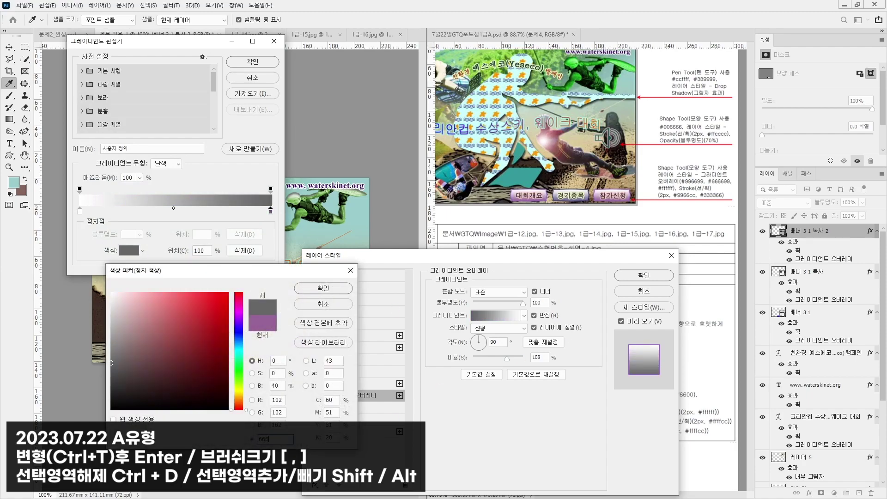
key(Return)
key(Return)
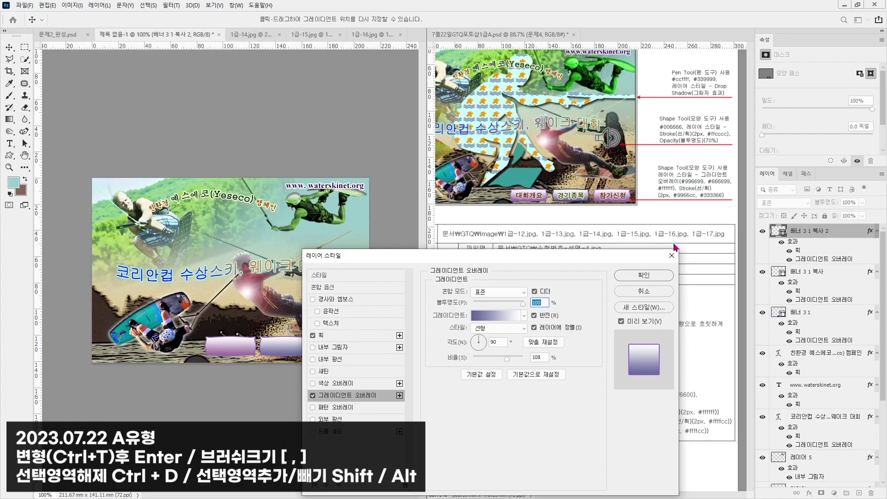
- Set the middle banner's stroke color to #333366 and apply the layer style
click(330, 339)
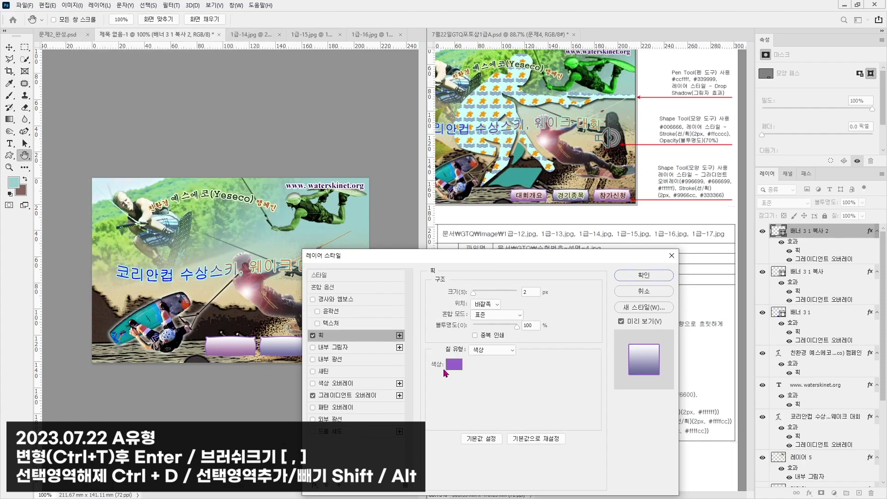
click(454, 365)
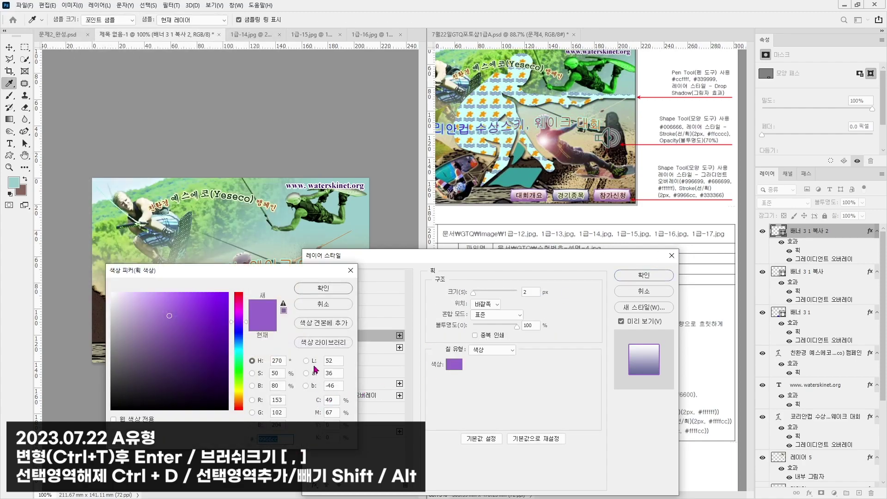
text(333366)
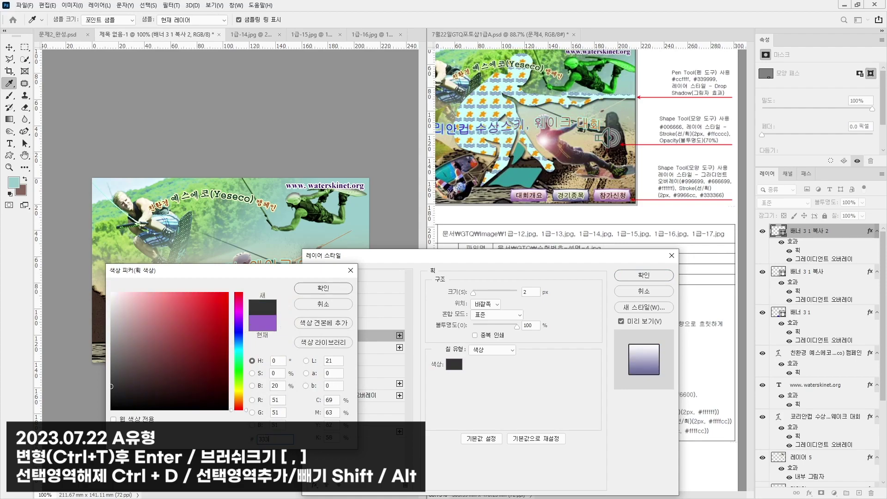
key(Return)
key(Return)
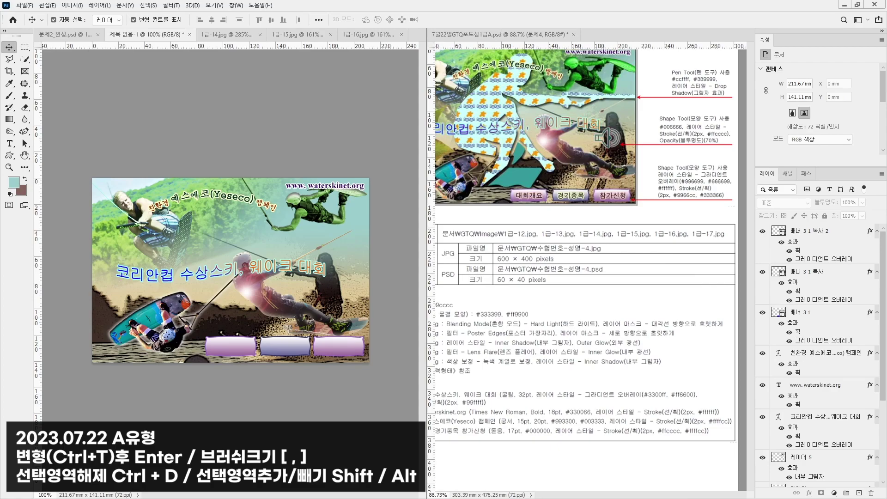
- Add the text 대회개요 just above the banner row
click(9, 144)
click(257, 314)
text(대회개요)
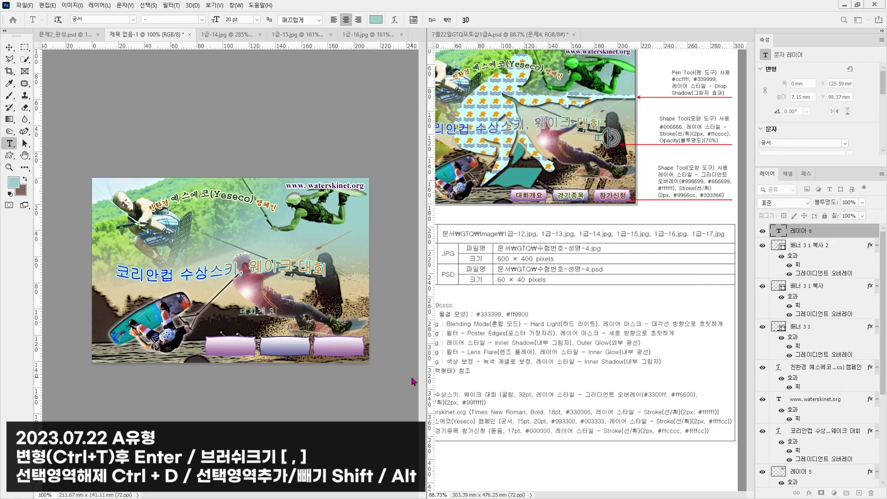
- Set the whole 대회개요 text to the 돋움 font at 17 pt
key(ctrl+a)
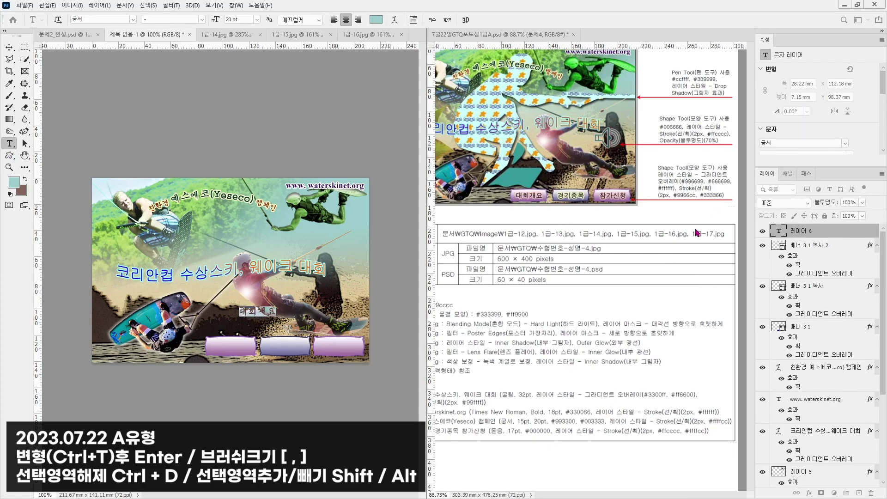
click(100, 19)
text(돋)
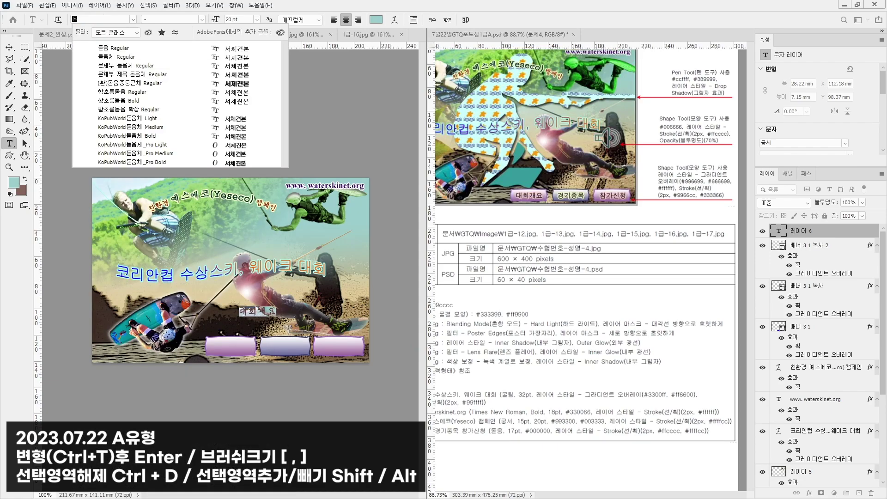
text(움)
key(Return)
click(236, 18)
text(17)
key(Return)
- Set the 대회개요 text color to black #000000 and commit the text
click(377, 20)
click(112, 408)
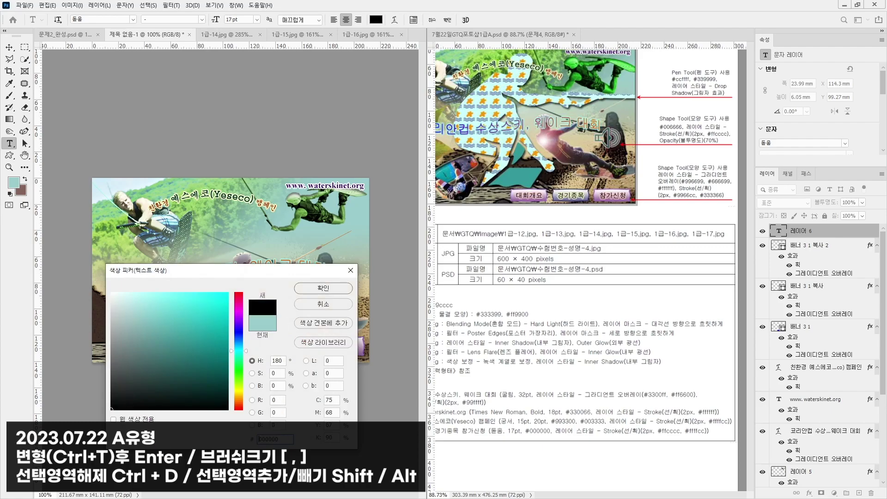
key(Return)
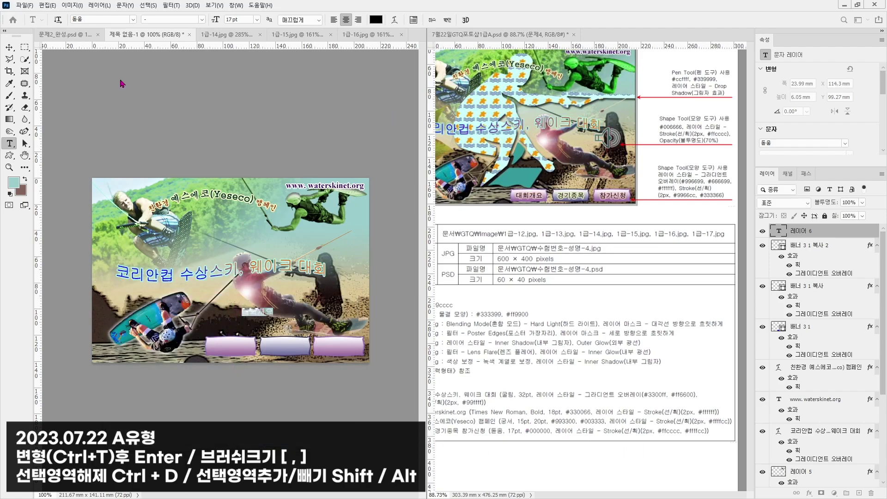
click(8, 47)
- Add a 2 px outside stroke in #ffcccc to the 대회개요 text
click(809, 493)
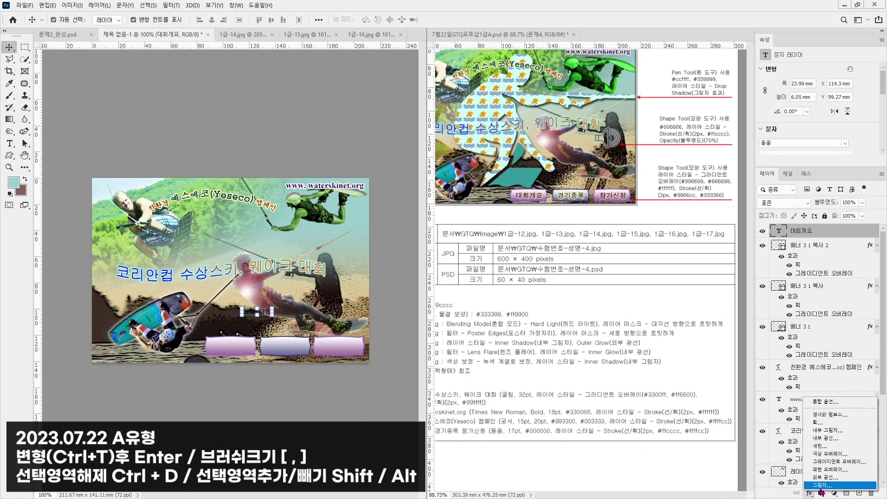
click(827, 422)
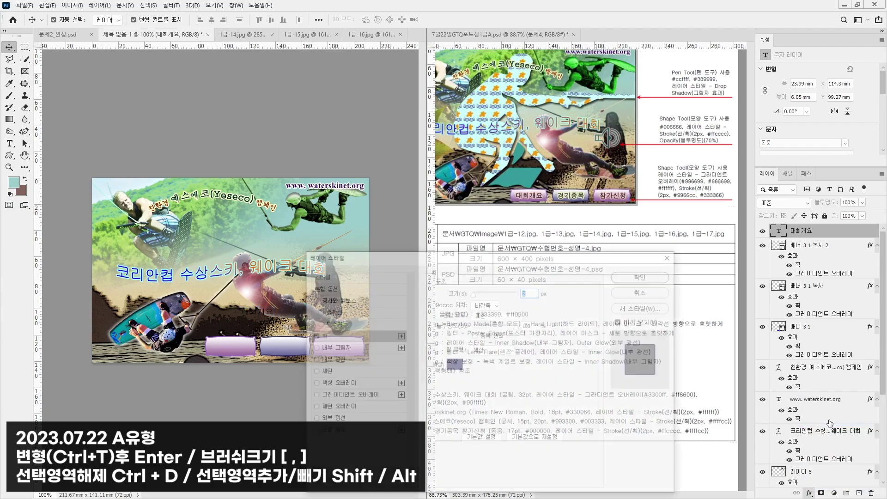
drag(489, 254, 322, 67)
click(283, 175)
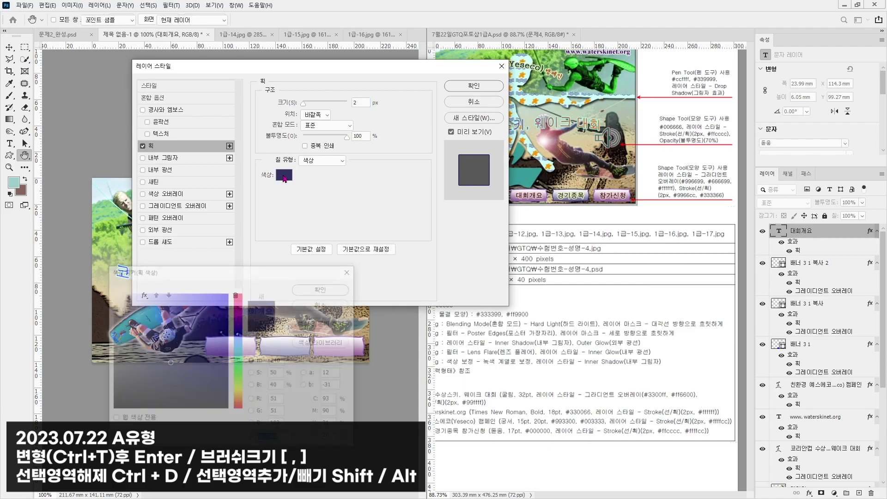
key(BackSpace)
text(ffcccc)
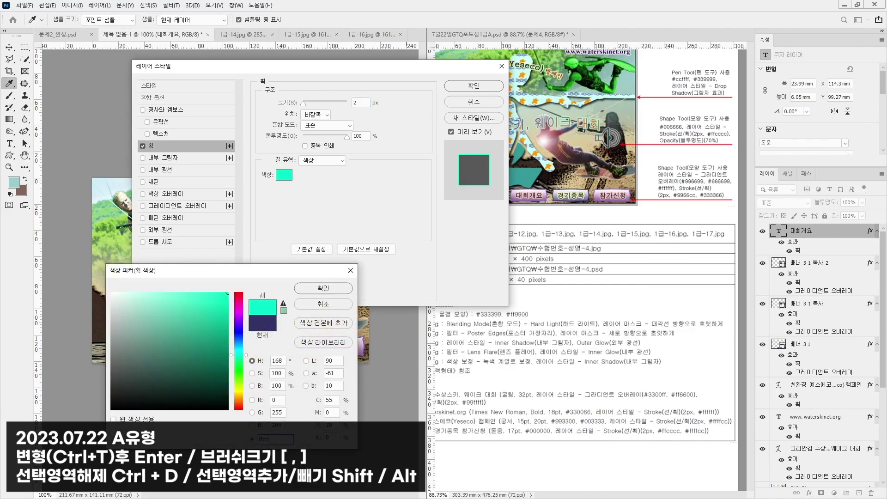
key(Return)
key(Return)
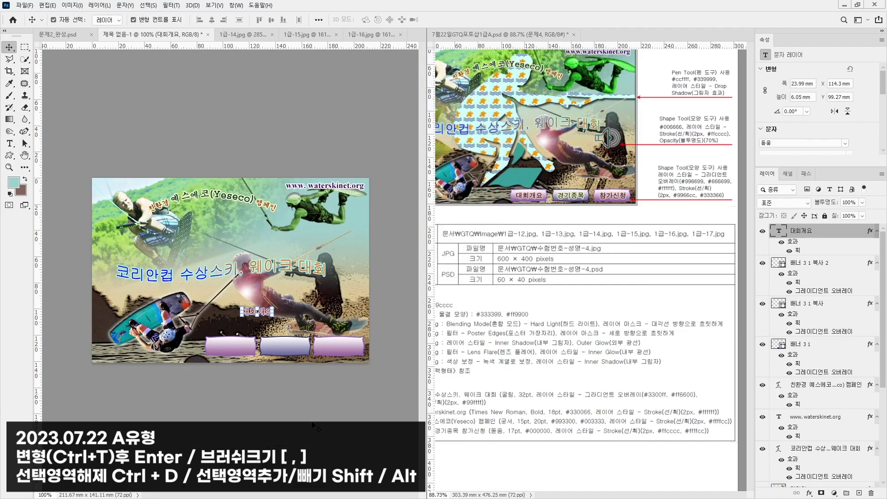
- Move the 대회개요 text onto the leftmost banner and place a copy of it on the rightmost banner
click(319, 426)
drag(258, 312, 347, 352)
click(249, 364)
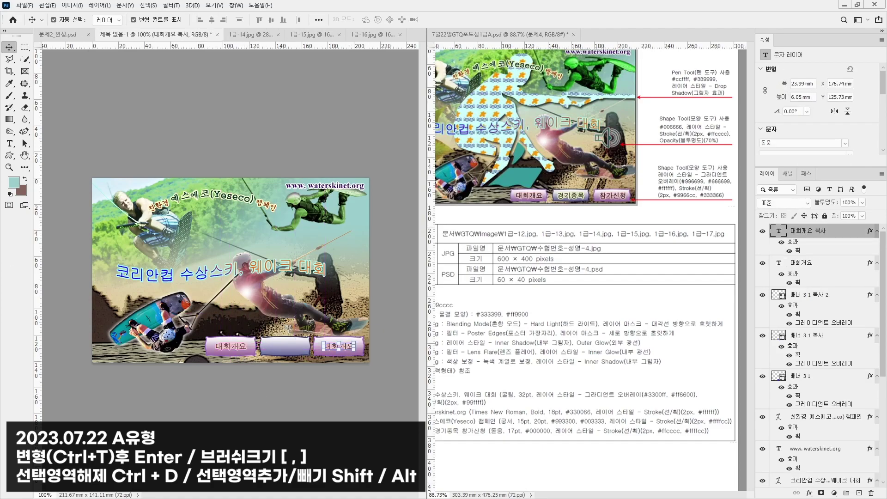
- Change the text on the rightmost banner to 참가신청
double_click(346, 347)
text(참가신청)
click(323, 325)
- Copy the 참가신청 text onto the middle banner and change the copy's wording to 경기종목
click(285, 347)
click(295, 374)
drag(336, 348, 283, 347)
key(t)
double_click(282, 345)
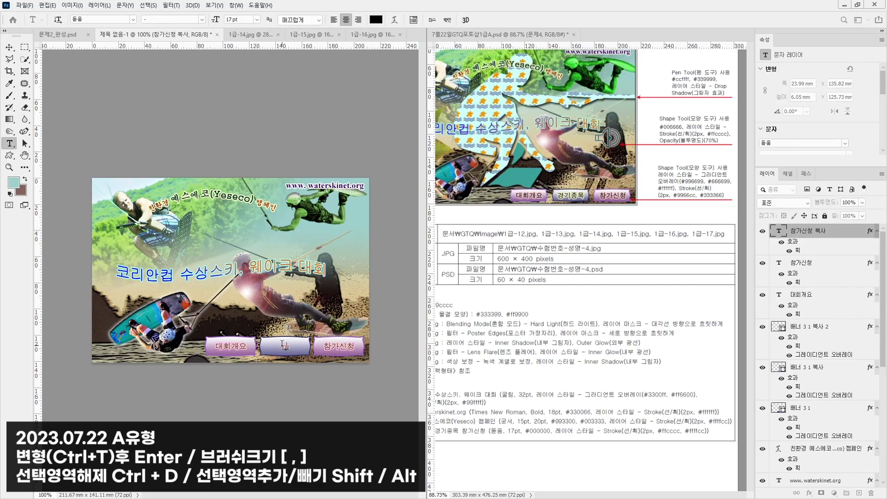
text(경기종목)
click(10, 47)
- Change the stroke color of the 경기종목 text to #ffffcc
double_click(807, 252)
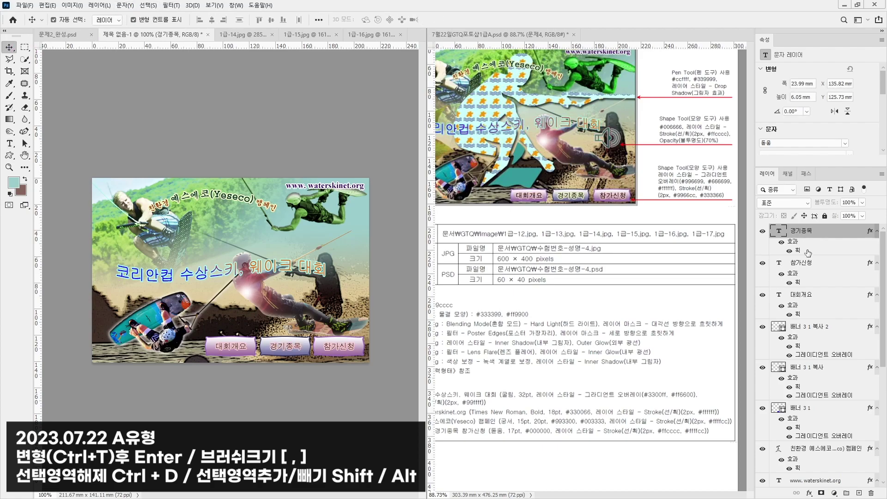
click(284, 174)
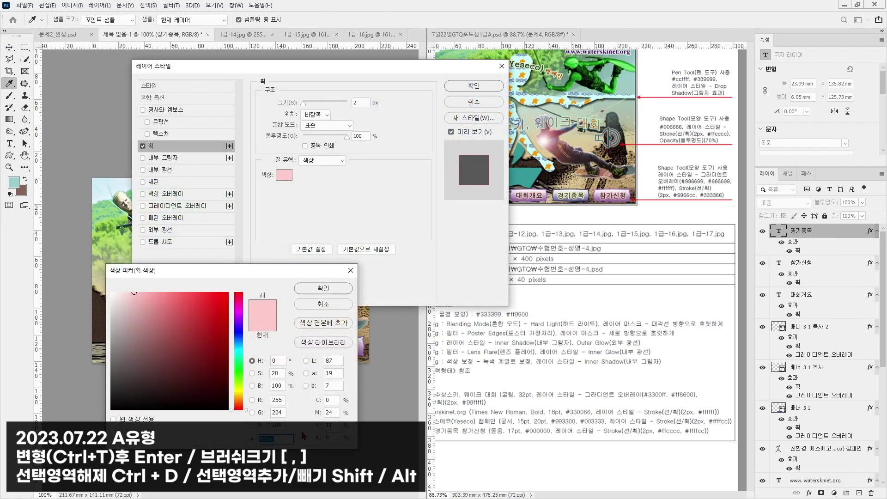
text(0ffffcc)
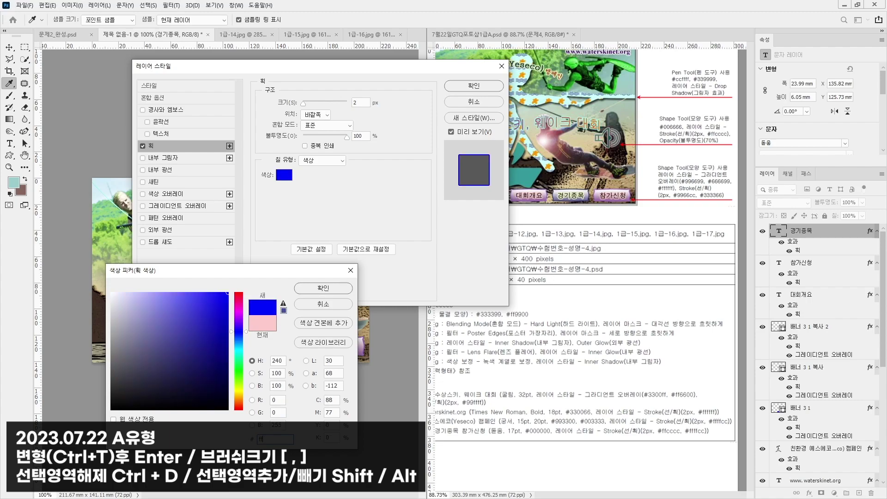
key(Return)
key(Return)
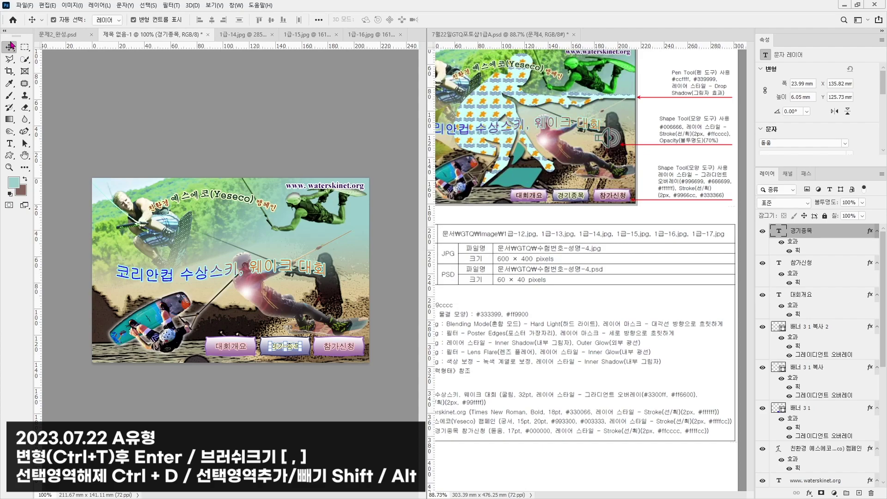
- Draw a speaker custom shape about 75 × 59 px above the 참가신청 banner
click(288, 130)
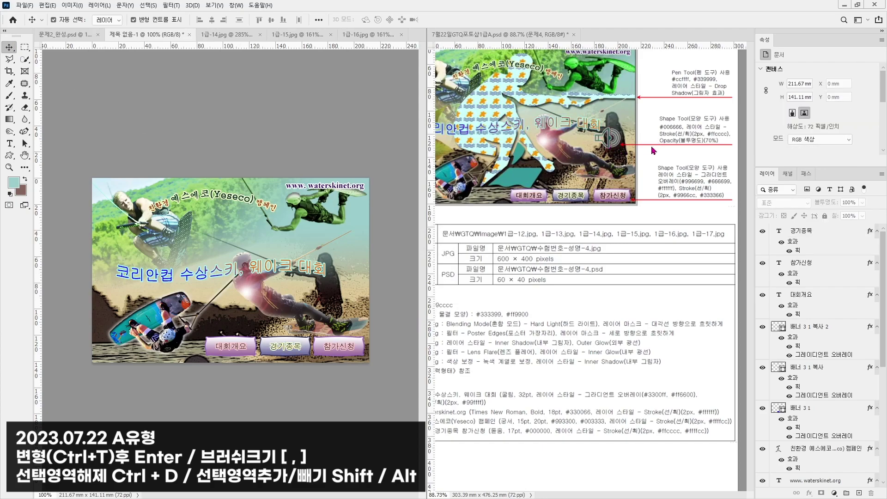
click(9, 155)
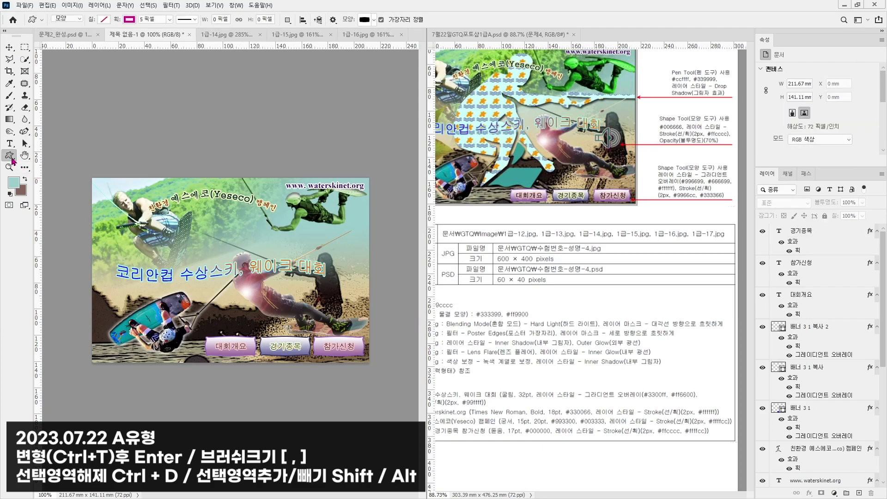
click(367, 20)
drag(475, 134, 454, 318)
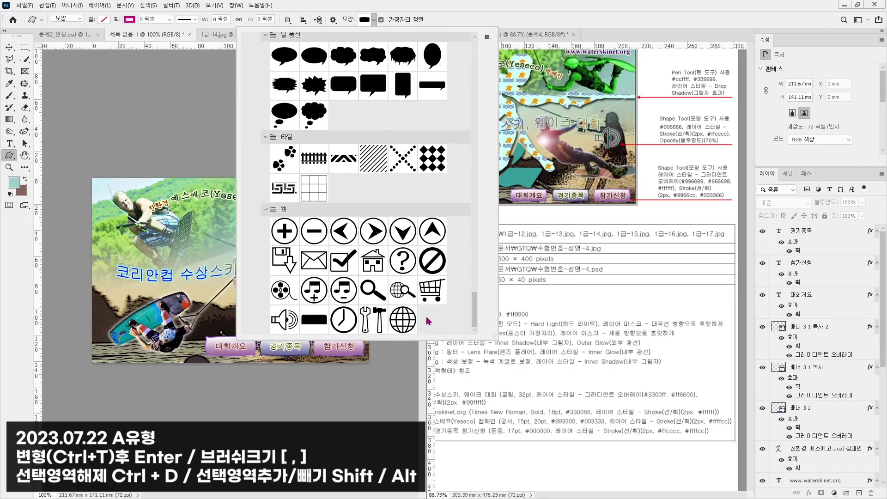
double_click(289, 316)
drag(321, 279, 356, 306)
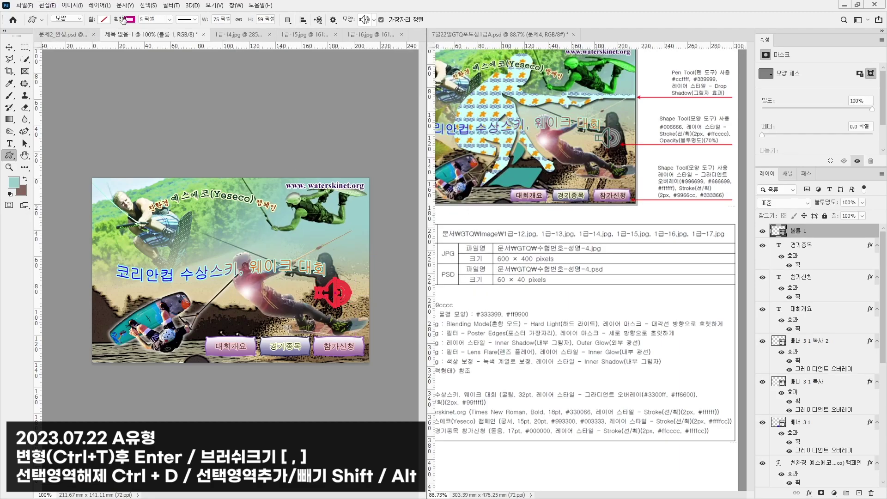
- Remove the speaker shape's outline and set its fill color to #006666
click(103, 19)
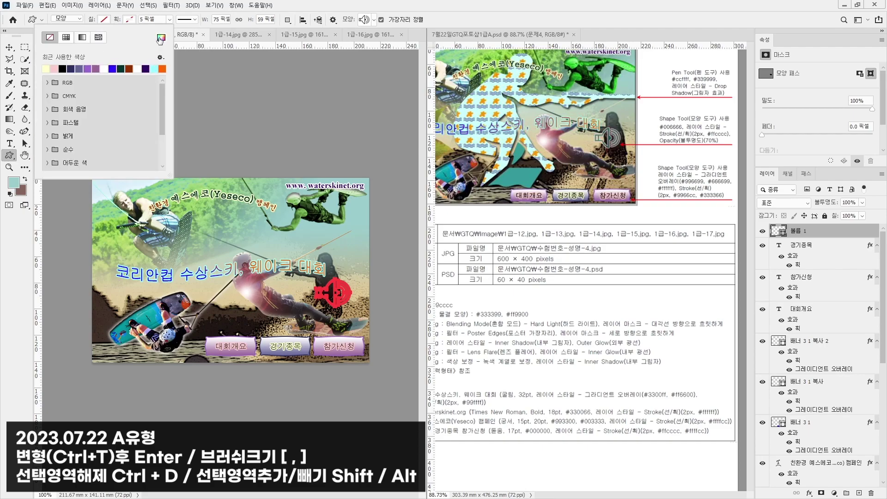
click(161, 37)
text(00)
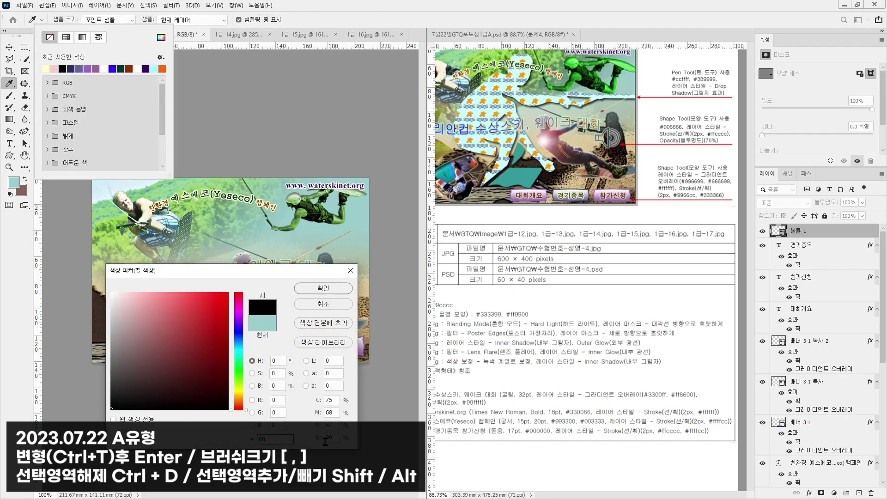
text(66)
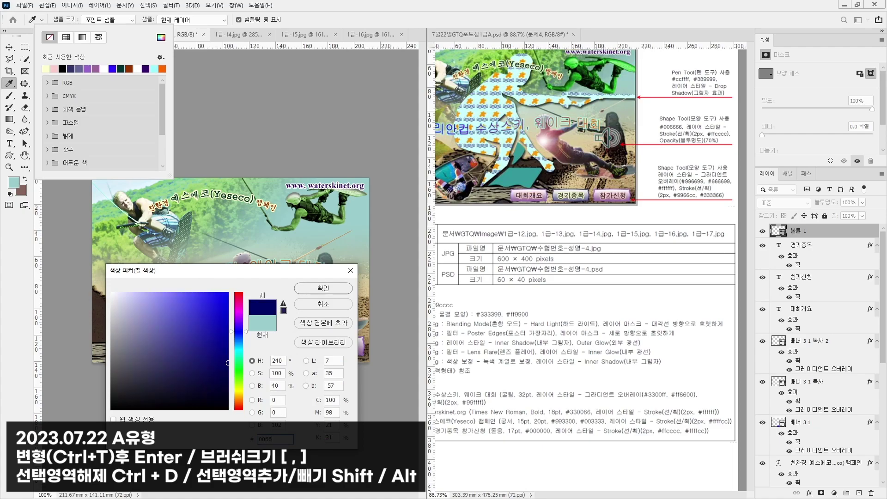
text(66)
key(Return)
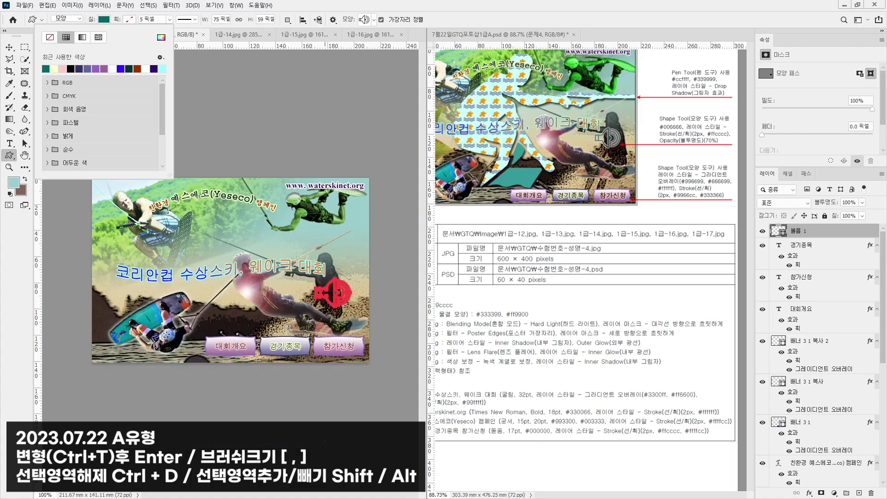
- Add a 2 px outside Stroke layer style in #ffcccc to the speaker shape
click(808, 494)
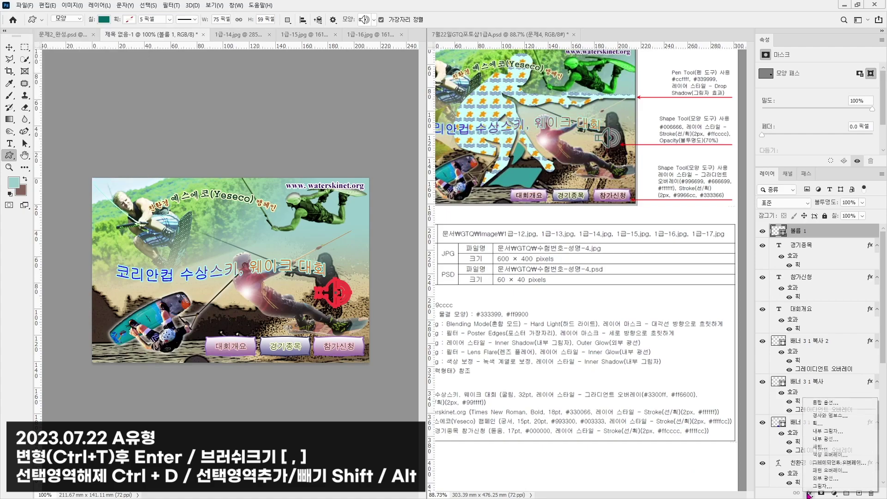
click(819, 424)
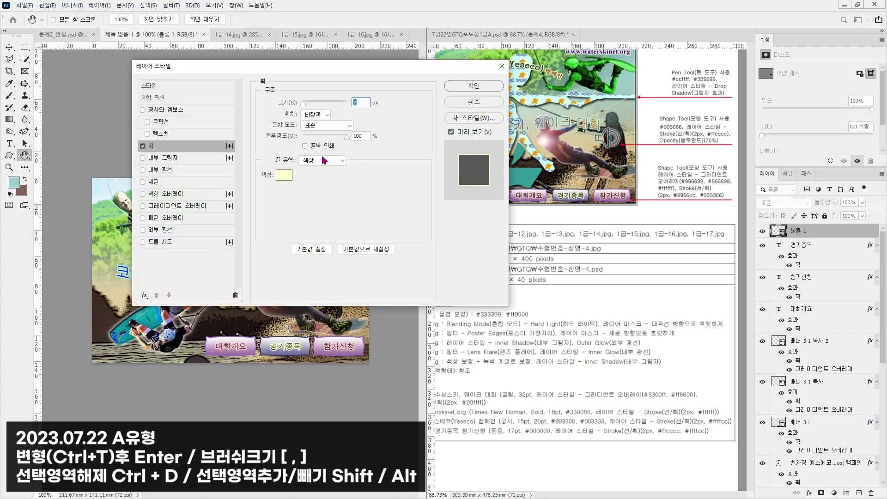
click(282, 175)
text(ffffccffcccc)
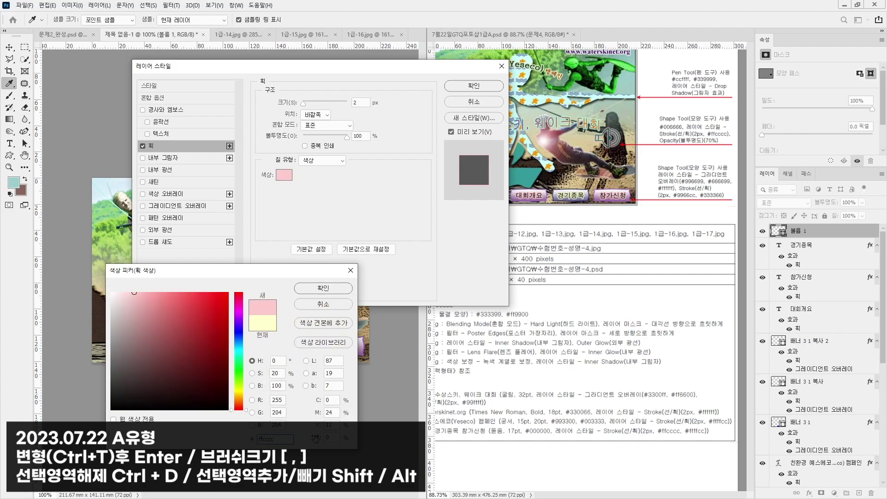
key(Return)
key(Return)
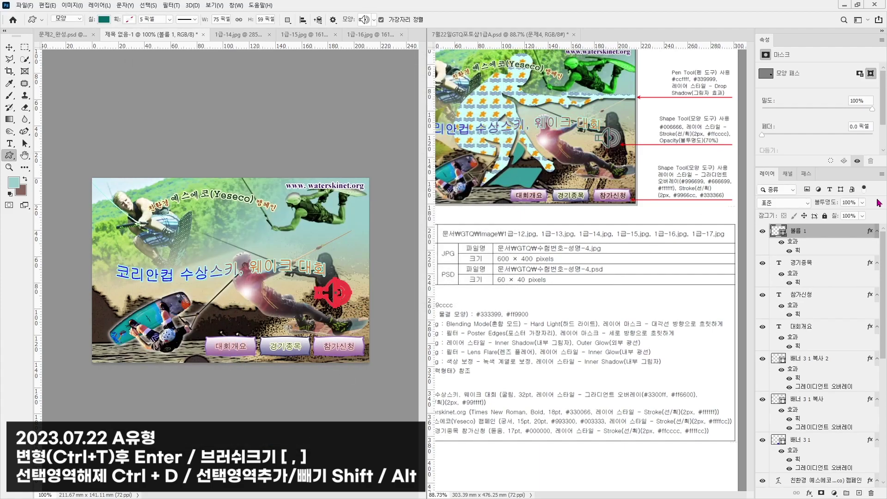
- Set the speaker shape layer's opacity to 70%
click(851, 202)
text(70)
key(Return)
- Shift the curved title text slightly to the left and fit the speaker shape just below the title's end
key(v)
click(309, 271)
drag(309, 272, 340, 300)
key(ctrl+t)
key(Return)
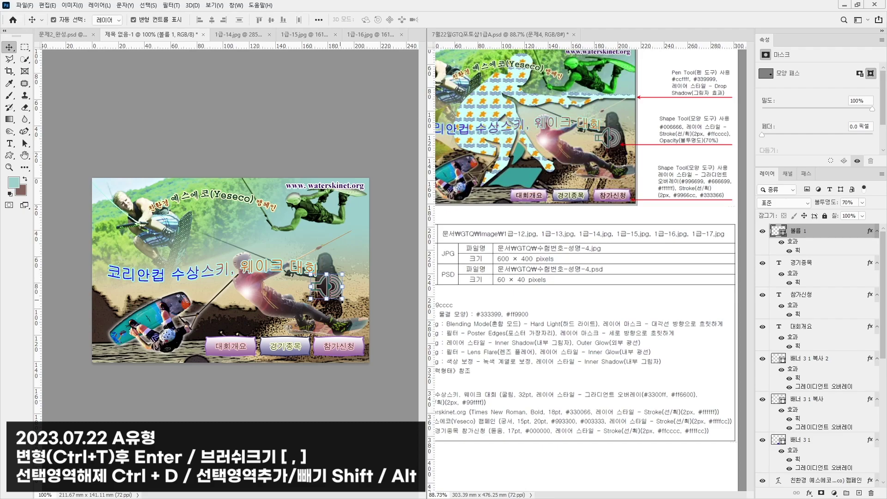
- Draw a globe custom shape about 68 × 68 px at the poster's left edge, above the title text
click(312, 164)
drag(604, 147, 682, 251)
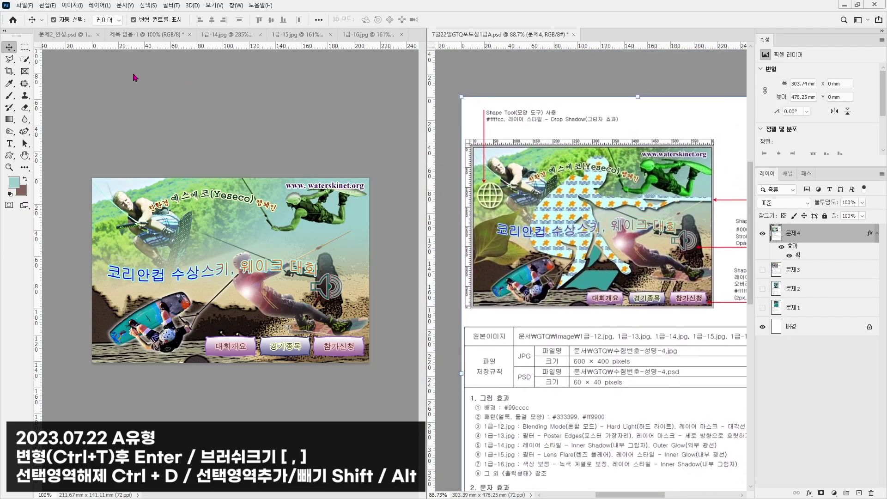
drag(9, 155, 43, 204)
click(373, 19)
double_click(401, 318)
mouse_move(99, 217)
mouse_down()
mouse_move(171, 253)
mouse_move(133, 250)
mouse_up()
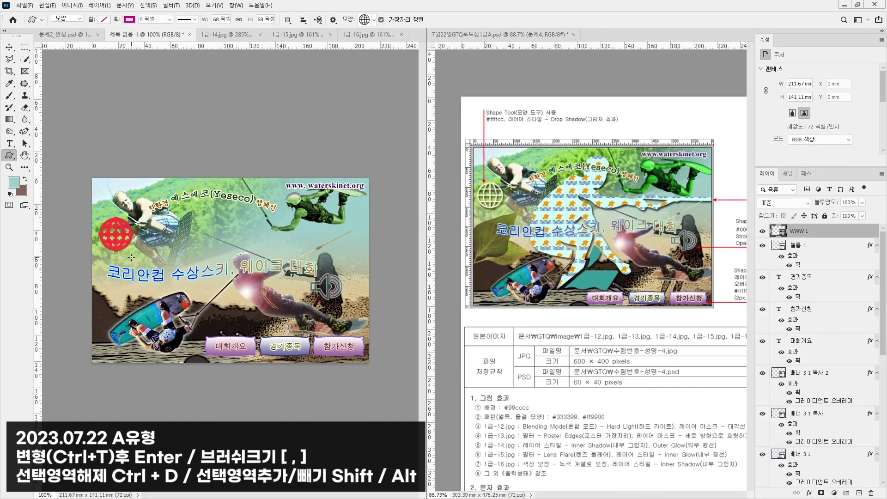
- Set the globe shape's fill color to #ffffcc and remove its outline
click(104, 20)
click(161, 37)
text(ffffcc)
key(Return)
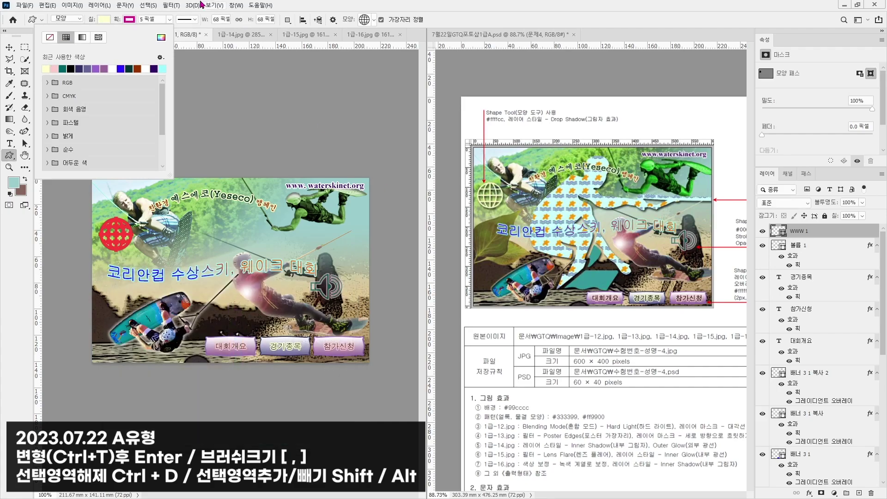
key(Return)
click(130, 19)
click(70, 38)
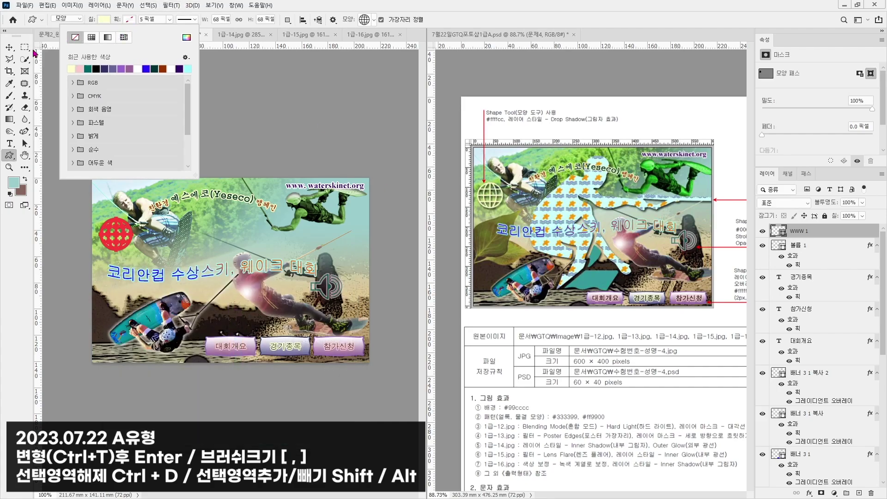
- Add a Drop Shadow layer style to the globe shape
click(9, 47)
click(110, 245)
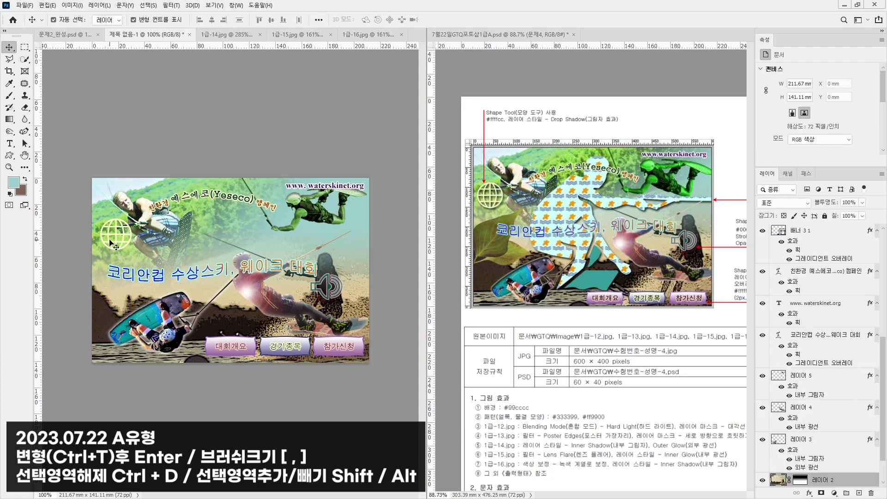
click(131, 245)
click(808, 493)
click(827, 487)
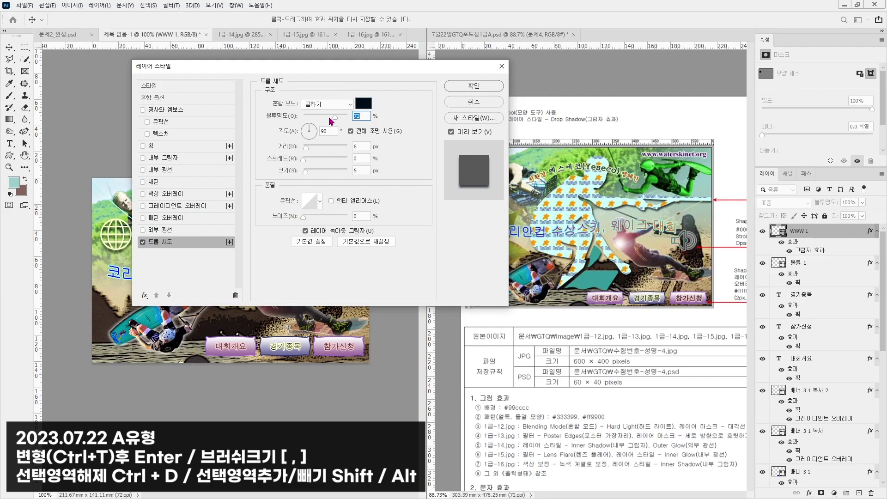
key(Return)
click(257, 113)
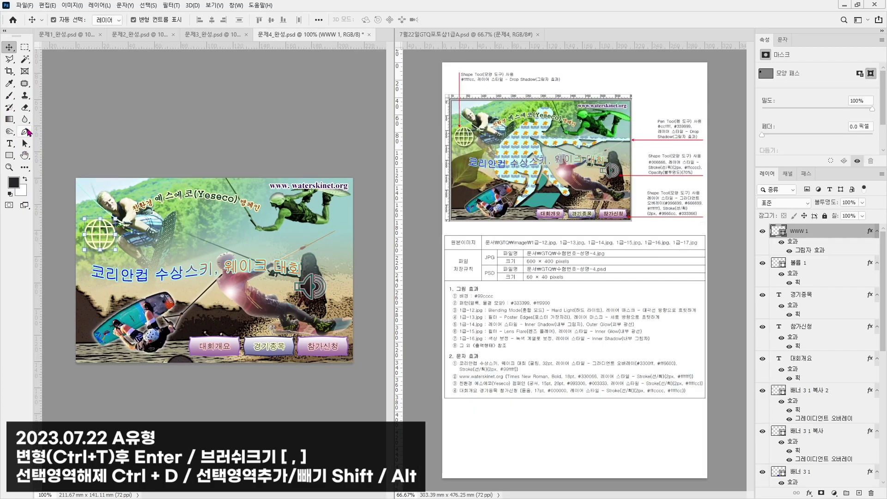
- Set the Pen tool to Shape mode with a #ccffff fill
click(26, 132)
click(80, 20)
click(82, 28)
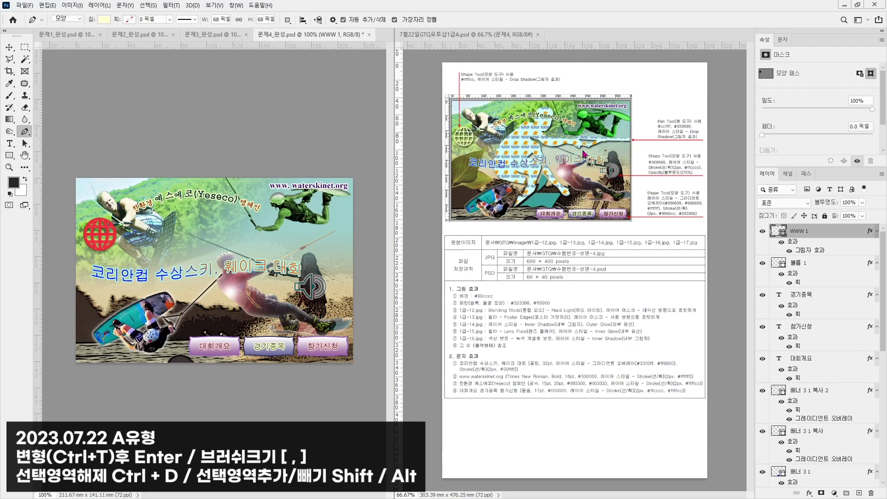
click(104, 19)
click(161, 37)
text(ccffff)
key(Return)
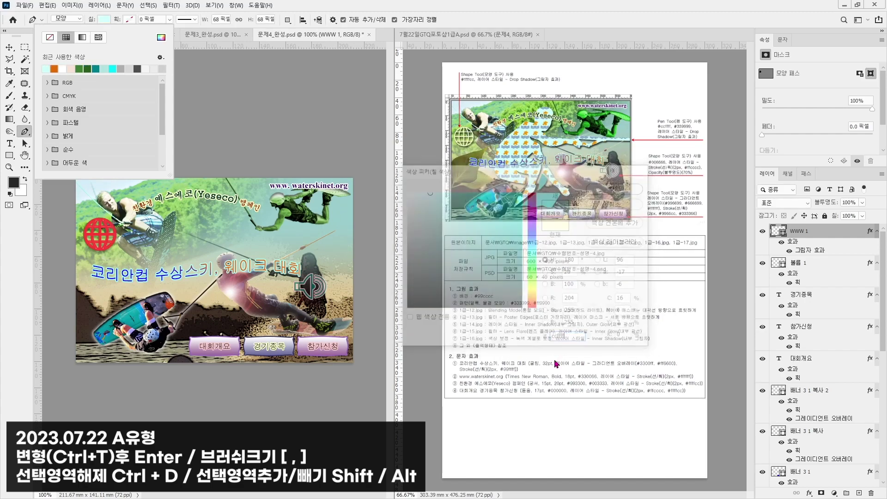
key(Return)
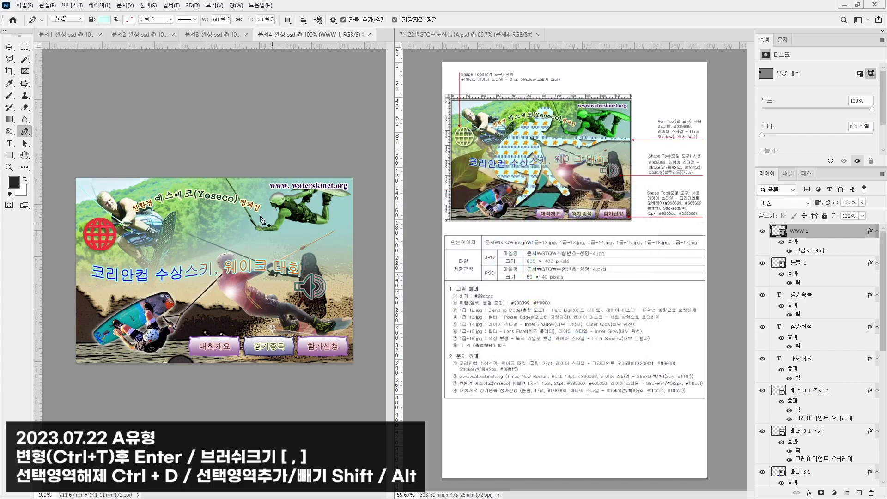
- Trace the crouching rider's head, outstretched arm, body and legs as a closed pen shape in the poster's center
click(187, 208)
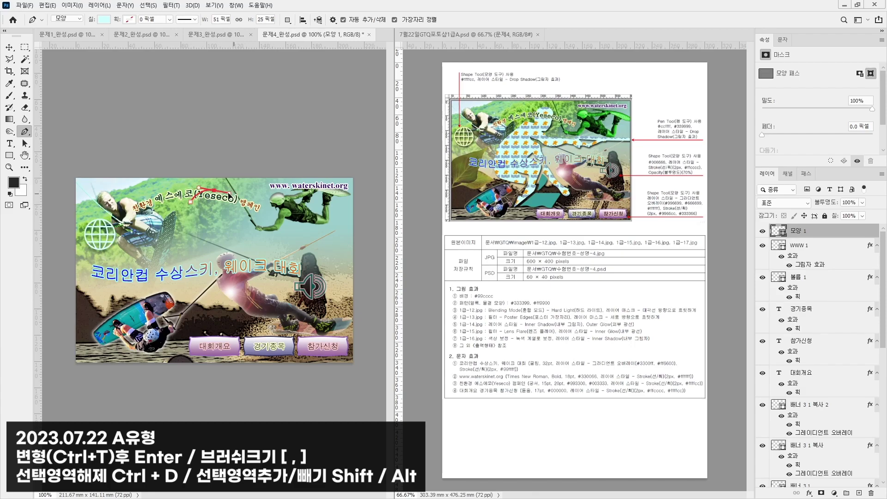
click(214, 189)
click(225, 199)
click(225, 209)
click(210, 229)
click(250, 241)
click(269, 239)
click(276, 250)
click(273, 253)
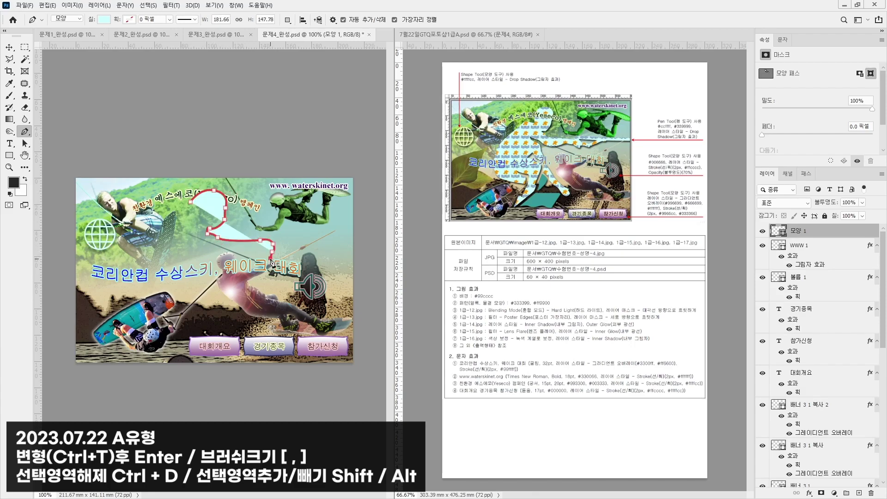
click(261, 250)
click(247, 251)
click(228, 248)
click(202, 247)
click(186, 236)
click(194, 240)
click(210, 257)
click(229, 287)
click(224, 291)
click(195, 258)
click(203, 268)
click(194, 280)
click(200, 304)
click(189, 334)
click(156, 356)
click(184, 302)
click(159, 296)
click(134, 292)
click(138, 261)
click(154, 244)
click(163, 229)
click(173, 212)
click(185, 220)
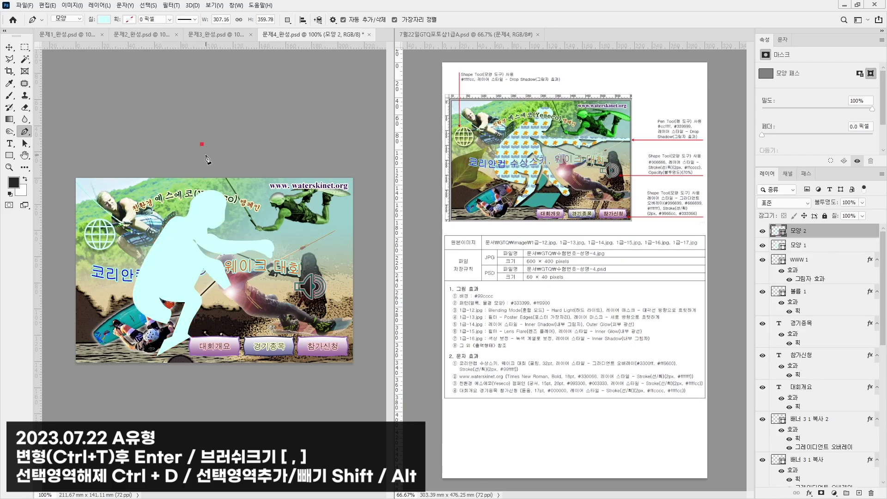
- Set the pen to combine shapes and add the rider's lower hand to the silhouette in the same shape layer
click(287, 20)
click(310, 41)
click(230, 288)
click(242, 304)
click(258, 312)
click(230, 287)
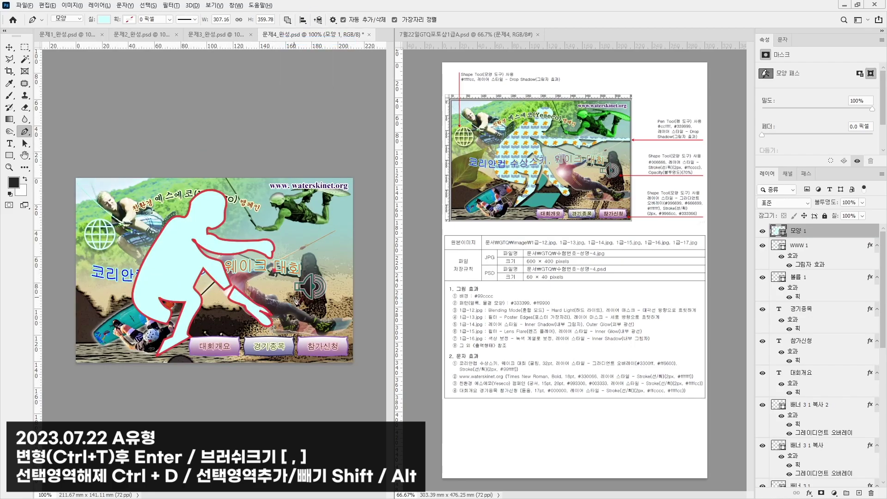
- Add the rider's separate lower leg piece and foot to the silhouette, just above the 대회개요 banner
scroll(192, 324, up, 3)
click(218, 300)
click(204, 317)
drag(209, 319, 208, 322)
click(243, 278)
click(211, 324)
click(186, 361)
drag(210, 359, 219, 366)
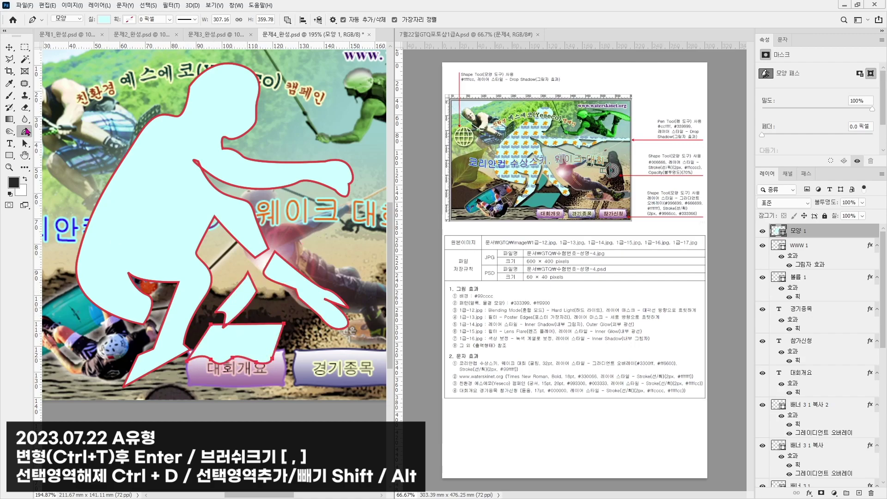
- Round the upper corner of the foot shape with the Convert Point tool
right_click(24, 132)
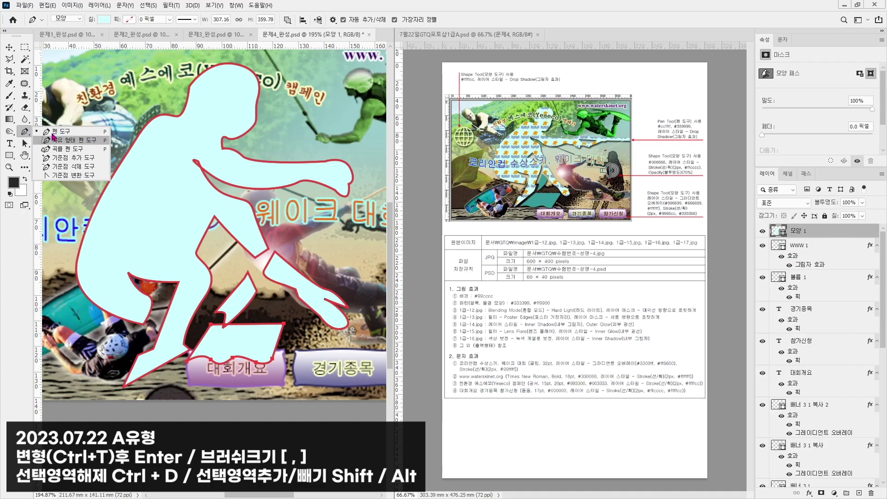
click(25, 145)
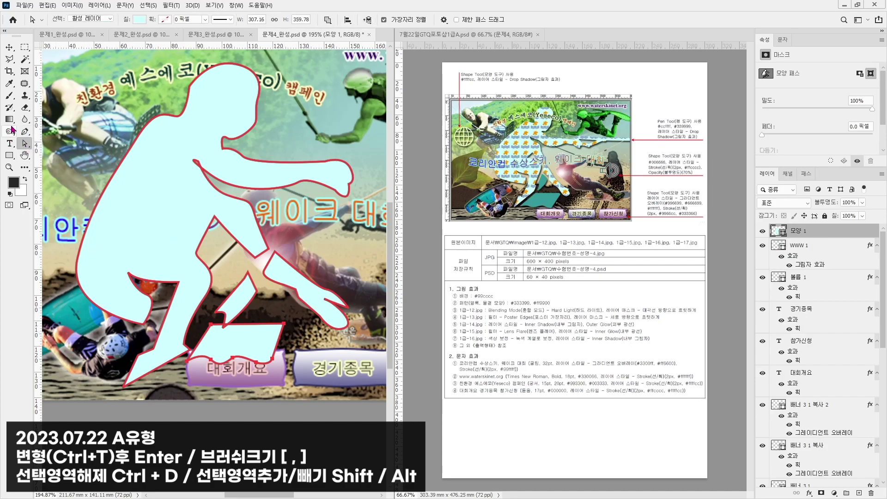
right_click(24, 132)
click(51, 179)
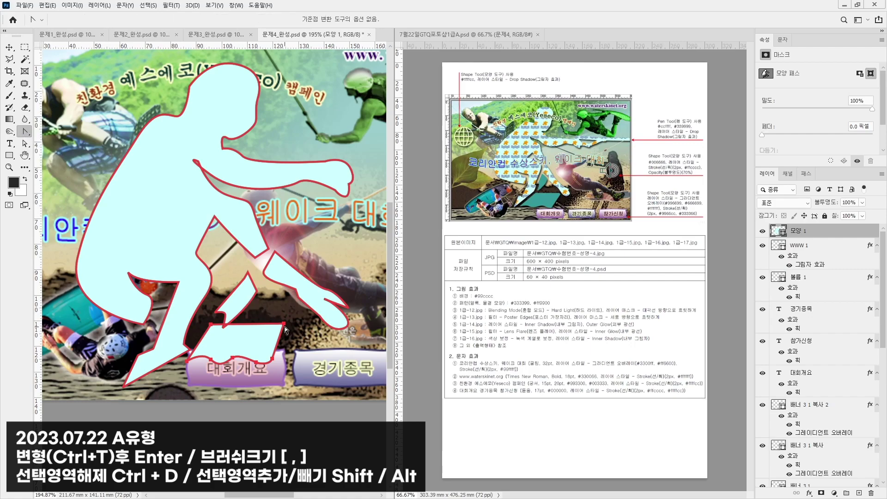
mouse_move(283, 323)
mouse_down()
mouse_move(288, 328)
mouse_move(280, 323)
mouse_up()
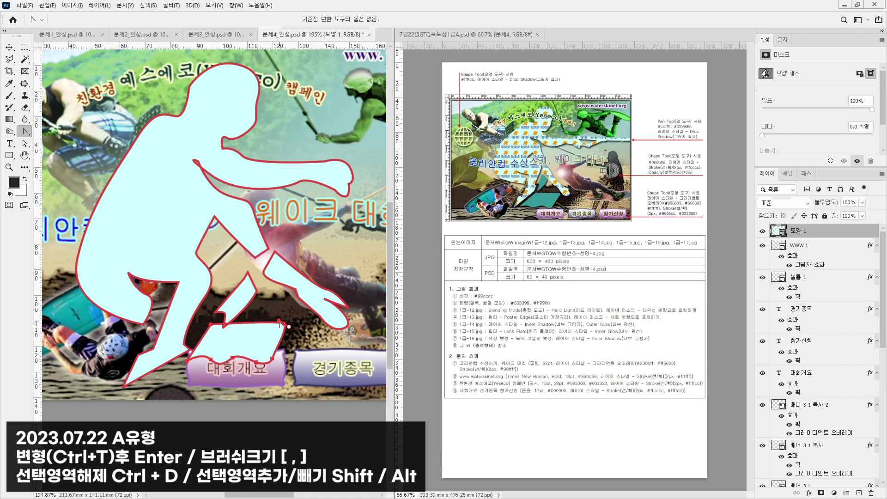
- Reshape the silhouette's leg by moving the anchor points at its knee, calf and pointed lower end
click(25, 143)
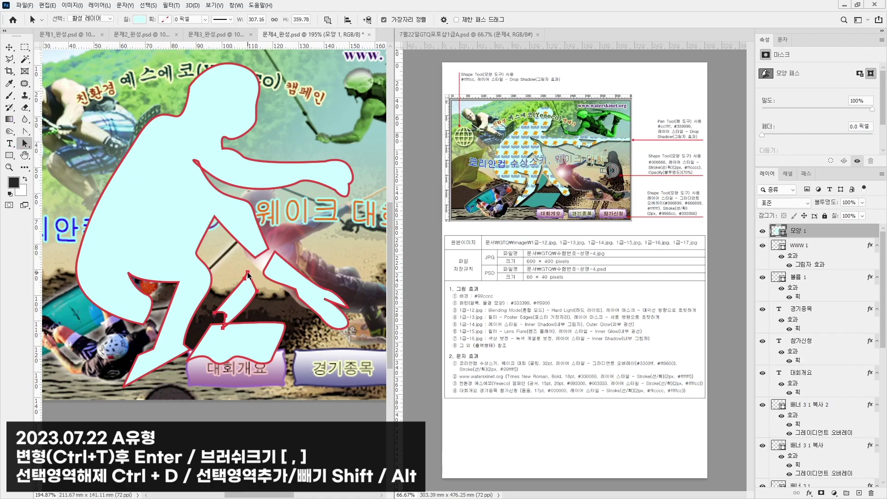
click(196, 253)
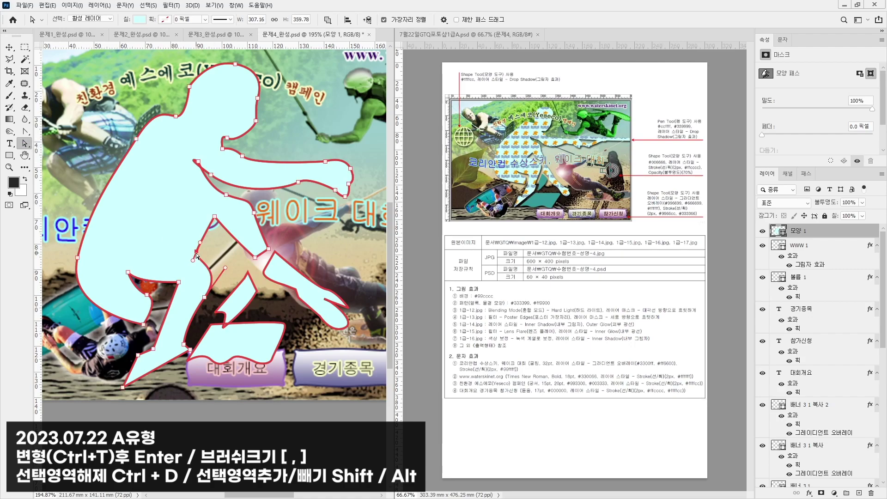
drag(196, 253, 191, 252)
drag(204, 297, 216, 299)
drag(184, 344, 199, 331)
drag(122, 387, 164, 335)
drag(138, 355, 143, 349)
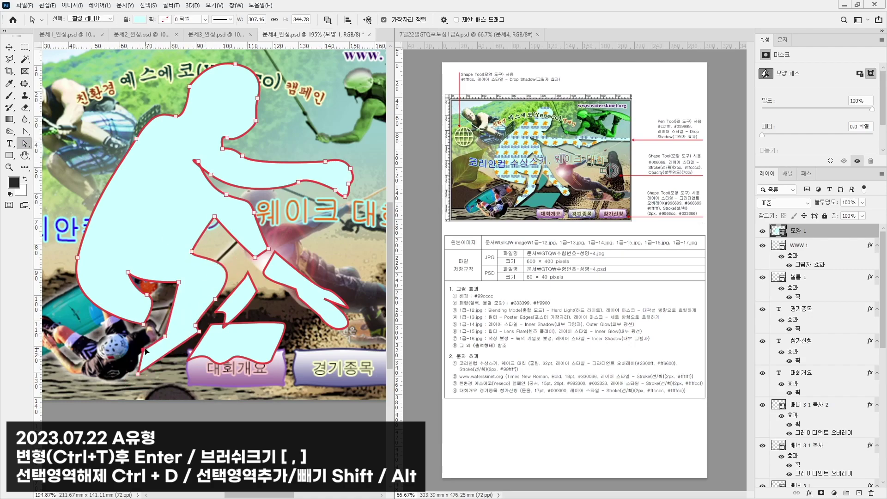
scroll(554, 194, up, 5)
drag(255, 256, 223, 308)
key(ctrl+z)
key(ctrl+z)
key(ctrl+z)
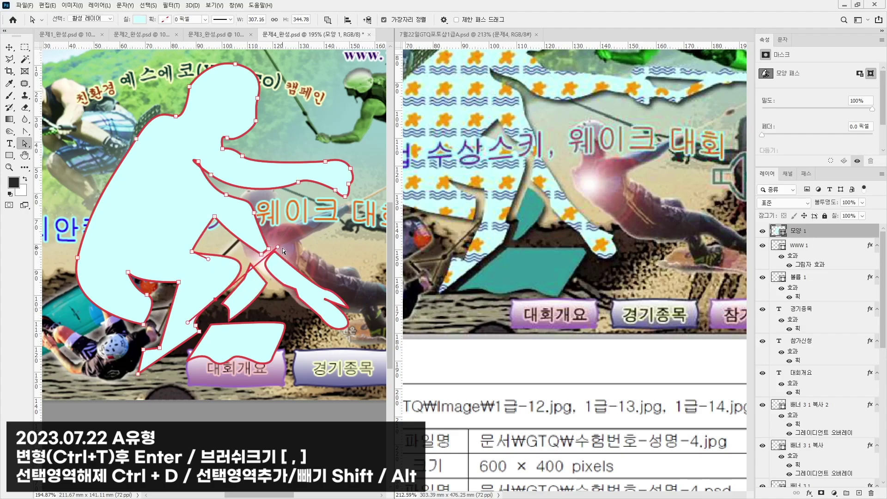
- Reshape the silhouette's bent knee into a pointed corner by adding and converting an anchor point and moving the neighbouring shin anchors
drag(277, 250, 249, 262)
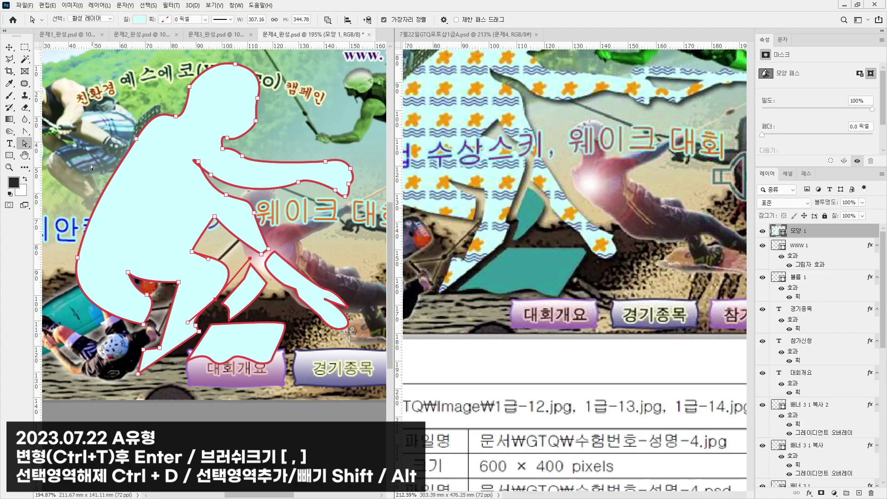
right_click(25, 131)
click(60, 160)
drag(231, 276, 244, 287)
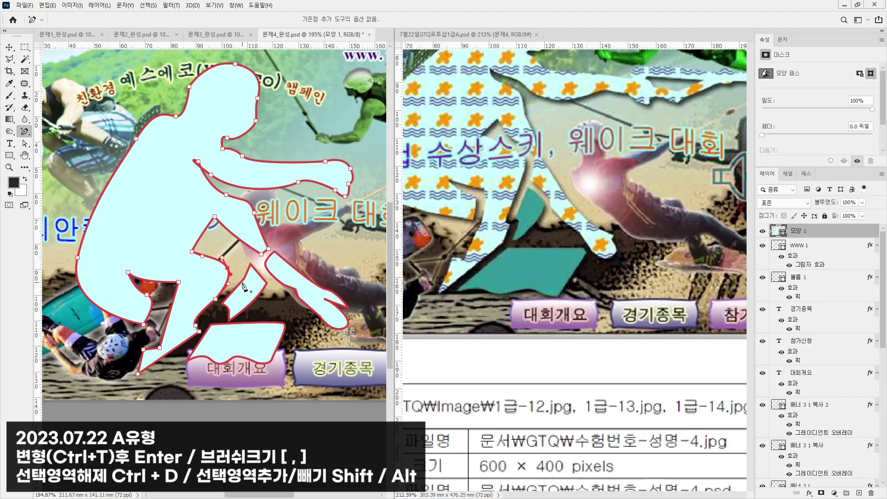
right_click(25, 131)
click(63, 178)
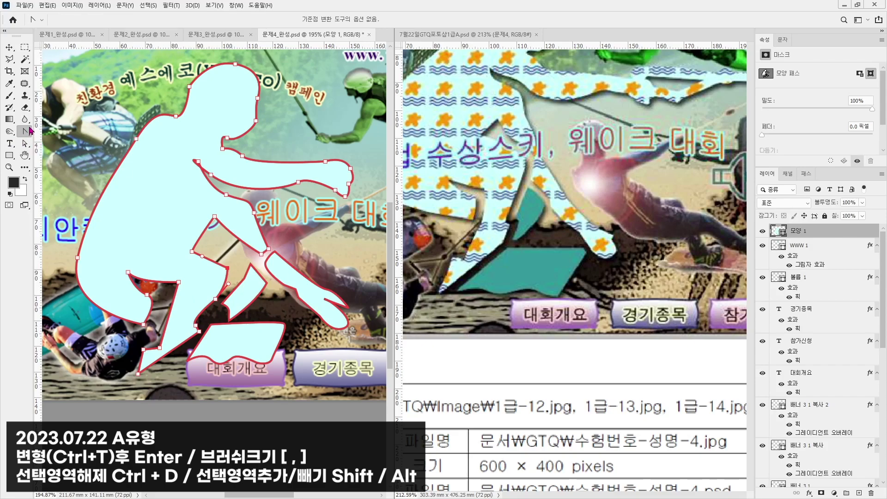
click(27, 146)
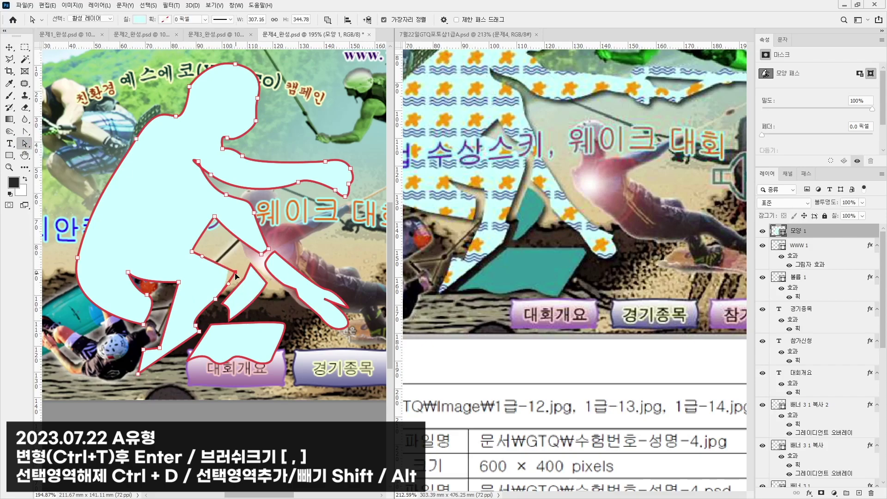
click(217, 299)
drag(216, 298, 196, 330)
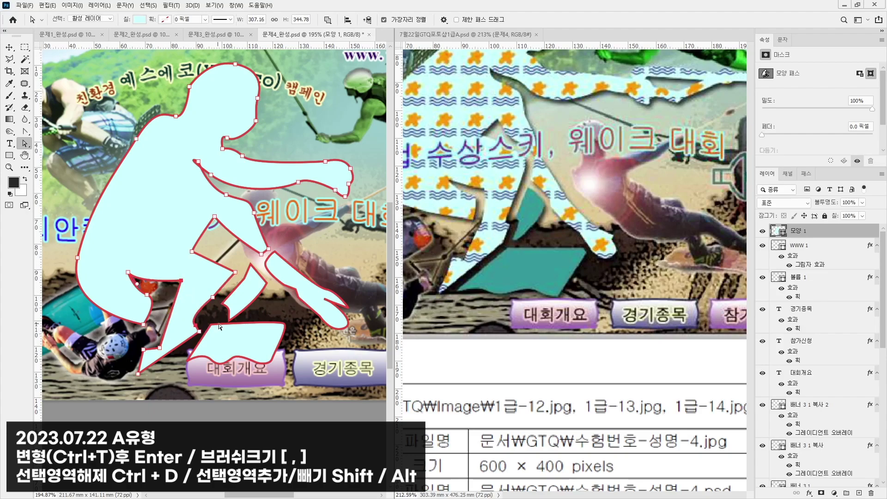
- Reshape the separate lower leg piece by moving its lower anchor inward, and nudge the piece slightly upward
click(245, 290)
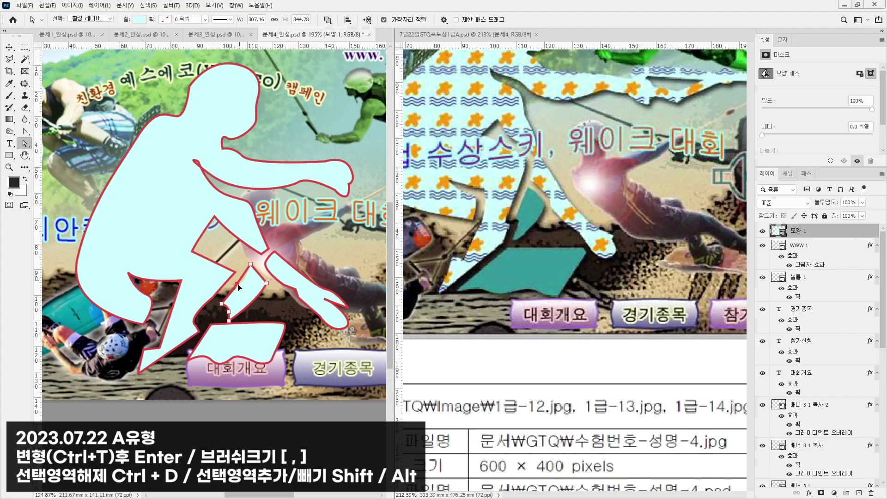
drag(223, 304, 233, 320)
ctrl+click(264, 282)
drag(247, 293, 247, 286)
- Move the foot shape down over the 대회개요 banner and stretch its lower-left corner outward
drag(247, 346, 240, 357)
right_click(25, 143)
click(57, 153)
drag(182, 371, 169, 368)
right_click(25, 143)
click(58, 144)
click(238, 291)
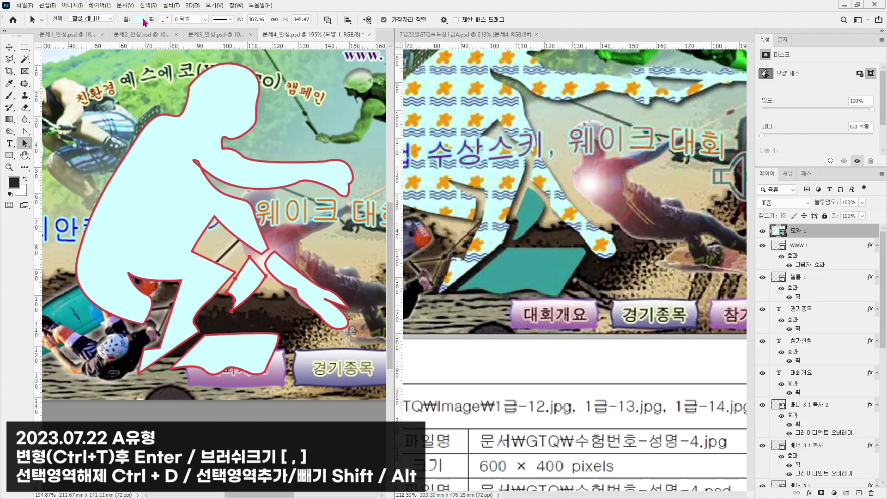
- Compare the whole rider silhouette with the reference poster and pen shape notes on the exam sheet
scroll(383, 230, down, 3)
key(ctrl+0)
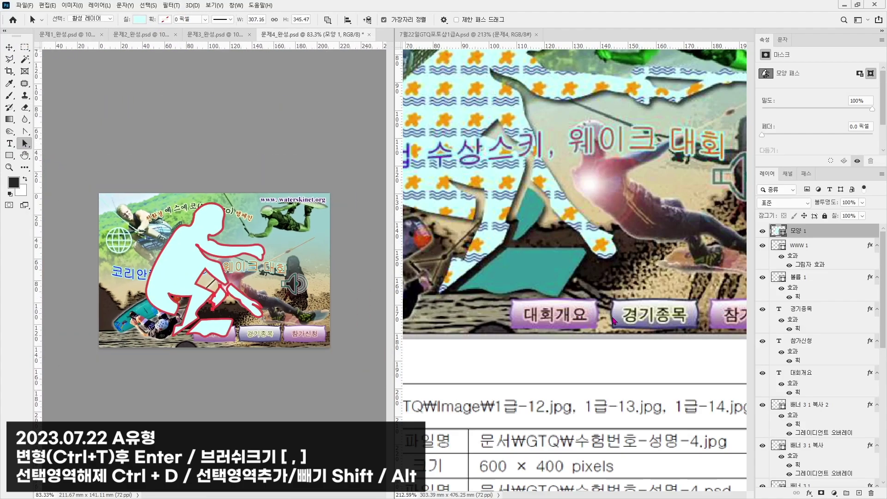
scroll(614, 319, down, 4)
scroll(615, 320, up, 1)
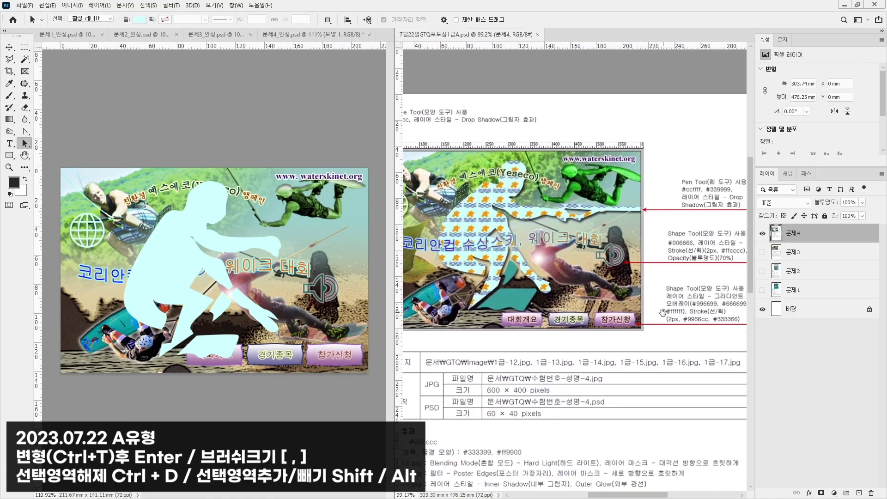
drag(667, 319, 640, 308)
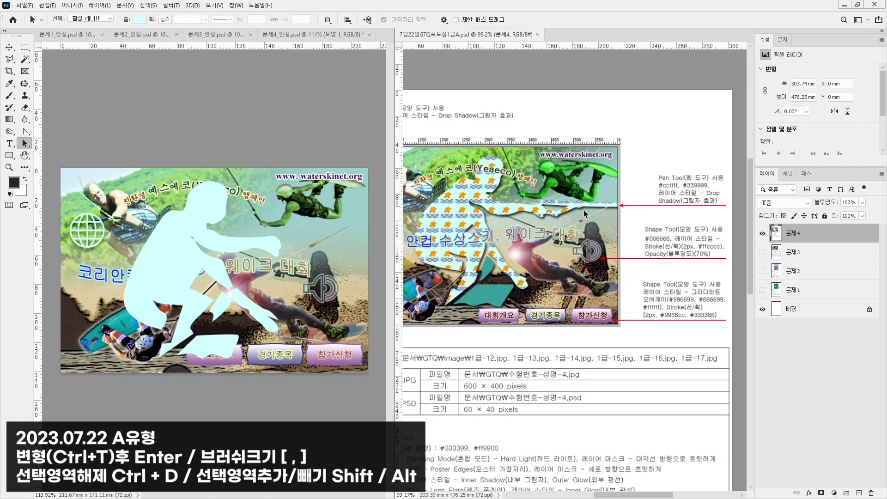
click(231, 335)
key(v)
scroll(231, 335, up, 3)
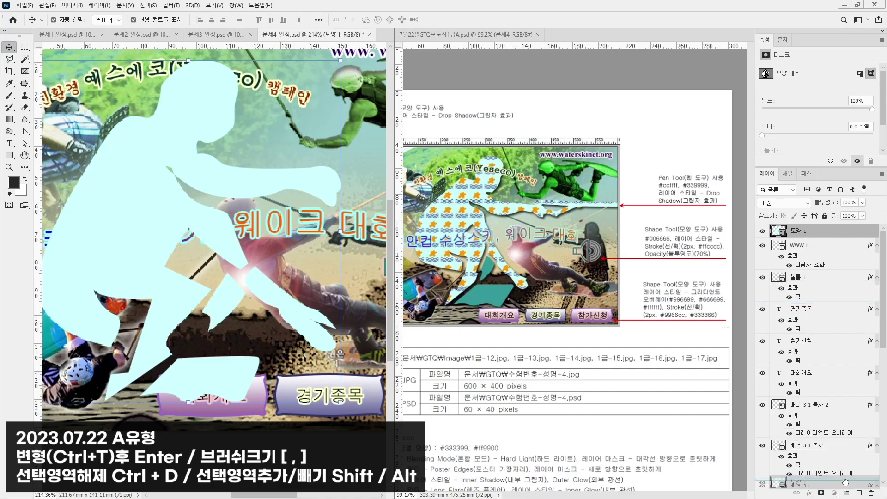
- Duplicate the 모양 1 layer and delete the body and lower hand paths from the copy, keeping only the lower leg and foot
drag(861, 492, 858, 492)
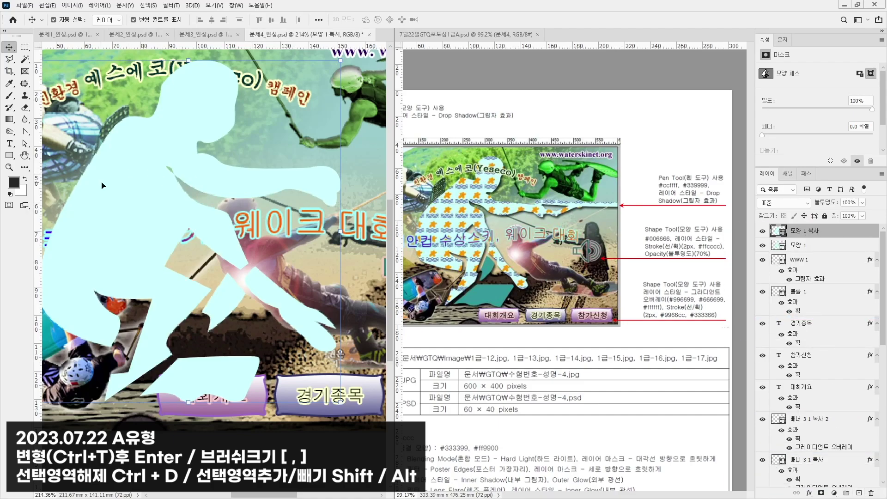
click(24, 143)
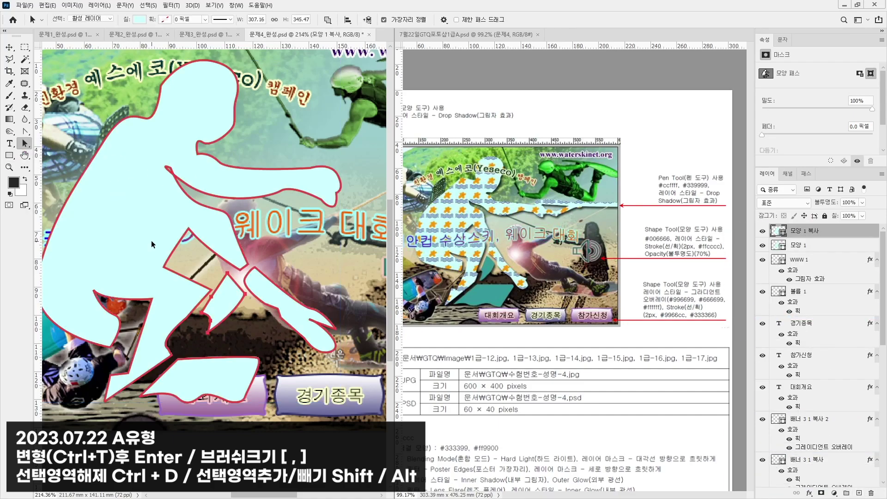
click(184, 259)
click(287, 304)
click(251, 288)
- Set the fill colour of the 모양 1 복사 layer to #339999
double_click(778, 230)
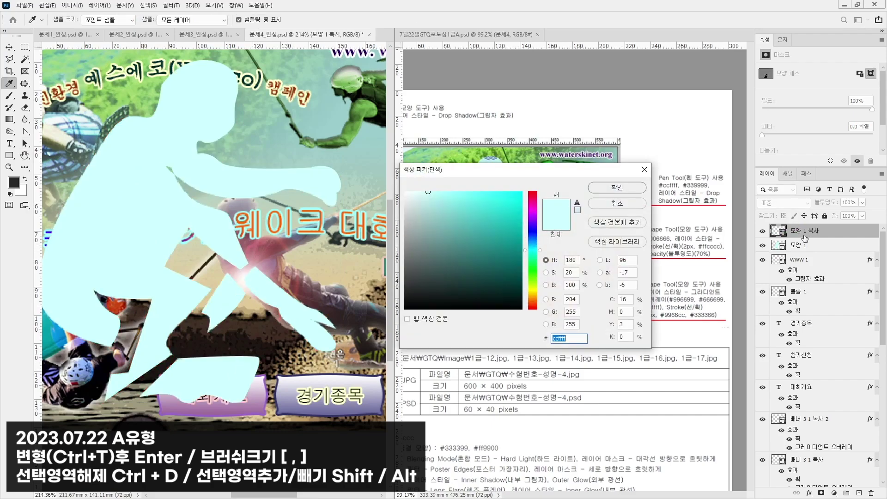
drag(545, 175, 550, 267)
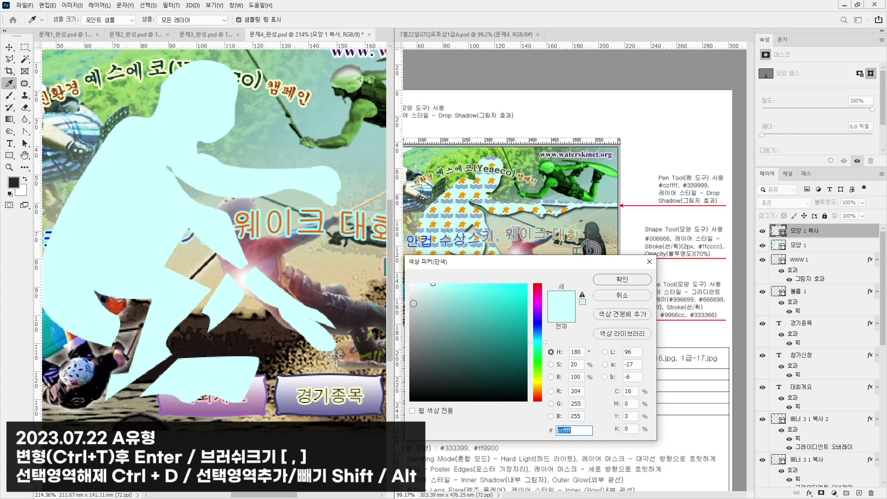
text(339999)
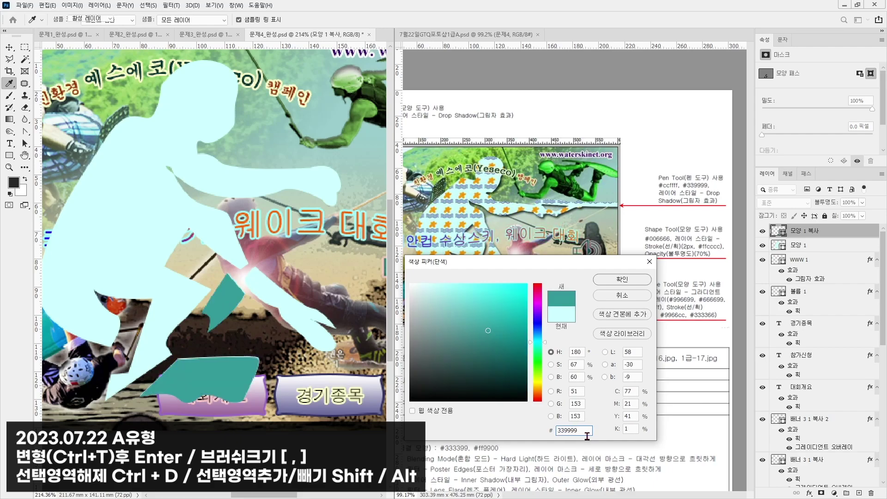
key(Return)
- Delete the lower leg piece and foot paths from the original 모양 1 layer, hiding the 모양 1 복사 layer during the edit
click(9, 48)
click(804, 245)
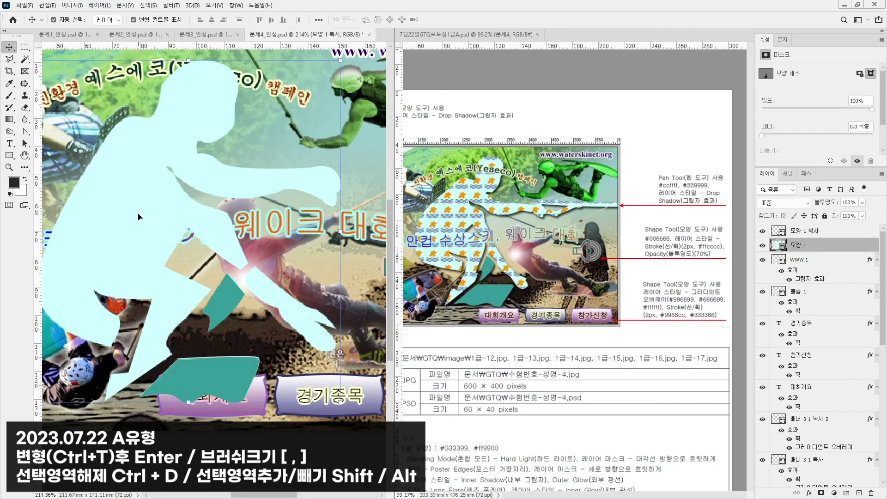
click(762, 231)
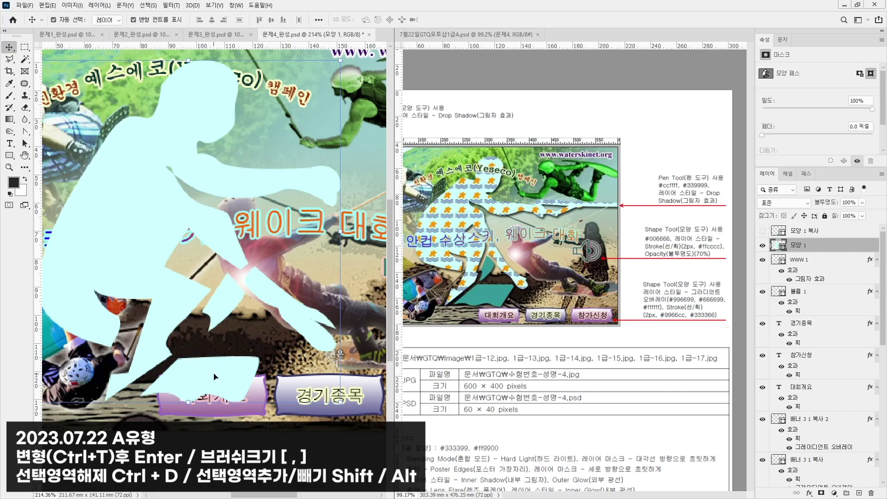
key(a)
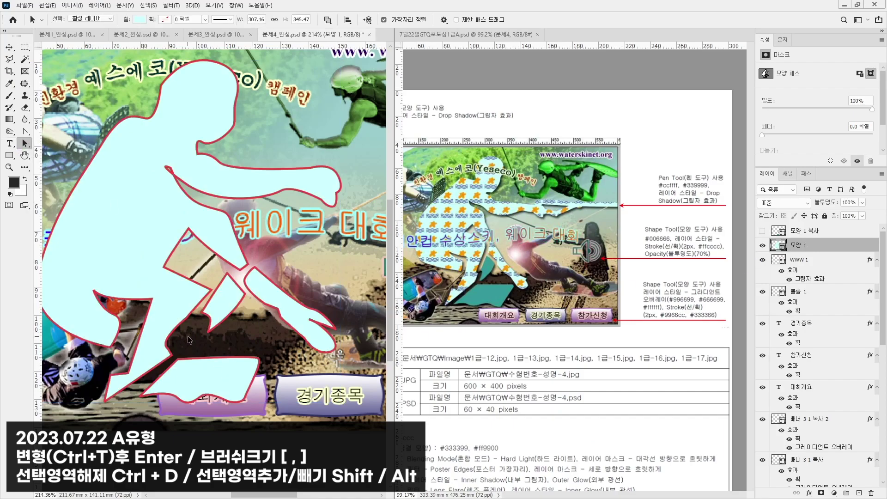
click(195, 357)
key(Delete)
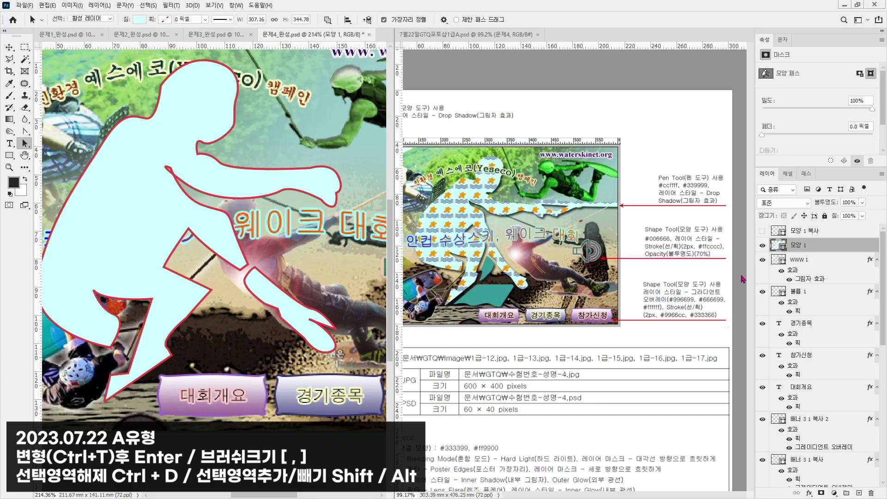
click(762, 230)
- Combine a thin tow rope rectangle of about 192 × 7 px with the 모양 1 silhouette, running from the outstretched hand past the poster's right edge
key(ctrl+minus)
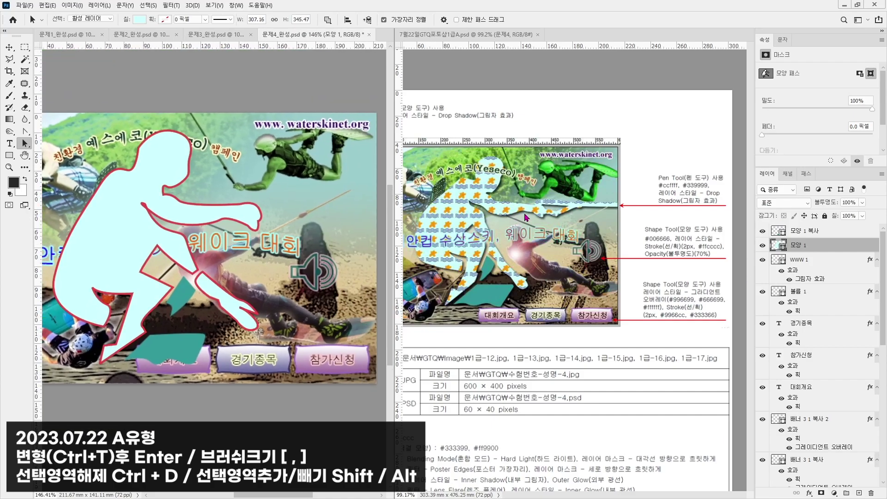
key(v)
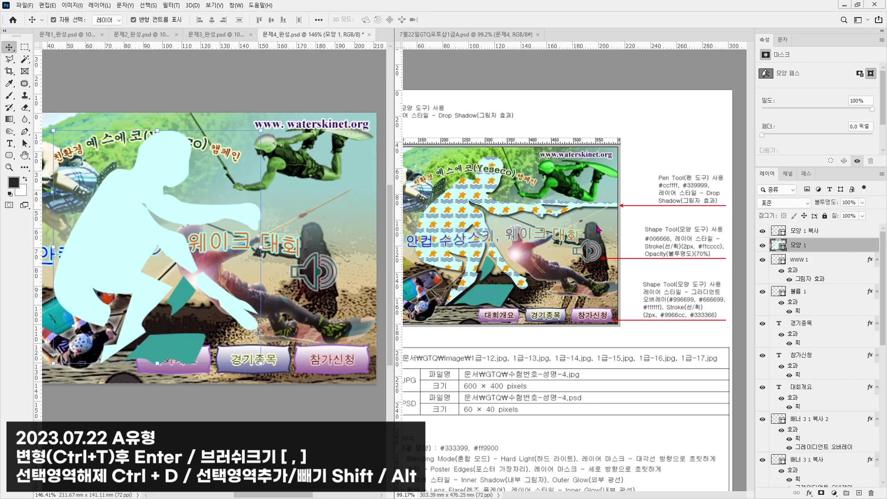
click(25, 132)
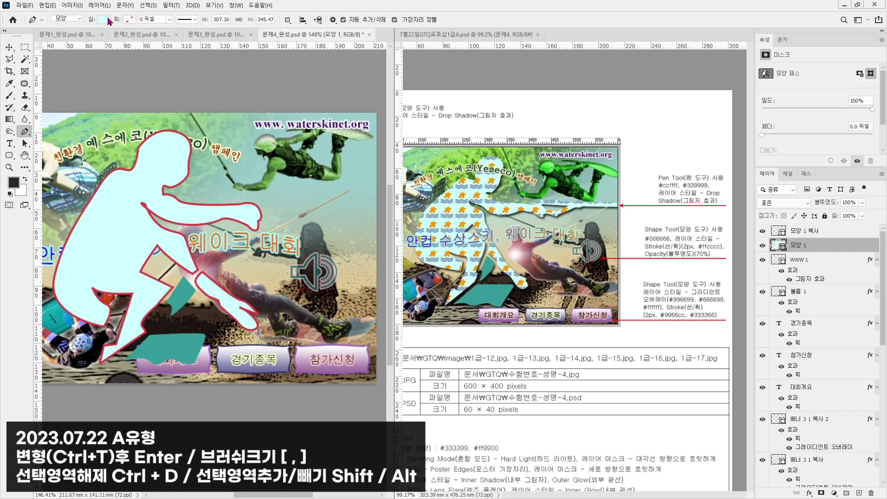
click(288, 20)
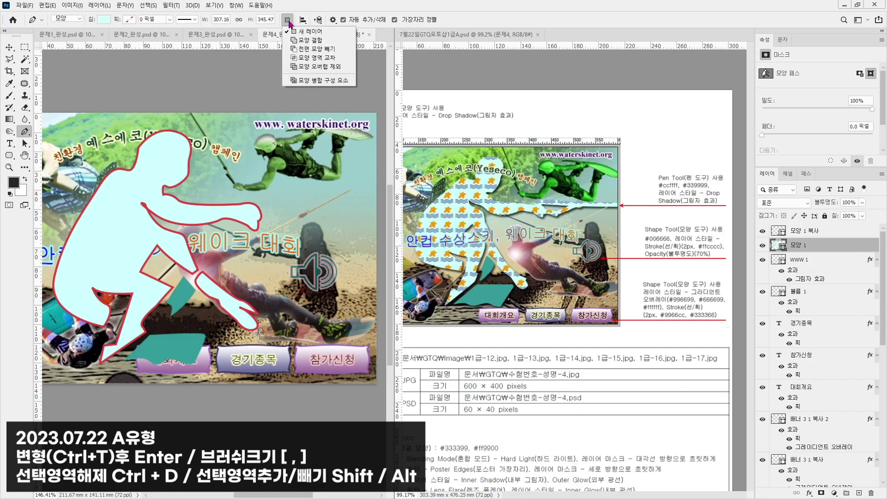
click(305, 41)
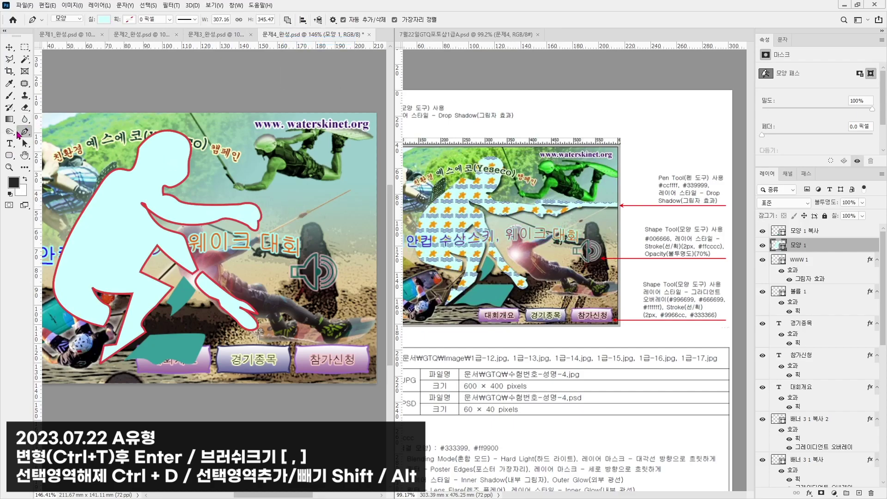
click(9, 155)
drag(251, 209, 255, 212)
click(288, 19)
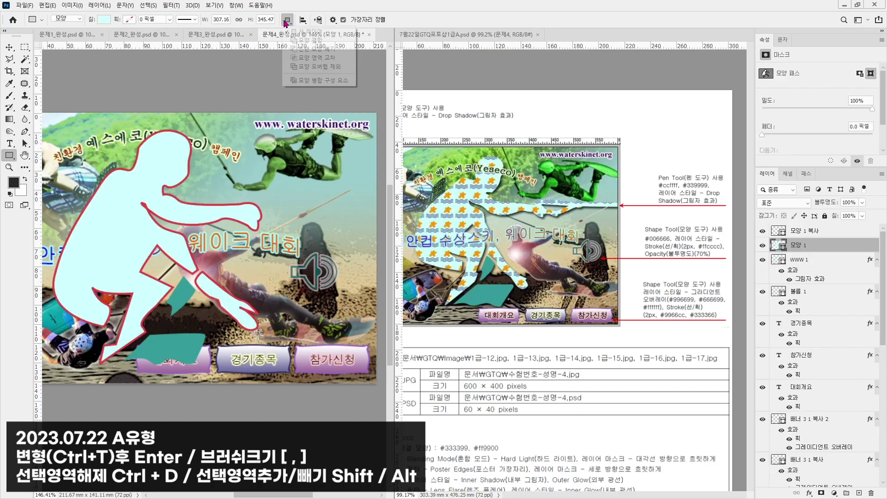
click(304, 48)
drag(250, 212, 379, 216)
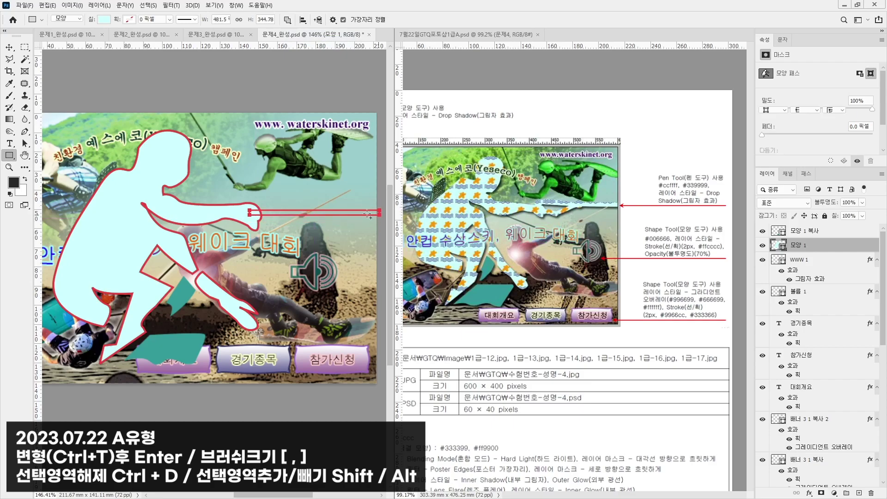
- Add an upright rounded rectangle of about 11 × 22 px across the middle of the tow rope
right_click(9, 156)
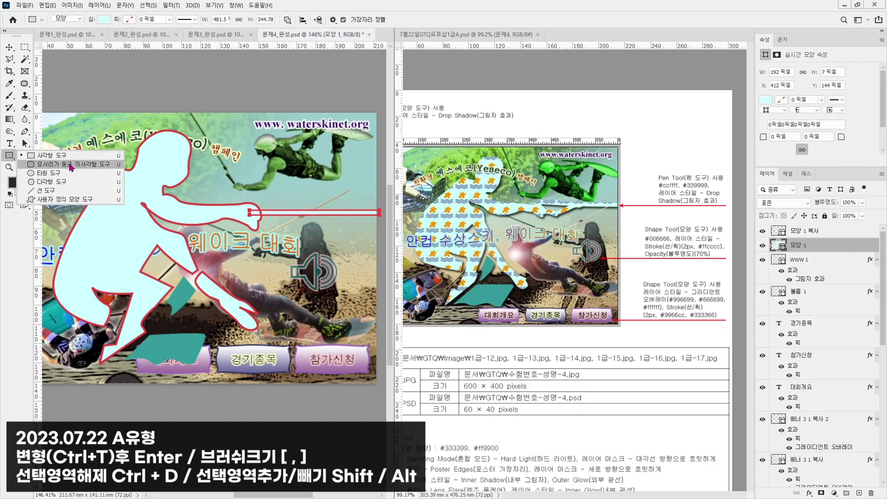
click(70, 163)
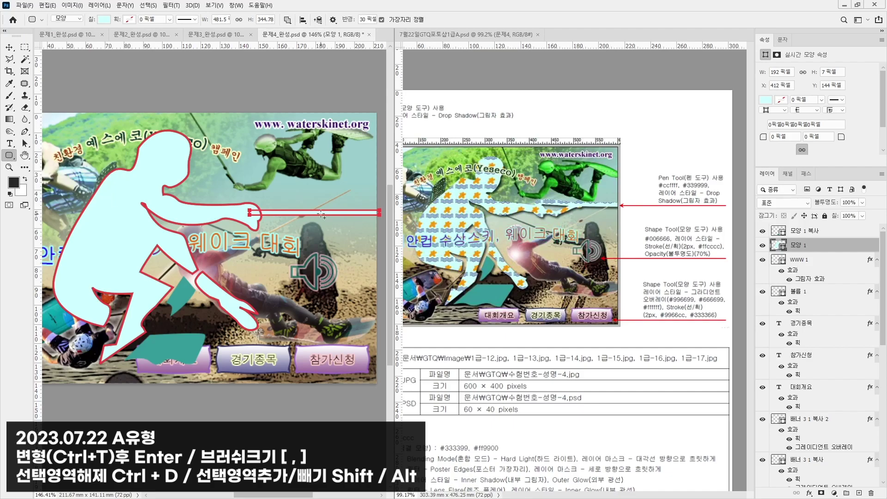
drag(303, 205, 311, 223)
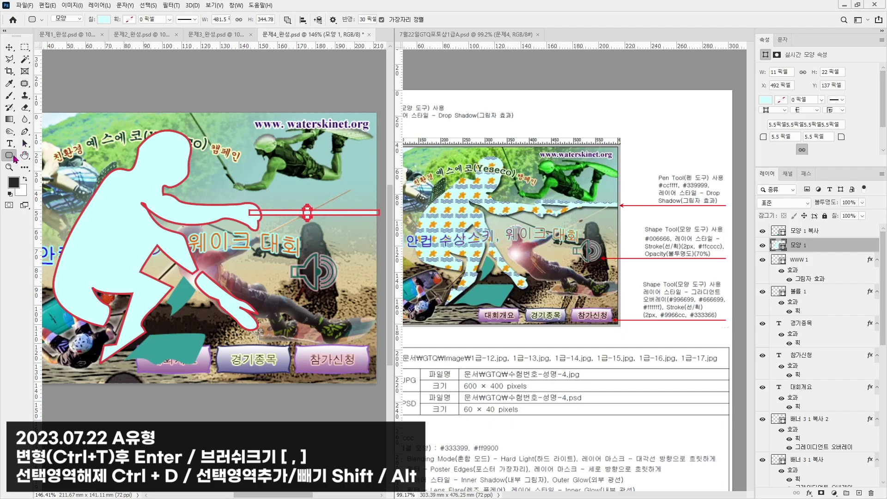
- Draw the slanted handle strap with the Pen tool in combine-shapes mode, joining the rider's hand to the rope's rounded knob, and deselect the layer
click(25, 133)
click(286, 21)
click(309, 41)
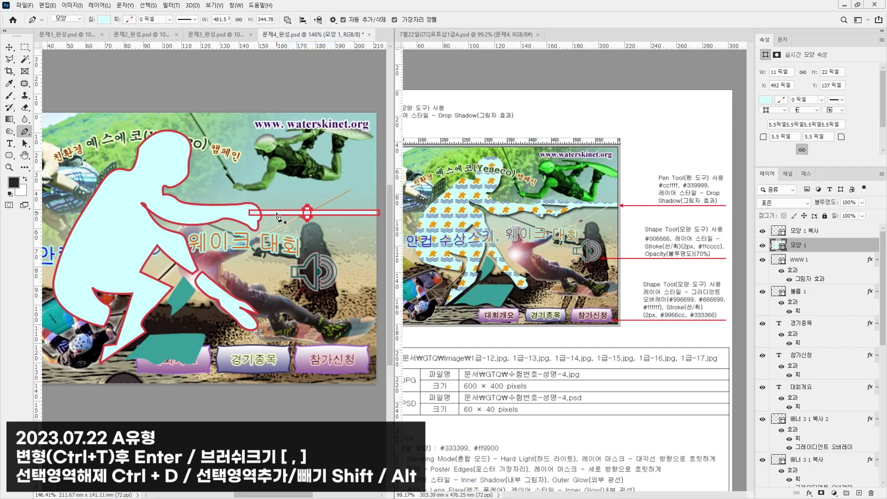
click(294, 213)
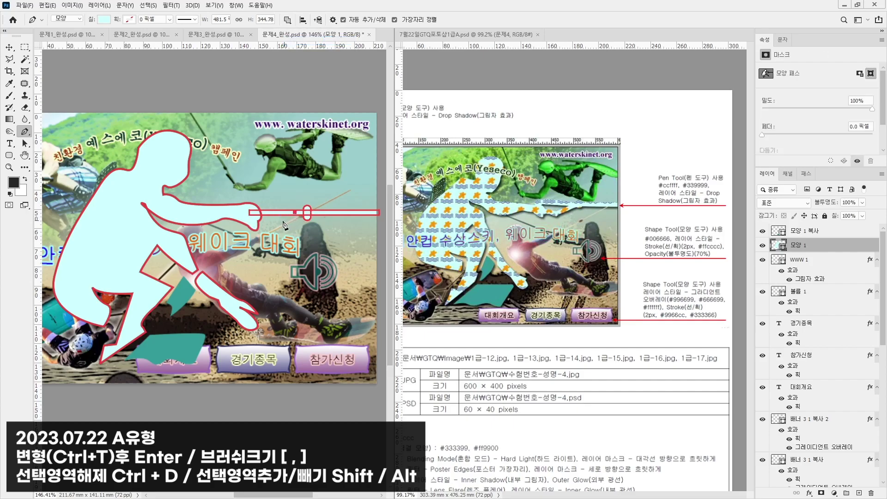
click(269, 228)
click(249, 213)
drag(295, 213, 306, 213)
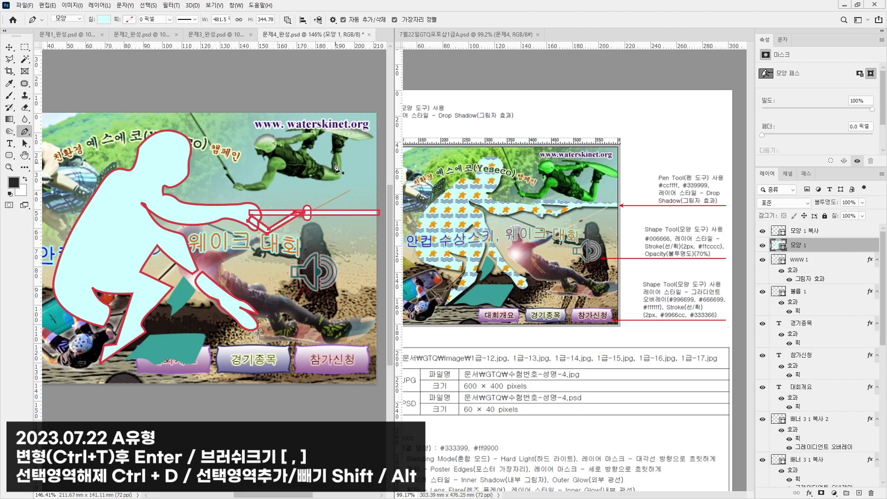
key(v)
click(176, 91)
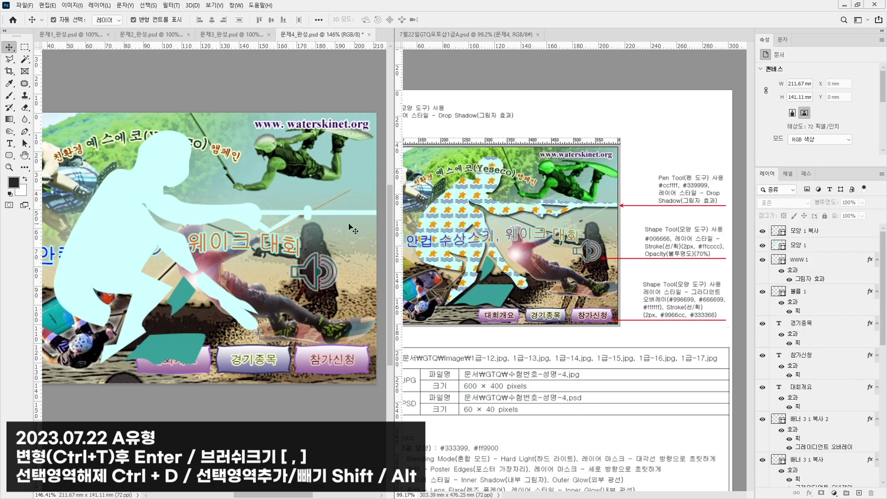
- Reshape the 모양 1 silhouette's curves around the face, neck and back of the head with the Convert Point tool
click(187, 181)
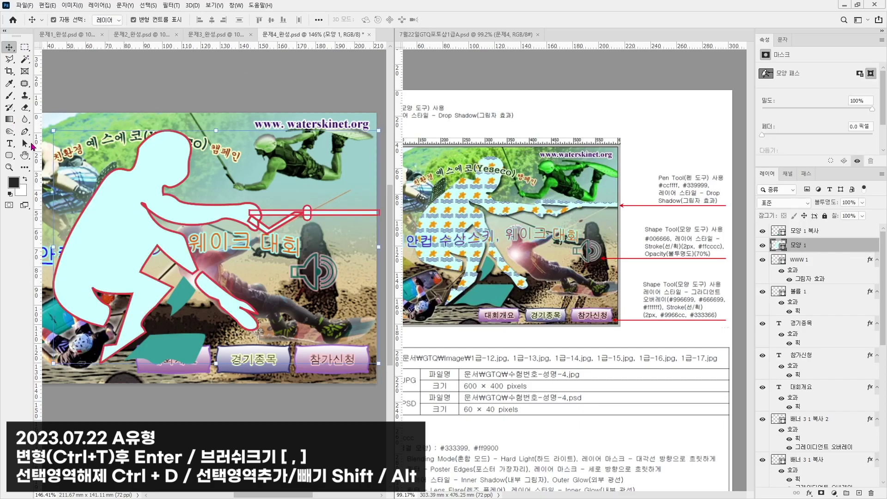
key(shift+a)
click(189, 177)
drag(187, 178, 183, 177)
click(167, 188)
drag(167, 188, 139, 155)
drag(128, 169, 142, 158)
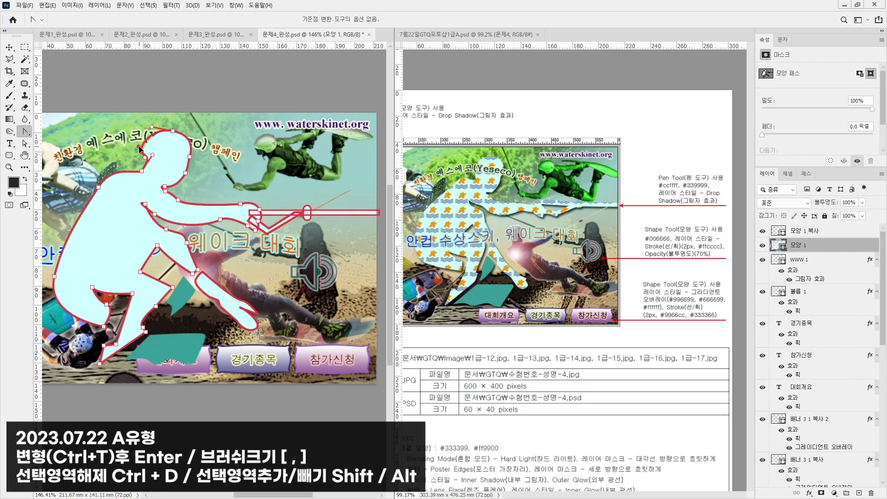
scroll(144, 156, up, 8)
scroll(199, 139, down, 8)
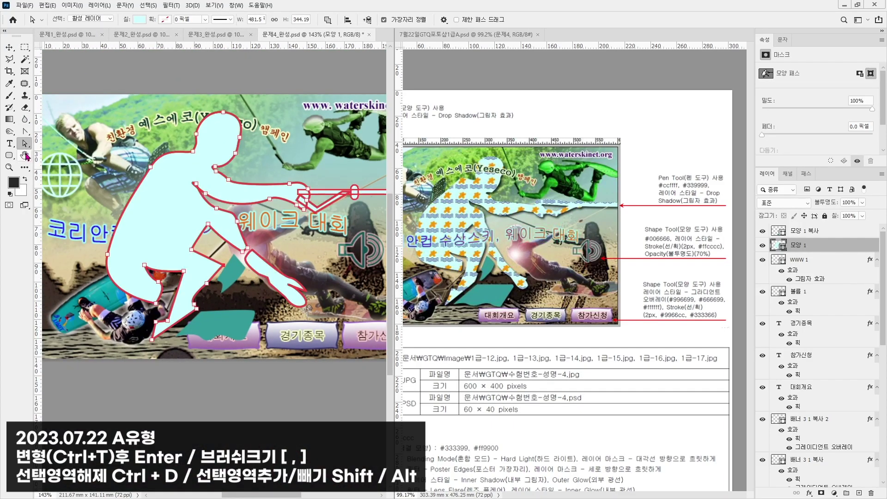
- Adjust the anchor point at the silhouette's bent knee, just above the teal leg piece
key(v)
click(235, 279)
key(a)
click(221, 267)
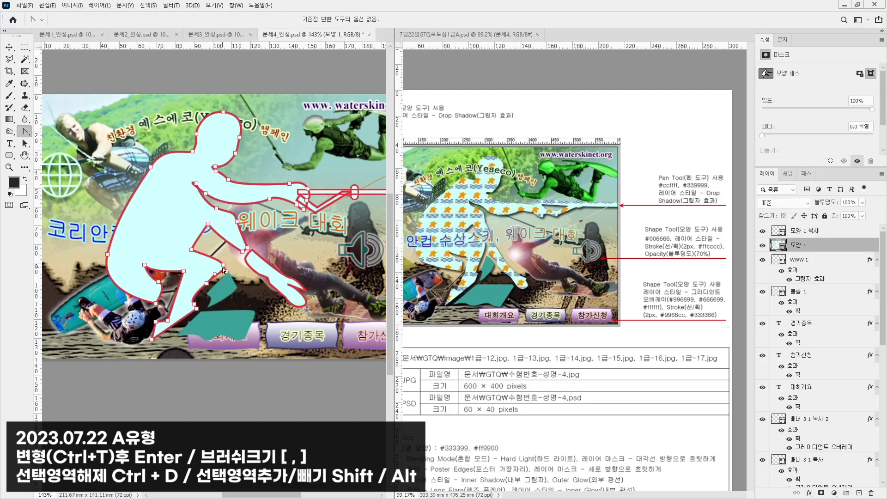
scroll(222, 267, up, 3)
scroll(203, 259, down, 3)
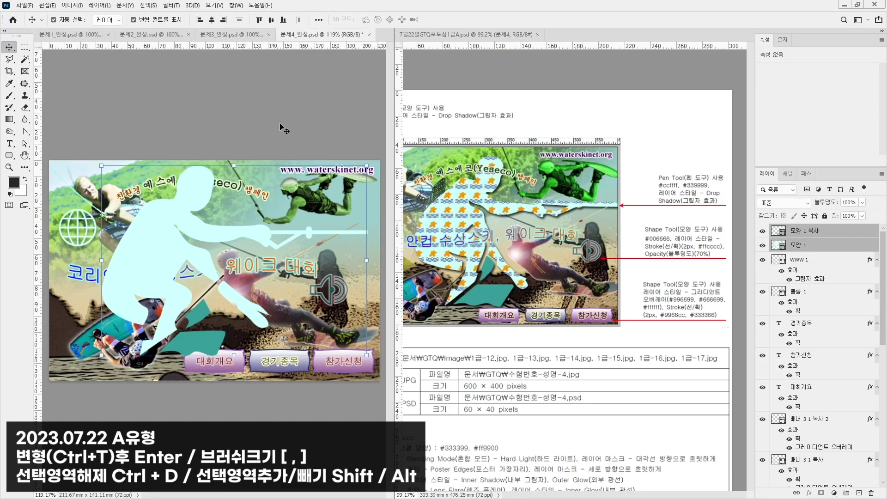
- Extend the tow rope's far end past the poster's right edge, converting the live shape to a regular path, and deselect the layer
click(366, 232)
drag(369, 232, 392, 232)
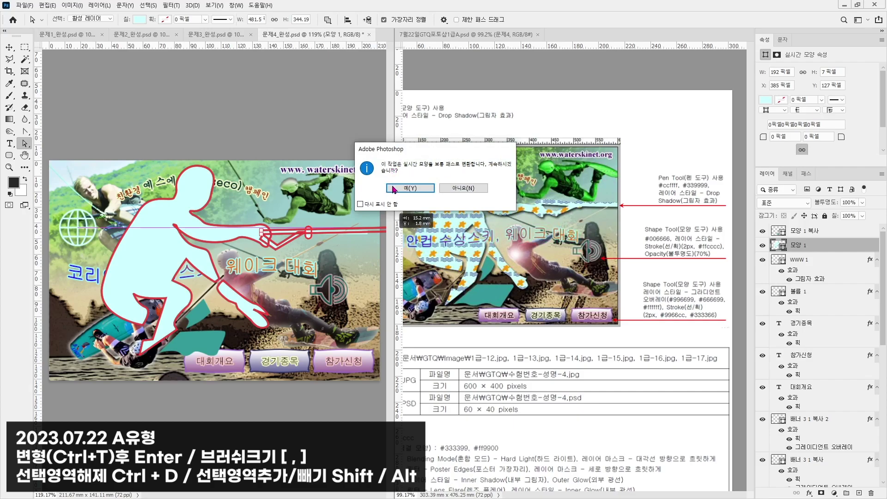
key(Return)
click(9, 47)
click(160, 81)
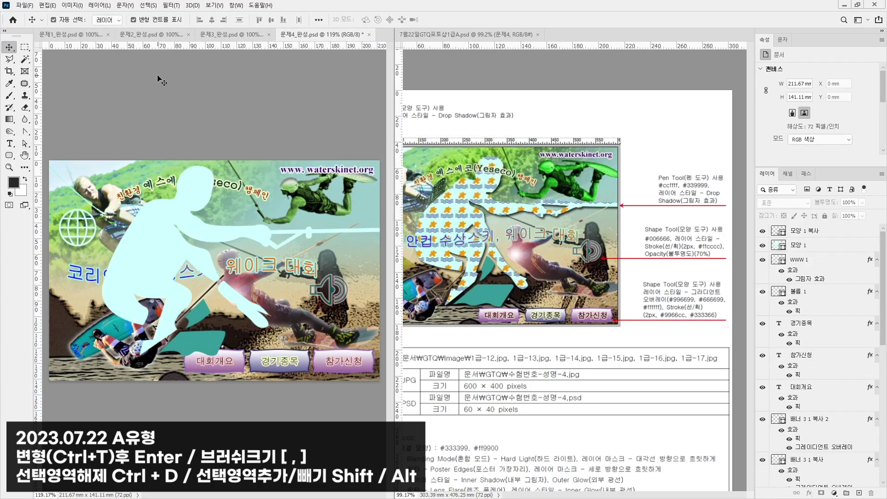
- Apply a Drop Shadow to the 모양 1 layer with a 90° angle, 6 px distance and 5 px size
click(155, 220)
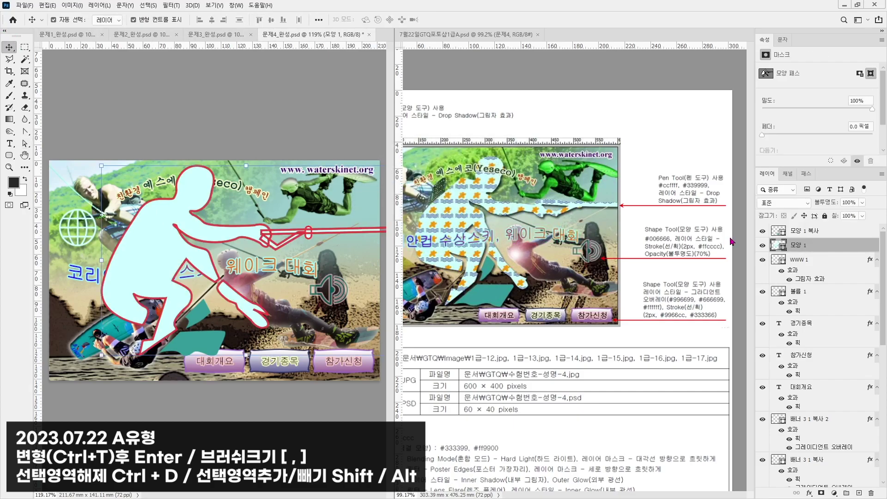
click(809, 493)
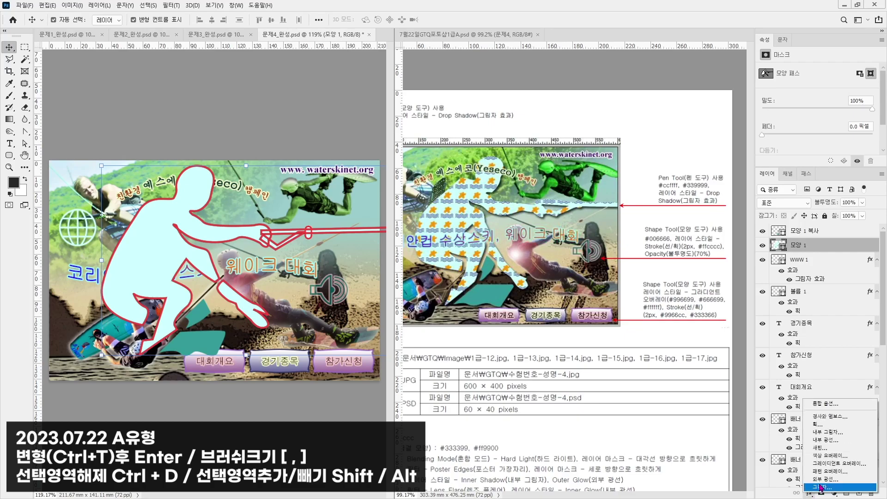
click(820, 485)
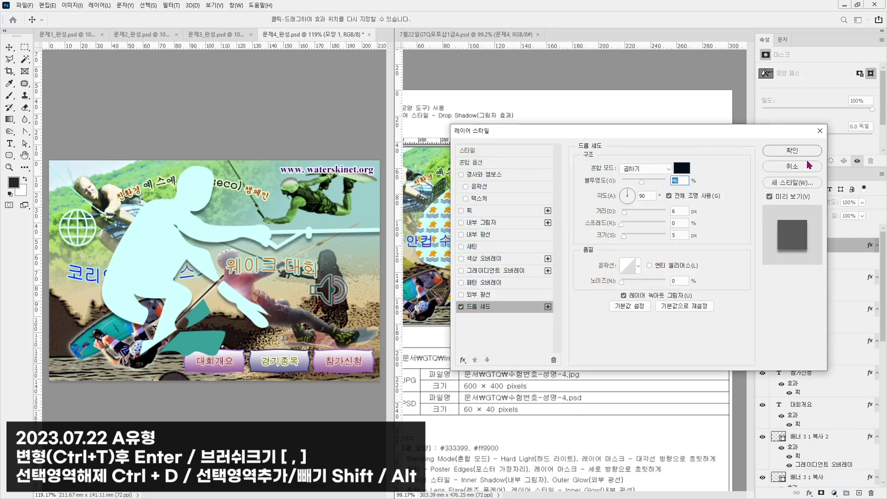
drag(718, 142, 673, 332)
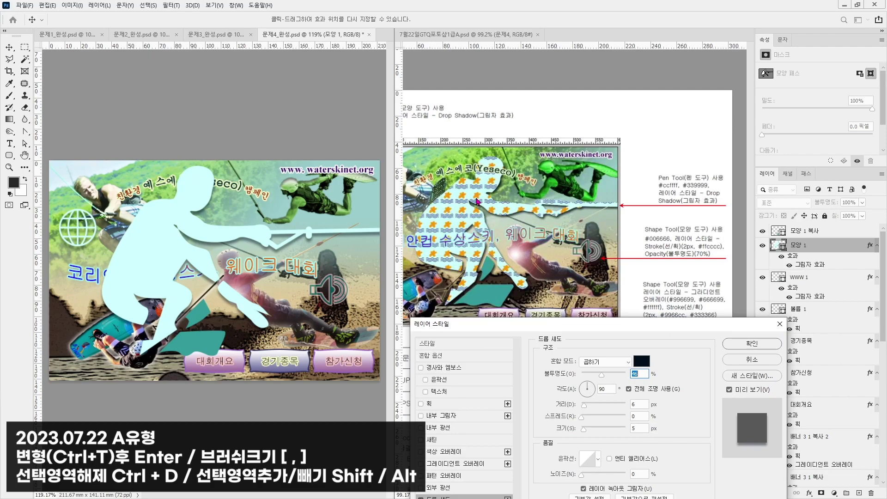
key(Return)
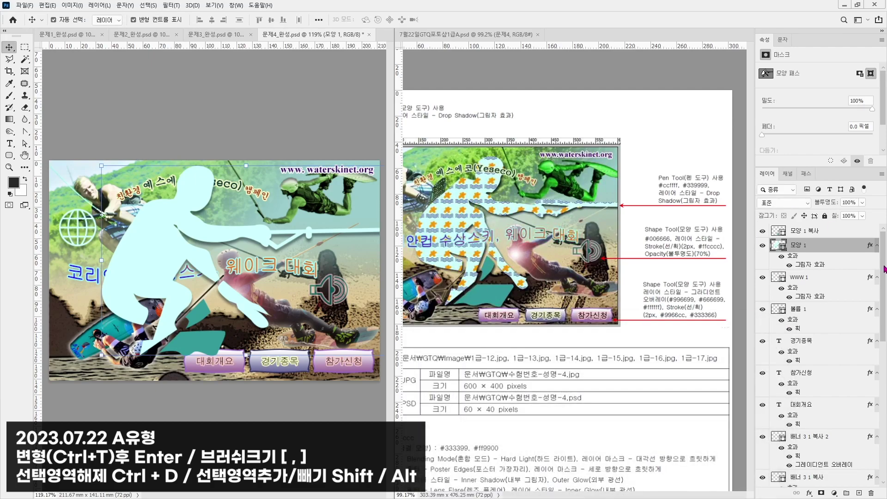
- Show the 패턴 group directly above the 모양 1 layer and shift its star and wave shapes together slightly left over the rider's body
scroll(884, 269, down, 10)
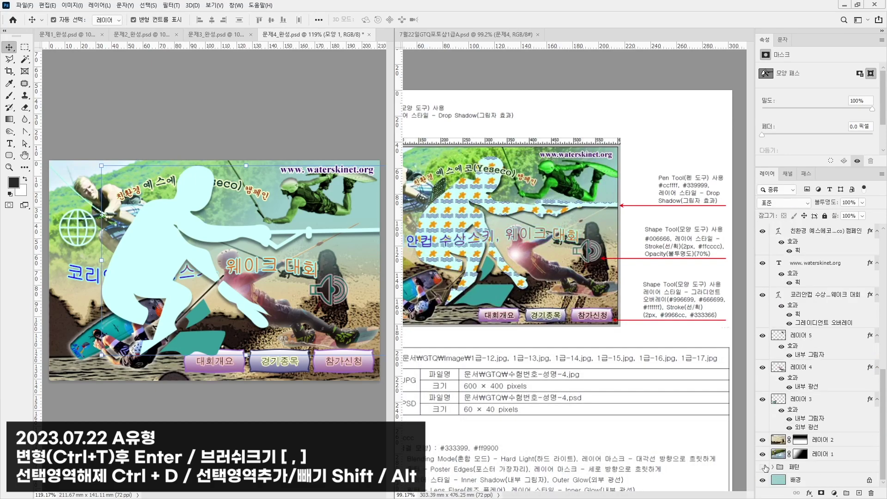
drag(793, 467, 797, 243)
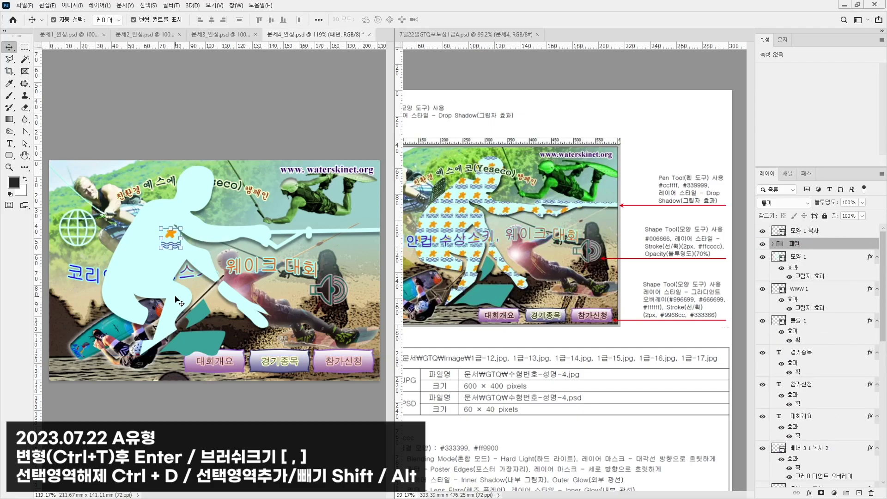
scroll(204, 236, up, 5)
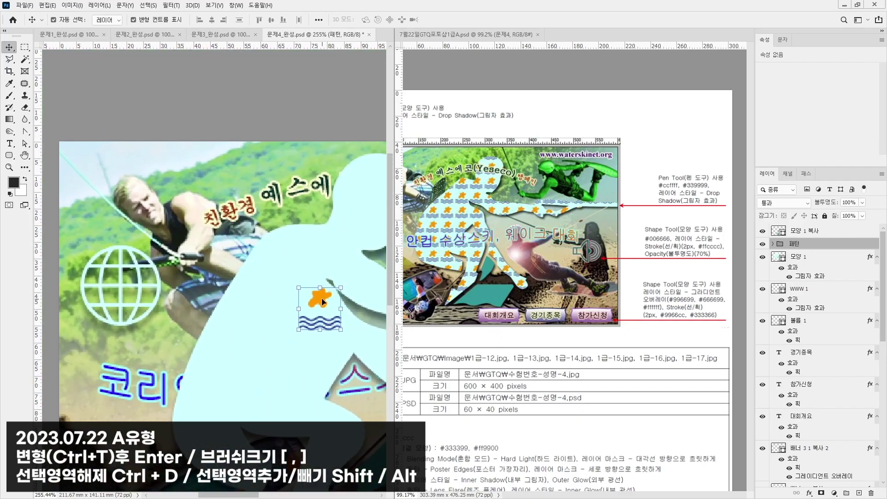
click(322, 301)
shift+click(323, 326)
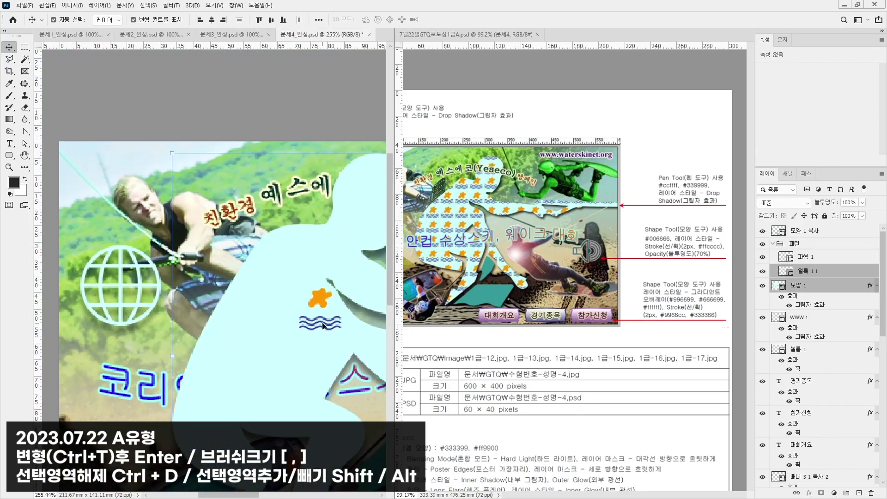
scroll(322, 325, up, 3)
click(254, 228)
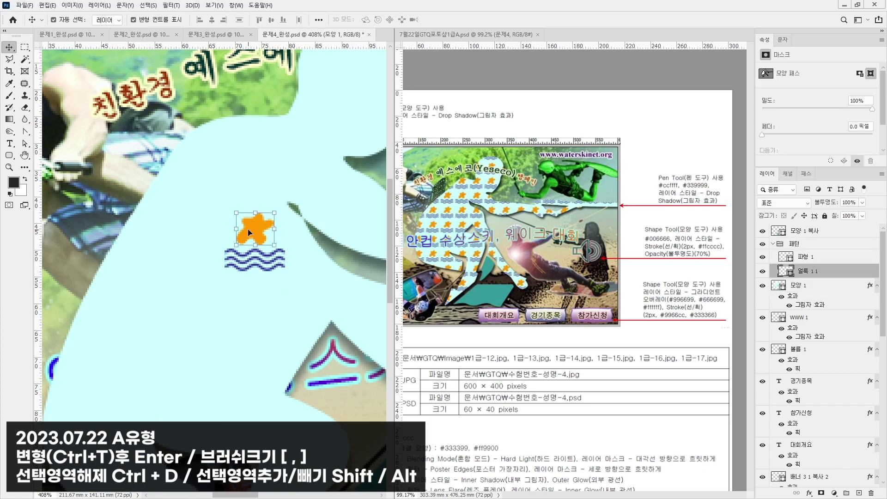
shift+click(248, 262)
drag(248, 262, 239, 262)
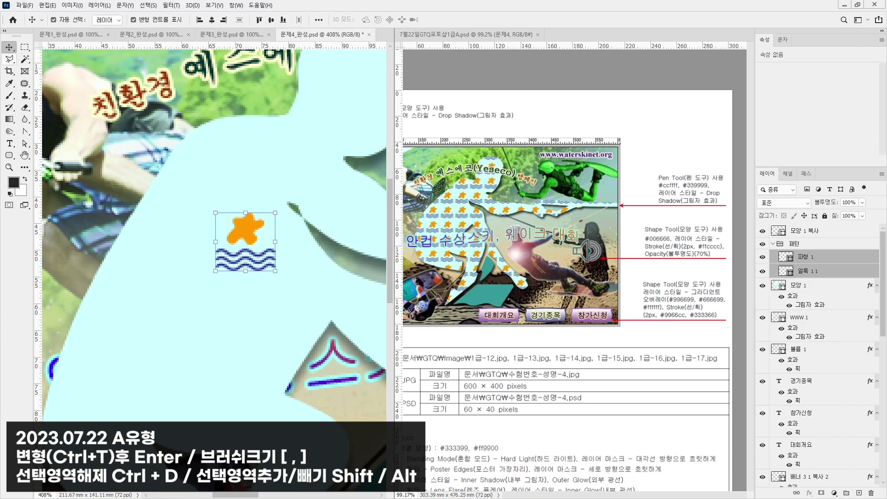
- Define a pattern from a tight rectangular selection around the orange star and blue waves, keeping the suggested name
key(m)
drag(210, 208, 279, 274)
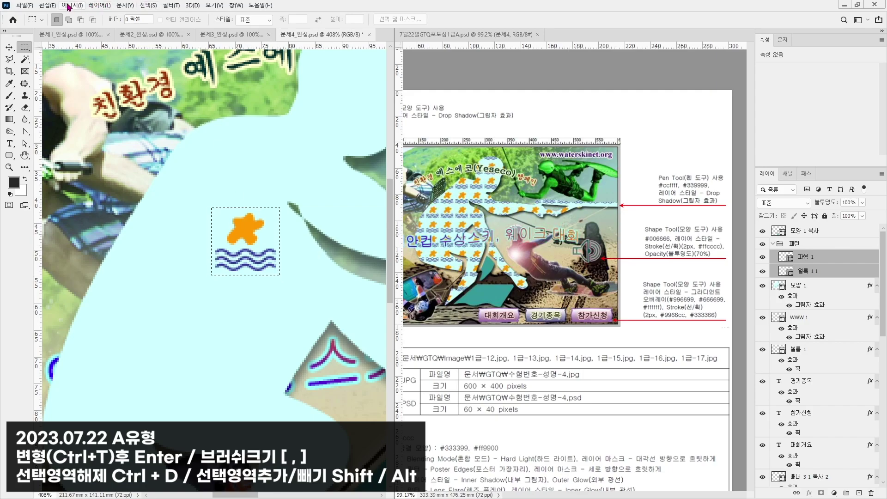
click(47, 5)
mouse_move(92, 218)
click(58, 256)
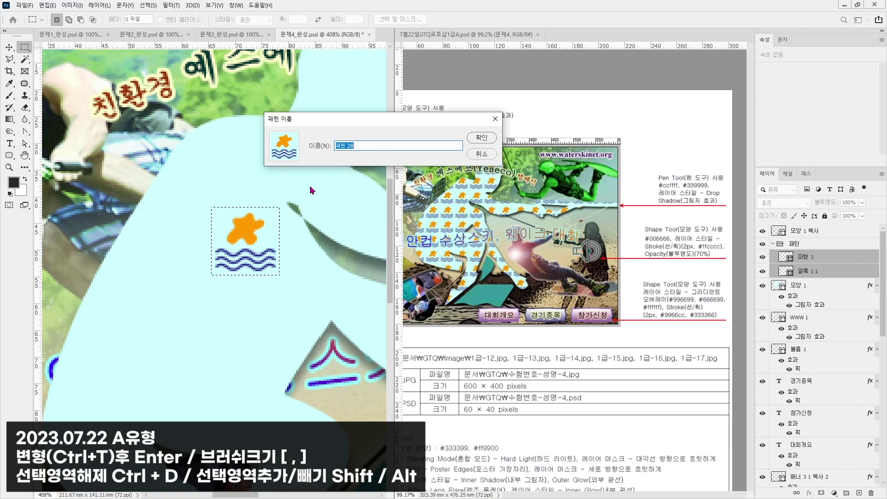
click(488, 137)
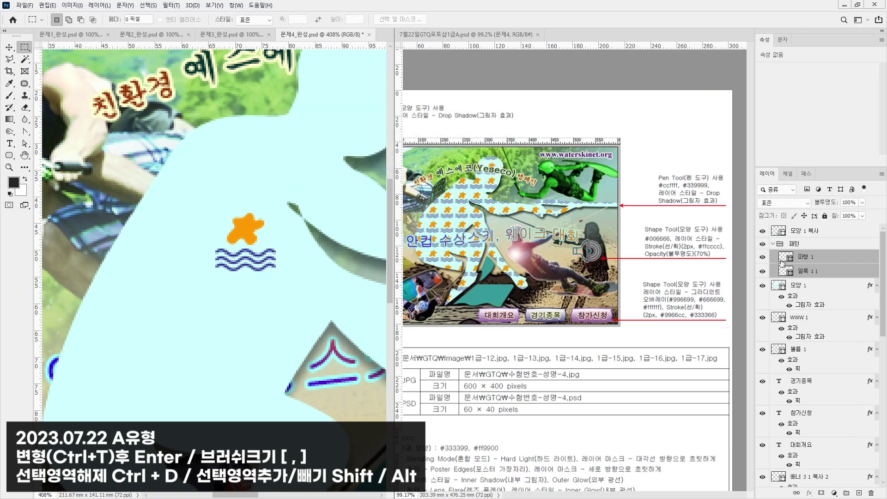
- Hide the 패턴 group and add a Pattern Overlay to the 모양 1 layer using the newly defined star-and-wave pattern
click(9, 47)
click(175, 212)
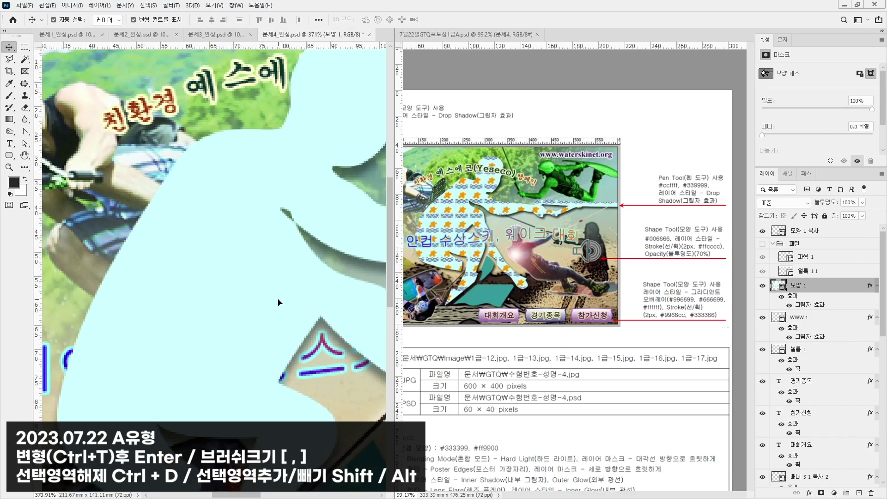
scroll(278, 302, down, 5)
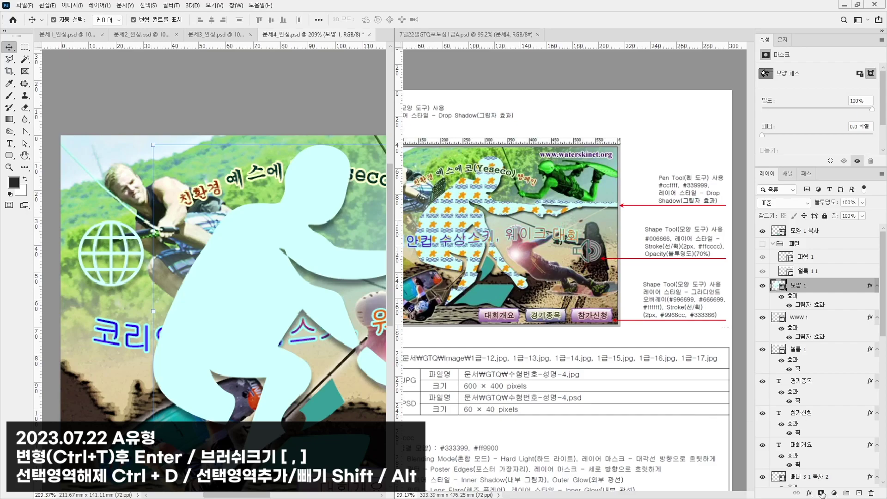
click(809, 493)
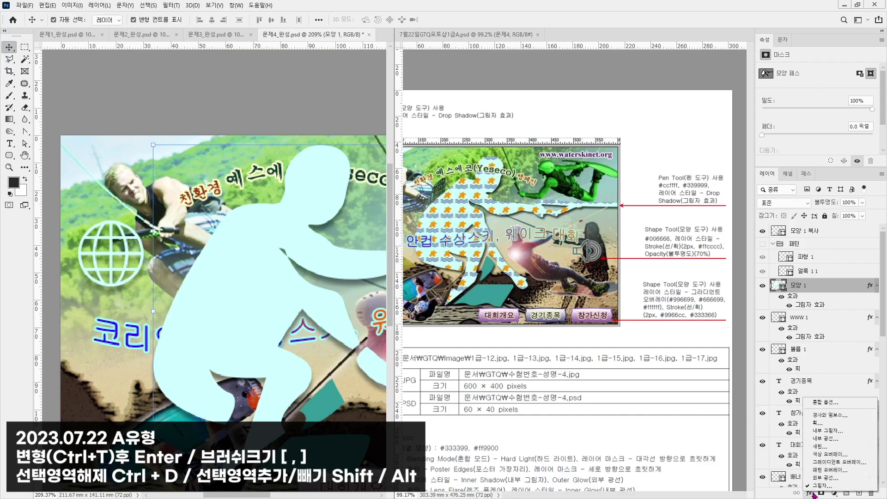
click(831, 470)
click(611, 324)
scroll(608, 392, down, 5)
click(563, 396)
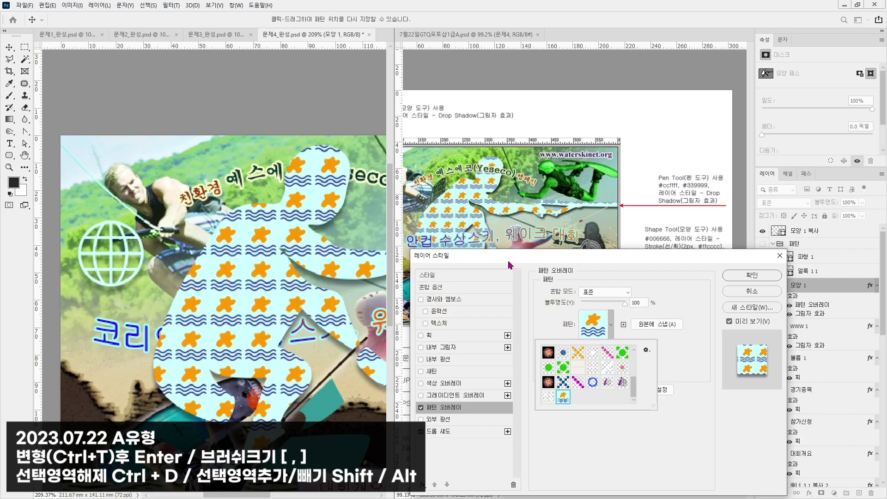
click(564, 327)
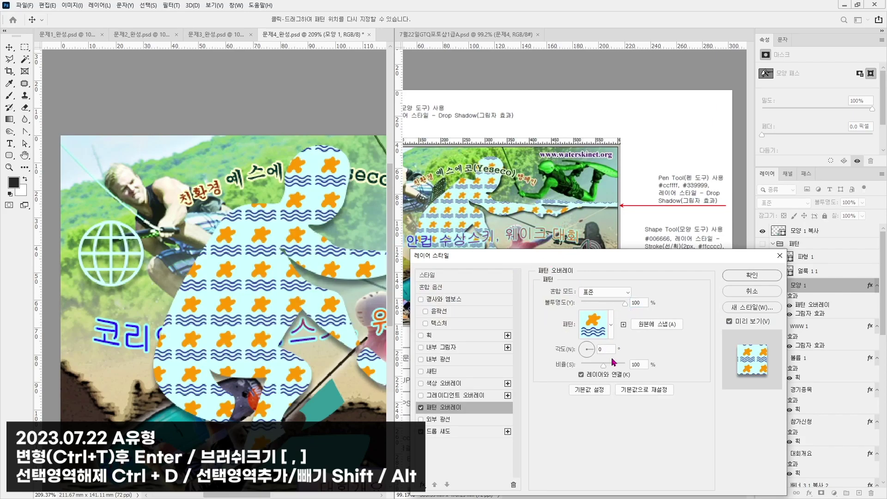
- Try a slightly smaller pattern scale, set the scale to 100%, and apply the layer style
drag(606, 368, 603, 370)
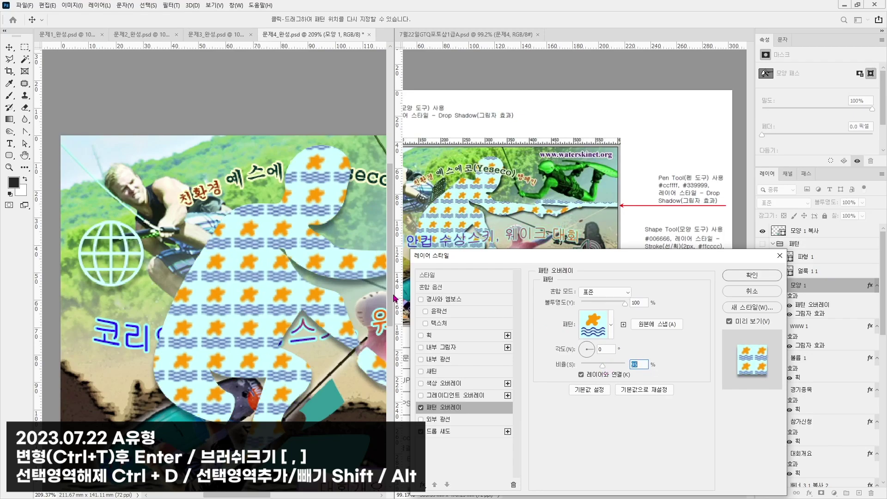
text(100)
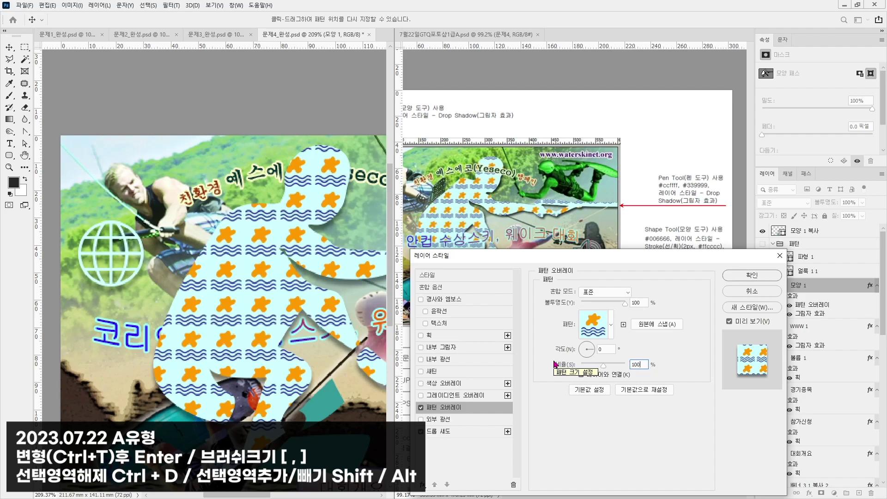
key(Return)
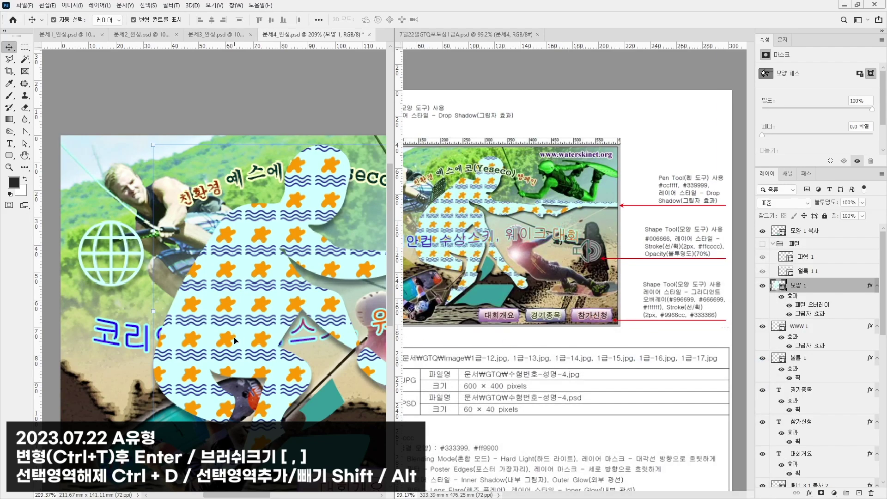
- Copy the Drop Shadow effect from the 모양 1 layer onto the teal 모양 1 복사 layer
alt+scroll(235, 341, down, 3)
click(296, 383)
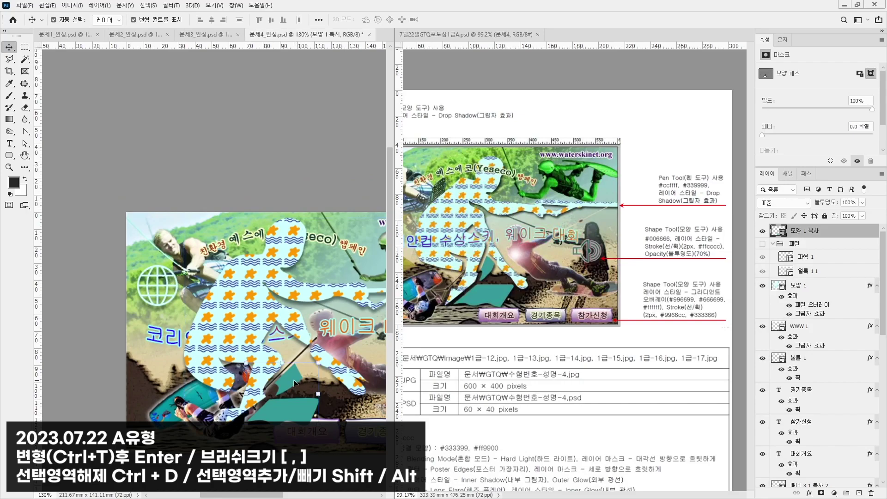
drag(808, 318, 820, 231)
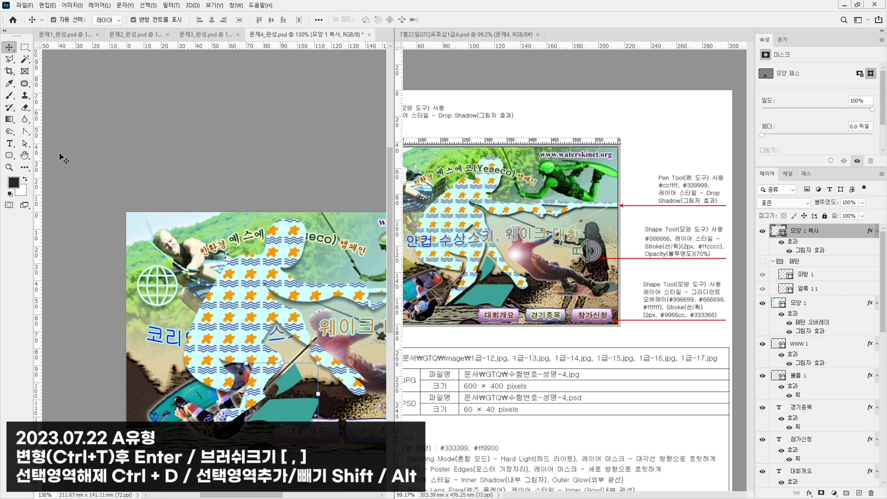
- Rotate the upper teal leg piece of 모양 1 복사 counterclockwise by about 9°
click(25, 143)
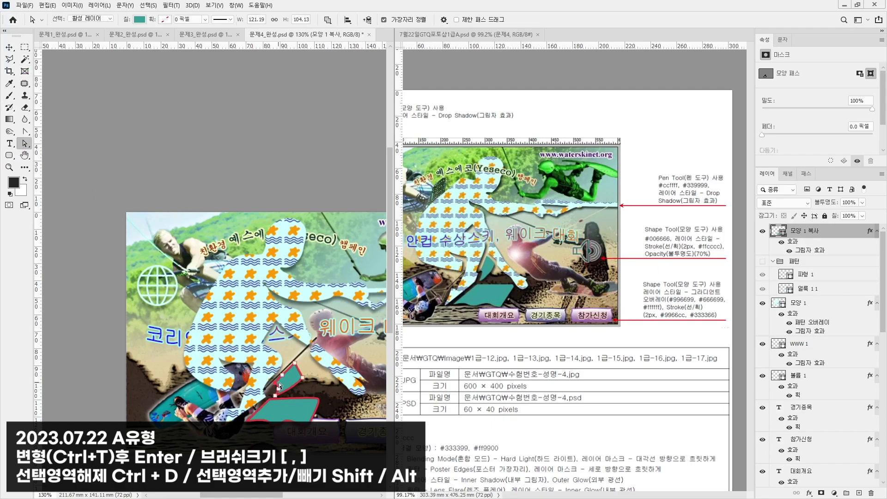
scroll(277, 369, up, 5)
key(ctrl+t)
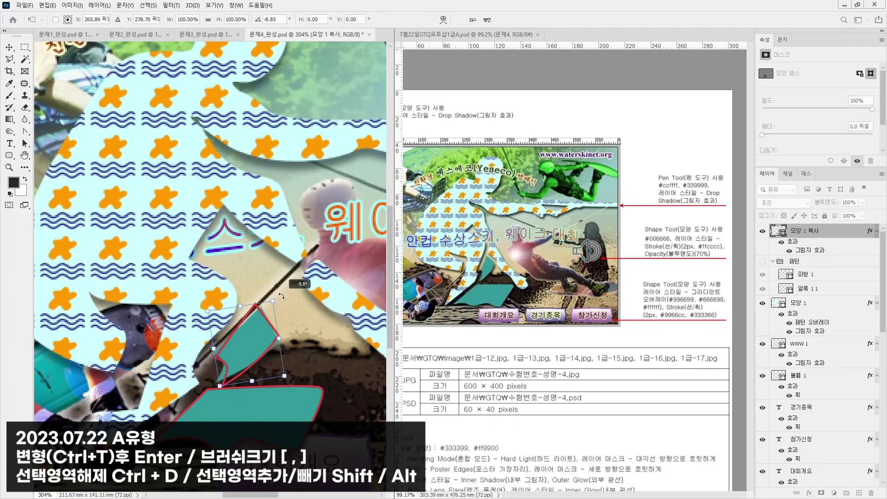
key(Return)
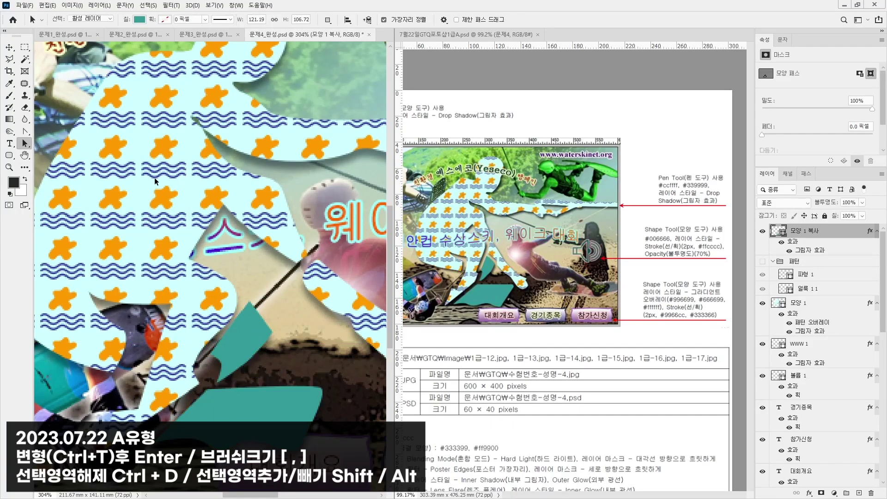
scroll(192, 296, down, 5)
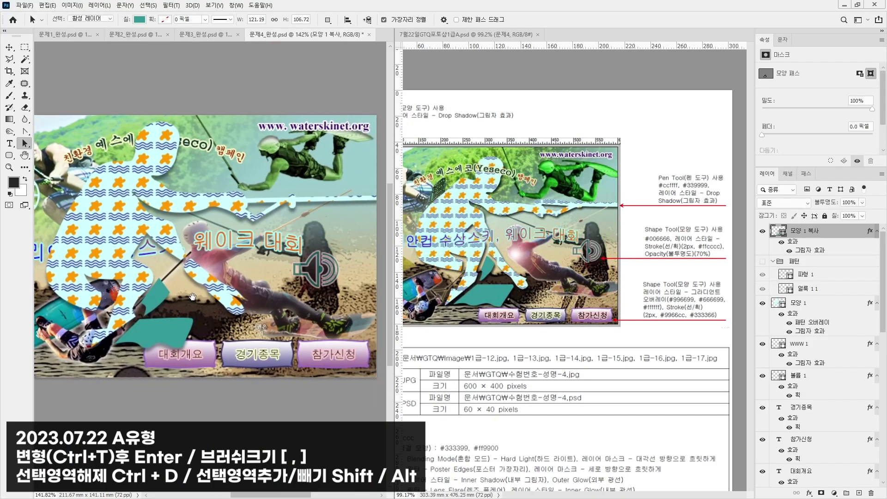
- Delete the hidden 패턴 group from the poster's layers
drag(192, 296, 207, 333)
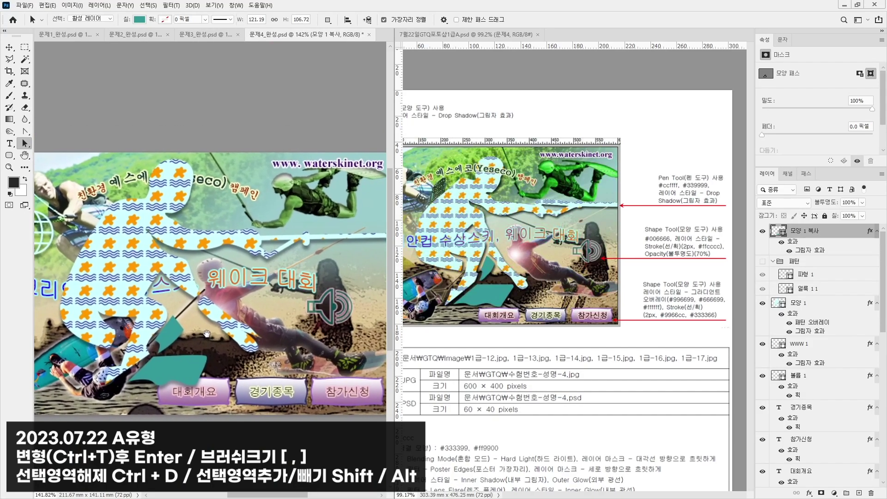
click(9, 48)
click(785, 303)
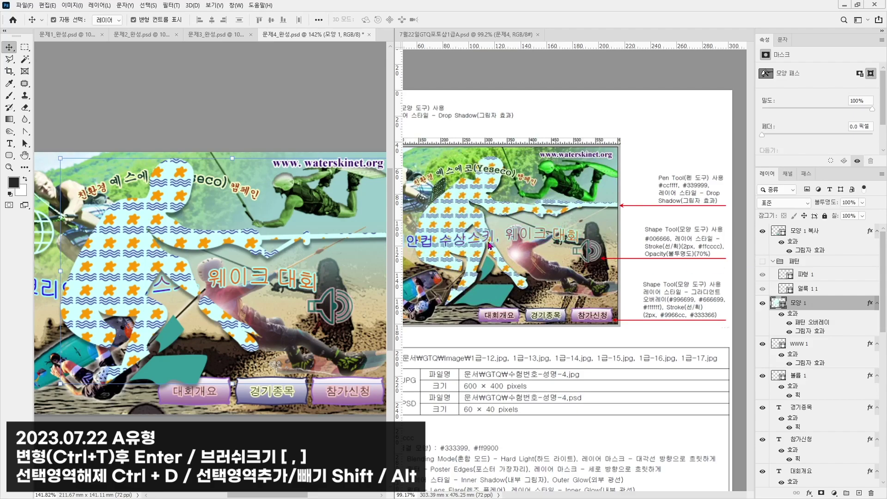
click(791, 262)
click(773, 261)
key(Delete)
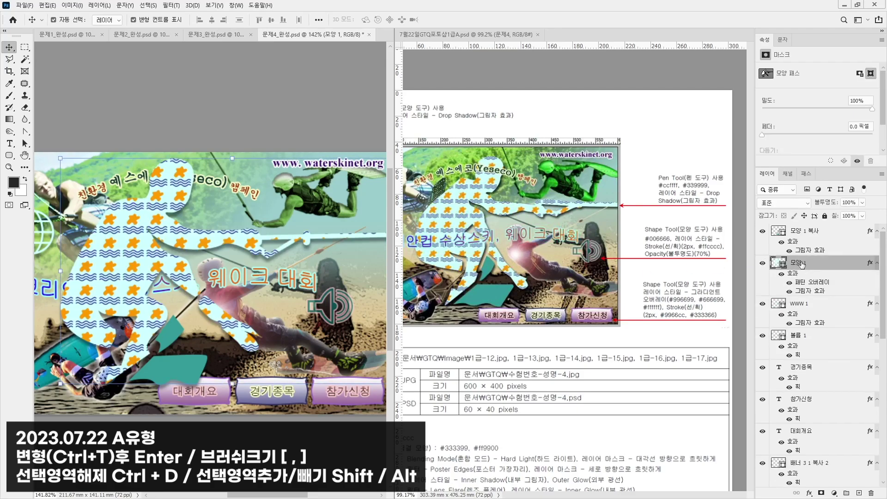
- Move the 모양 1 and 모양 1 복사 layers directly below the Korean title text layer, above 레이어 5
shift+click(802, 230)
drag(802, 229, 813, 340)
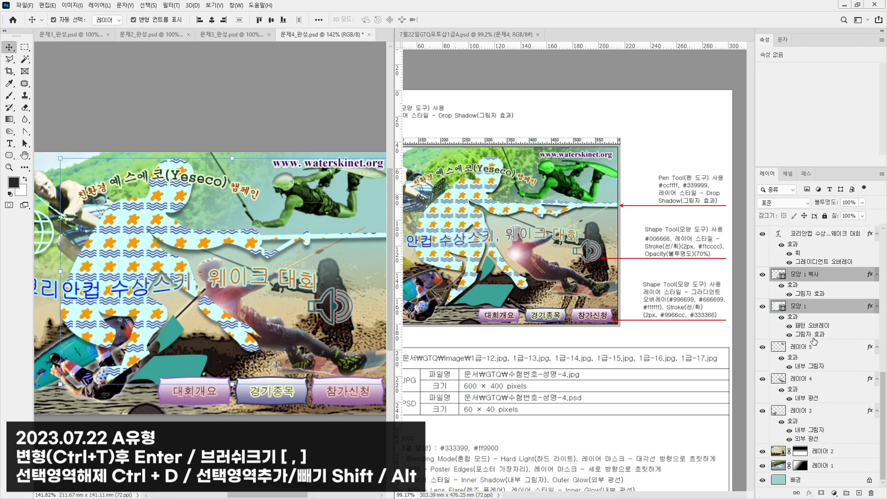
mouse_move(231, 295)
mouse_down()
mouse_move(264, 314)
mouse_move(230, 300)
mouse_move(239, 301)
mouse_up()
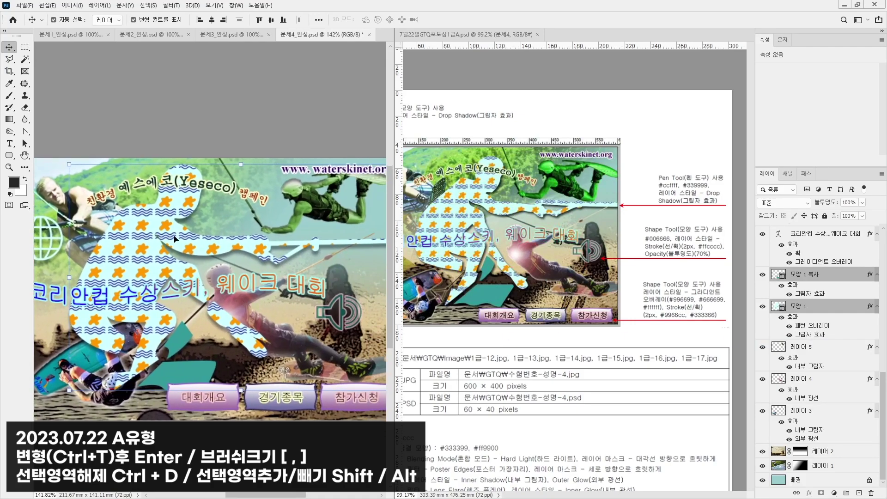
scroll(170, 237, down, 1)
scroll(196, 245, down, 1)
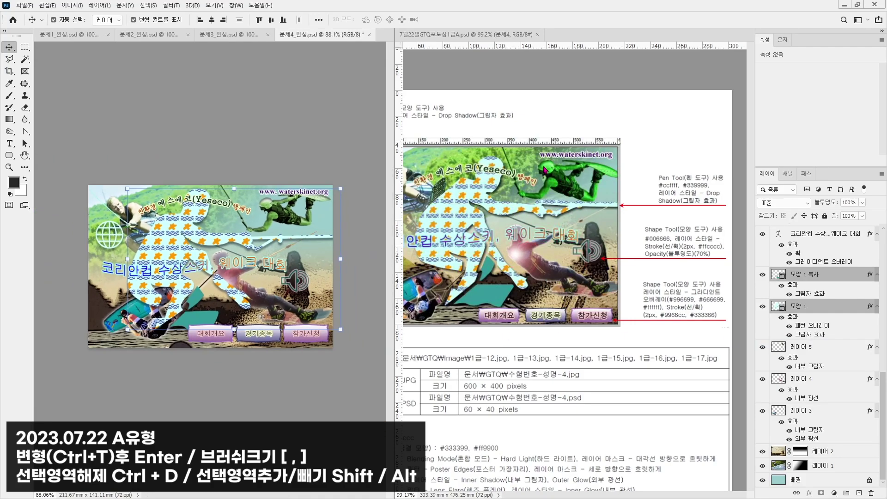
- Fine-tune the placement of the poster's cut-out images to match the reference layout
drag(554, 208, 603, 201)
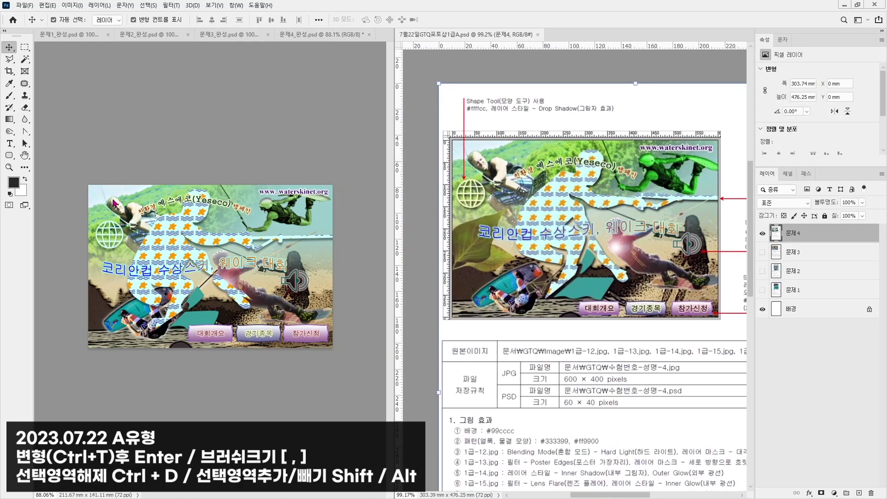
click(113, 202)
drag(263, 274, 282, 274)
click(107, 331)
drag(108, 332, 117, 333)
click(312, 254)
drag(279, 298, 287, 298)
- Change the fill color of the WWW 1 globe shape to #ffffcc
click(102, 238)
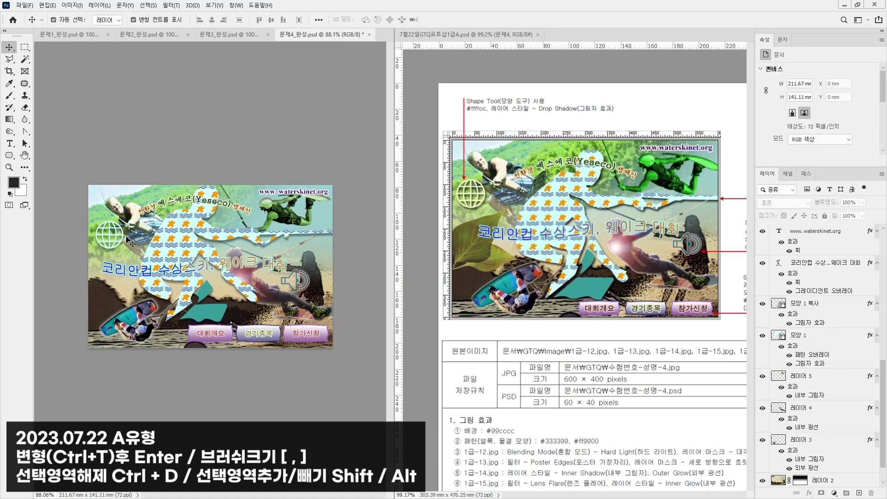
click(103, 238)
scroll(101, 234, up, 4)
mouse_move(102, 234)
mouse_down()
mouse_move(152, 234)
mouse_move(112, 224)
mouse_up()
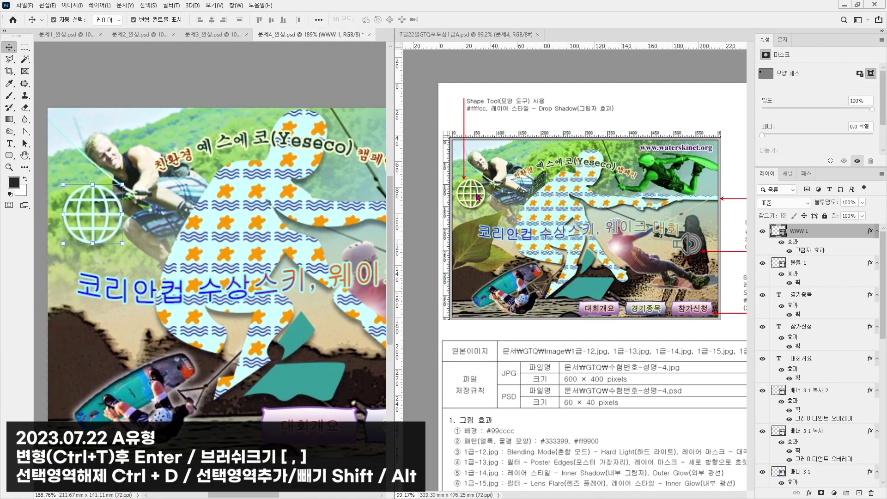
double_click(777, 231)
text(ffffcc)
key(Return)
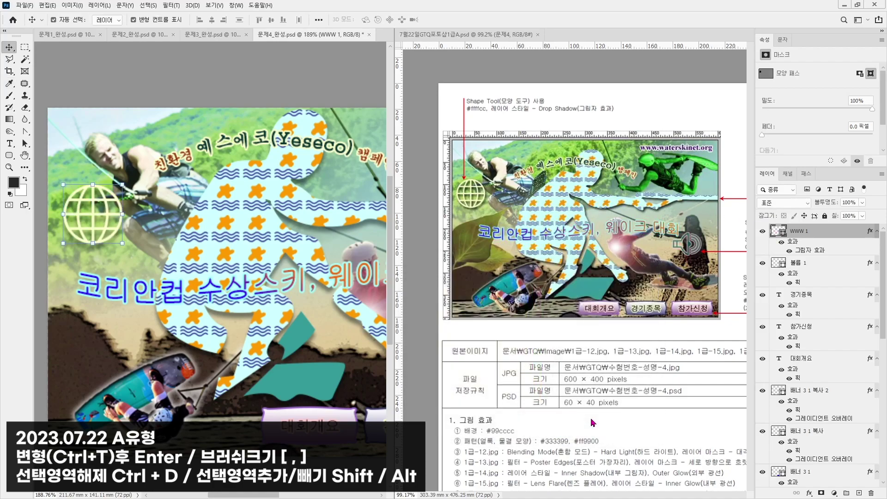
- Open the leaf image 1급-17.jpg and undock it into its own floating window
click(237, 86)
drag(321, 275, 262, 227)
drag(330, 307, 233, 305)
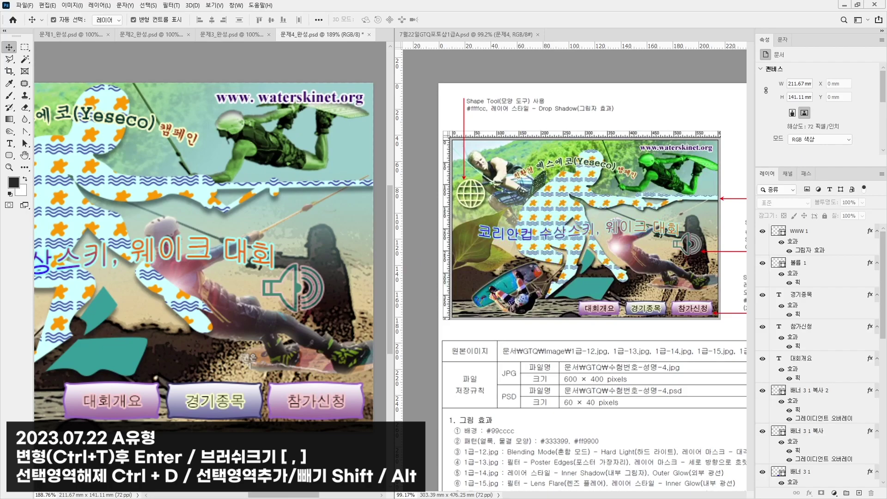
click(24, 5)
click(37, 25)
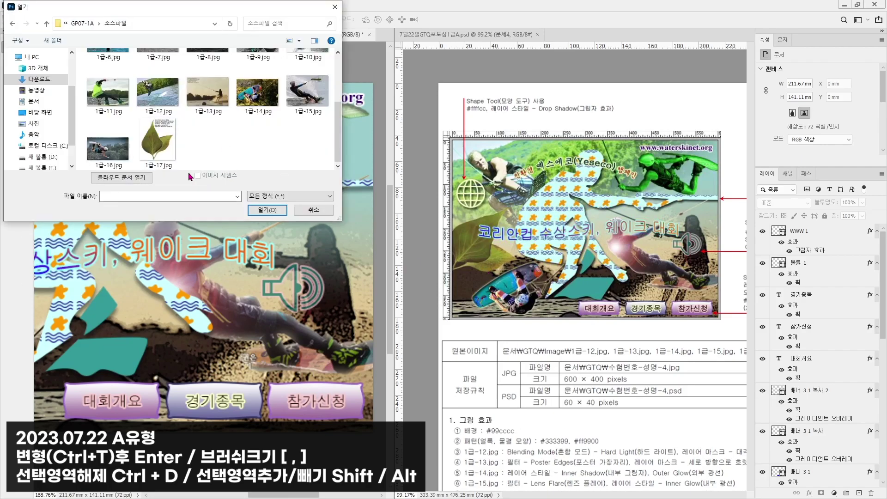
double_click(157, 141)
drag(551, 448, 507, 379)
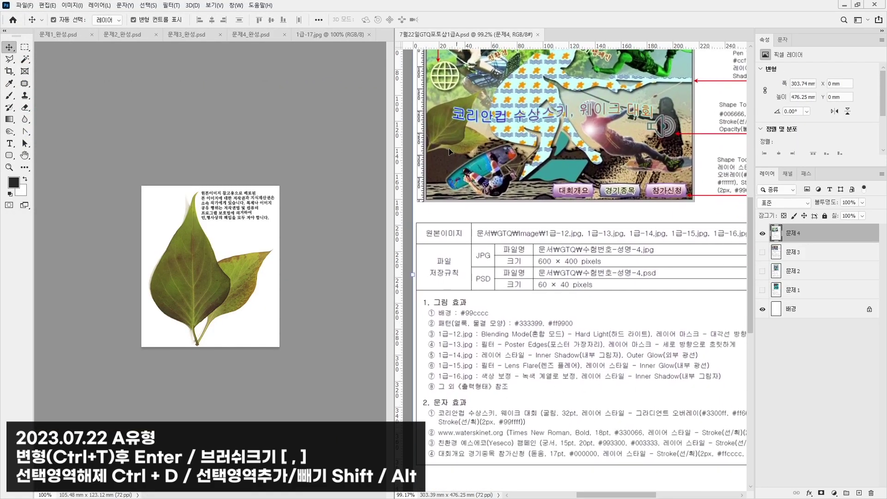
drag(205, 244, 450, 143)
drag(312, 36, 499, 97)
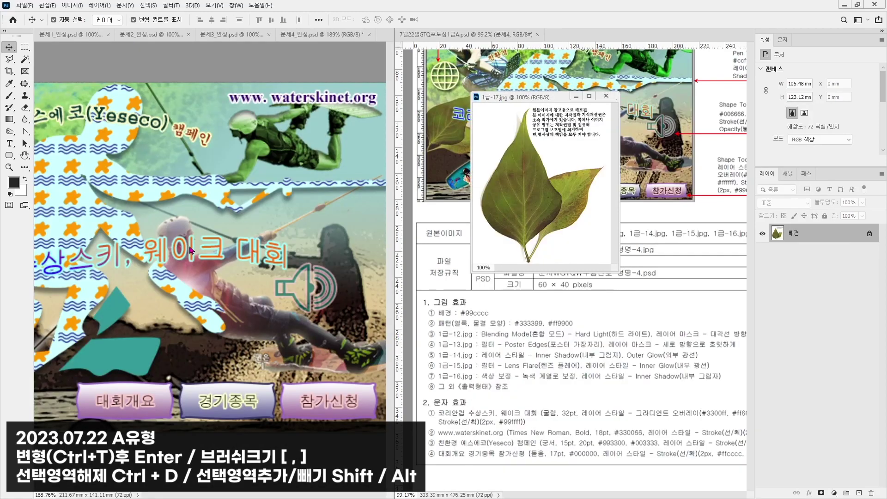
- Select the leaves with Select Subject and copy them into the question 4 poster
click(24, 58)
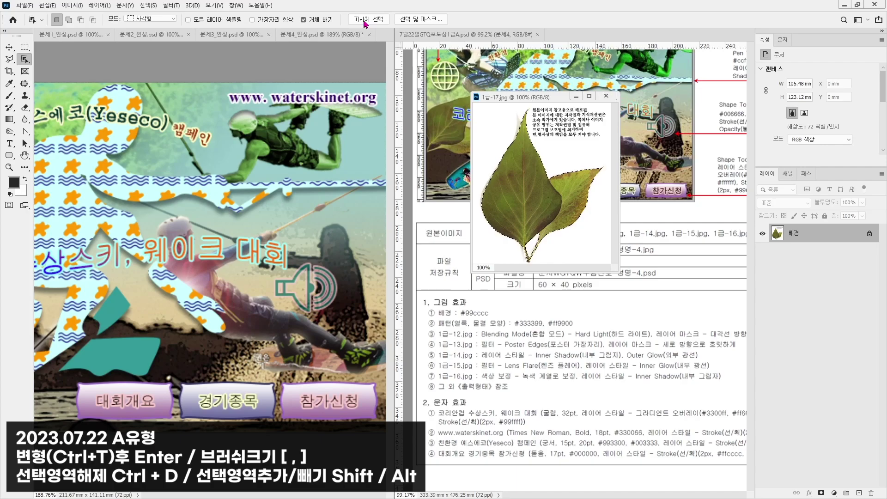
drag(527, 251, 337, 202)
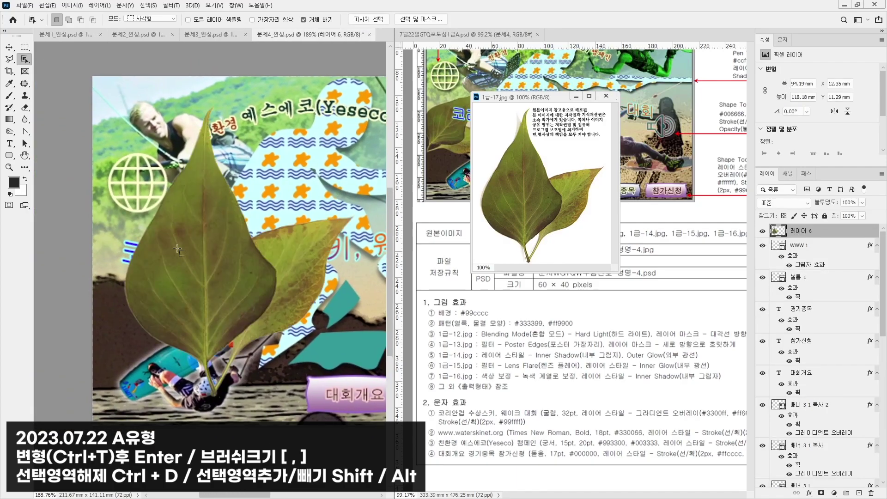
- Scale the leaves to about 47%, rotate them about 42° clockwise, and place them at the poster's left edge above the wakeboarder
key(ctrl+t)
drag(355, 103, 283, 336)
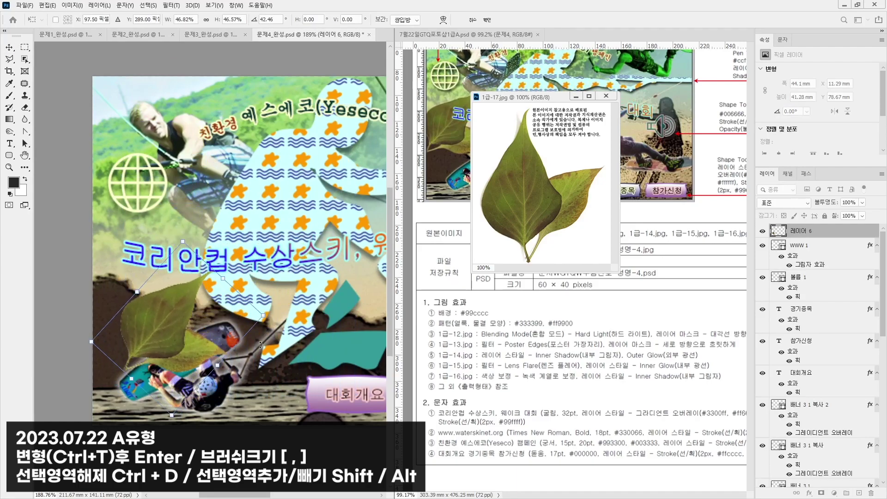
drag(171, 326, 132, 290)
key(Return)
- Move the leaf layer 레이어 6 directly below the Korean title text layer and close 1급-17.jpg
drag(799, 230, 838, 381)
key(ctrl+0)
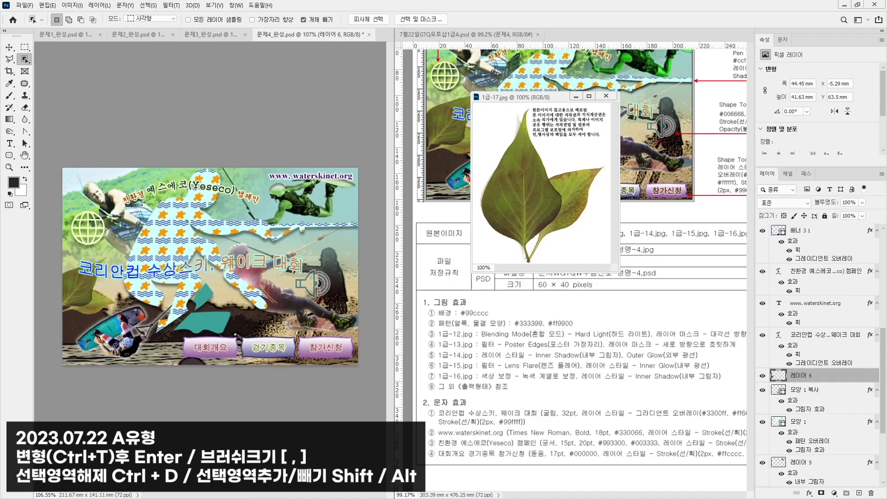
click(606, 96)
drag(624, 164, 632, 271)
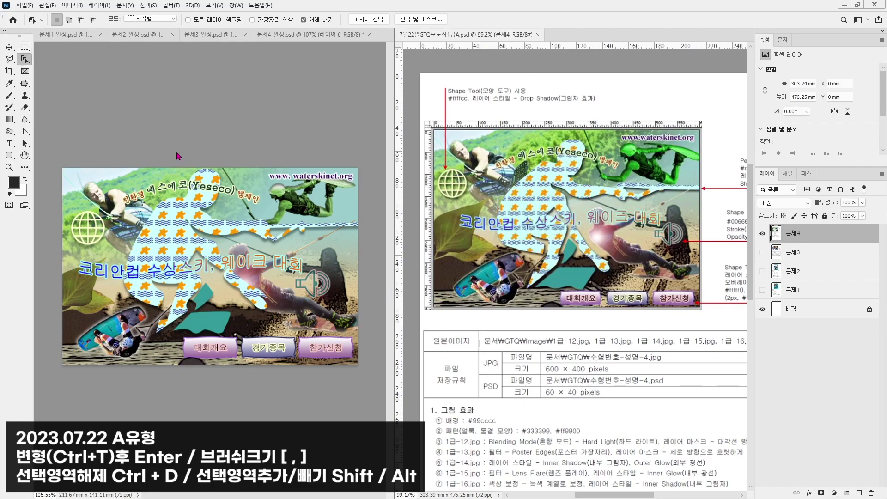
- Save a JPEG copy of the question 4 poster as 문제4_완성.jpg in the GP07-1A folder
click(9, 47)
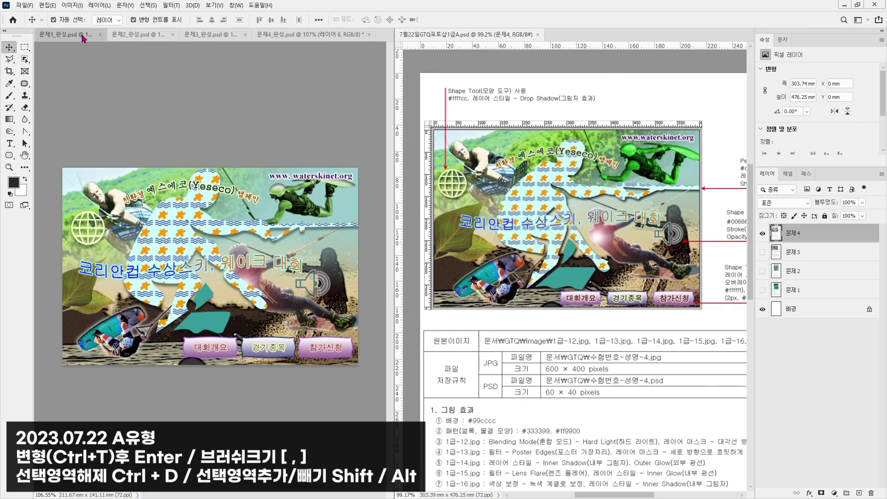
click(84, 36)
click(309, 35)
click(24, 5)
click(46, 116)
click(157, 173)
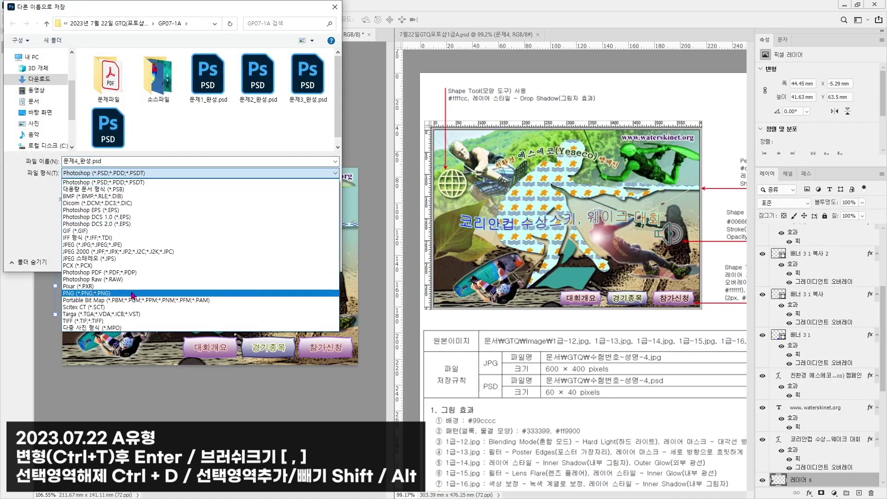
click(134, 245)
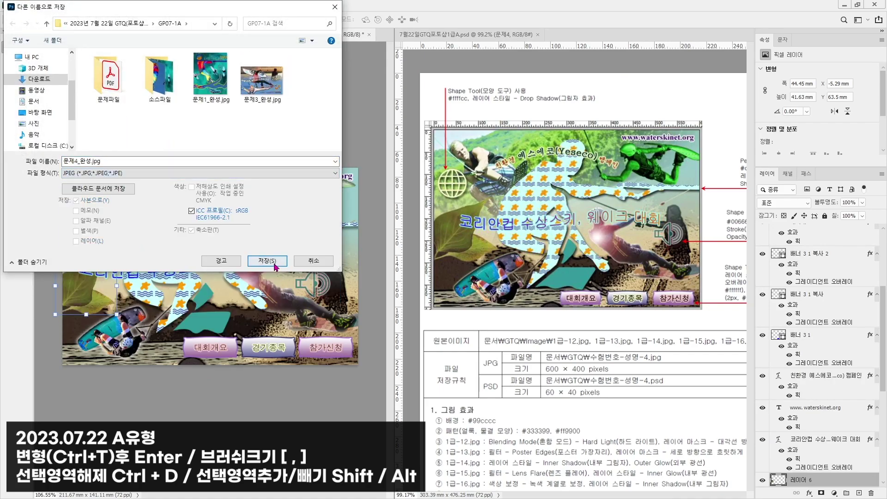
click(267, 261)
key(Return)
- Save a JPEG copy of 문제2_완성.psd in the GP07-1A folder
click(164, 34)
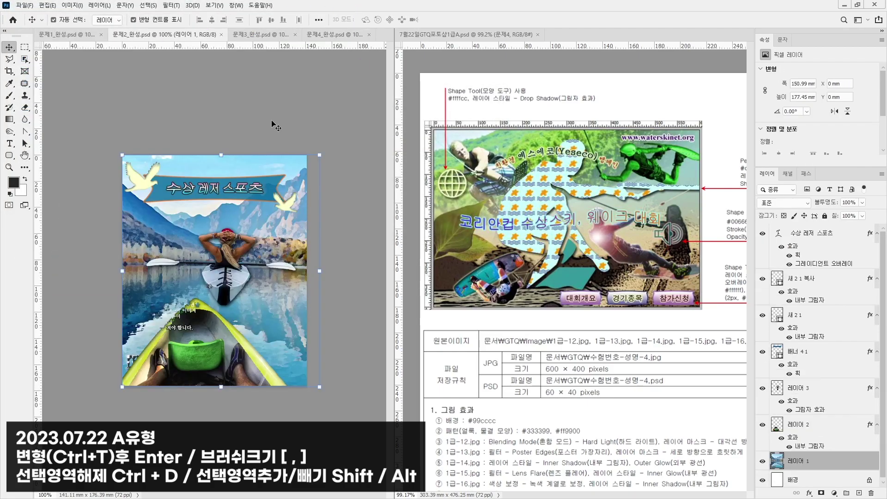
click(250, 109)
click(24, 5)
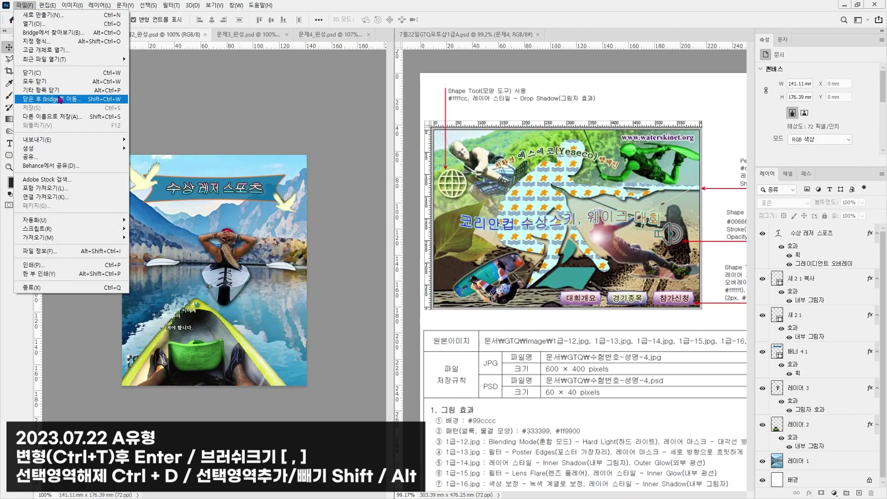
click(60, 118)
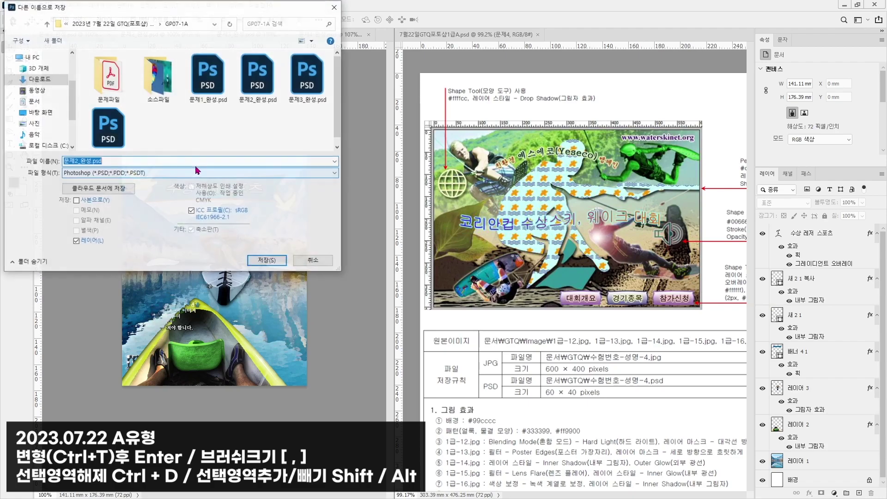
click(178, 173)
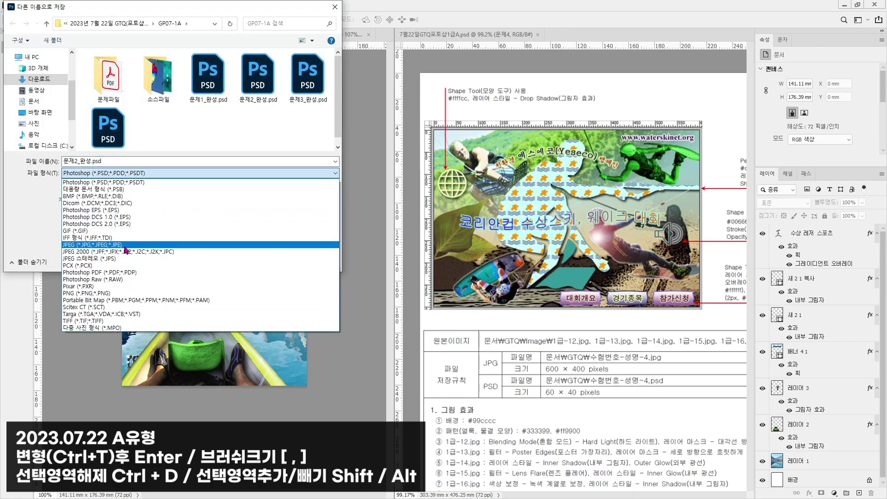
click(92, 244)
key(Return)
key(Return)
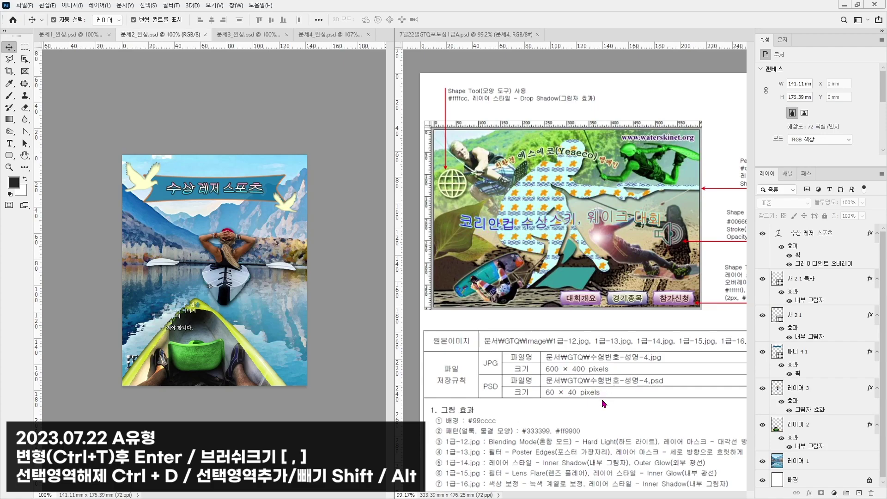
- In the exam sheet document, hide the 문제 4 layer and show and select the 문제 1 layer
click(638, 242)
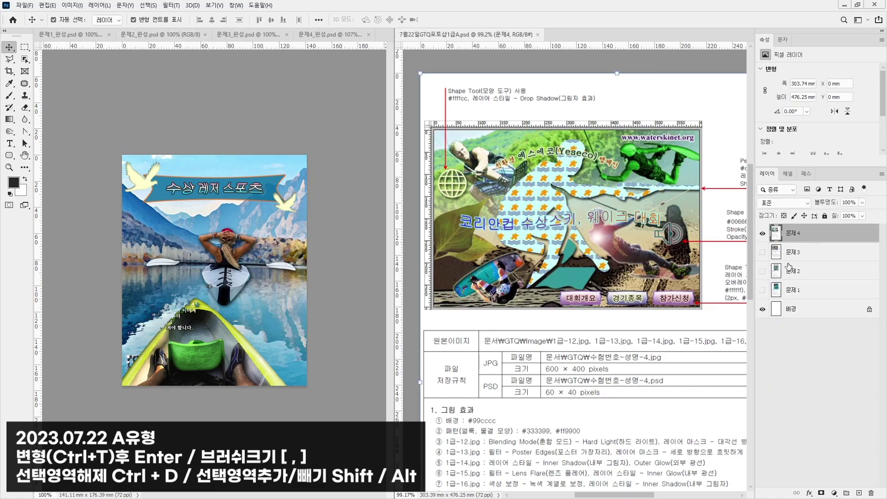
click(762, 234)
click(762, 290)
click(822, 291)
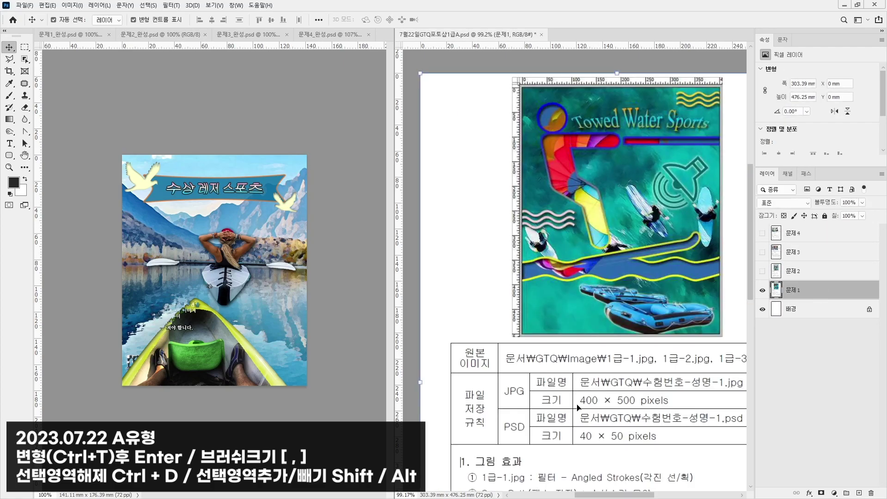
- Resize 문제1_완성.psd to 40 × 50 pixels with linked proportions and save it
click(79, 35)
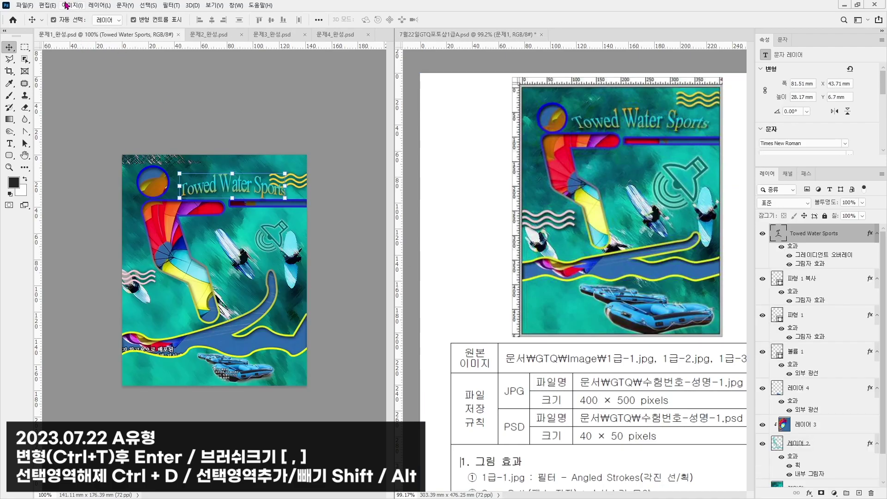
click(72, 5)
click(86, 74)
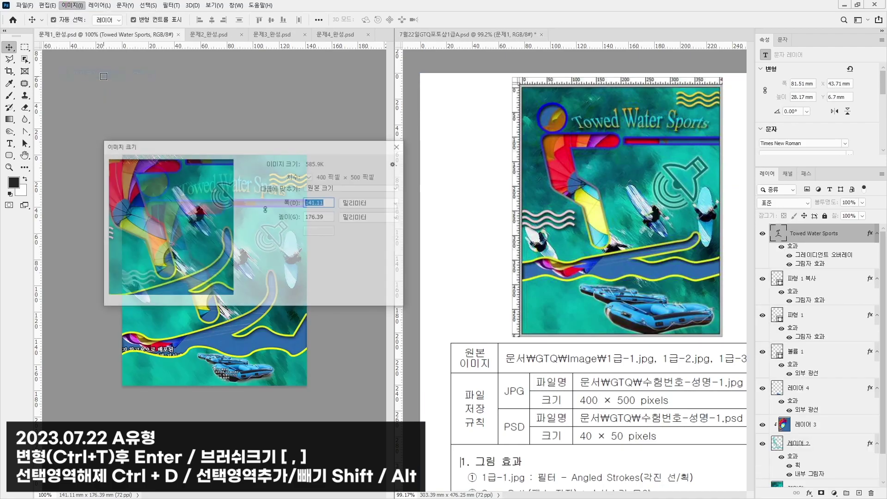
click(369, 202)
click(356, 216)
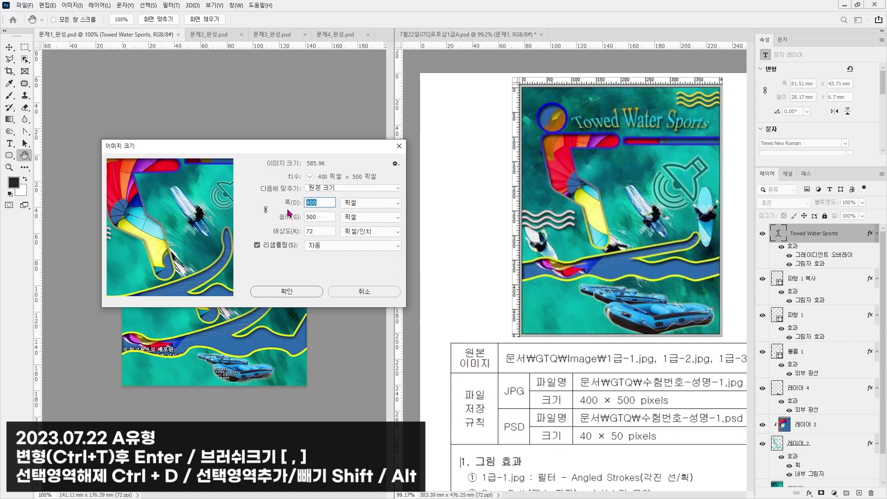
click(265, 212)
text(40)
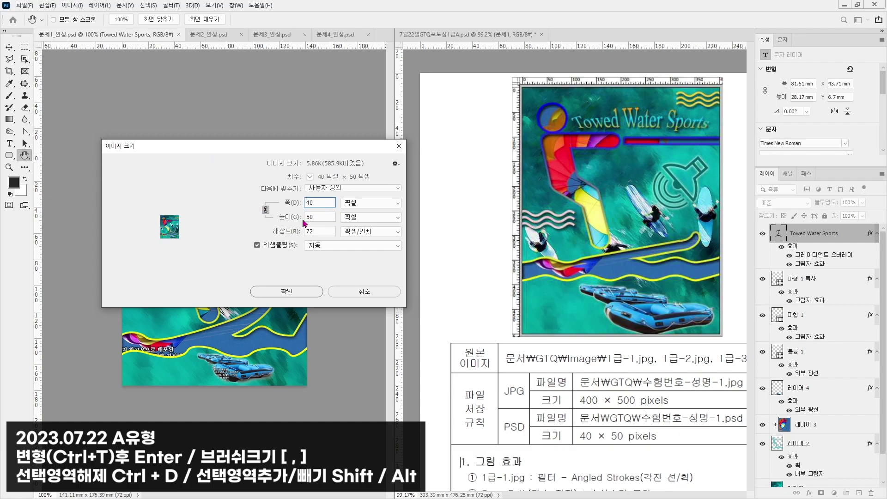
click(303, 290)
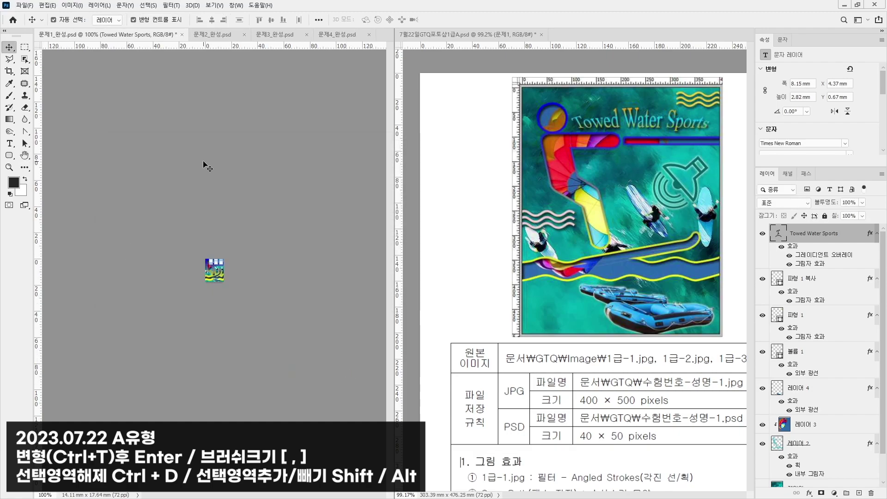
key(ctrl+s)
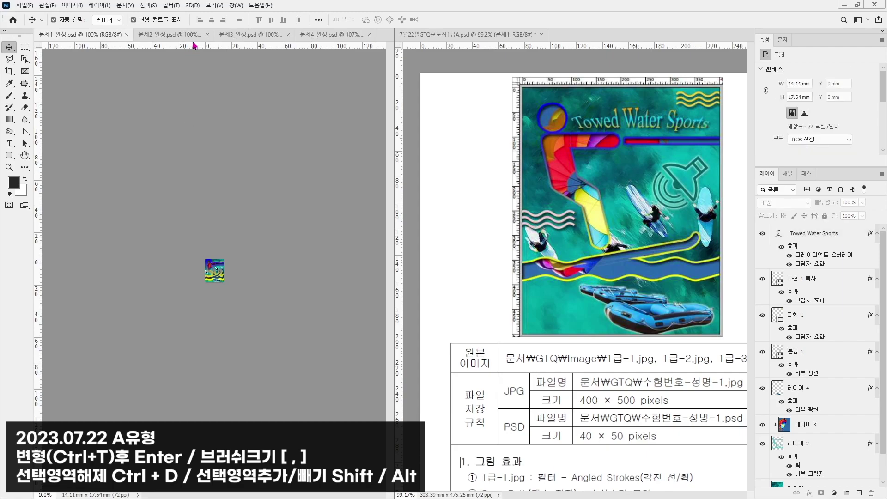
- Resize 문제2_완성.psd to 40 × 50 pixels with linked proportions
click(156, 34)
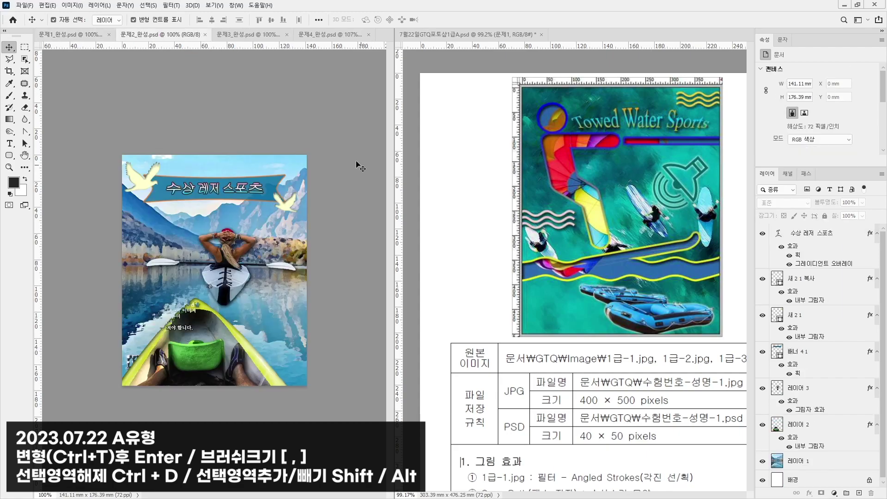
click(72, 5)
click(95, 77)
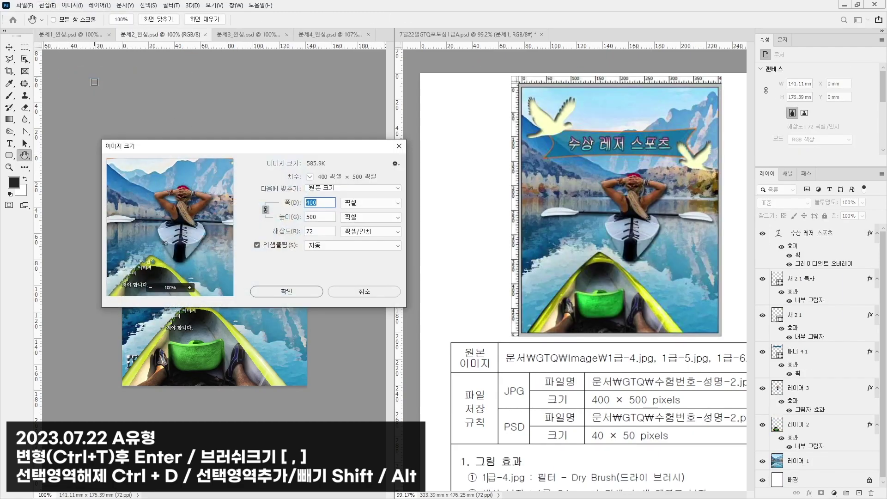
text(40)
key(Return)
- Bring up 문제3_완성.psd, and show and select the 문제 3 layer in the exam sheet document
click(249, 34)
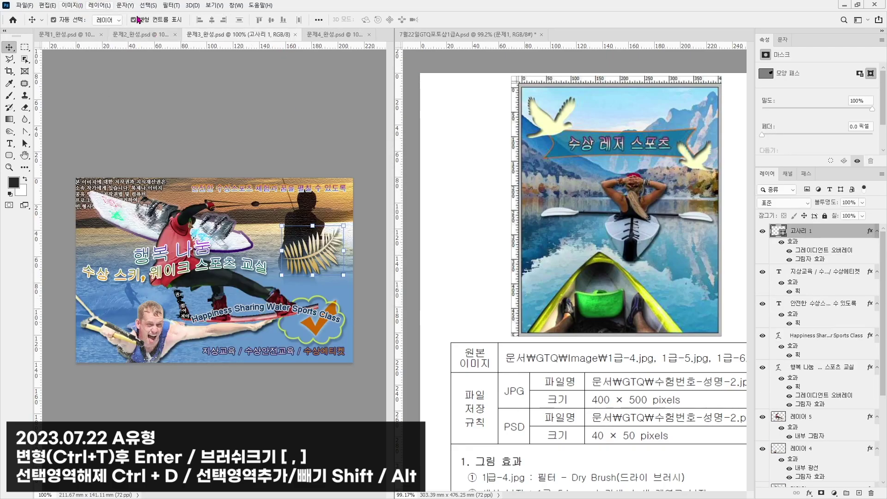
click(643, 257)
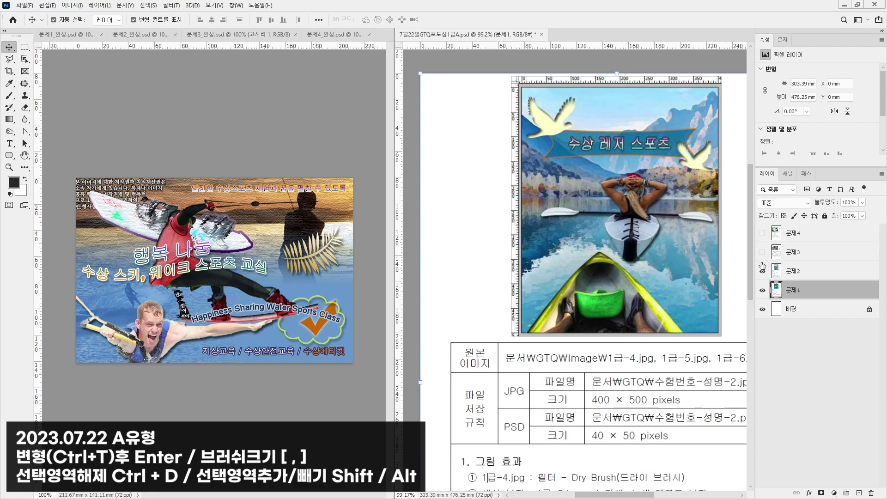
click(762, 253)
click(571, 389)
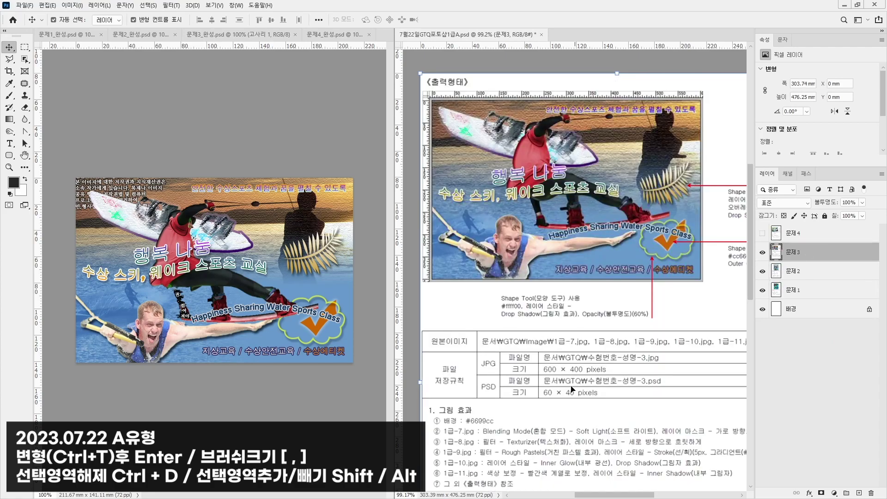
- Resize 문제3_완성.psd to 60 × 40 pixels with linked proportions
click(194, 125)
click(62, 5)
click(80, 80)
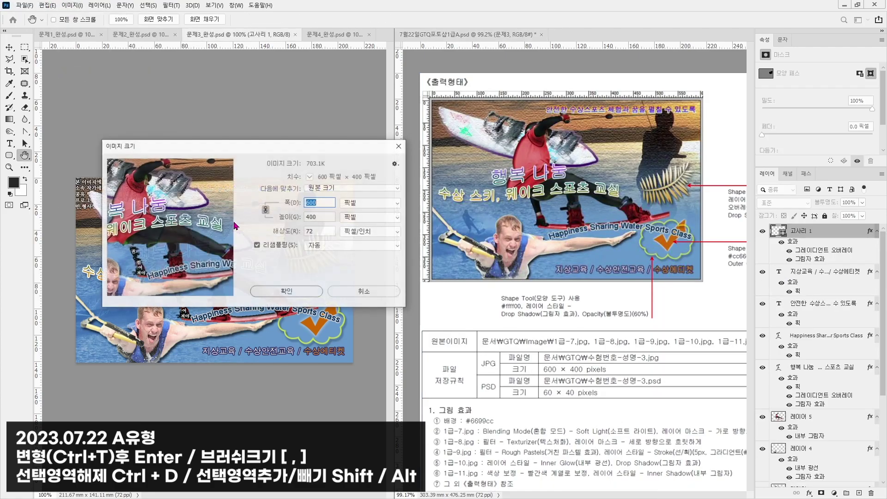
text(60)
key(Return)
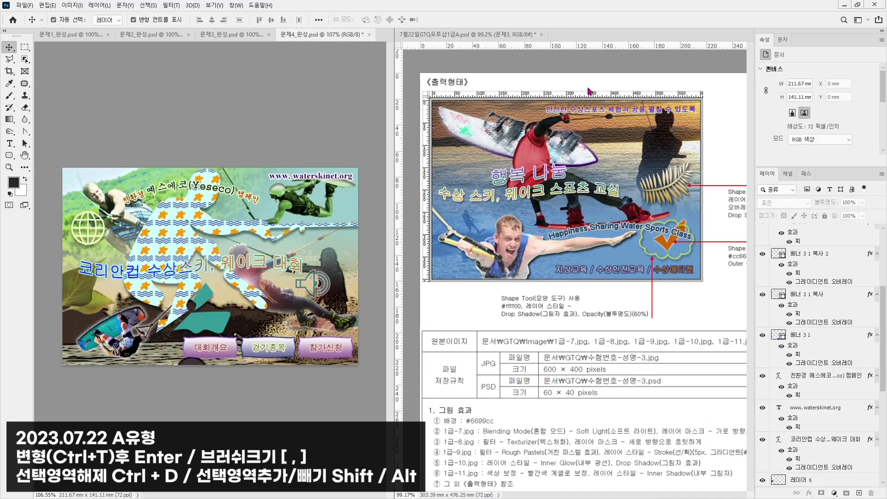
- Show the 문제 4 layer in the exam sheet document
click(669, 169)
click(762, 234)
click(762, 233)
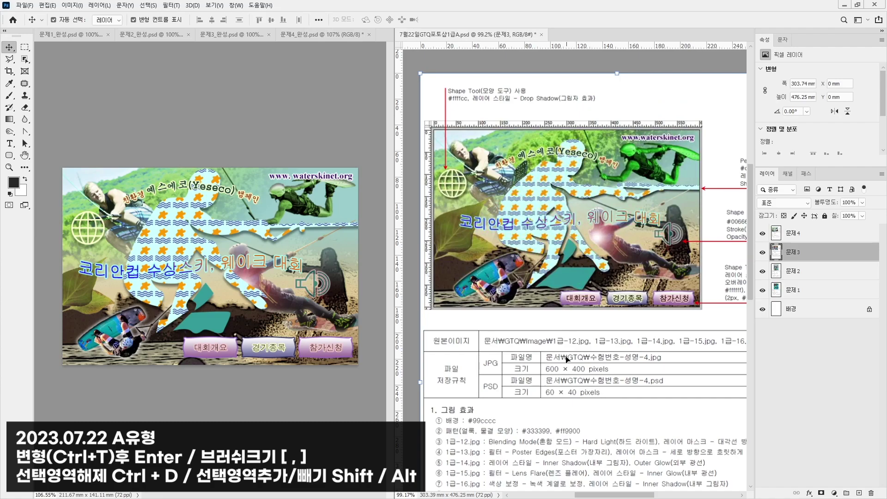
- Resize 문제4_완성.psd to 60 × 40 pixels with linked proportions and save it
click(190, 103)
click(72, 6)
click(84, 75)
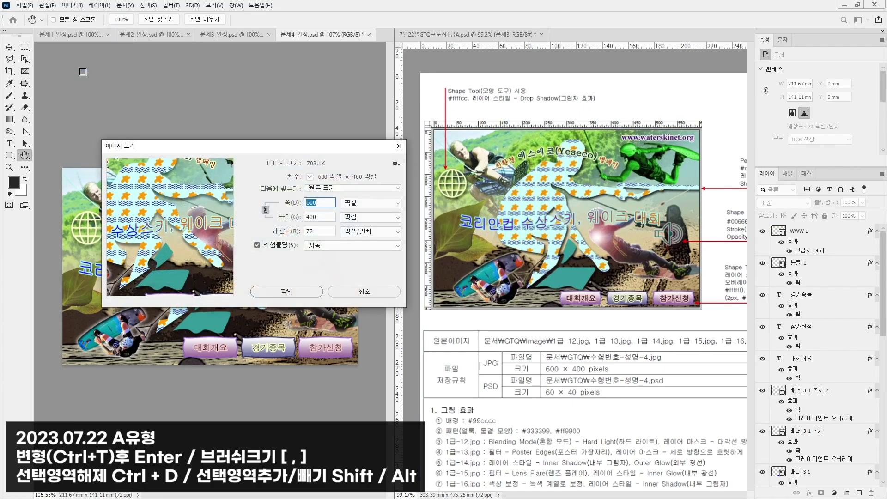
text(60)
key(Return)
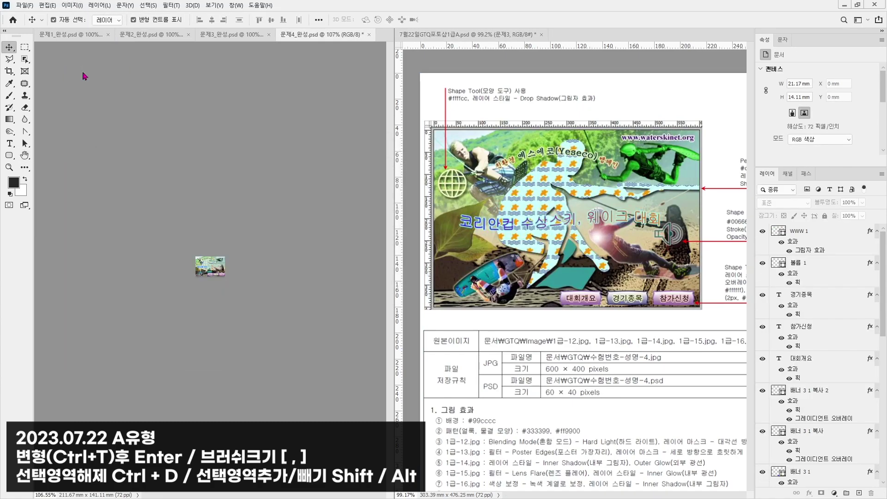
key(ctrl+s)
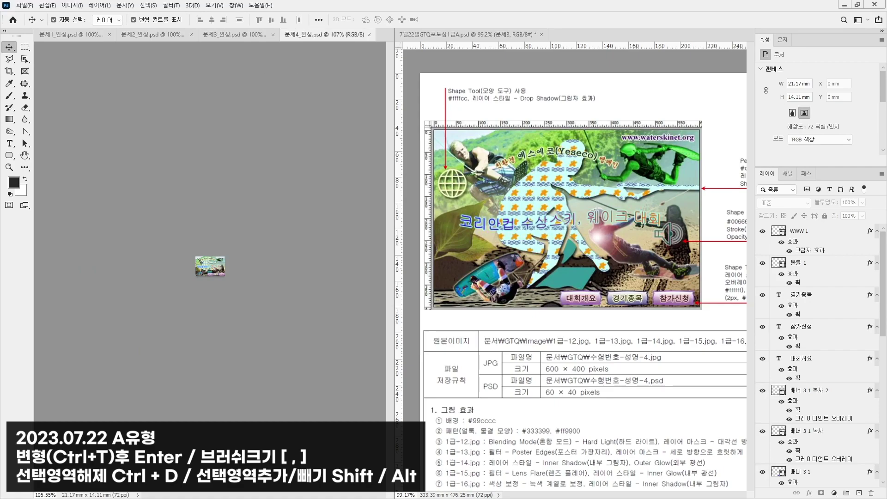
- Switch to File Explorer and check the finished JPG and PSD files of the questions in the GP07-1A folder
key(alt+Tab)
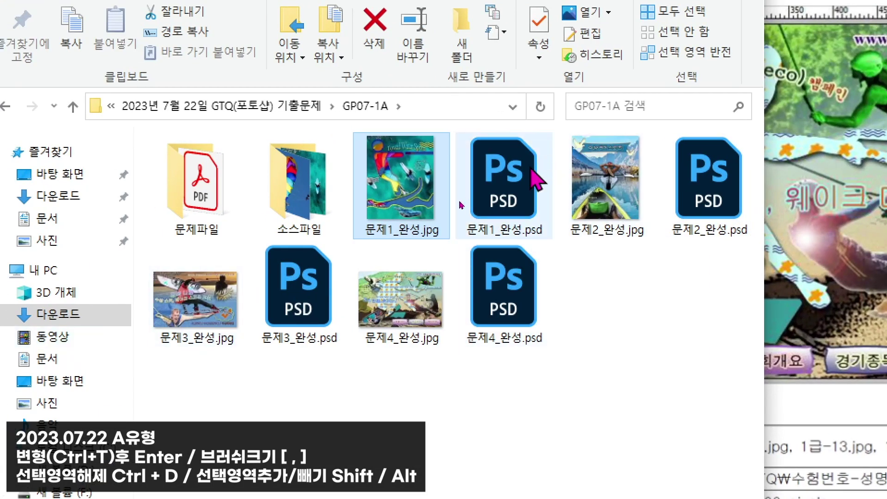
click(517, 202)
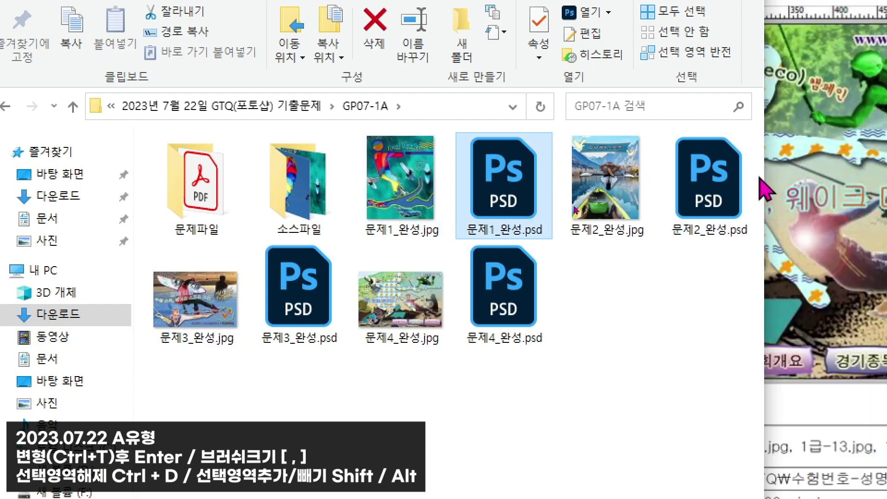
click(512, 311)
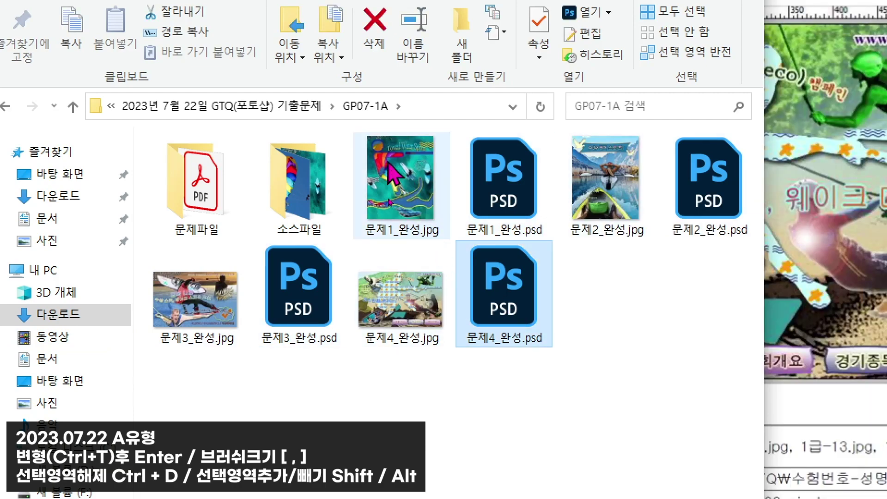
click(432, 184)
click(524, 182)
click(614, 194)
click(707, 210)
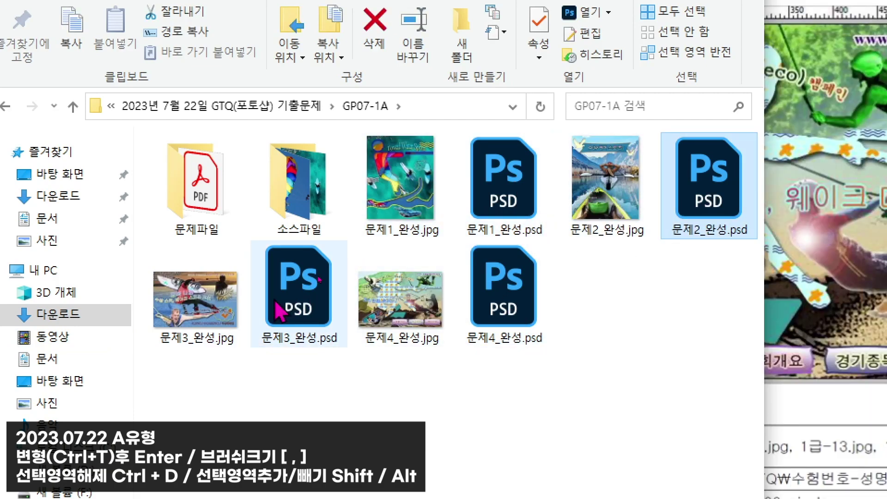